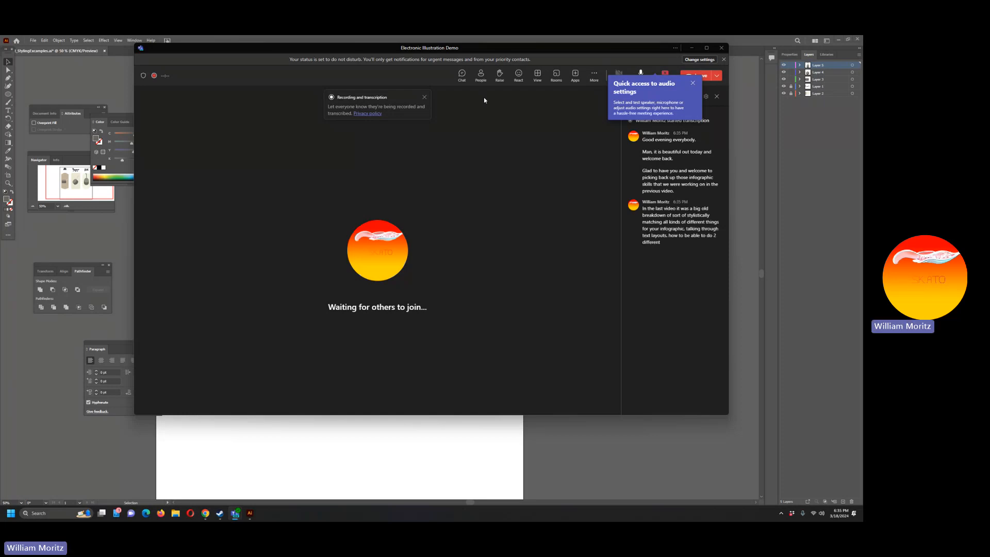
Step: Switch to the Illustrator document and move all three pot titles down onto the upper part of their label shapes
{"action": "left_click", "coordinate": [310, 43]}
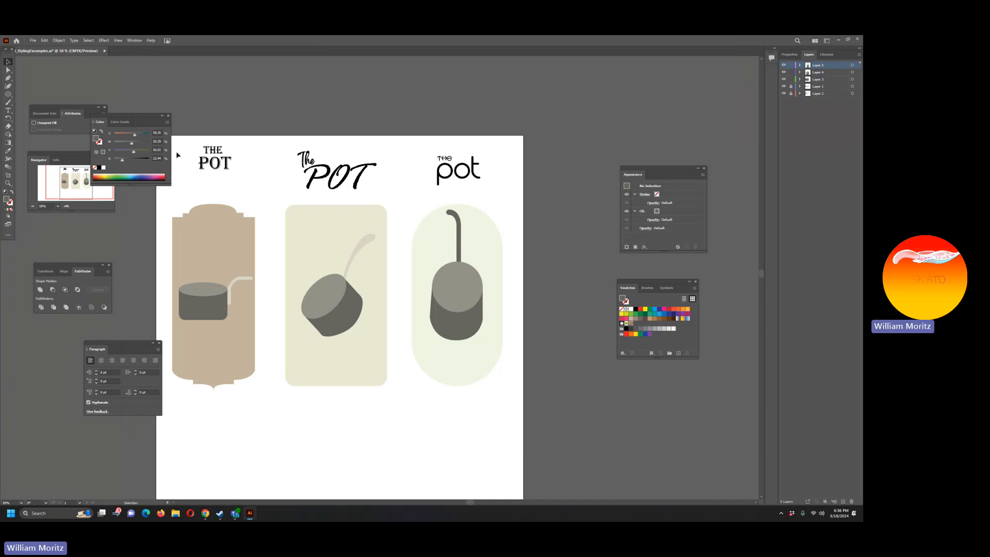
{"action": "left_click_drag", "start_coordinate": [237, 228], "coordinate": [289, 218]}
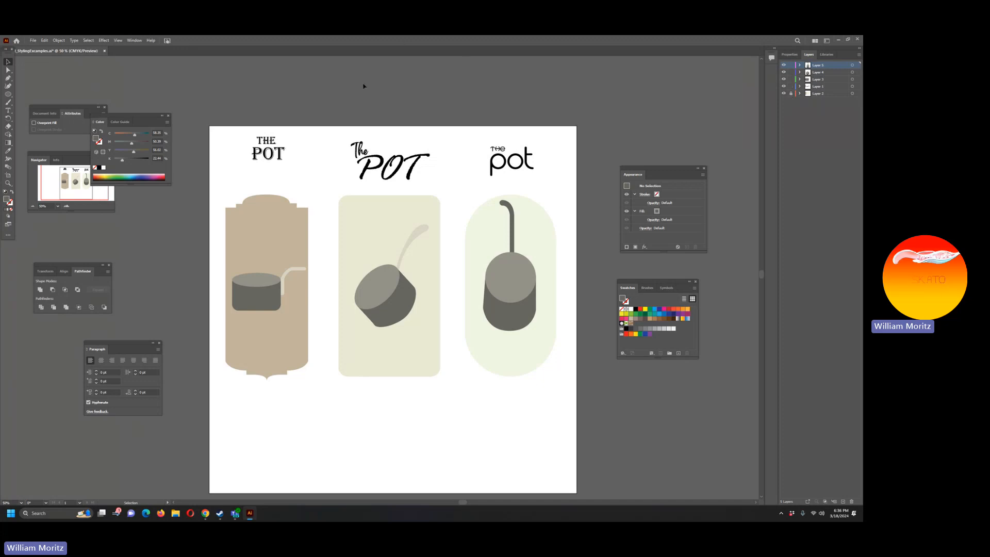
{"action": "left_click_drag", "start_coordinate": [236, 117], "coordinate": [566, 165]}
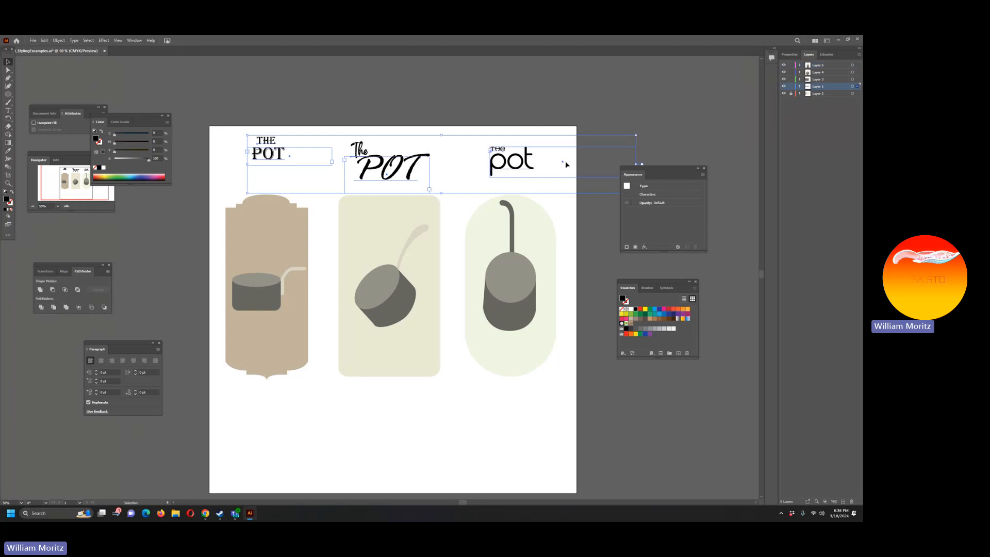
{"action": "key", "text": "Down"}
{"action": "key", "text": "Down"}
{"action": "key", "text": "Down"}
{"action": "key", "text": "Down"}
{"action": "key", "text": "Down"}
{"action": "key", "text": "Down"}
{"action": "key", "text": "Down"}
{"action": "key", "text": "Down"}
{"action": "key", "text": "Down"}
{"action": "key", "text": "Down"}
{"action": "key", "text": "Down"}
{"action": "key", "text": "Down"}
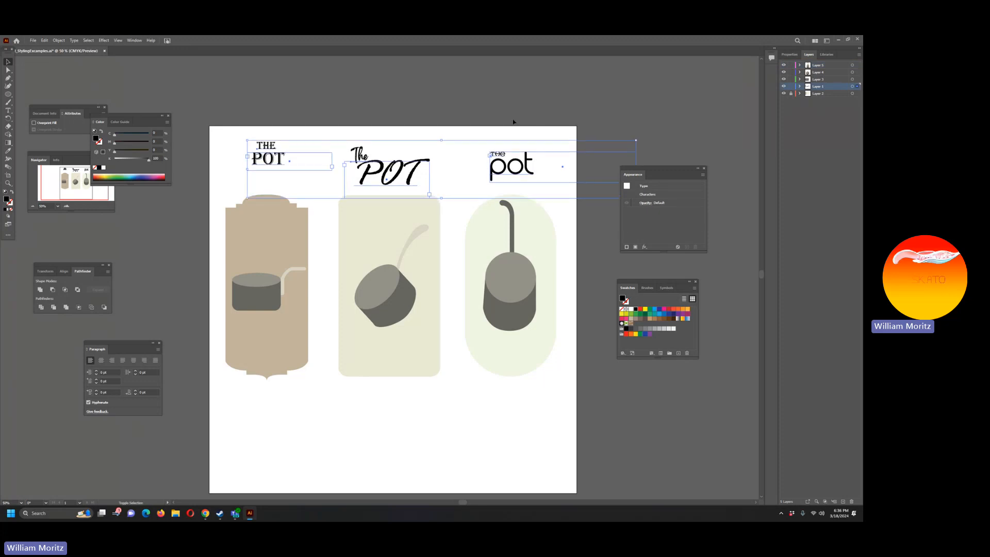
{"action": "key", "text": "Down"}
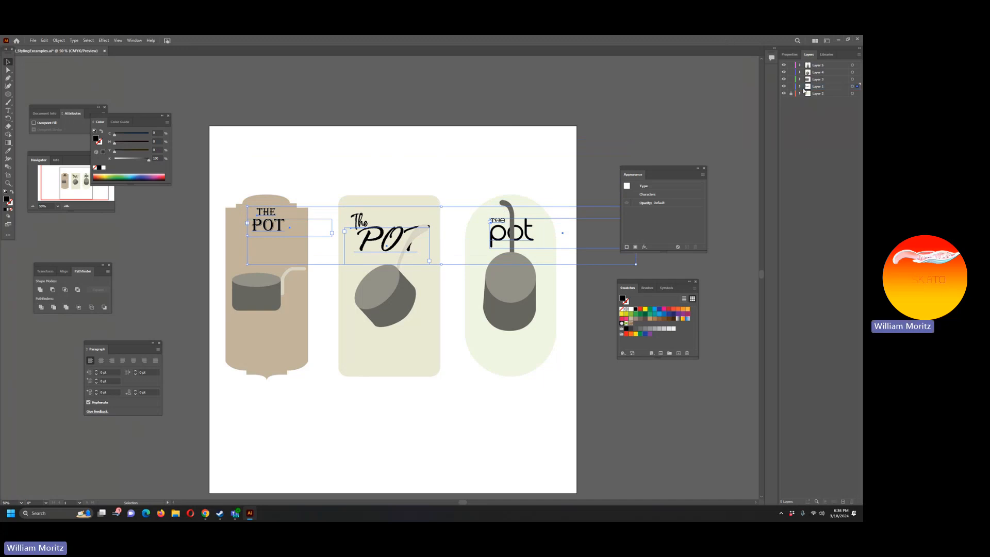
{"action": "left_click", "coordinate": [820, 65]}
{"action": "left_click_drag", "start_coordinate": [820, 65], "coordinate": [821, 65]}
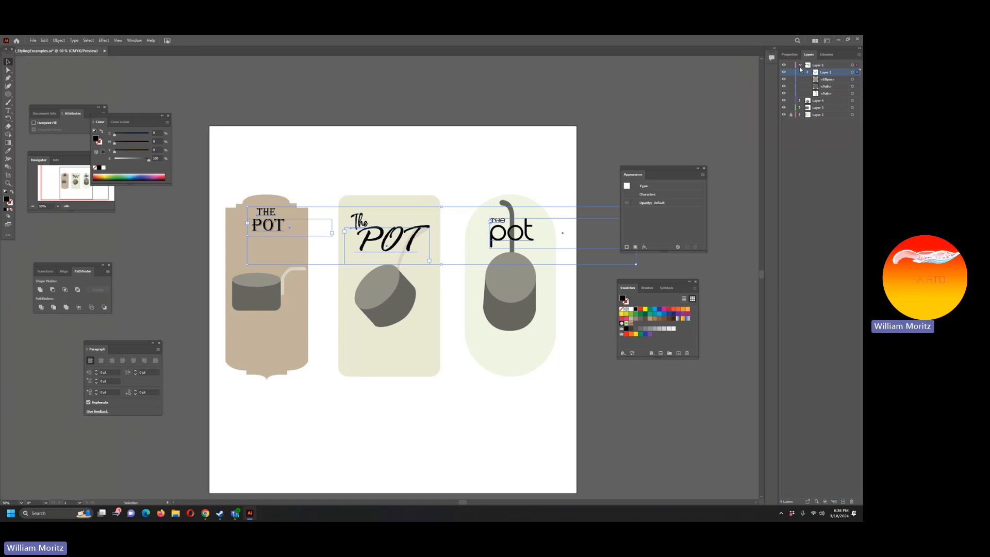
{"action": "left_click", "coordinate": [800, 66]}
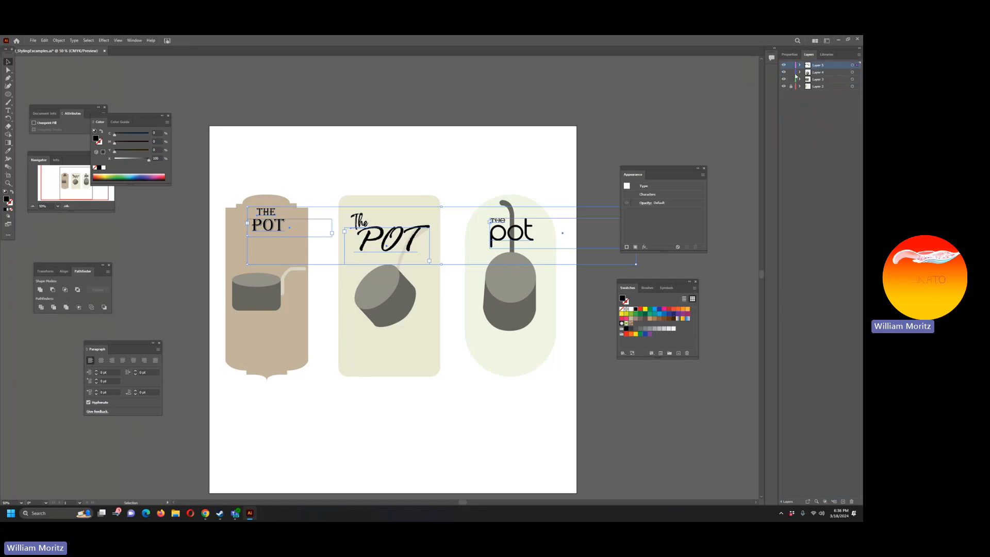
{"action": "key", "text": "ctrl+z"}
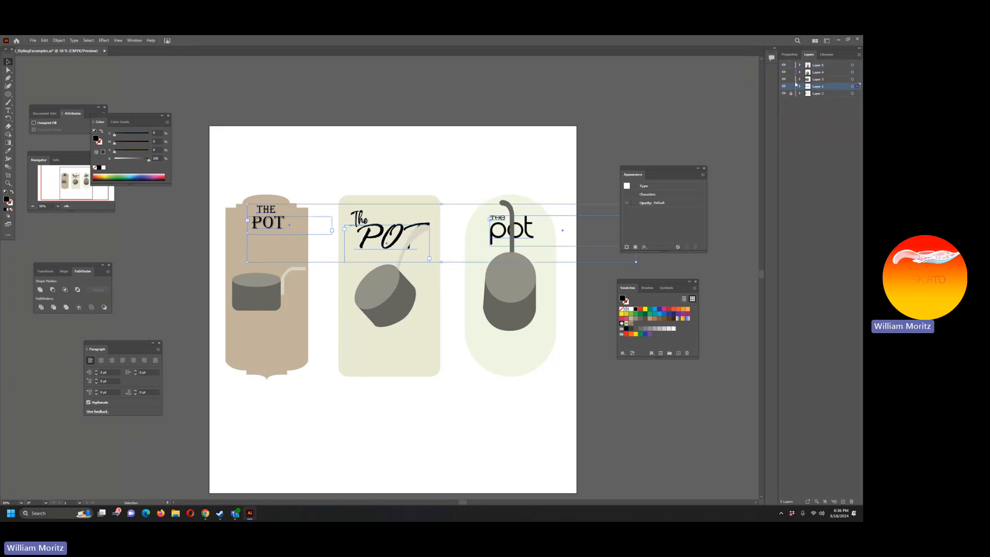
Step: Undo the last nudges of the titles, and move their layer to the top of the stack in a locked state
{"action": "key", "text": "ctrl+z"}
{"action": "key", "text": "ctrl+z"}
{"action": "key", "text": "ctrl+z"}
{"action": "left_click_drag", "start_coordinate": [808, 88], "coordinate": [830, 66]}
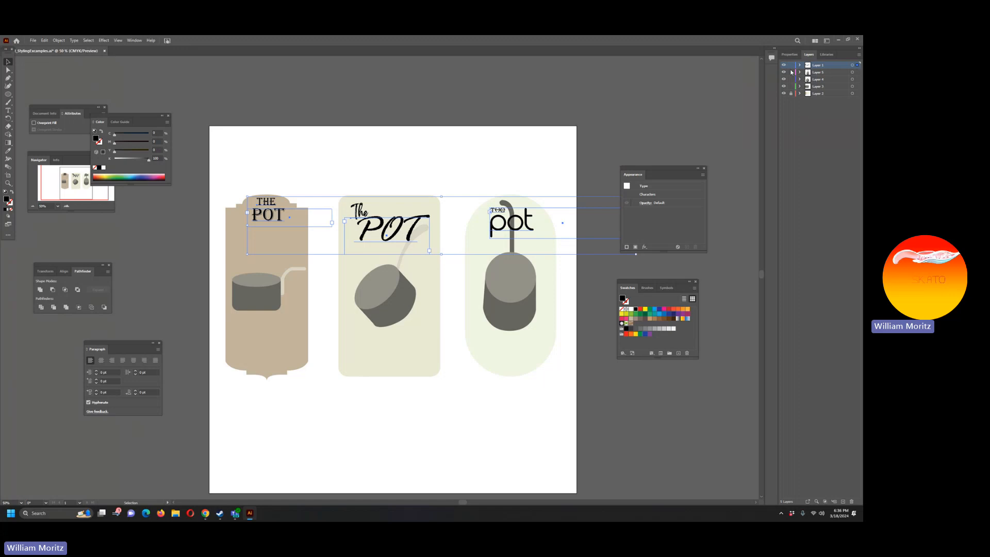
{"action": "left_click", "coordinate": [791, 66]}
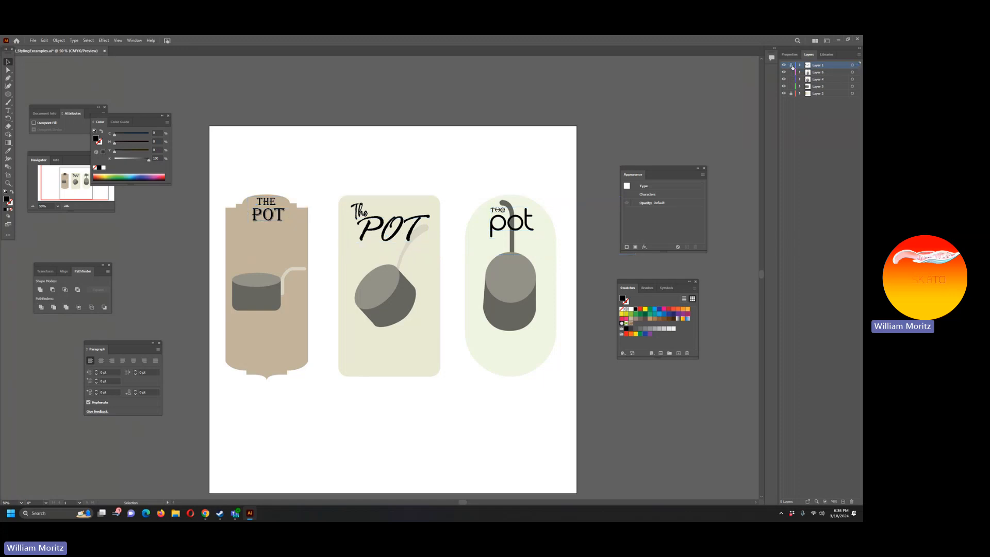
Step: Move the tilted pot and its handle down in the middle label so they clear the script title
{"action": "left_click_drag", "start_coordinate": [350, 175], "coordinate": [433, 338]}
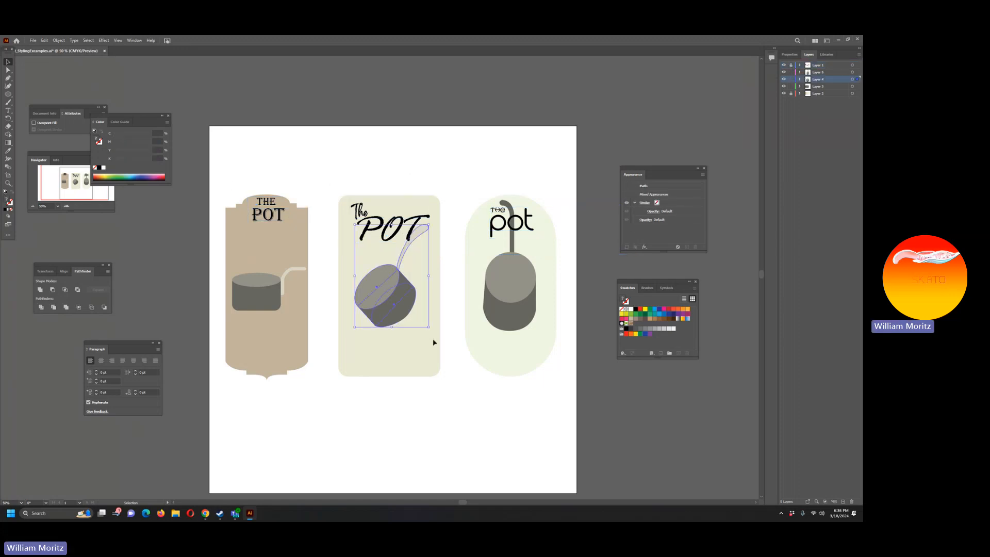
{"action": "key", "text": "Down"}
{"action": "key", "text": "Down"}
{"action": "key", "text": "Down"}
{"action": "key", "text": "Down"}
{"action": "key", "text": "Down"}
{"action": "key", "text": "Down"}
{"action": "key", "text": "Down"}
{"action": "key", "text": "Down"}
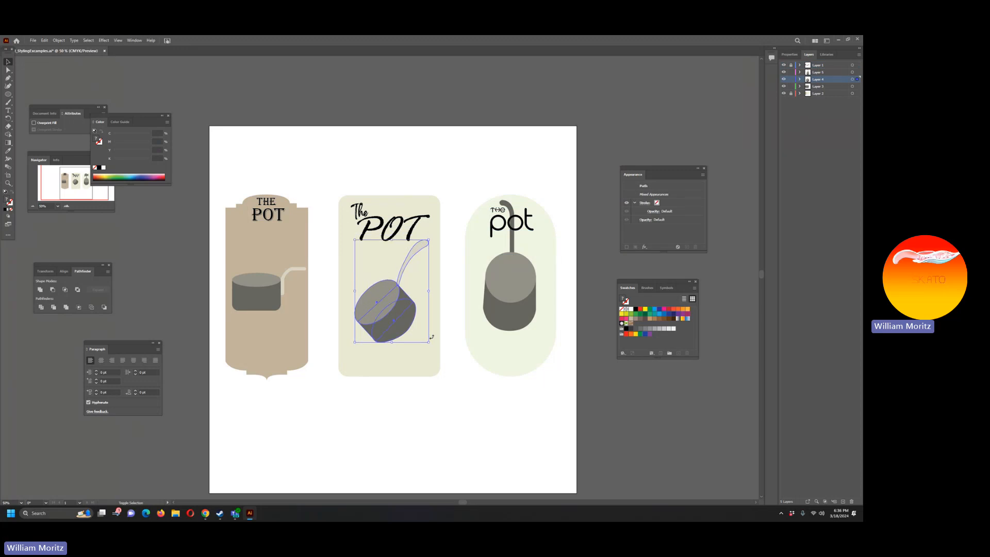
{"action": "key", "text": "Down"}
{"action": "key", "text": "Down"}
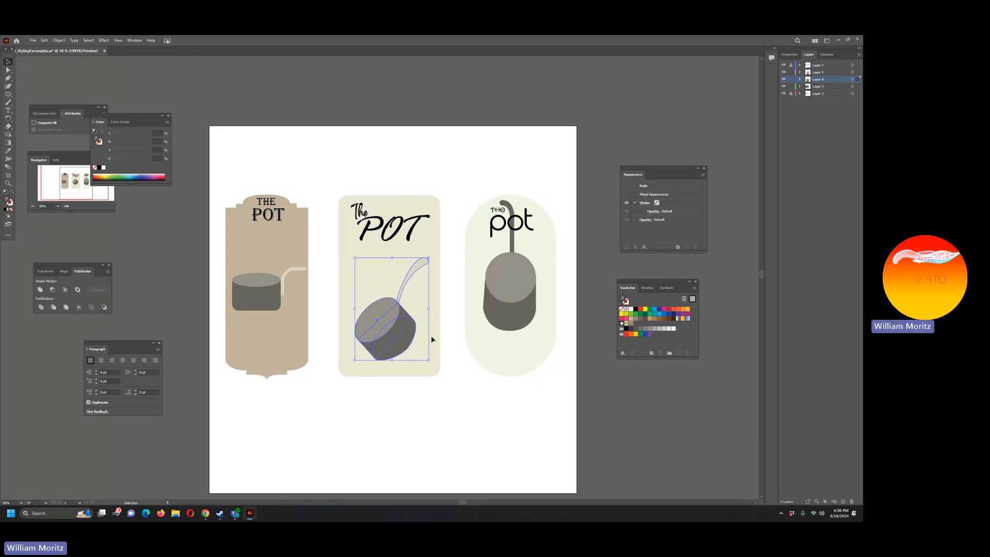
Step: Move the right label's pot down below its title and shift it slightly to the right
{"action": "left_click_drag", "start_coordinate": [468, 162], "coordinate": [546, 362]}
{"action": "key", "text": "Down"}
{"action": "key", "text": "Down"}
{"action": "key", "text": "Down"}
{"action": "key", "text": "Down"}
{"action": "key", "text": "Down"}
{"action": "key", "text": "Down"}
{"action": "key", "text": "Down"}
{"action": "key", "text": "Down"}
{"action": "key", "text": "Down"}
{"action": "key", "text": "Down"}
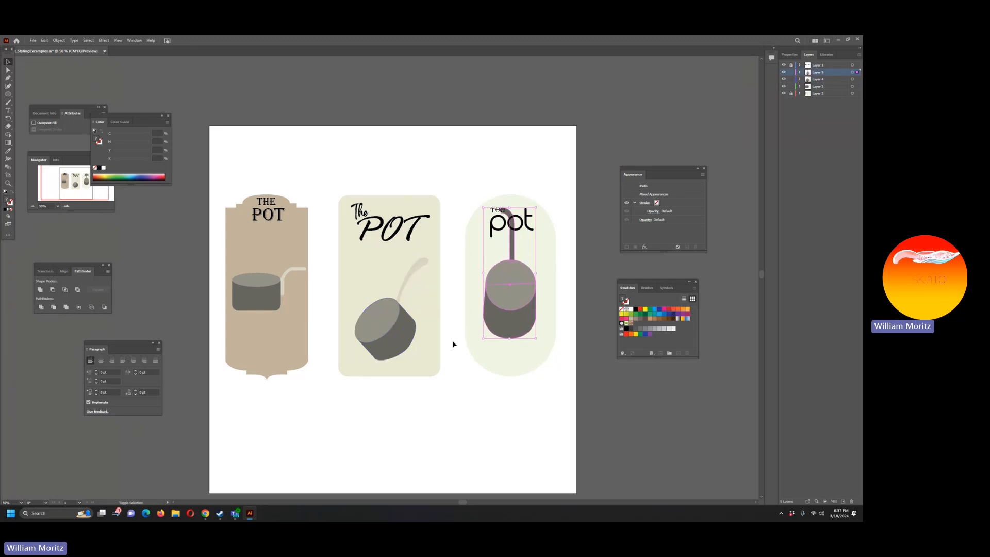
{"action": "key", "text": "Down"}
{"action": "key", "text": "Down"}
{"action": "key", "text": "Down"}
{"action": "key", "text": "Down"}
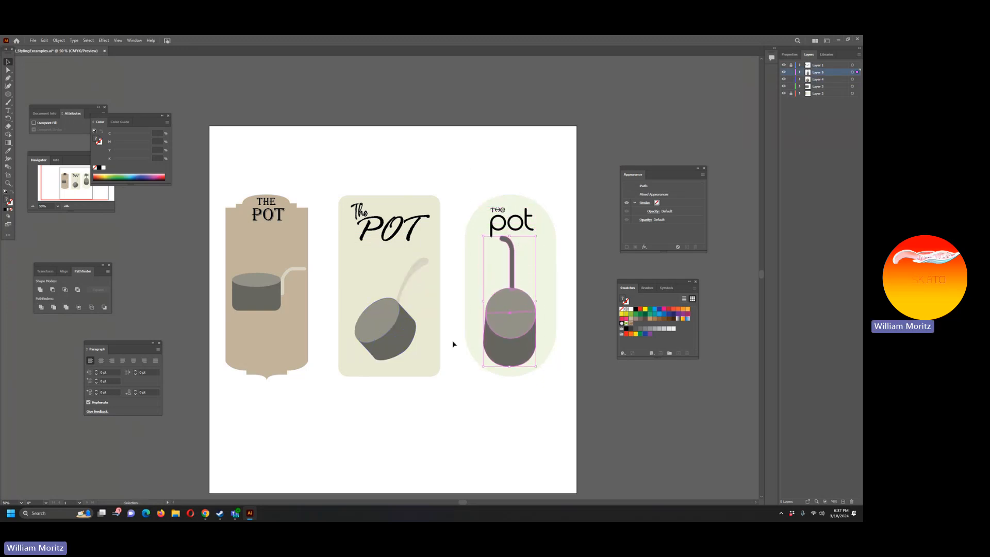
{"action": "key", "text": "Down"}
{"action": "key", "text": "Down"}
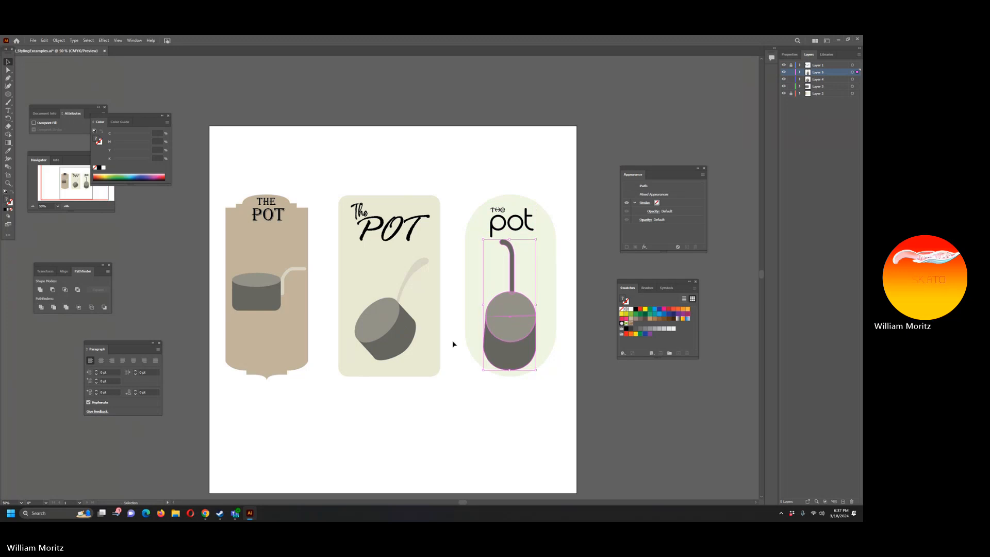
{"action": "key", "text": "Right"}
{"action": "key", "text": "Right"}
{"action": "key", "text": "Right"}
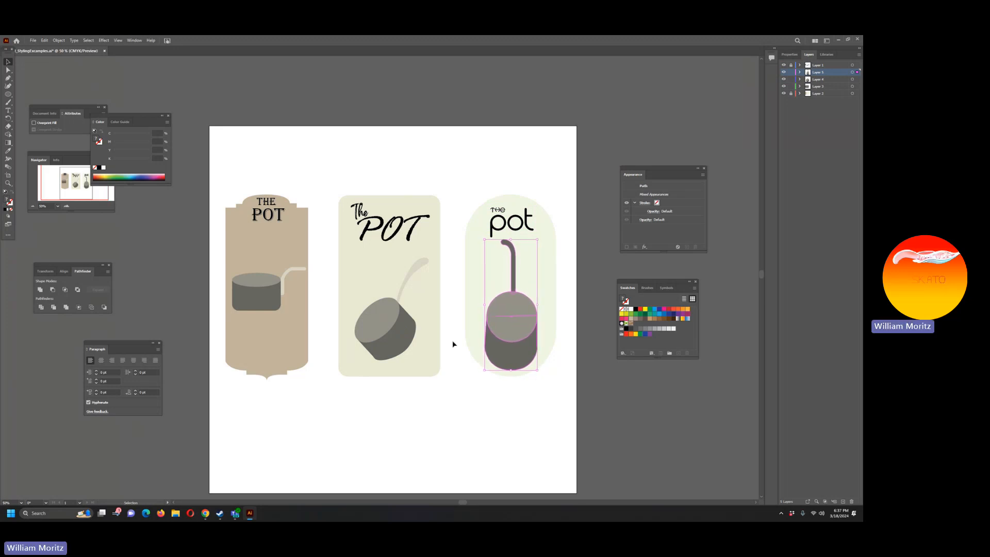
{"action": "left_click", "coordinate": [340, 444]}
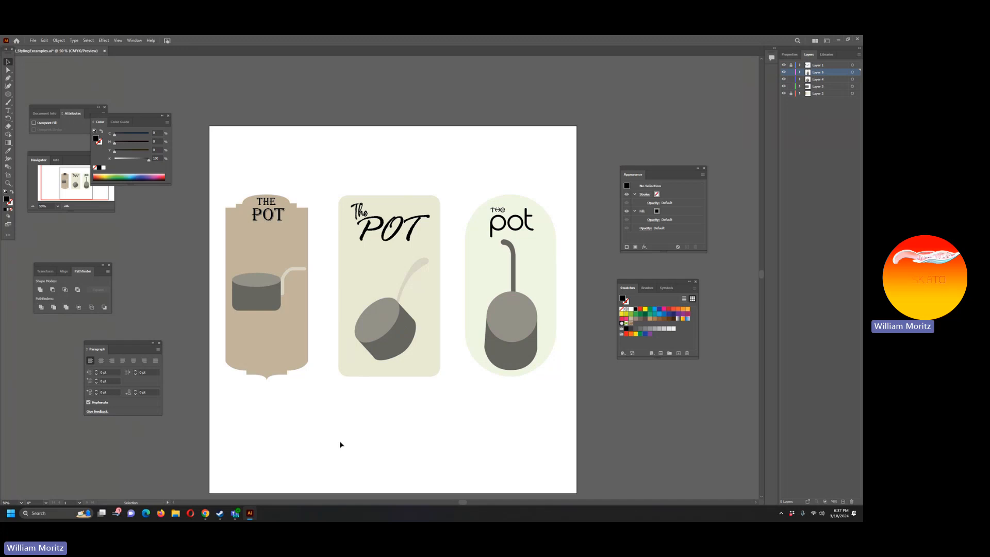
Step: Examine the layout of the three labels at 66.67% zoom, particularly the left label's title and frame
{"action": "left_click", "coordinate": [8, 183]}
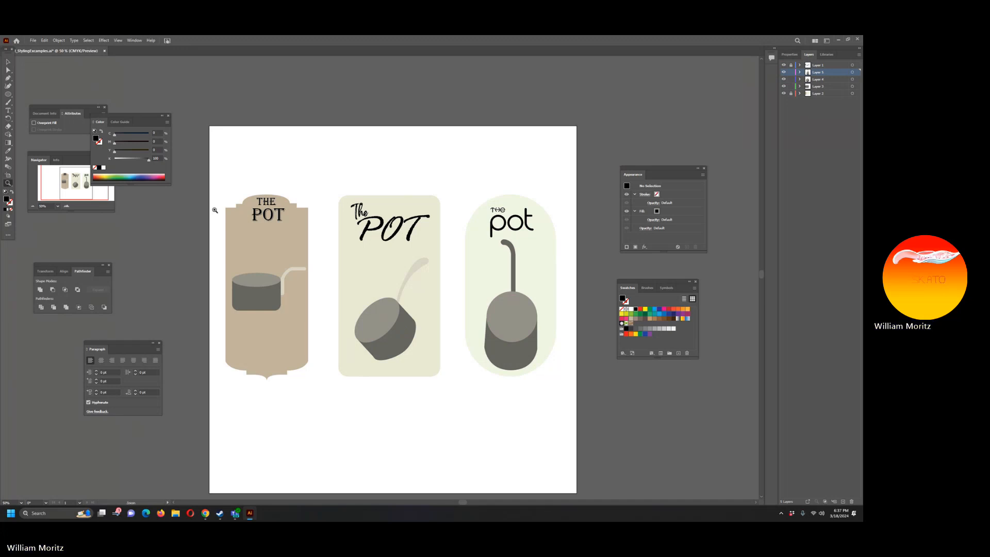
{"action": "left_click", "coordinate": [265, 223]}
{"action": "scroll", "coordinate": [373, 246], "scroll_direction": "down", "scroll_amount": 1}
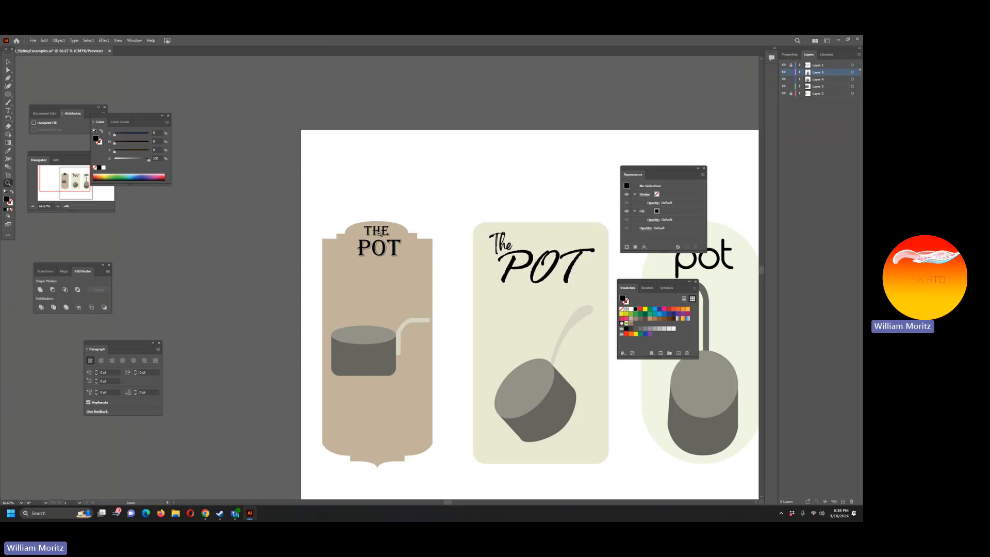
{"action": "key", "text": "v"}
{"action": "left_click", "coordinate": [377, 362]}
{"action": "left_click_drag", "start_coordinate": [269, 280], "coordinate": [126, 214]}
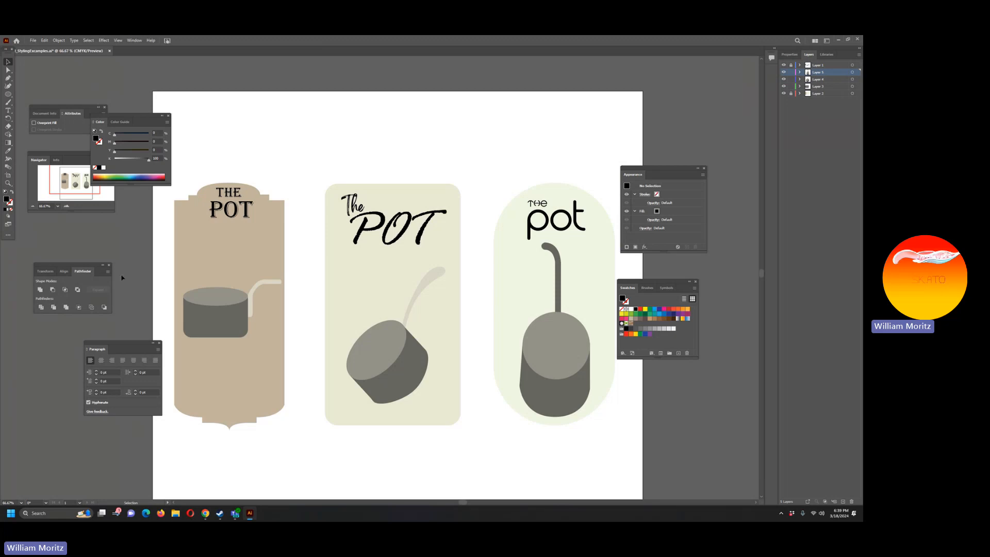
{"action": "left_click_drag", "start_coordinate": [167, 280], "coordinate": [229, 294]}
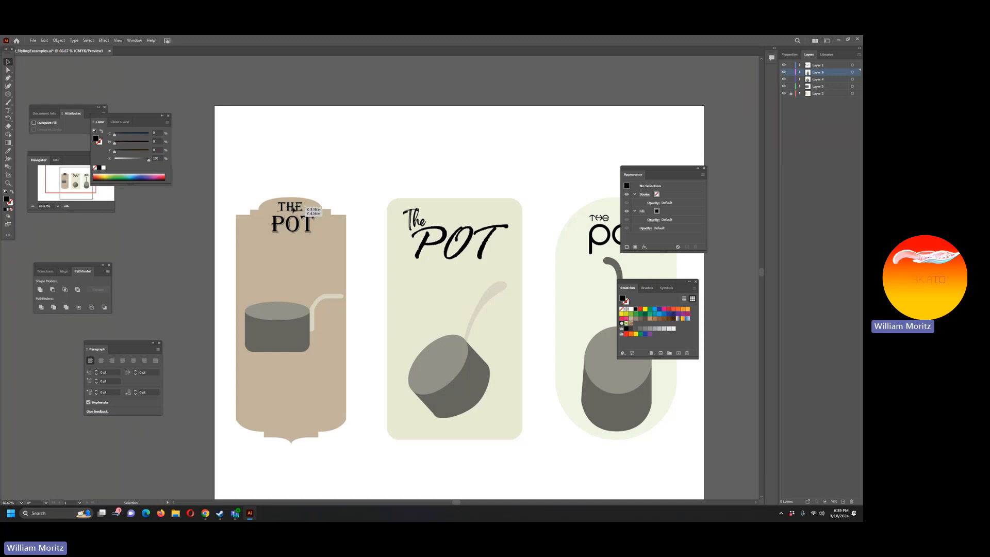
{"action": "left_click", "coordinate": [299, 211]}
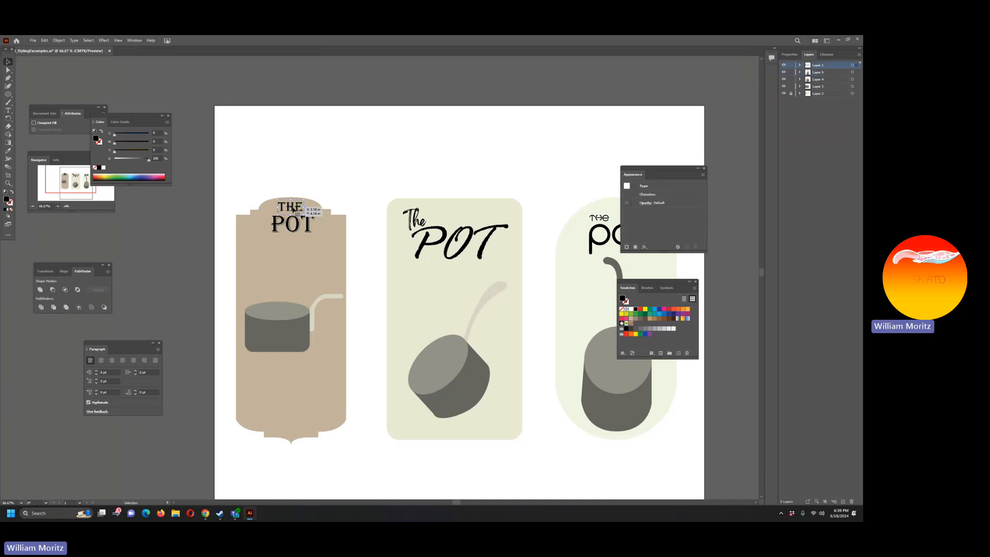
{"action": "left_click", "coordinate": [316, 182]}
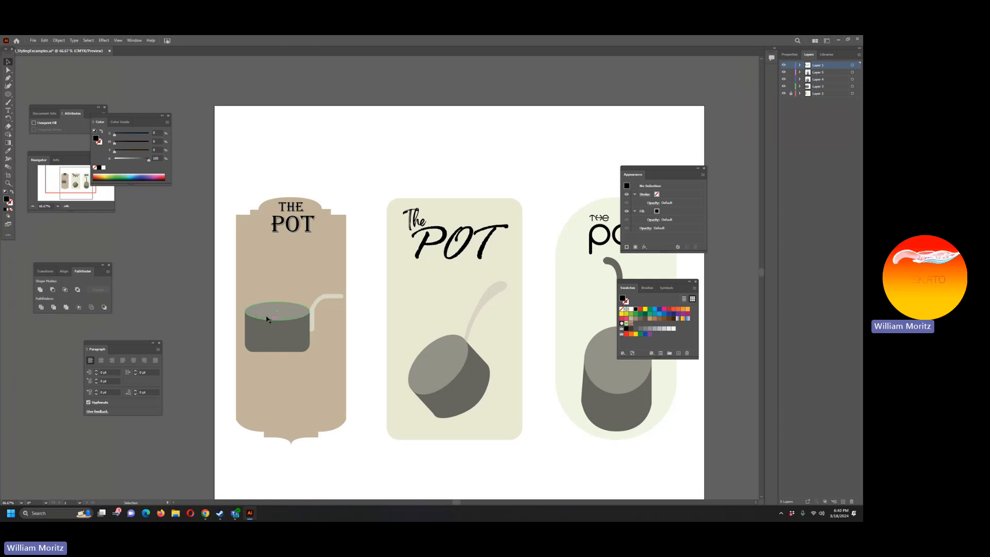
Step: Nudge the left label's pot and handle slightly to the left within the brown frame
{"action": "left_click_drag", "start_coordinate": [216, 290], "coordinate": [345, 353]}
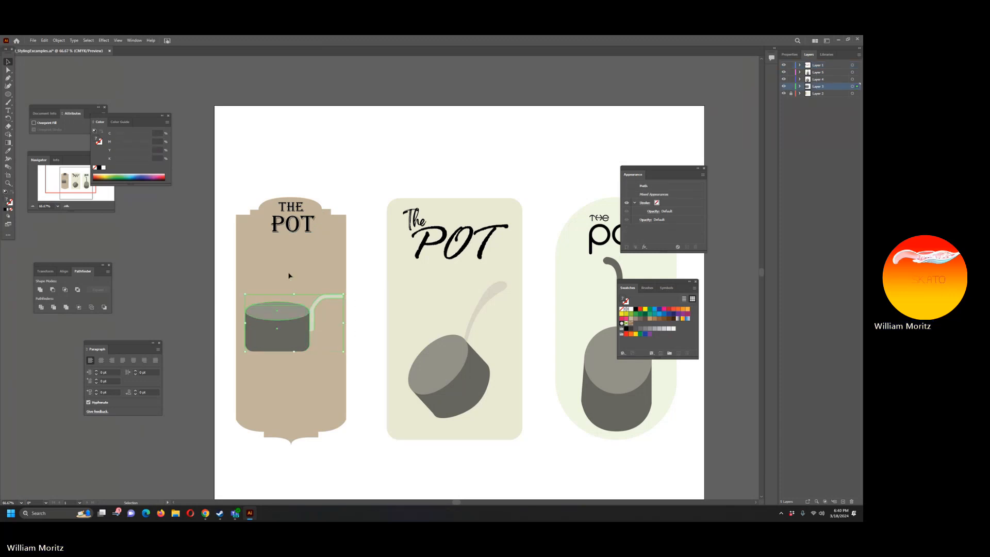
{"action": "key", "text": "Left"}
{"action": "key", "text": "Left"}
{"action": "key", "text": "Left"}
{"action": "key", "text": "Left"}
{"action": "key", "text": "Left"}
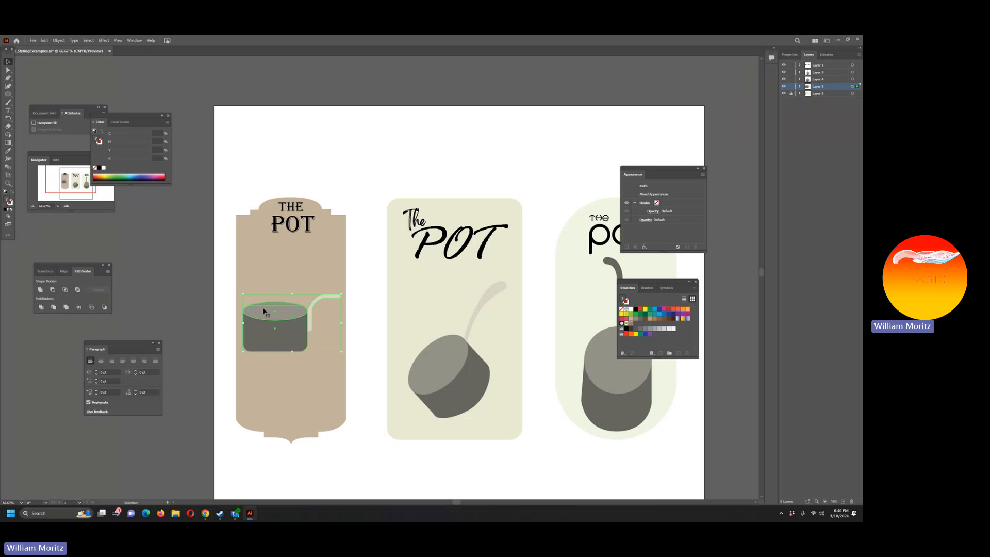
{"action": "left_click", "coordinate": [222, 309]}
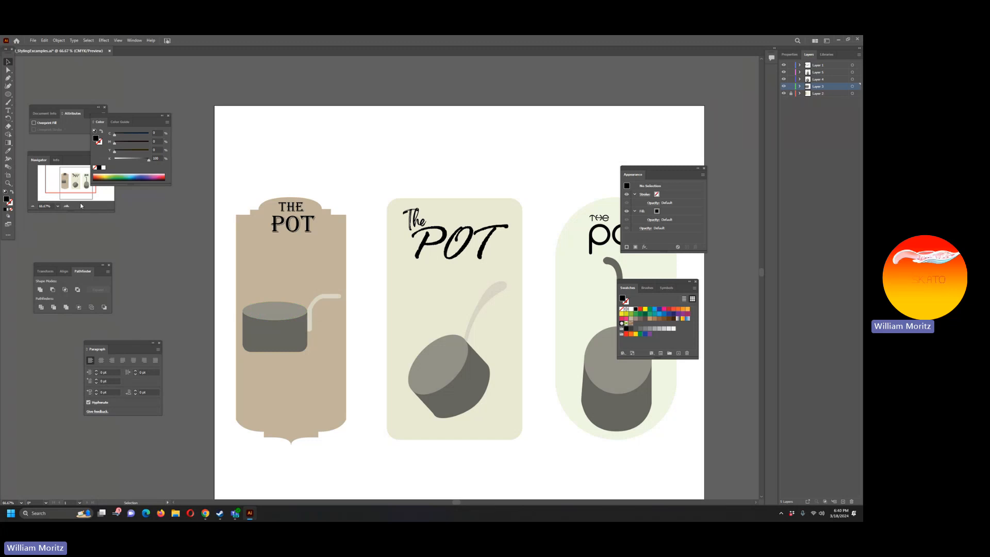
Step: Examine the left label's lettering and frame up close at 200%, and compare them with the middle and right labels
{"action": "left_click", "coordinate": [33, 207]}
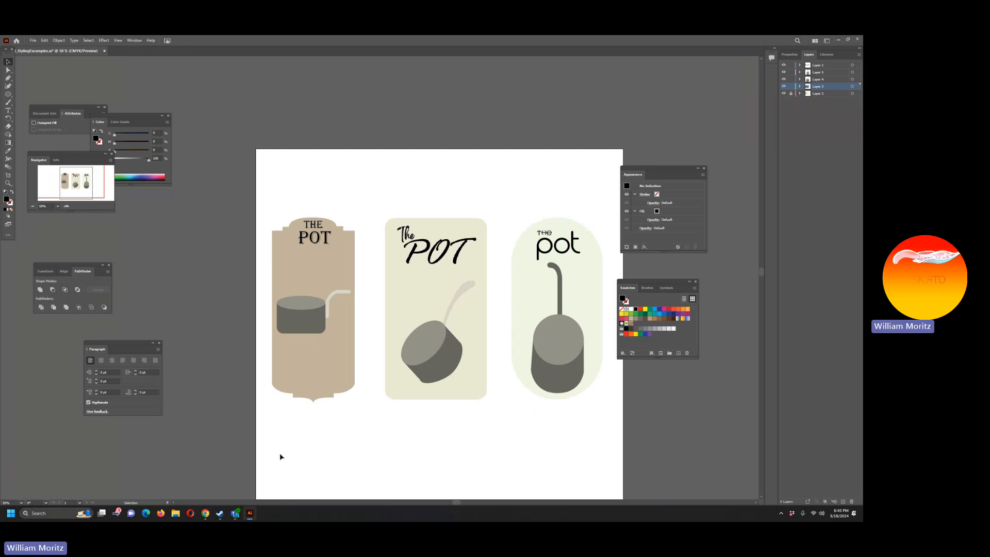
{"action": "left_click_drag", "start_coordinate": [428, 431], "coordinate": [270, 313]}
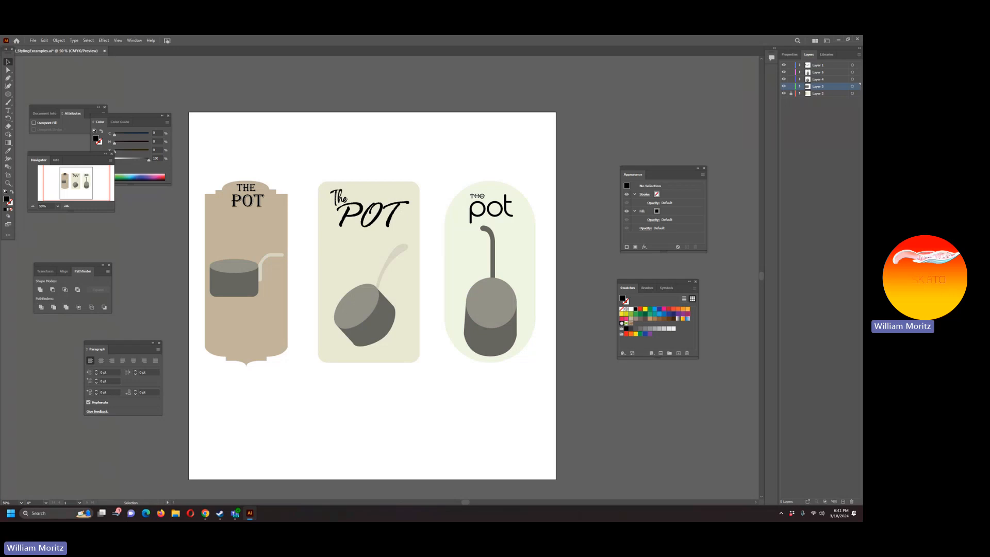
{"action": "left_click", "coordinate": [8, 183]}
{"action": "left_click", "coordinate": [232, 243]}
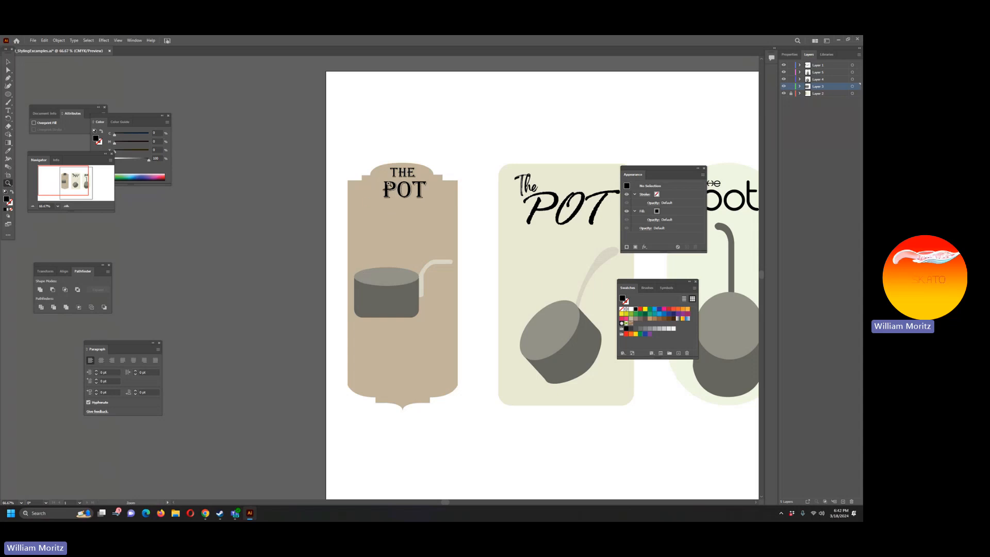
{"action": "left_click", "coordinate": [406, 184]}
{"action": "left_click", "coordinate": [365, 315]}
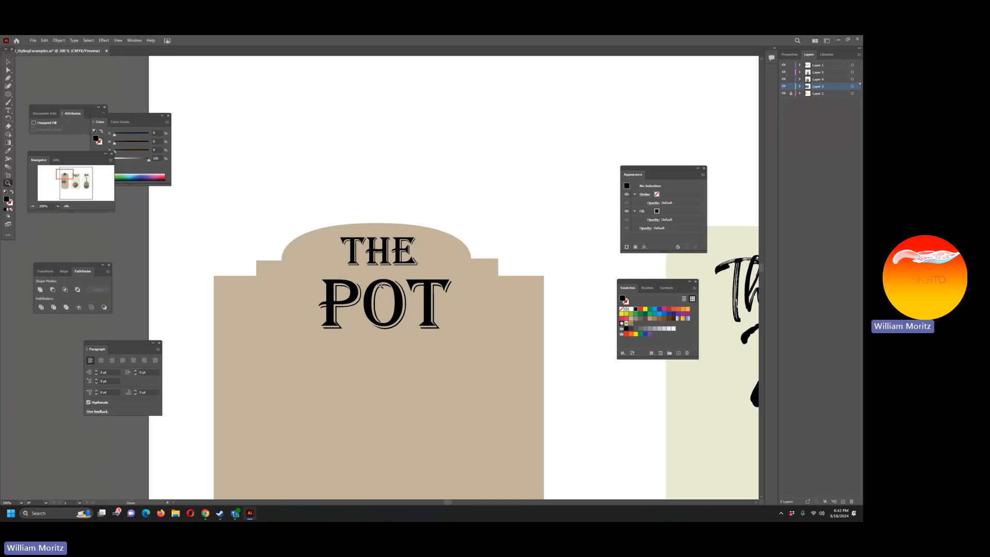
{"action": "left_click", "coordinate": [32, 206]}
{"action": "left_click", "coordinate": [32, 207]}
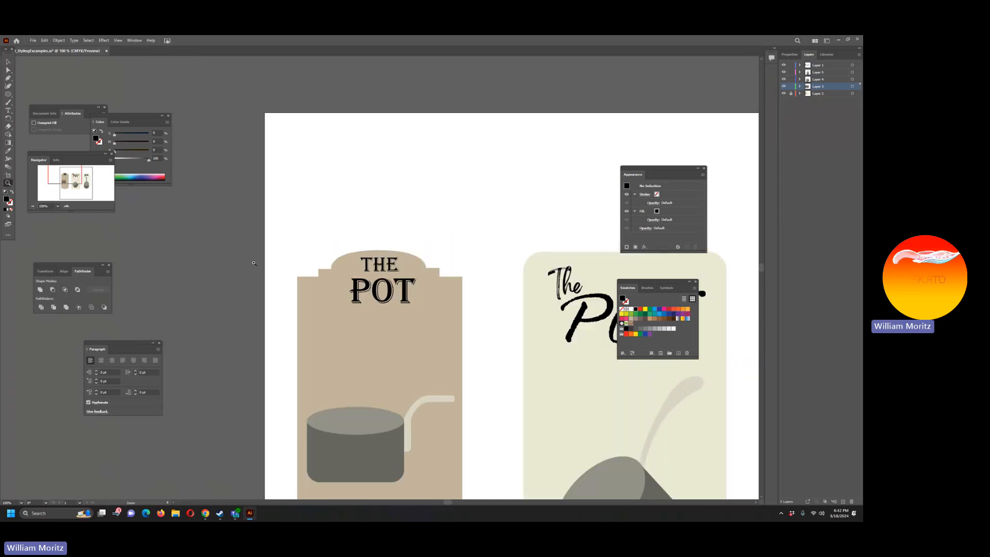
{"action": "scroll", "coordinate": [375, 356], "scroll_direction": "down", "scroll_amount": 3}
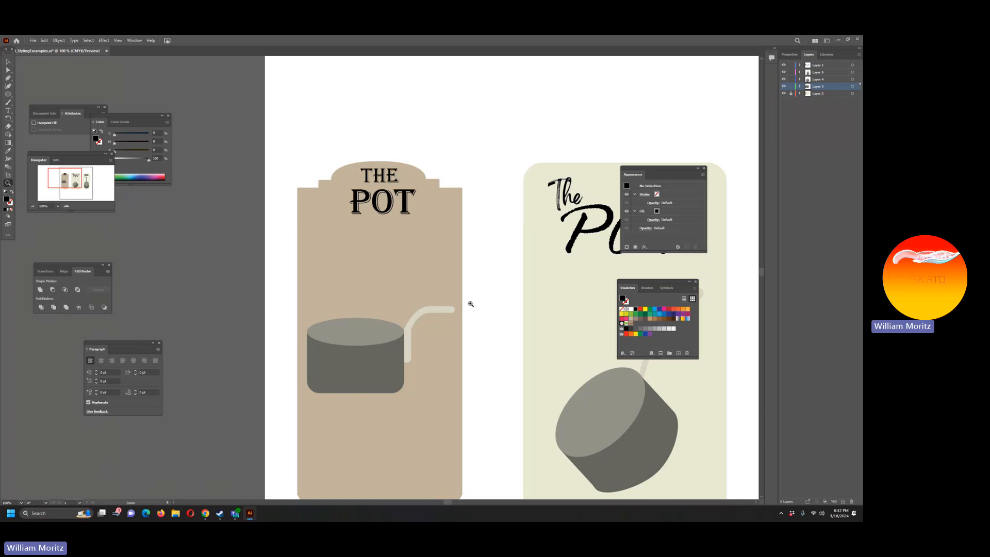
{"action": "left_click_drag", "start_coordinate": [515, 298], "coordinate": [294, 237]}
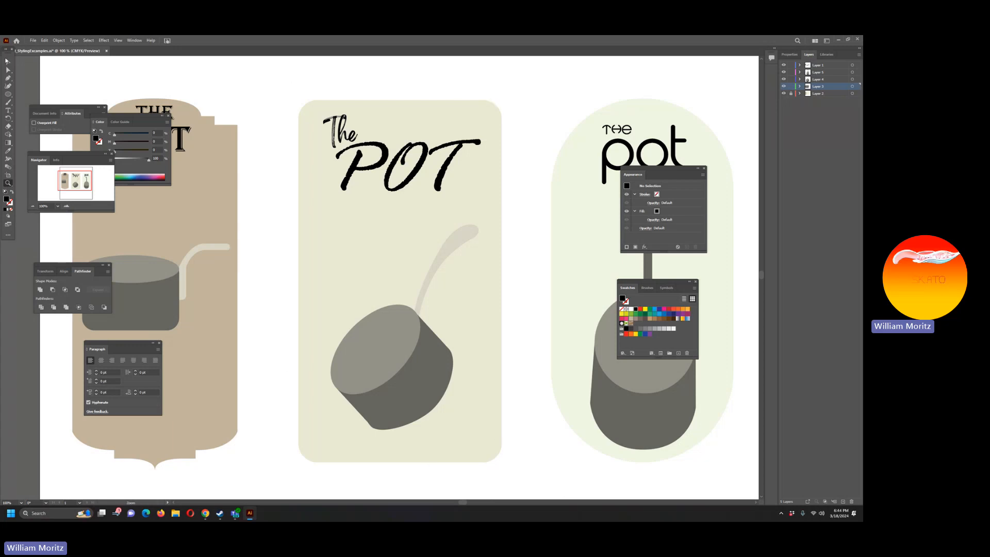
{"action": "key", "text": "v"}
{"action": "left_click", "coordinate": [34, 207]}
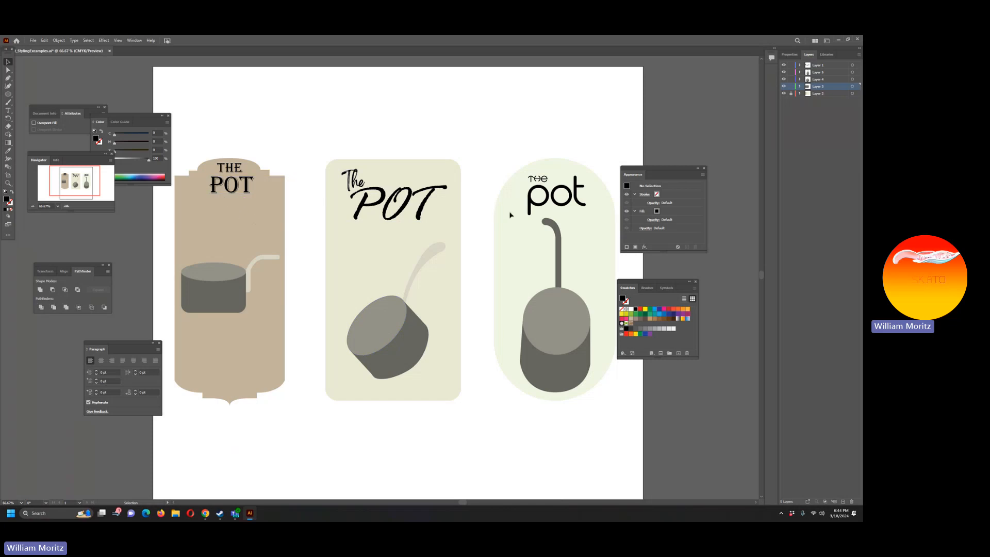
{"action": "left_click_drag", "start_coordinate": [482, 165], "coordinate": [341, 151]}
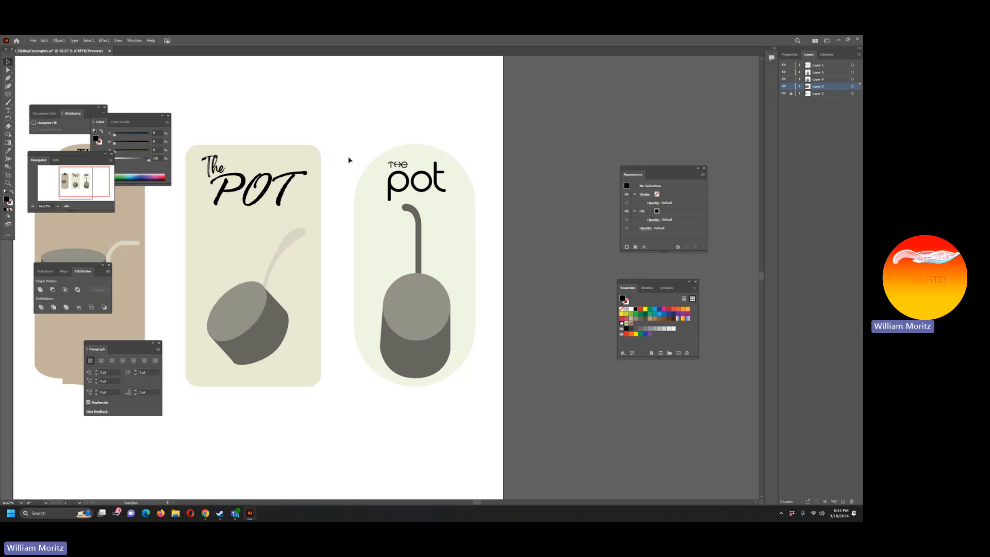
Step: Compare the lettering, frames and pots of the three labels at 100%, including the round top of the right label's pot
{"action": "left_click", "coordinate": [8, 183]}
{"action": "left_click", "coordinate": [433, 187]}
{"action": "scroll", "coordinate": [325, 275], "scroll_direction": "down", "scroll_amount": 2}
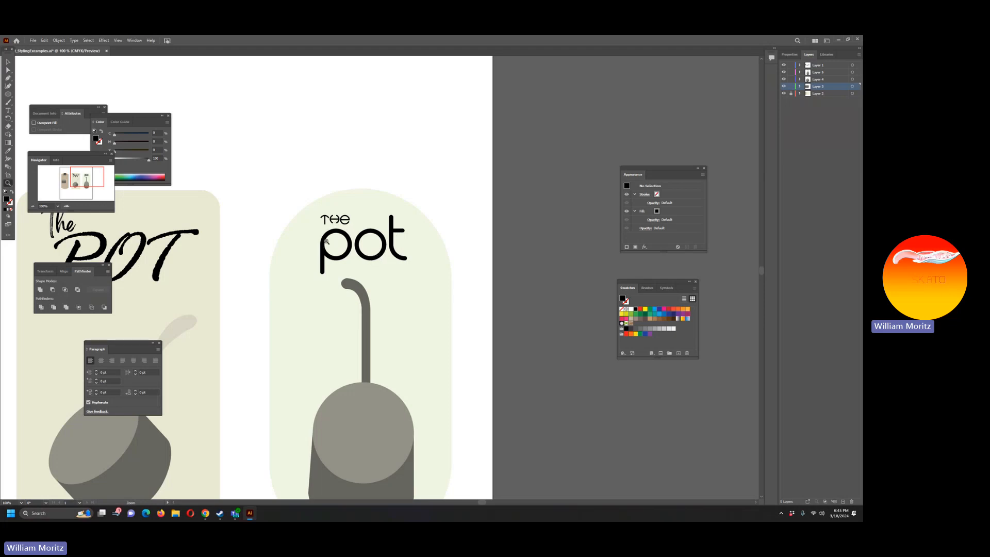
{"action": "left_click", "coordinate": [8, 61]}
{"action": "left_click_drag", "start_coordinate": [331, 221], "coordinate": [334, 220]}
{"action": "left_click", "coordinate": [301, 171]}
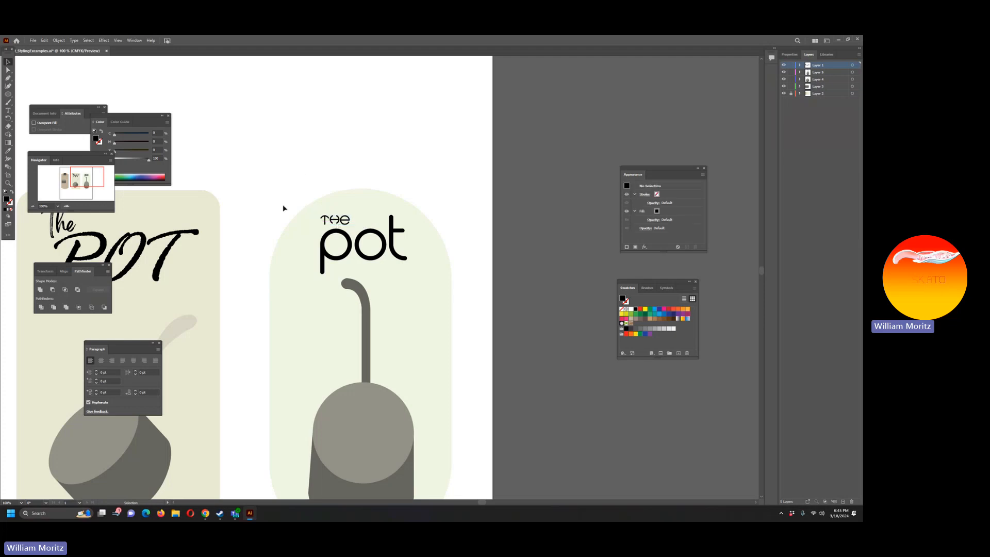
{"action": "left_click_drag", "start_coordinate": [261, 219], "coordinate": [395, 229]}
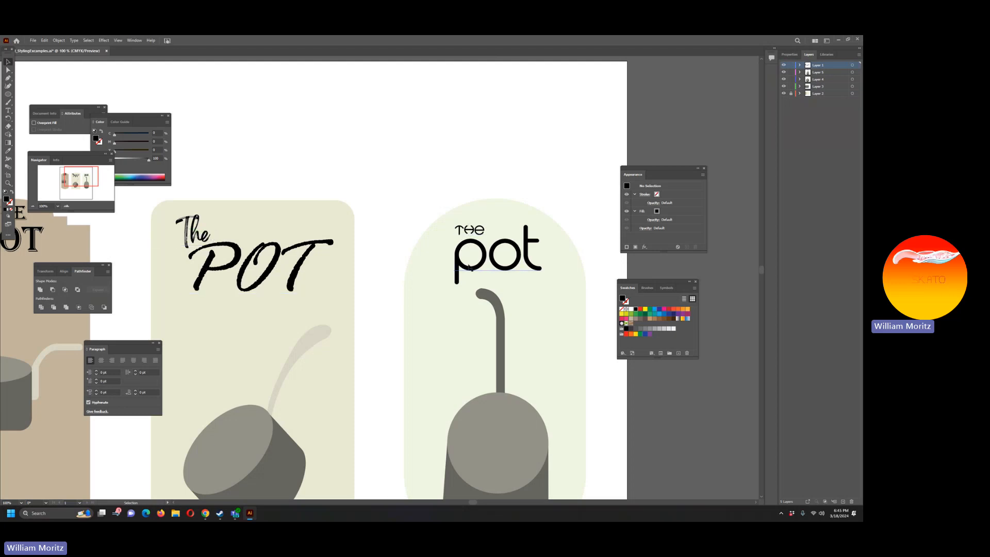
{"action": "scroll", "coordinate": [201, 232], "scroll_direction": "left", "scroll_amount": 5}
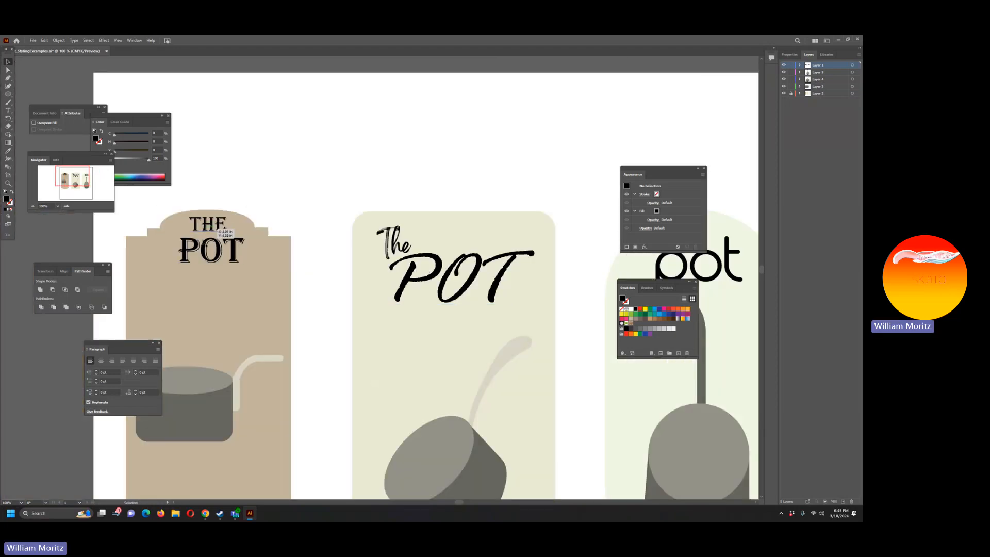
{"action": "left_click_drag", "start_coordinate": [436, 260], "coordinate": [498, 266]}
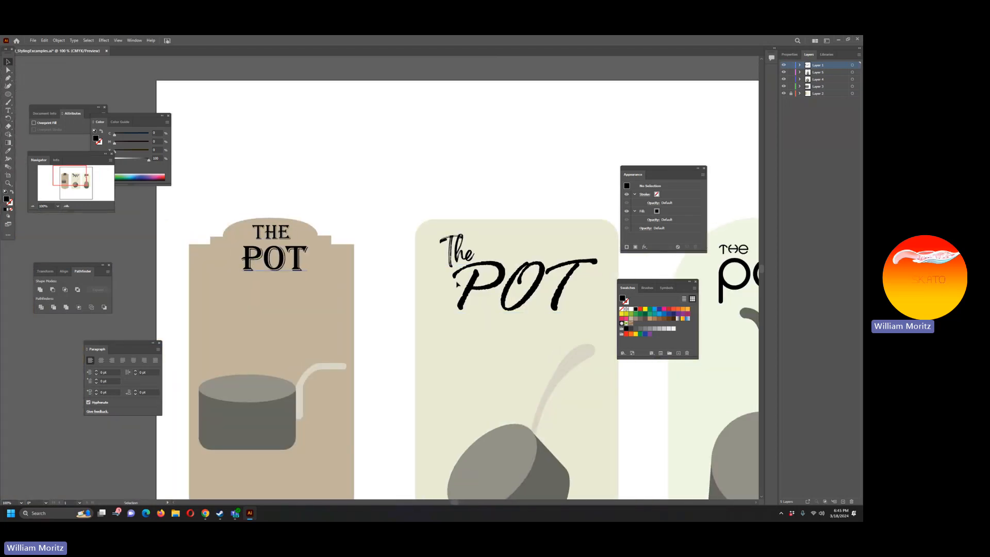
{"action": "left_click_drag", "start_coordinate": [490, 304], "coordinate": [329, 298]}
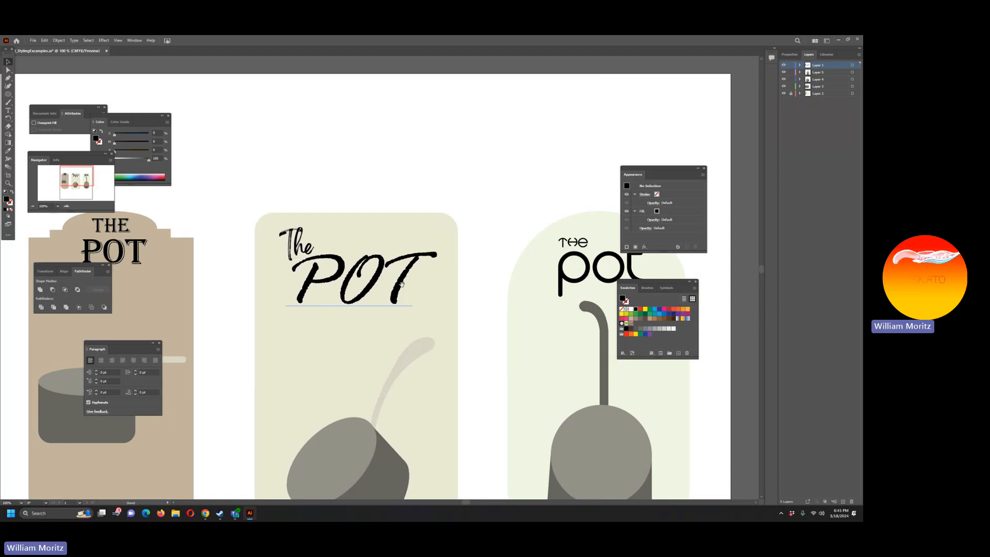
{"action": "left_click_drag", "start_coordinate": [401, 284], "coordinate": [254, 280]}
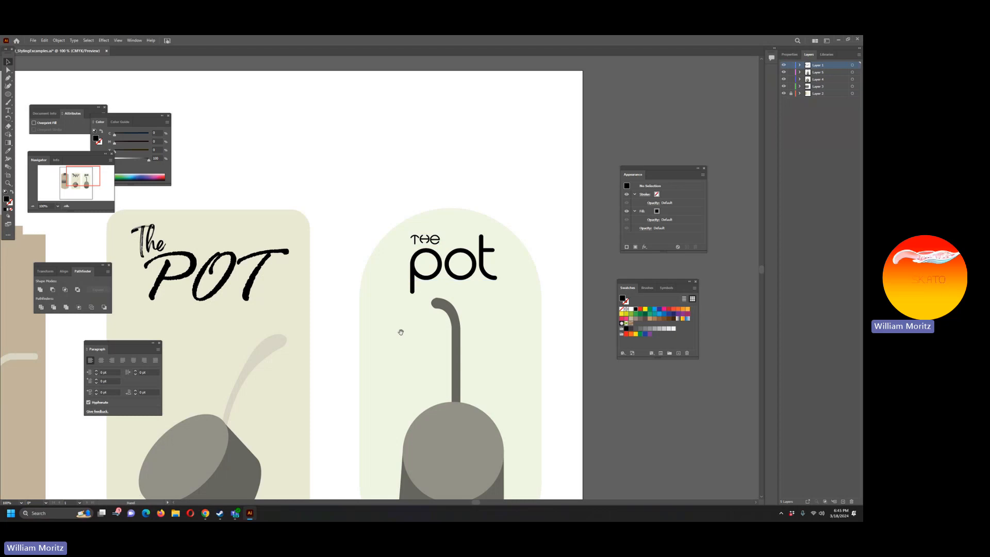
{"action": "left_click_drag", "start_coordinate": [401, 332], "coordinate": [335, 239]}
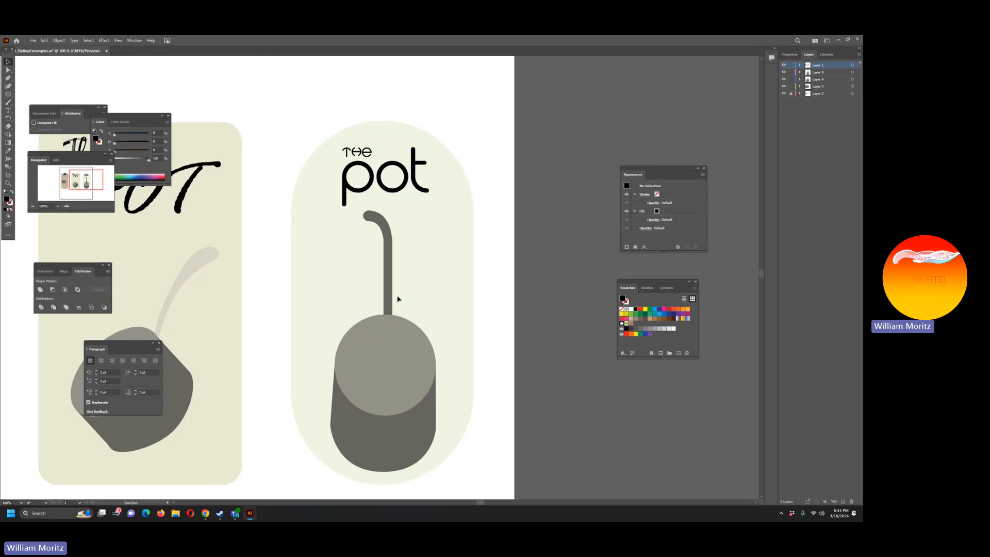
{"action": "left_click", "coordinate": [400, 352]}
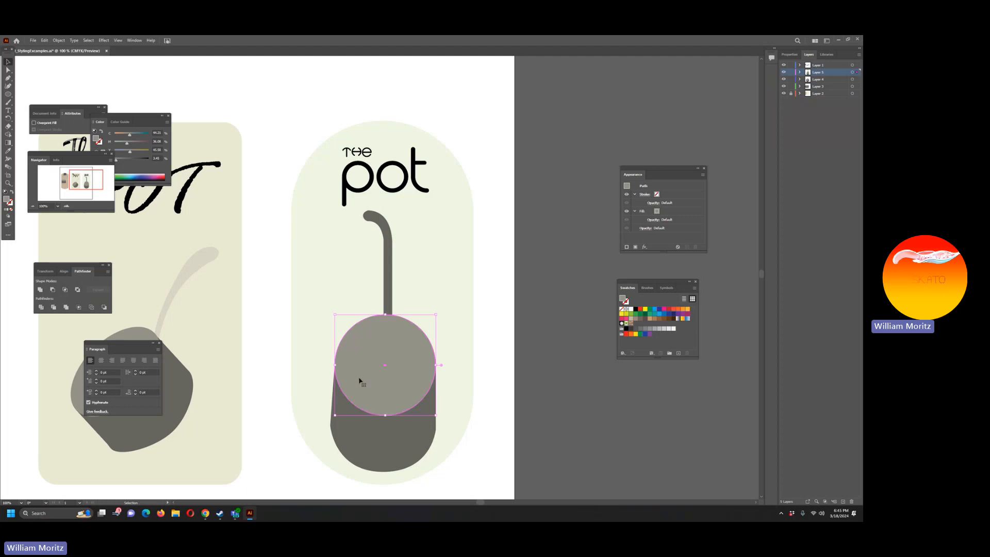
{"action": "left_click", "coordinate": [287, 338]}
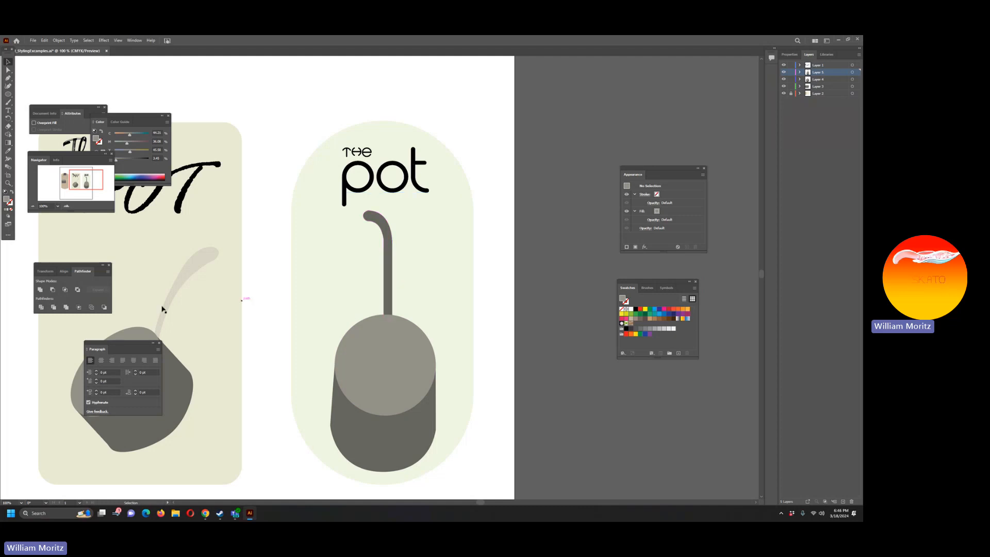
Step: Show all three labels at 50% zoom and save the document
{"action": "left_click", "coordinate": [8, 183]}
{"action": "key", "text": "super"}
{"action": "left_click", "coordinate": [271, 272], "text": "alt"}
{"action": "left_click", "coordinate": [271, 273], "text": "alt"}
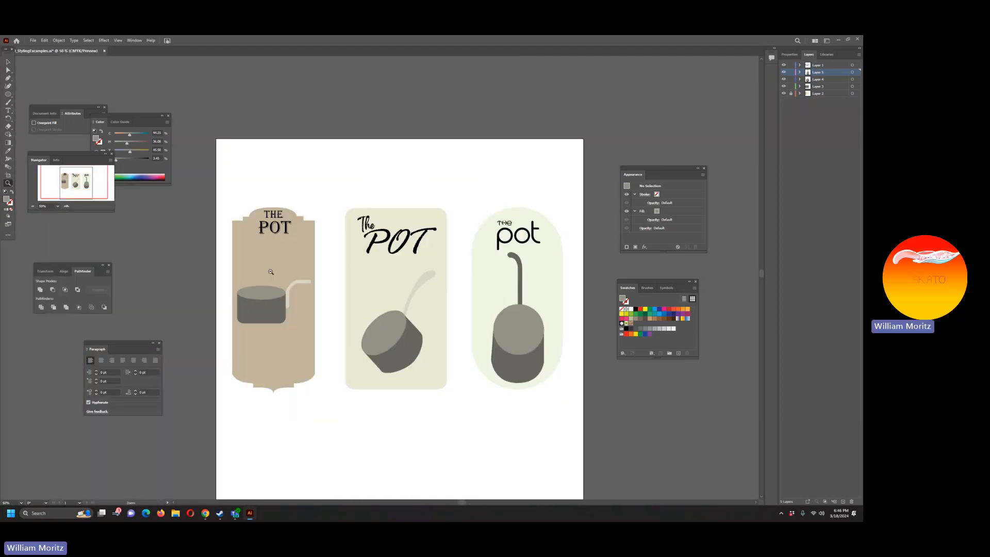
{"action": "key", "text": "ctrl+s"}
Step: Check the right label's objects and hide and show Layer 5 to see which artwork it holds
{"action": "left_click", "coordinate": [9, 62]}
{"action": "left_click_drag", "start_coordinate": [458, 199], "coordinate": [576, 410]}
{"action": "left_click", "coordinate": [487, 188]}
{"action": "left_click", "coordinate": [784, 73]}
{"action": "left_click", "coordinate": [784, 73]}
{"action": "left_click", "coordinate": [803, 231]}
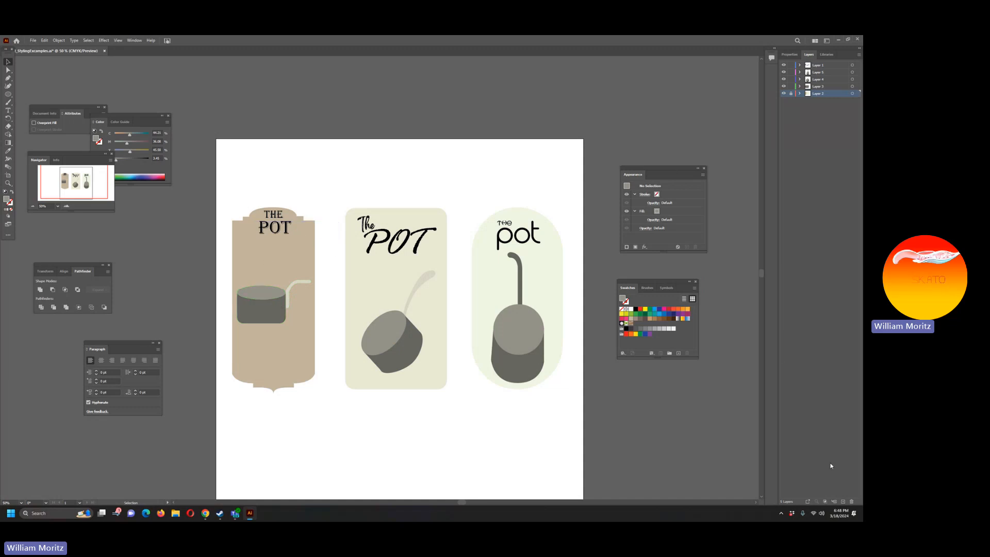
Step: Add a new layer directly above the background layer and sample the black of the left label's title as fill color
{"action": "left_click", "coordinate": [843, 501]}
{"action": "key", "text": "i"}
{"action": "left_click", "coordinate": [273, 225]}
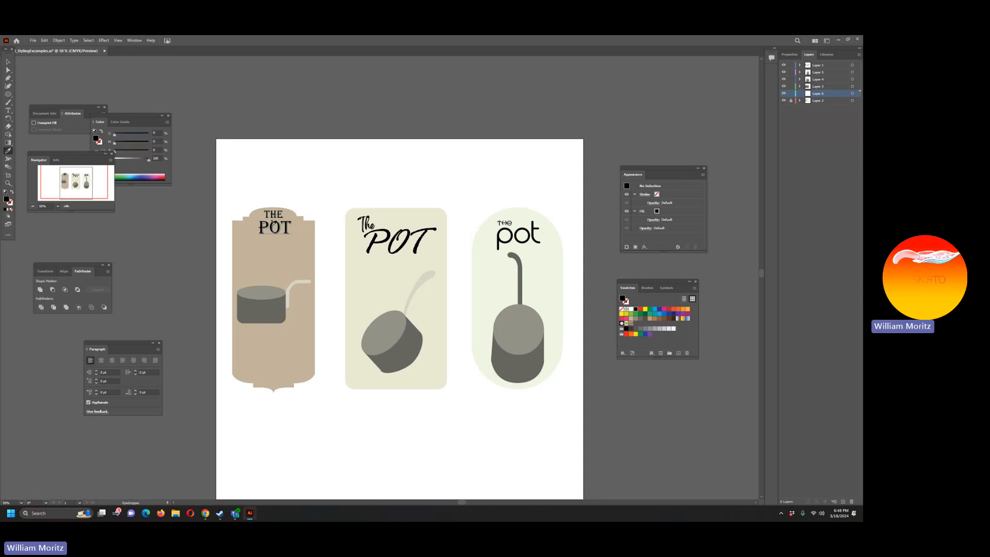
Step: Draw a Pen path down the inside of the left label's left edge, curving inward near the lower edge of the frame
{"action": "left_click", "coordinate": [8, 62]}
{"action": "left_click", "coordinate": [8, 183]}
{"action": "left_click", "coordinate": [258, 264]}
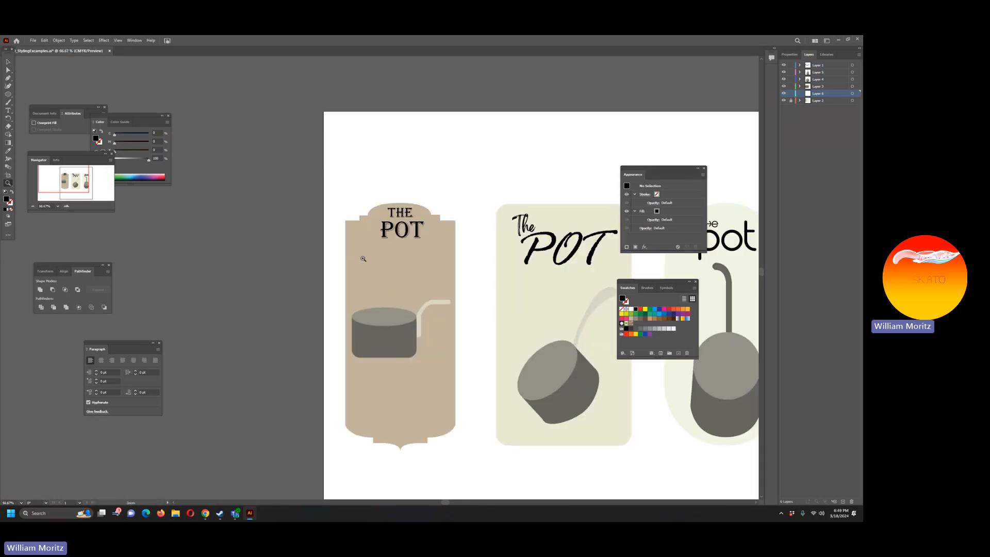
{"action": "key", "text": "p"}
{"action": "left_click", "coordinate": [349, 230]}
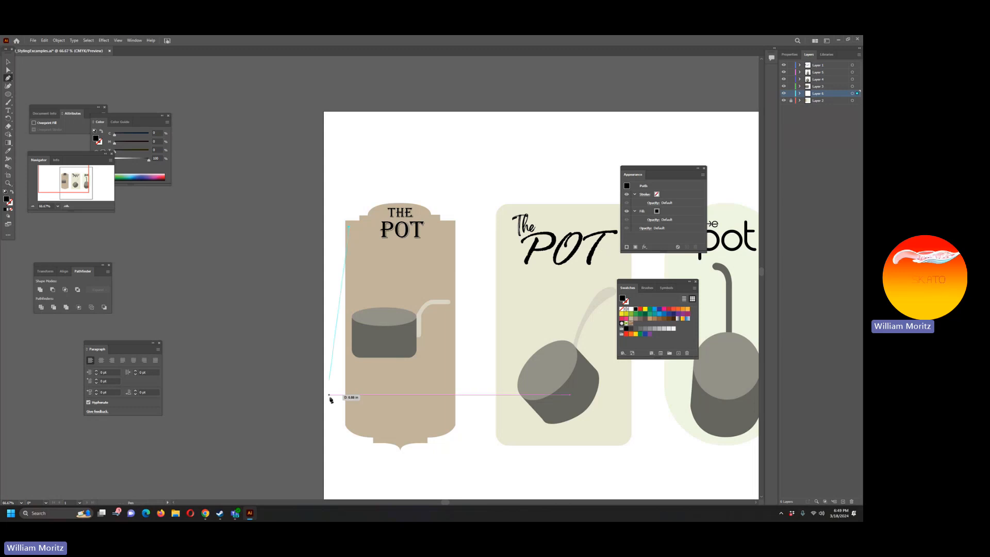
{"action": "left_click", "coordinate": [349, 419]}
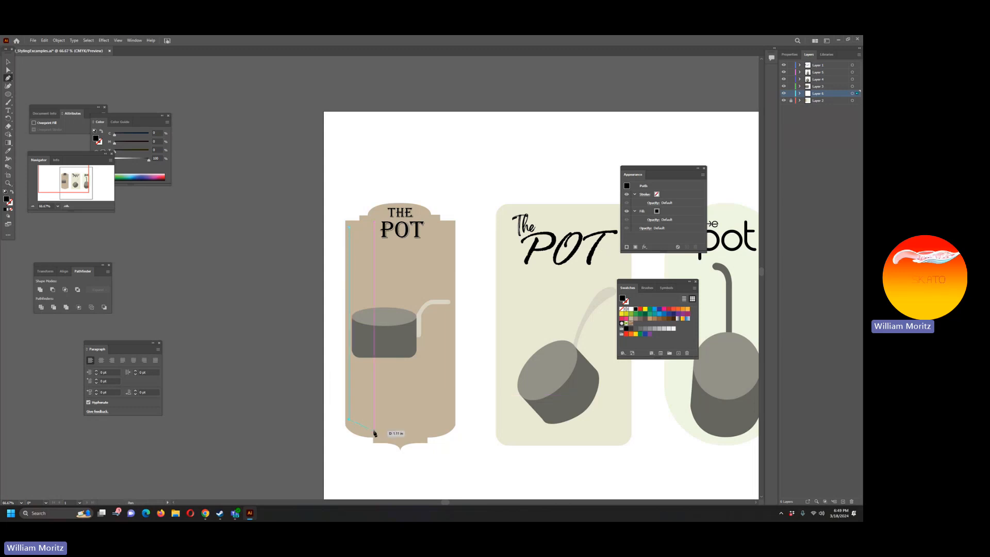
{"action": "left_click_drag", "start_coordinate": [374, 430], "coordinate": [394, 429]}
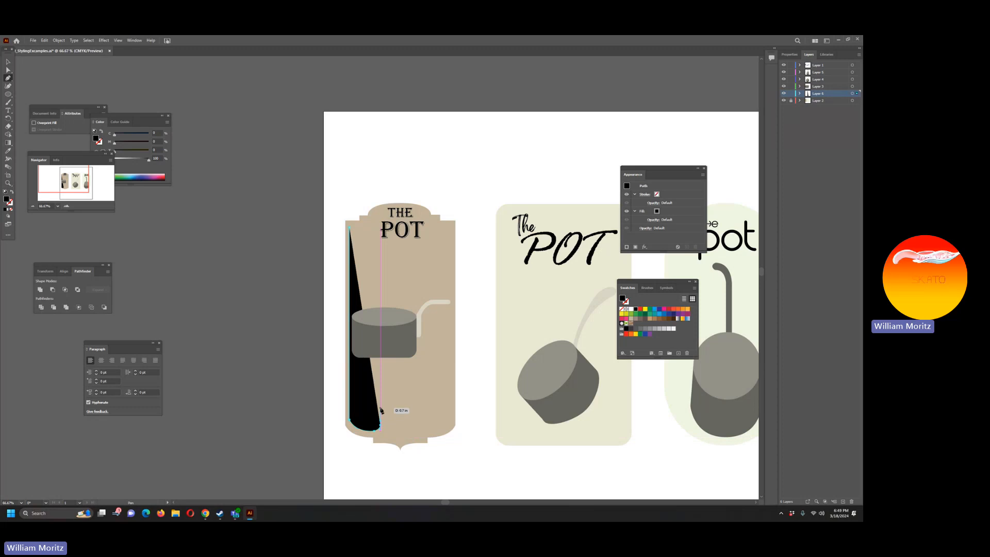
Step: Extend the path from its upper end along the stepped corner and arch above the title, and swap it to a black stroke without fill
{"action": "left_click", "coordinate": [8, 63]}
{"action": "left_click", "coordinate": [10, 79]}
{"action": "left_click", "coordinate": [349, 226]}
{"action": "left_click", "coordinate": [363, 227]}
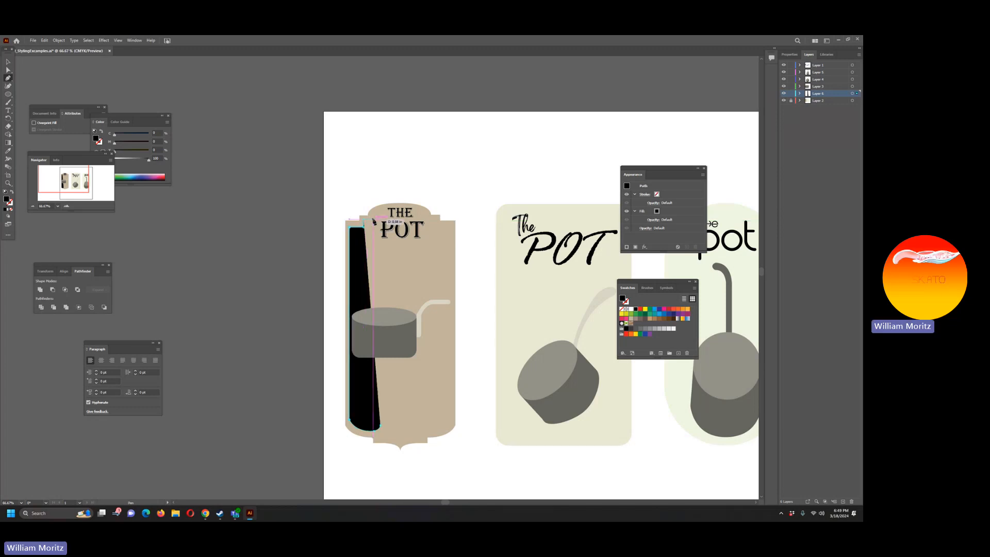
{"action": "left_click", "coordinate": [372, 221]}
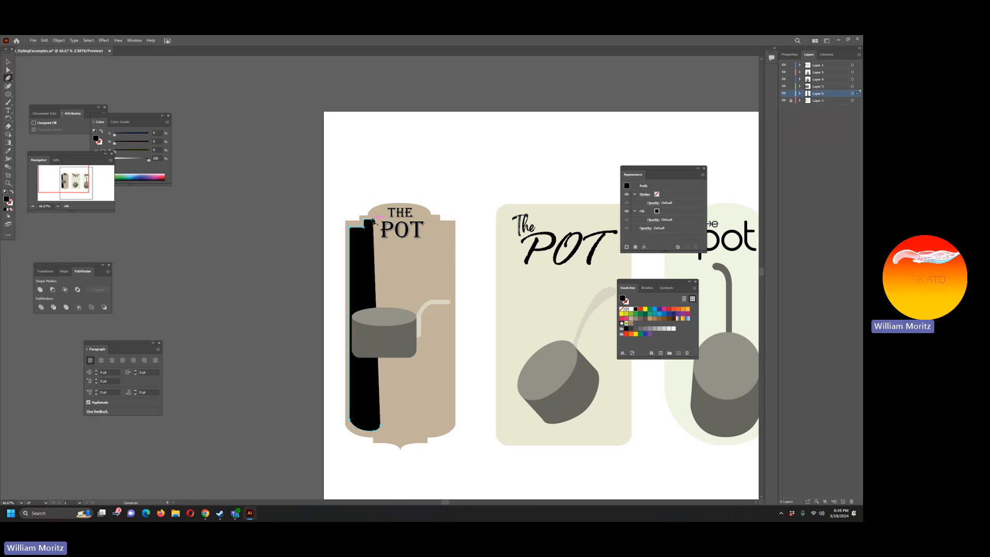
{"action": "left_click_drag", "start_coordinate": [398, 207], "coordinate": [424, 206]}
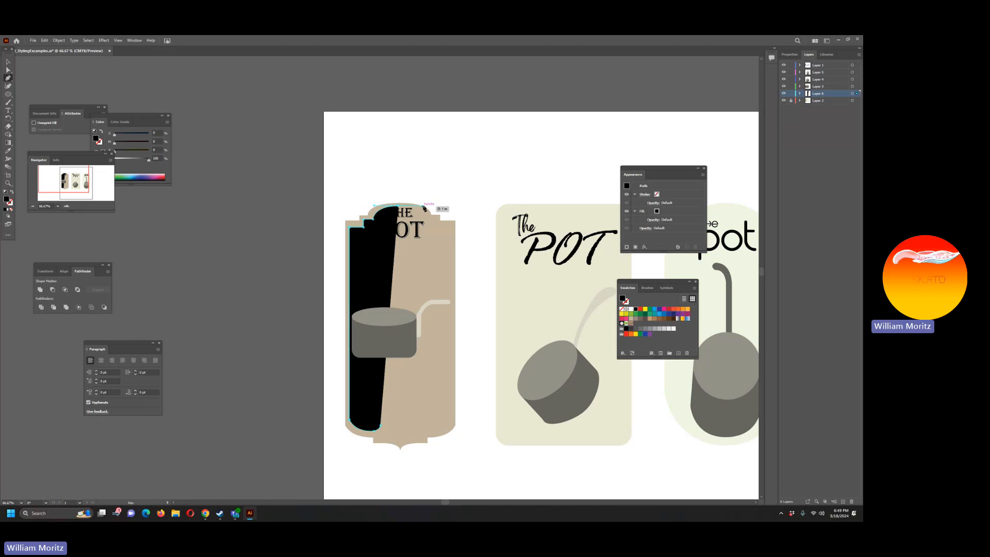
{"action": "left_click", "coordinate": [12, 193]}
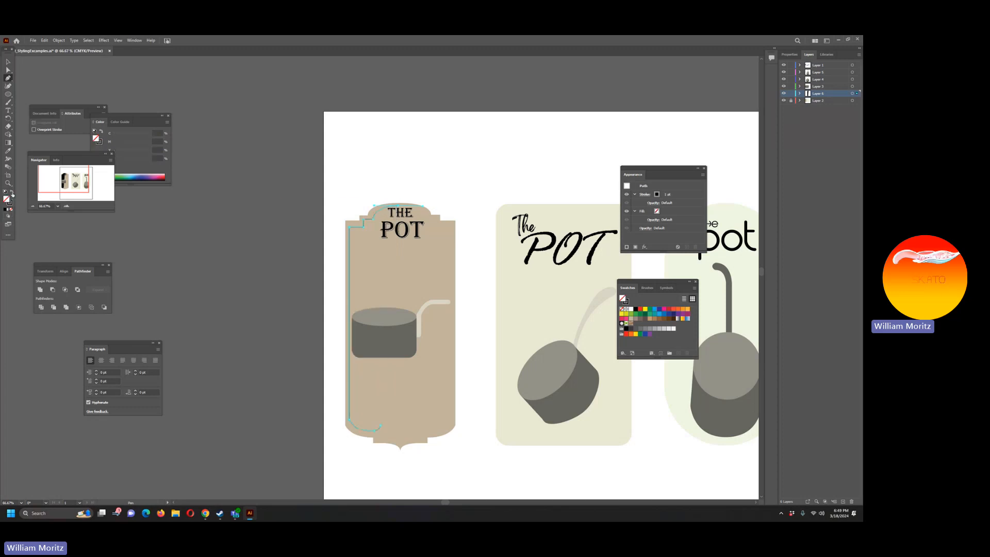
{"action": "key", "text": "v"}
Step: Switch the workspace to Painting
{"action": "left_click", "coordinate": [133, 40]}
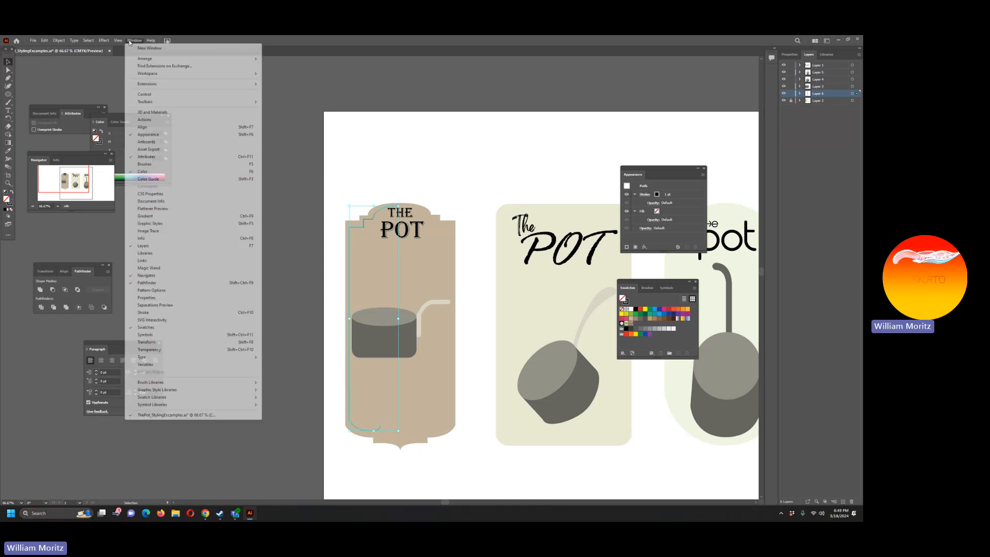
{"action": "mouse_move", "coordinate": [181, 58]}
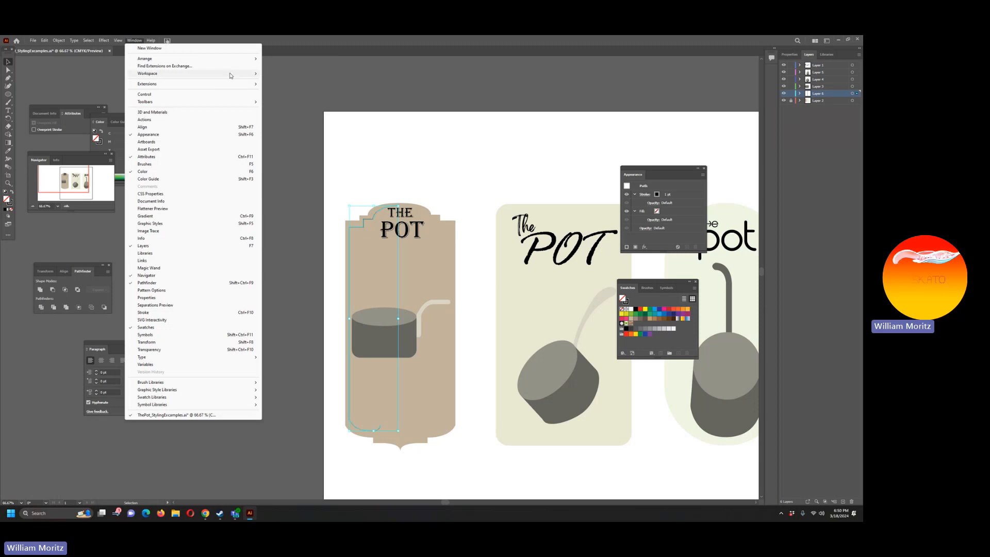
{"action": "mouse_move", "coordinate": [227, 74]}
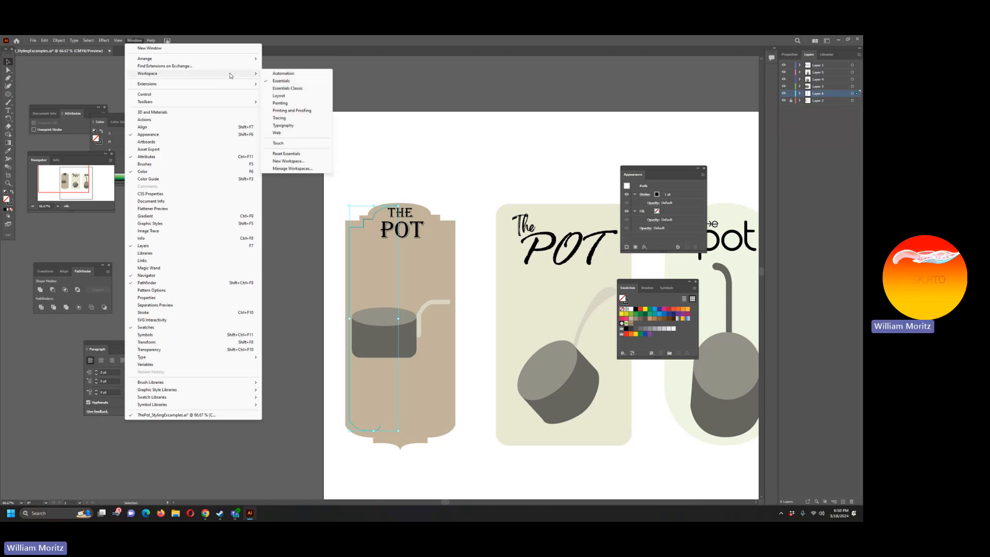
{"action": "left_click", "coordinate": [307, 103]}
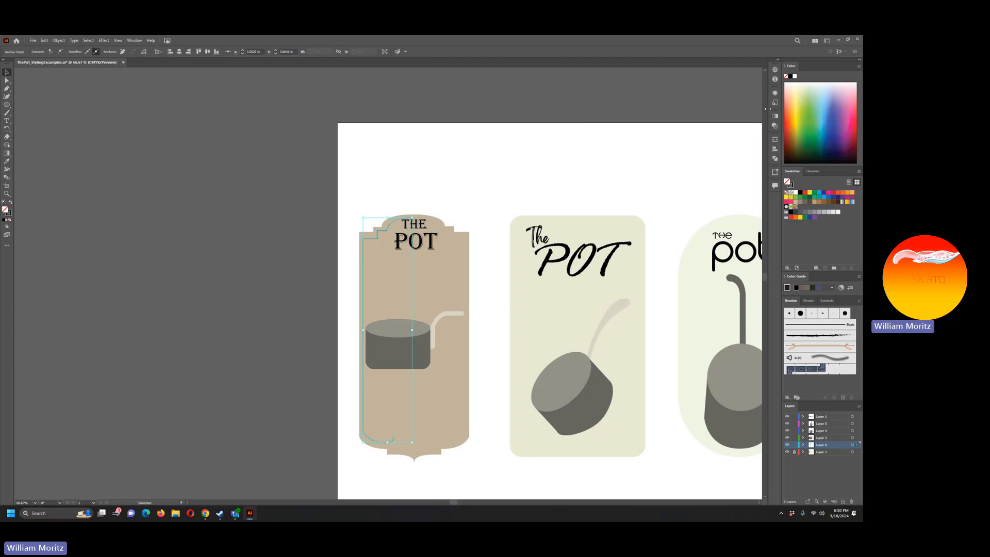
Step: Switch the workspace to Essentials Classic
{"action": "left_click", "coordinate": [139, 41]}
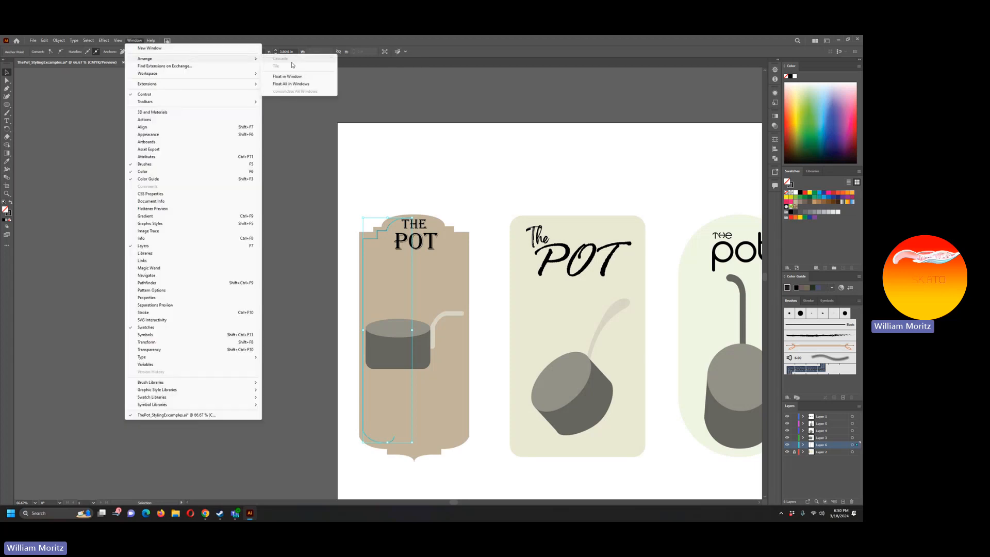
{"action": "mouse_move", "coordinate": [227, 74]}
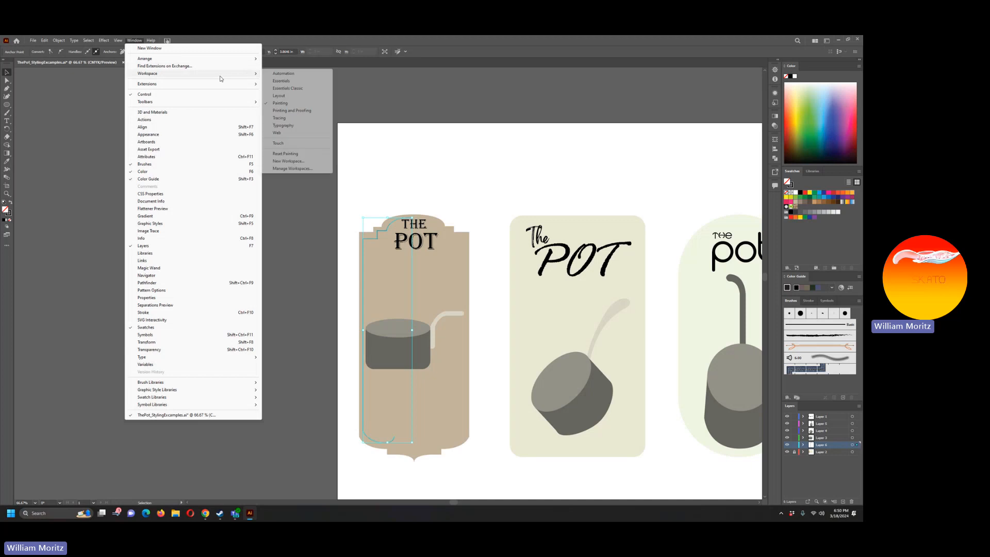
{"action": "left_click", "coordinate": [302, 88]}
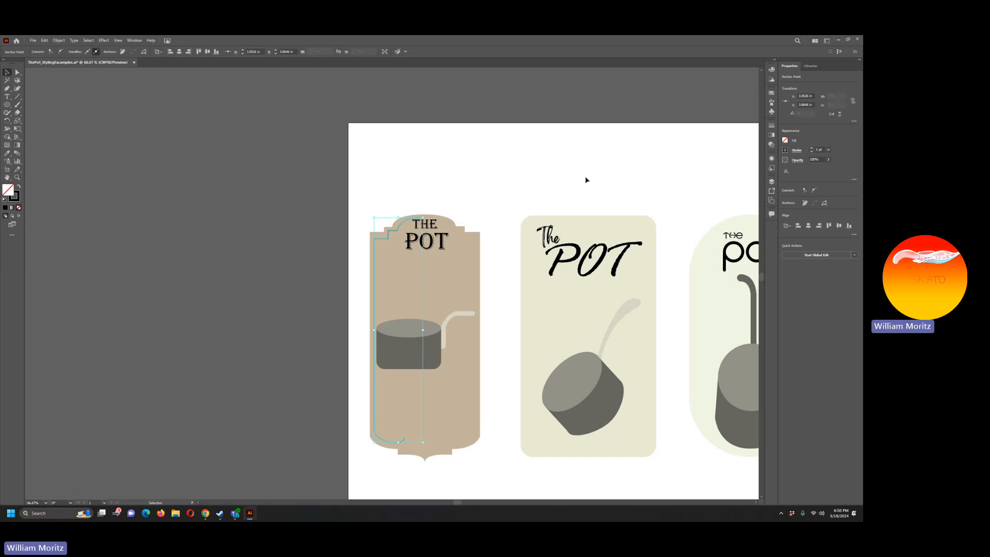
Step: Undock the Properties and Layers panels, float them side by side, and collapse the remaining Artboards panel
{"action": "left_click_drag", "start_coordinate": [787, 68], "coordinate": [130, 88]}
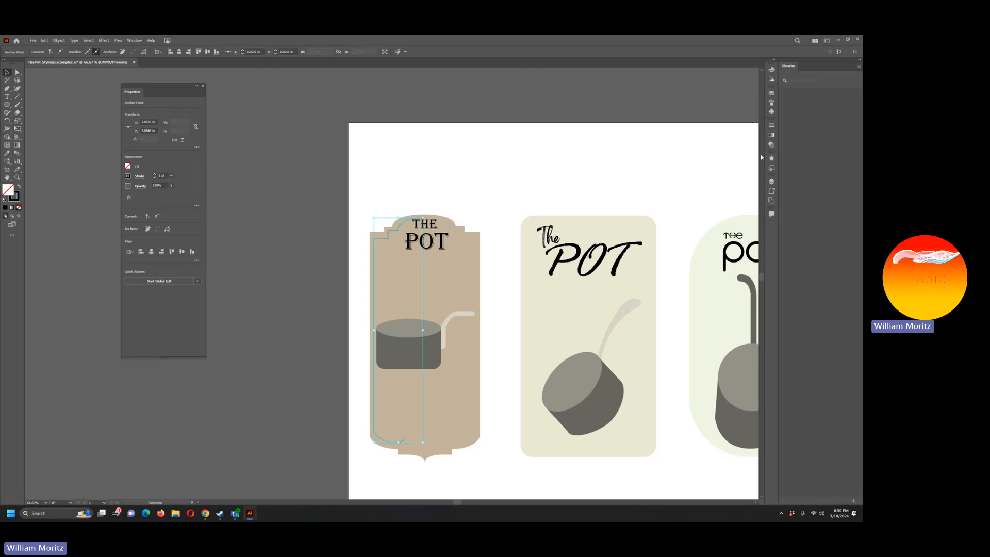
{"action": "left_click", "coordinate": [771, 181]}
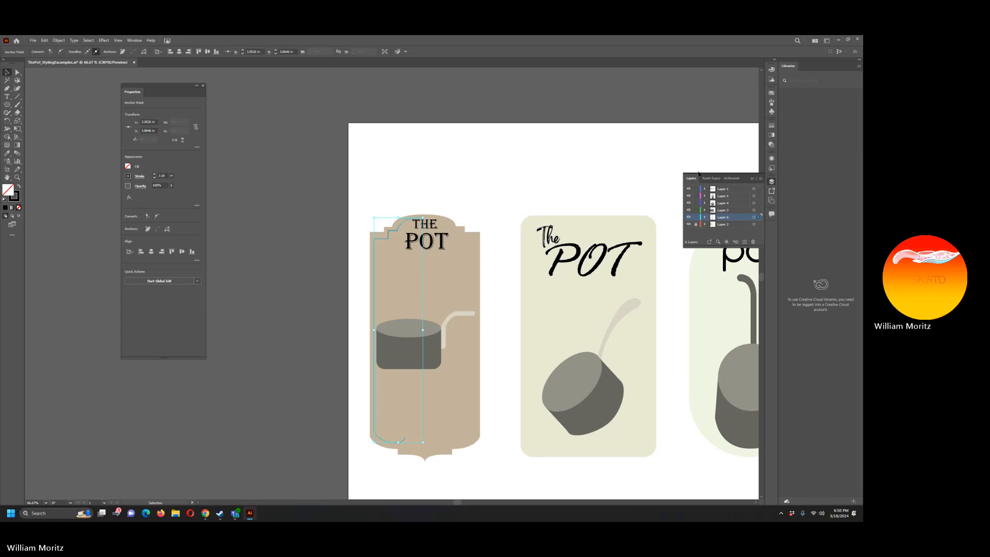
{"action": "left_click_drag", "start_coordinate": [691, 178], "coordinate": [227, 94]}
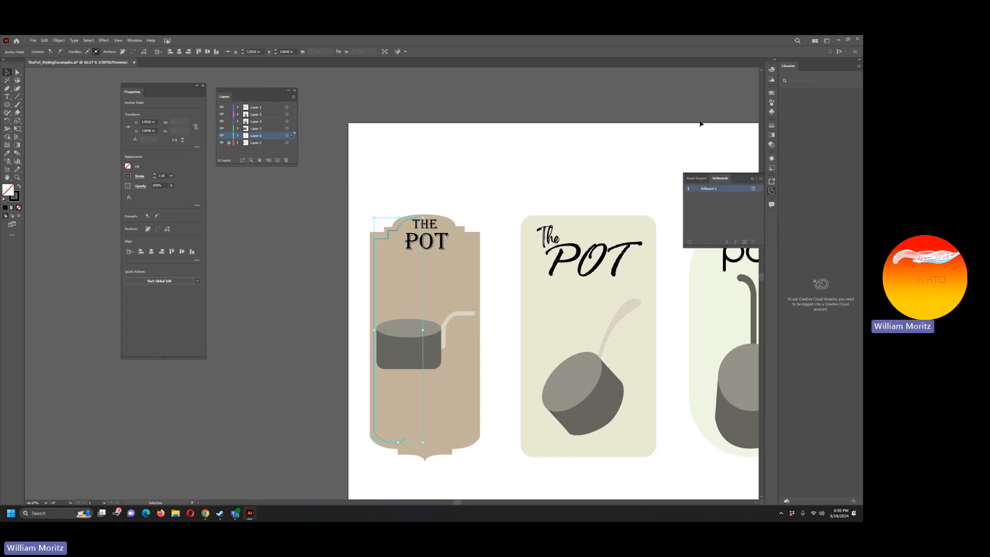
{"action": "left_click", "coordinate": [751, 179]}
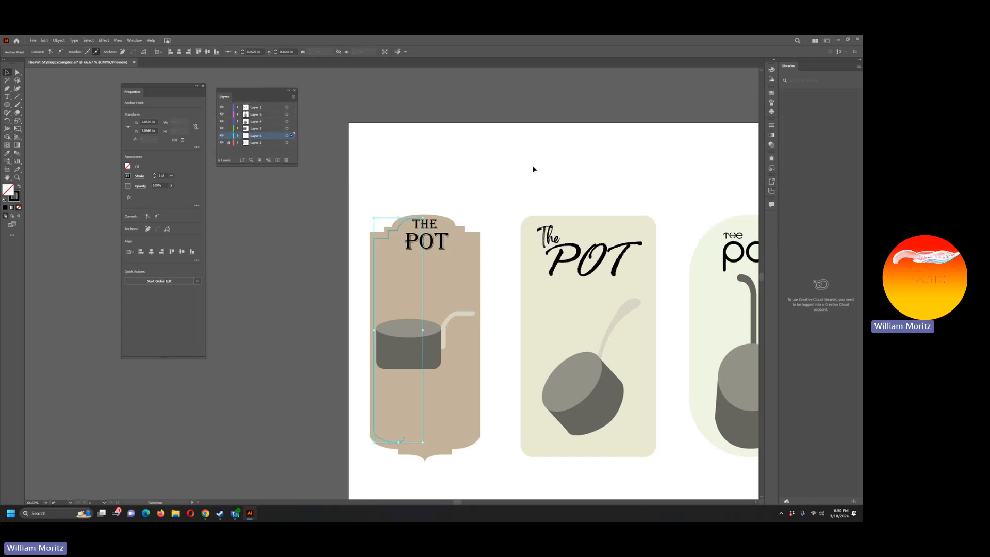
Step: Move the floating Properties panel clear of the left label and shorten it to fit its contents
{"action": "left_click_drag", "start_coordinate": [434, 174], "coordinate": [289, 169]}
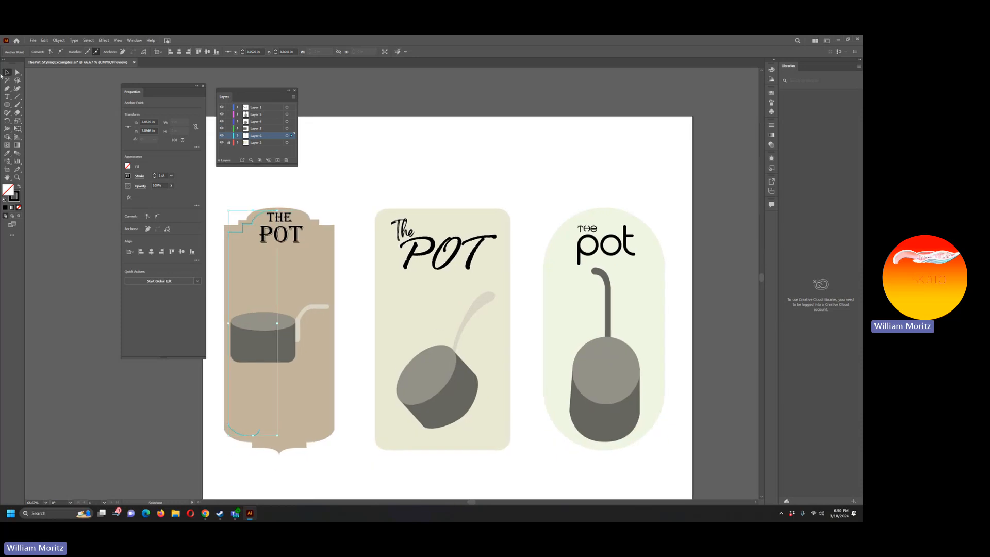
{"action": "left_click", "coordinate": [7, 73]}
{"action": "left_click_drag", "start_coordinate": [167, 88], "coordinate": [94, 96]}
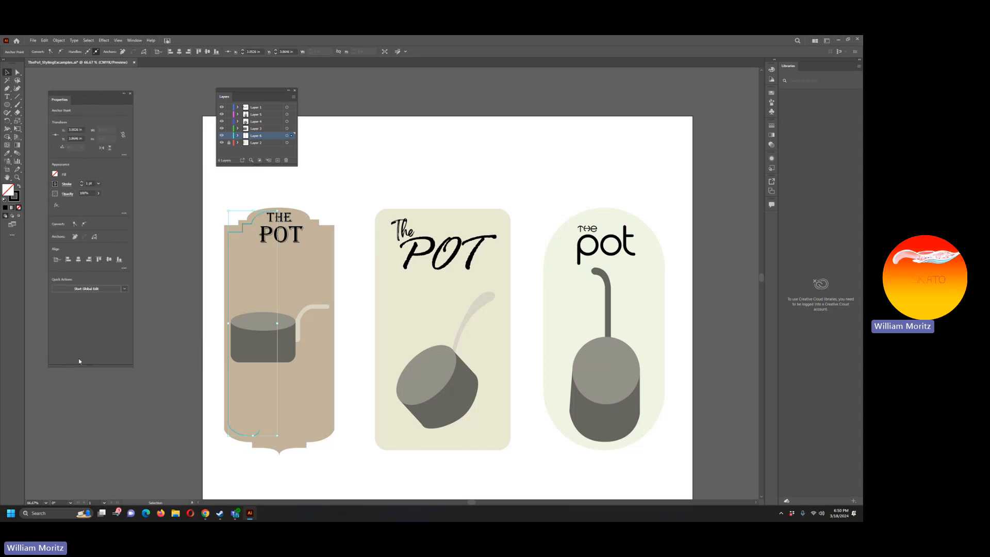
{"action": "left_click_drag", "start_coordinate": [86, 367], "coordinate": [86, 304]}
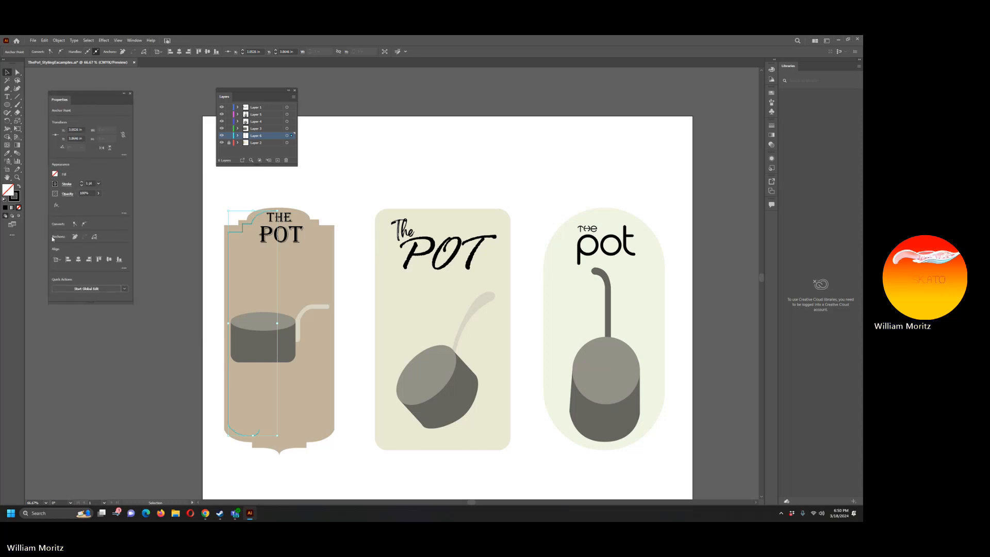
Step: Thicken the left label's inner border line and apply the tapered Width Profile 1 to its stroke
{"action": "left_click", "coordinate": [82, 182]}
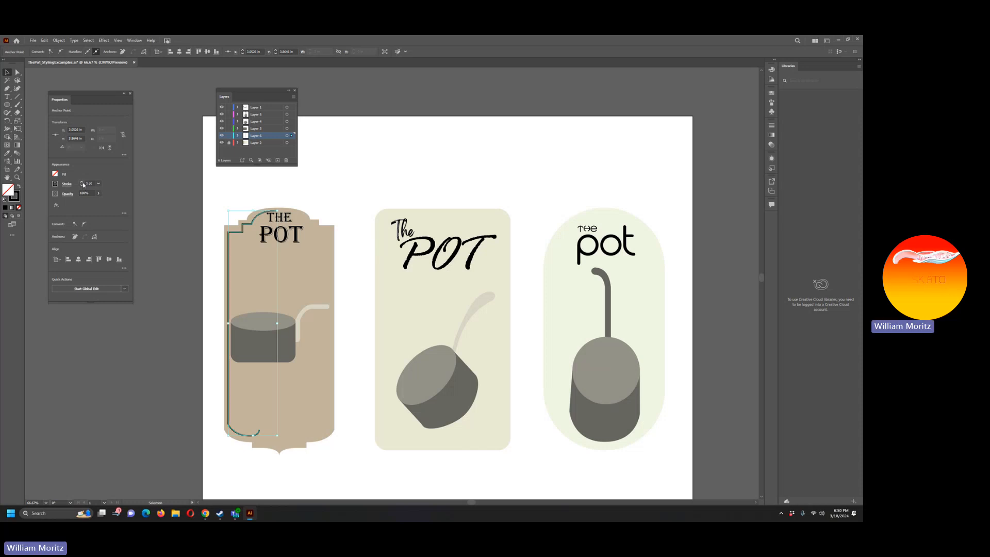
{"action": "left_click", "coordinate": [82, 183]}
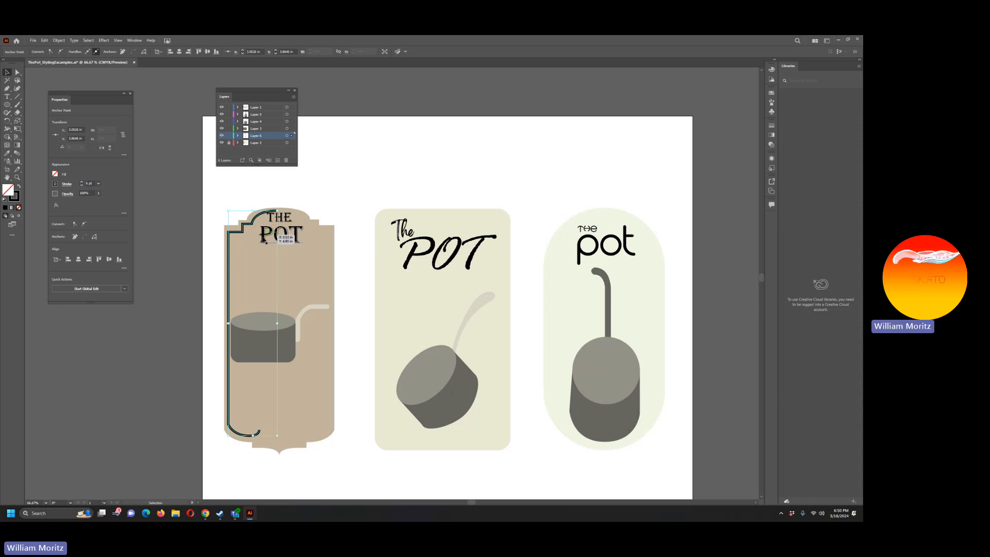
{"action": "left_click", "coordinate": [68, 187]}
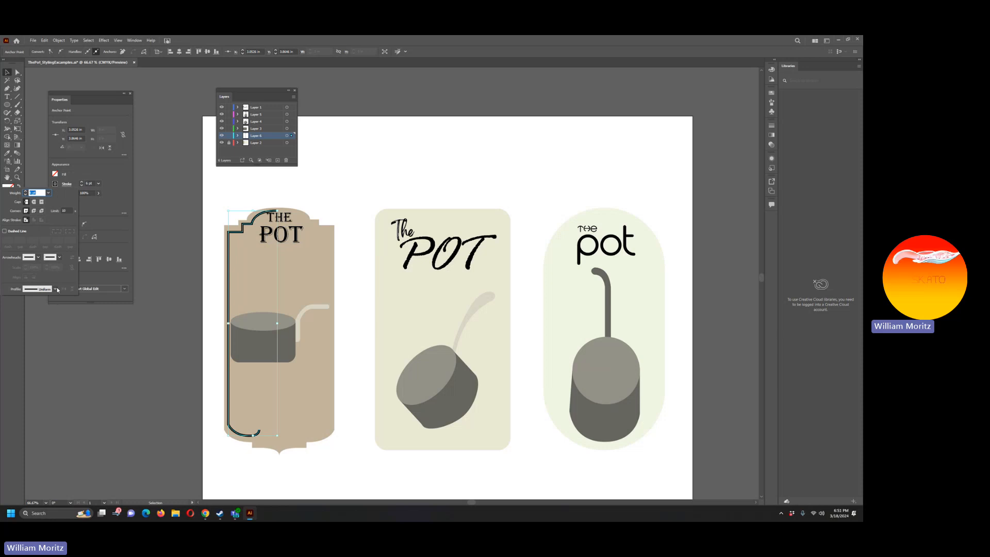
{"action": "left_click", "coordinate": [66, 187]}
{"action": "left_click", "coordinate": [56, 290]}
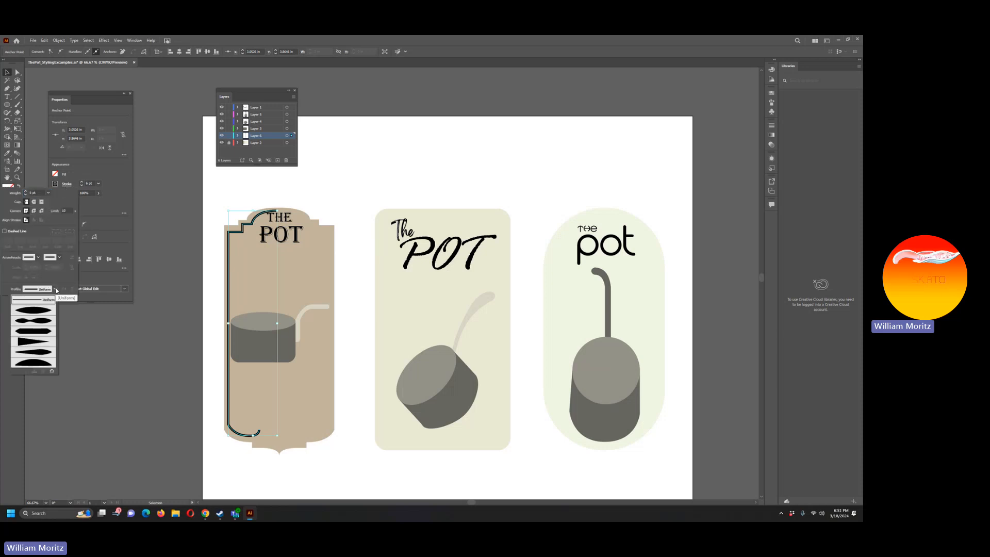
{"action": "left_click", "coordinate": [40, 312]}
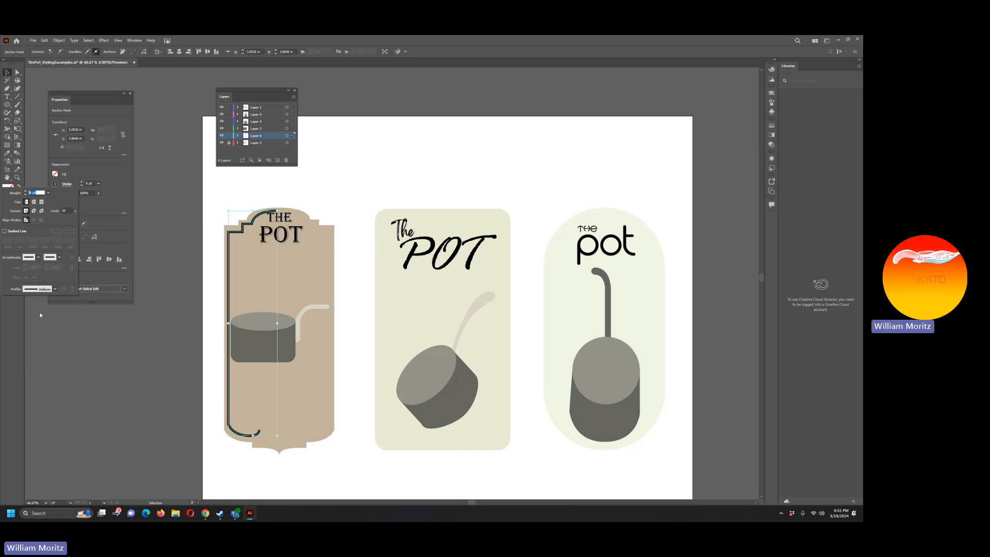
{"action": "left_click", "coordinate": [153, 398]}
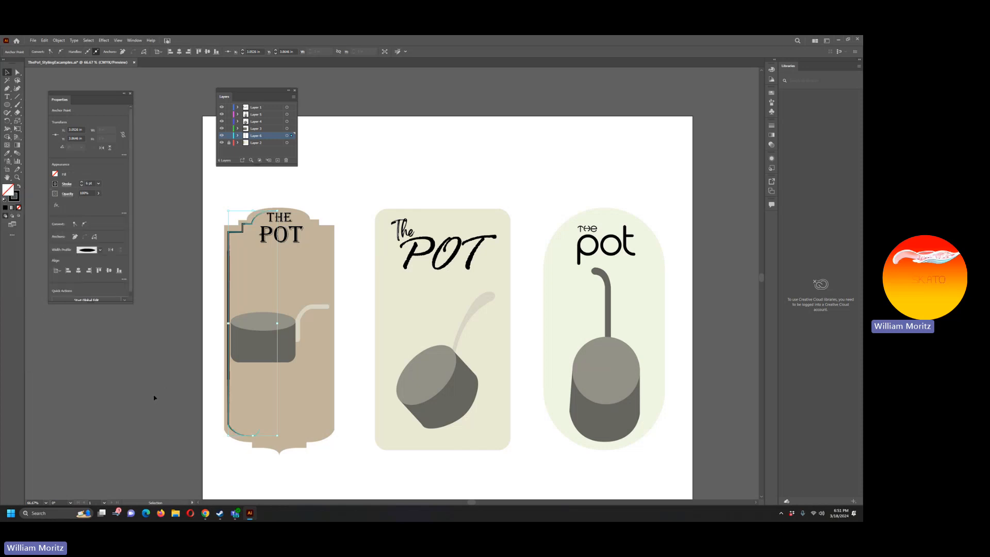
{"action": "left_click", "coordinate": [222, 451]}
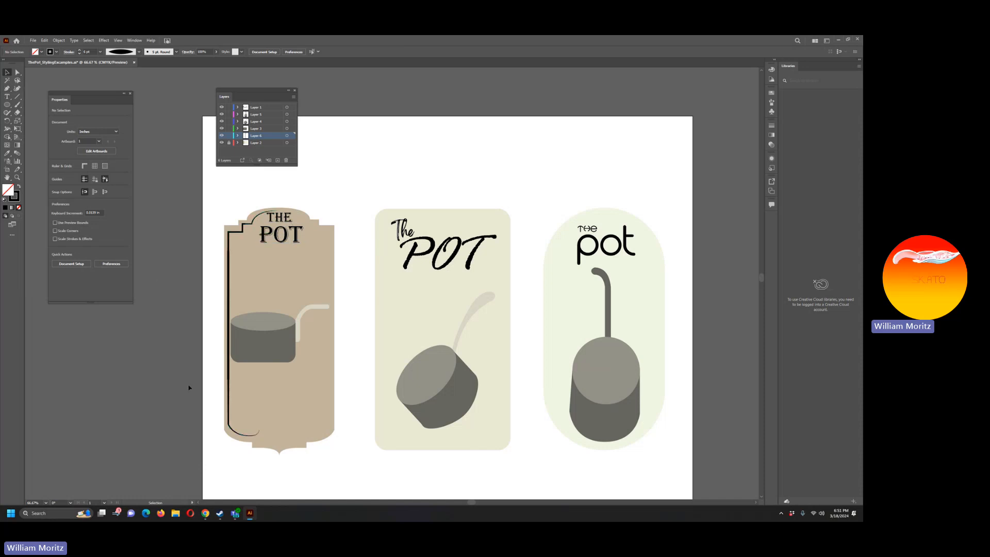
Step: With the Libraries panel collapsed, duplicate the left label's border line in place and reflect the copy across the vertical axis
{"action": "left_click", "coordinate": [229, 387]}
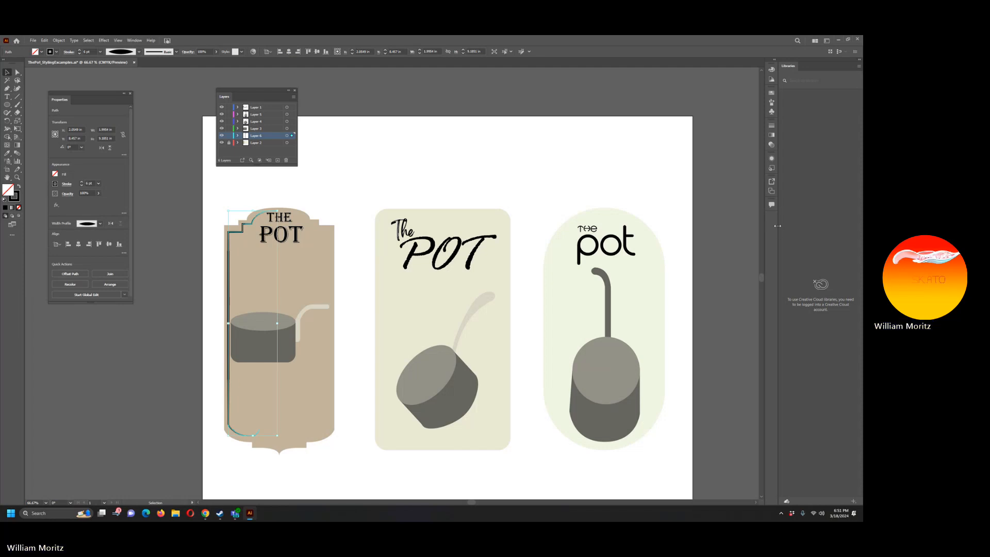
{"action": "left_click", "coordinate": [859, 60]}
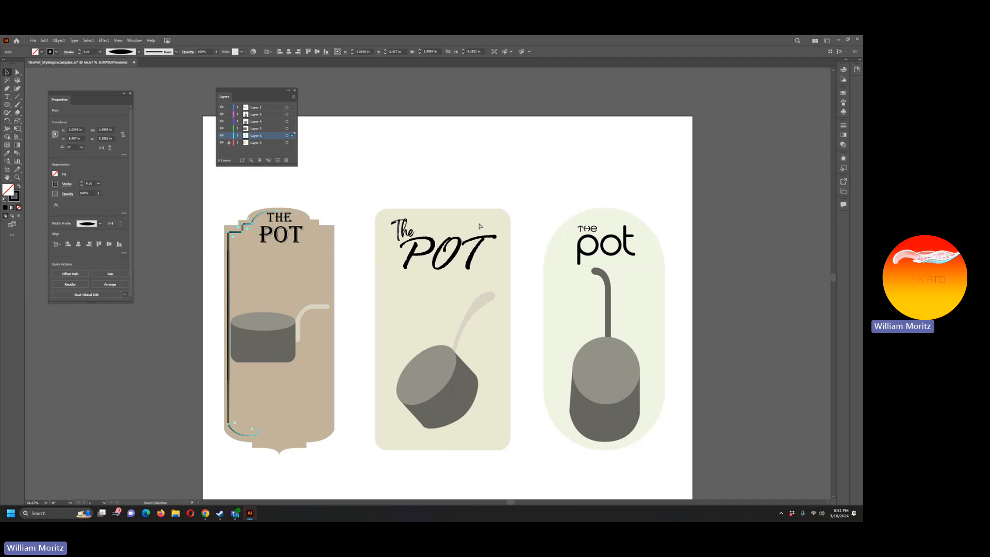
{"action": "key", "text": "ctrl+f"}
{"action": "left_click", "coordinate": [74, 41]}
{"action": "mouse_move", "coordinate": [59, 40]}
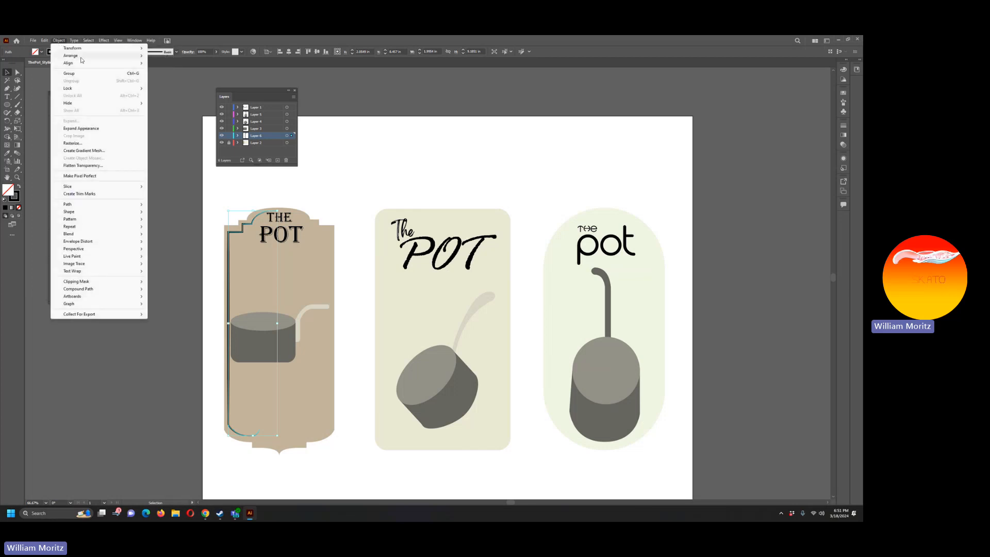
{"action": "left_click", "coordinate": [175, 73]}
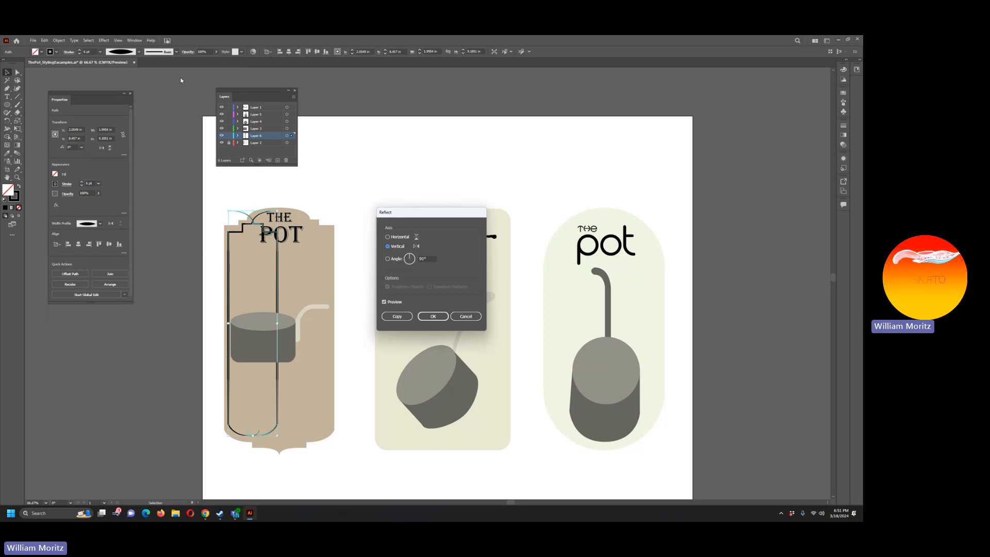
{"action": "key", "text": "Return"}
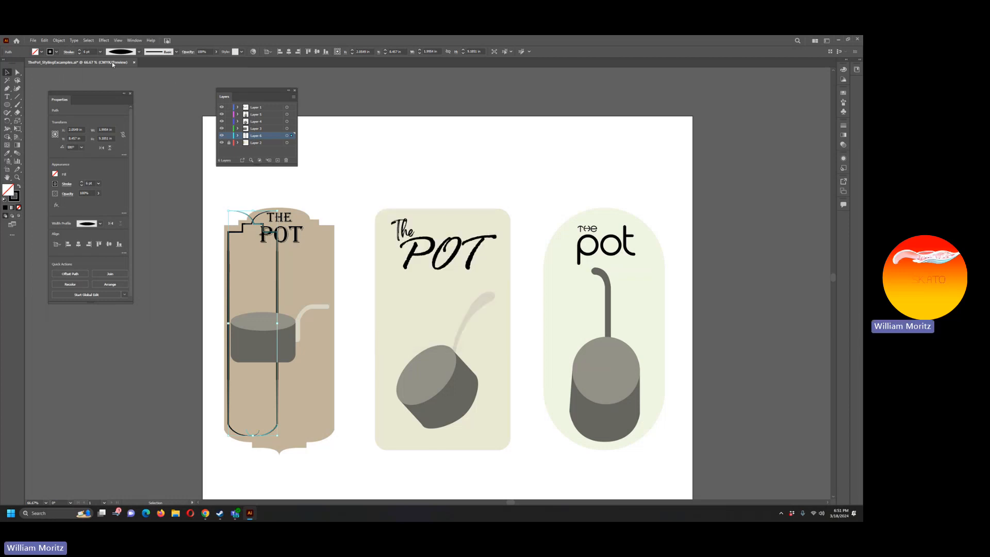
Step: Move the reflected border line horizontally to the left label's right edge so it mirrors the original line
{"action": "key", "text": "shift+Right"}
{"action": "key", "text": "shift+Right"}
{"action": "key", "text": "shift+Right"}
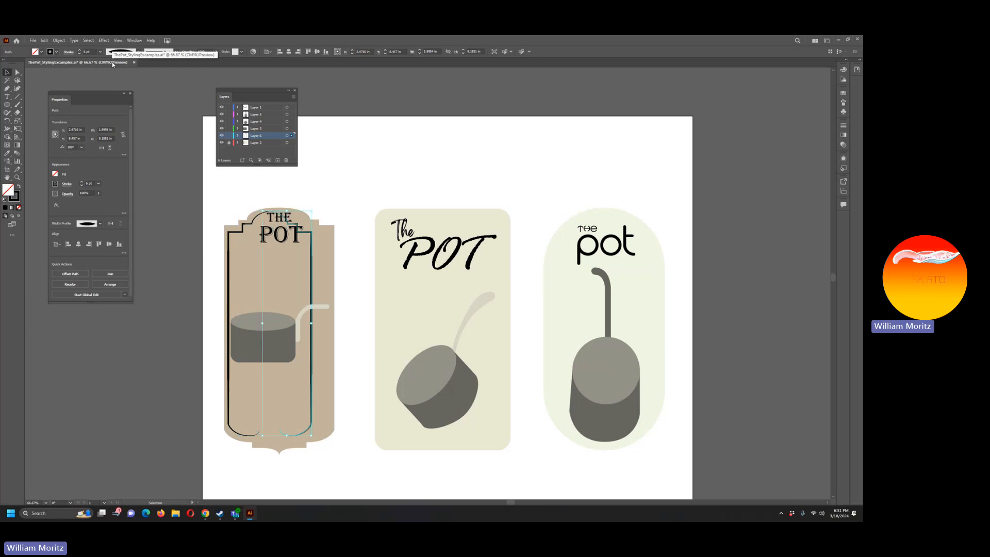
{"action": "key", "text": "shift+Right"}
{"action": "key", "text": "shift+Right"}
{"action": "key", "text": "Left"}
{"action": "key", "text": "Left"}
{"action": "key", "text": "Left"}
{"action": "key", "text": "Left"}
{"action": "key", "text": "Left"}
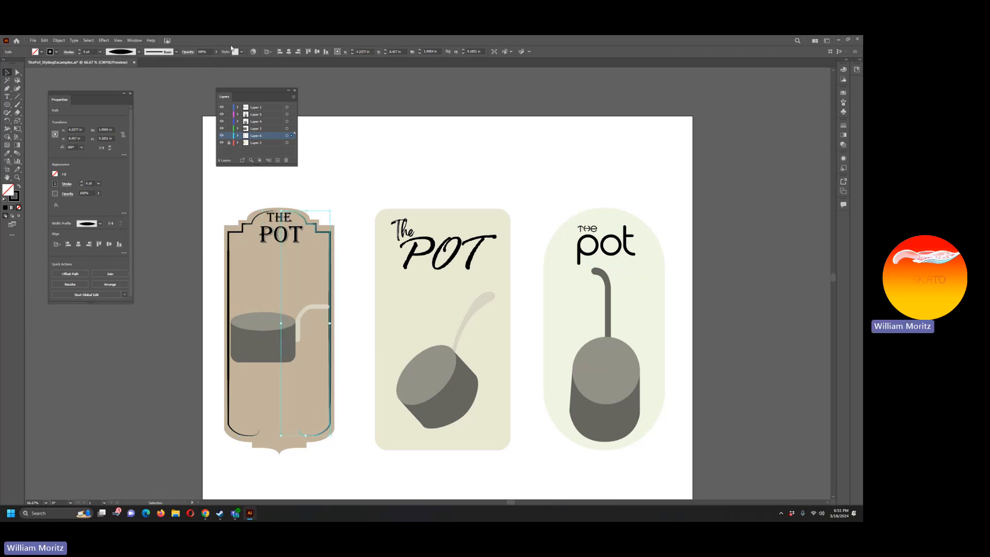
{"action": "left_click", "coordinate": [147, 421]}
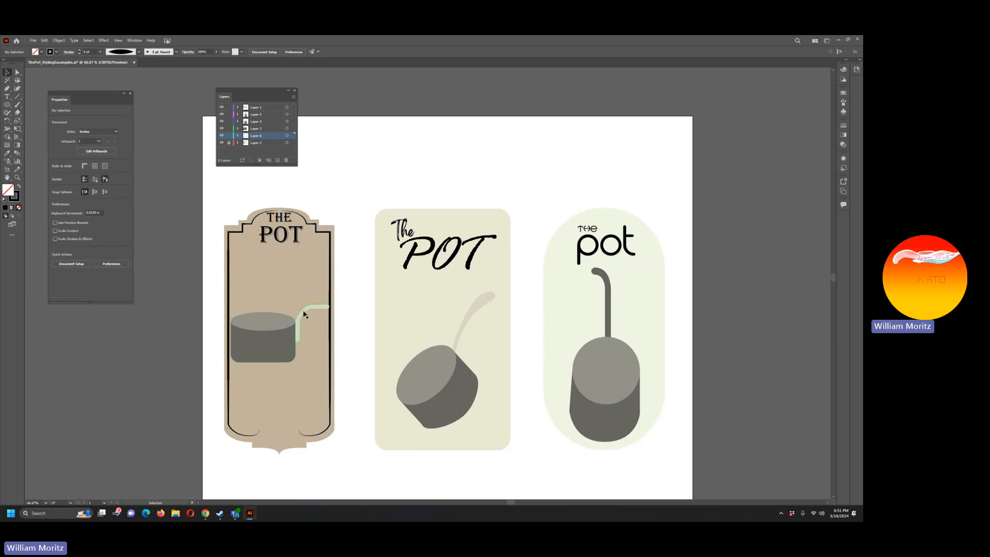
{"action": "left_click", "coordinate": [265, 341]}
{"action": "left_click", "coordinate": [265, 341], "text": "shift"}
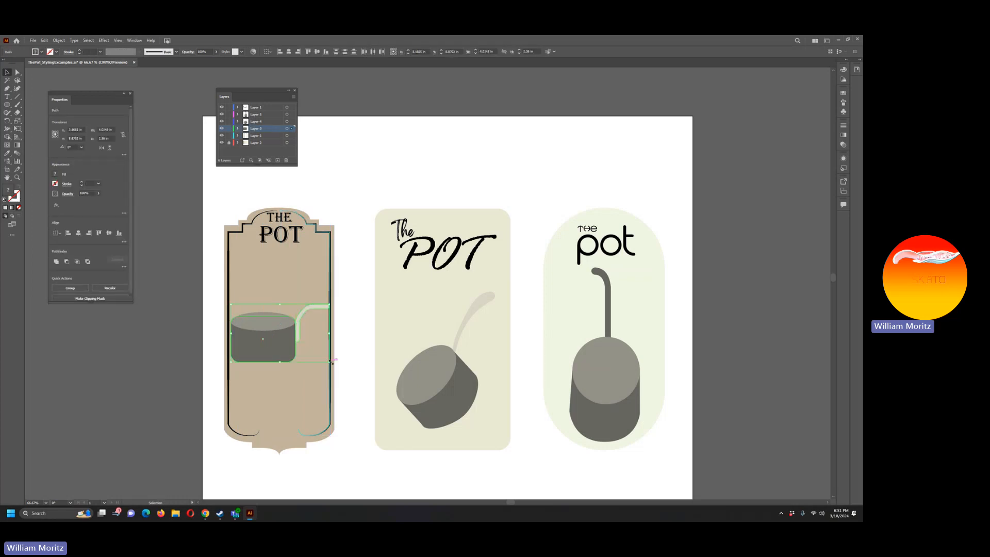
{"action": "left_click_drag", "start_coordinate": [332, 363], "coordinate": [319, 354]}
{"action": "key", "text": "ctrl+z"}
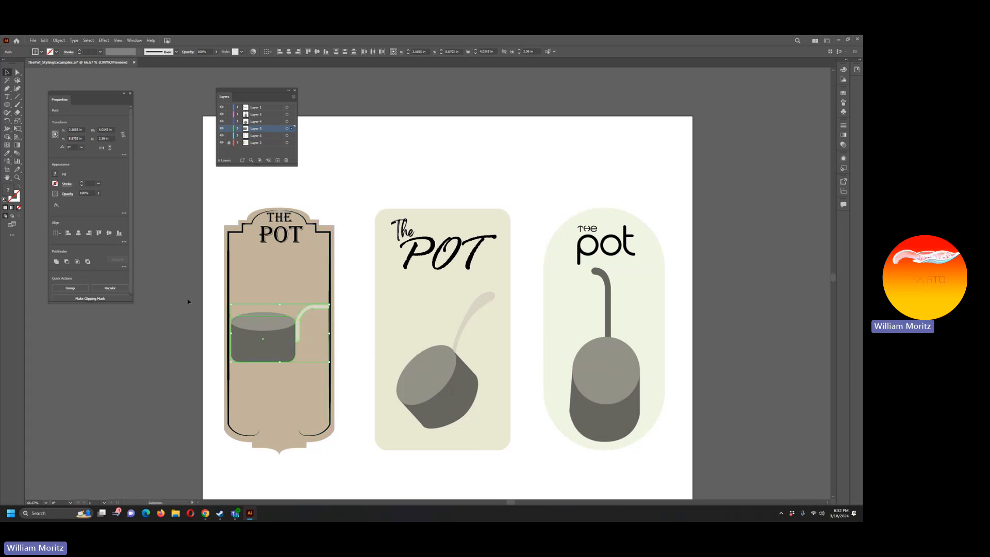
{"action": "left_click", "coordinate": [193, 296]}
Step: Scale the left label's pot body, rim and handle down slightly so they fit between the two border lines
{"action": "left_click", "coordinate": [272, 326]}
{"action": "left_click", "coordinate": [303, 312], "text": "shift"}
{"action": "left_click", "coordinate": [261, 353], "text": "shift"}
{"action": "left_click_drag", "start_coordinate": [331, 363], "coordinate": [325, 357]}
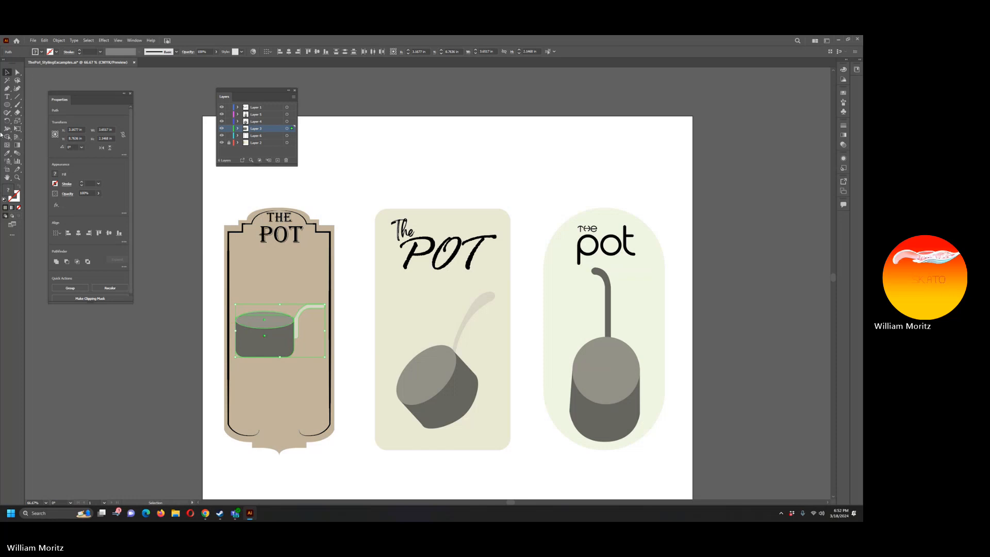
{"action": "left_click", "coordinate": [166, 372]}
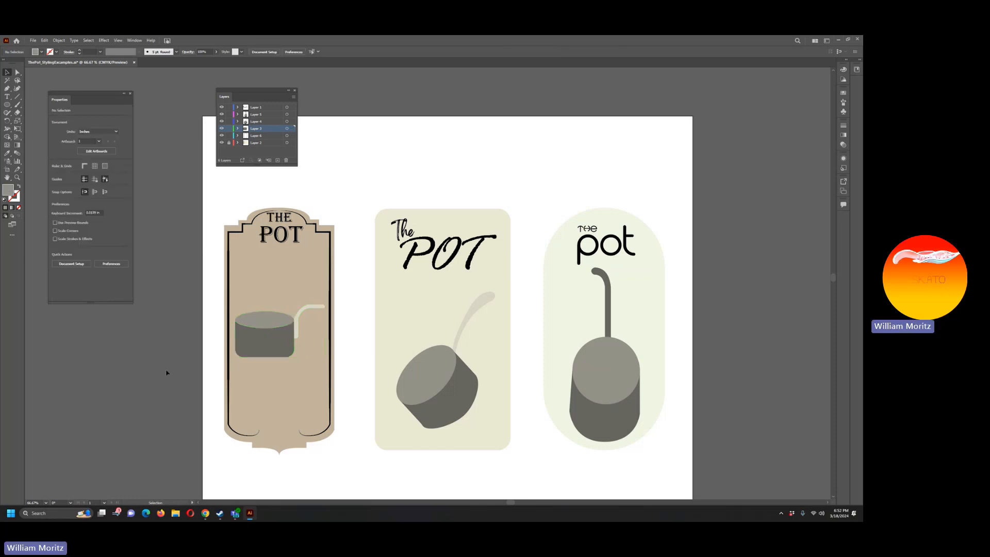
Step: Move the THE and POT title text on the left label down, clear of the arched border line
{"action": "left_click", "coordinate": [282, 220]}
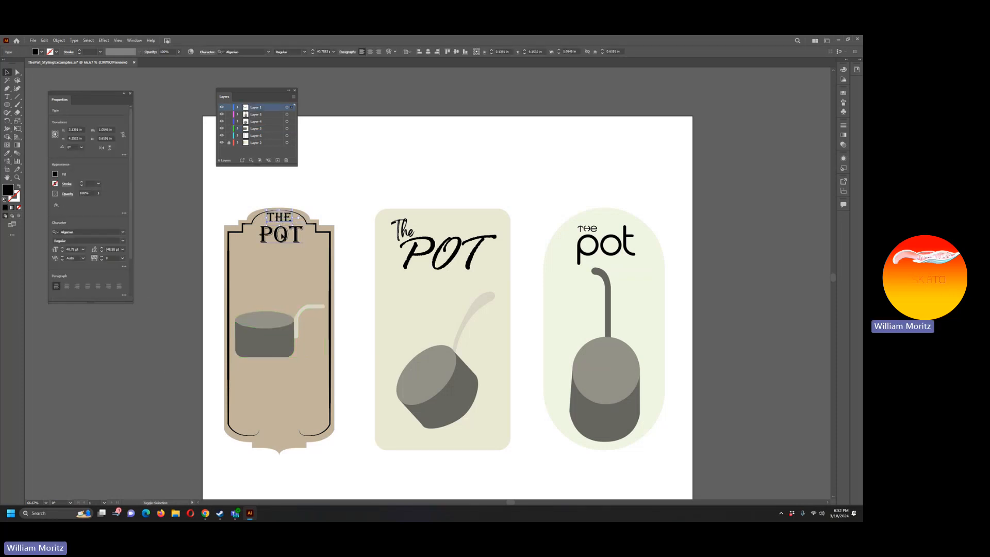
{"action": "key", "text": "Down"}
{"action": "key", "text": "Down"}
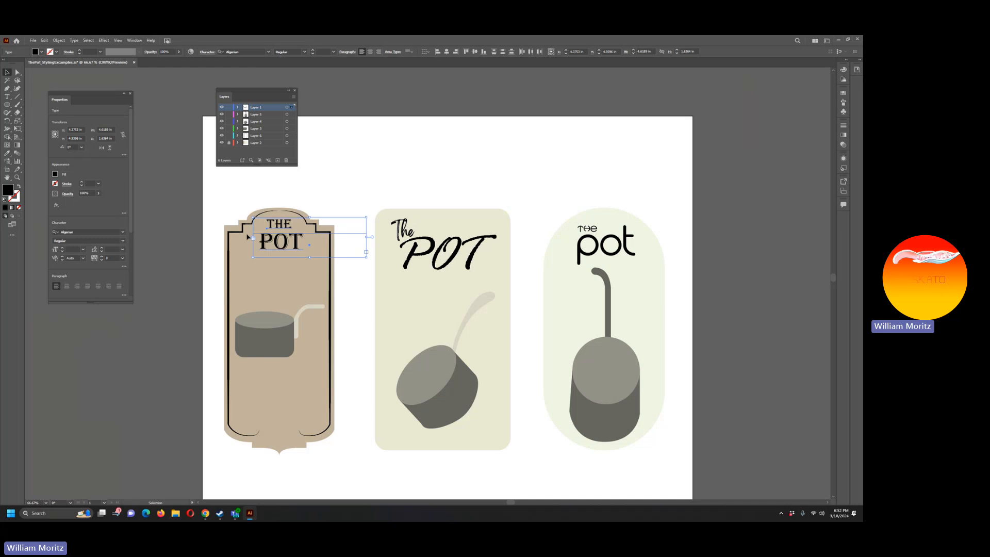
{"action": "left_click", "coordinate": [132, 368]}
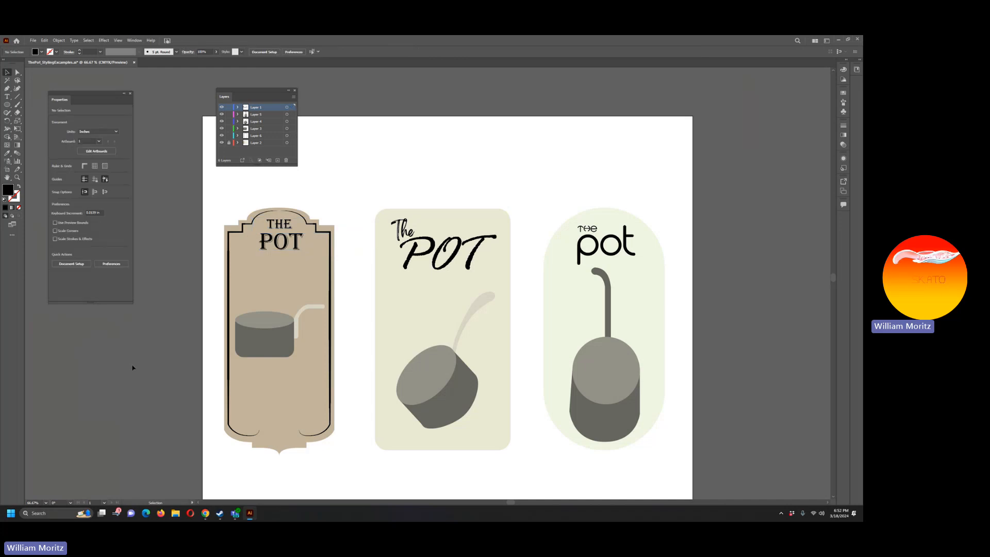
Step: Start a Pen path at the left label's bottom point, curving up to a corner anchor on the label's centre line
{"action": "left_click", "coordinate": [17, 177]}
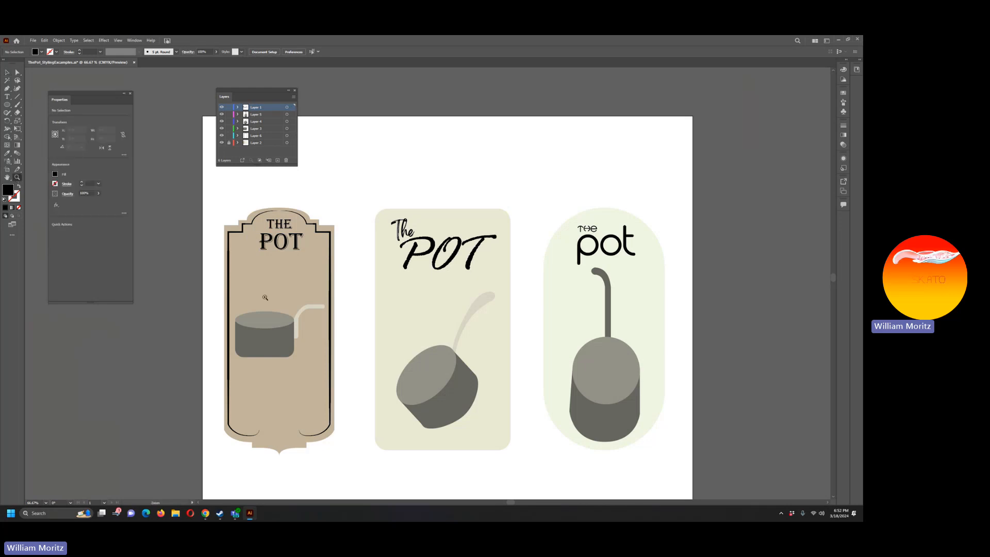
{"action": "left_click", "coordinate": [281, 427]}
{"action": "left_click", "coordinate": [424, 262]}
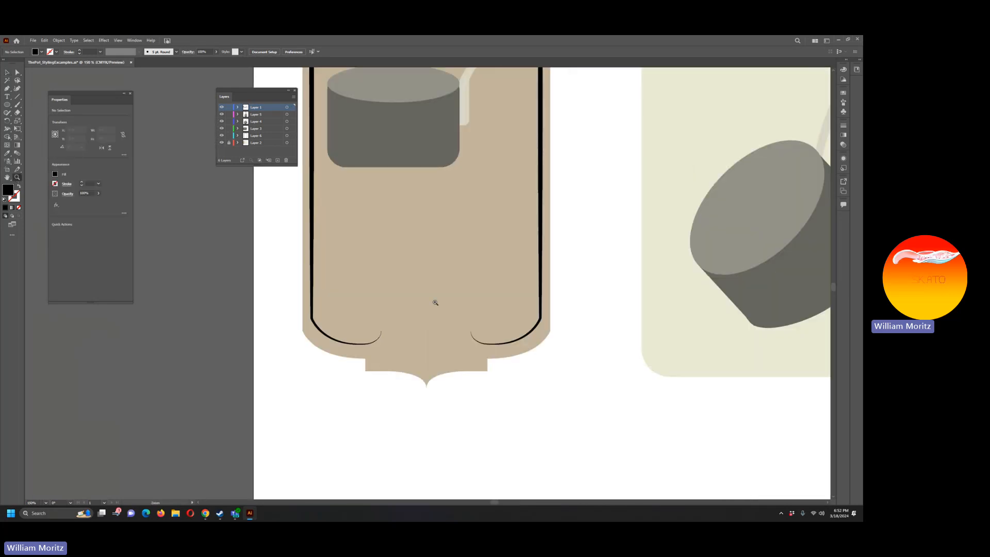
{"action": "key", "text": "b"}
{"action": "key", "text": "v"}
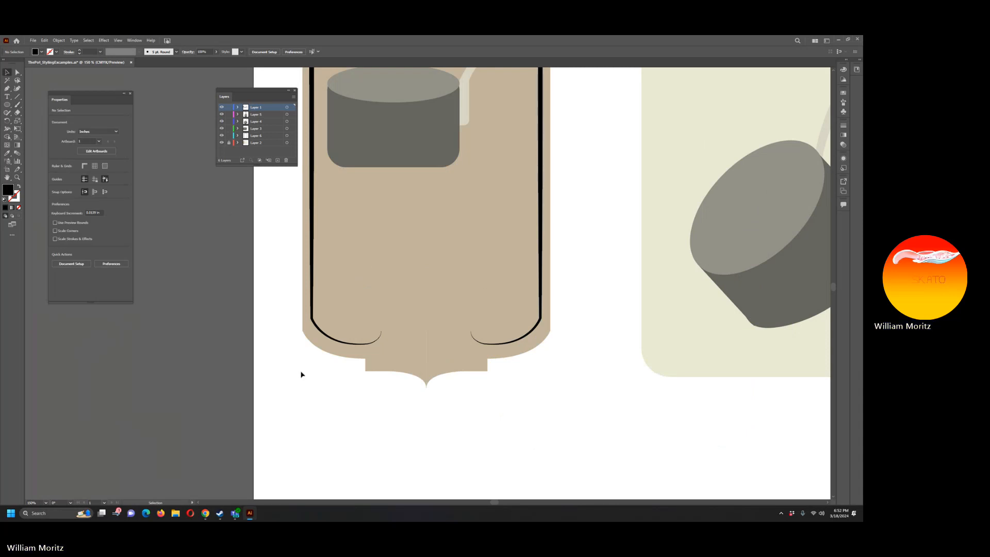
{"action": "key", "text": "p"}
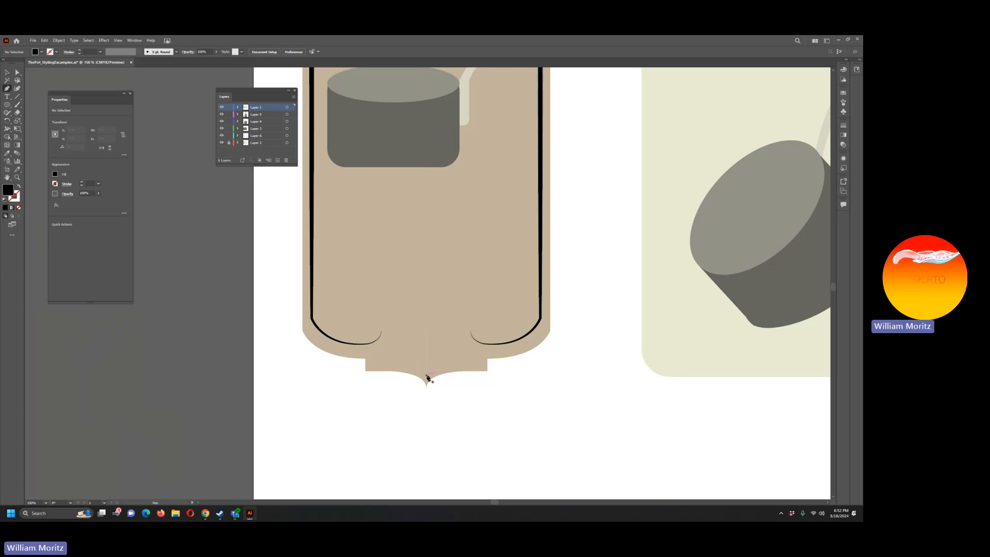
{"action": "left_click", "coordinate": [427, 375]}
{"action": "left_click_drag", "start_coordinate": [428, 351], "coordinate": [413, 341]}
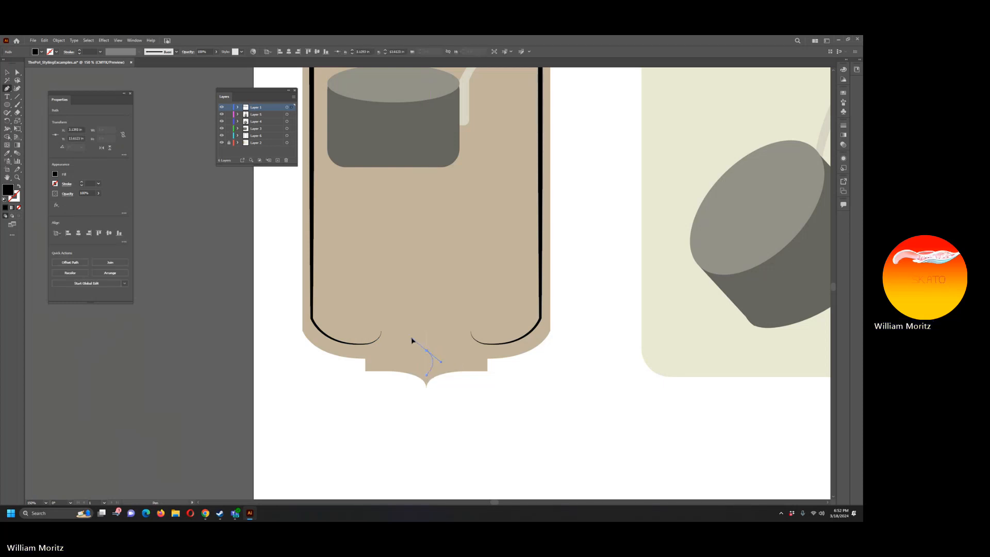
{"action": "left_click", "coordinate": [426, 351]}
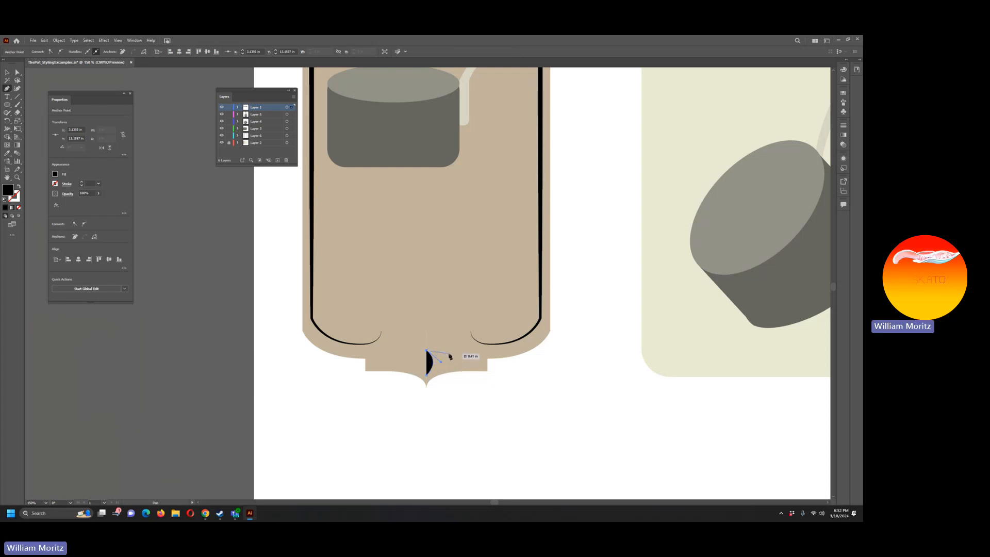
Step: Continue the path in a wave towards the bottom-right notch, up around it, and end at the right border line's inner curl
{"action": "left_click_drag", "start_coordinate": [449, 359], "coordinate": [460, 371]}
{"action": "left_click", "coordinate": [473, 366]}
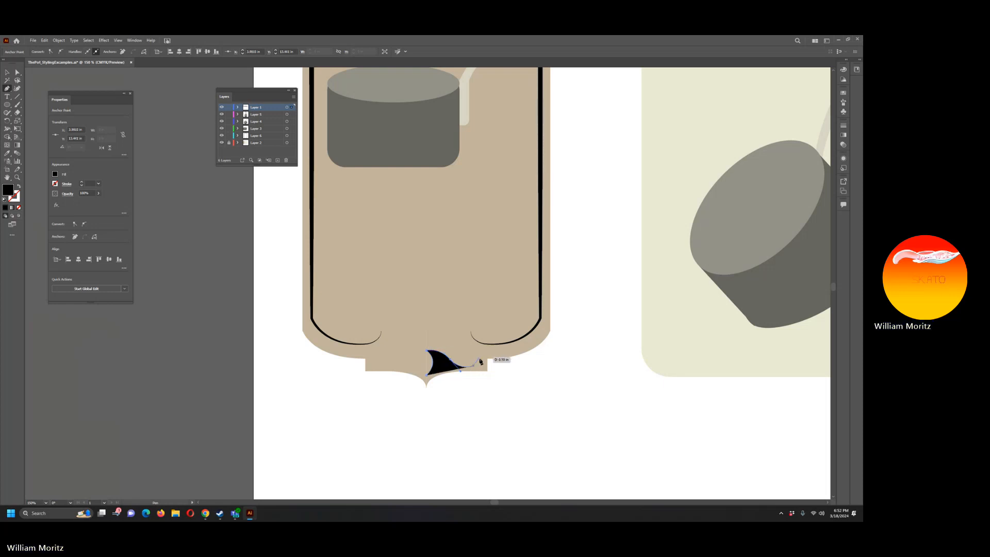
{"action": "left_click", "coordinate": [479, 366]}
{"action": "left_click", "coordinate": [493, 350]}
{"action": "left_click_drag", "start_coordinate": [470, 331], "coordinate": [475, 304]}
{"action": "key", "text": "ctrl+z"}
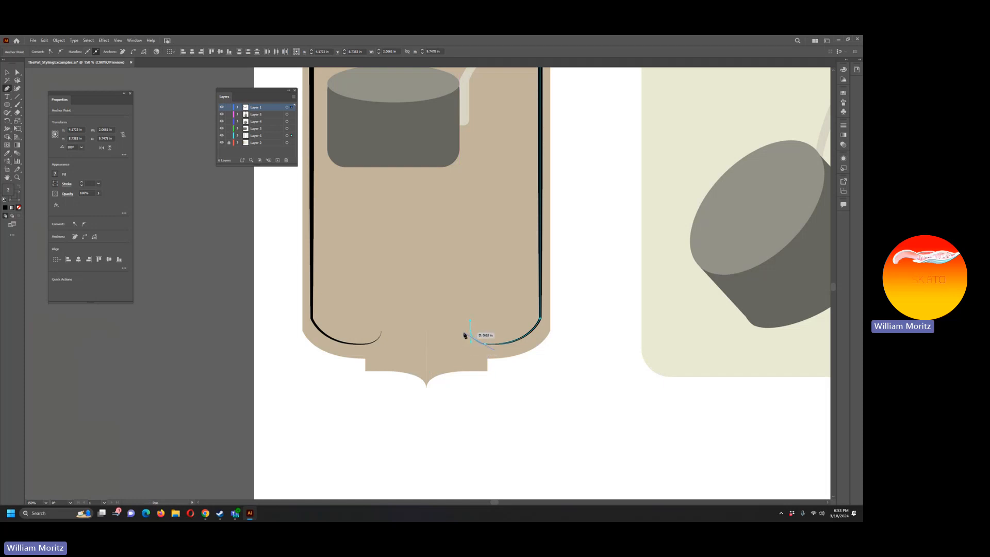
{"action": "left_click_drag", "start_coordinate": [463, 333], "coordinate": [451, 308]}
Step: Copy the border line's stroke style onto the bottom ornament path, apply Width Profile 1, and deselect it
{"action": "key", "text": "i"}
{"action": "left_click", "coordinate": [356, 342]}
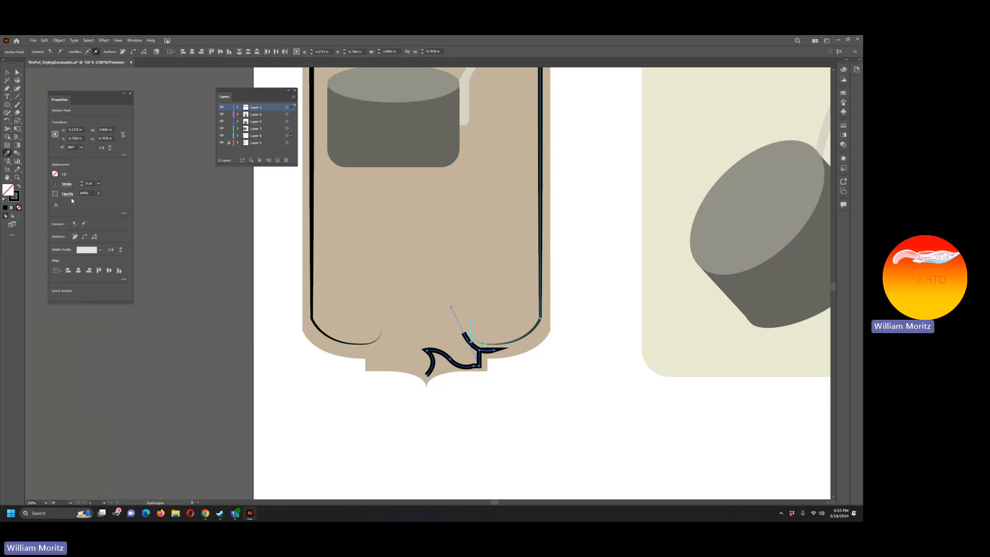
{"action": "left_click", "coordinate": [67, 184]}
{"action": "left_click", "coordinate": [54, 290]}
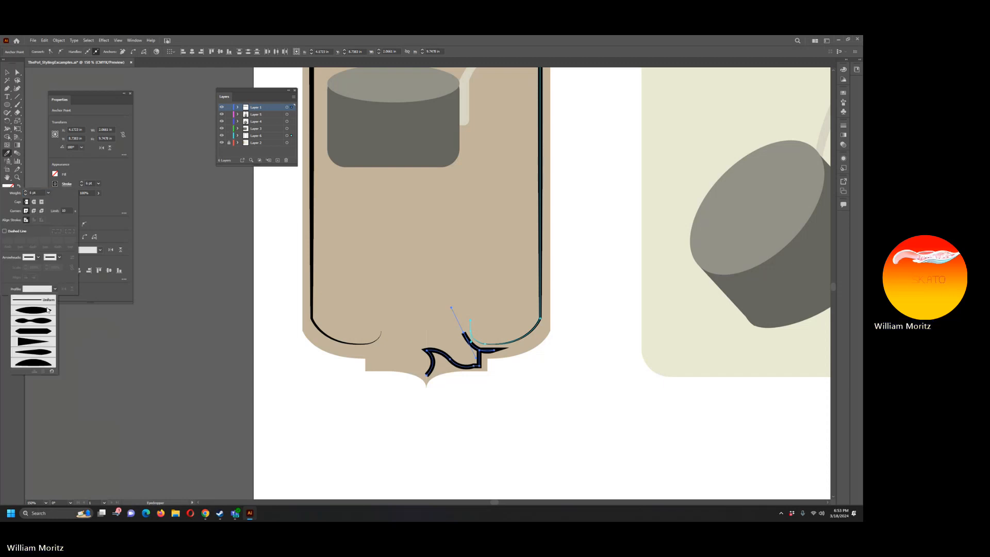
{"action": "left_click", "coordinate": [44, 311]}
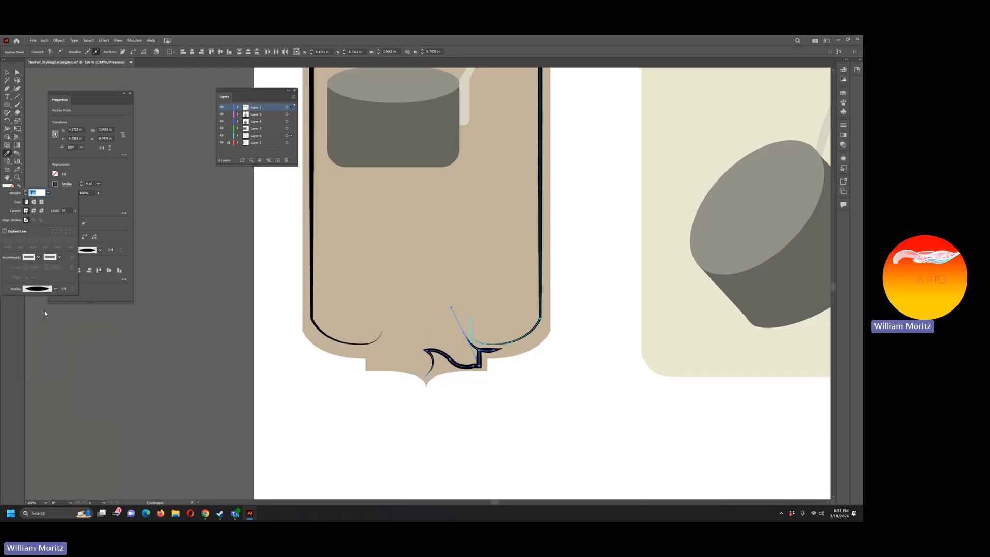
{"action": "left_click", "coordinate": [18, 73]}
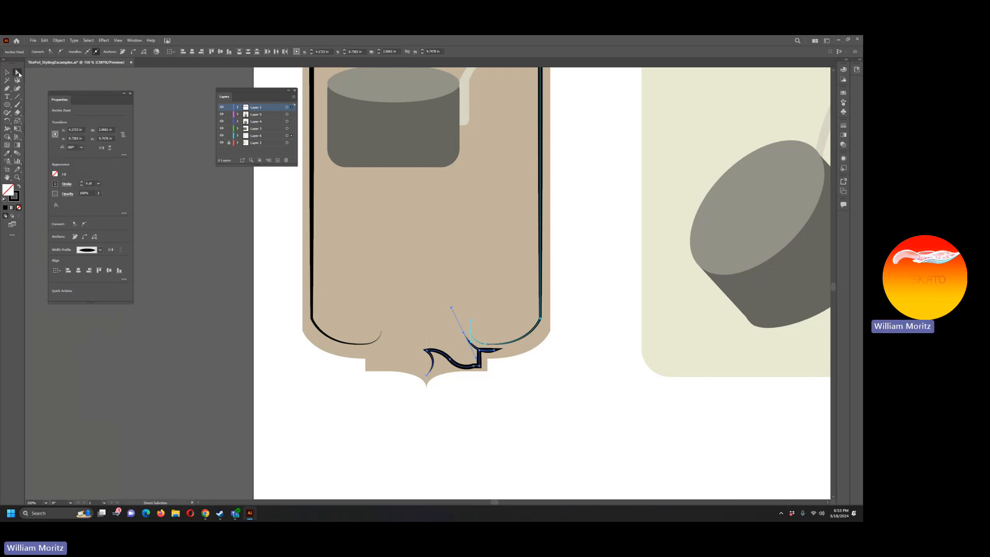
{"action": "left_click", "coordinate": [288, 243]}
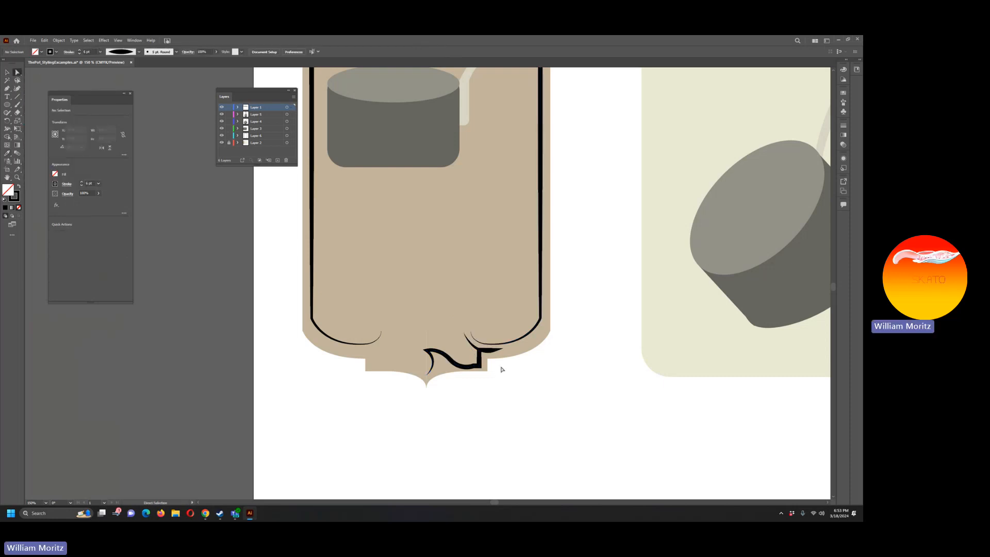
Step: Pull the bottom ornament's outer right corner anchor inward and adjust the curve handle at the path's upper end
{"action": "left_click", "coordinate": [480, 363]}
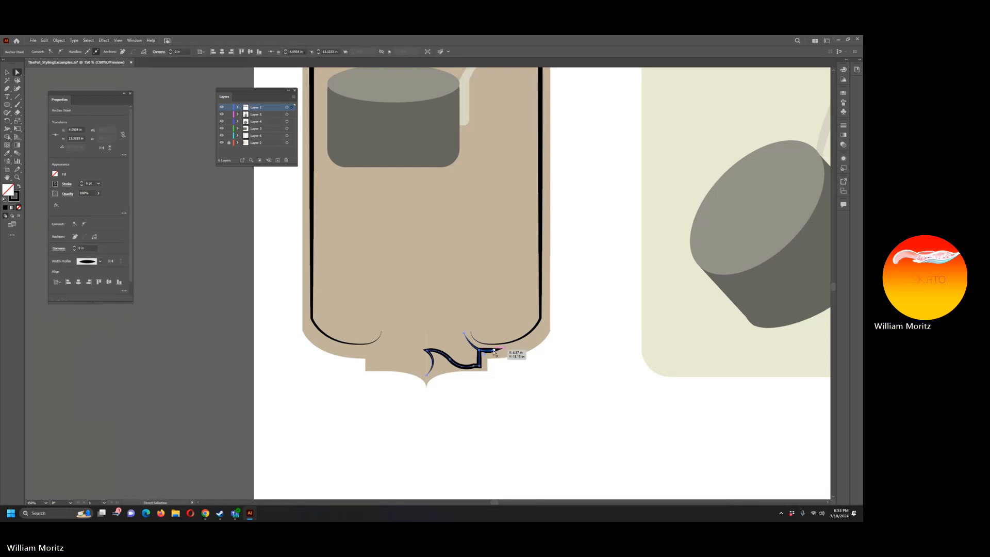
{"action": "left_click", "coordinate": [494, 351]}
{"action": "mouse_move", "coordinate": [475, 358]}
{"action": "left_mouse_down"}
{"action": "mouse_move", "coordinate": [501, 357]}
{"action": "mouse_move", "coordinate": [467, 355]}
{"action": "left_mouse_up"}
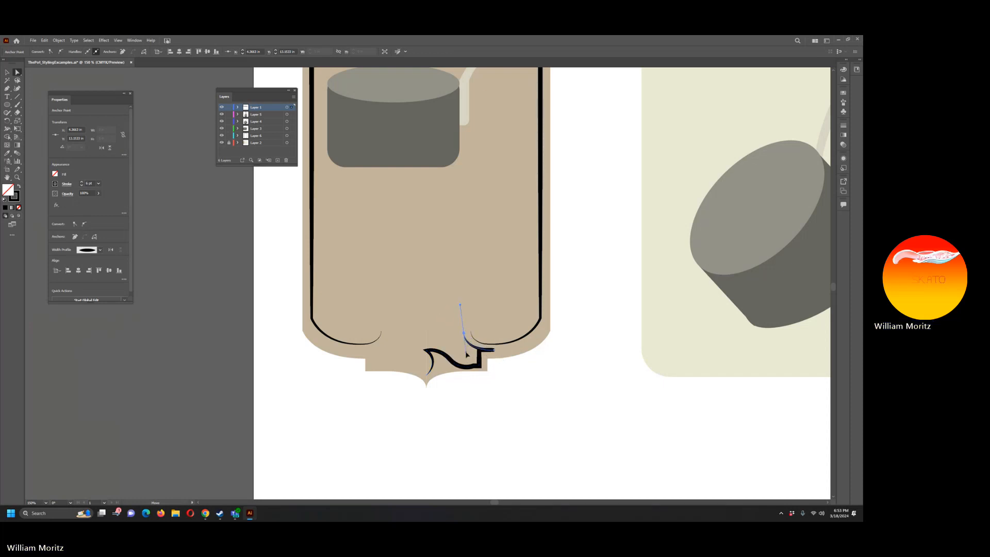
{"action": "left_click", "coordinate": [450, 418]}
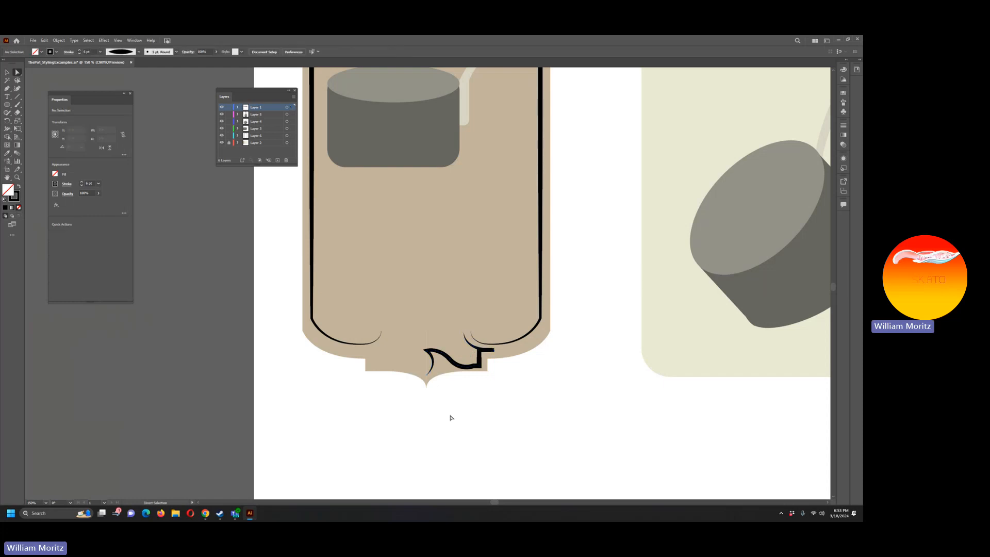
Step: Raise the handle on the ornament's low point beside the bottom-right notch to flatten the wave's dip
{"action": "left_click", "coordinate": [461, 372]}
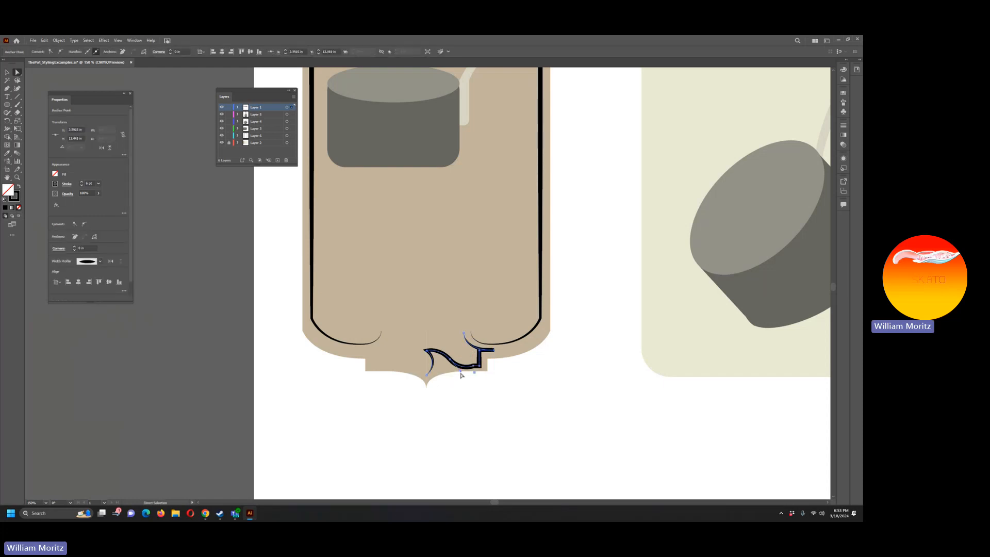
{"action": "left_click_drag", "start_coordinate": [462, 375], "coordinate": [460, 370]}
{"action": "left_click", "coordinate": [452, 396]}
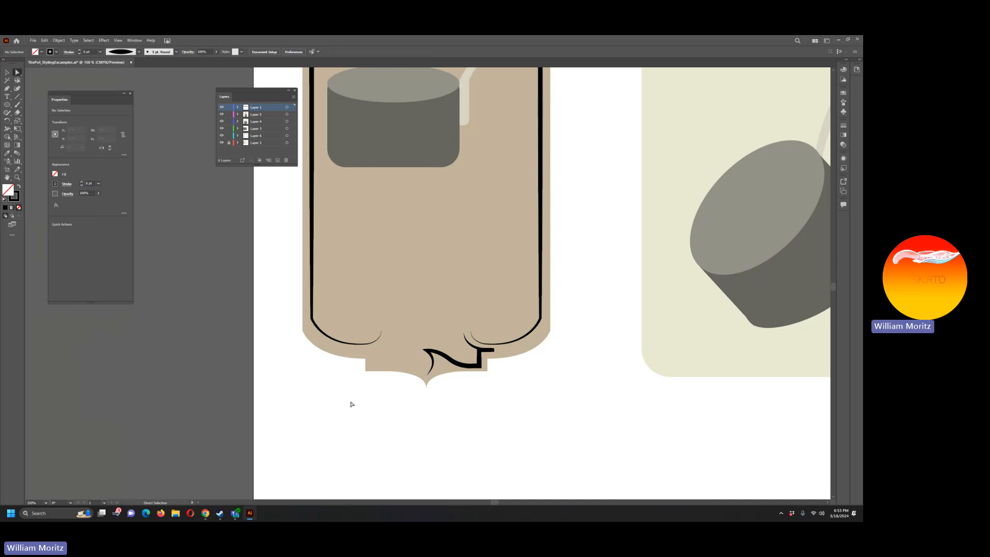
Step: Select the whole bottom ornament path and reflect a copy of it across the vertical axis
{"action": "left_click", "coordinate": [456, 372]}
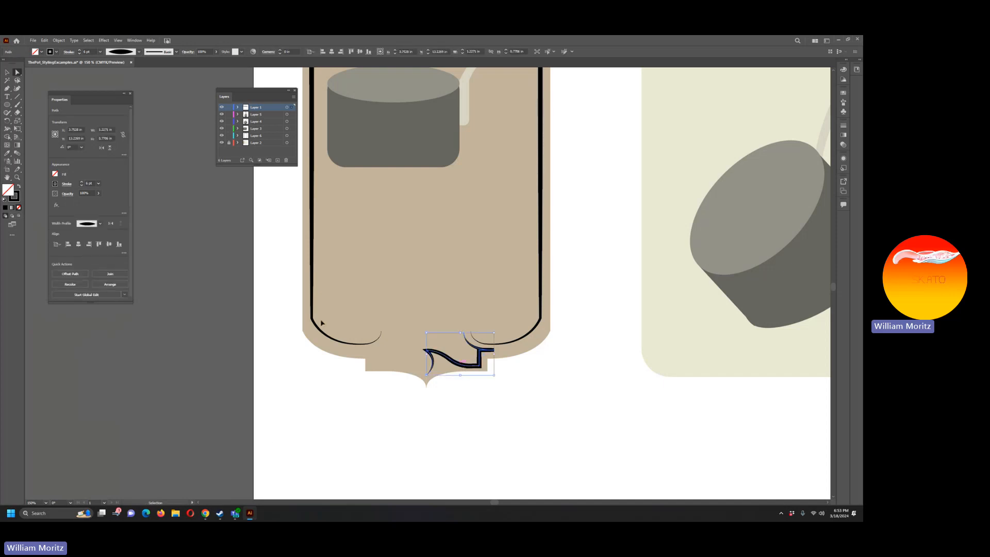
{"action": "left_click", "coordinate": [7, 72]}
{"action": "left_click", "coordinate": [411, 339]}
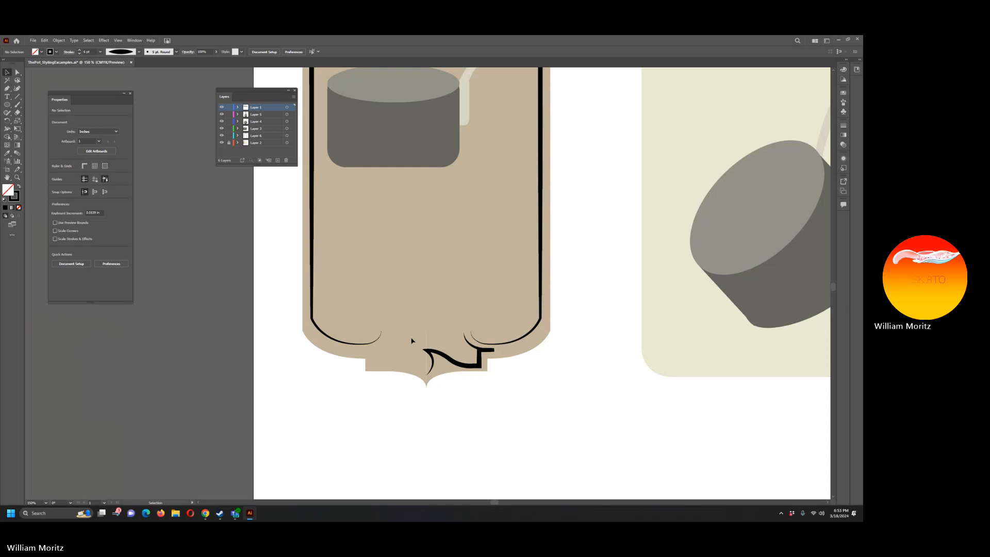
{"action": "left_click", "coordinate": [440, 355]}
{"action": "key", "text": "a"}
{"action": "key", "text": "v"}
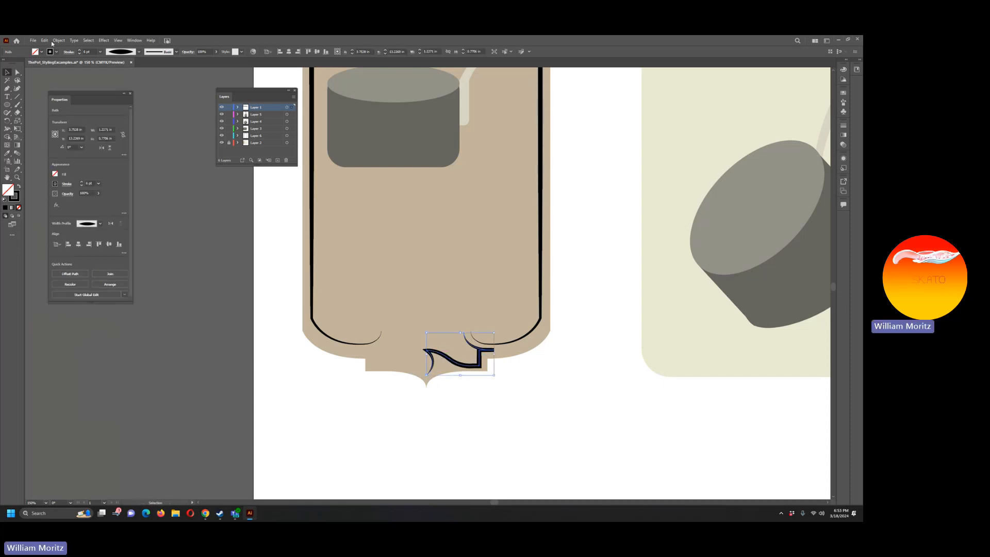
{"action": "left_click", "coordinate": [63, 41]}
{"action": "mouse_move", "coordinate": [90, 50]}
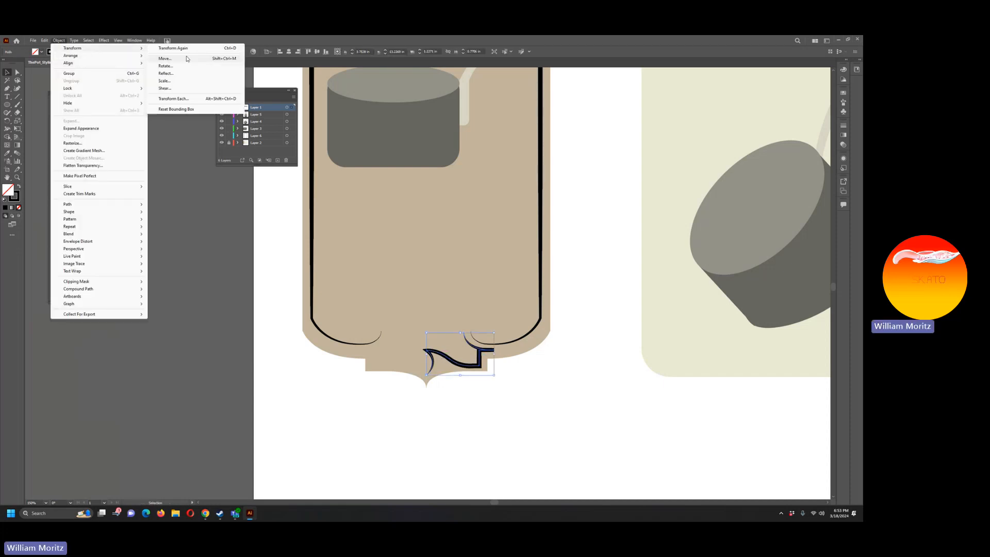
{"action": "left_click", "coordinate": [196, 75]}
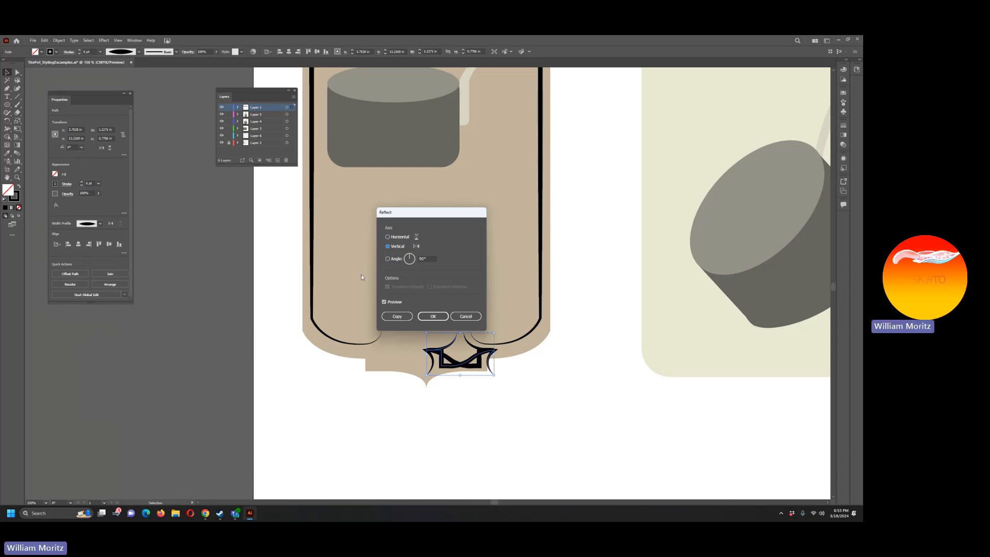
{"action": "left_click", "coordinate": [433, 316]}
Step: Move the mirrored ornament left until both halves meet symmetrically around the label's centre line, and deselect it
{"action": "key", "text": "shift+Left"}
{"action": "key", "text": "shift+Left"}
{"action": "key", "text": "shift+Left"}
{"action": "key", "text": "shift+Left"}
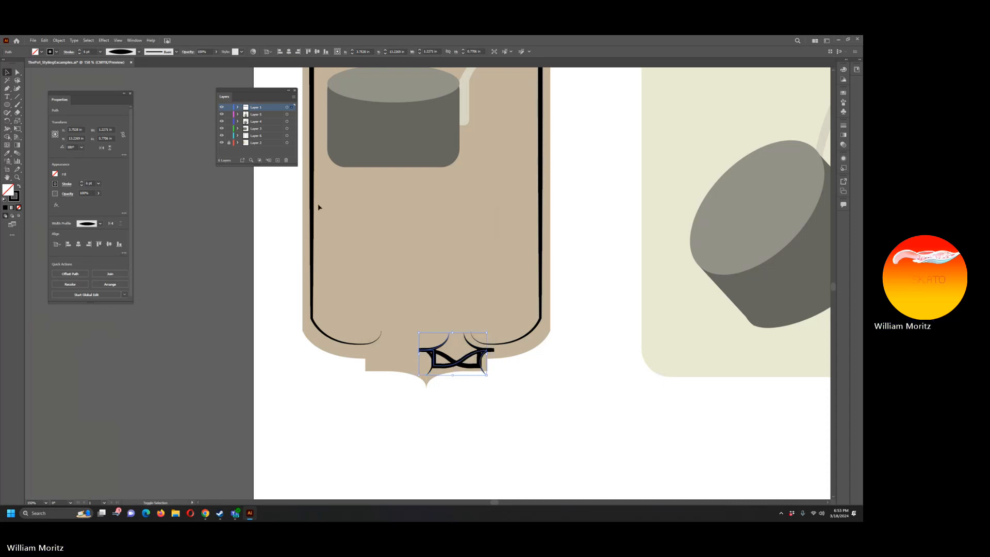
{"action": "key", "text": "shift+Left"}
{"action": "key", "text": "shift+Left"}
{"action": "key", "text": "shift+Left"}
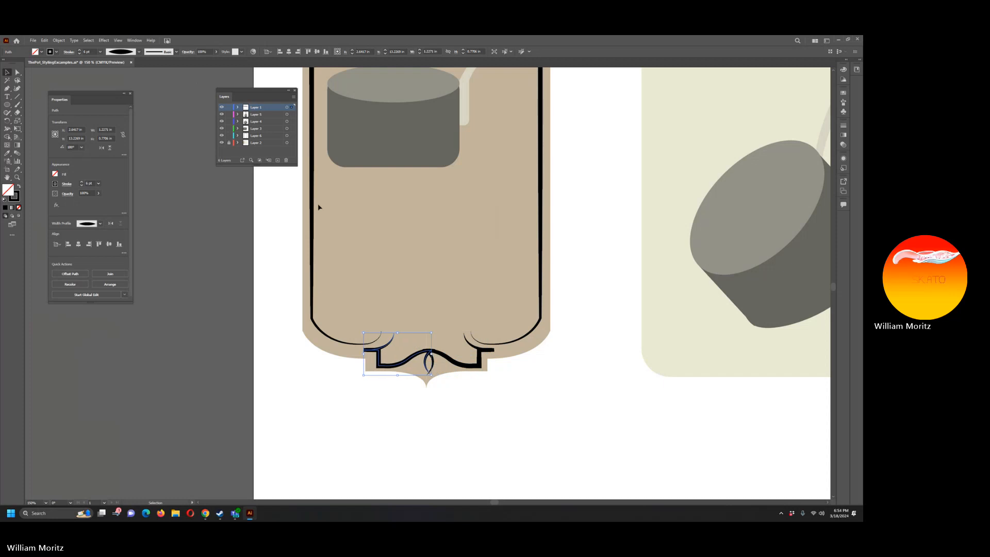
{"action": "key", "text": "Left"}
{"action": "key", "text": "Left"}
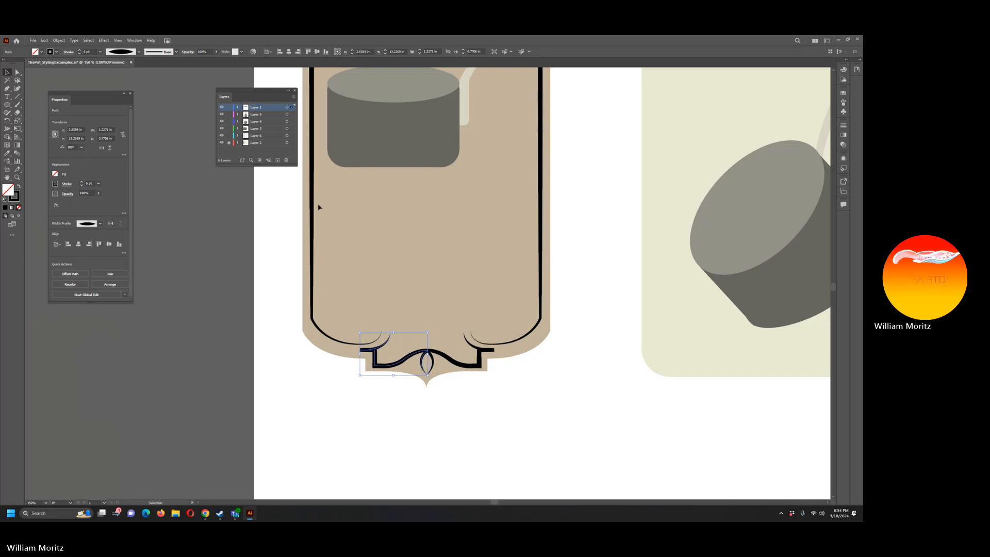
{"action": "left_click", "coordinate": [293, 383]}
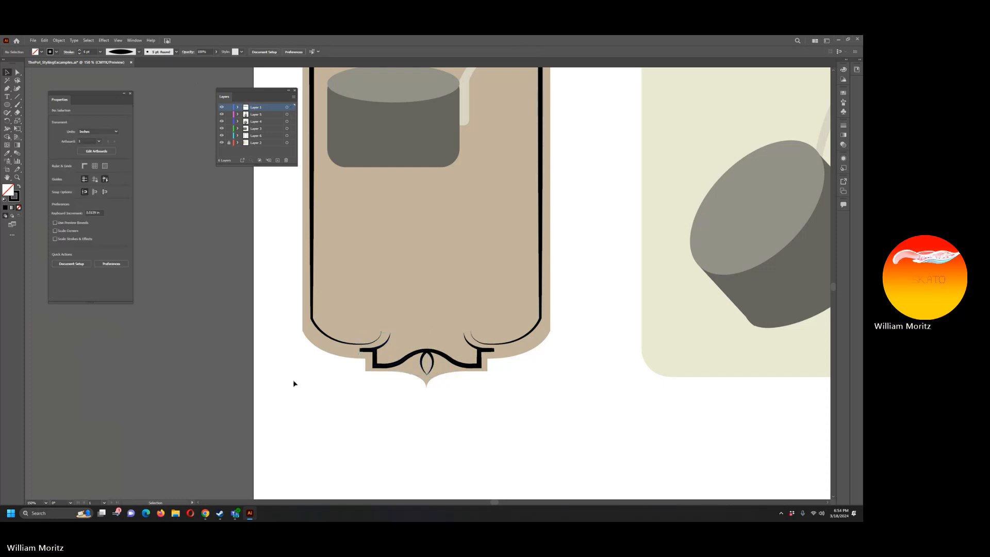
Step: Draw a curved accent path with the Pen tool outside the border's bottom-right corner, ending beside the ornament's right tip
{"action": "key", "text": "z"}
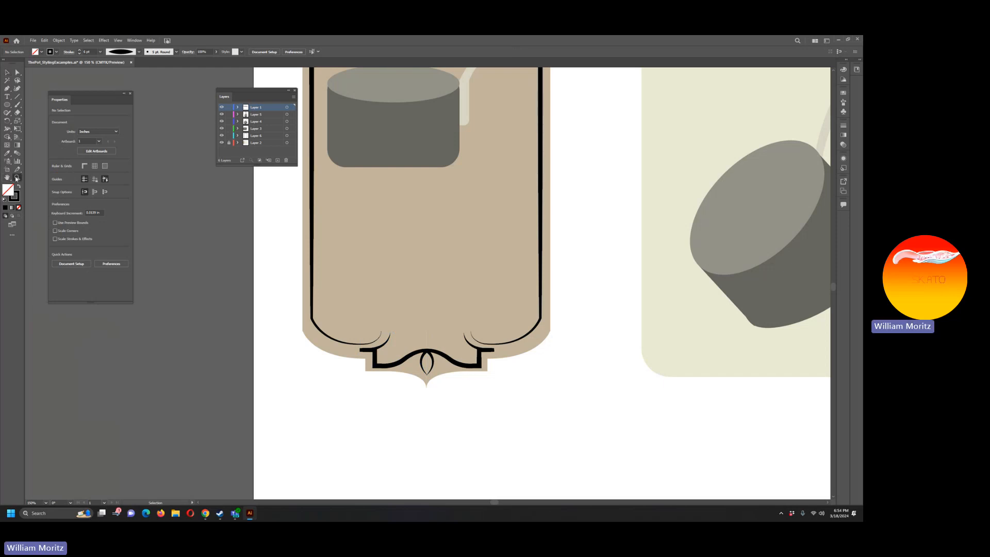
{"action": "left_click", "coordinate": [451, 248], "text": "alt"}
{"action": "left_click", "coordinate": [451, 248], "text": "alt"}
{"action": "scroll", "coordinate": [428, 258], "scroll_direction": "up", "scroll_amount": 3}
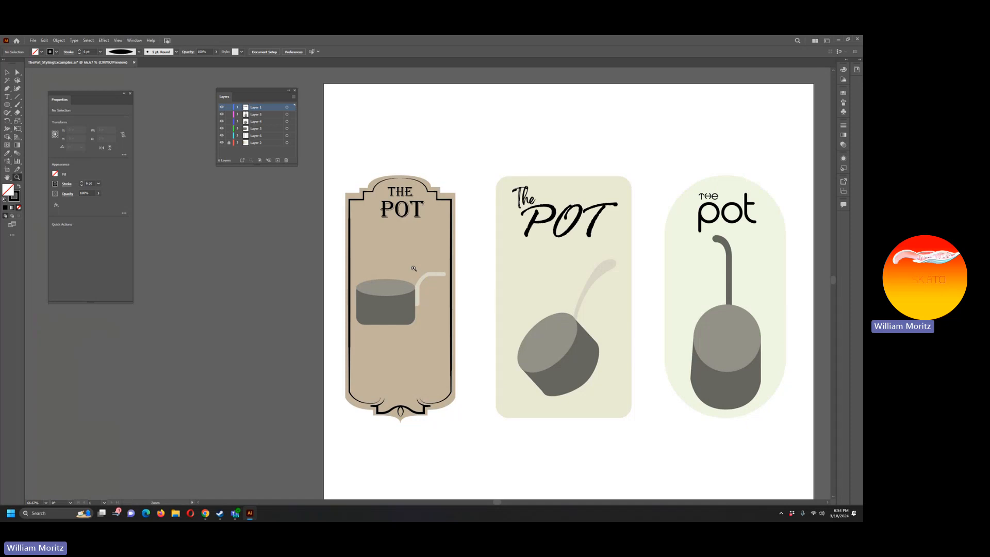
{"action": "left_click", "coordinate": [409, 404]}
{"action": "left_click", "coordinate": [416, 286]}
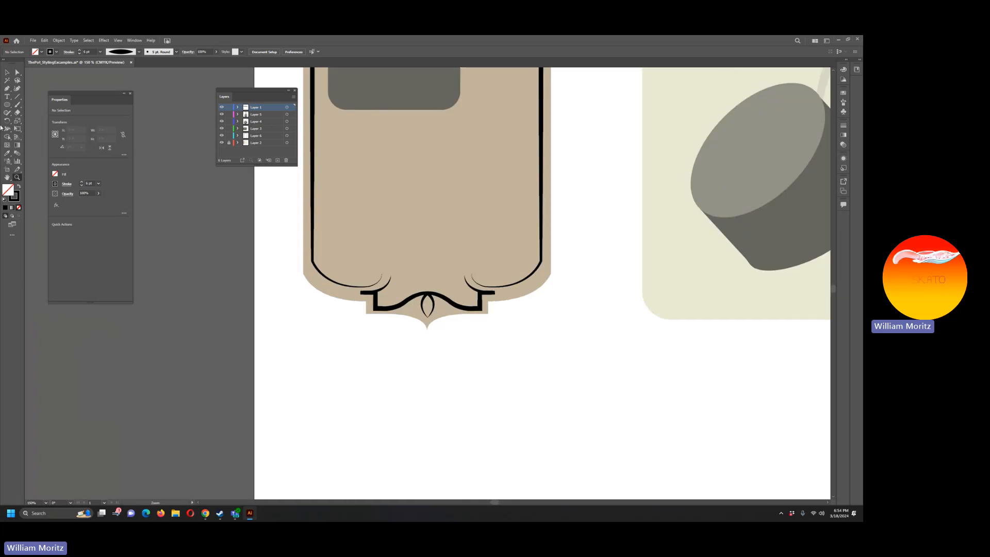
{"action": "left_click", "coordinate": [7, 88]}
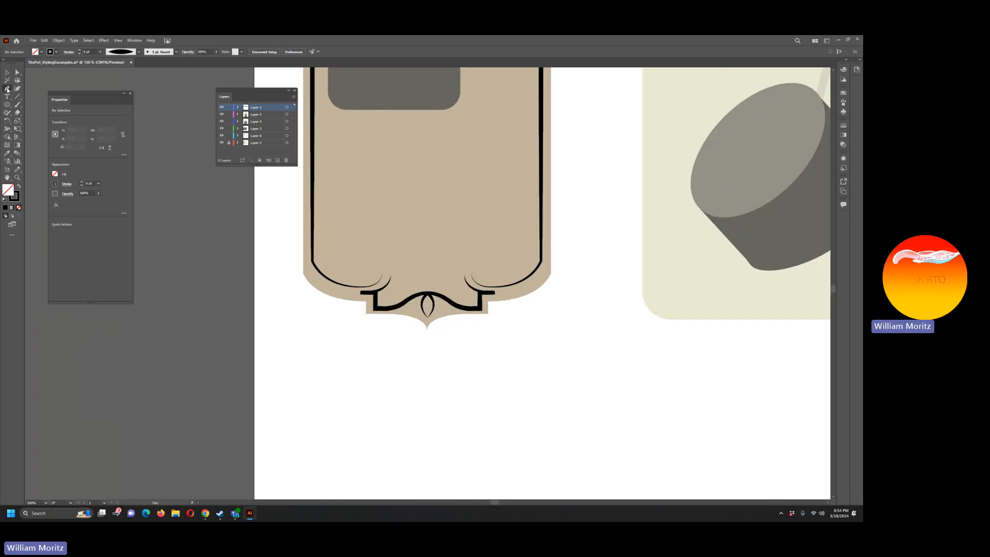
{"action": "left_click", "coordinate": [544, 267]}
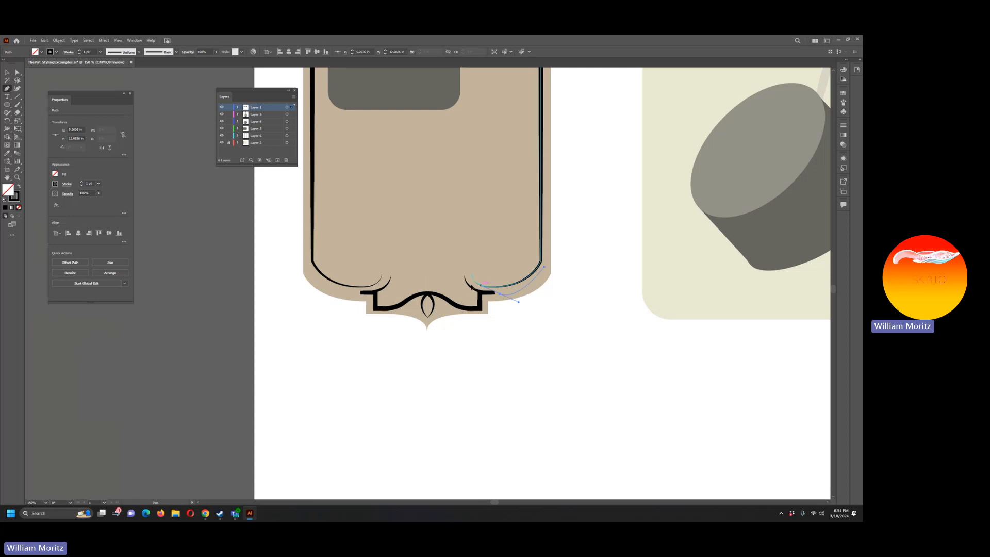
{"action": "left_click_drag", "start_coordinate": [500, 293], "coordinate": [463, 295]}
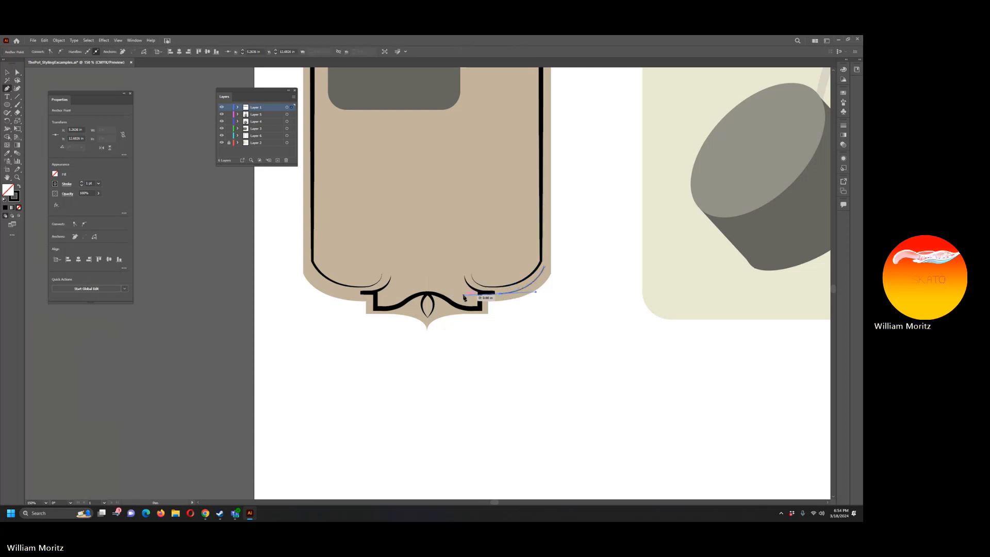
Step: Copy the bottom ornament's stroke style onto the new accent curve with the Eyedropper
{"action": "key", "text": "i"}
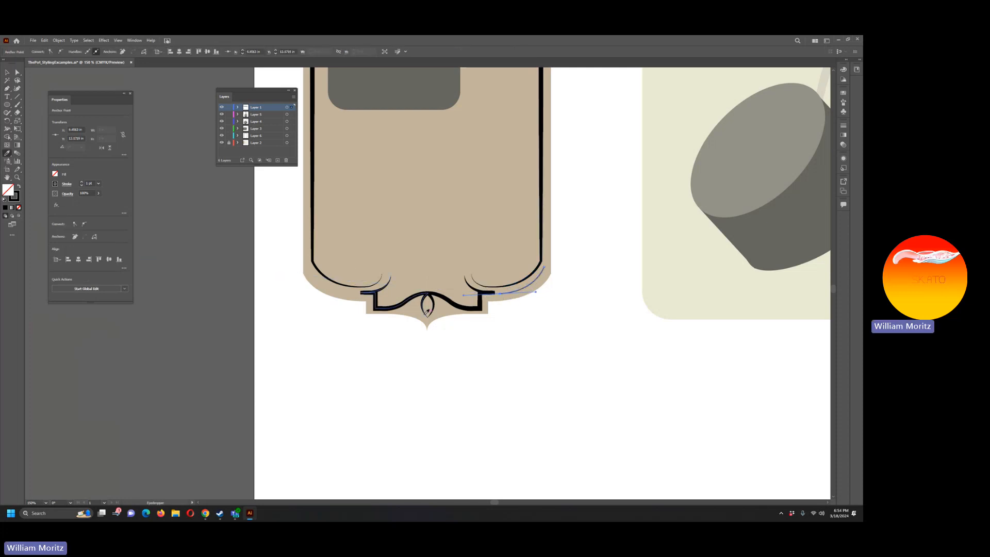
{"action": "left_click", "coordinate": [413, 297]}
{"action": "left_click", "coordinate": [8, 73]}
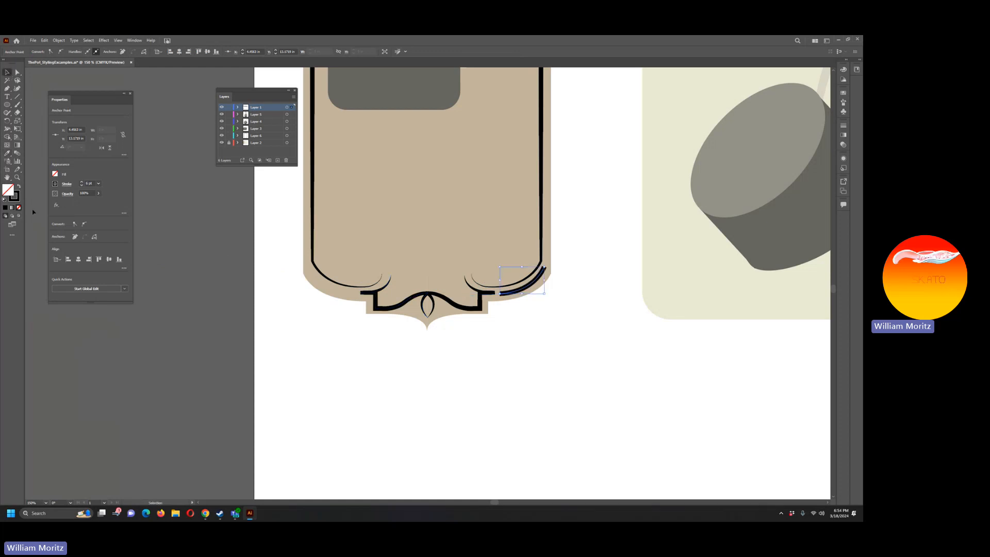
Step: Apply the one-ended triangular width profile to the accent curve, flipped so its thick end faces the ornament, and deselect it
{"action": "left_click", "coordinate": [67, 184]}
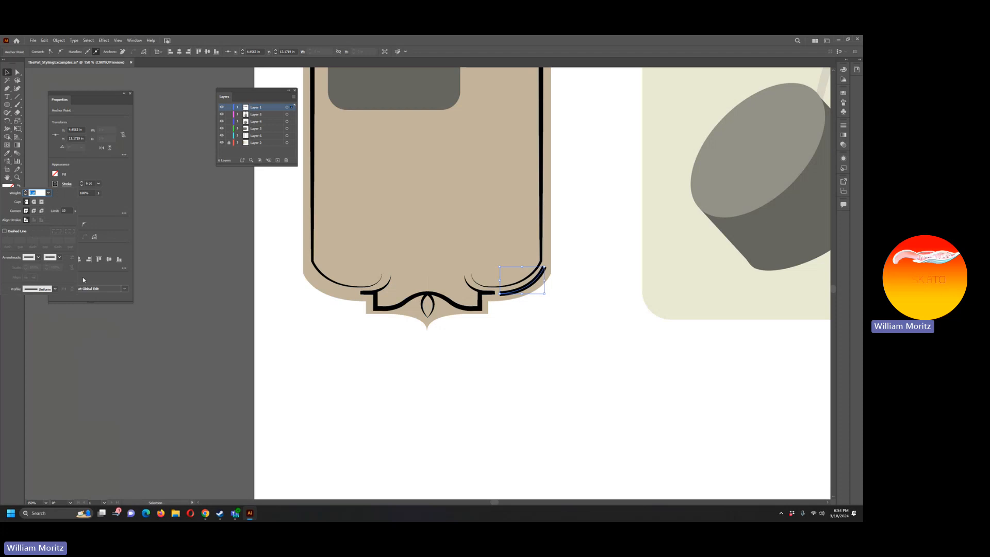
{"action": "left_click", "coordinate": [55, 289]}
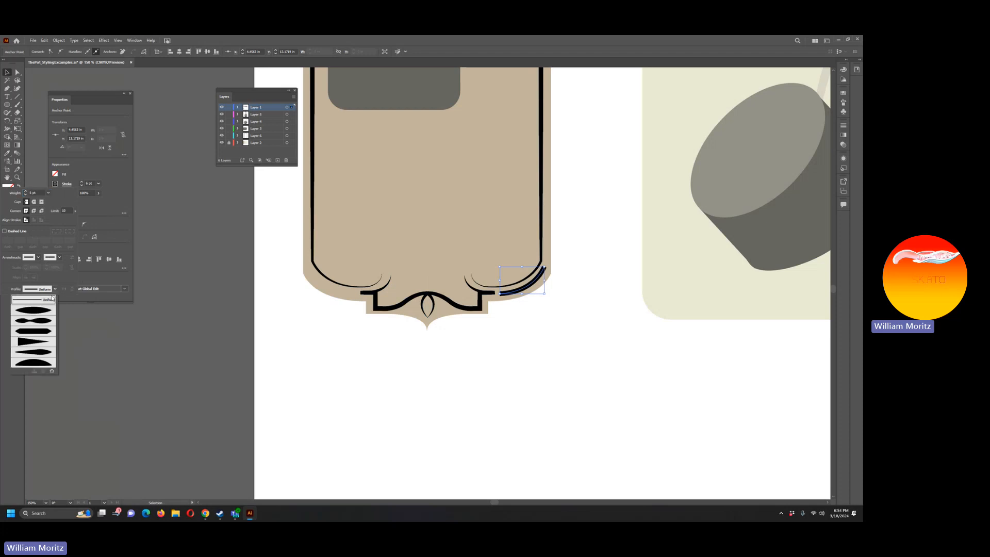
{"action": "left_click", "coordinate": [42, 352]}
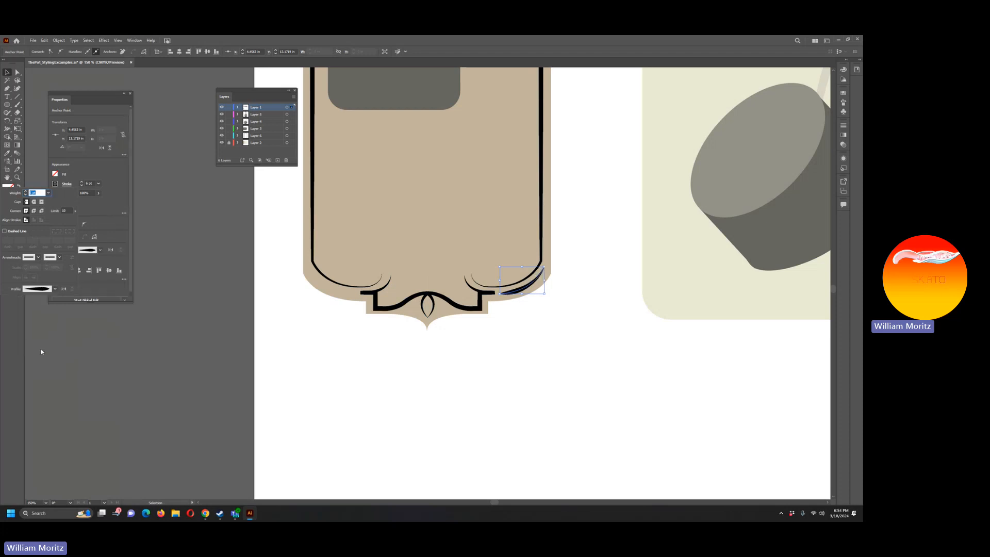
{"action": "left_click", "coordinate": [55, 289]}
{"action": "left_click", "coordinate": [41, 342]}
{"action": "left_click", "coordinate": [64, 288]}
{"action": "left_click", "coordinate": [235, 376]}
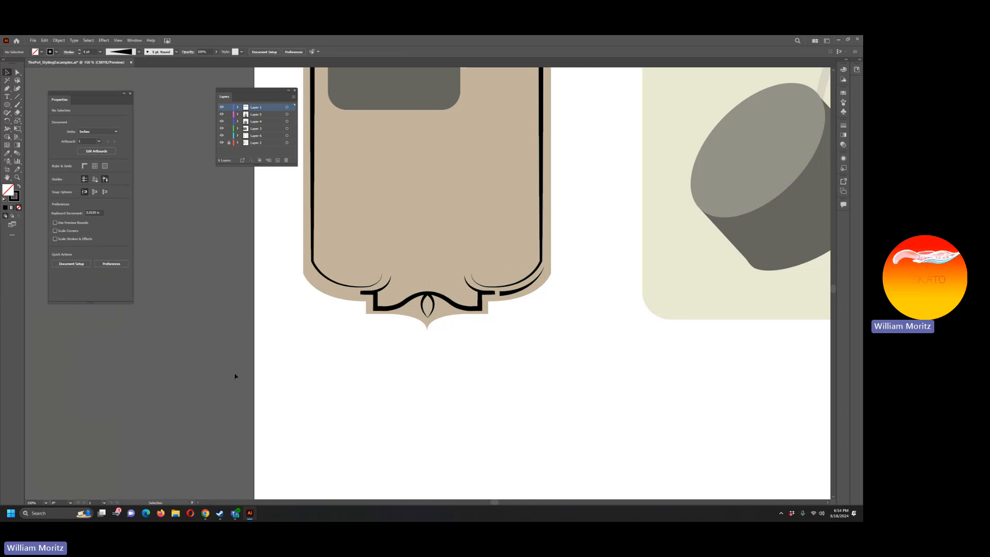
Step: Raise the accent curve's thick-end anchor slightly to line up with the ornament's right tip
{"action": "left_click", "coordinate": [508, 293]}
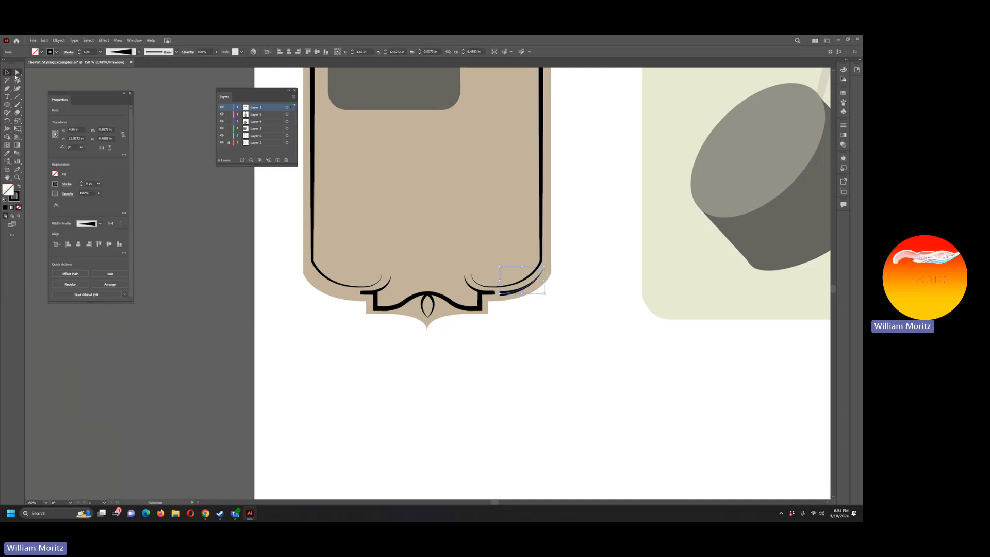
{"action": "left_click", "coordinate": [16, 74]}
{"action": "left_click", "coordinate": [500, 295]}
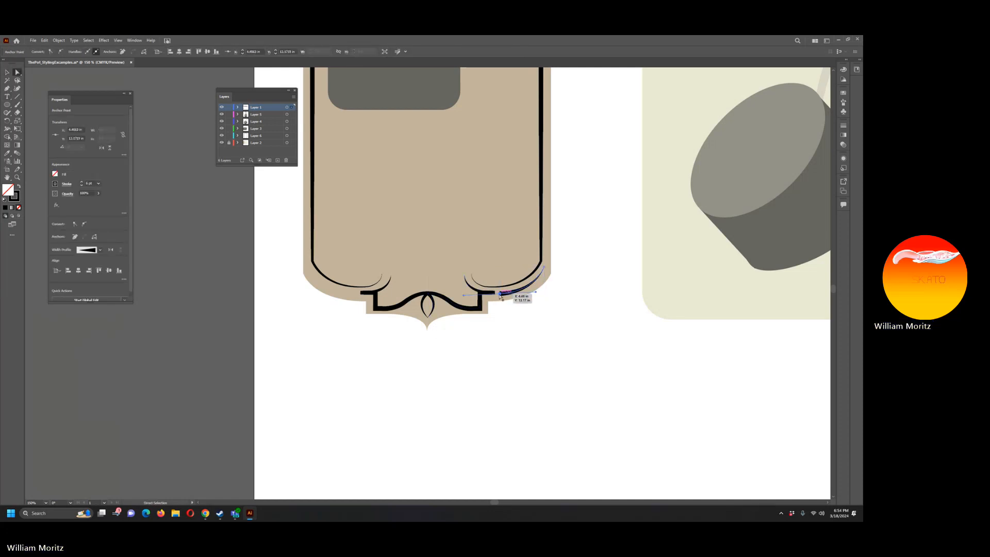
{"action": "left_click_drag", "start_coordinate": [500, 298], "coordinate": [500, 297]}
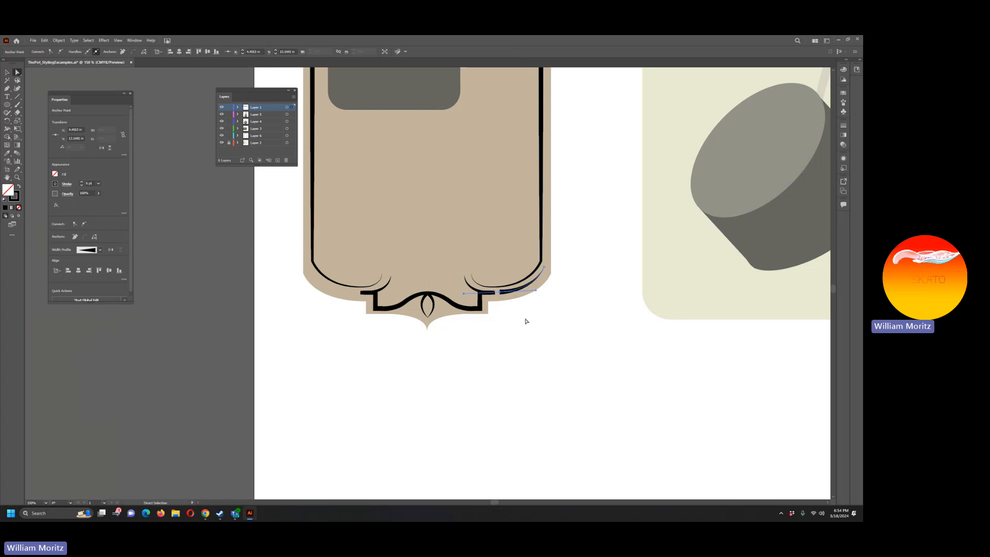
{"action": "left_click", "coordinate": [527, 319]}
Step: Shift the accent curve's thin upper-end anchor slightly up and to the right, away from the border line
{"action": "left_click_drag", "start_coordinate": [544, 267], "coordinate": [544, 266]}
{"action": "key", "text": "Right"}
{"action": "key", "text": "Right"}
{"action": "key", "text": "Right"}
{"action": "left_click", "coordinate": [549, 377]}
{"action": "left_click", "coordinate": [8, 72]}
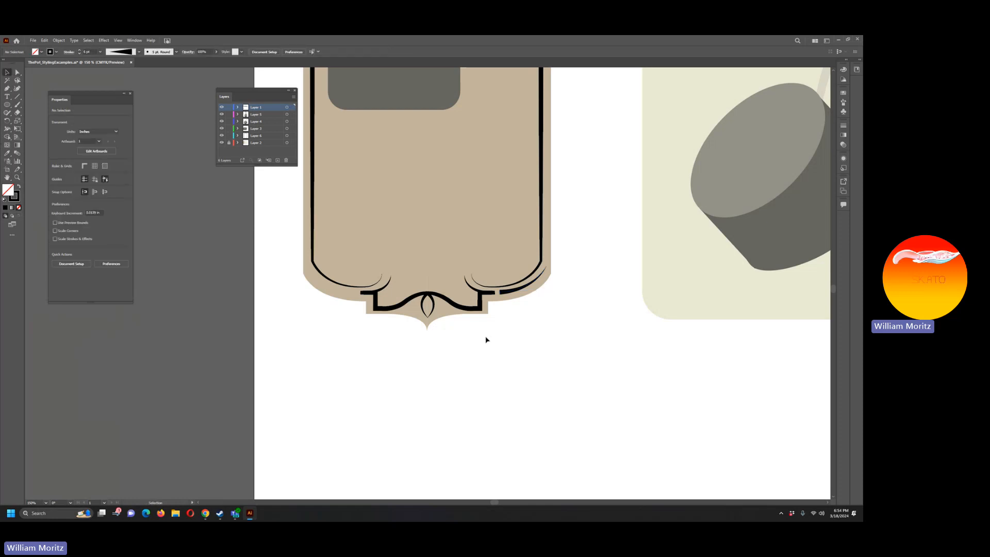
Step: Reflect a copy of the bottom-right accent curve across the vertical axis
{"action": "left_click", "coordinate": [504, 292]}
{"action": "key", "text": "ctrl+c"}
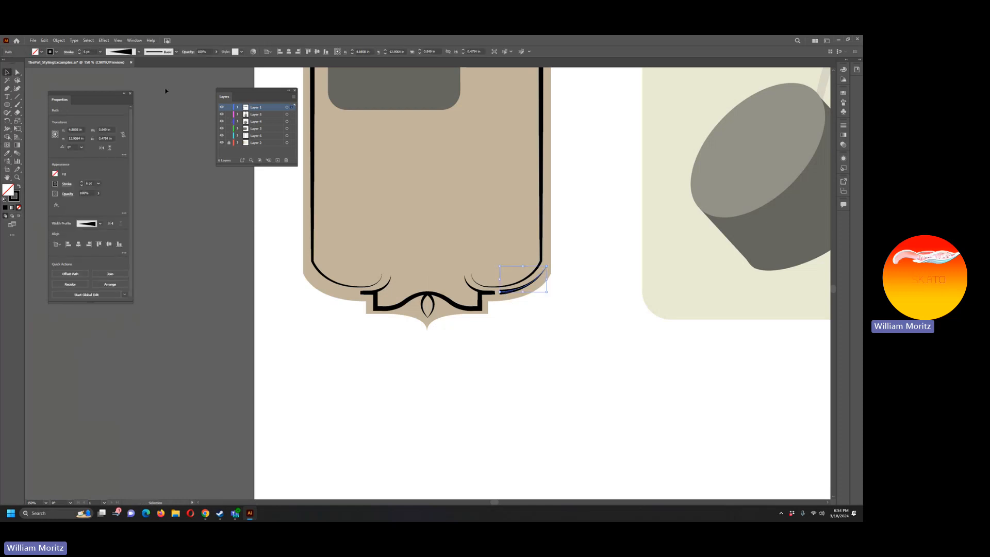
{"action": "left_click", "coordinate": [73, 41]}
{"action": "left_click", "coordinate": [58, 40]}
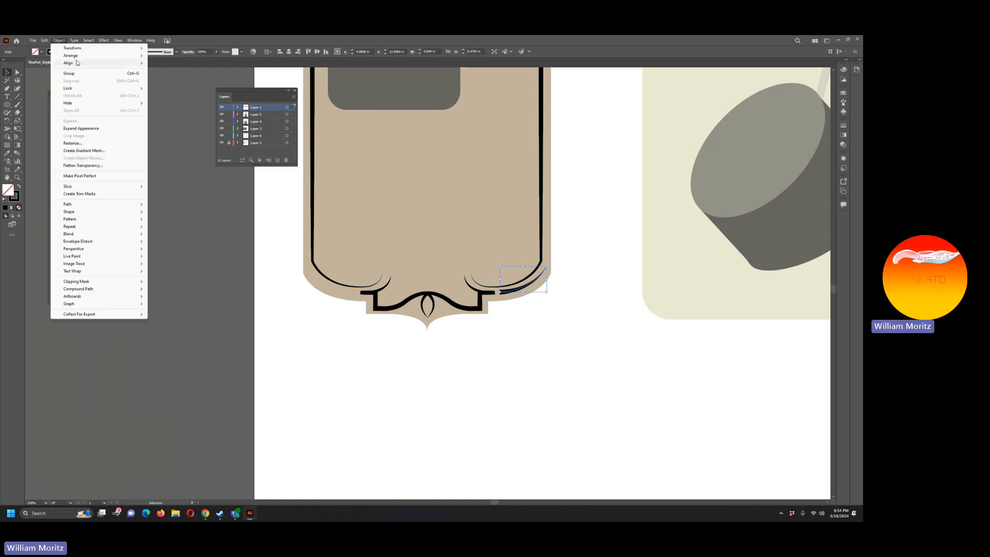
{"action": "mouse_move", "coordinate": [129, 55]}
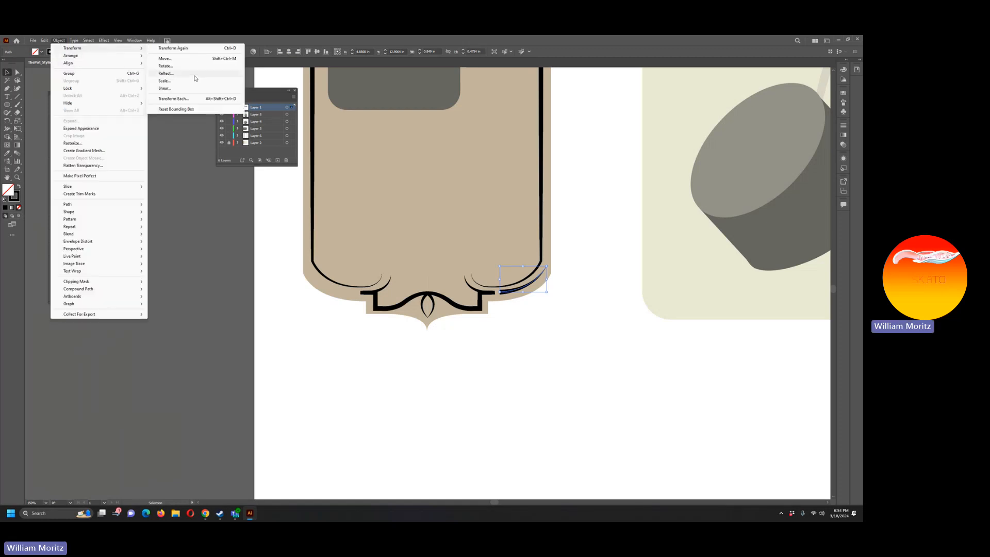
{"action": "left_click", "coordinate": [195, 75]}
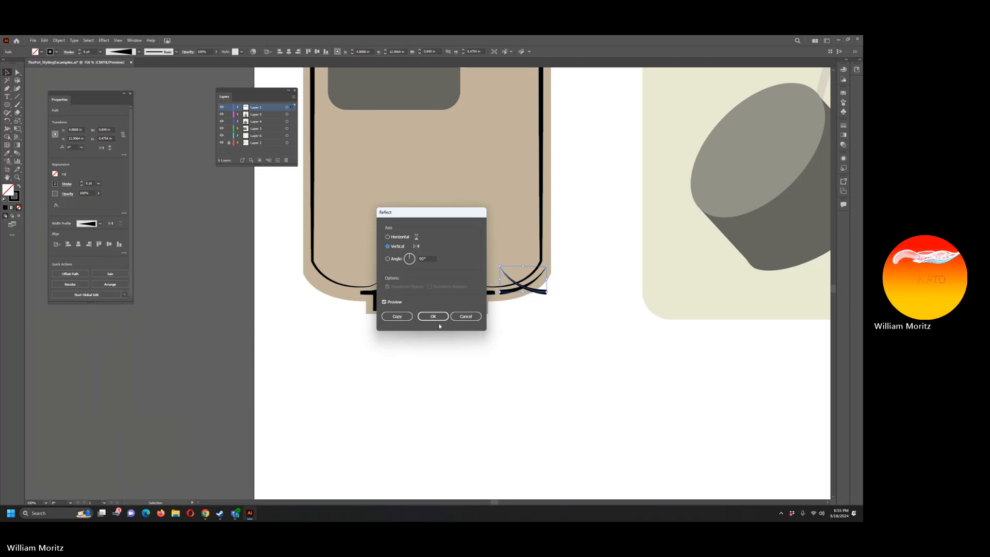
{"action": "left_click", "coordinate": [398, 313]}
Step: Move the mirrored accent curve left to the matching position outside the label's bottom-left border corner
{"action": "key", "text": "shift+Left"}
{"action": "key", "text": "shift+Left"}
{"action": "key", "text": "shift+Left"}
{"action": "key", "text": "shift+Left"}
{"action": "key", "text": "shift+Left"}
{"action": "key", "text": "shift+Left"}
{"action": "key", "text": "shift+Left"}
{"action": "key", "text": "shift+Left"}
{"action": "key", "text": "shift+Left"}
{"action": "key", "text": "shift+Left"}
{"action": "key", "text": "shift+Left"}
{"action": "key", "text": "shift+Left"}
{"action": "key", "text": "shift+Left"}
{"action": "key", "text": "shift+Left"}
{"action": "key", "text": "shift+Left"}
{"action": "key", "text": "shift+Left"}
{"action": "key", "text": "shift+Left"}
{"action": "key", "text": "shift+Left"}
{"action": "key", "text": "shift+Left"}
{"action": "key", "text": "shift+Left"}
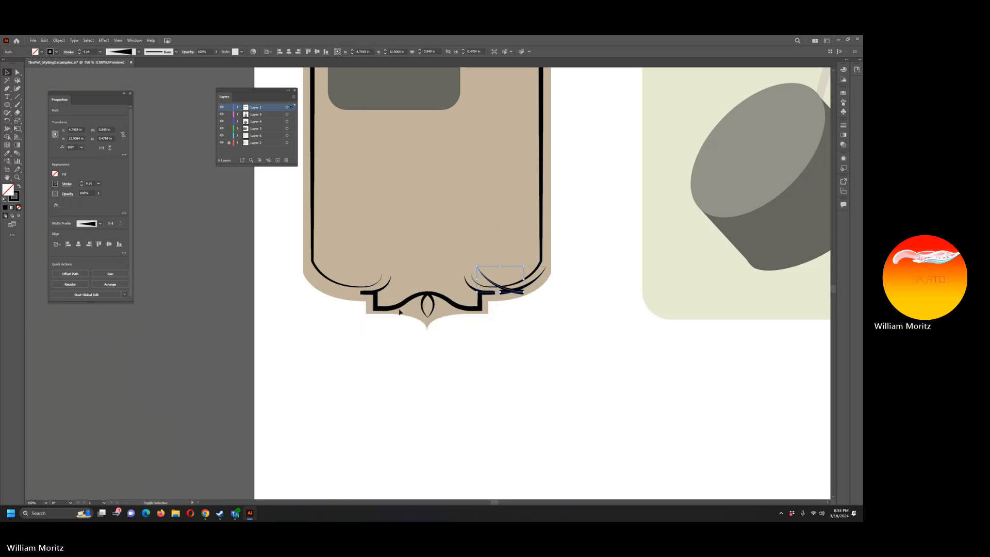
{"action": "key", "text": "Right"}
{"action": "key", "text": "Right"}
{"action": "key", "text": "Right"}
{"action": "key", "text": "Right"}
{"action": "key", "text": "Right"}
{"action": "key", "text": "Right"}
{"action": "key", "text": "Right"}
{"action": "key", "text": "Right"}
{"action": "key", "text": "Right"}
{"action": "key", "text": "Right"}
{"action": "key", "text": "Right"}
{"action": "key", "text": "Right"}
{"action": "key", "text": "Right"}
{"action": "key", "text": "Right"}
{"action": "key", "text": "Right"}
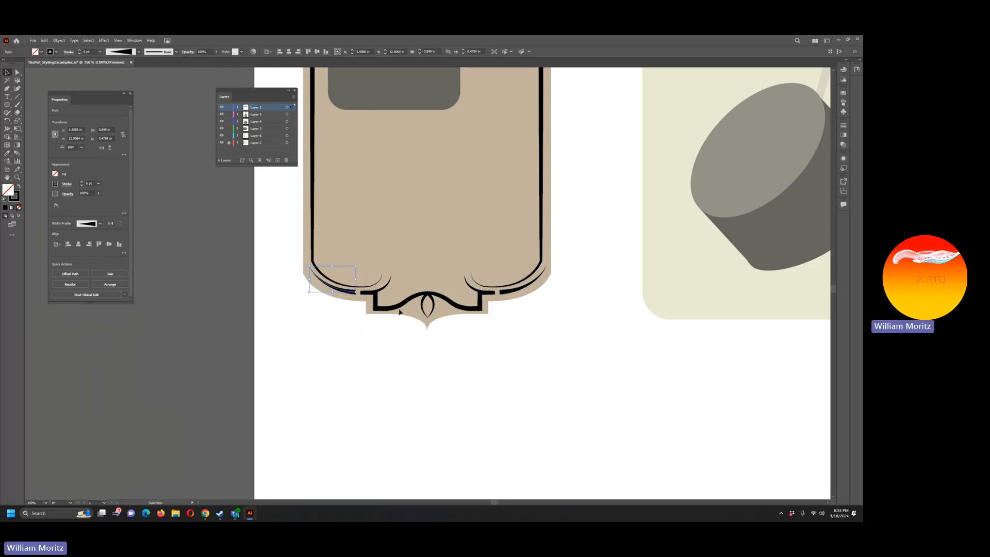
Step: Draw a thin 1 pt vertical line about 7.6 in long alongside the left label's right border with the Pen tool
{"action": "left_click", "coordinate": [326, 378]}
{"action": "key", "text": "z"}
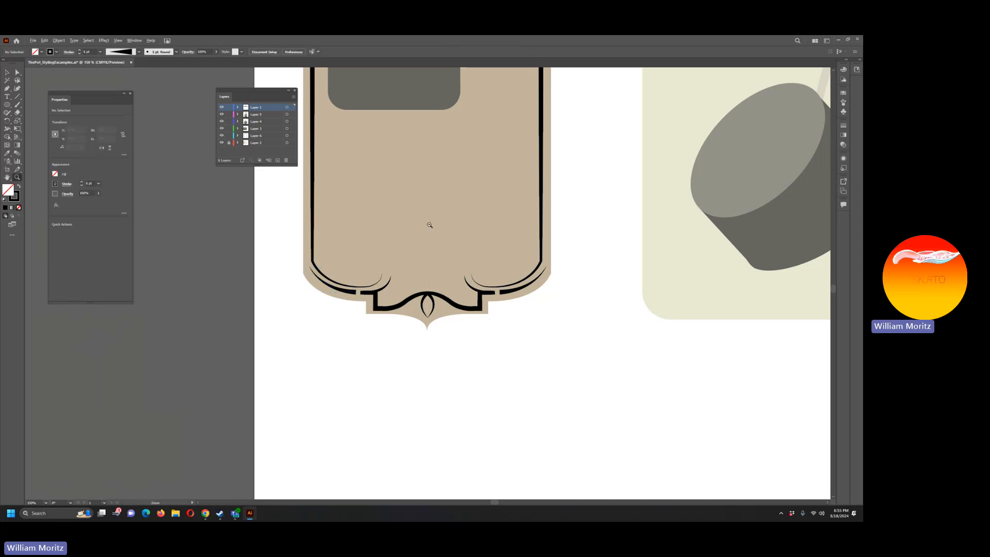
{"action": "left_click", "coordinate": [429, 224], "text": "alt"}
{"action": "left_click", "coordinate": [433, 227], "text": "alt"}
{"action": "left_click", "coordinate": [430, 214], "text": "alt"}
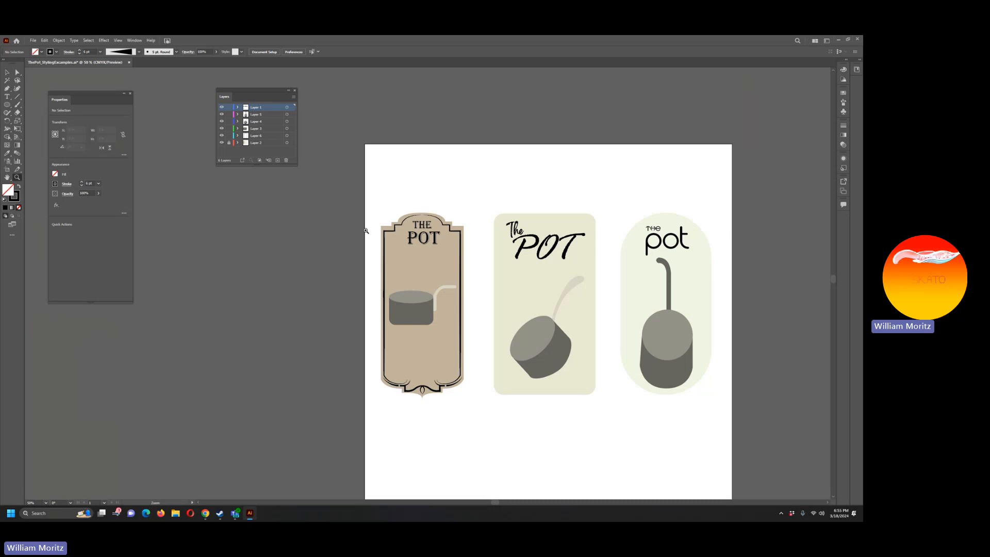
{"action": "left_click", "coordinate": [437, 297]}
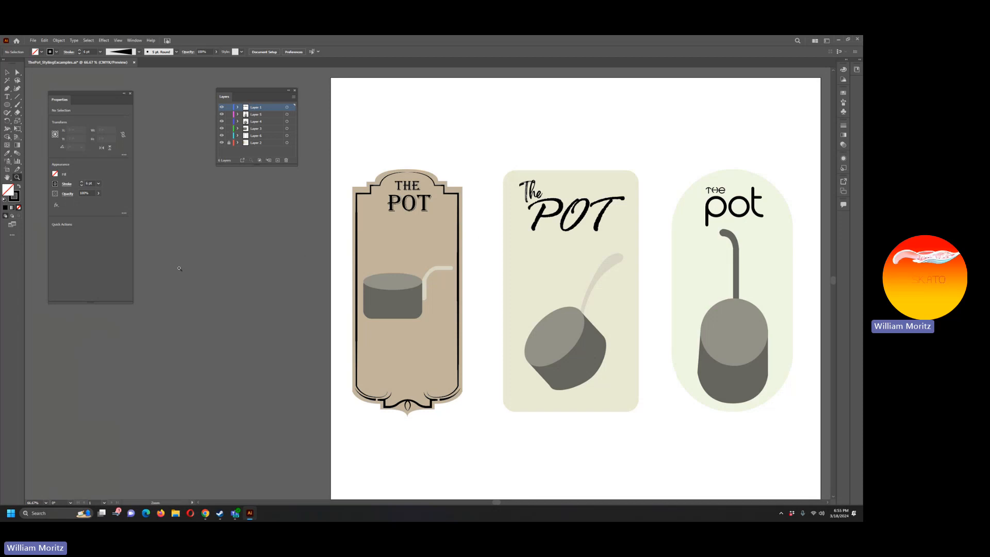
{"action": "left_click", "coordinate": [7, 88]}
{"action": "left_click", "coordinate": [454, 195]}
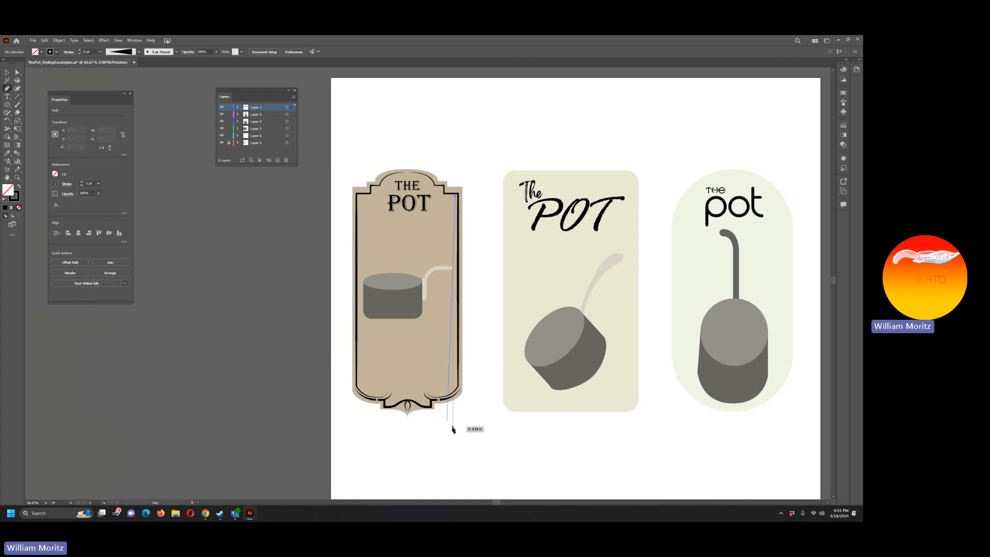
{"action": "left_click", "coordinate": [454, 384]}
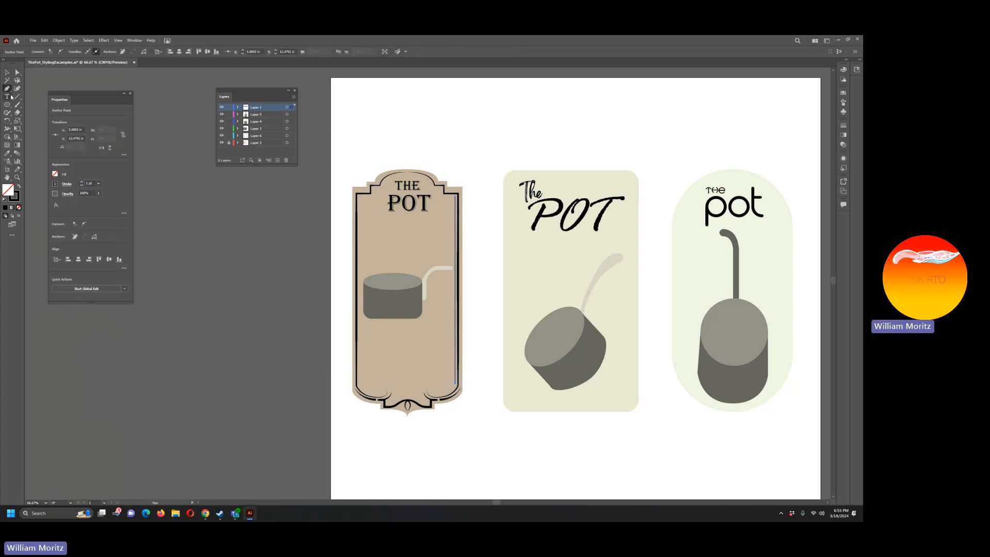
{"action": "left_click", "coordinate": [7, 72]}
{"action": "left_click", "coordinate": [206, 195]}
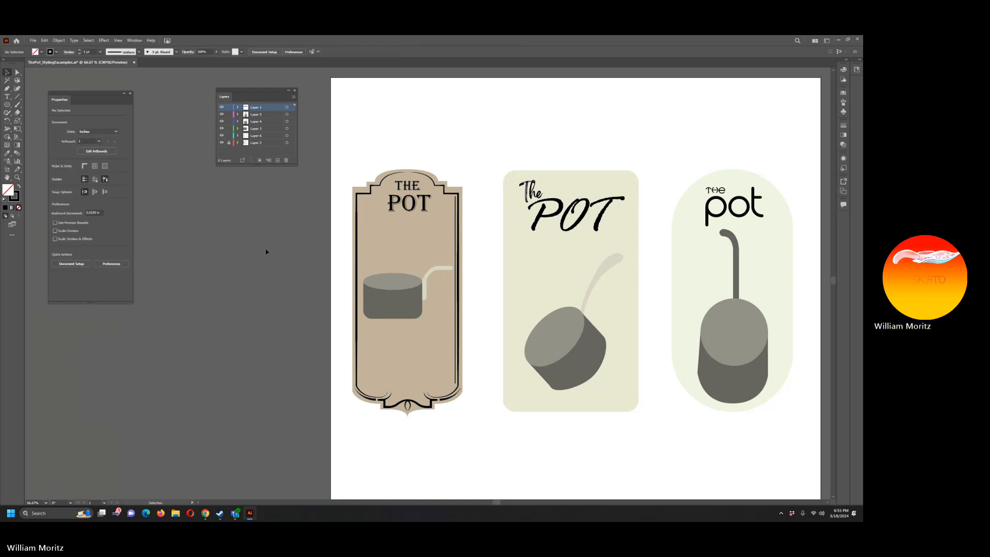
Step: Nudge the thin vertical line right until it sits just outside the label's thick right border
{"action": "left_click", "coordinate": [456, 287]}
{"action": "key", "text": "Right"}
{"action": "key", "text": "Right"}
{"action": "key", "text": "Right"}
{"action": "key", "text": "Right"}
{"action": "key", "text": "Right"}
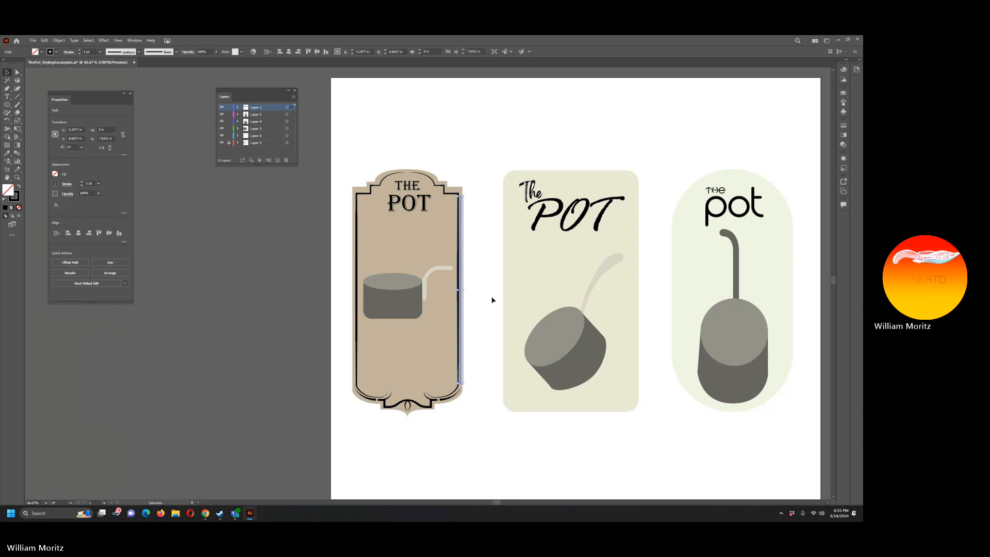
{"action": "key", "text": "Right"}
{"action": "left_click", "coordinate": [485, 287]}
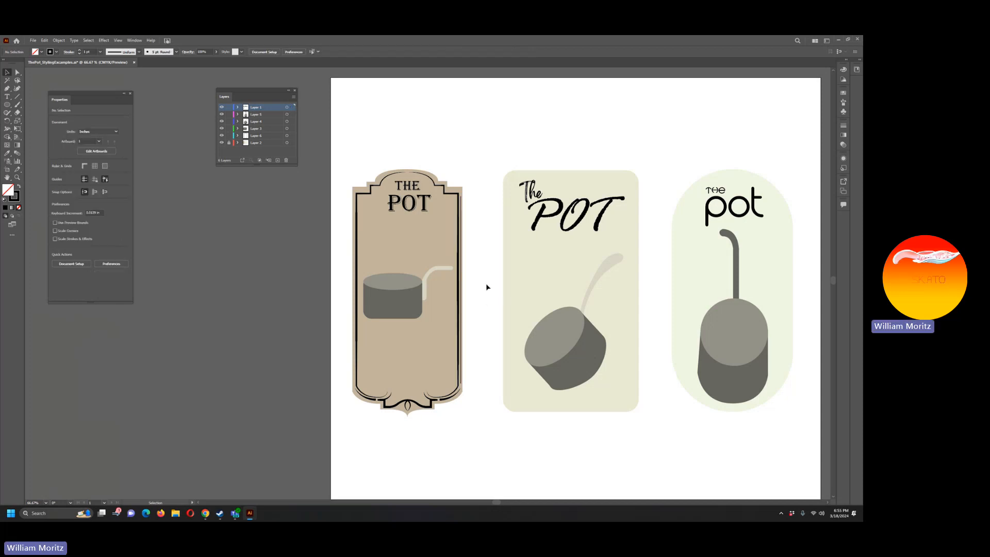
Step: Copy the thin vertical line in place and shift the copy left to just outside the label's thick left border
{"action": "key", "text": "a"}
{"action": "left_click", "coordinate": [462, 257]}
{"action": "key", "text": "ctrl+c"}
{"action": "key", "text": "ctrl+f"}
{"action": "key", "text": "shift+Left"}
{"action": "key", "text": "shift+Left"}
{"action": "key", "text": "shift+Left"}
{"action": "key", "text": "shift+Left"}
{"action": "key", "text": "shift+Left"}
{"action": "key", "text": "shift+Left"}
{"action": "key", "text": "shift+Left"}
{"action": "key", "text": "shift+Left"}
{"action": "key", "text": "shift+Left"}
{"action": "key", "text": "shift+Left"}
{"action": "key", "text": "shift+Left"}
{"action": "key", "text": "shift+Left"}
{"action": "key", "text": "shift+Left"}
{"action": "key", "text": "shift+Left"}
{"action": "key", "text": "shift+Left"}
{"action": "key", "text": "shift+Left"}
{"action": "key", "text": "shift+Left"}
{"action": "key", "text": "shift+Left"}
{"action": "key", "text": "shift+Left"}
{"action": "key", "text": "shift+Left"}
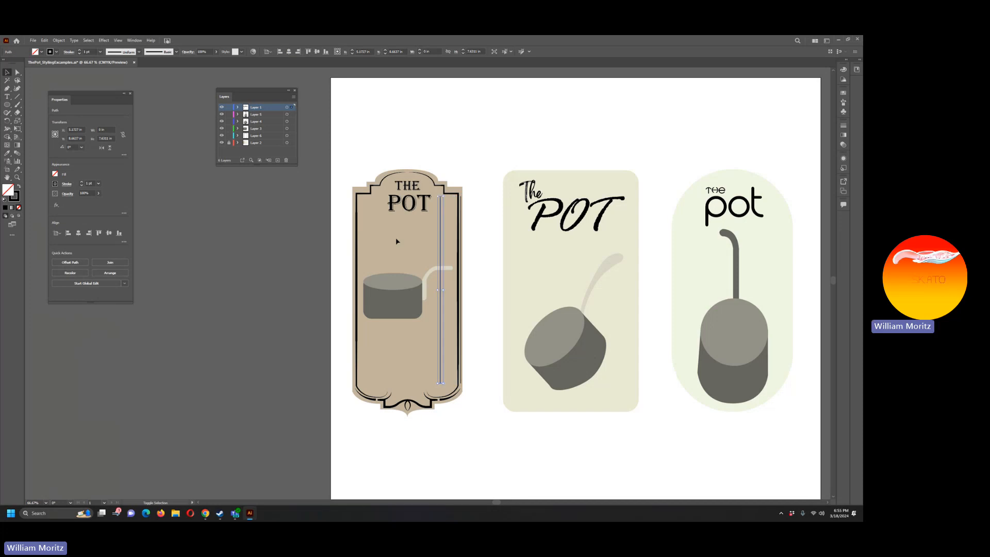
{"action": "key", "text": "shift+Left"}
{"action": "key", "text": "shift+Left"}
{"action": "key", "text": "shift+Left"}
{"action": "key", "text": "shift+Left"}
{"action": "key", "text": "shift+Left"}
{"action": "key", "text": "shift+Left"}
{"action": "key", "text": "shift+Left"}
{"action": "key", "text": "shift+Left"}
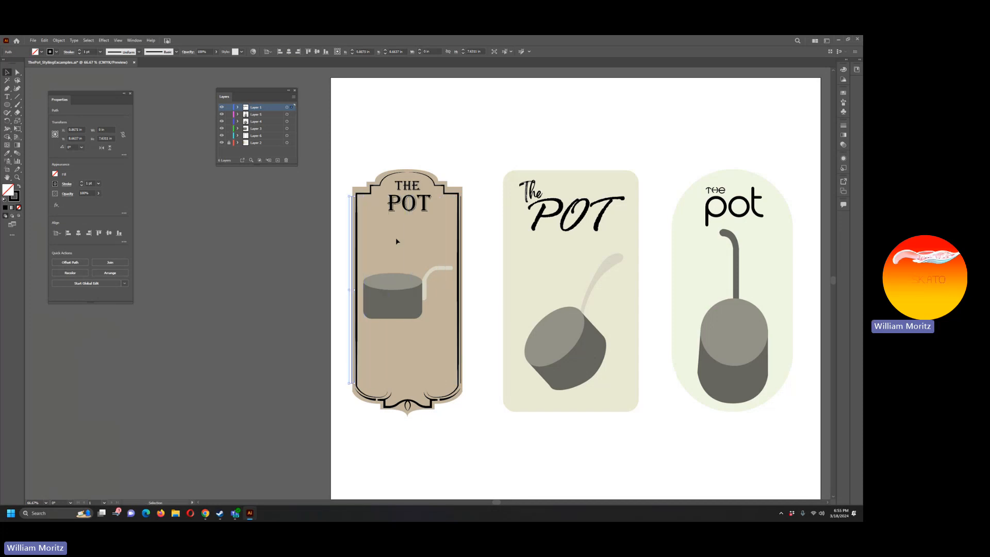
{"action": "key", "text": "Left"}
{"action": "key", "text": "Left"}
{"action": "key", "text": "Left"}
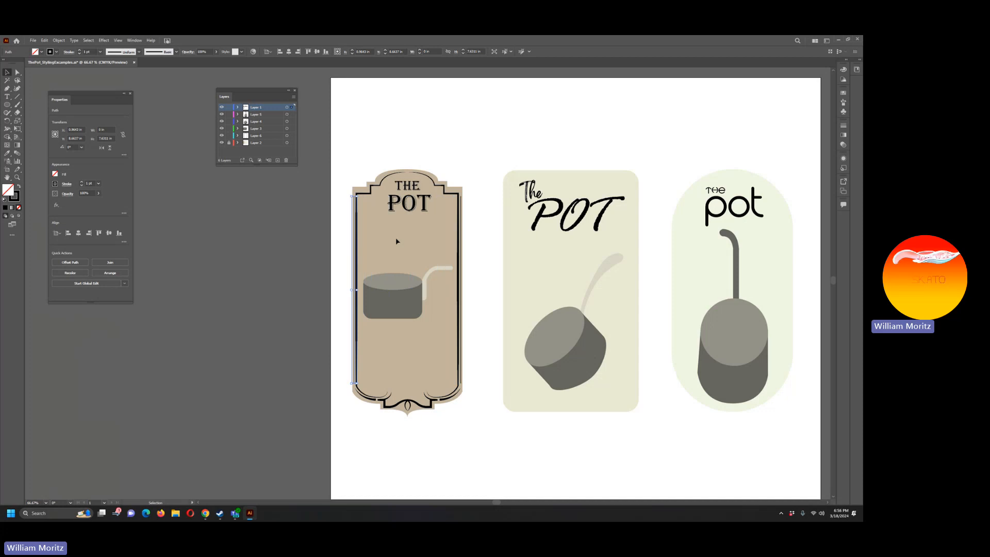
{"action": "left_click", "coordinate": [281, 393]}
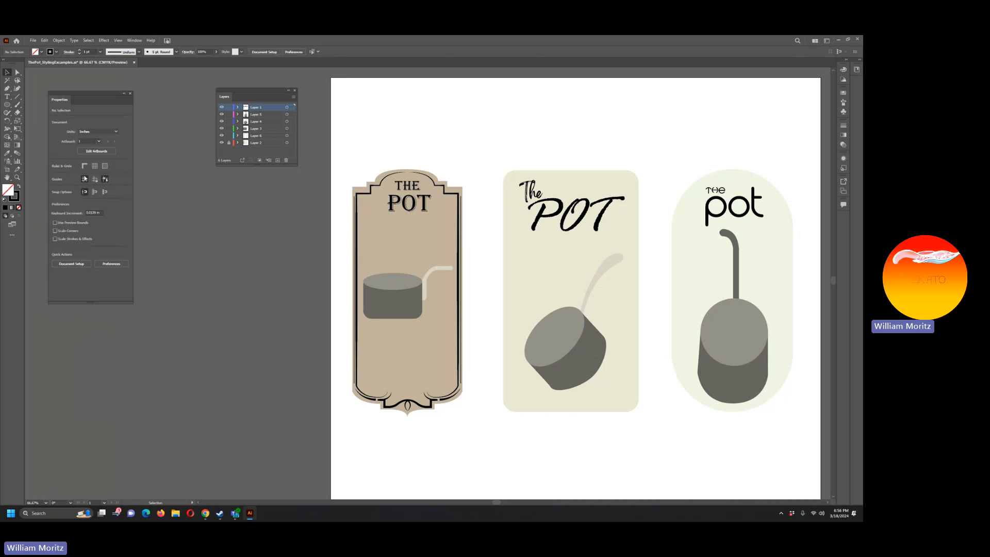
Step: Select both thin side lines and stretch them slightly at their upper and lower ends
{"action": "left_click", "coordinate": [356, 248]}
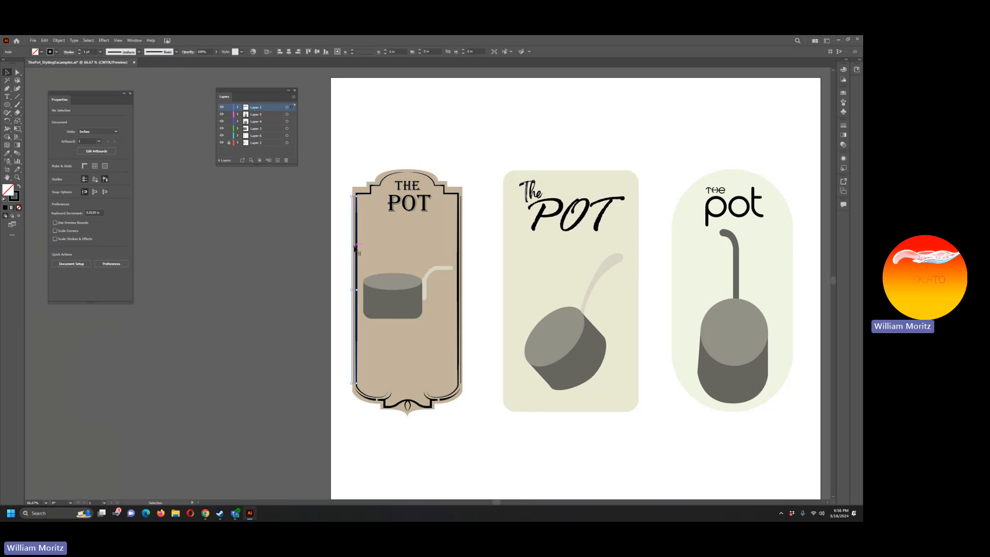
{"action": "left_click", "coordinate": [459, 252], "text": "shift"}
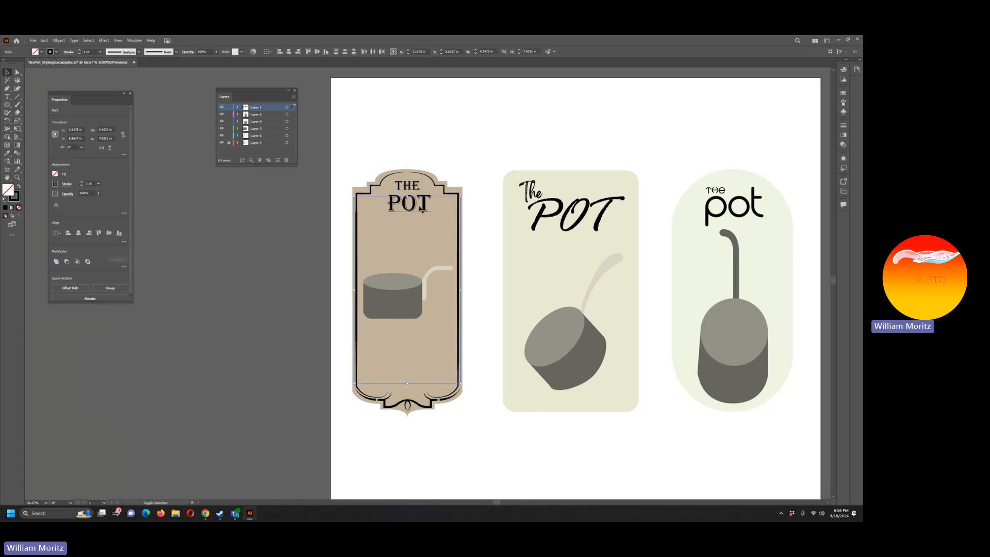
{"action": "left_click_drag", "start_coordinate": [407, 196], "coordinate": [408, 194]}
{"action": "left_click_drag", "start_coordinate": [409, 384], "coordinate": [409, 386]}
{"action": "left_click", "coordinate": [260, 471]}
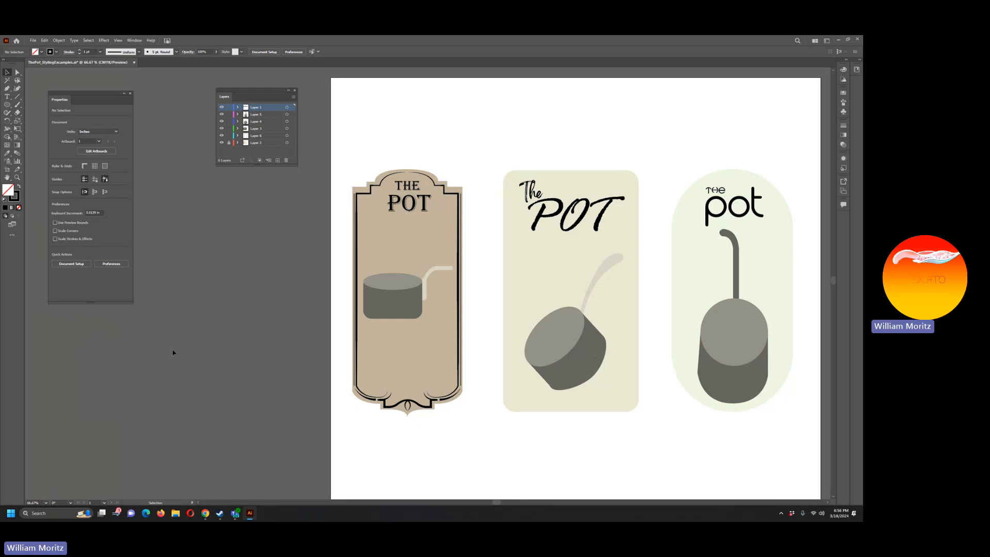
Step: Draw a curling flourish about 1.27 in wide with the Pen tool, following the wave above the label's bottom ornament and curling at the right
{"action": "left_click", "coordinate": [17, 178]}
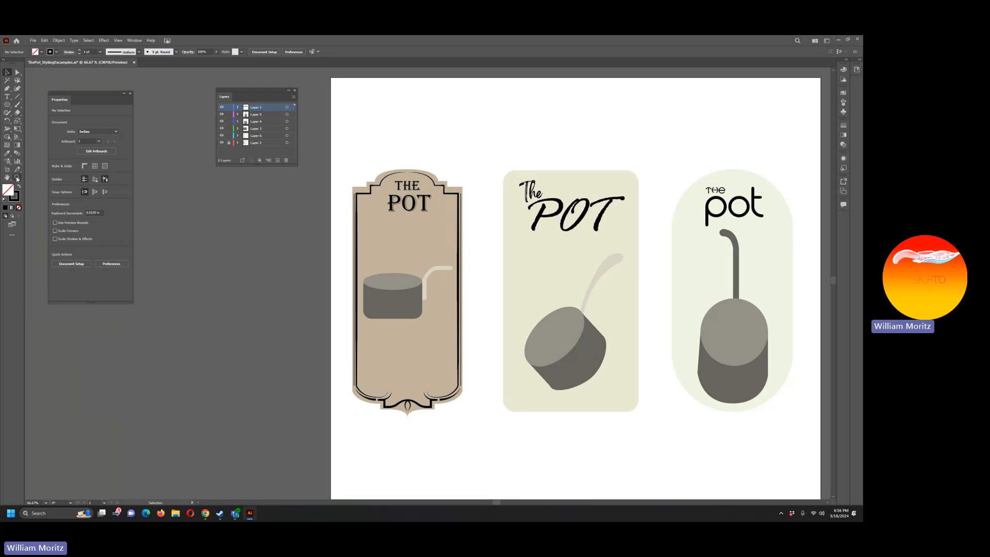
{"action": "left_click", "coordinate": [420, 411]}
{"action": "left_click", "coordinate": [442, 264]}
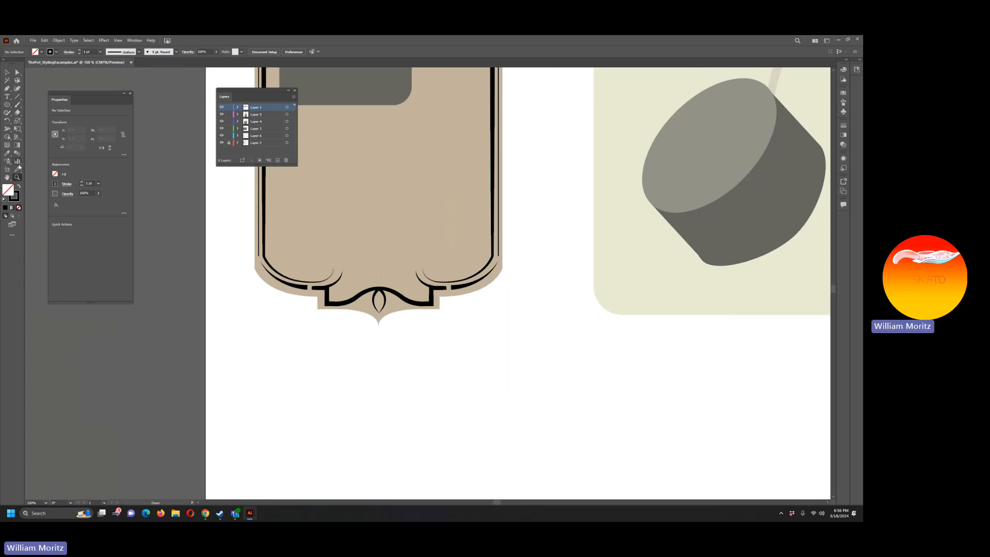
{"action": "left_click", "coordinate": [8, 89]}
{"action": "left_click", "coordinate": [334, 298]}
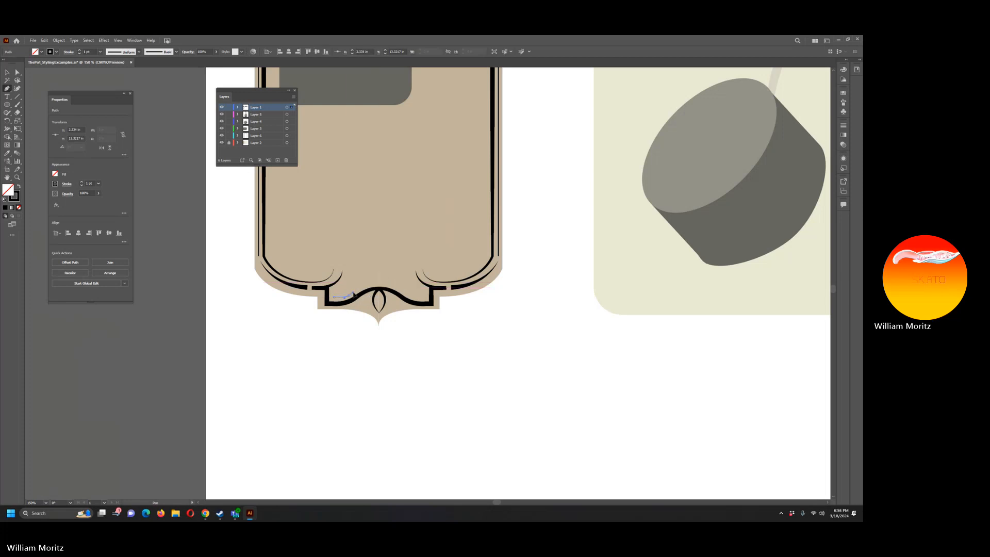
{"action": "left_click", "coordinate": [379, 282]}
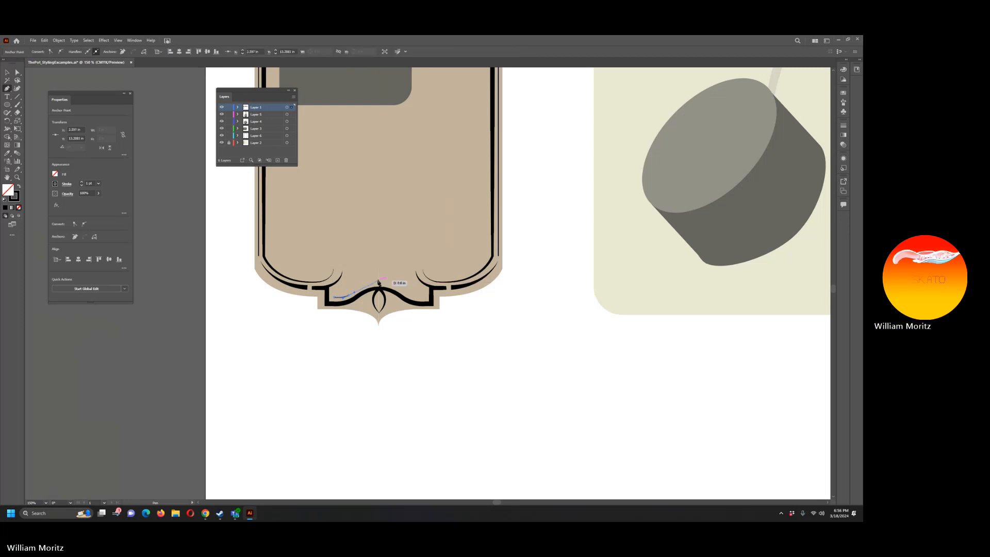
{"action": "left_click_drag", "start_coordinate": [379, 282], "coordinate": [422, 282]}
{"action": "mouse_move", "coordinate": [405, 274]}
{"action": "left_mouse_down"}
{"action": "mouse_move", "coordinate": [411, 290]}
{"action": "mouse_move", "coordinate": [391, 273]}
{"action": "left_mouse_up"}
Step: Round the corner in the flourish's curled end to a radius of about 0.11 in
{"action": "key", "text": "a"}
{"action": "left_click", "coordinate": [411, 294]}
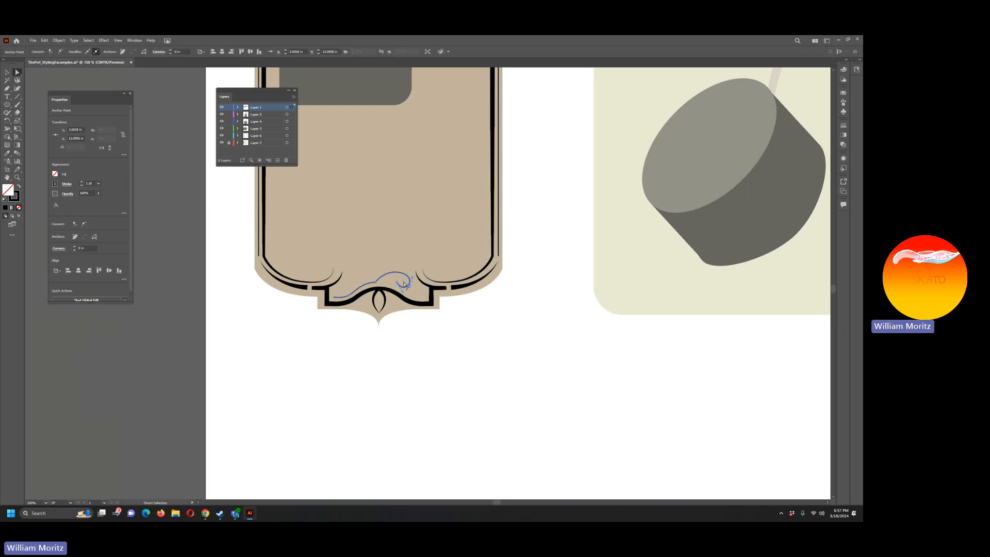
{"action": "left_click_drag", "start_coordinate": [404, 282], "coordinate": [401, 279]}
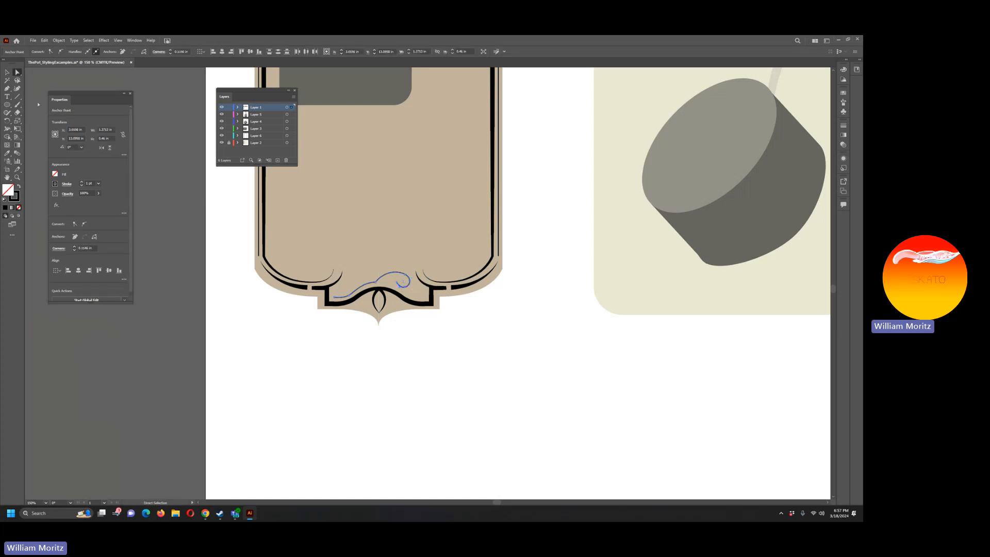
{"action": "left_click", "coordinate": [7, 71]}
{"action": "left_click", "coordinate": [334, 322]}
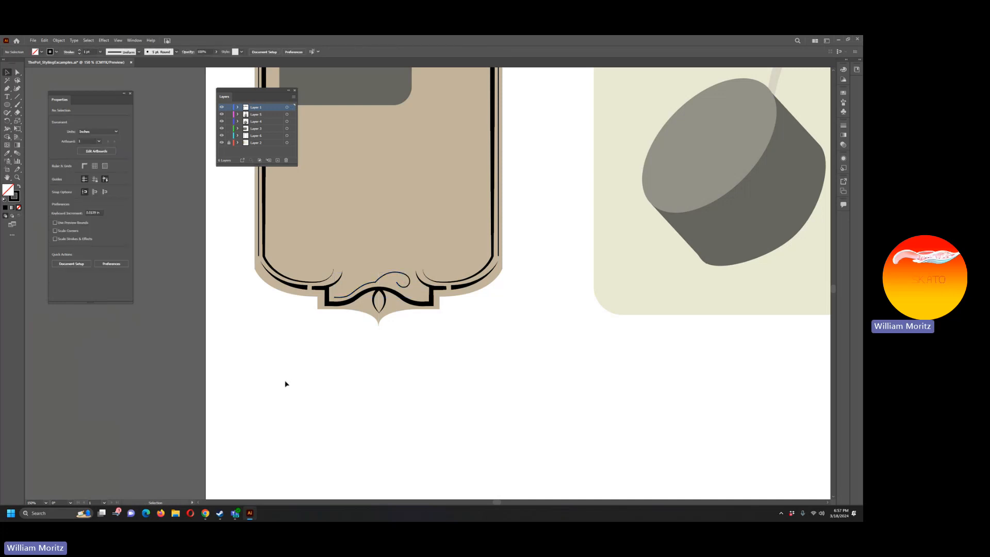
Step: Reflect a copy of the bottom flourish across the vertical axis
{"action": "left_click", "coordinate": [380, 281]}
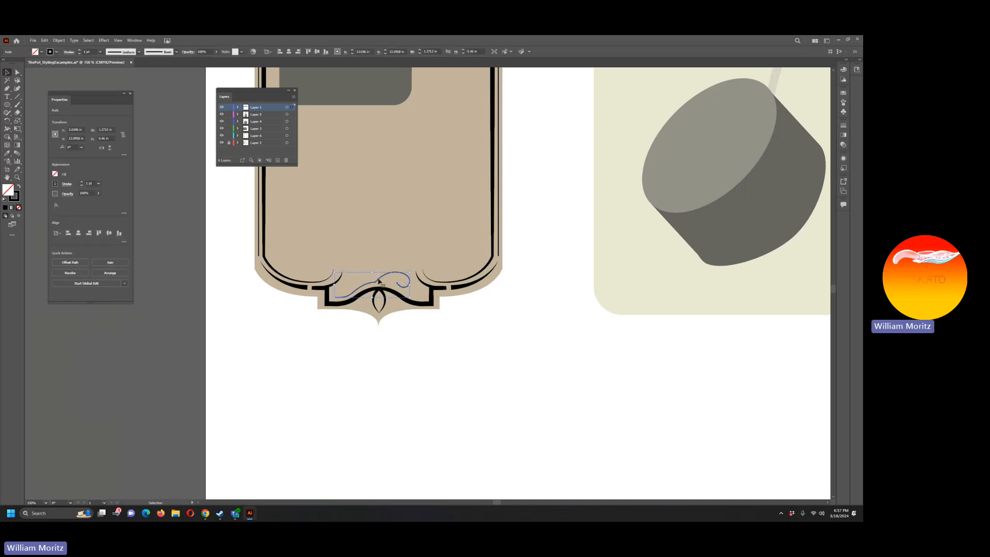
{"action": "key", "text": "a"}
{"action": "key", "text": "v"}
{"action": "left_click", "coordinate": [59, 40]}
{"action": "mouse_move", "coordinate": [104, 48]}
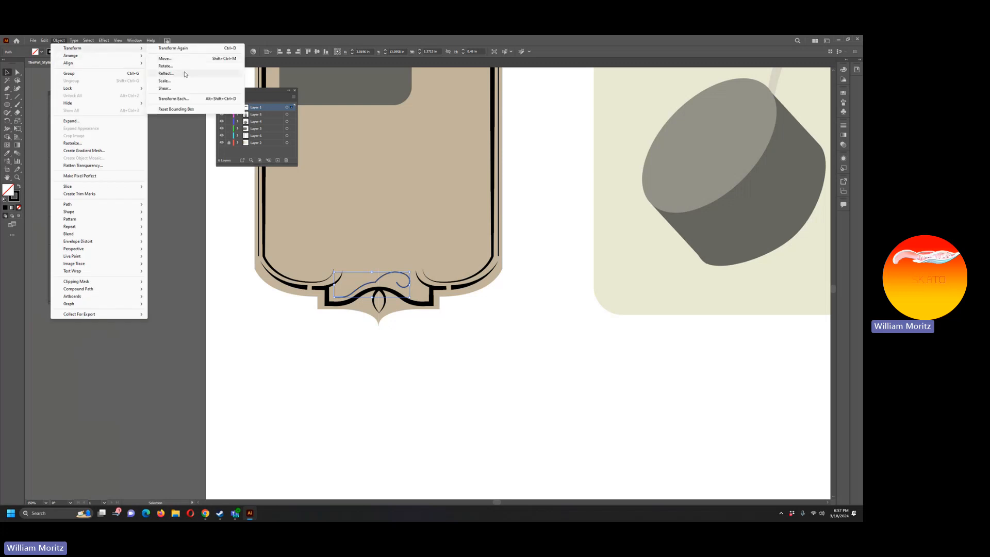
{"action": "left_click", "coordinate": [185, 74]}
{"action": "key", "text": "alt+c"}
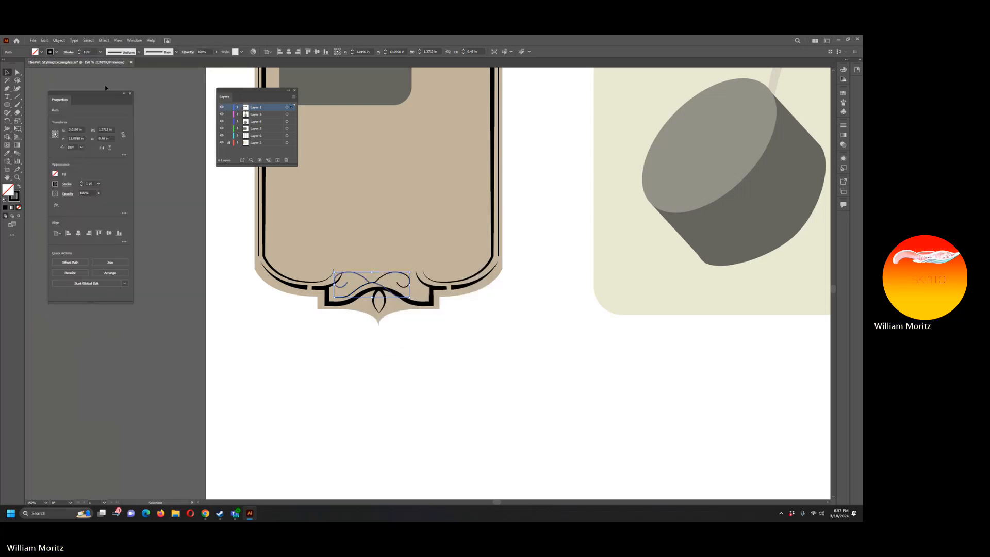
Step: Move the mirrored flourish right so the pair crosses symmetrically above the bottom ornament's centre
{"action": "key", "text": "shift+Right"}
{"action": "key", "text": "shift+Right"}
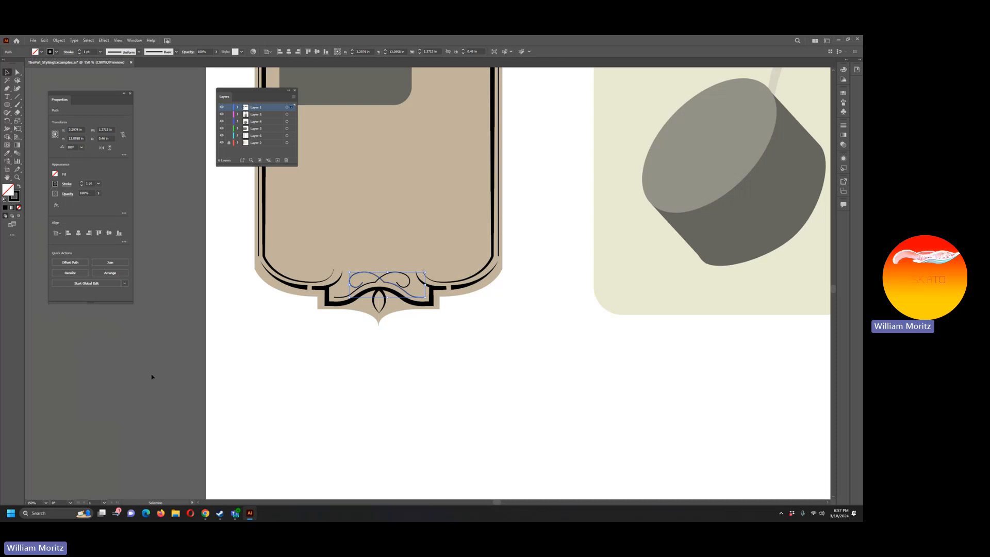
{"action": "left_click", "coordinate": [158, 391]}
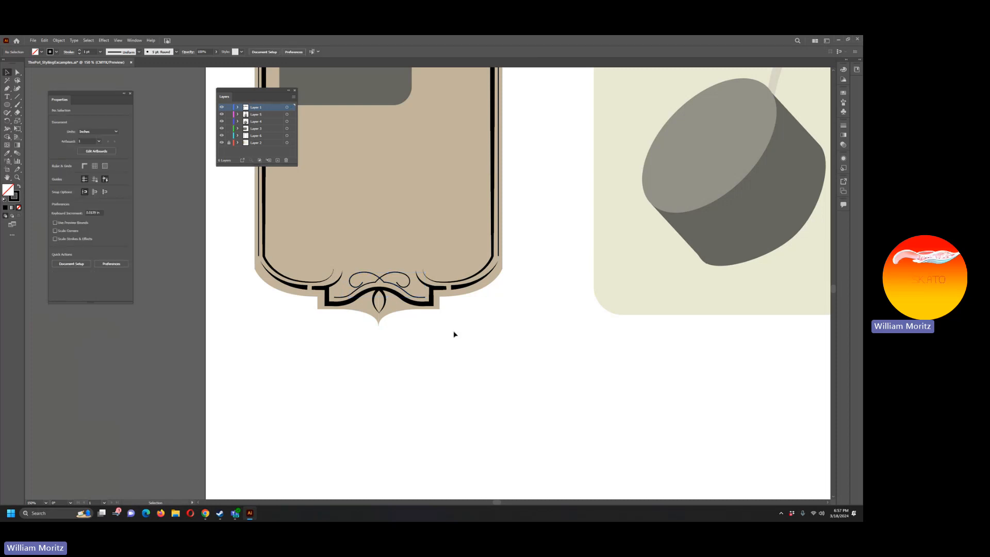
Step: Select the curl anchors of the mirrored flourish and nudge them left to widen its left curl
{"action": "key", "text": "a"}
{"action": "left_click", "coordinate": [370, 272]}
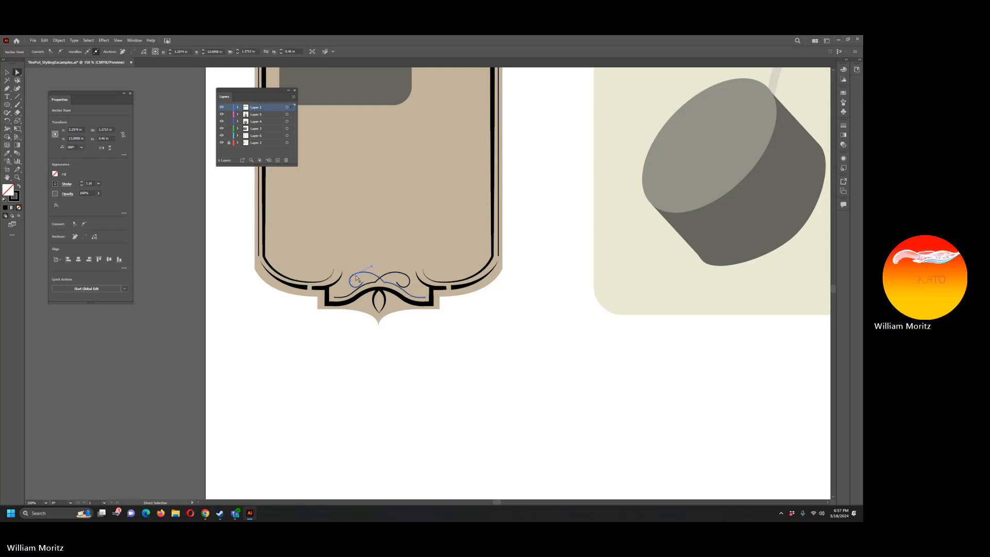
{"action": "left_click", "coordinate": [355, 281]}
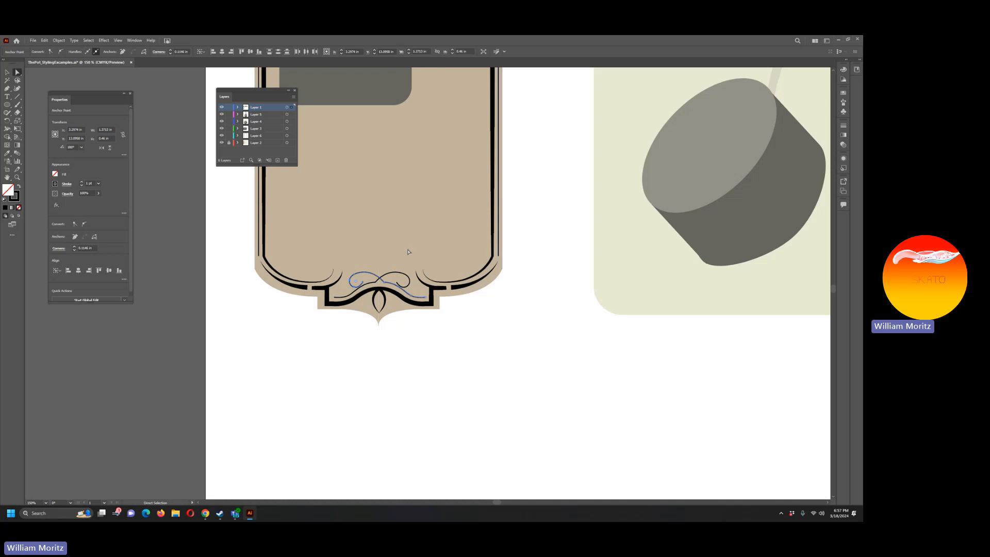
{"action": "key", "text": "Left"}
{"action": "key", "text": "Left"}
{"action": "key", "text": "Left"}
{"action": "left_click", "coordinate": [407, 334]}
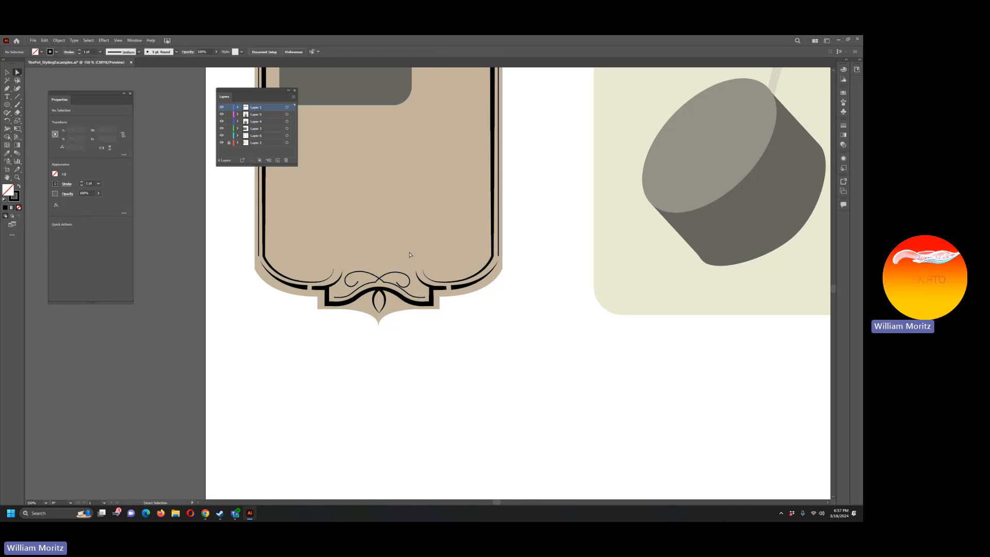
Step: Shift the original flourish's curl anchors slightly right to match the widened left curl
{"action": "left_click", "coordinate": [407, 281]}
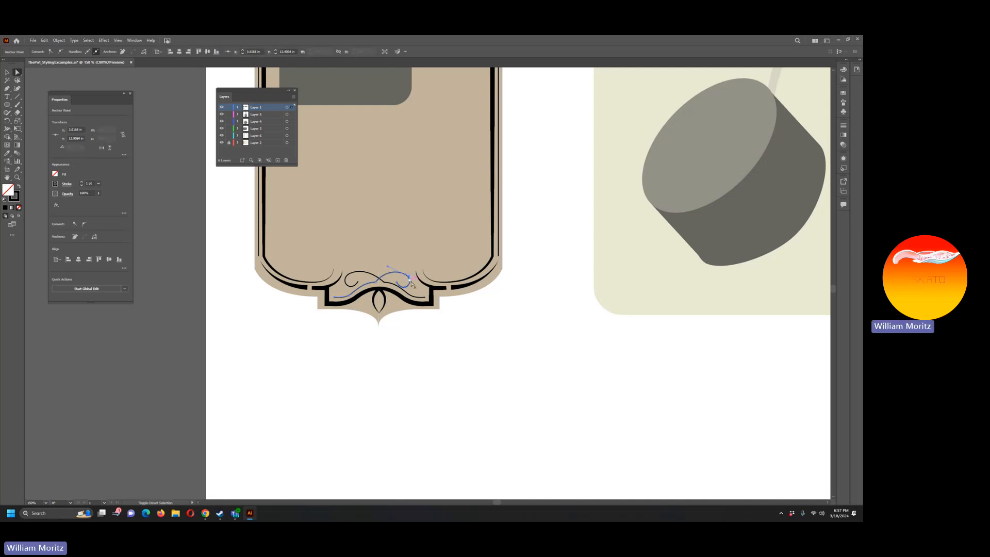
{"action": "left_click", "coordinate": [411, 283]}
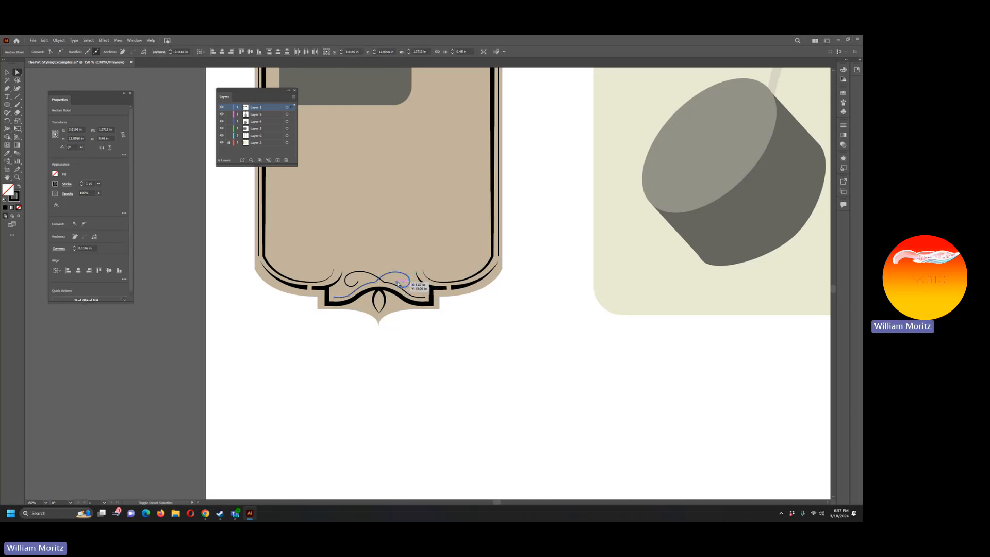
{"action": "left_click_drag", "start_coordinate": [398, 285], "coordinate": [399, 285]}
{"action": "left_click", "coordinate": [483, 334]}
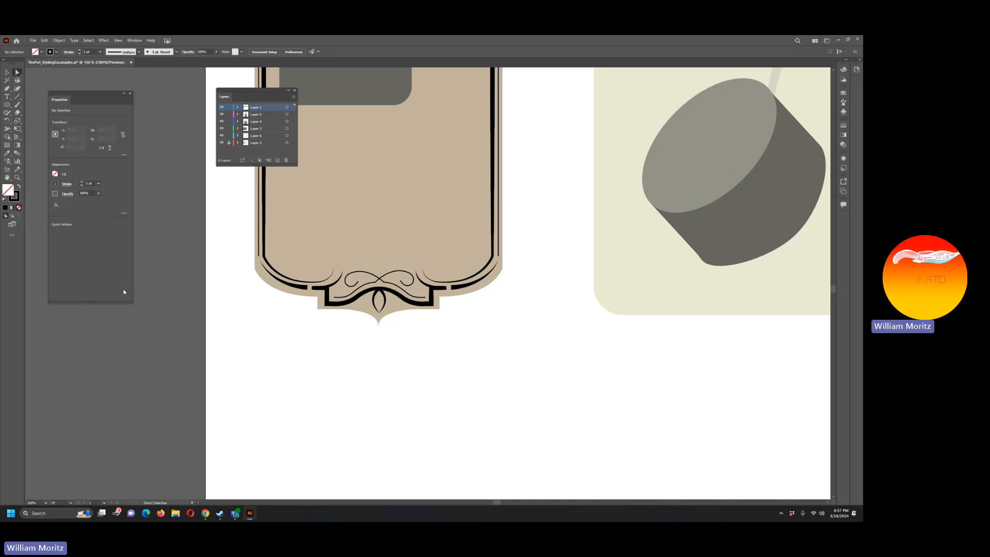
Step: Examine the three labels together, and inspect the ornamentation at the left label's top and bottom
{"action": "left_click", "coordinate": [17, 177]}
{"action": "left_click", "coordinate": [400, 252], "text": "alt"}
{"action": "left_click", "coordinate": [423, 238], "text": "alt"}
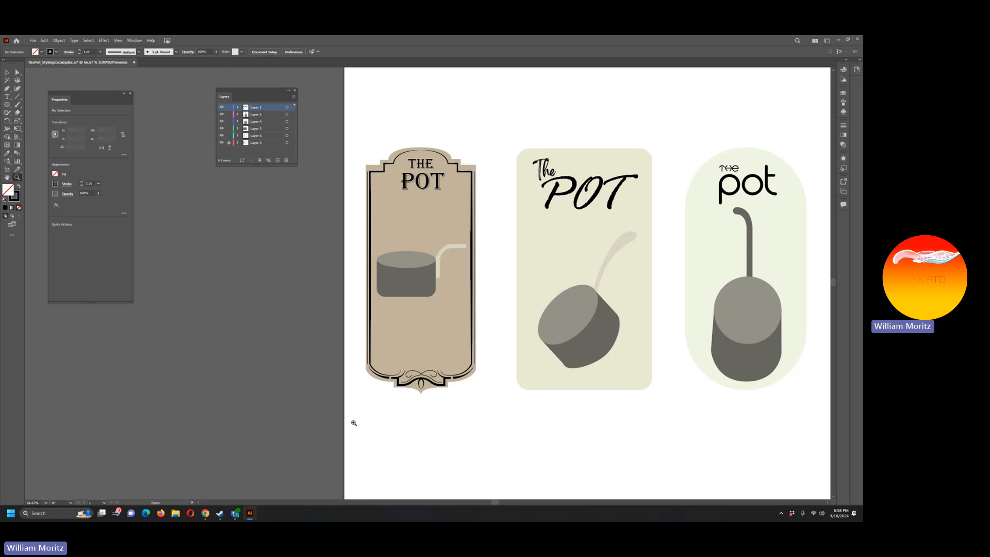
{"action": "left_click", "coordinate": [426, 165]}
{"action": "left_click", "coordinate": [397, 277]}
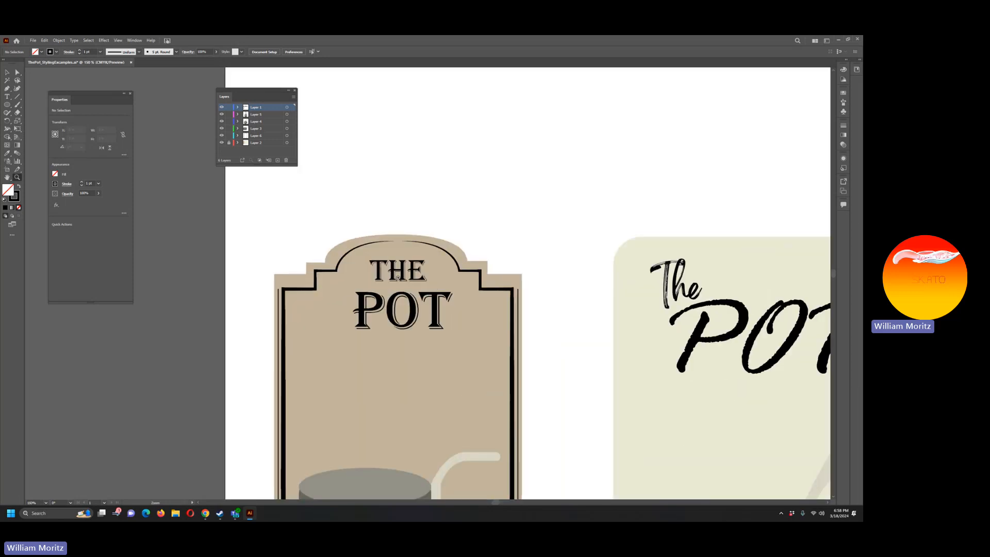
{"action": "left_click", "coordinate": [397, 276]}
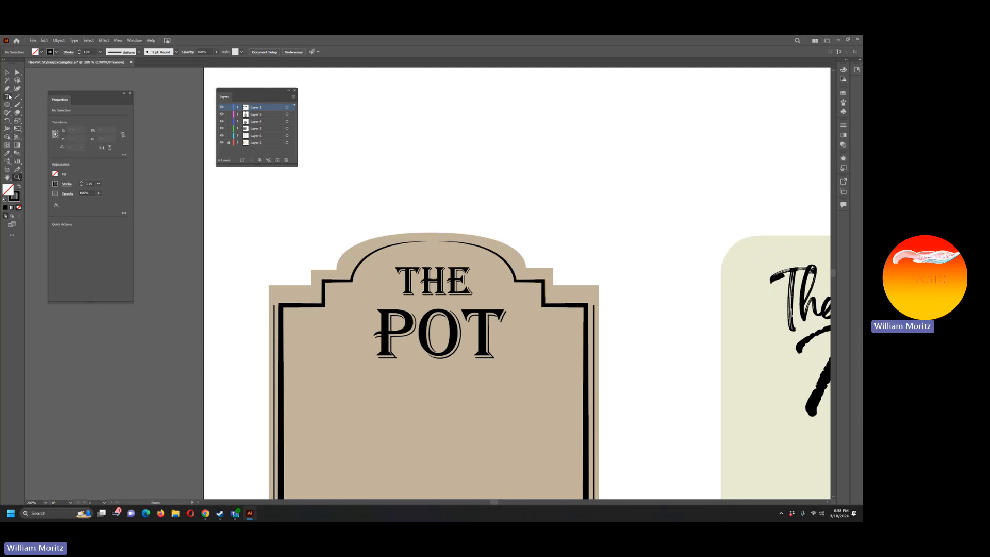
{"action": "left_click", "coordinate": [7, 88]}
{"action": "scroll", "coordinate": [428, 258], "scroll_direction": "down", "scroll_amount": 5}
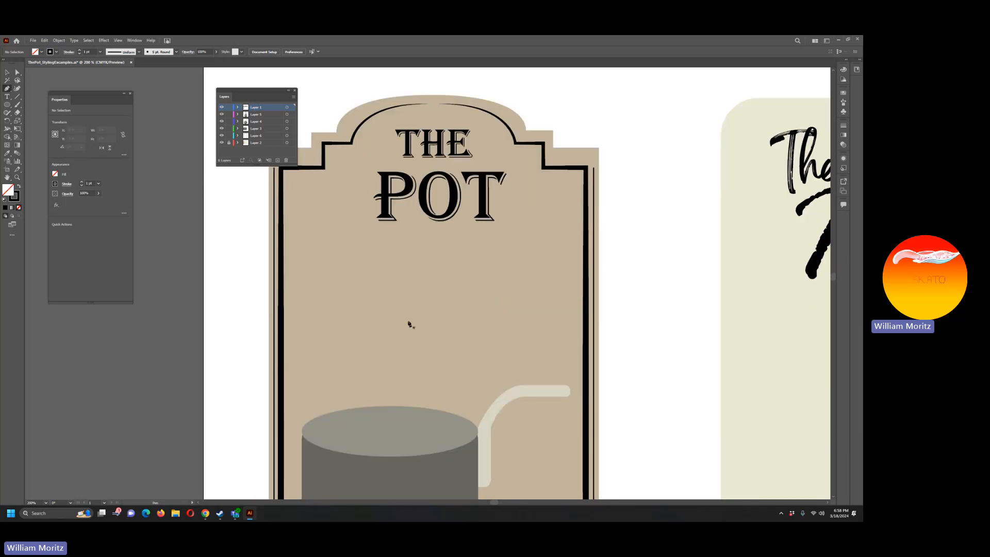
{"action": "scroll", "coordinate": [410, 324], "scroll_direction": "down", "scroll_amount": 14}
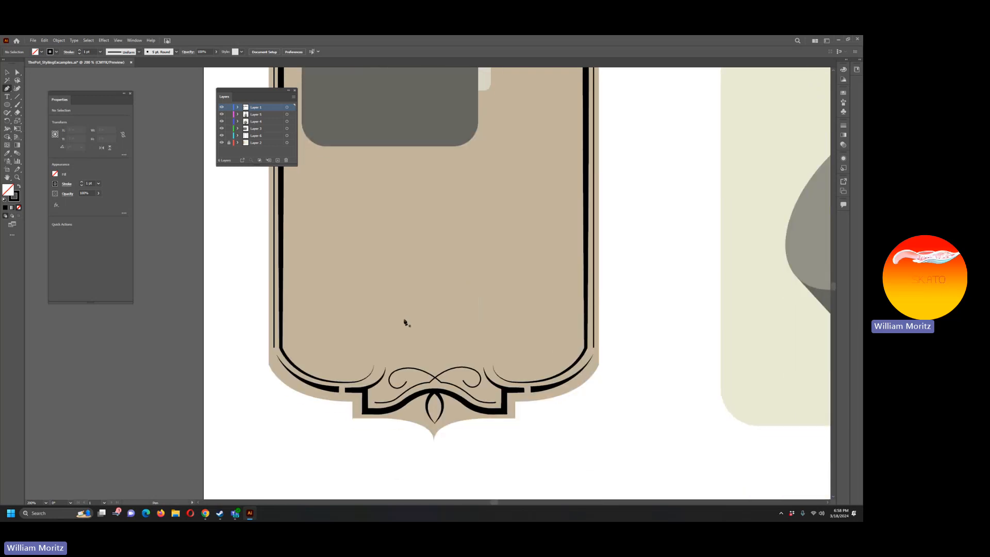
Step: Copy the thick stepped ornament at the left label's bottom and paste the duplicate below the title
{"action": "key", "text": "v"}
{"action": "left_click", "coordinate": [441, 378]}
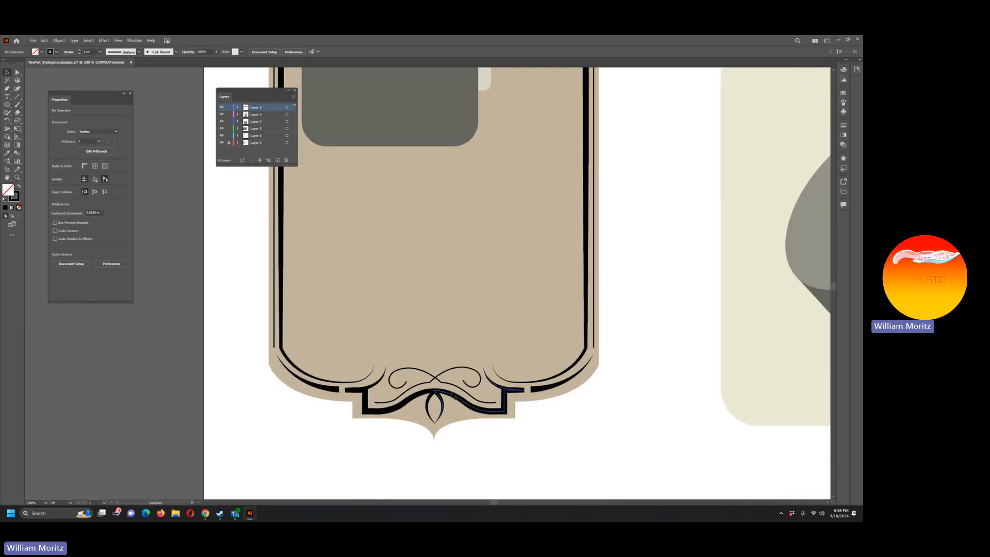
{"action": "left_click", "coordinate": [405, 403], "text": "shift"}
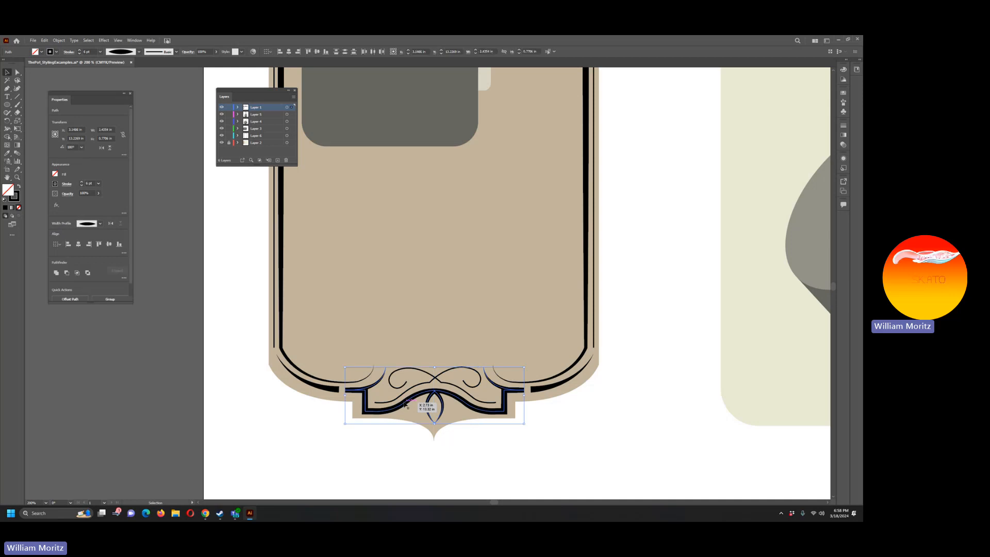
{"action": "scroll", "coordinate": [415, 347], "scroll_direction": "up", "scroll_amount": 16}
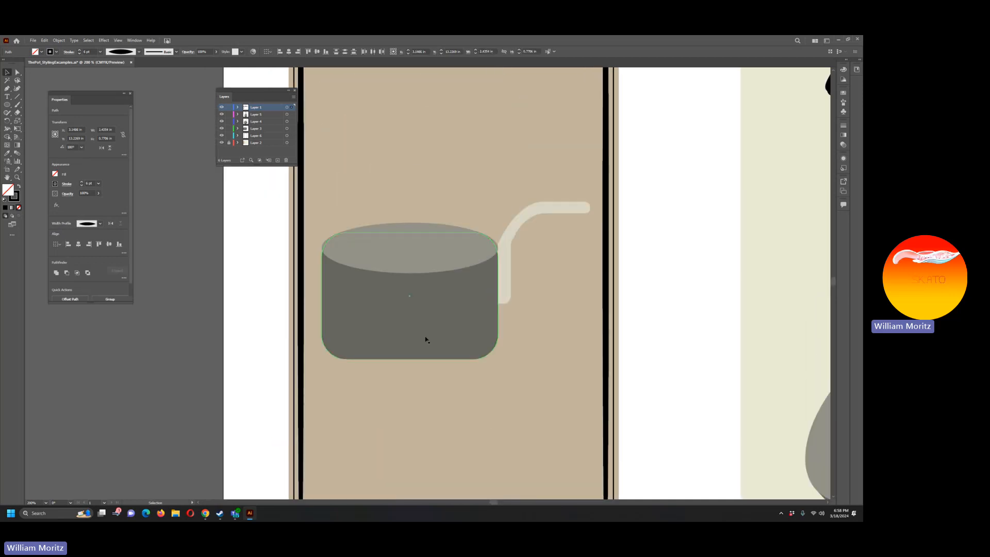
{"action": "key", "text": "ctrl+v"}
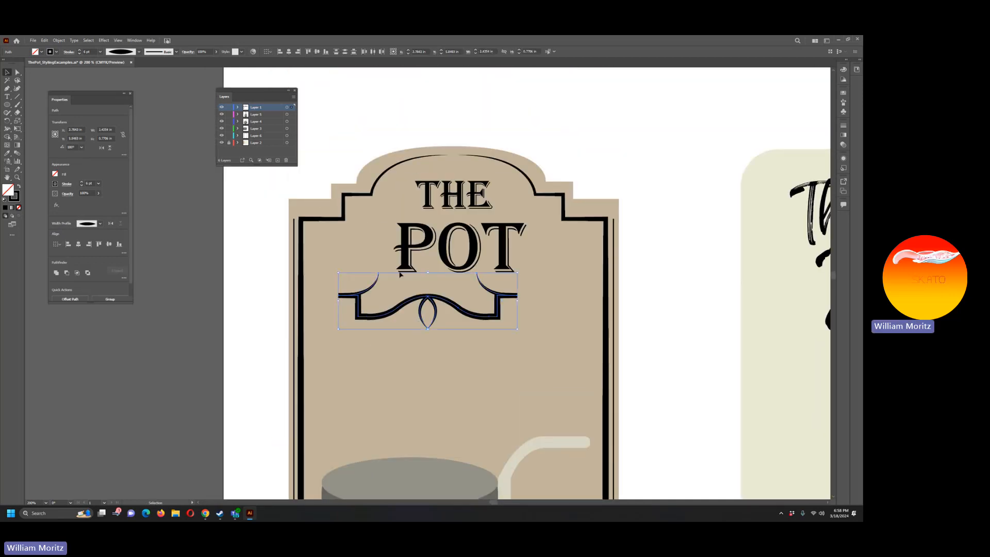
Step: Reflect the pasted ornament across the vertical axis, with the preview on
{"action": "left_click", "coordinate": [59, 41]}
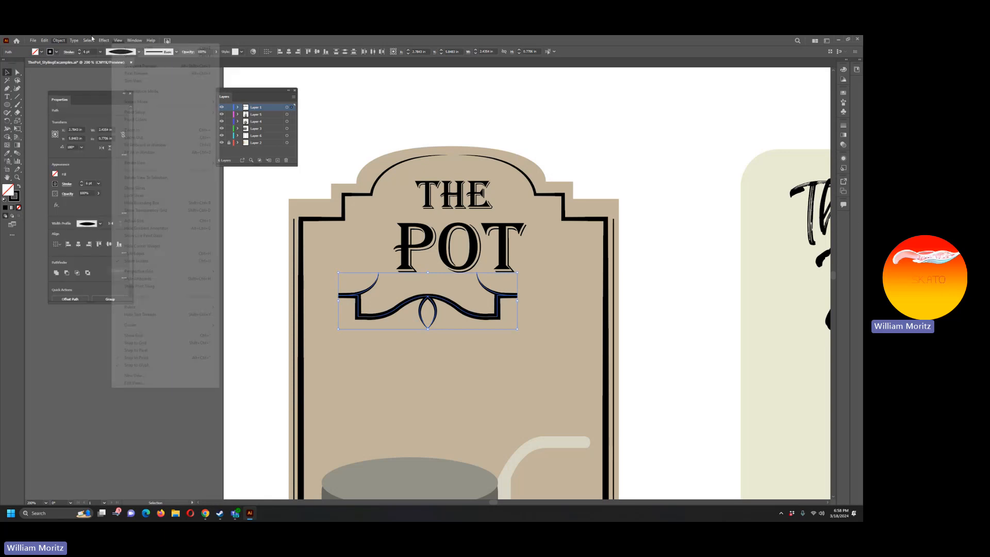
{"action": "mouse_move", "coordinate": [72, 48]}
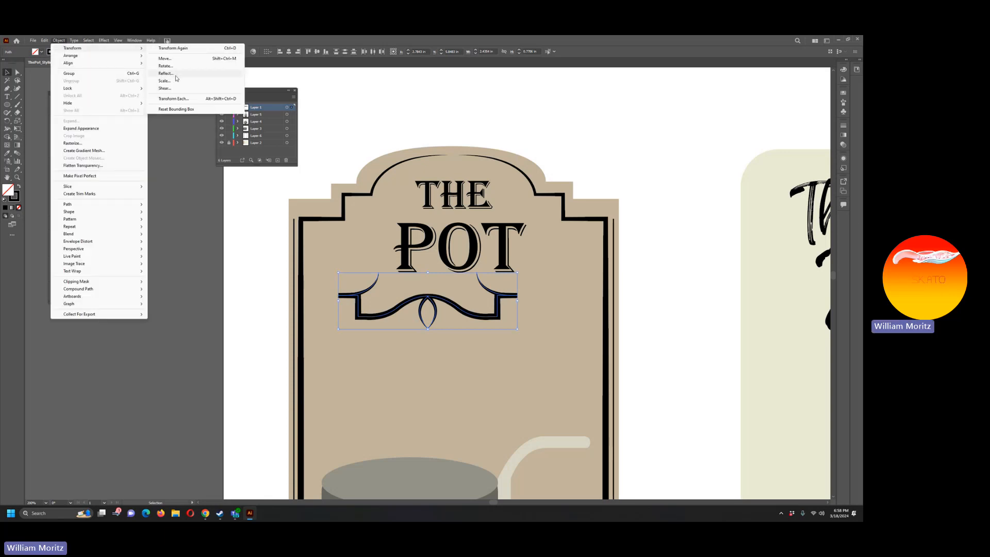
{"action": "left_click", "coordinate": [165, 73]}
{"action": "left_click", "coordinate": [399, 237]}
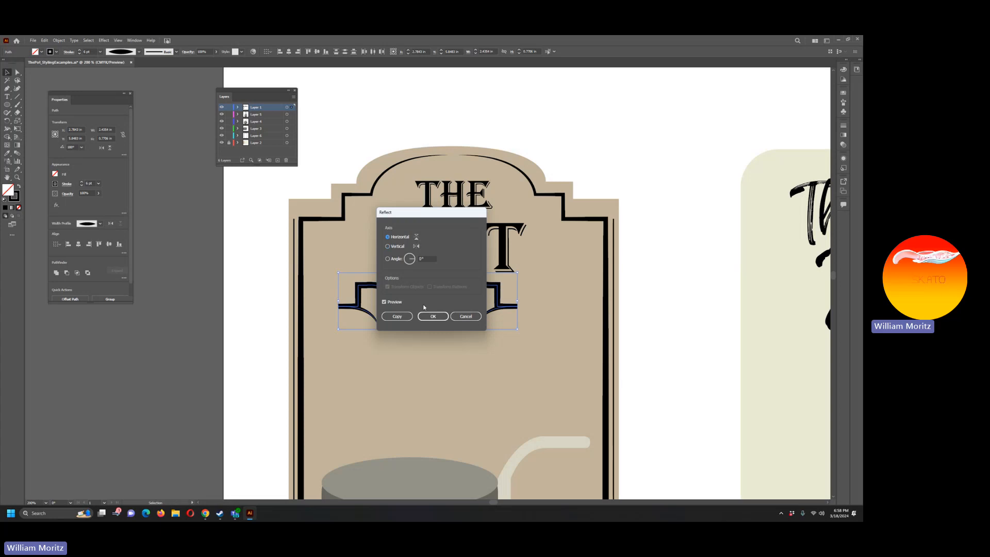
{"action": "left_click_drag", "start_coordinate": [412, 211], "coordinate": [227, 226]}
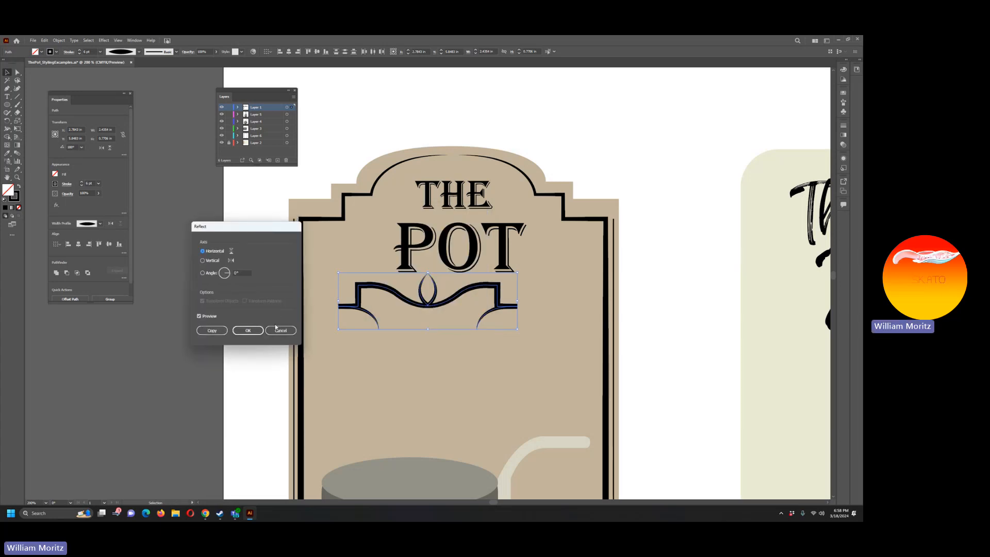
{"action": "left_click", "coordinate": [232, 260]}
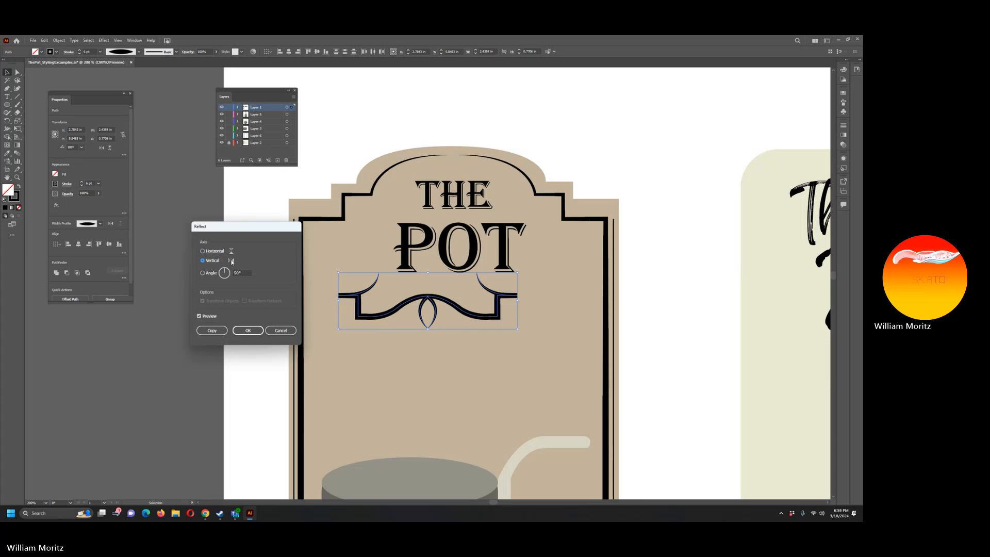
{"action": "left_click", "coordinate": [248, 331]}
Step: Sample the left label's thin side line to give the pasted ornament the same thin stroke
{"action": "key", "text": "i"}
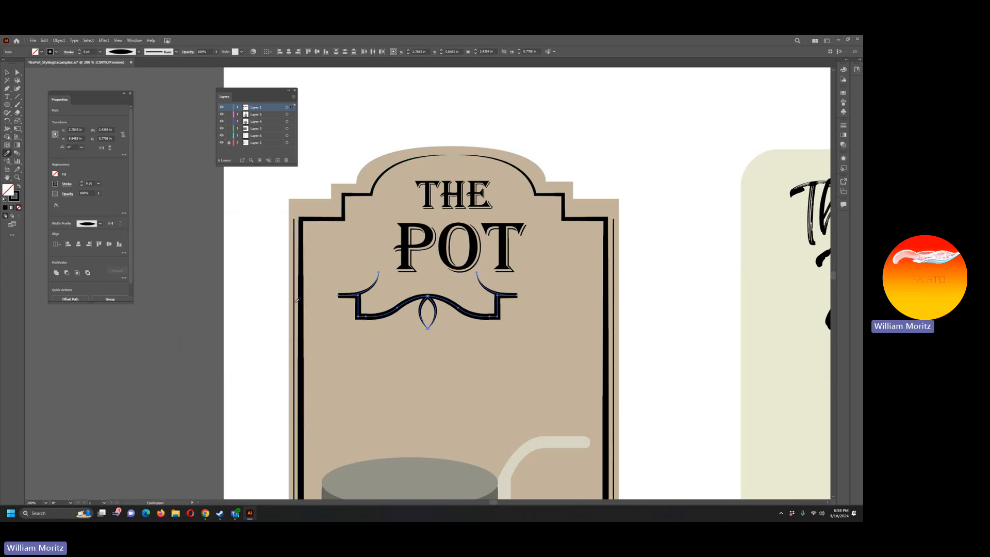
{"action": "left_click", "coordinate": [295, 302]}
{"action": "key", "text": "v"}
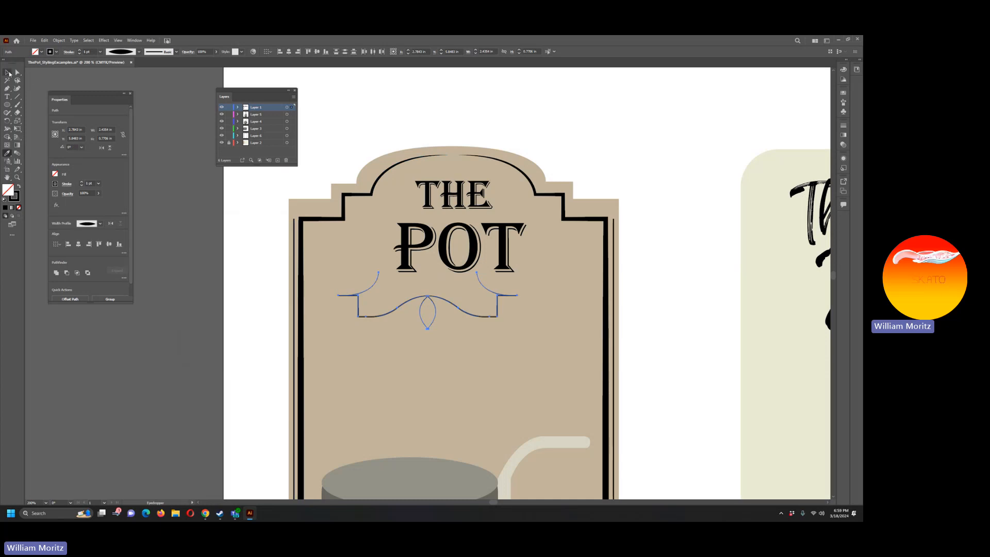
Step: Move the thin ornament up and right into the label's top arch, centring it over the word THE
{"action": "key", "text": "shift+Up"}
{"action": "key", "text": "shift+Up"}
{"action": "key", "text": "shift+Up"}
{"action": "key", "text": "shift+Up"}
{"action": "key", "text": "shift+Up"}
{"action": "key", "text": "shift+Up"}
{"action": "key", "text": "shift+Up"}
{"action": "key", "text": "shift+Up"}
{"action": "key", "text": "shift+Up"}
{"action": "key", "text": "shift+Up"}
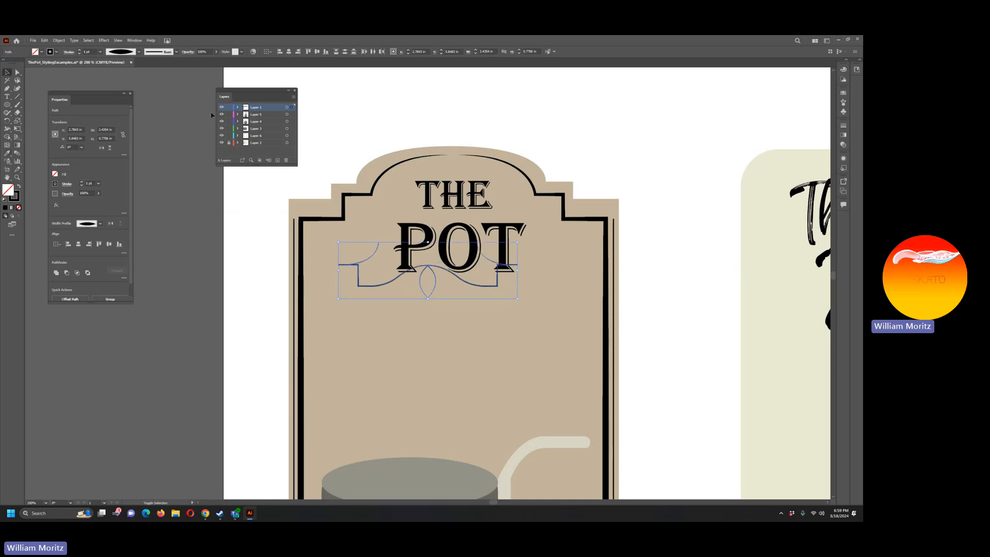
{"action": "key", "text": "shift+Right"}
{"action": "key", "text": "shift+Right"}
{"action": "key", "text": "shift+Right"}
{"action": "key", "text": "shift+Up"}
{"action": "key", "text": "shift+Up"}
{"action": "key", "text": "shift+Up"}
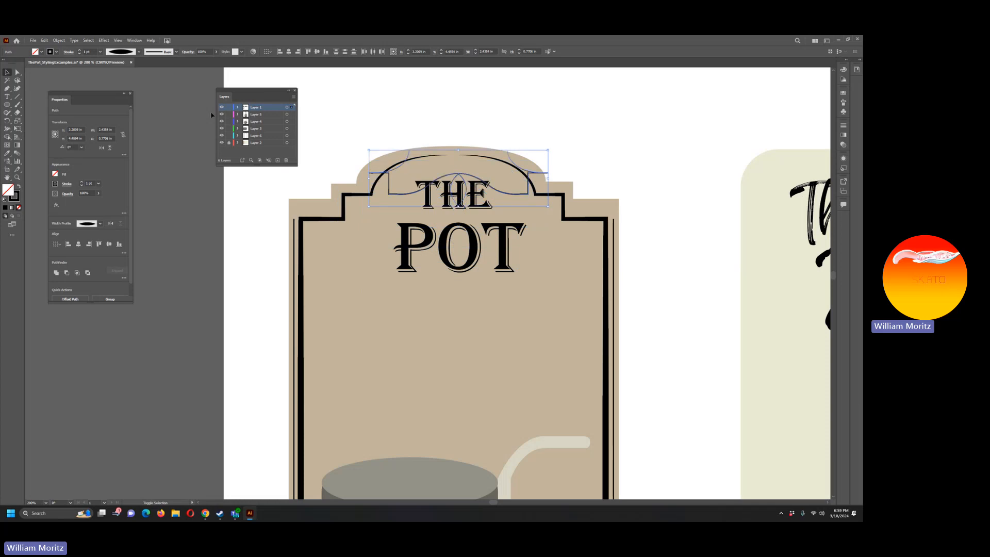
{"action": "key", "text": "Up"}
{"action": "key", "text": "Up"}
{"action": "key", "text": "Up"}
{"action": "key", "text": "Up"}
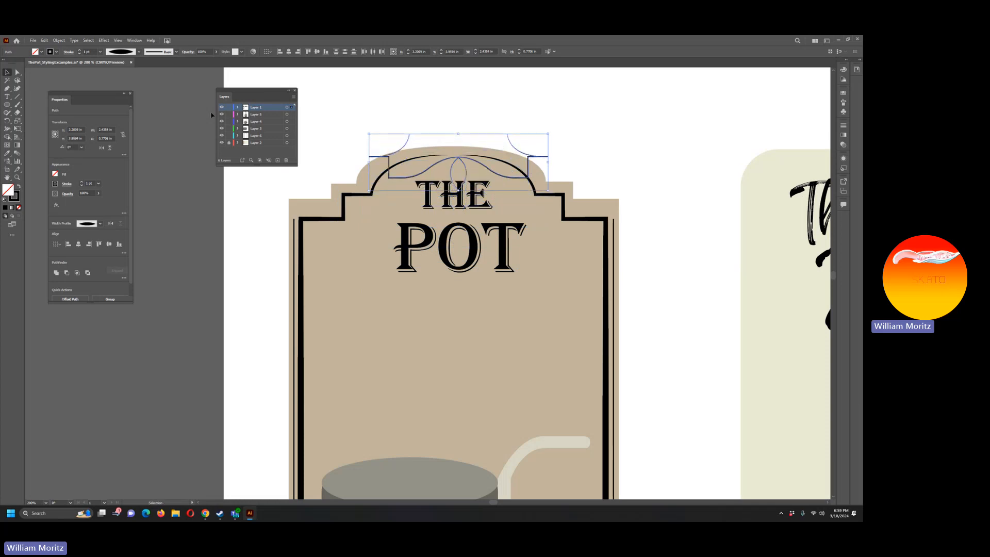
{"action": "key", "text": "Left"}
{"action": "key", "text": "Left"}
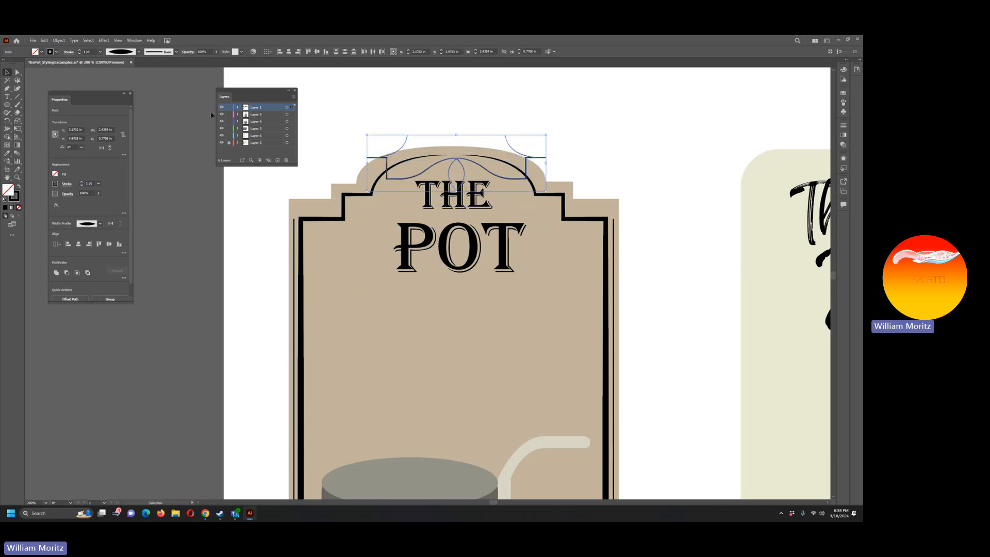
{"action": "key", "text": "Left"}
{"action": "key", "text": "Down"}
{"action": "key", "text": "Down"}
{"action": "key", "text": "Left"}
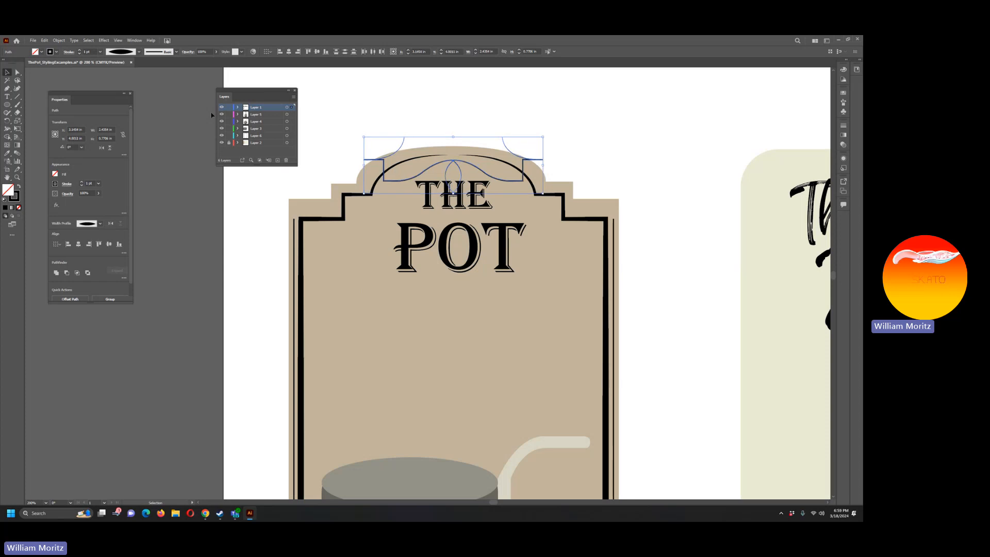
{"action": "key", "text": "Left"}
{"action": "key", "text": "Left"}
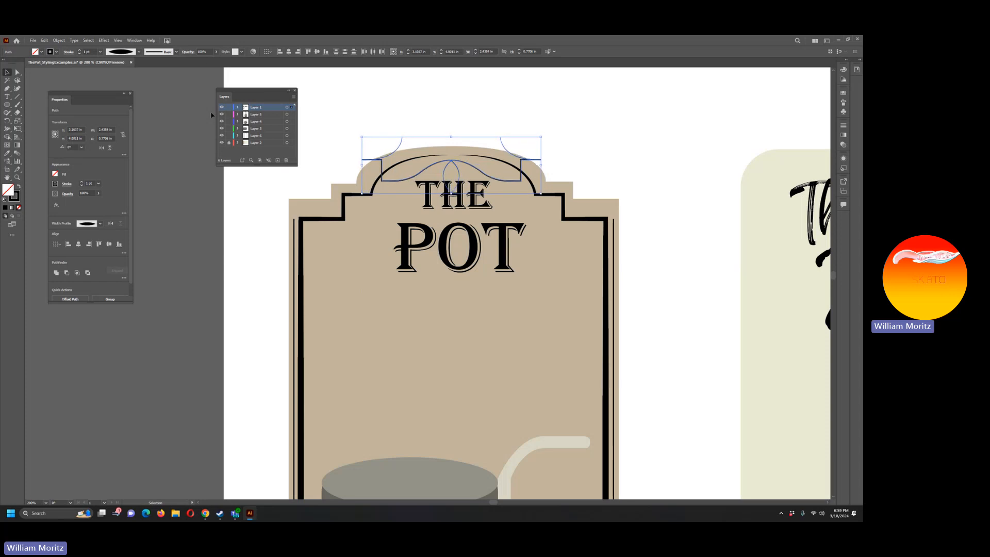
Step: Remove the curl and stepped corner from the ornament's left half, leaving only its wavy line
{"action": "key", "text": "a"}
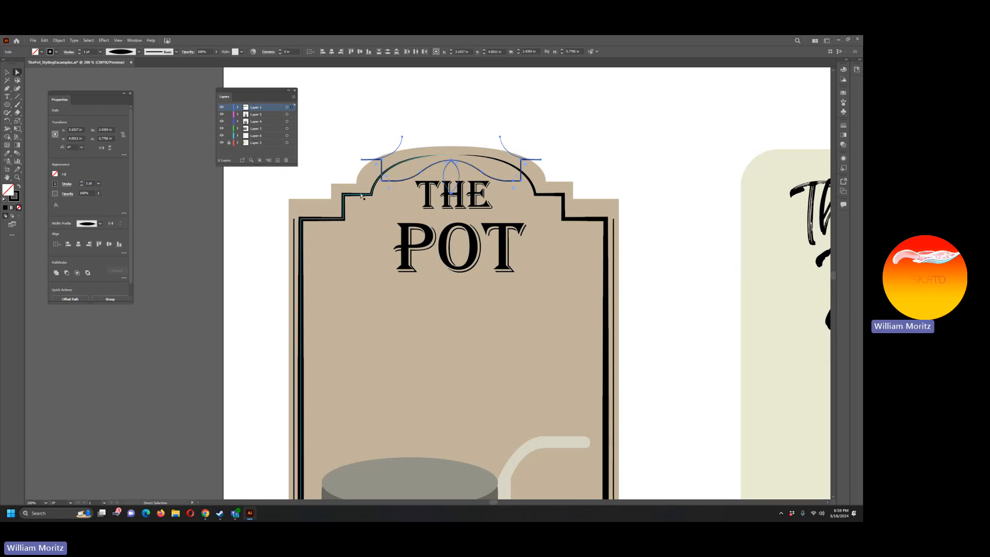
{"action": "left_click", "coordinate": [403, 137]}
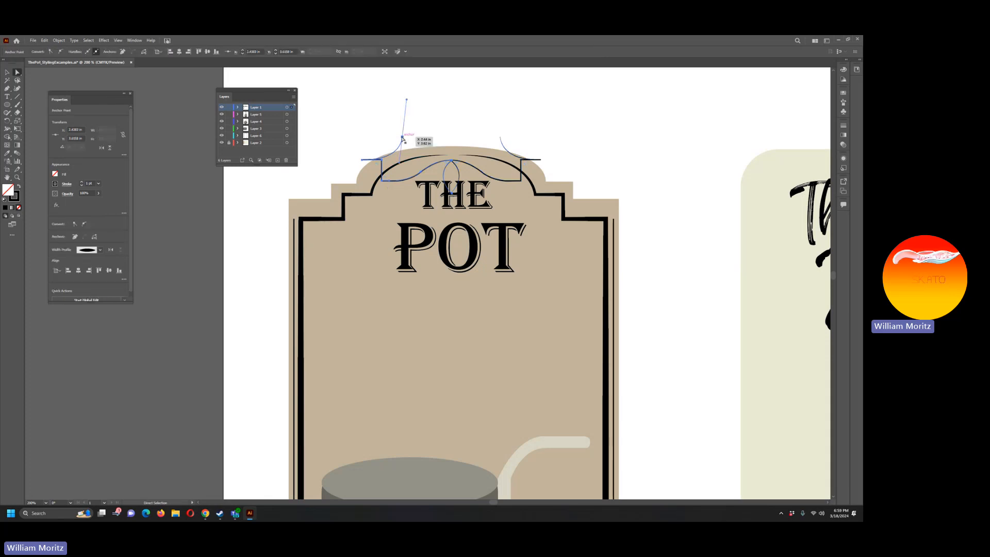
{"action": "key", "text": "Delete"}
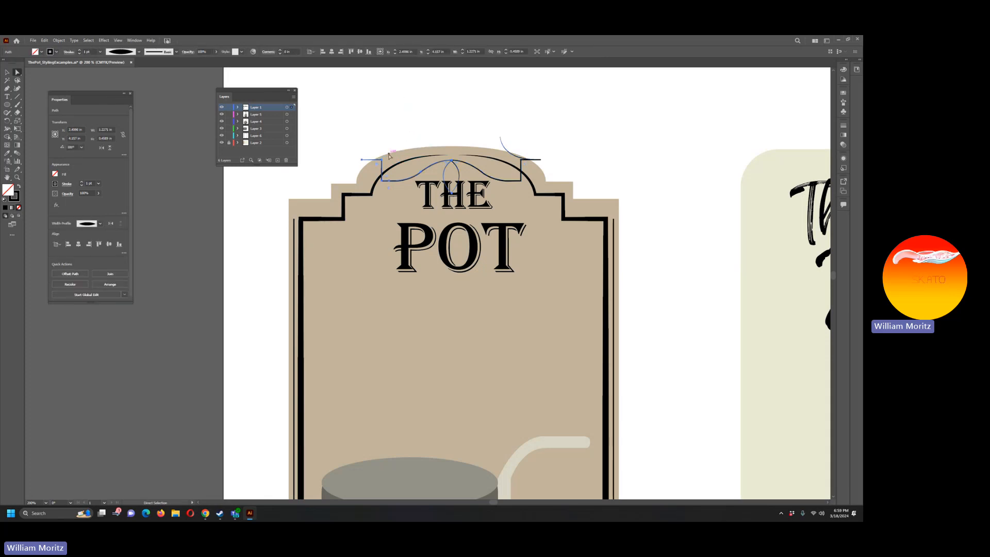
{"action": "left_click_drag", "start_coordinate": [361, 159], "coordinate": [380, 162]}
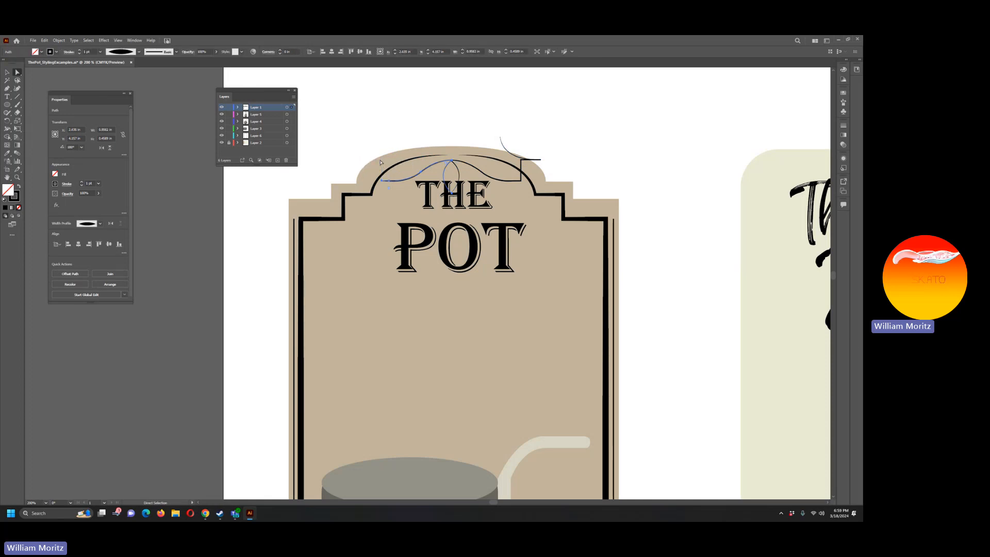
Step: Delete the curl and stepped-corner anchors from the ornament's right half to match the trimmed left half
{"action": "left_click", "coordinate": [500, 137]}
{"action": "key", "text": "Delete"}
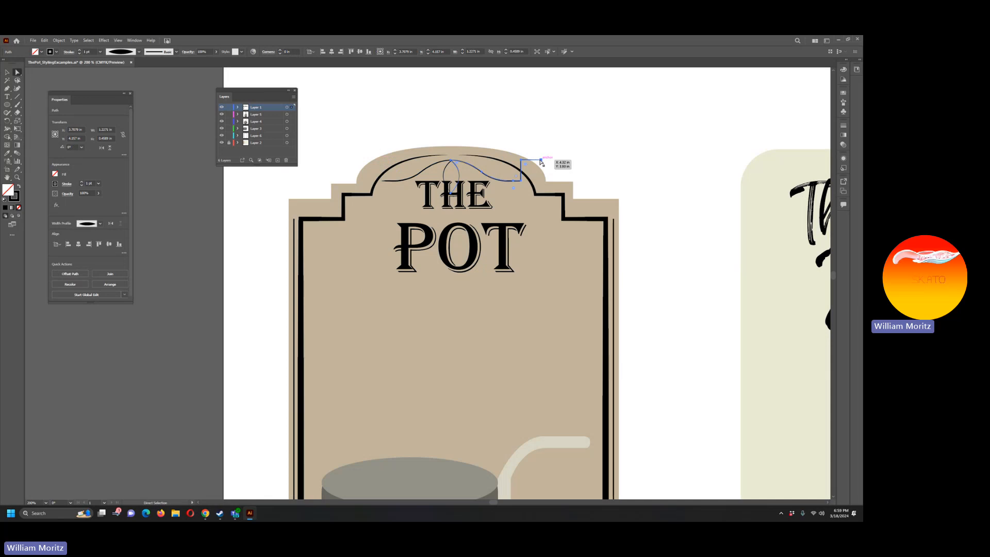
{"action": "left_click", "coordinate": [541, 160]}
{"action": "key", "text": "Delete"}
{"action": "left_click", "coordinate": [521, 161]}
{"action": "key", "text": "Delete"}
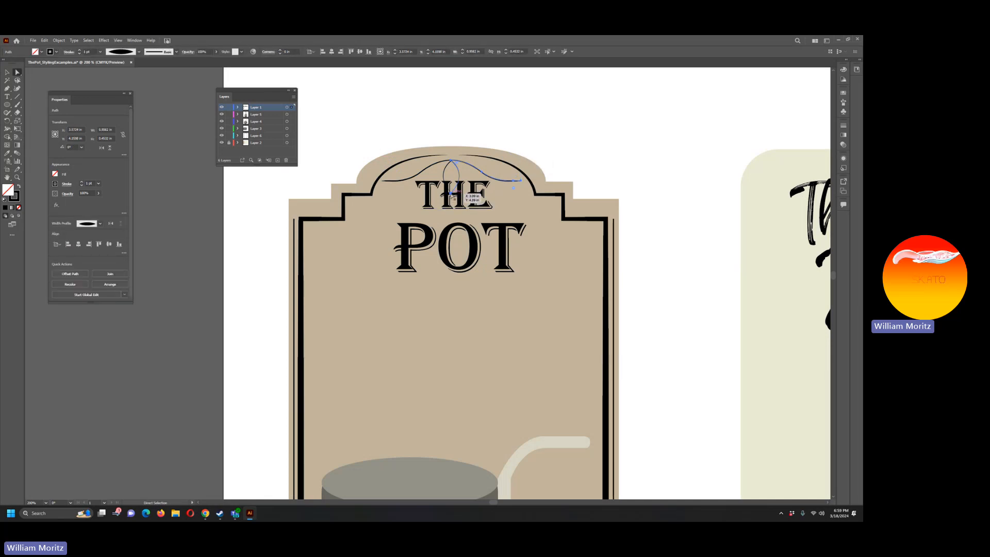
Step: Raise the lower anchors of the ornament's central leaf, shortening it to sit above the word THE
{"action": "left_click_drag", "start_coordinate": [452, 193], "coordinate": [452, 175]}
{"action": "key", "text": "ctrl+z"}
{"action": "left_click", "coordinate": [452, 195]}
{"action": "left_click", "coordinate": [453, 195]}
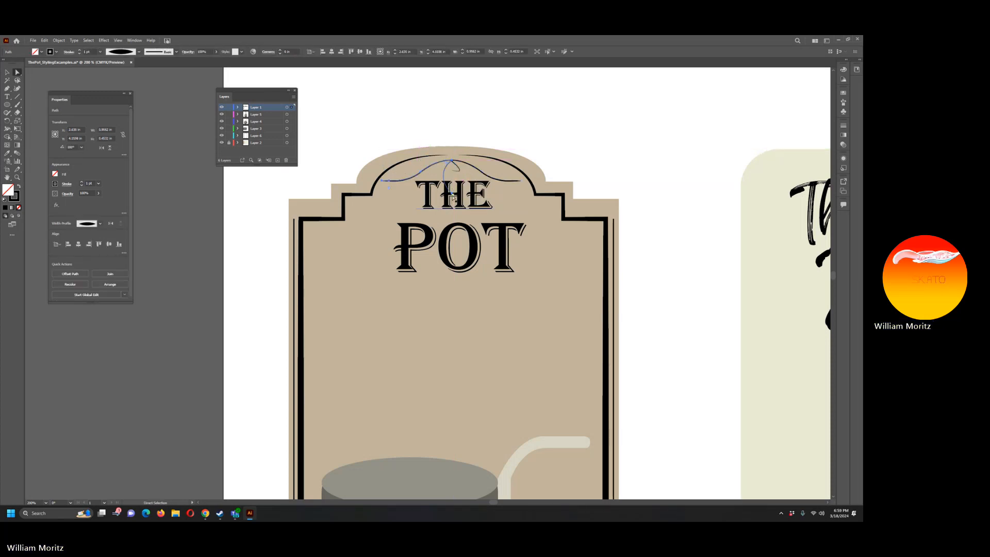
{"action": "left_click_drag", "start_coordinate": [453, 198], "coordinate": [452, 173]}
{"action": "left_click", "coordinate": [452, 101]}
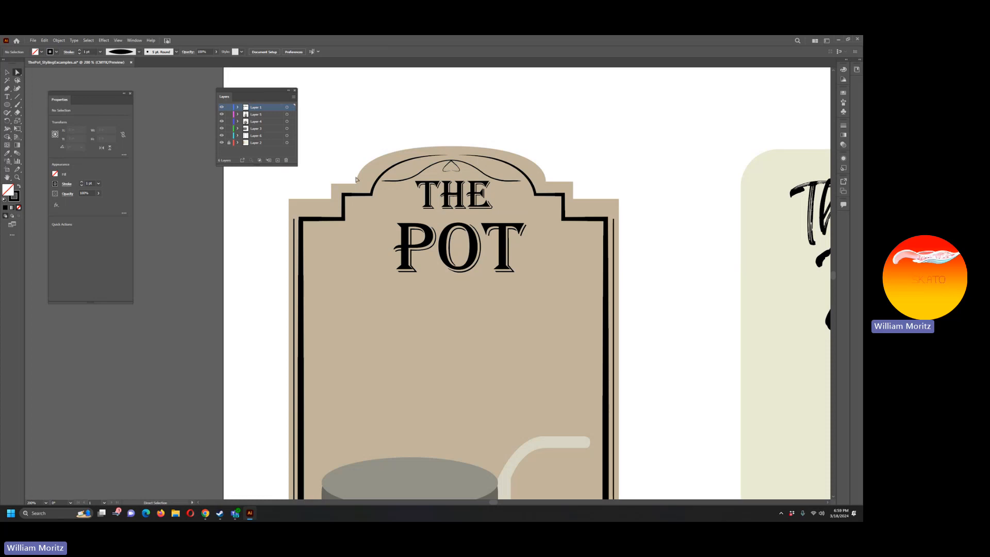
Step: Nudge the trimmed top ornament slightly right to centre it beneath the arch
{"action": "left_click", "coordinate": [7, 72]}
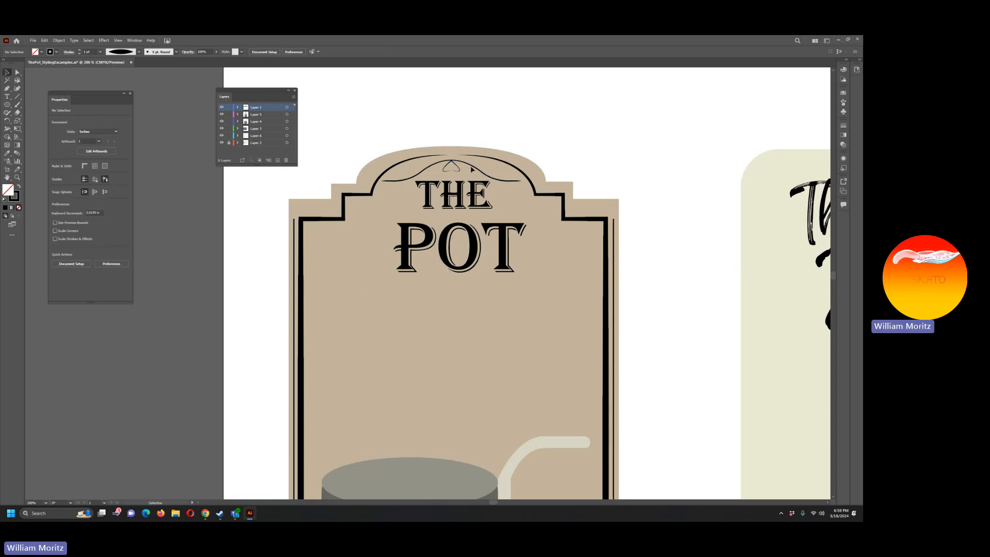
{"action": "left_click", "coordinate": [426, 171]}
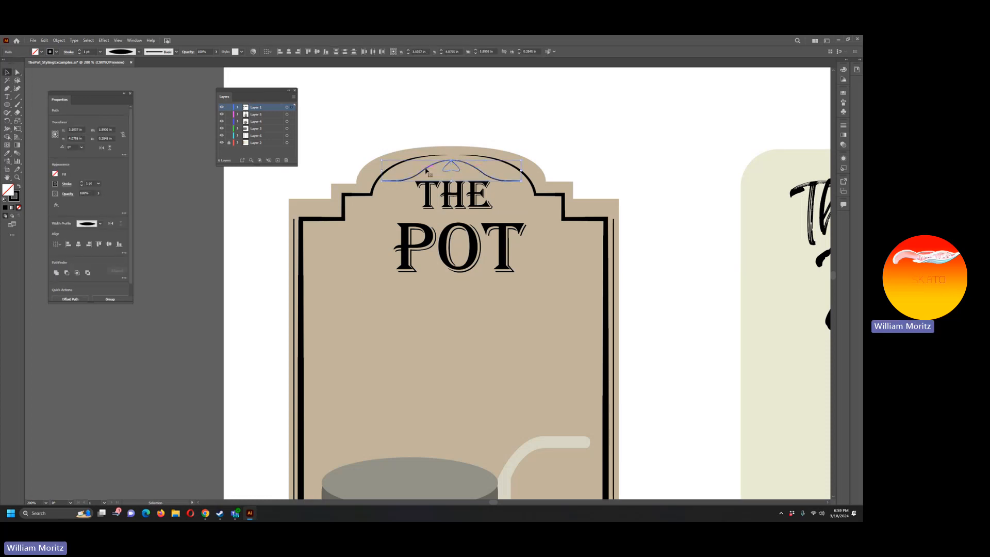
{"action": "key", "text": "Right"}
{"action": "key", "text": "Right"}
{"action": "key", "text": "Right"}
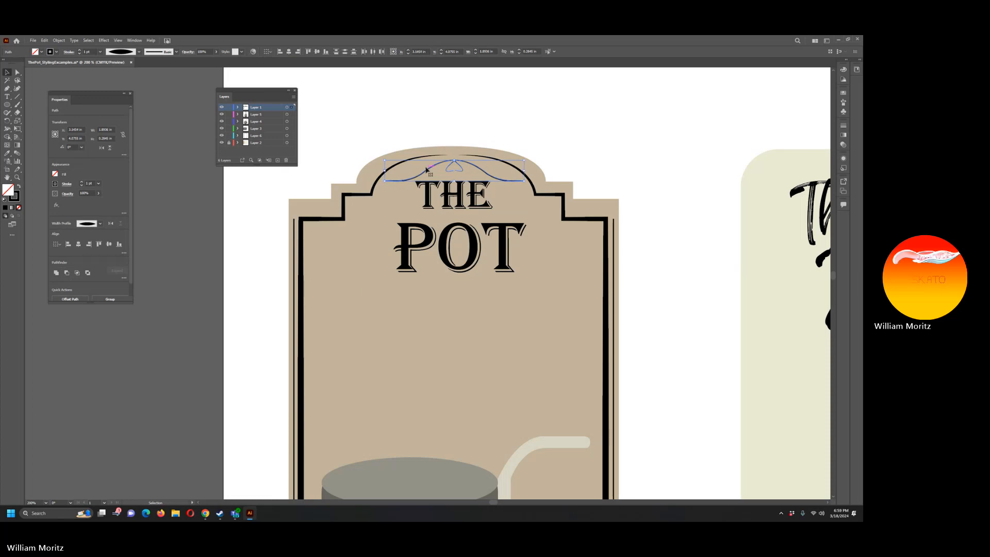
{"action": "left_click", "coordinate": [444, 126]}
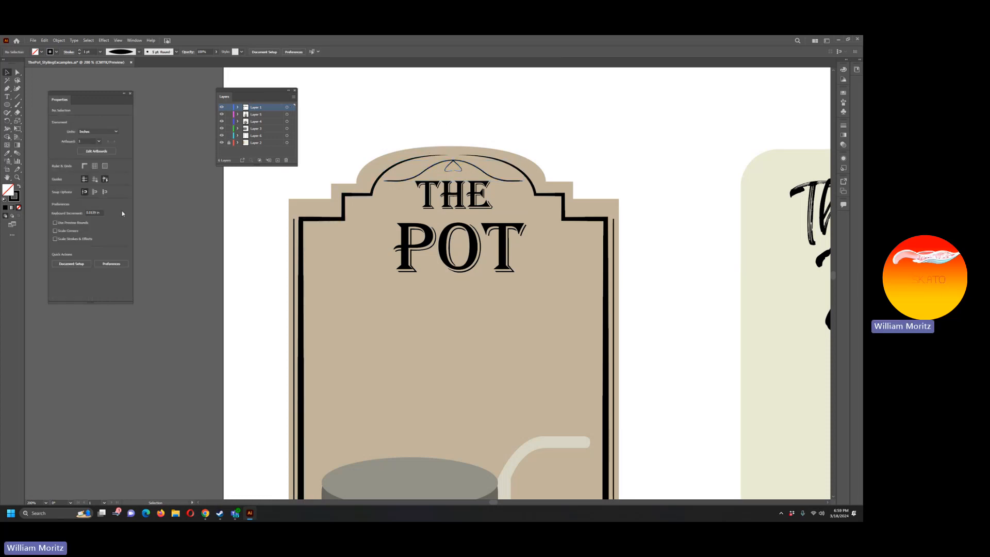
Step: Review the new top ornament in the context of the whole left label
{"action": "left_click", "coordinate": [17, 178]}
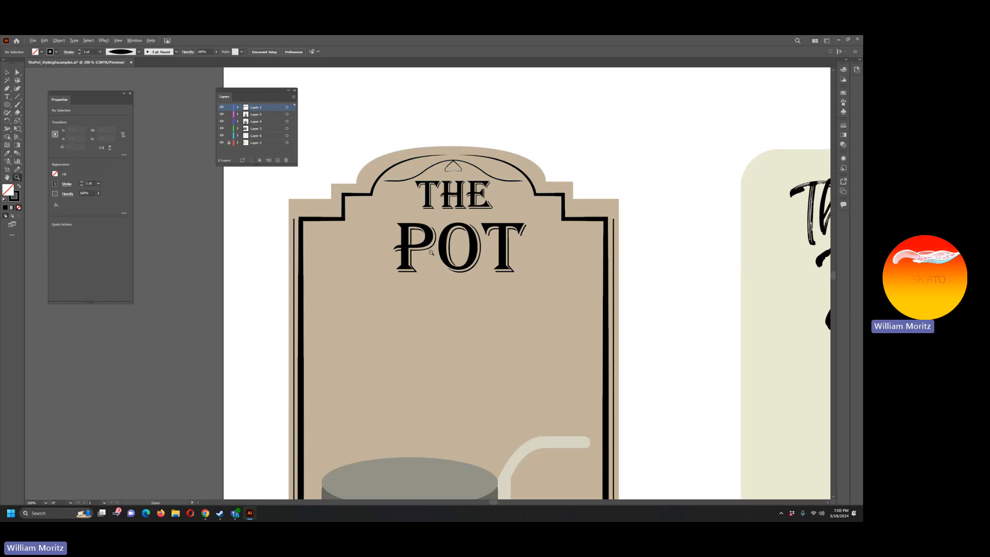
{"action": "left_click", "coordinate": [427, 252], "text": "alt"}
{"action": "left_click", "coordinate": [401, 280], "text": "alt"}
{"action": "scroll", "coordinate": [413, 286], "scroll_direction": "down", "scroll_amount": 3}
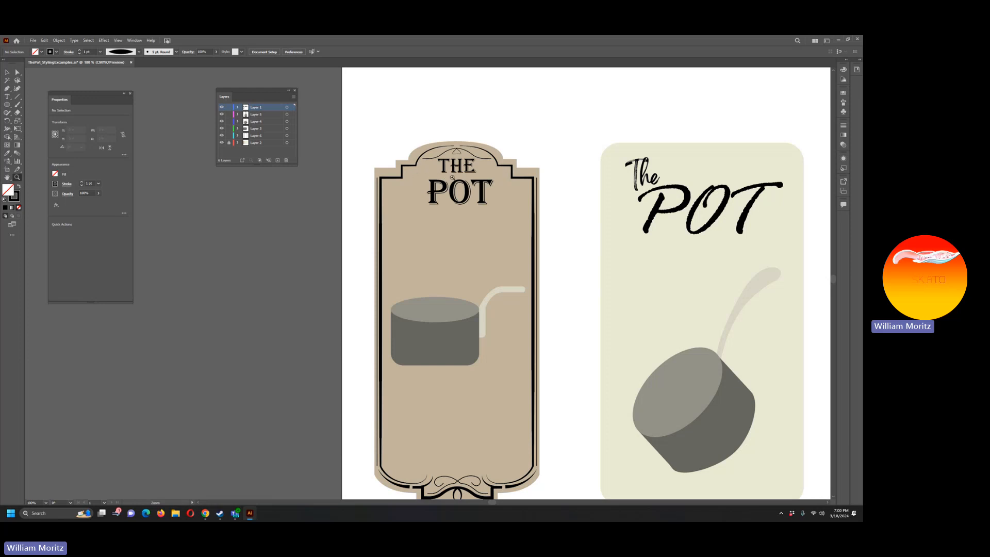
Step: Draw a stepped flourish with the Pen tool inside the left label's upper-left border, curving from beneath THE to a tail down the side
{"action": "left_click", "coordinate": [488, 177]}
{"action": "scroll", "coordinate": [232, 180], "scroll_direction": "down", "scroll_amount": 1}
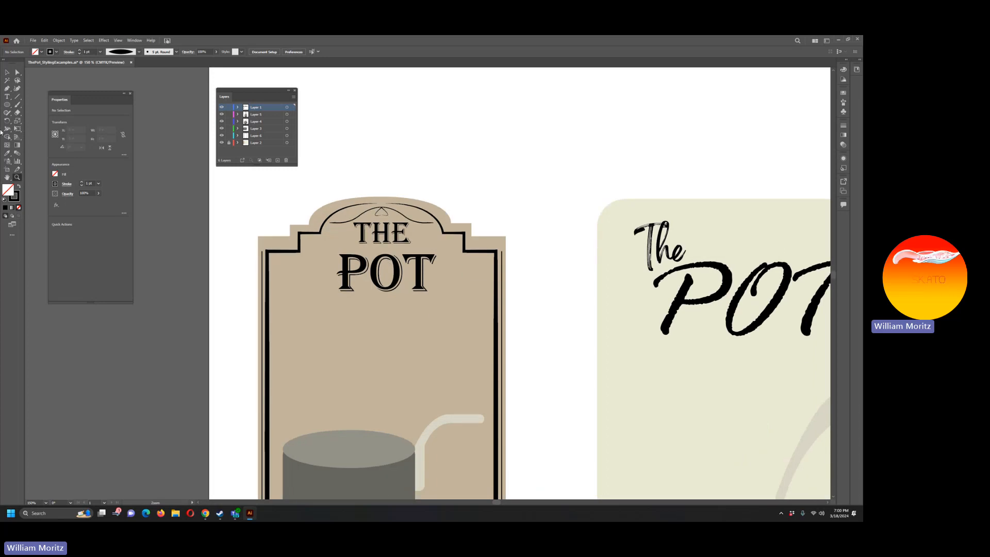
{"action": "left_click", "coordinate": [7, 88]}
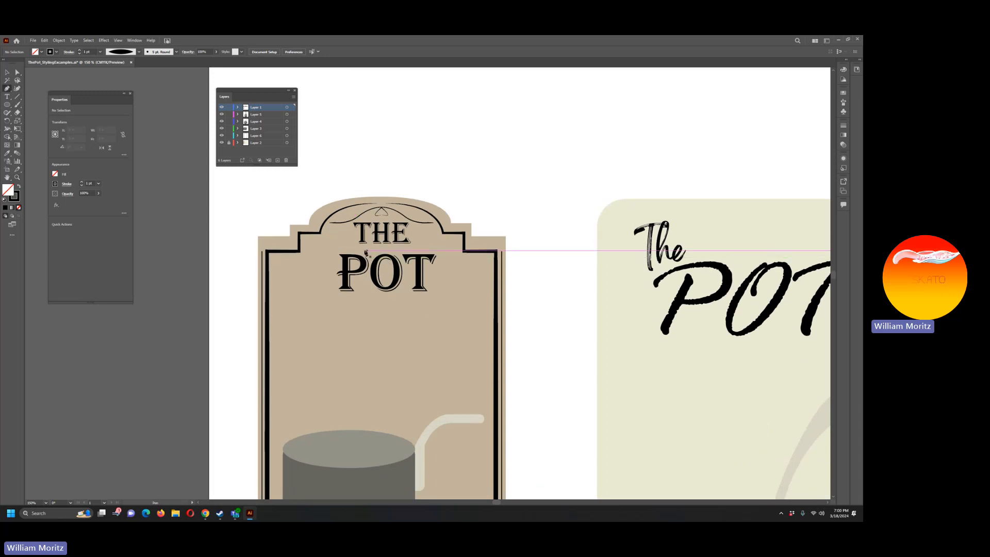
{"action": "left_click", "coordinate": [361, 252]}
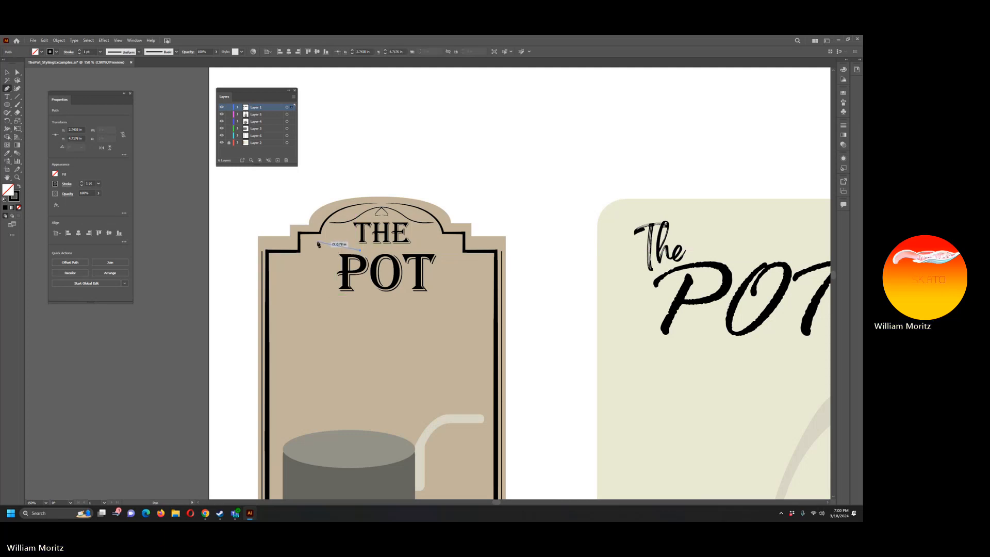
{"action": "left_click_drag", "start_coordinate": [317, 242], "coordinate": [299, 227]}
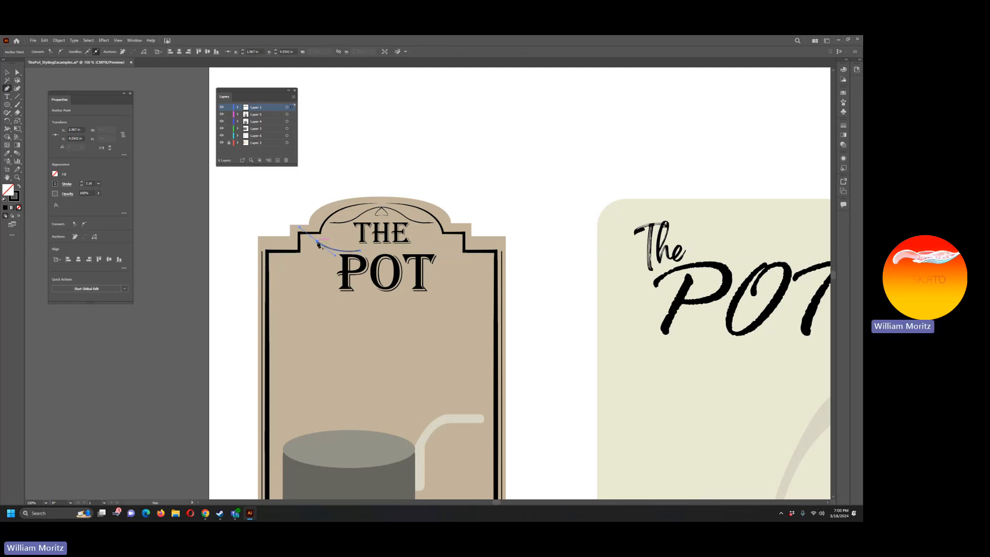
{"action": "left_click", "coordinate": [317, 242]}
{"action": "left_click", "coordinate": [308, 242]}
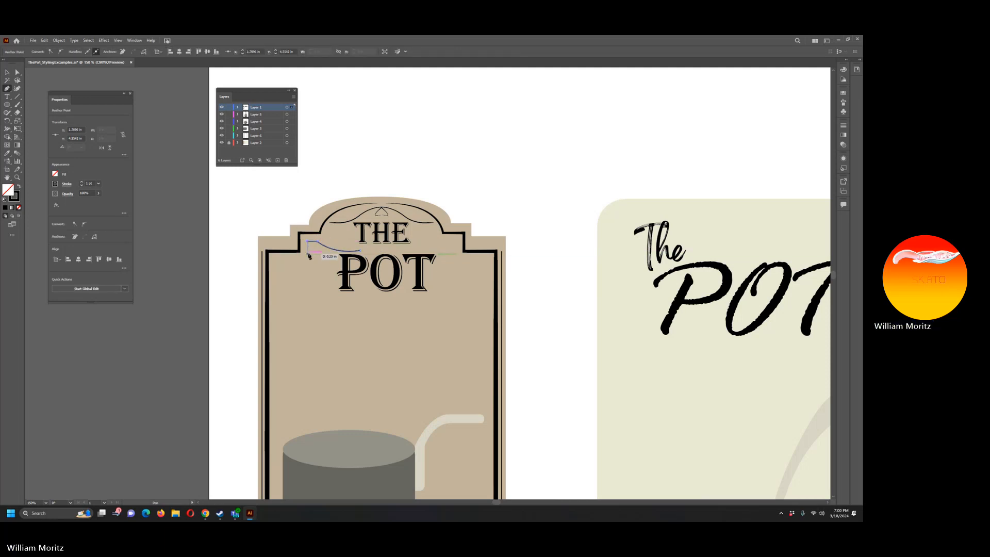
{"action": "left_click", "coordinate": [275, 257]}
{"action": "left_click_drag", "start_coordinate": [281, 278], "coordinate": [279, 287]}
{"action": "left_click", "coordinate": [275, 295]}
{"action": "left_click_drag", "start_coordinate": [275, 304], "coordinate": [277, 309]}
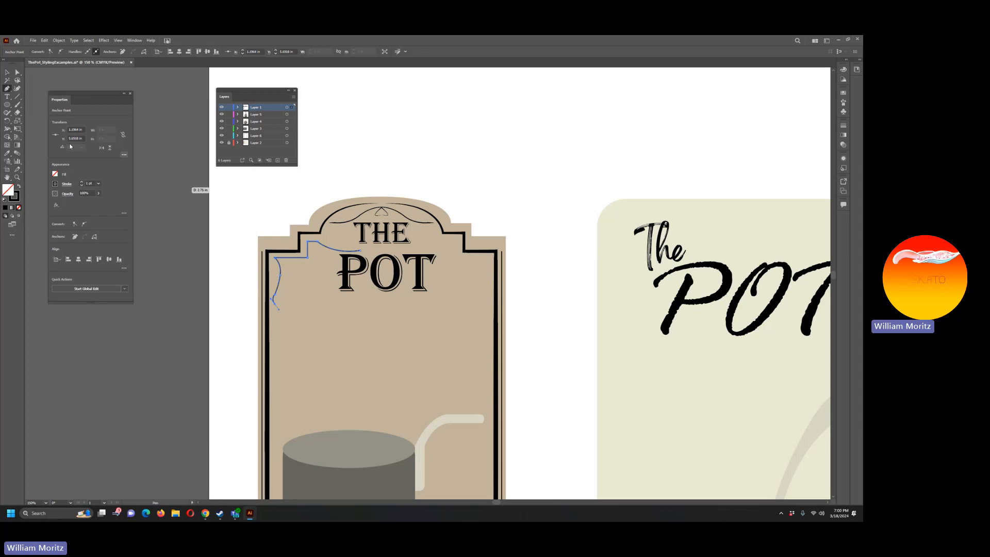
Step: Copy the border's stroke style onto the new corner flourish, apply the lens-shaped width profile, and set its weight to 3 pt
{"action": "key", "text": "i"}
{"action": "left_click", "coordinate": [323, 228]}
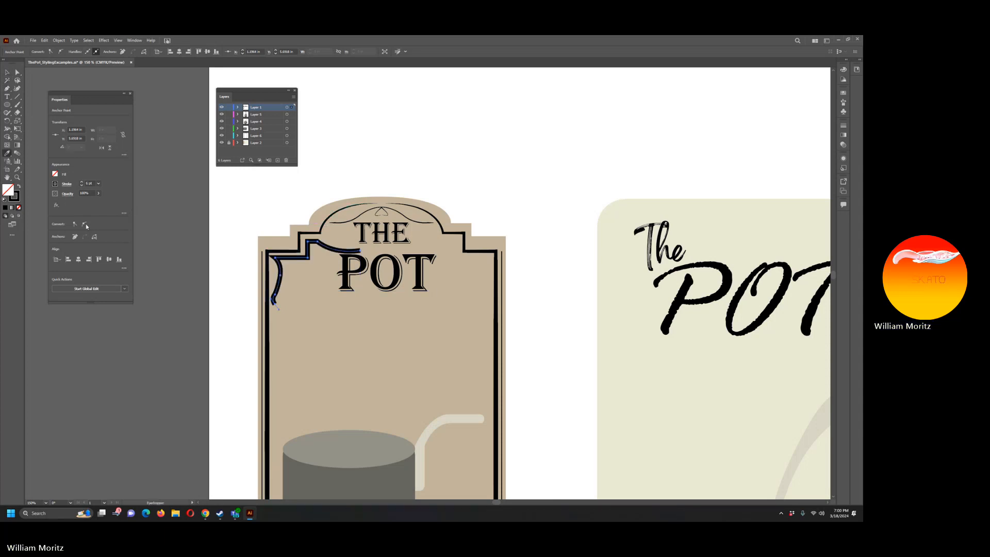
{"action": "left_click", "coordinate": [71, 187]}
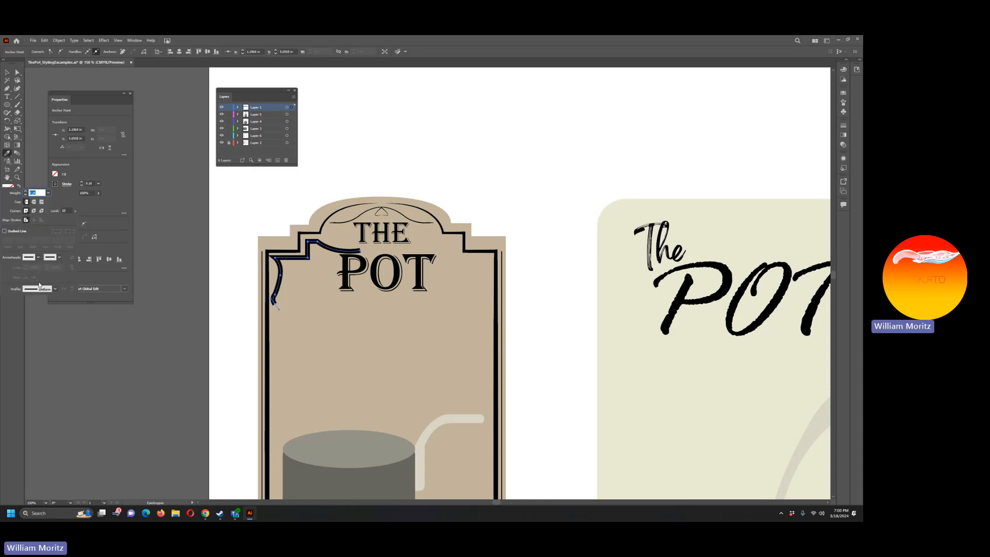
{"action": "left_click", "coordinate": [55, 292]}
{"action": "left_click", "coordinate": [39, 328]}
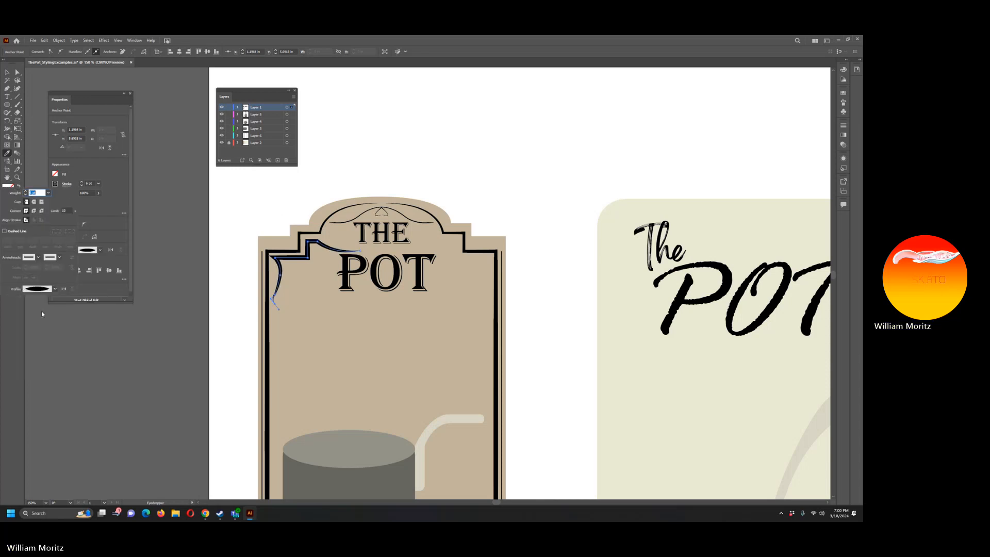
{"action": "left_click", "coordinate": [95, 202]}
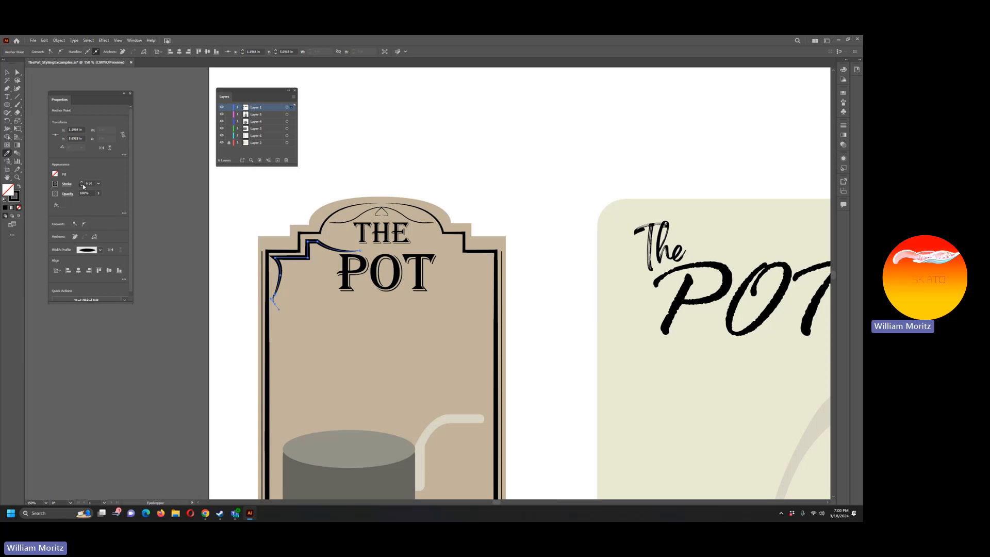
{"action": "left_click", "coordinate": [83, 186]}
{"action": "left_click", "coordinate": [82, 185]}
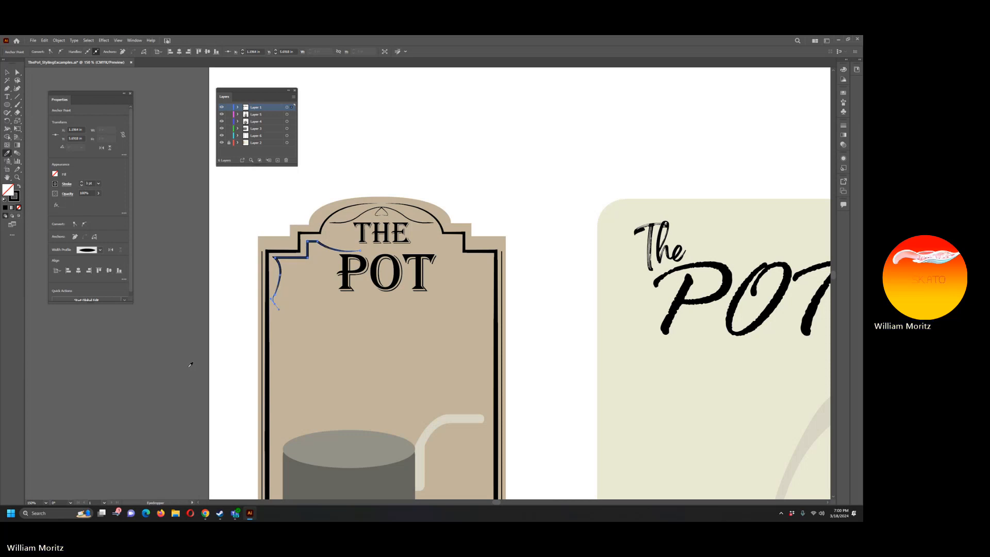
{"action": "key", "text": "v"}
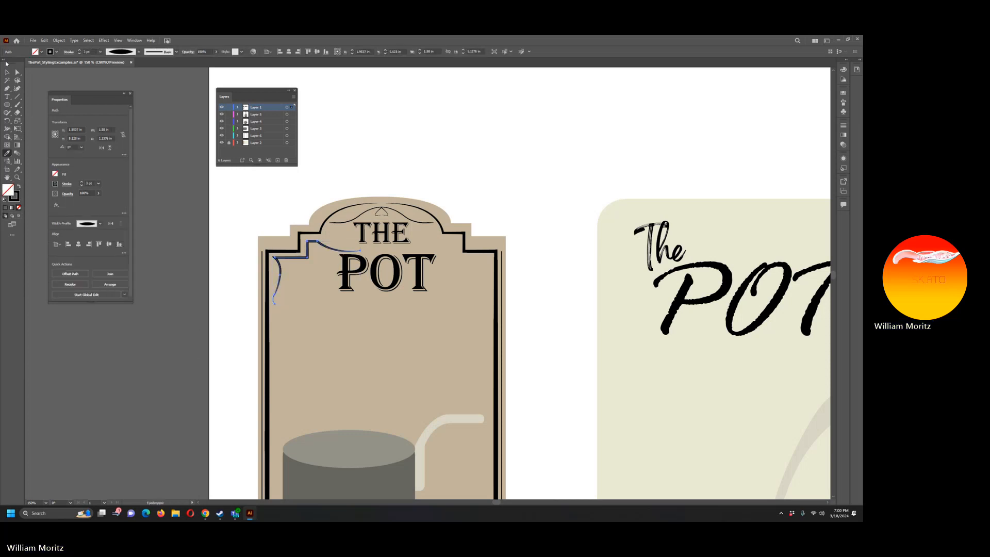
{"action": "key", "text": "v"}
{"action": "left_click", "coordinate": [188, 234]}
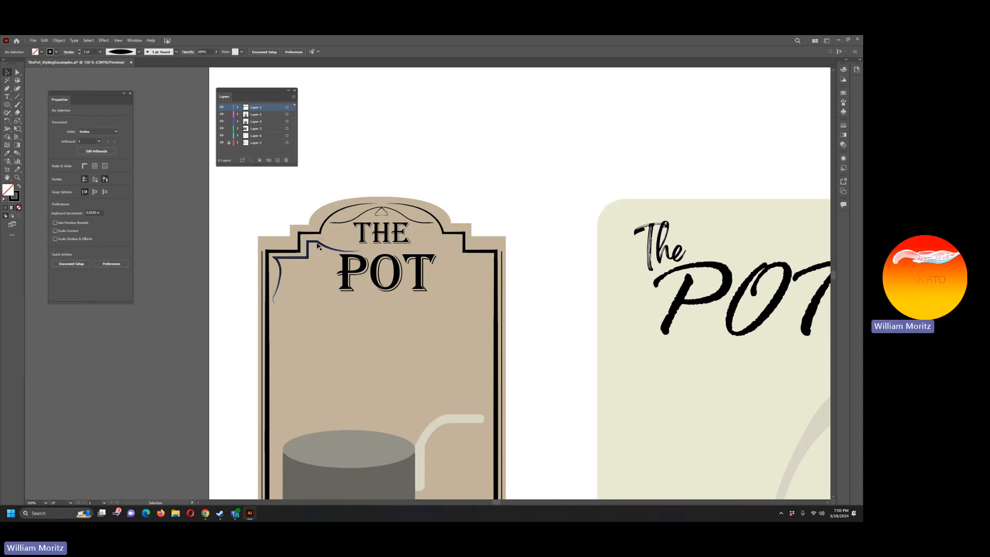
Step: Make a horizontally mirrored copy of the corner flourish
{"action": "left_click", "coordinate": [328, 248]}
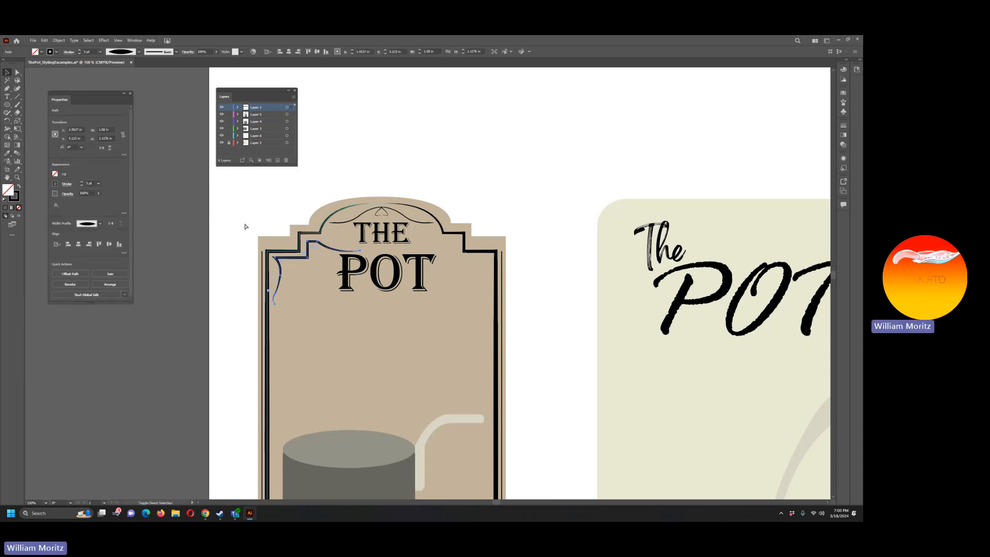
{"action": "left_click", "coordinate": [59, 41]}
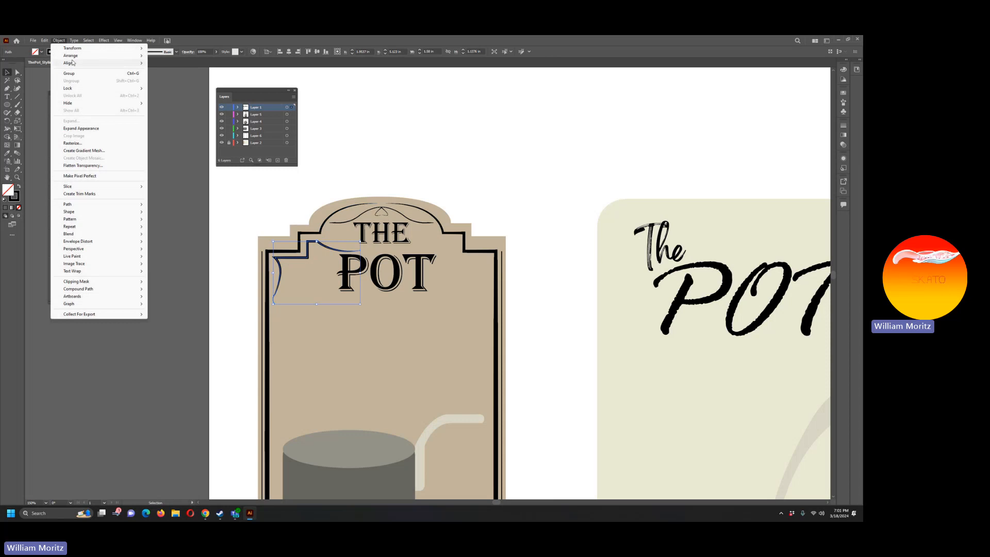
{"action": "mouse_move", "coordinate": [77, 48]}
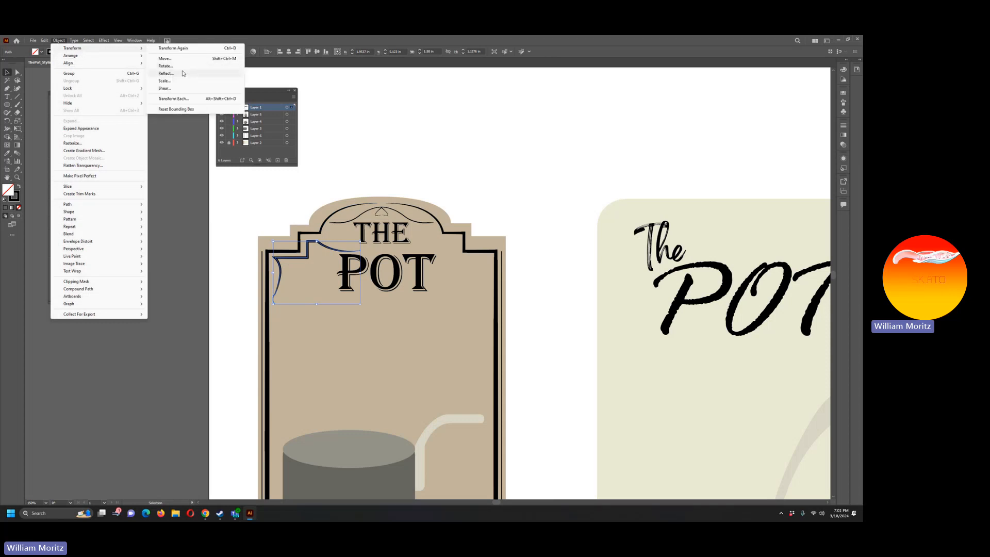
{"action": "left_click", "coordinate": [184, 74]}
{"action": "key", "text": "Return"}
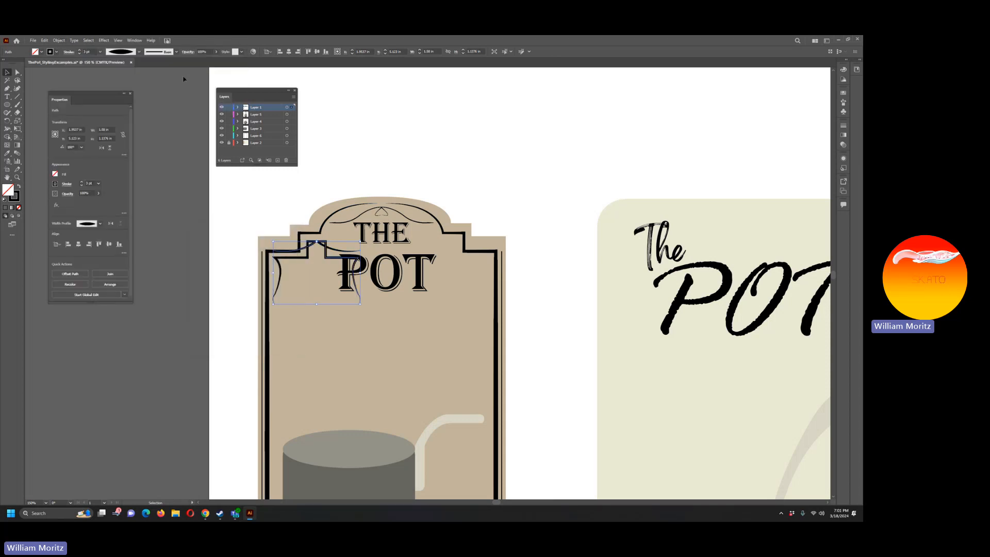
Step: Move the mirrored flourish into the label's upper-right corner and lower both flourishes slightly from the border
{"action": "key", "text": "shift+Right"}
{"action": "key", "text": "shift+Right"}
{"action": "key", "text": "shift+Right"}
{"action": "key", "text": "shift+Right"}
{"action": "key", "text": "shift+Right"}
{"action": "key", "text": "shift+Right"}
{"action": "key", "text": "shift+Right"}
{"action": "key", "text": "shift+Right"}
{"action": "key", "text": "shift+Right"}
{"action": "key", "text": "shift+Right"}
{"action": "key", "text": "shift+Right"}
{"action": "key", "text": "shift+Right"}
{"action": "key", "text": "shift+Right"}
{"action": "key", "text": "shift+Right"}
{"action": "key", "text": "shift+Right"}
{"action": "key", "text": "shift+Right"}
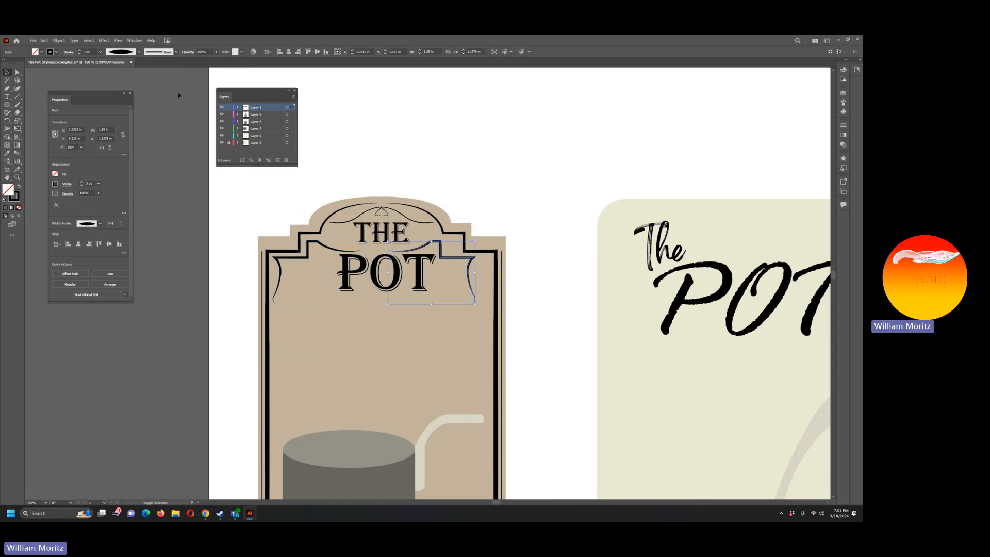
{"action": "key", "text": "shift+Right"}
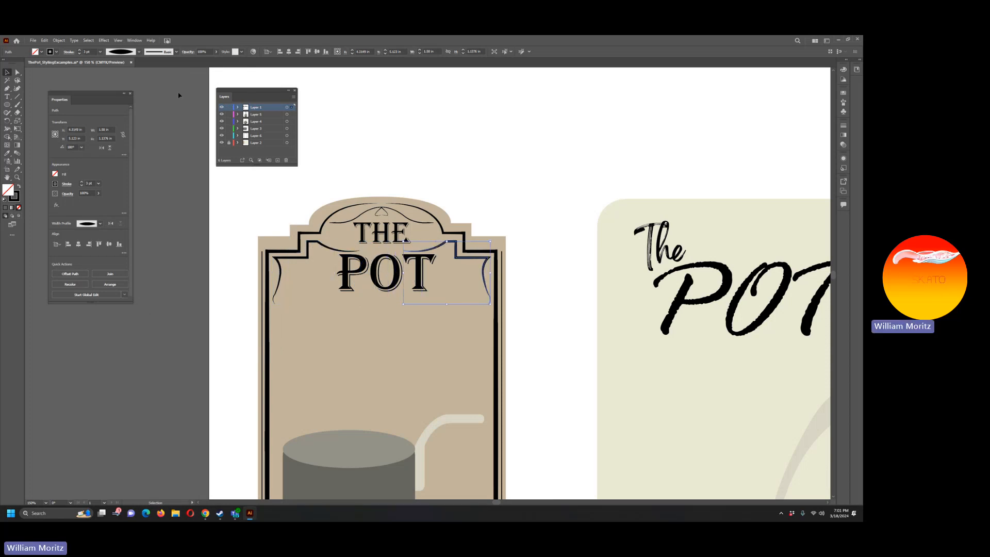
{"action": "key", "text": "Left"}
{"action": "key", "text": "Down"}
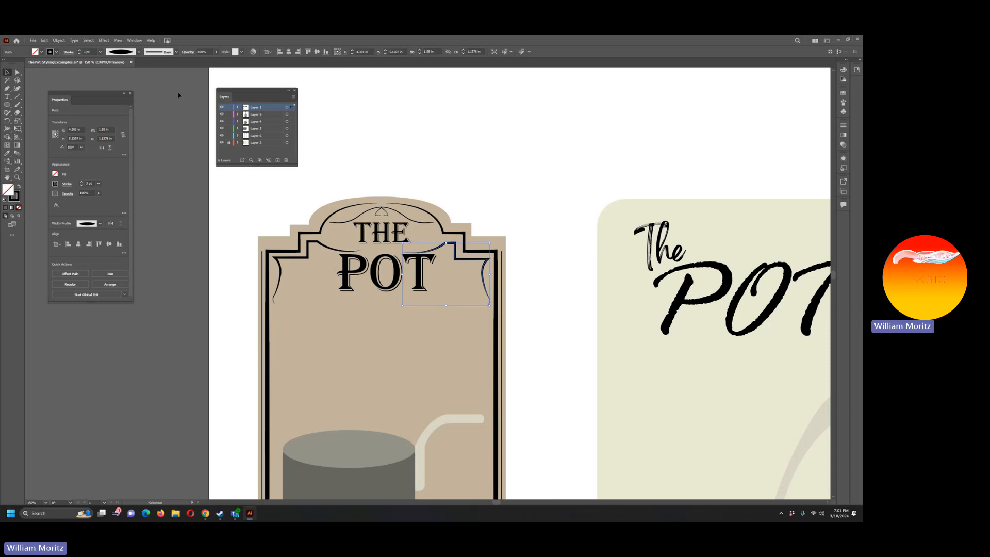
{"action": "left_click", "coordinate": [300, 260]}
{"action": "key", "text": "Down"}
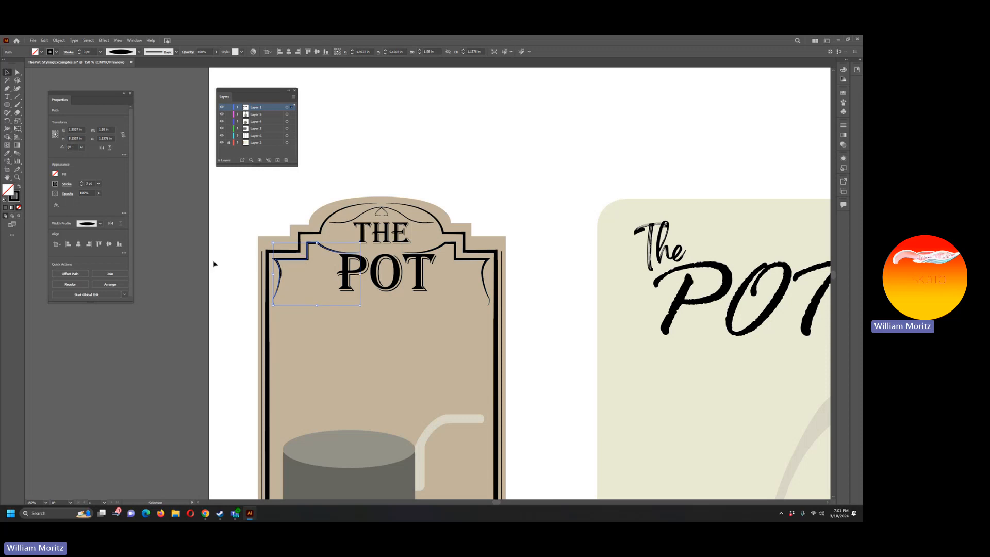
Step: Lower the words POT and THE slightly on the left label to fit around the flourishes
{"action": "left_click", "coordinate": [382, 283]}
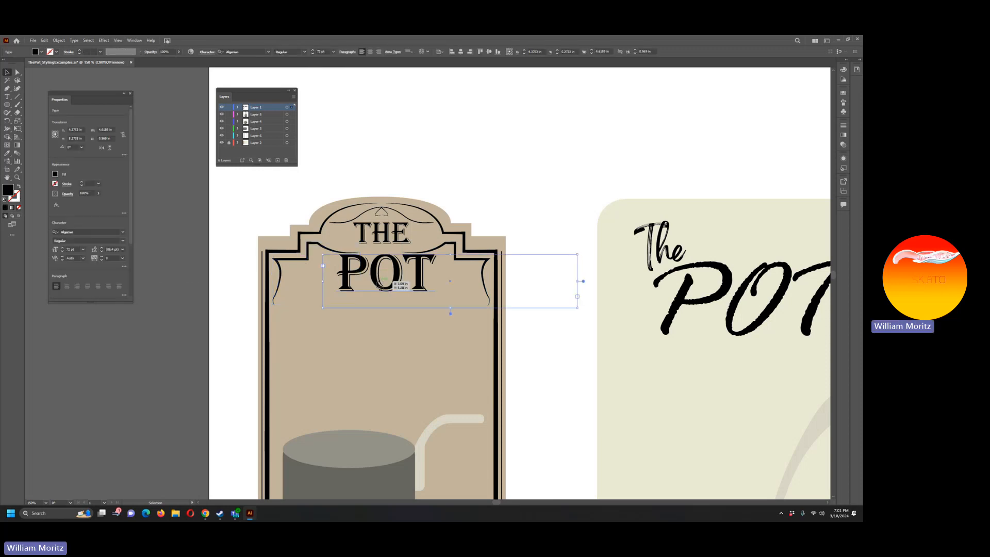
{"action": "key", "text": "shift+Down"}
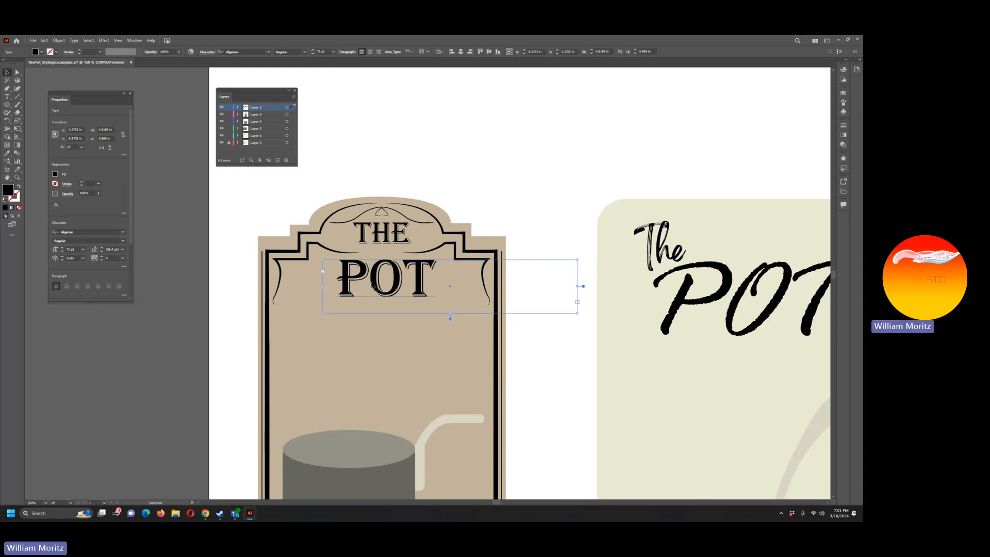
{"action": "left_click", "coordinate": [396, 241]}
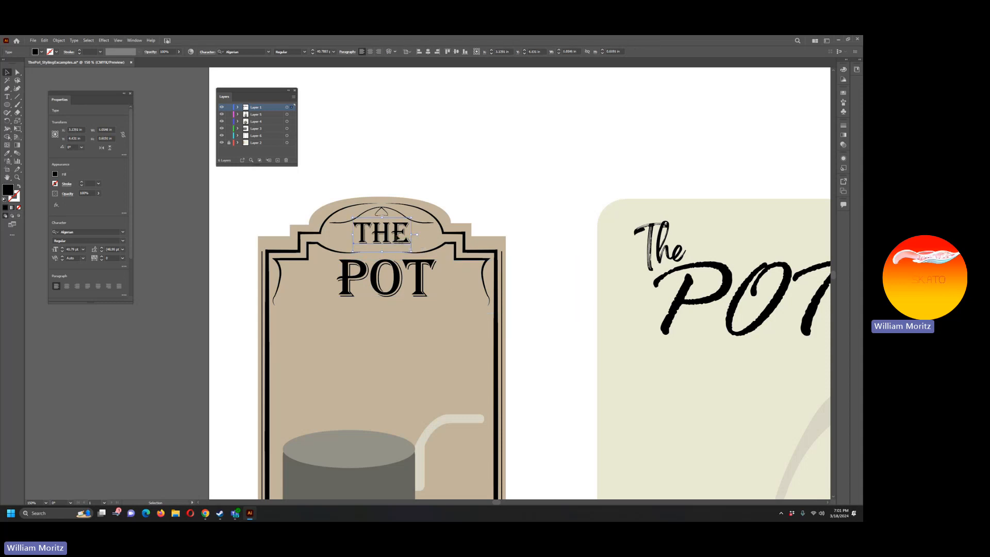
{"action": "left_click", "coordinate": [436, 174]}
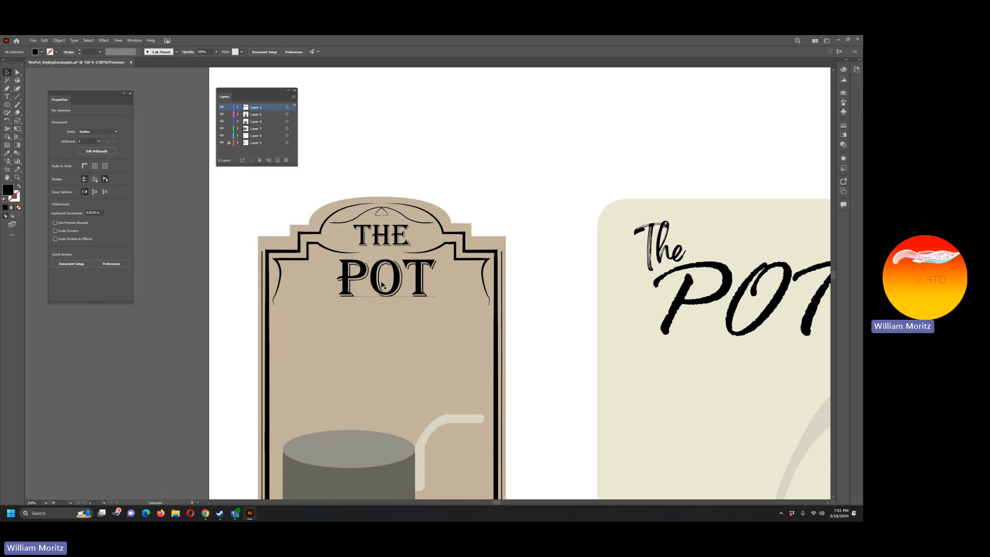
Step: Shift the word POT slightly left to centre it between the two corner flourishes
{"action": "left_click", "coordinate": [389, 282]}
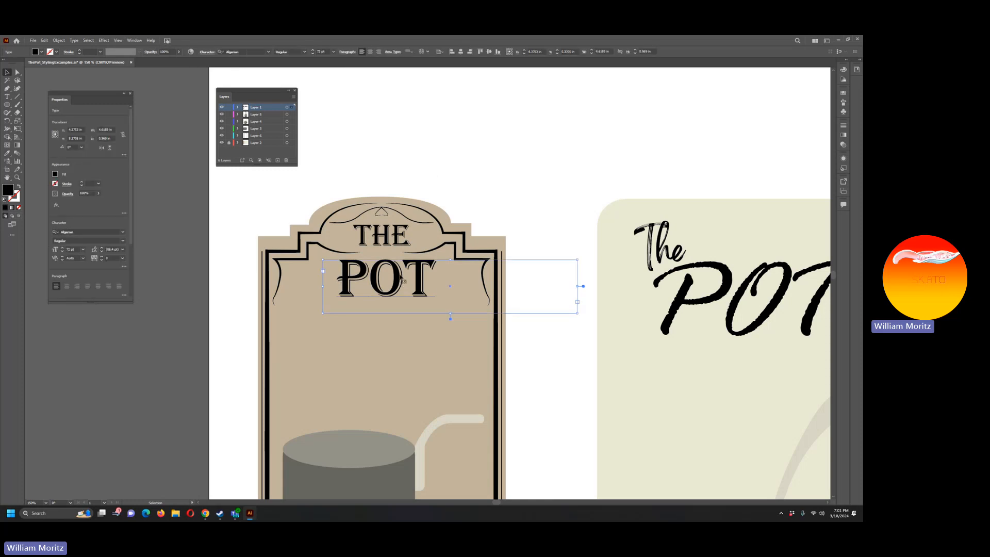
{"action": "left_click_drag", "start_coordinate": [401, 278], "coordinate": [400, 279]}
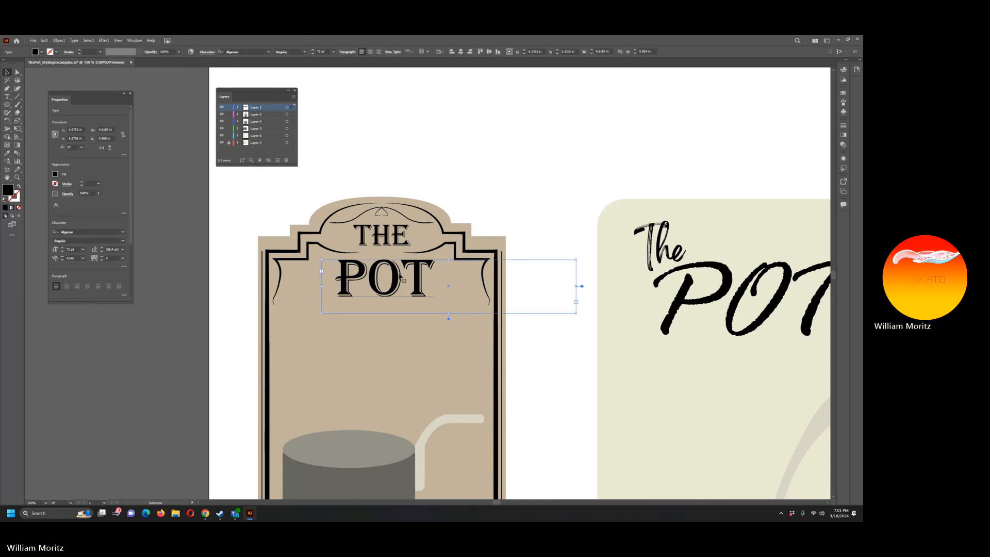
{"action": "left_click", "coordinate": [390, 167]}
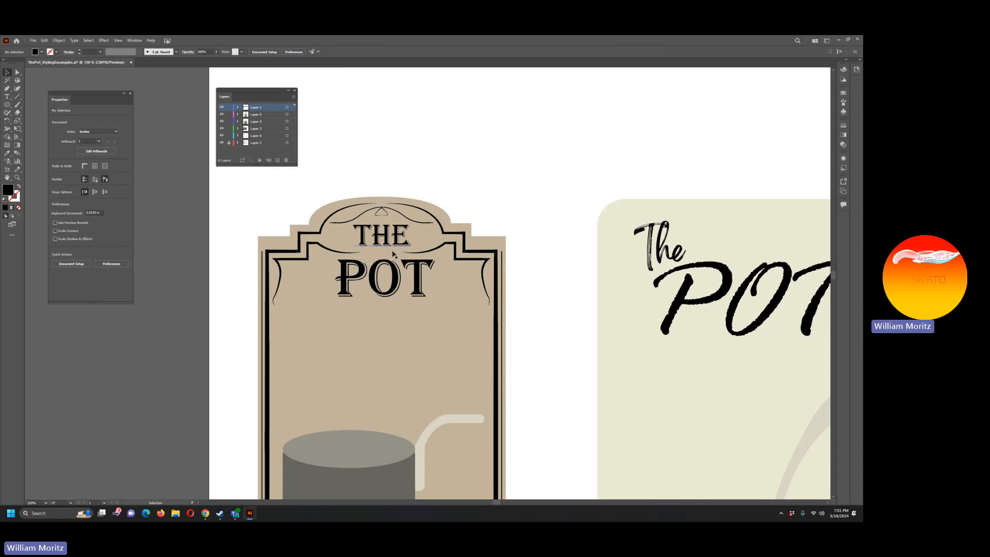
Step: Draw a horizontal line about 0.44 in long between the flourish tips, centred between THE and POT
{"action": "left_click", "coordinate": [17, 177]}
{"action": "left_click_drag", "start_coordinate": [246, 189], "coordinate": [379, 258]}
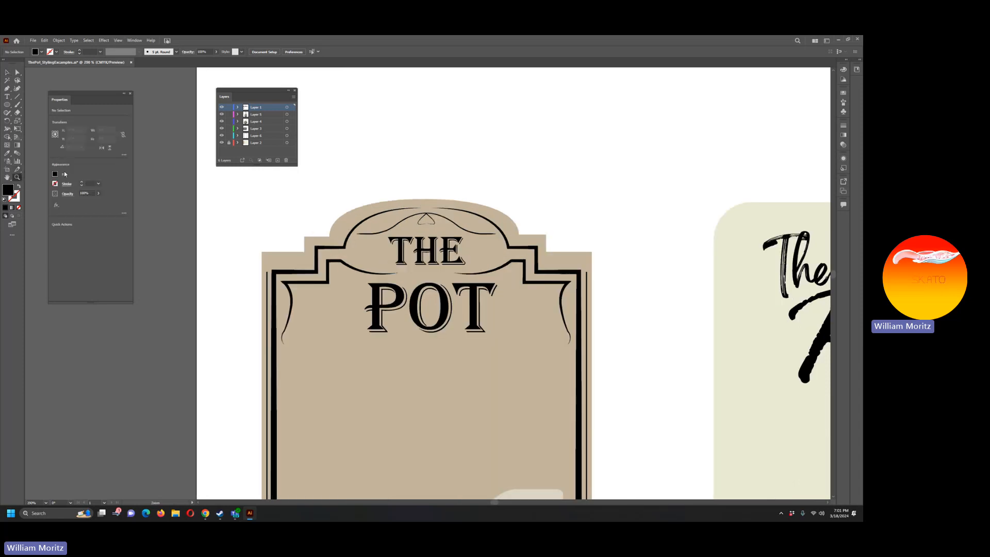
{"action": "left_click", "coordinate": [17, 96]}
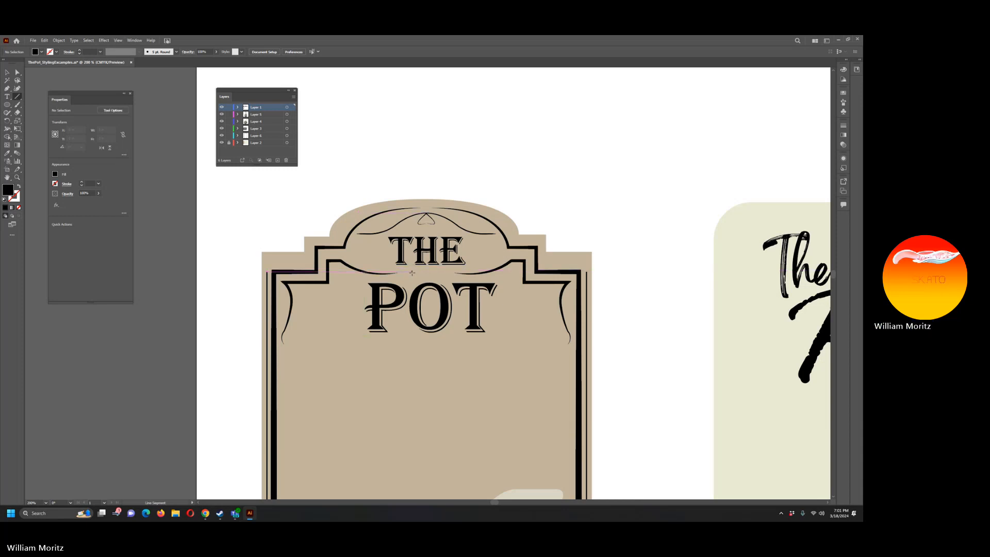
{"action": "left_click_drag", "start_coordinate": [411, 273], "coordinate": [445, 273]}
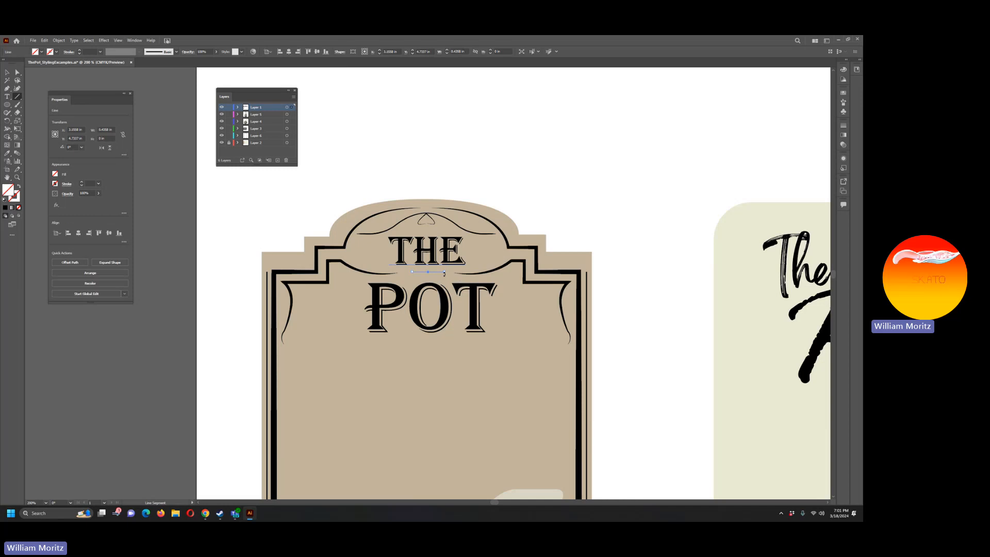
Step: Match the short line to the border's stroke style, reduce its weight to 3 pt, and fine-tune its height between the words
{"action": "key", "text": "i"}
{"action": "left_click", "coordinate": [539, 265]}
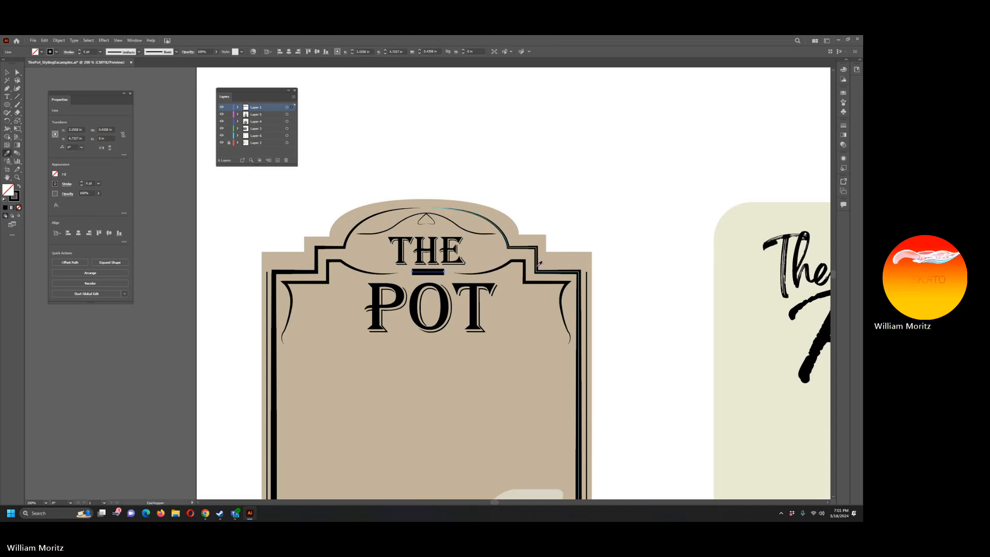
{"action": "left_click", "coordinate": [82, 186]}
{"action": "left_click", "coordinate": [82, 186]}
{"action": "left_click", "coordinate": [82, 186]}
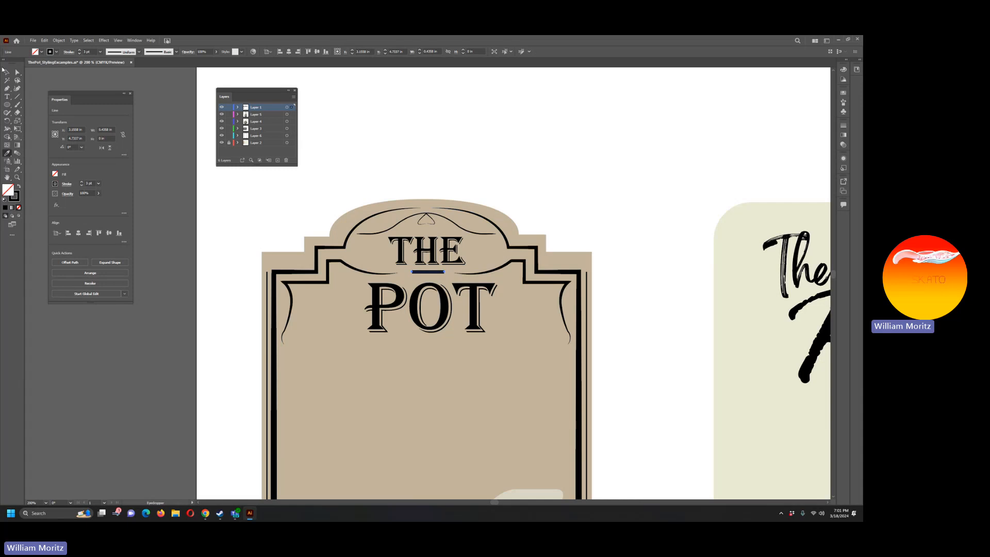
{"action": "left_click", "coordinate": [7, 71]}
{"action": "left_click", "coordinate": [171, 115]}
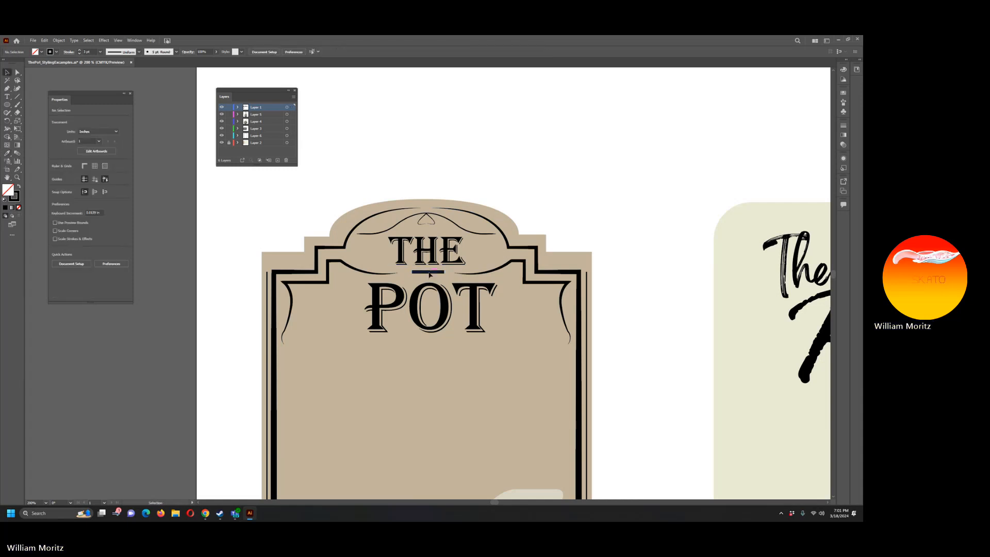
{"action": "left_click", "coordinate": [429, 273]}
{"action": "key", "text": "Down"}
{"action": "key", "text": "Up"}
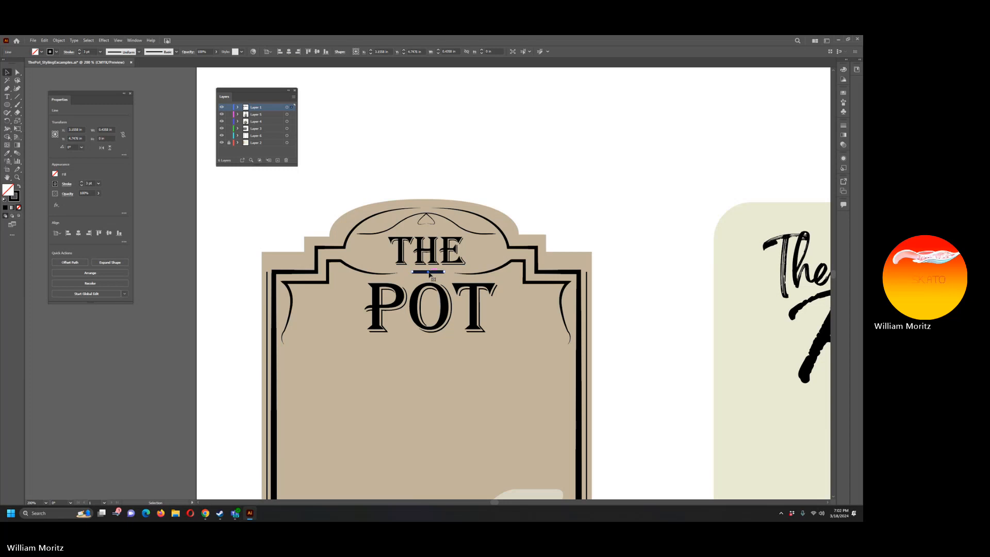
Step: Duplicate the short divider line in place and move the copy straight down beneath the word POT
{"action": "key", "text": "ctrl+c"}
{"action": "key", "text": "ctrl+f"}
{"action": "key", "text": "shift+Down"}
{"action": "key", "text": "shift+Down"}
{"action": "key", "text": "shift+Down"}
{"action": "key", "text": "shift+Down"}
{"action": "key", "text": "shift+Down"}
{"action": "key", "text": "shift+Down"}
{"action": "key", "text": "shift+Down"}
{"action": "key", "text": "shift+Down"}
{"action": "key", "text": "shift+Up"}
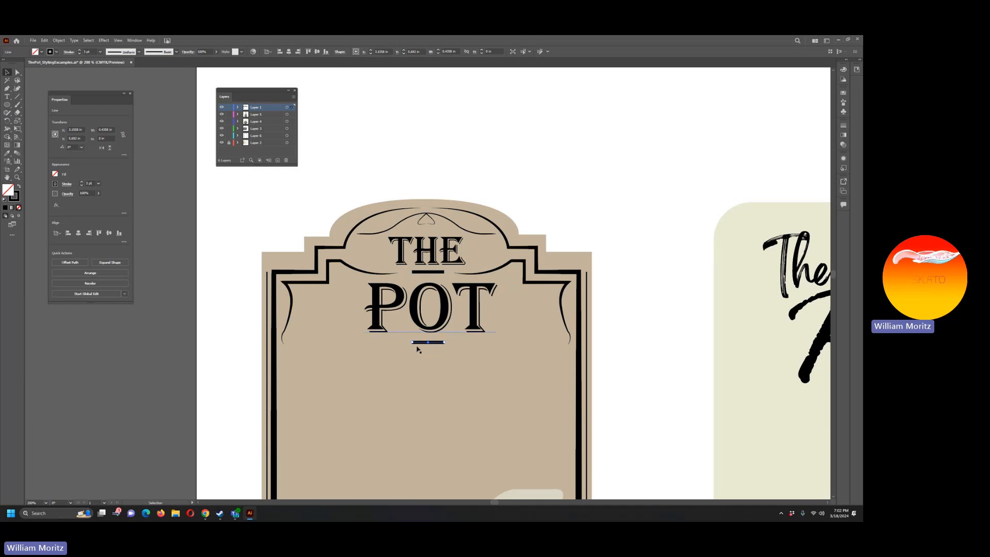
Step: Stretch the divider line beneath POT horizontally to about 1.7 in so it spans the width of the word
{"action": "key", "text": "a"}
{"action": "mouse_move", "coordinate": [413, 344]}
{"action": "left_mouse_down"}
{"action": "mouse_move", "coordinate": [381, 345]}
{"action": "mouse_move", "coordinate": [398, 344]}
{"action": "left_mouse_up"}
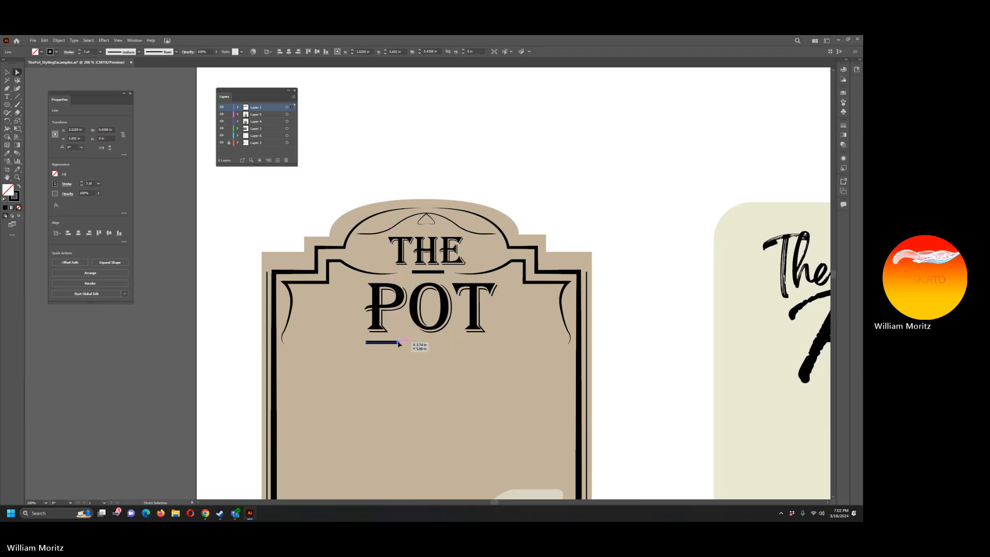
{"action": "left_click", "coordinate": [398, 343]}
{"action": "key", "text": "shift+Right"}
{"action": "key", "text": "shift+Right"}
{"action": "key", "text": "shift+Right"}
{"action": "key", "text": "shift+Right"}
{"action": "key", "text": "shift+Right"}
{"action": "key", "text": "shift+Right"}
{"action": "key", "text": "shift+Right"}
{"action": "key", "text": "shift+Right"}
{"action": "key", "text": "shift+Right"}
{"action": "key", "text": "shift+Right"}
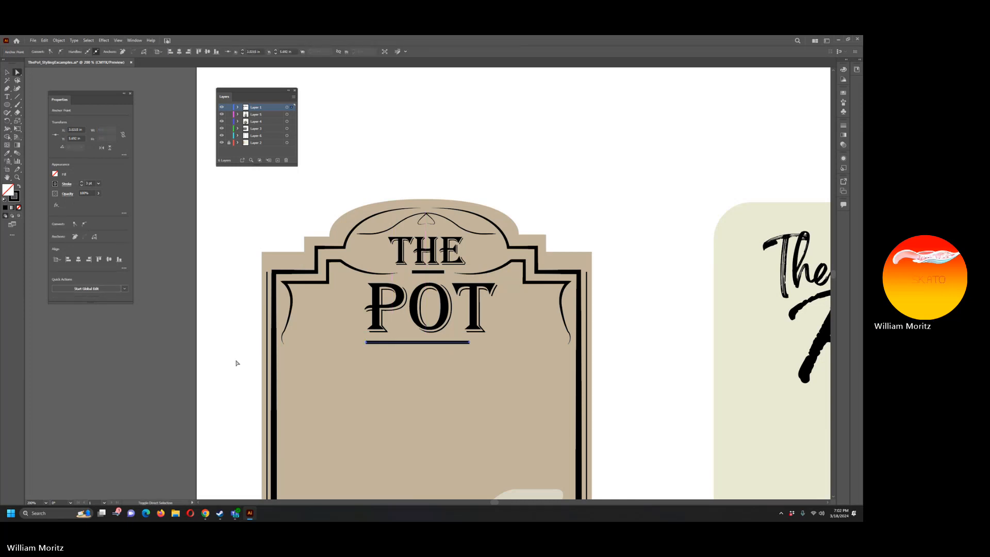
{"action": "key", "text": "shift+Left"}
{"action": "left_click", "coordinate": [80, 326]}
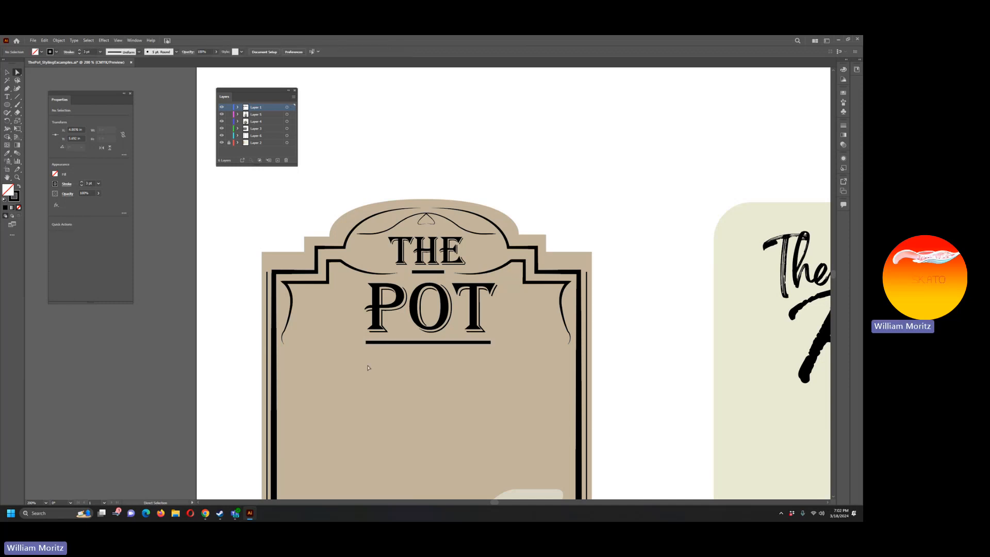
Step: Duplicate the long line just beneath itself, tighten the gap between the two, and thin the copy's stroke to 0.75 pt
{"action": "left_click", "coordinate": [426, 343]}
{"action": "key", "text": "alt+shift+Down"}
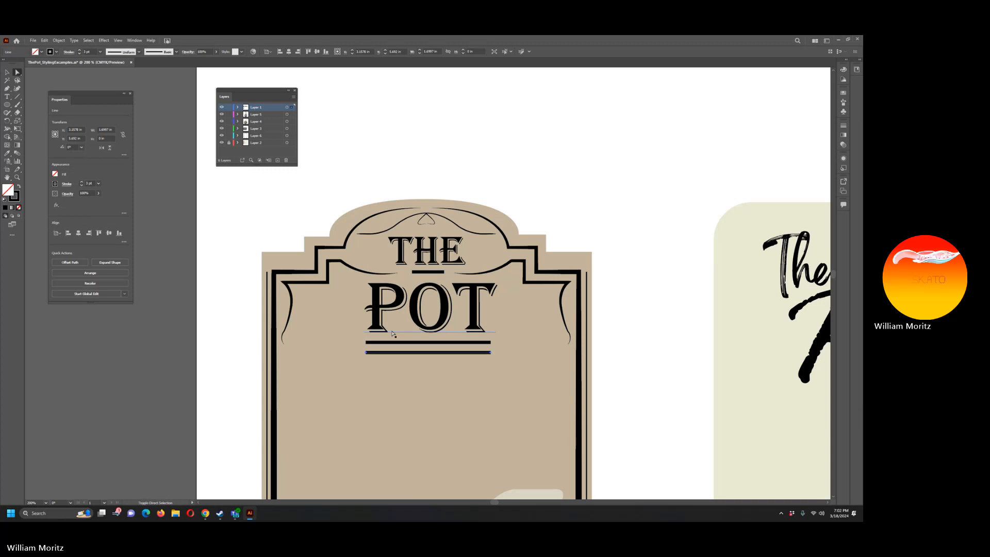
{"action": "key", "text": "Up"}
{"action": "key", "text": "Up"}
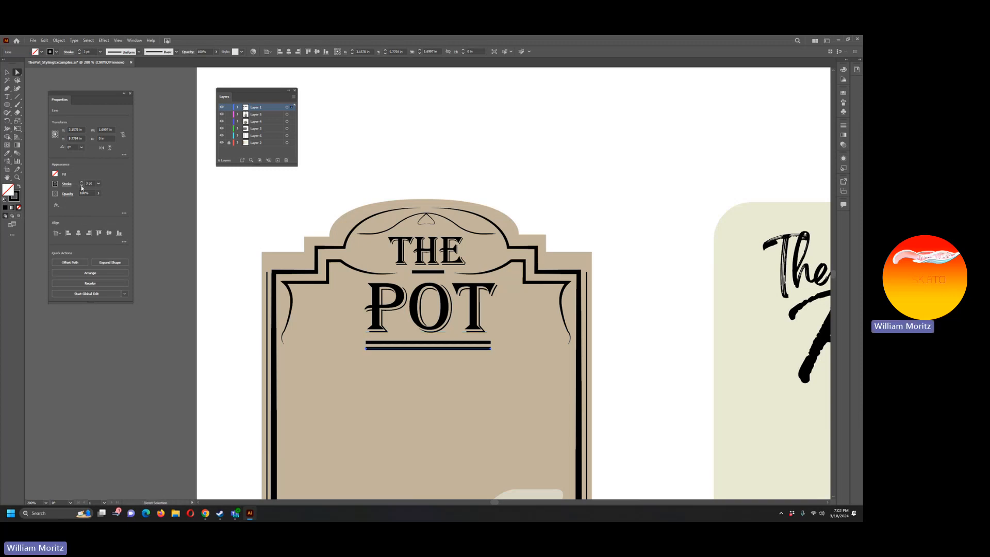
{"action": "left_click", "coordinate": [81, 185]}
{"action": "left_click", "coordinate": [81, 185]}
{"action": "left_click", "coordinate": [81, 185]}
{"action": "key", "text": "v"}
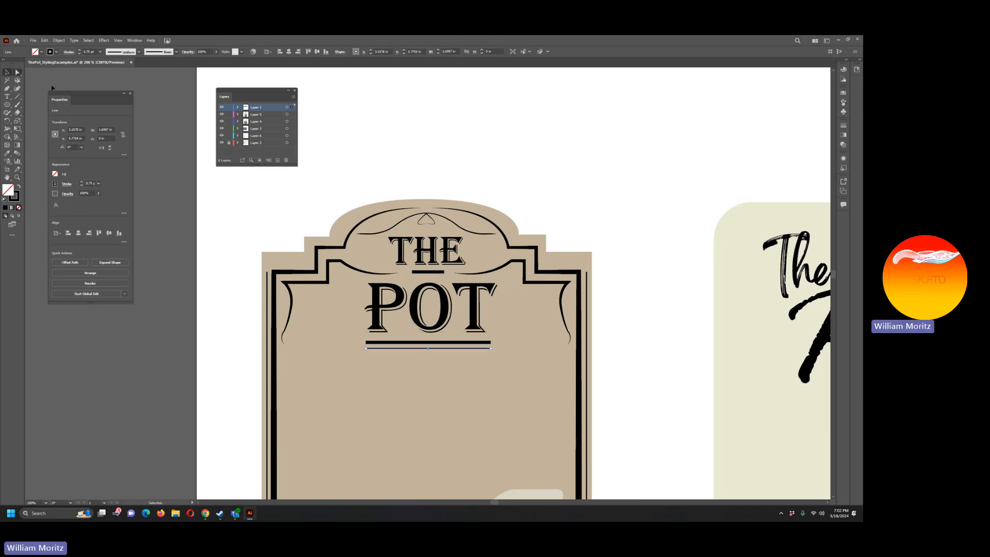
{"action": "left_click", "coordinate": [249, 206]}
{"action": "left_click", "coordinate": [412, 349]}
{"action": "left_click", "coordinate": [32, 267]}
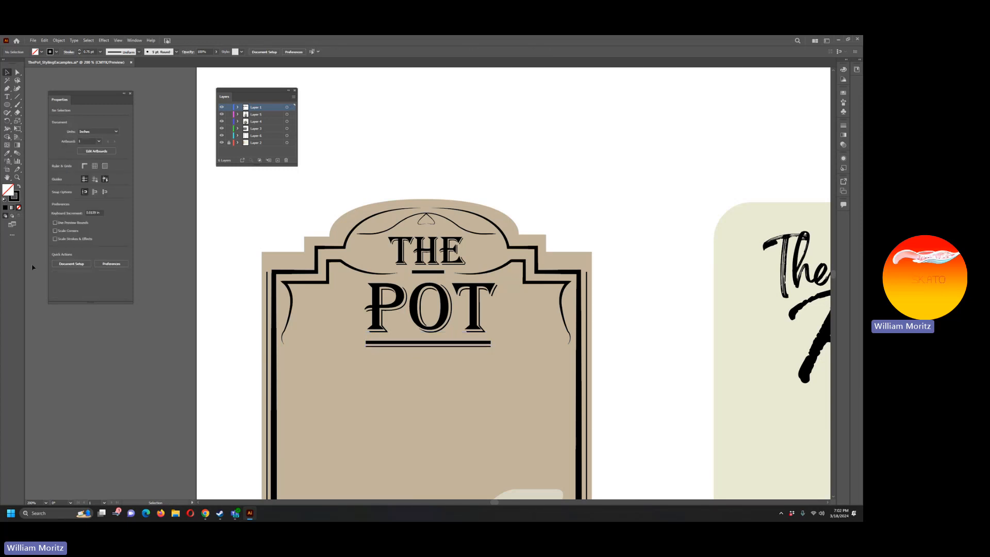
Step: Save the document, and hide and reshow Layer 1 to check which artwork it holds
{"action": "left_click", "coordinate": [17, 177]}
{"action": "left_click", "coordinate": [466, 307], "text": "alt"}
{"action": "key", "text": "ctrl+minus"}
{"action": "key", "text": "ctrl+minus"}
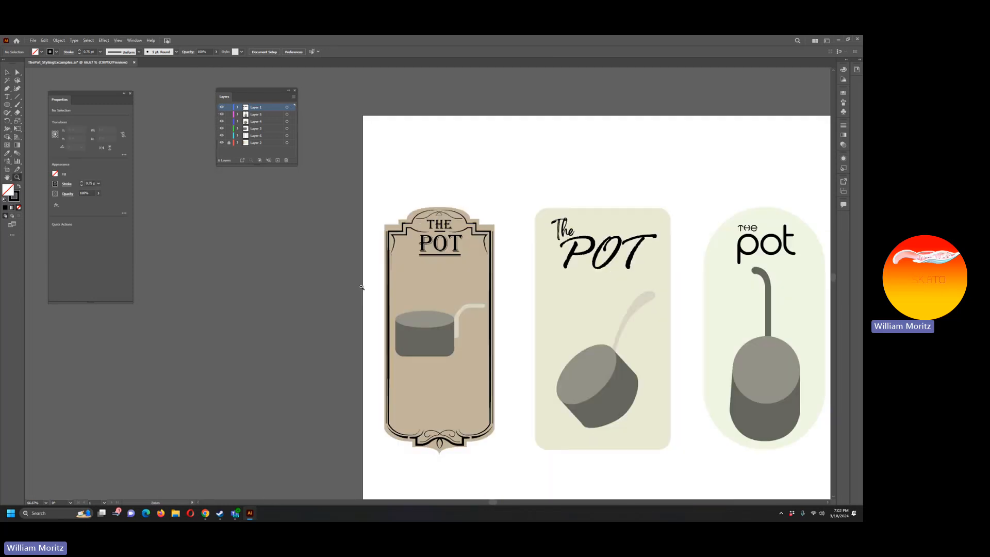
{"action": "key", "text": "ctrl+s"}
{"action": "left_click", "coordinate": [222, 108]}
{"action": "left_click", "coordinate": [222, 107]}
{"action": "left_click", "coordinate": [222, 107]}
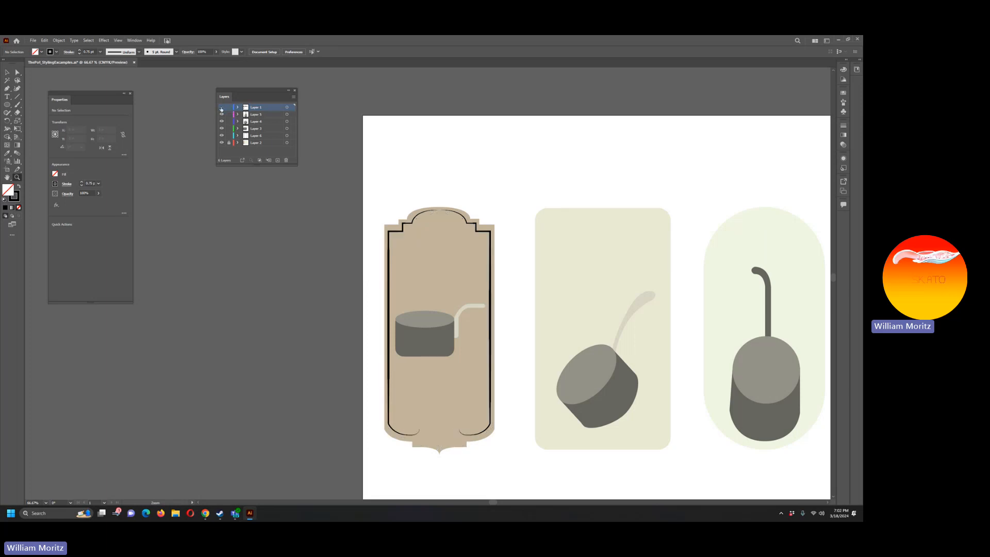
{"action": "left_click", "coordinate": [222, 108]}
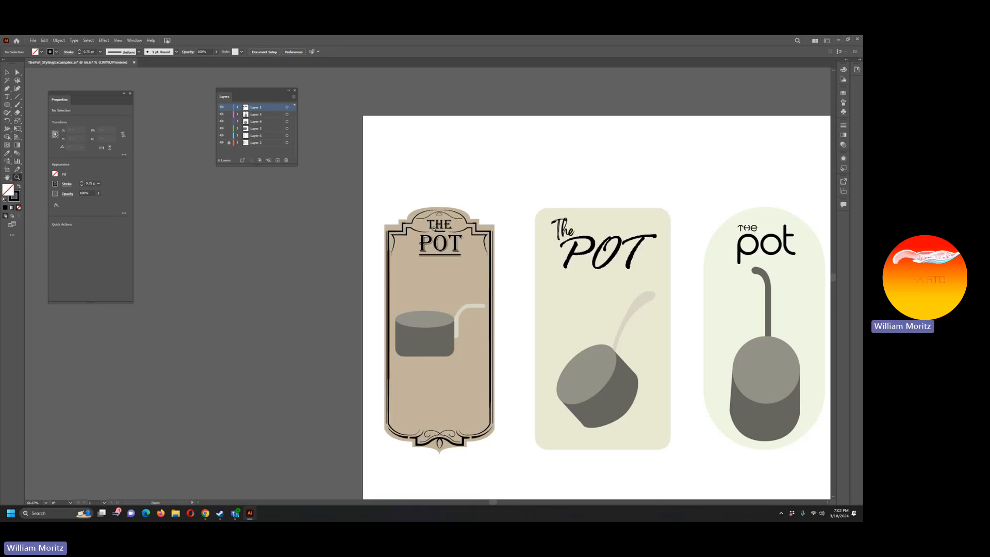
Step: Move the left label's title words THE and POT in place onto a new topmost layer and lock that layer
{"action": "key", "text": "v"}
{"action": "left_click", "coordinate": [439, 227]}
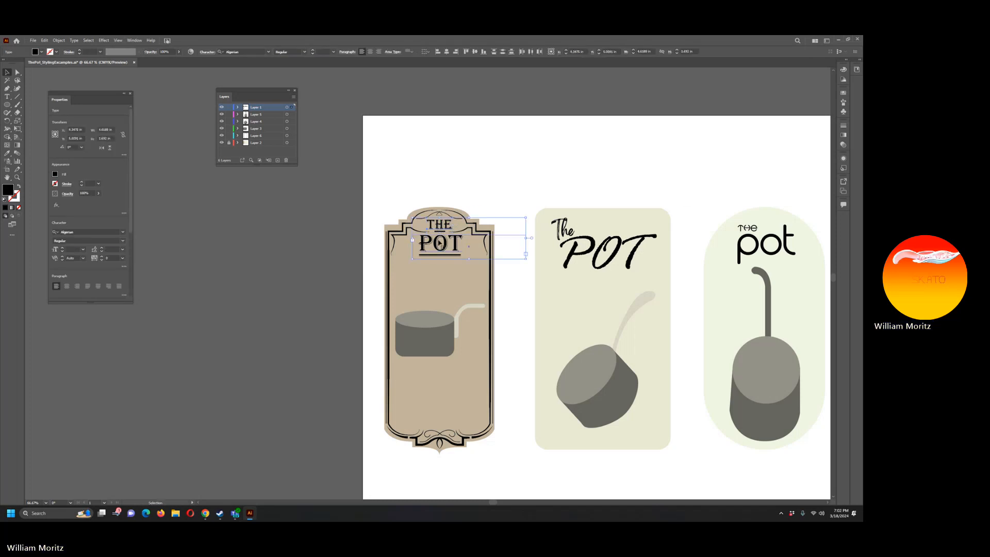
{"action": "key", "text": "Delete"}
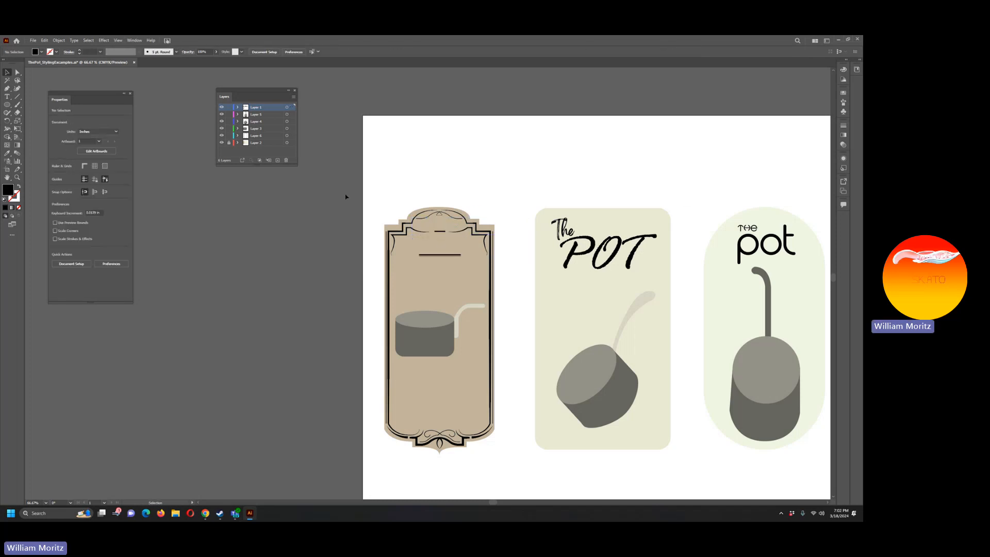
{"action": "left_click", "coordinate": [277, 161]}
{"action": "key", "text": "ctrl+f"}
{"action": "left_click", "coordinate": [229, 107]}
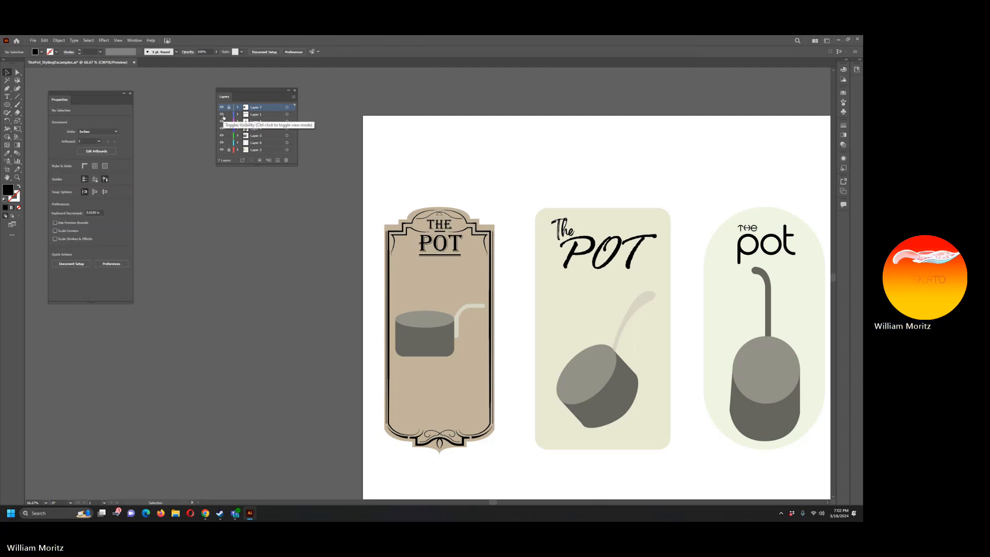
Step: Move the left label's border, flourishes and divider lines in place onto Layer 6, locking Layers 3 and 6 and unlocking the title's layer
{"action": "left_click_drag", "start_coordinate": [364, 181], "coordinate": [515, 480]}
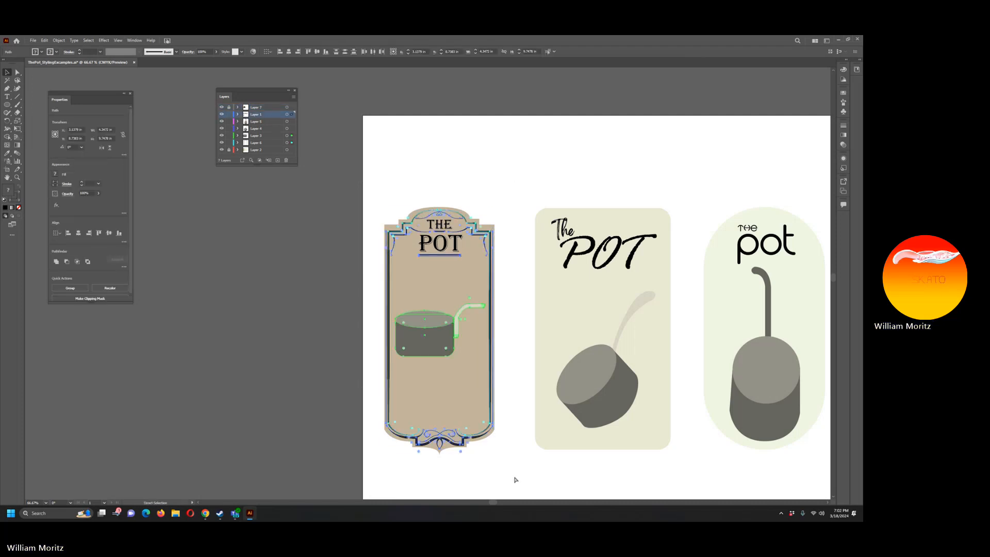
{"action": "key", "text": "v"}
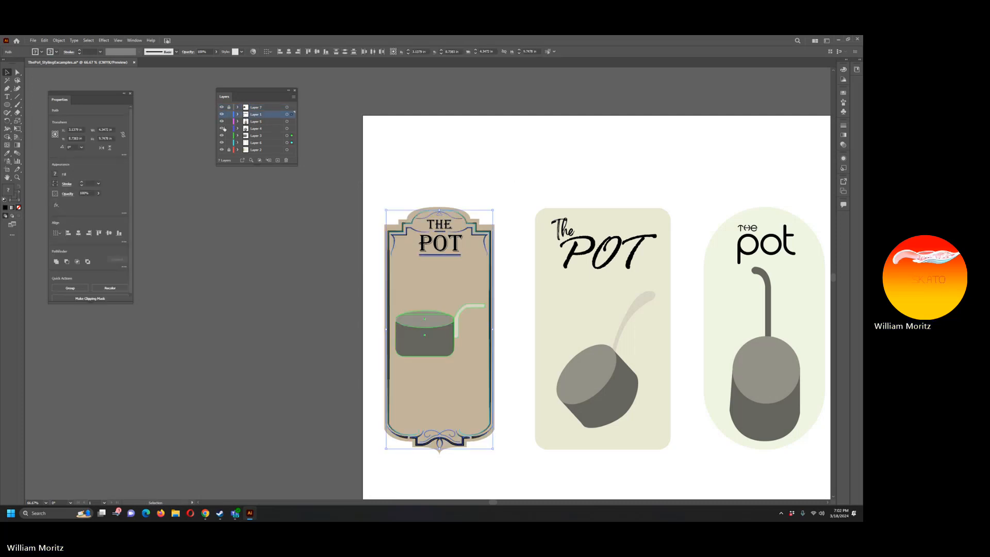
{"action": "left_click", "coordinate": [229, 135]}
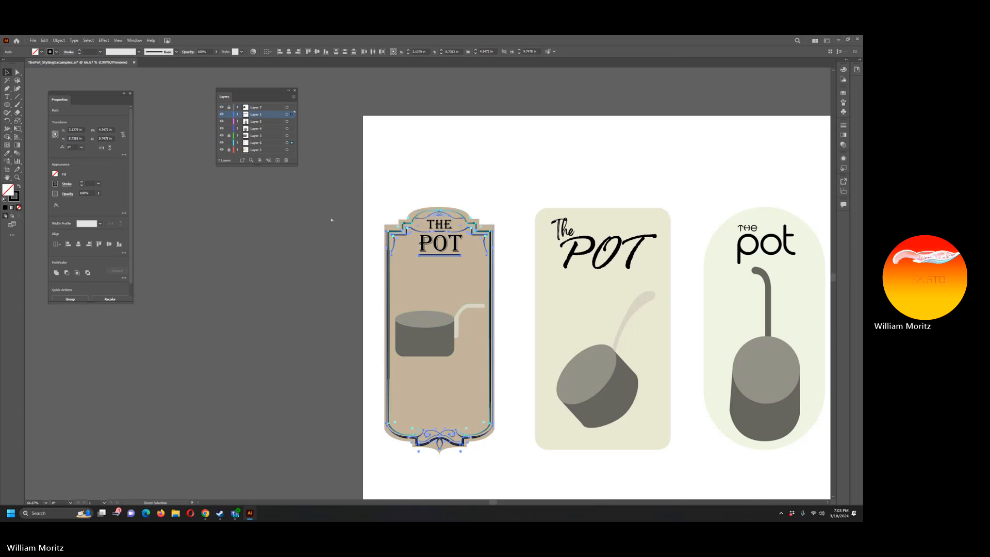
{"action": "key", "text": "ctrl+x"}
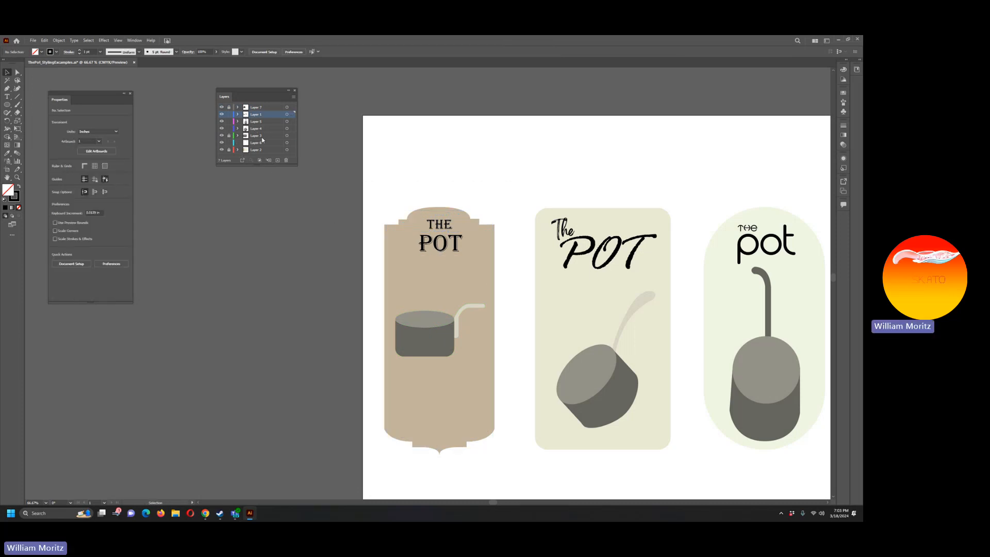
{"action": "left_click", "coordinate": [258, 142]}
{"action": "key", "text": "ctrl+f"}
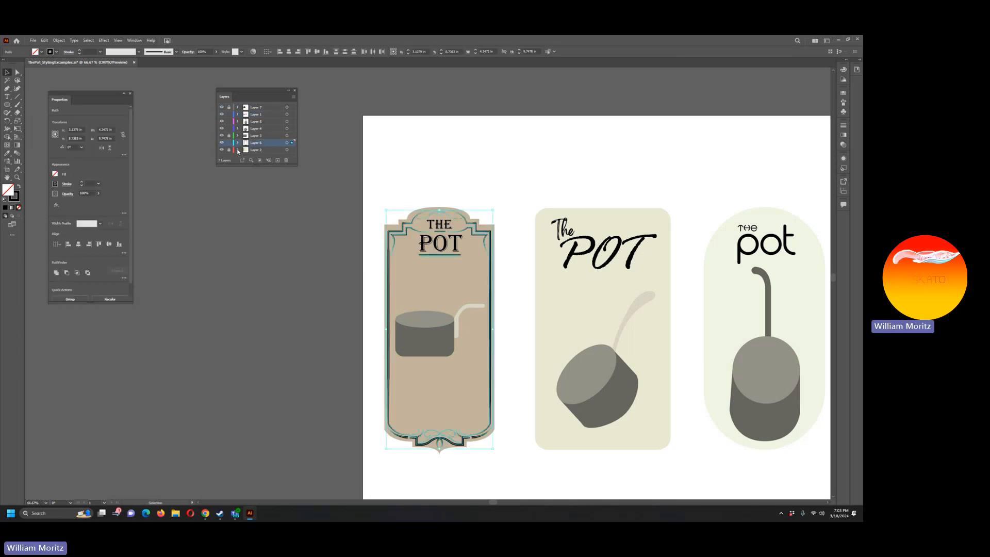
{"action": "left_click", "coordinate": [229, 142]}
{"action": "left_click", "coordinate": [229, 107]}
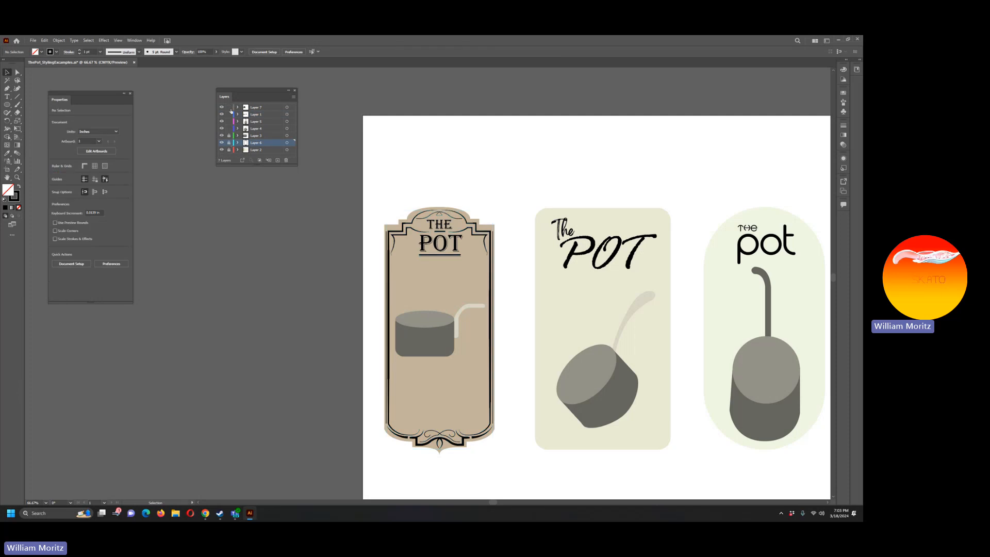
Step: Save the document with all three labels
{"action": "scroll", "coordinate": [309, 258], "scroll_direction": "down", "scroll_amount": 1}
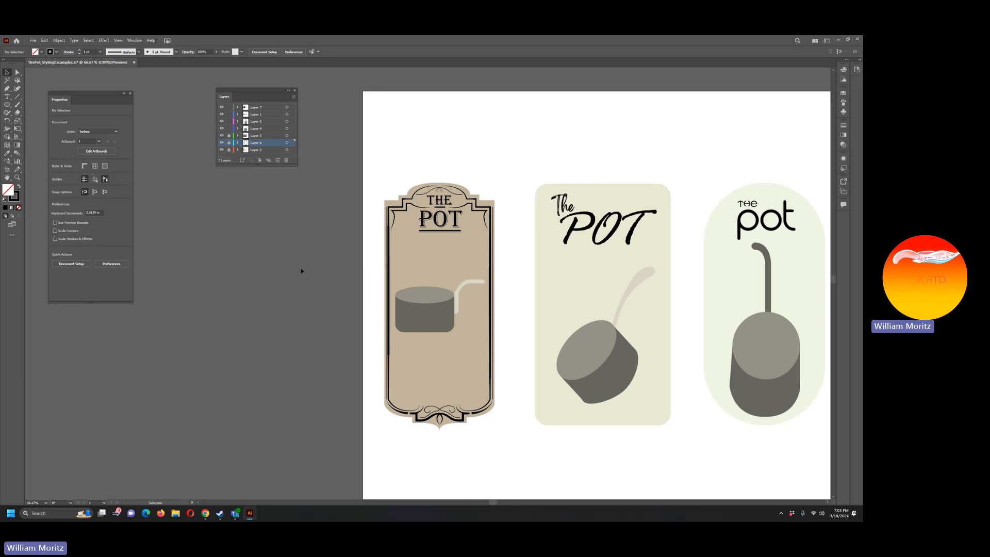
{"action": "left_click", "coordinate": [18, 177]}
{"action": "left_click", "coordinate": [492, 254], "text": "alt"}
{"action": "scroll", "coordinate": [433, 285], "scroll_direction": "down", "scroll_amount": 1}
{"action": "scroll", "coordinate": [432, 285], "scroll_direction": "down", "scroll_amount": 1}
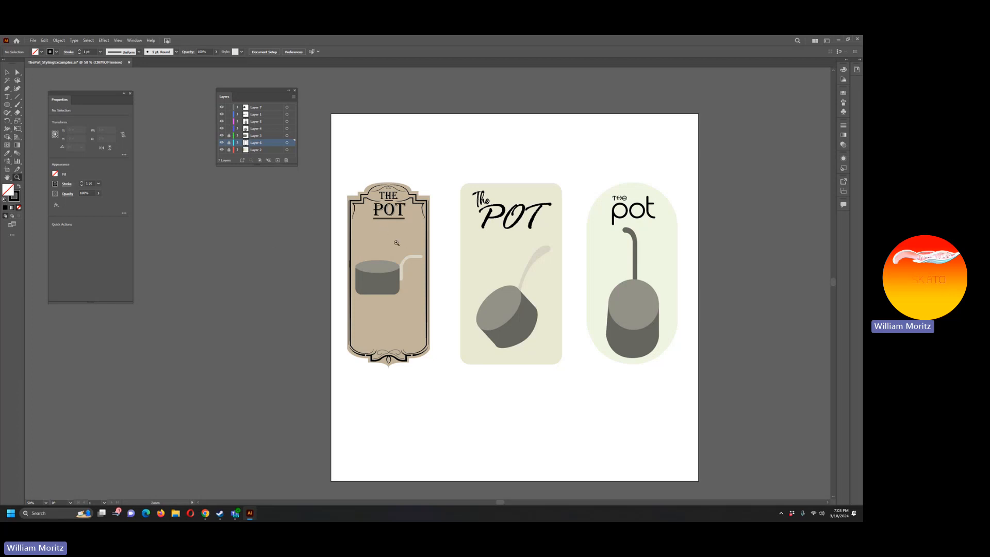
{"action": "scroll", "coordinate": [496, 251], "scroll_direction": "right", "scroll_amount": 5}
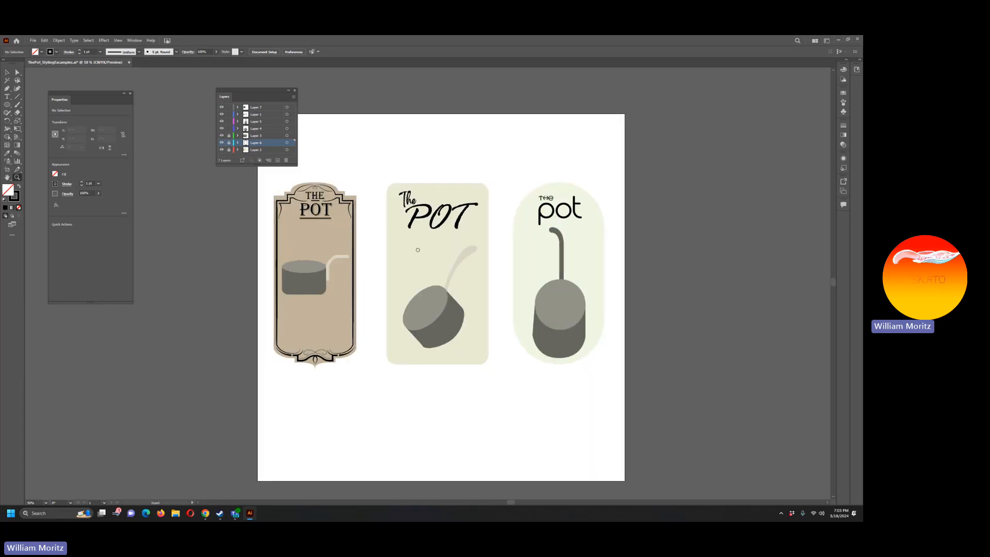
{"action": "left_click", "coordinate": [421, 241]}
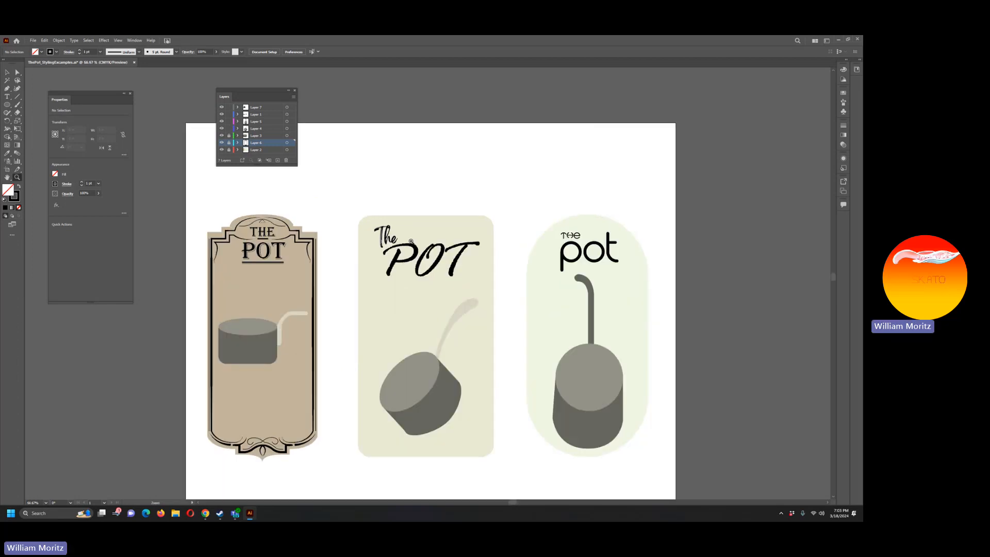
{"action": "key", "text": "v"}
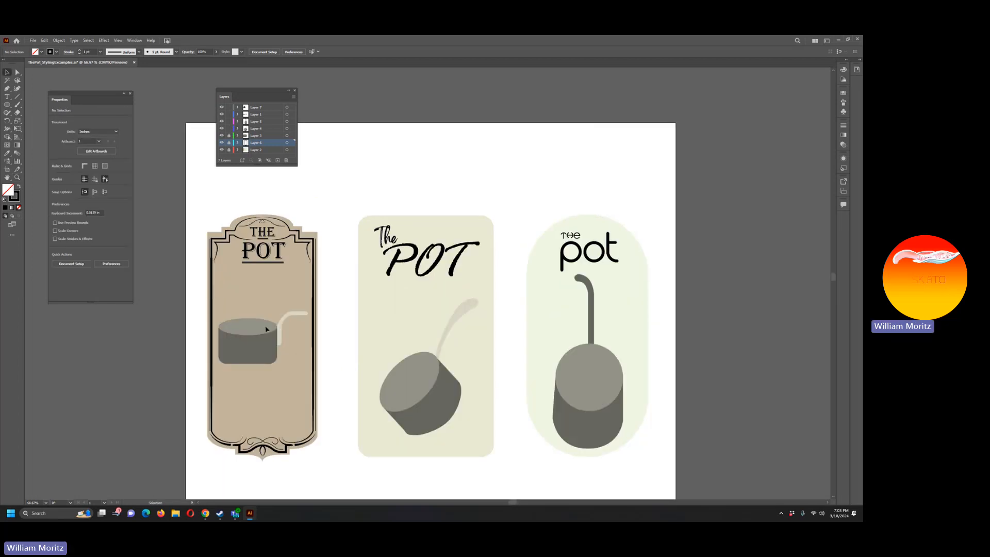
{"action": "key", "text": "ctrl+s"}
Step: Duplicate the middle label's rounded background in place and turn the copy into an unfilled black 1 pt outline, sampling the title's black
{"action": "left_click", "coordinate": [383, 323]}
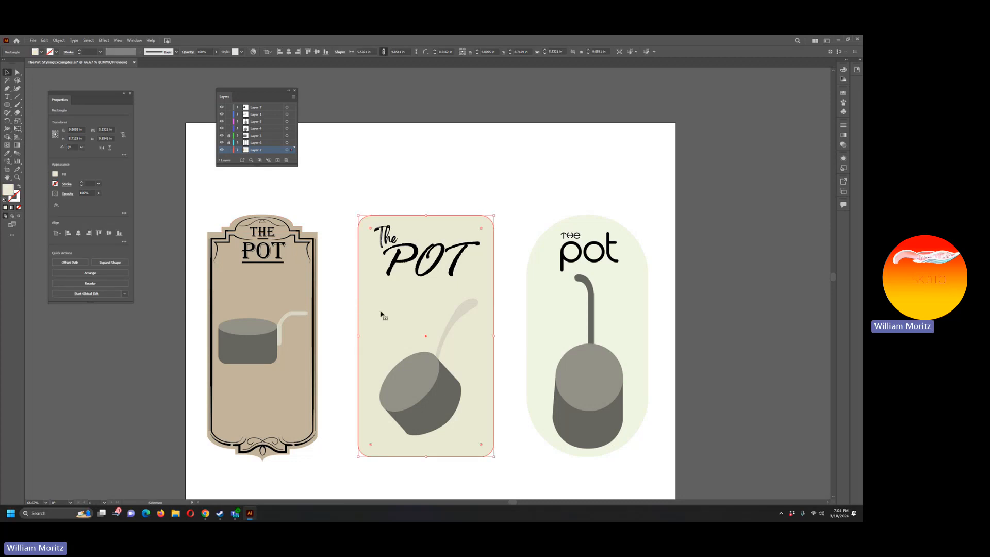
{"action": "key", "text": "i"}
{"action": "left_click", "coordinate": [394, 269]}
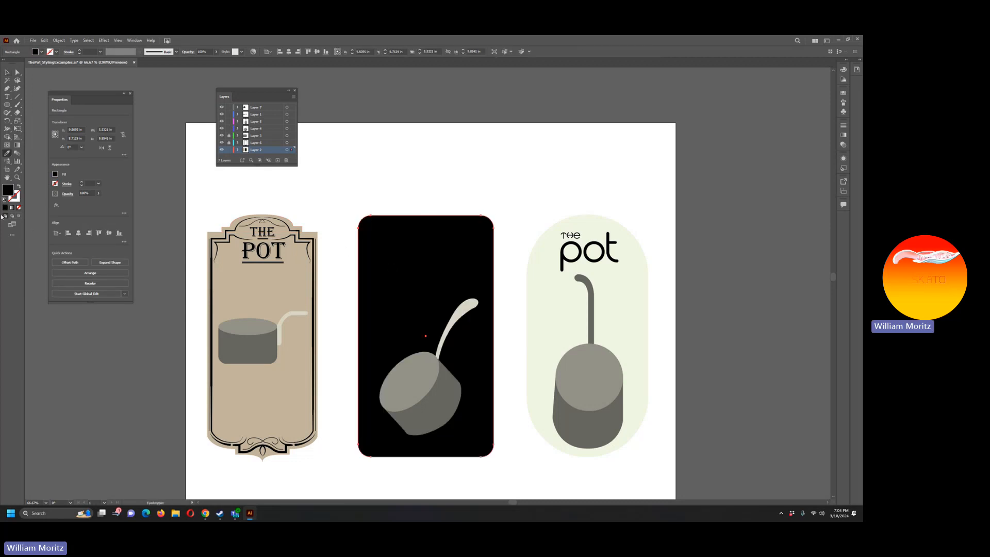
{"action": "left_click", "coordinate": [19, 186]}
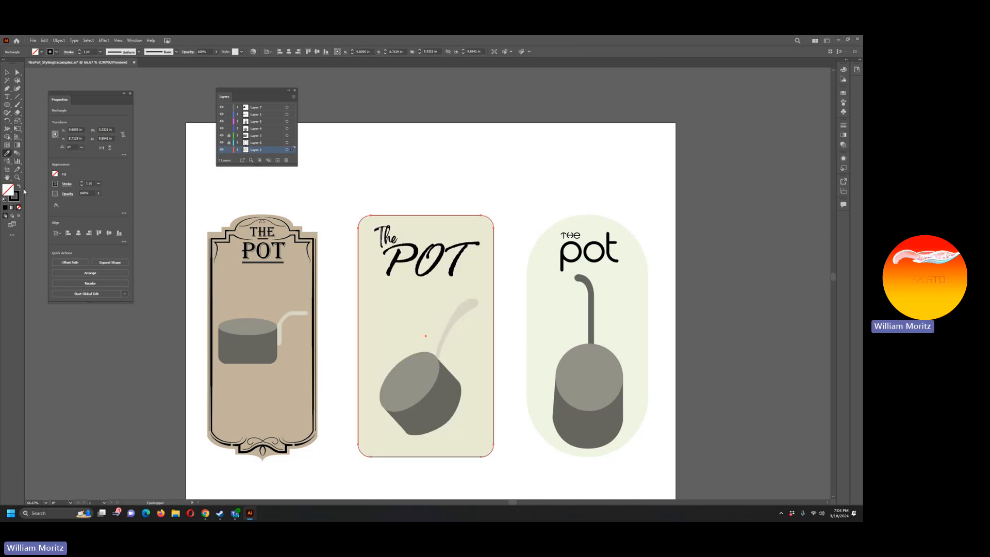
{"action": "key", "text": "v"}
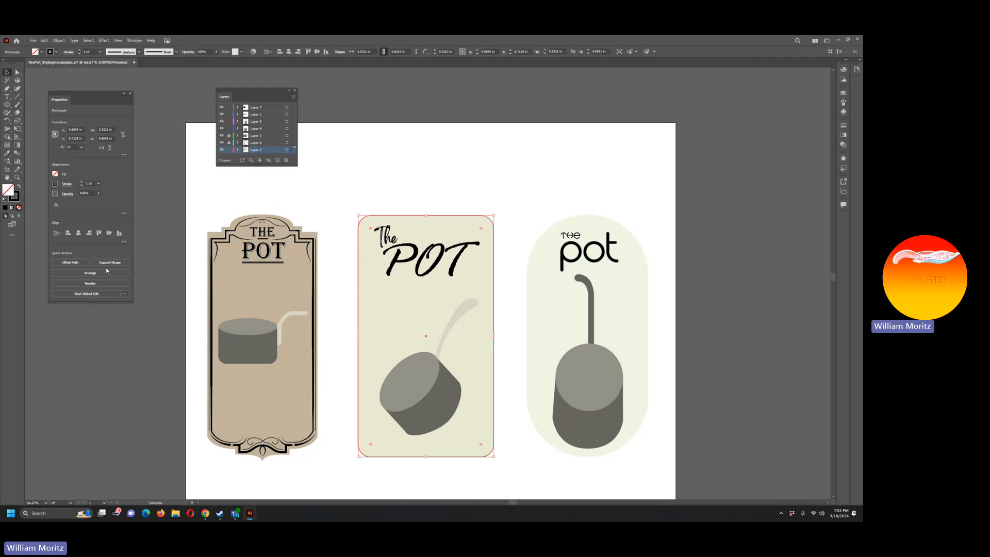
{"action": "left_click", "coordinate": [66, 186]}
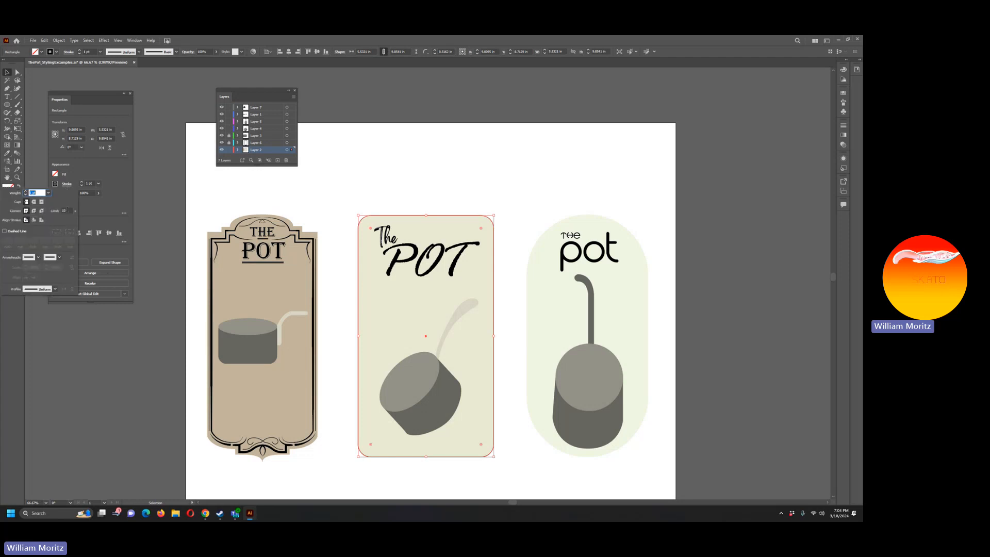
{"action": "left_click", "coordinate": [55, 289]}
{"action": "left_click", "coordinate": [50, 290]}
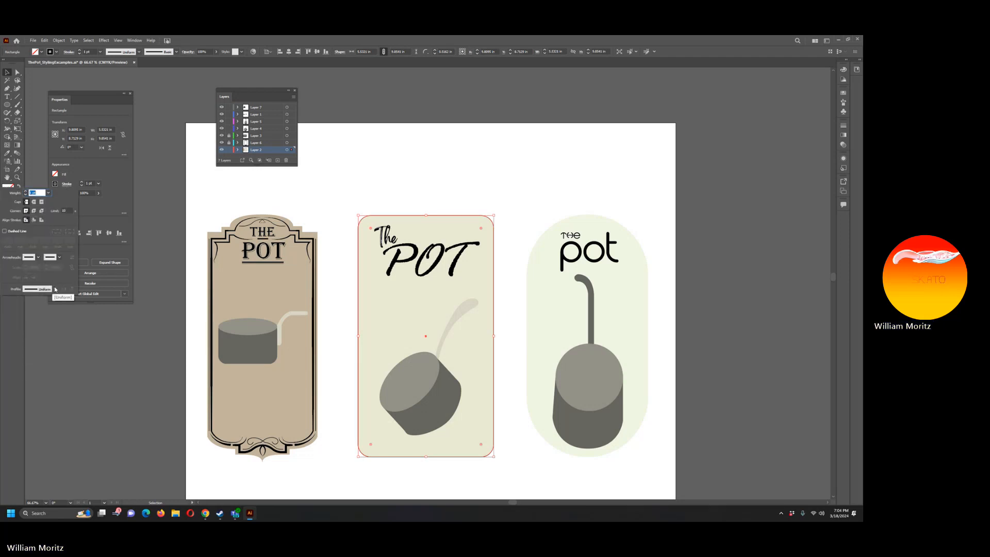
{"action": "left_click", "coordinate": [107, 209]}
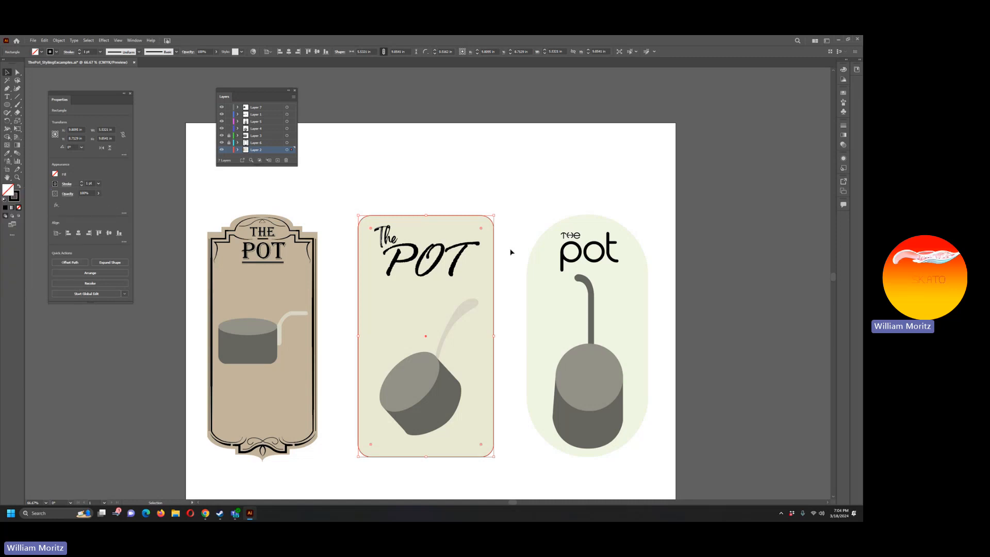
Step: Shrink the rounded outline and nudge it into an evenly inset border inside the middle label, narrowing its width to match the margins
{"action": "left_click_drag", "start_coordinate": [493, 214], "coordinate": [489, 223]}
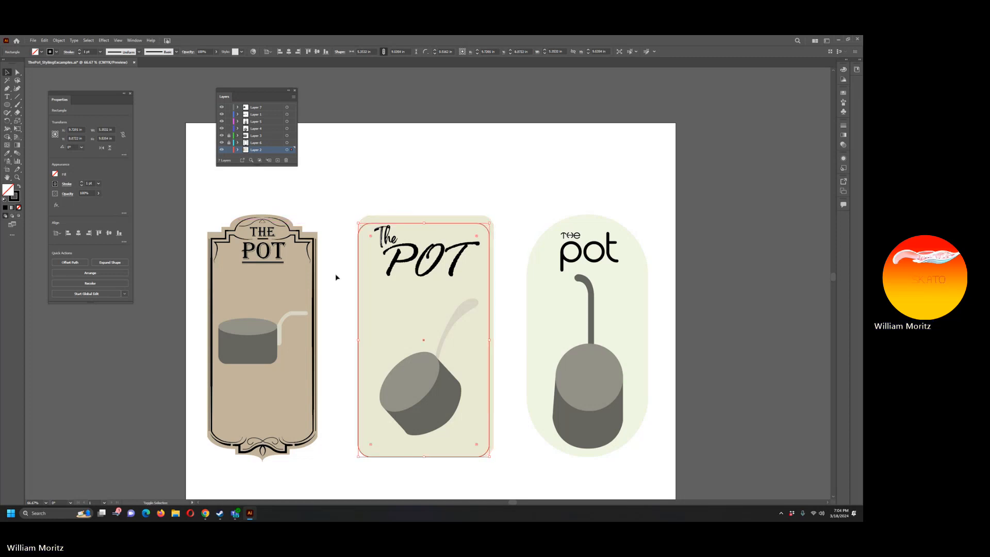
{"action": "key", "text": "shift+Up"}
{"action": "key", "text": "shift+Right"}
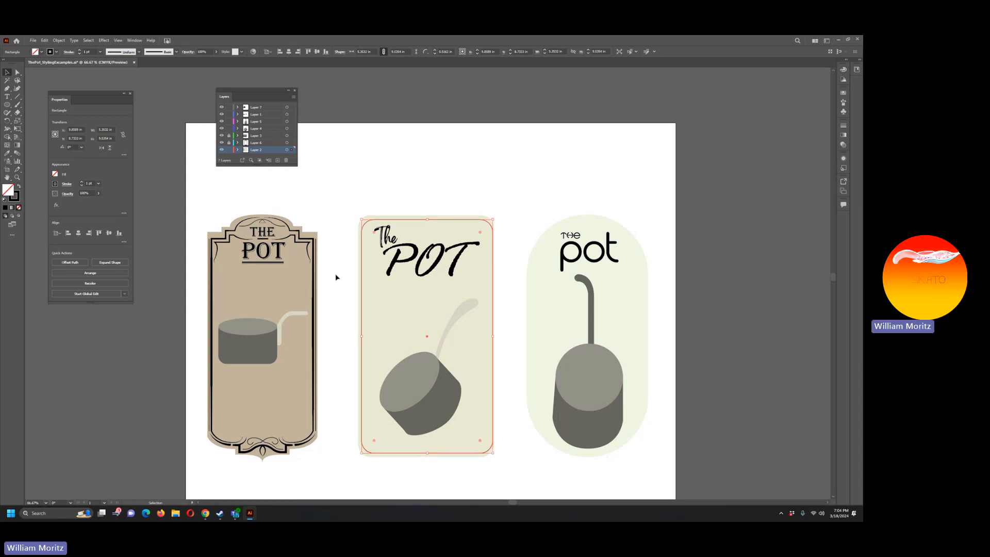
{"action": "left_click", "coordinate": [494, 338], "text": "shift"}
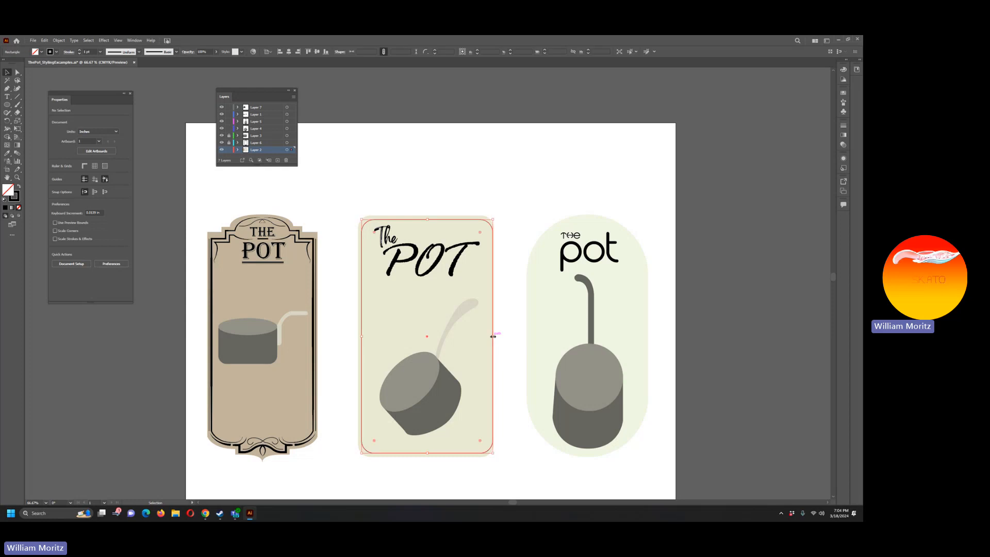
{"action": "left_click", "coordinate": [494, 338]}
{"action": "left_click_drag", "start_coordinate": [493, 336], "coordinate": [490, 336]}
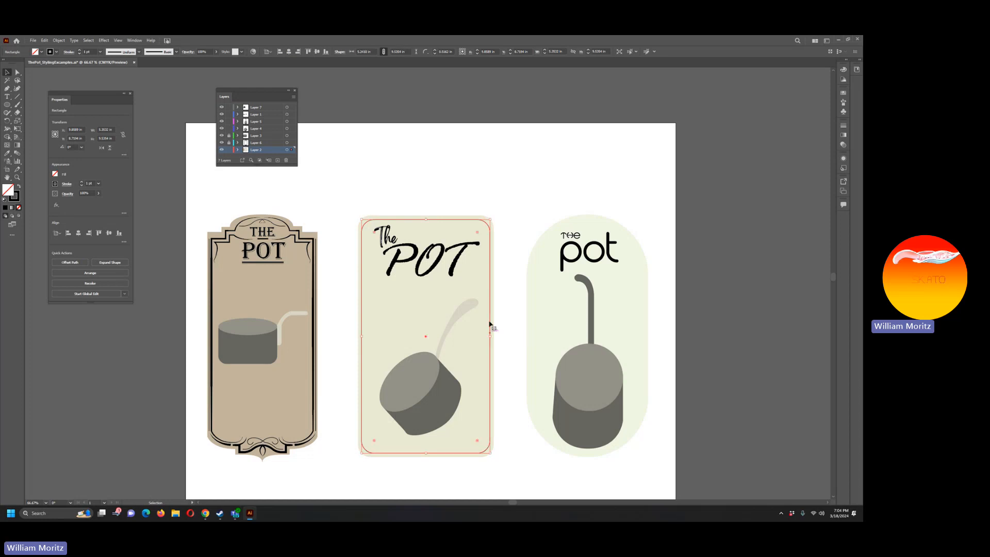
Step: Thicken the middle label's inset outline to 4 pt and apply the double-bulge variable width profile to its stroke
{"action": "left_click", "coordinate": [516, 247]}
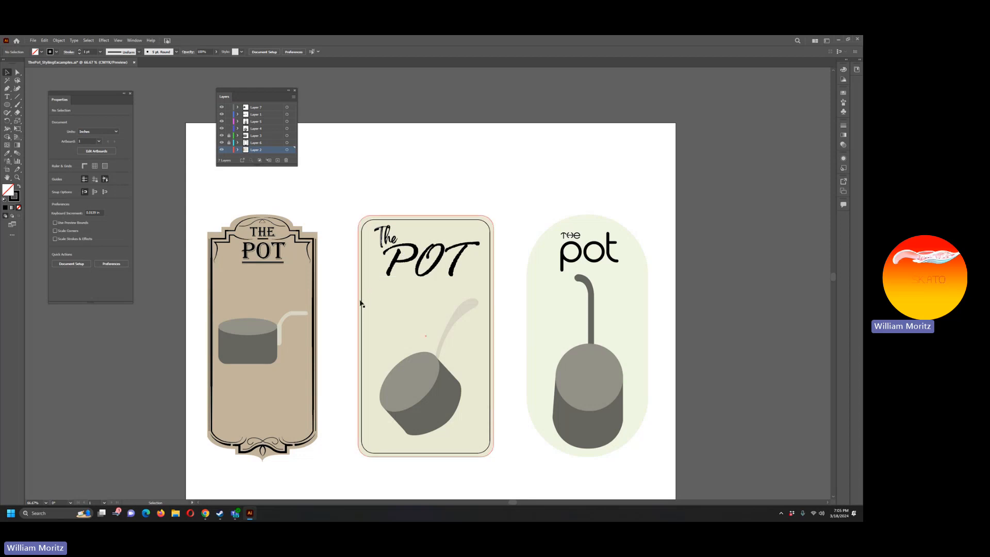
{"action": "left_click", "coordinate": [491, 264]}
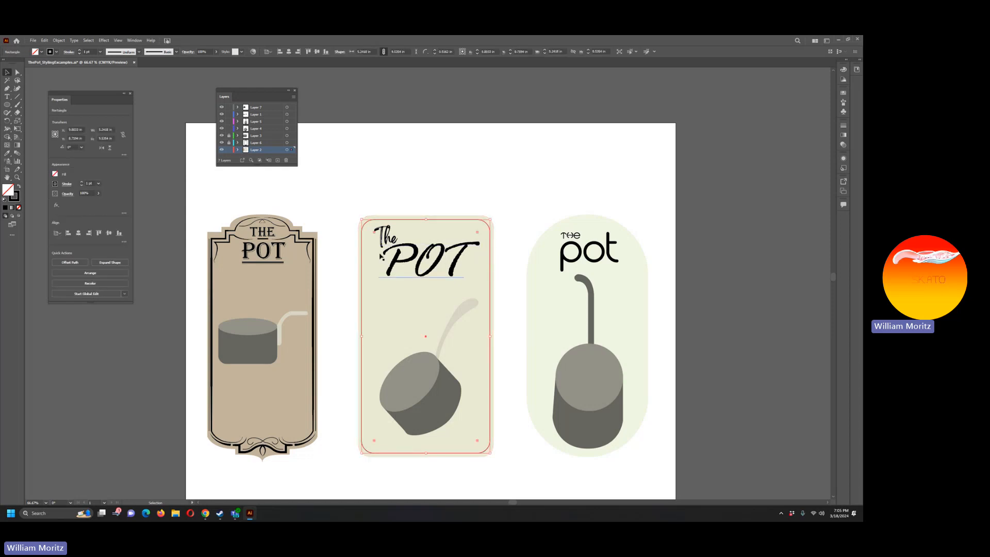
{"action": "left_click", "coordinate": [82, 182]}
{"action": "left_click", "coordinate": [81, 182]}
{"action": "left_click", "coordinate": [81, 182]}
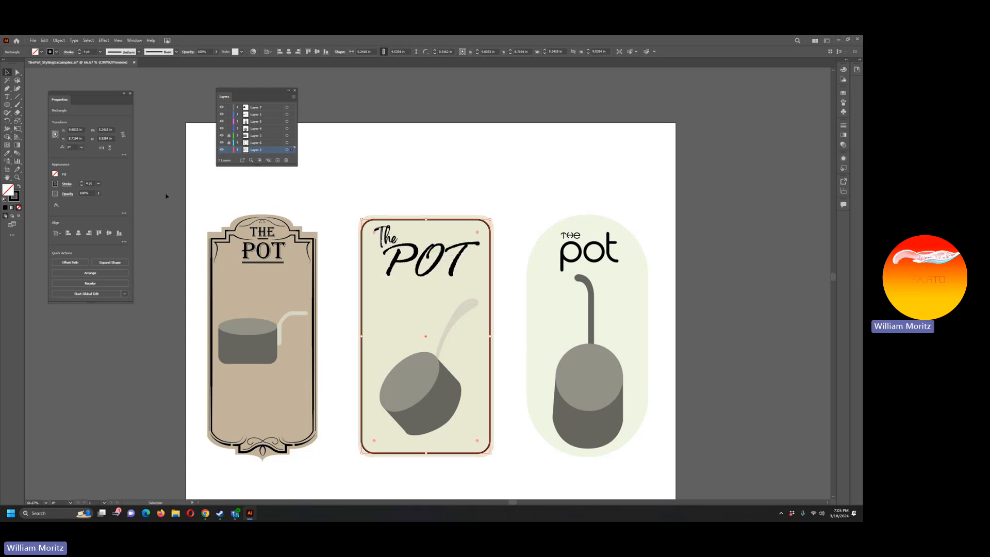
{"action": "left_click", "coordinate": [68, 184]}
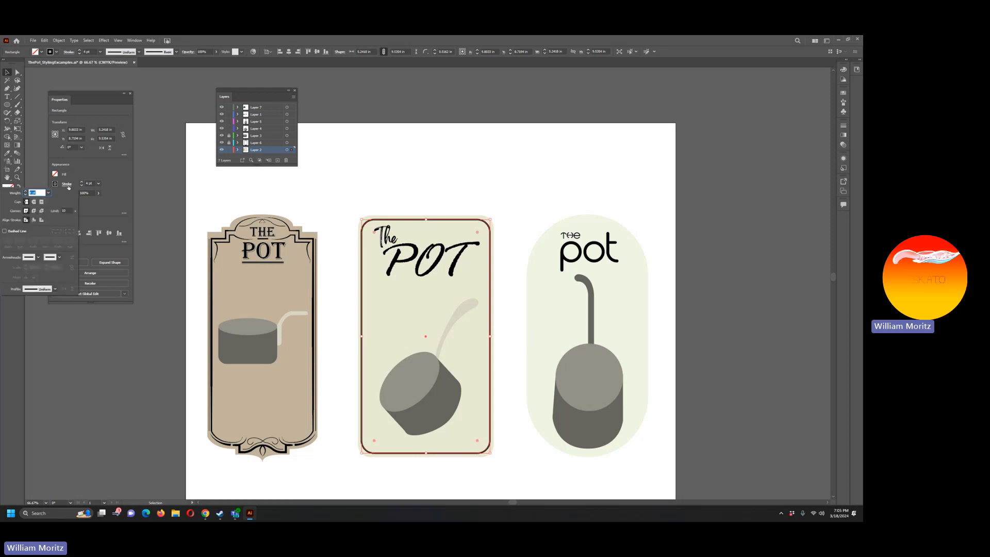
{"action": "left_click", "coordinate": [56, 290]}
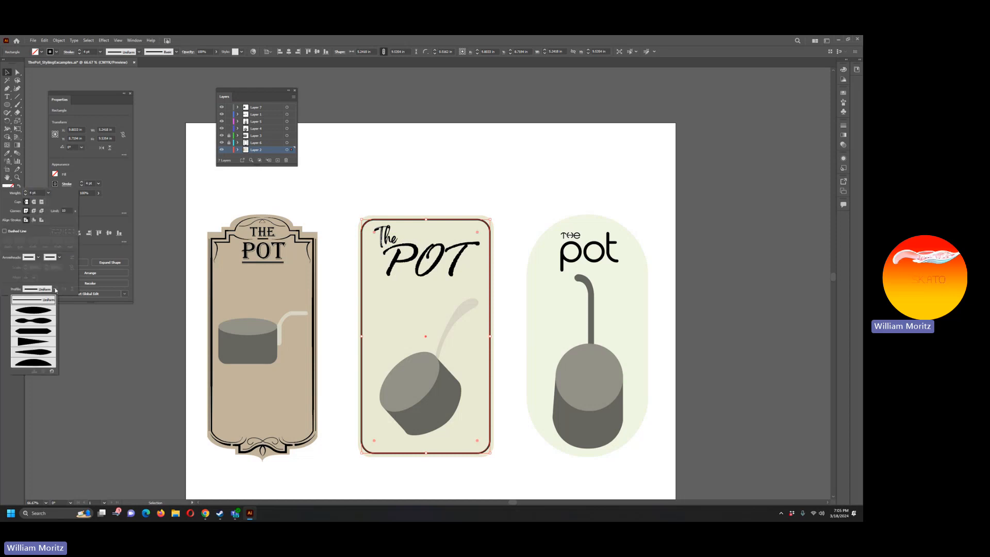
{"action": "left_click", "coordinate": [35, 334]}
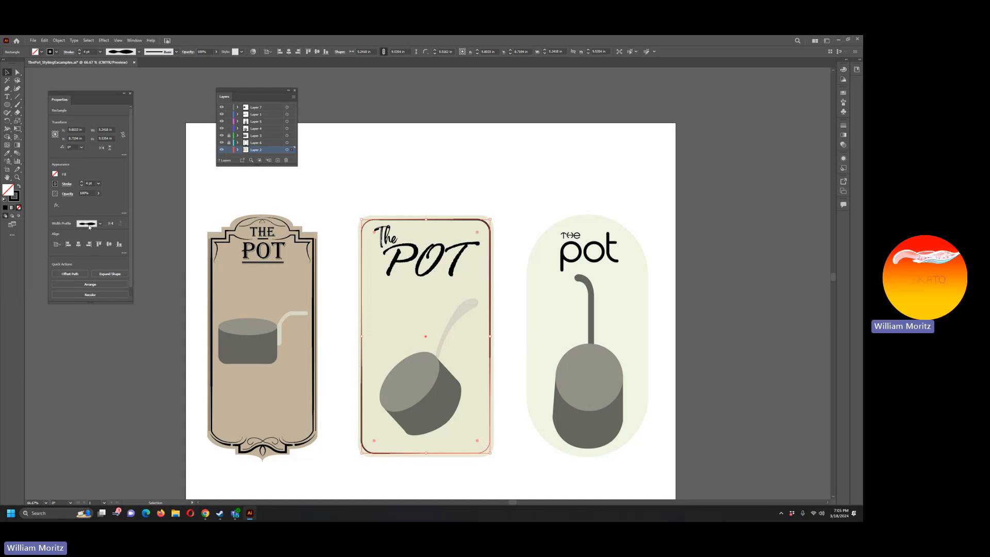
{"action": "left_click", "coordinate": [116, 356]}
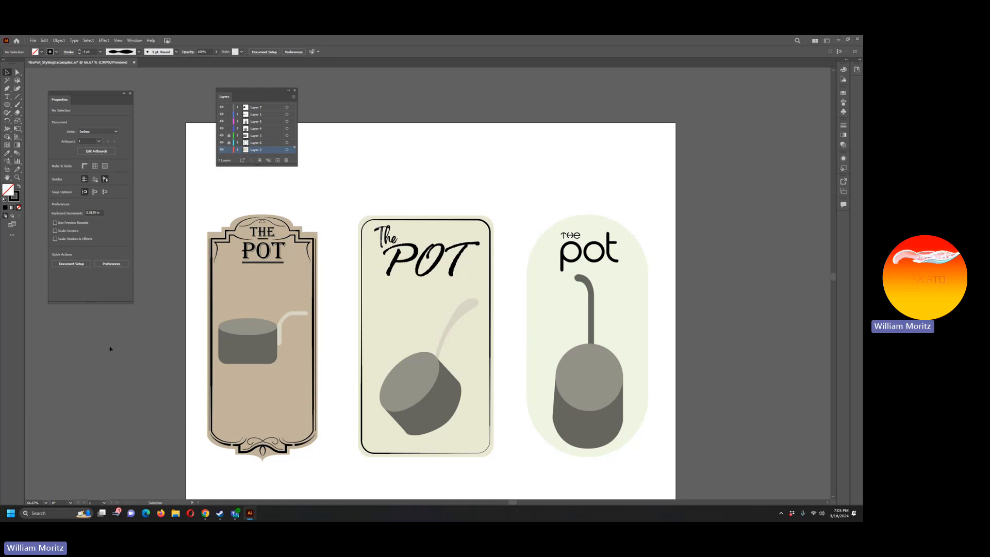
Step: Increase the middle label's inset outline weight to 7 pt and lengthen the Properties panel to show all its options
{"action": "left_click", "coordinate": [361, 385]}
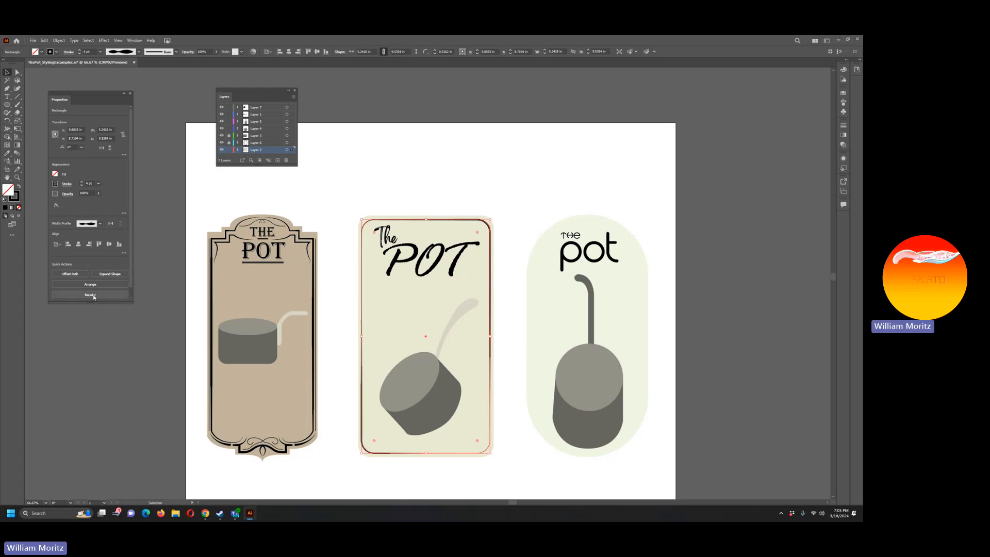
{"action": "left_click_drag", "start_coordinate": [90, 303], "coordinate": [98, 374]}
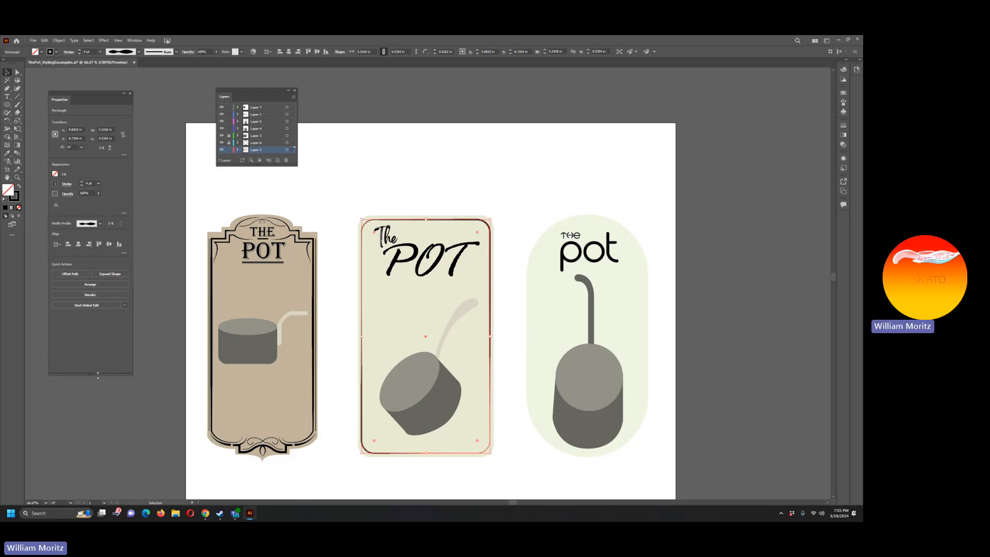
{"action": "left_click", "coordinate": [157, 234]}
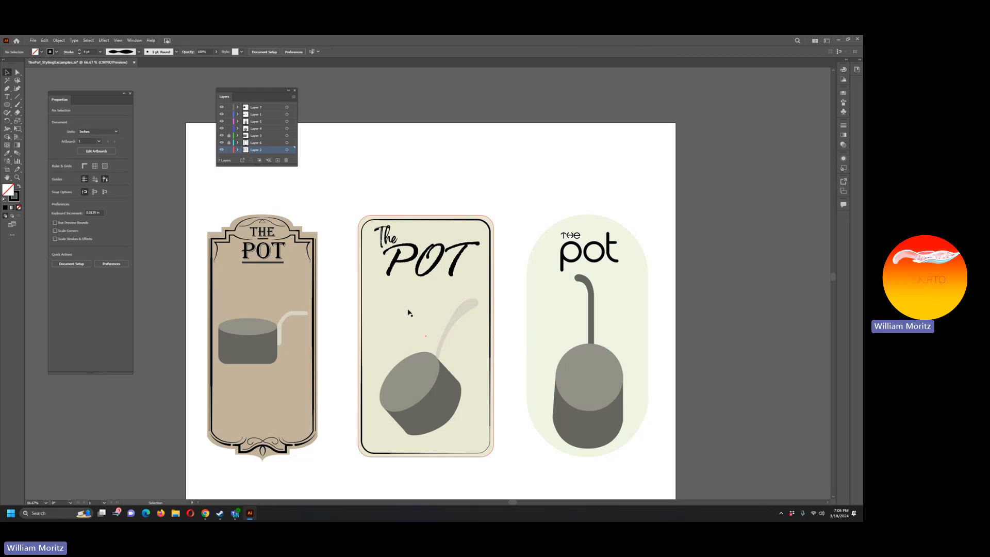
{"action": "left_click", "coordinate": [363, 427]}
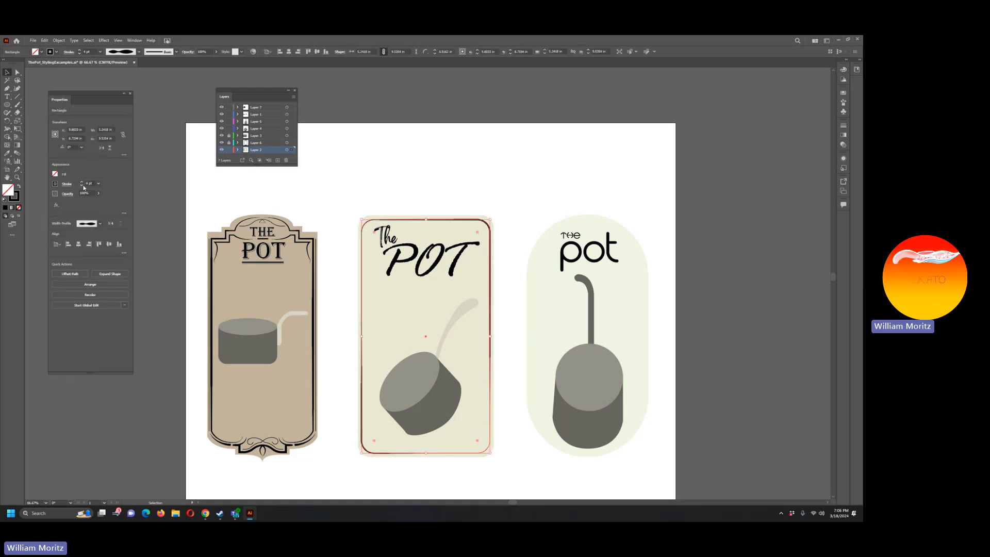
{"action": "left_click", "coordinate": [82, 182]}
{"action": "left_click", "coordinate": [81, 182]}
{"action": "left_click", "coordinate": [82, 182]}
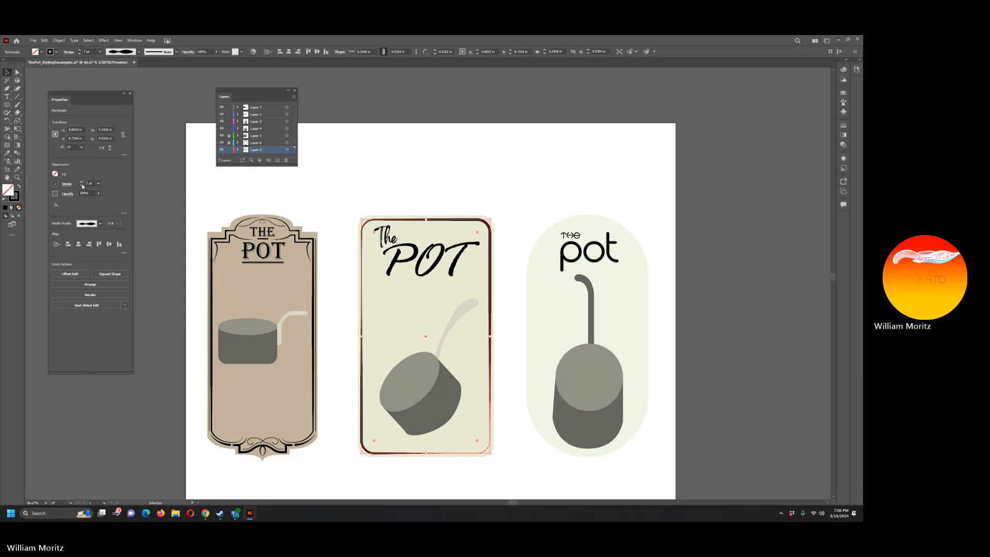
{"action": "left_click", "coordinate": [117, 406]}
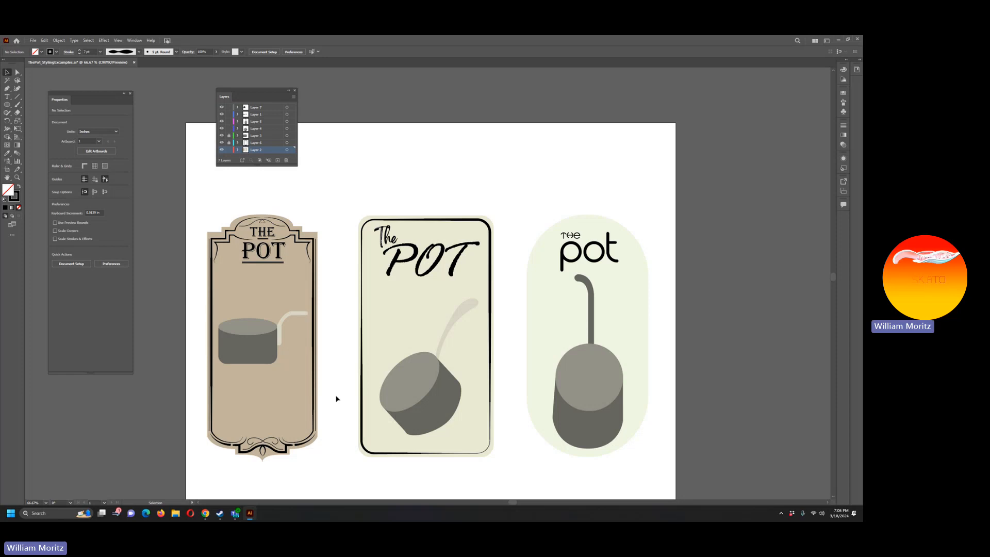
{"action": "left_click", "coordinate": [555, 324]}
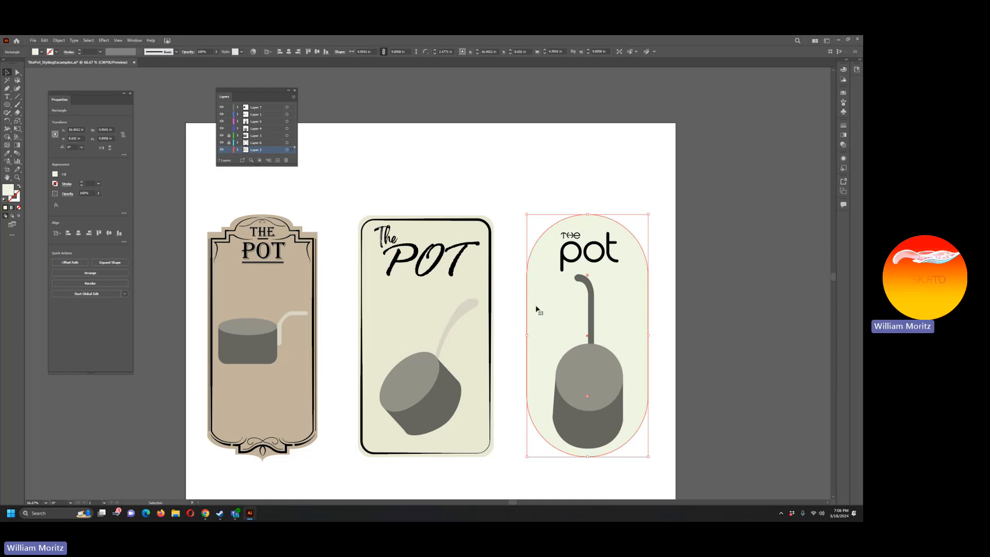
{"action": "left_click", "coordinate": [507, 359]}
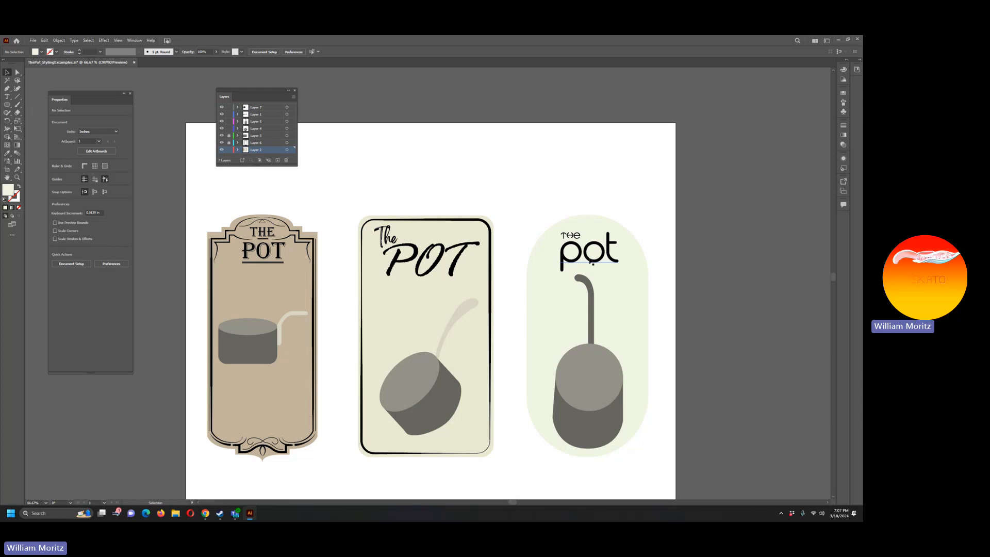
{"action": "left_click", "coordinate": [531, 304]}
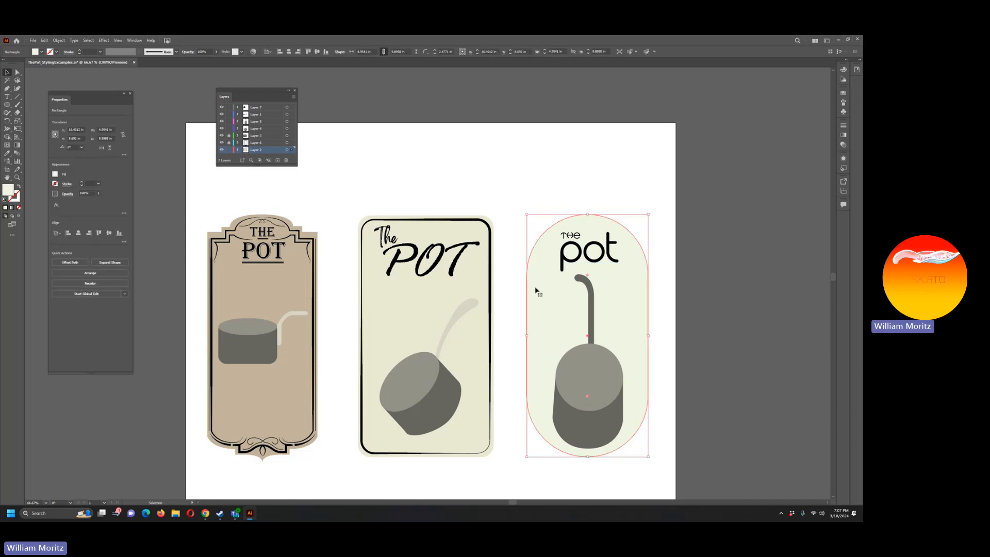
{"action": "left_click", "coordinate": [520, 288]}
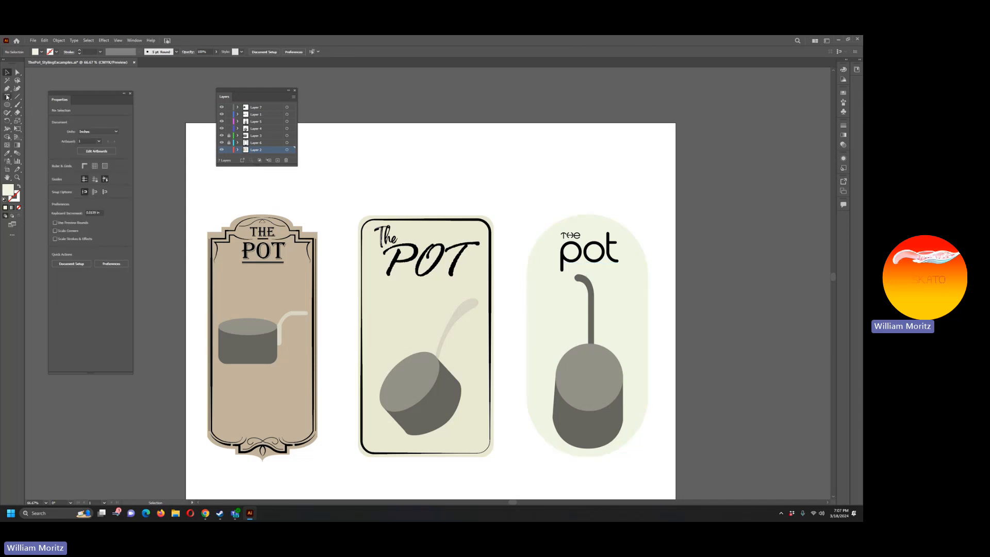
Step: Draw a straight vertical line with the Pen tool just inside the left edge of the right label
{"action": "left_click", "coordinate": [8, 88]}
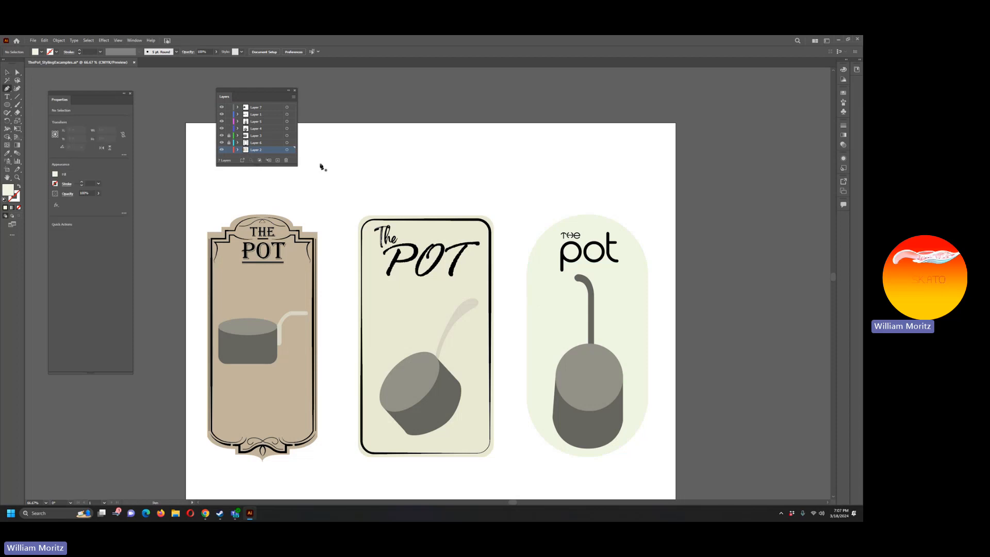
{"action": "left_click", "coordinate": [532, 271]}
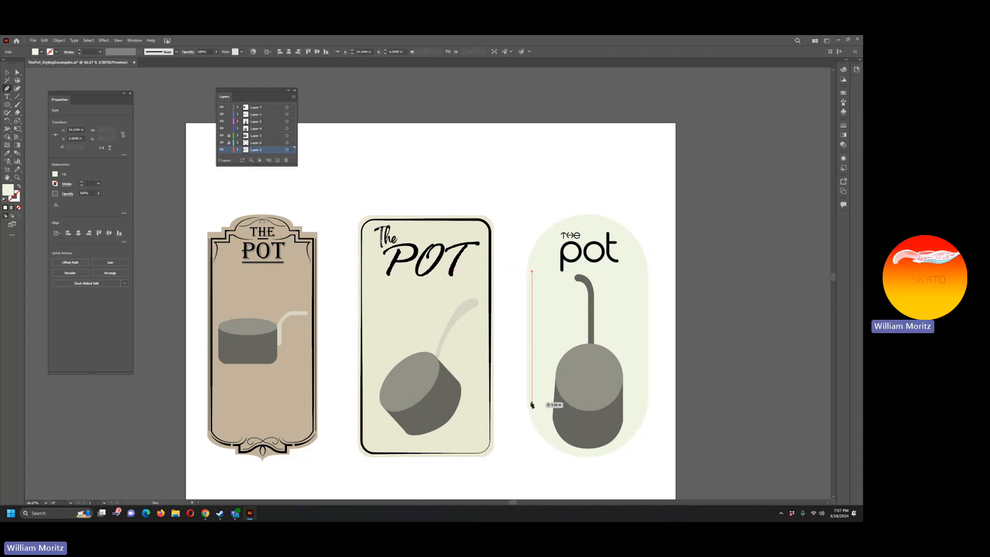
{"action": "left_click", "coordinate": [532, 401]}
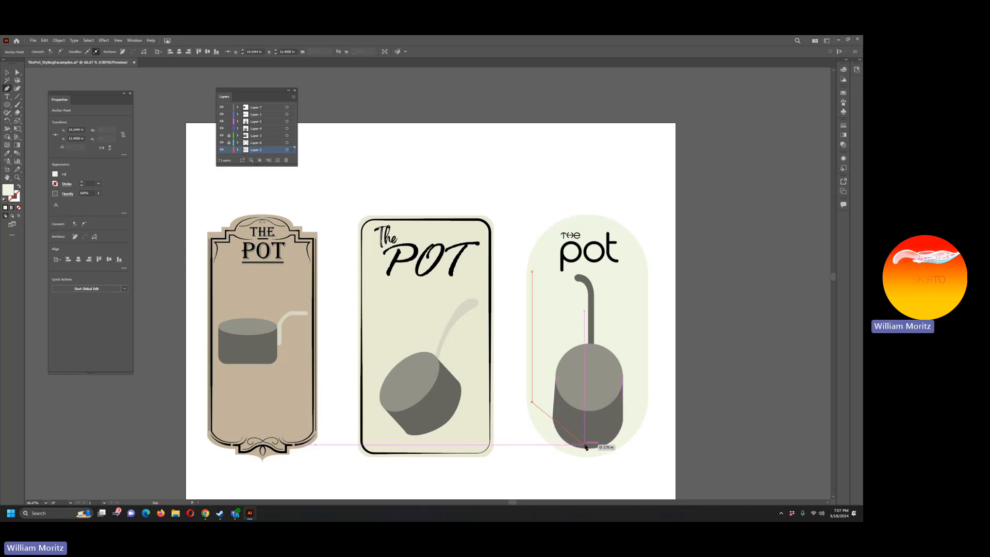
{"action": "key", "text": "v"}
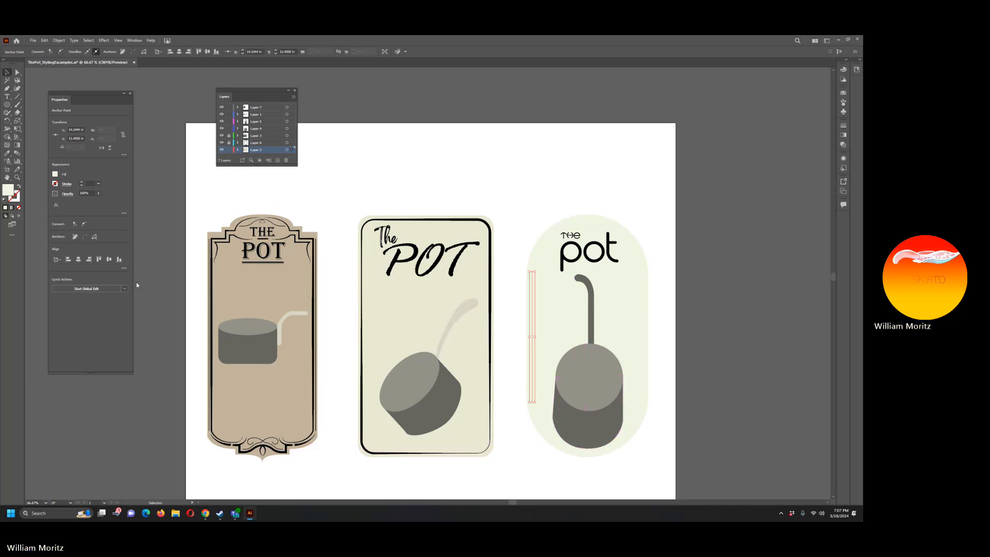
Step: Turn the new line into an unfilled, dashed black 4 pt stroke, sampling the black from the middle label's title
{"action": "key", "text": "i"}
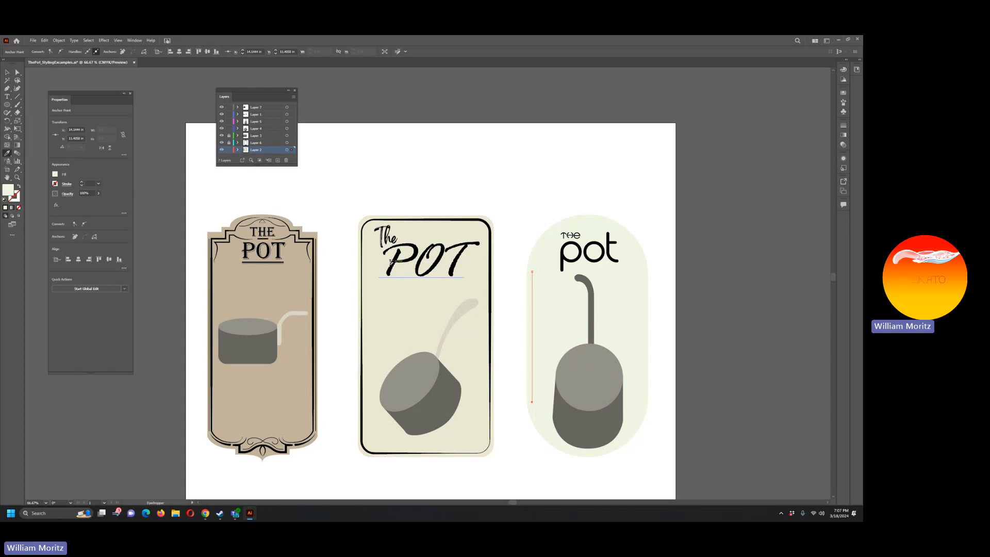
{"action": "left_click", "coordinate": [393, 262]}
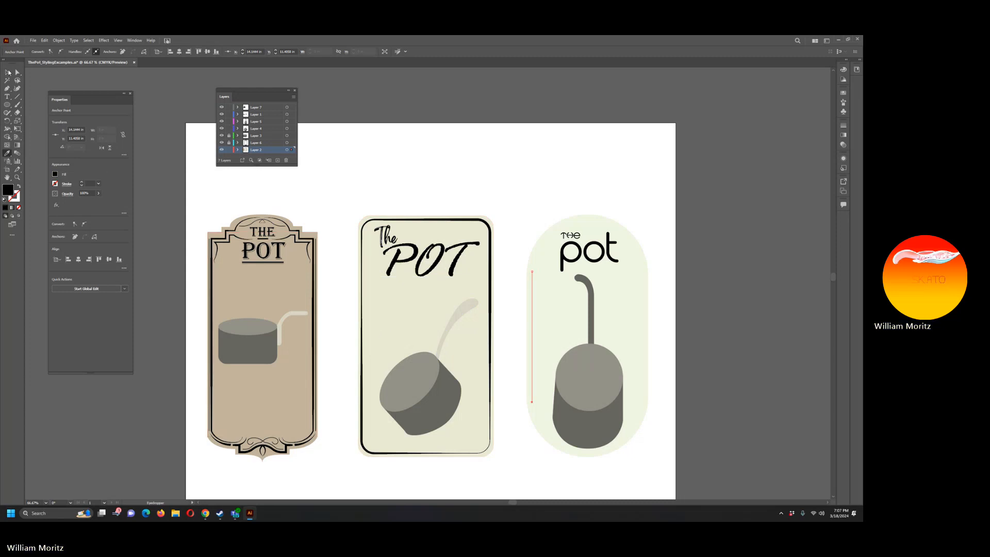
{"action": "left_click", "coordinate": [19, 186]}
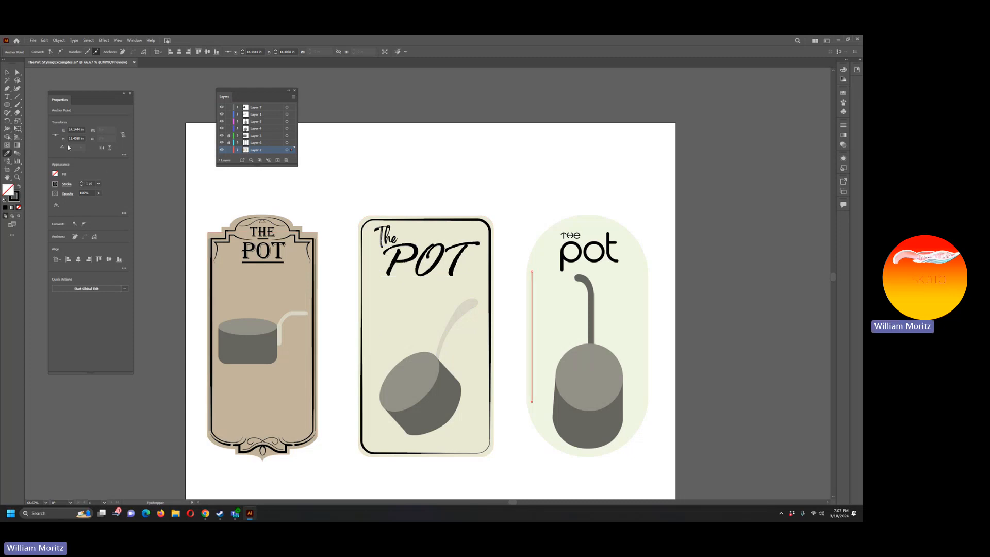
{"action": "left_click", "coordinate": [81, 182]}
{"action": "left_click", "coordinate": [81, 182]}
{"action": "left_click", "coordinate": [81, 182]}
{"action": "left_click", "coordinate": [67, 184]}
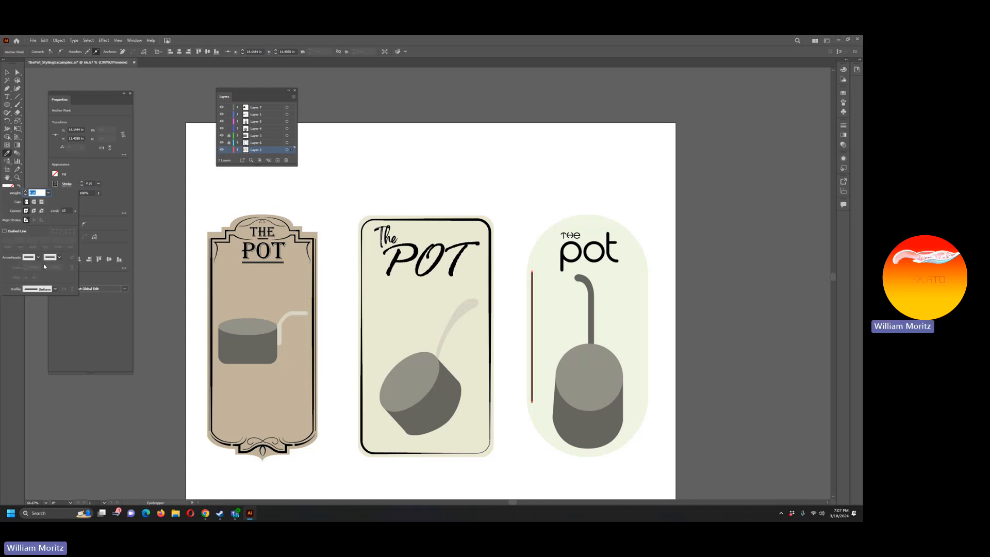
{"action": "left_click", "coordinate": [15, 231]}
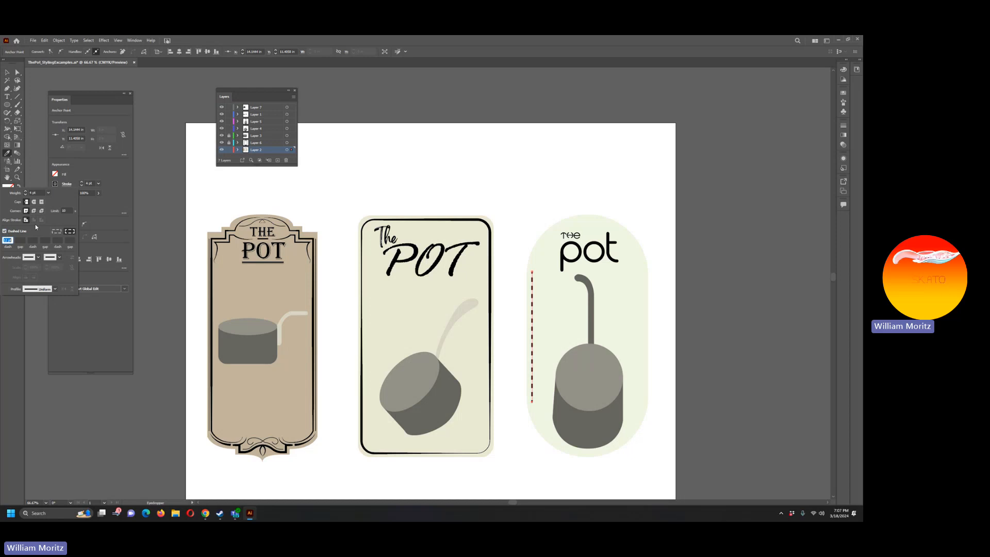
Step: Try a feathered arrowhead at the start of the dashed line and set the arrowhead back to None
{"action": "left_click", "coordinate": [37, 257]}
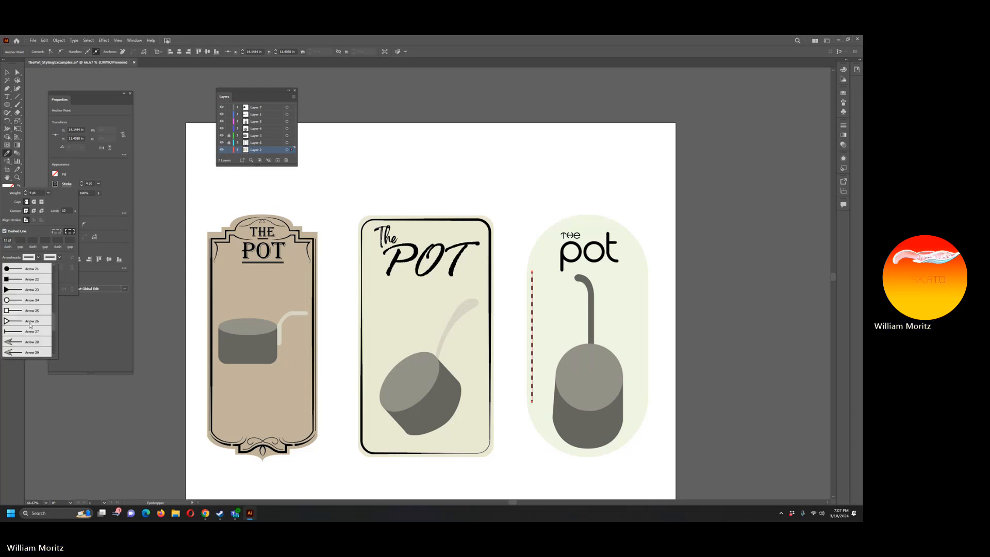
{"action": "scroll", "coordinate": [30, 327], "scroll_direction": "down", "scroll_amount": 7}
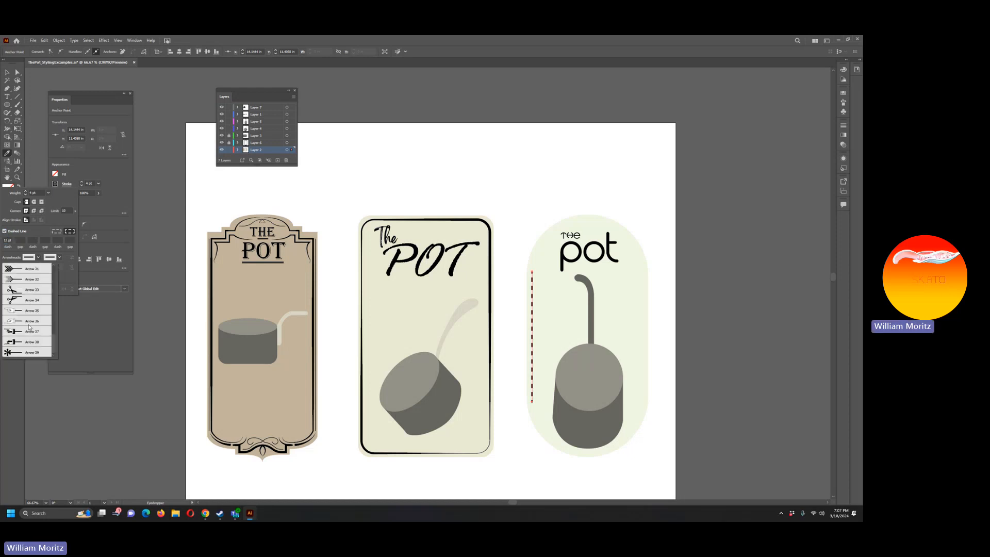
{"action": "left_click", "coordinate": [26, 281]}
{"action": "left_click", "coordinate": [29, 256]}
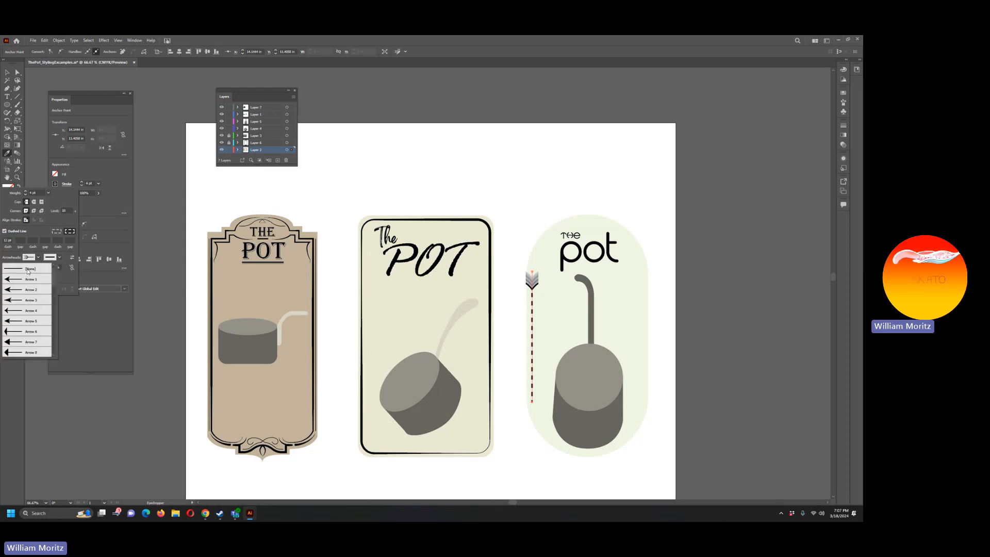
{"action": "left_click", "coordinate": [42, 237]}
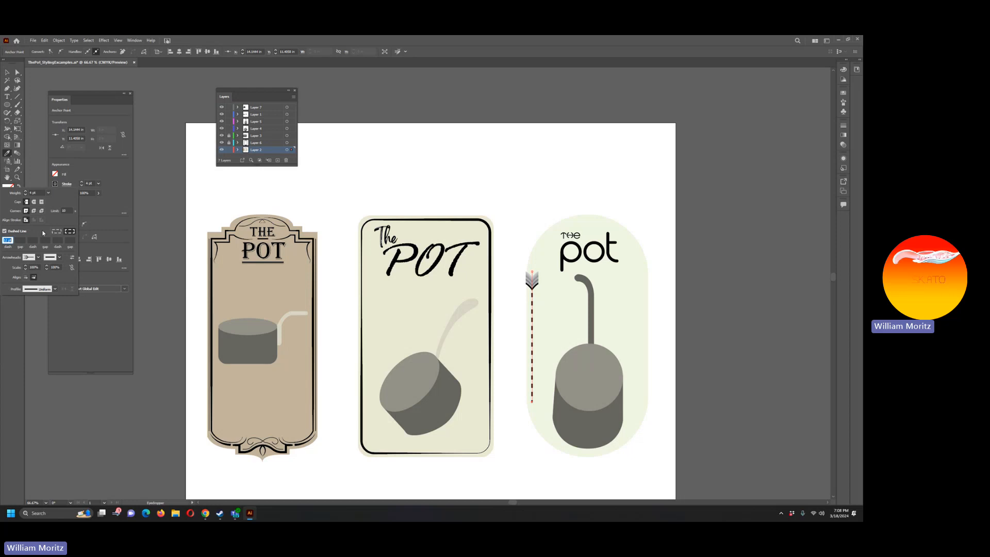
{"action": "left_click", "coordinate": [32, 258]}
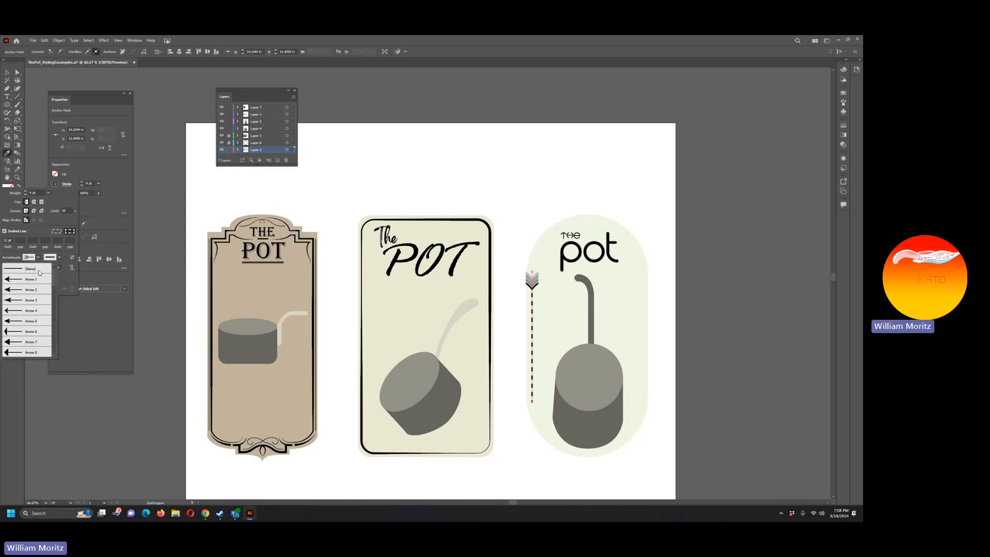
{"action": "left_click", "coordinate": [38, 269]}
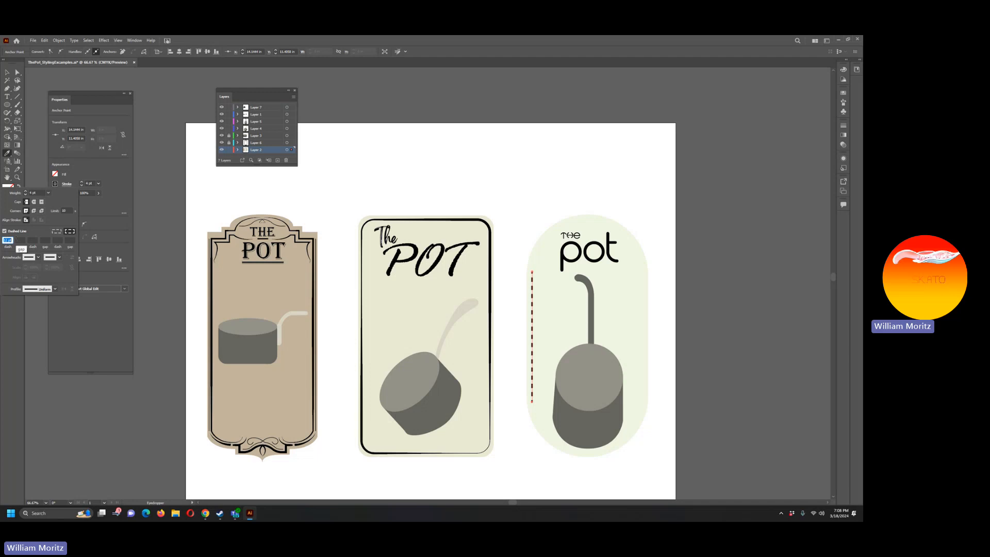
Step: Shorten the dashes of the right label's vertical line, trying dash lengths of 6 pt and 4 pt
{"action": "type", "text": "6"}
{"action": "key", "text": "Return"}
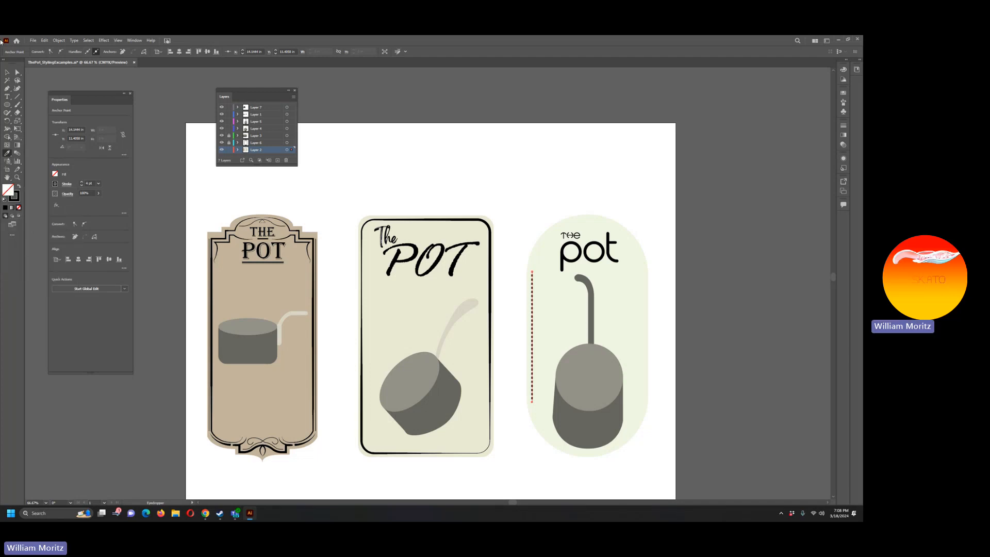
{"action": "key", "text": "v"}
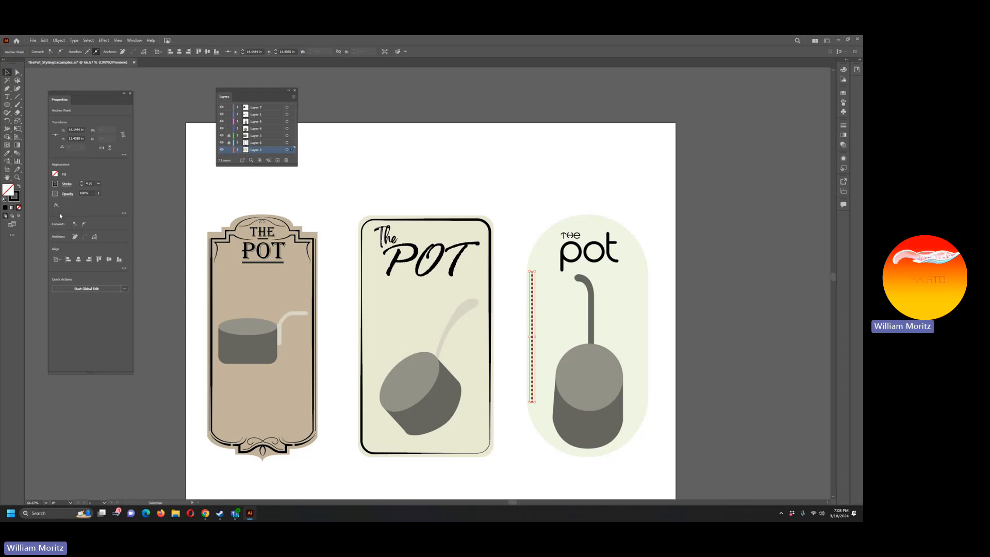
{"action": "left_click", "coordinate": [66, 183]}
{"action": "left_click", "coordinate": [3, 241]}
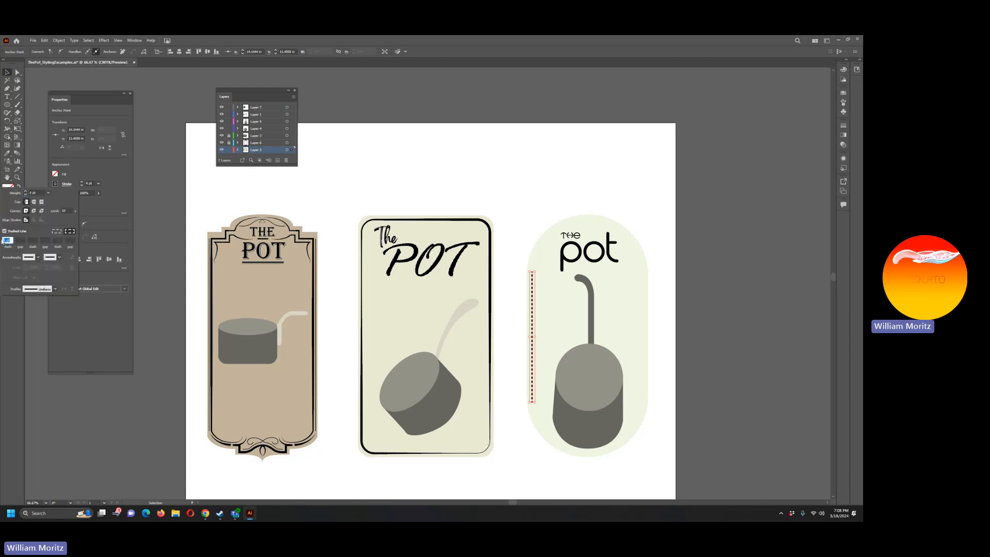
{"action": "type", "text": "4"}
{"action": "key", "text": "Return"}
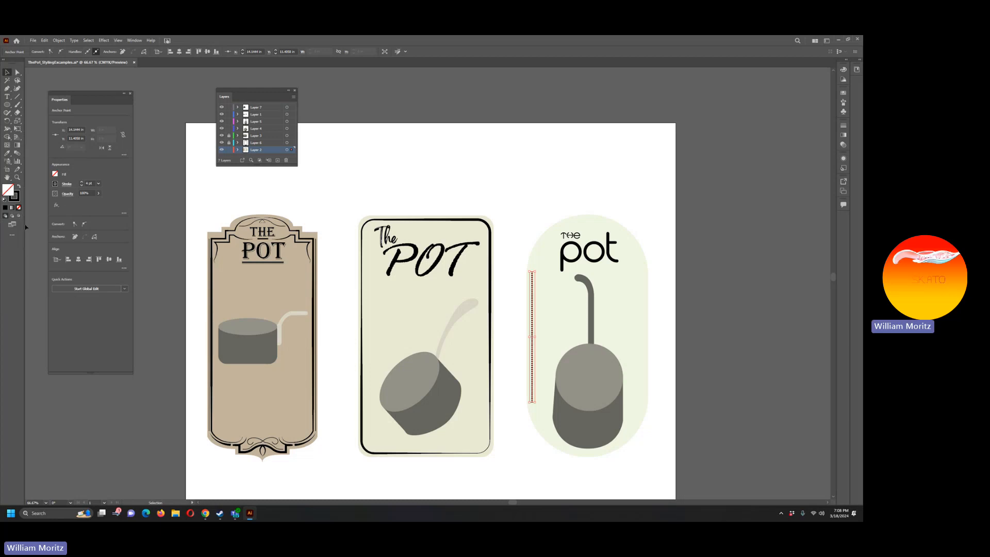
Step: Widen the gaps between the line's short dashes so it forms an evenly spaced dotted line, and deselect it
{"action": "left_click", "coordinate": [66, 184]}
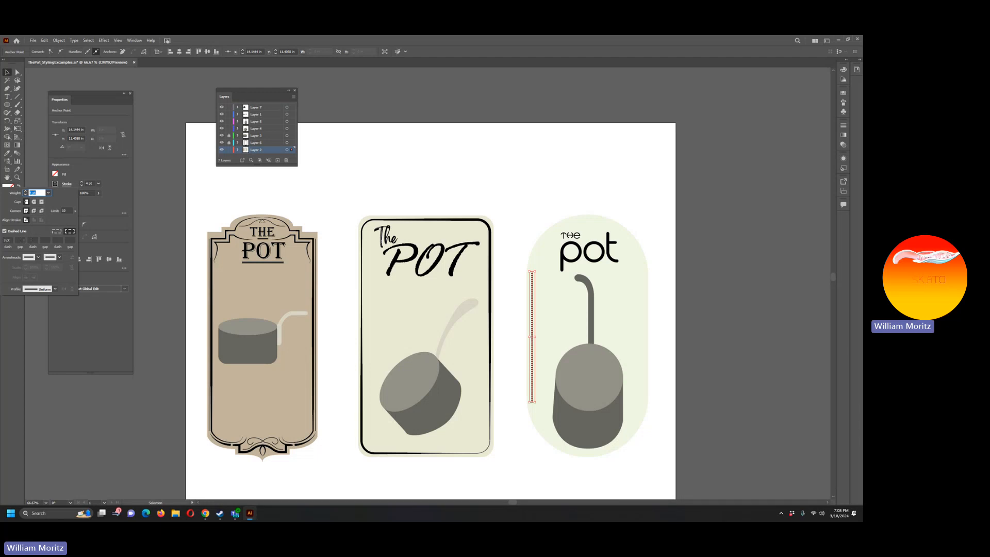
{"action": "key", "text": "Escape"}
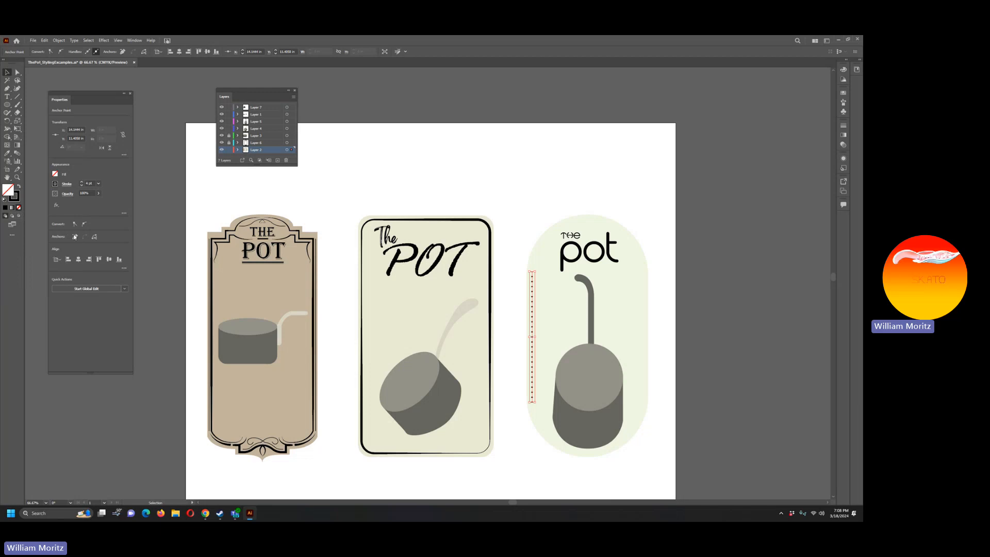
{"action": "left_click", "coordinate": [67, 184]}
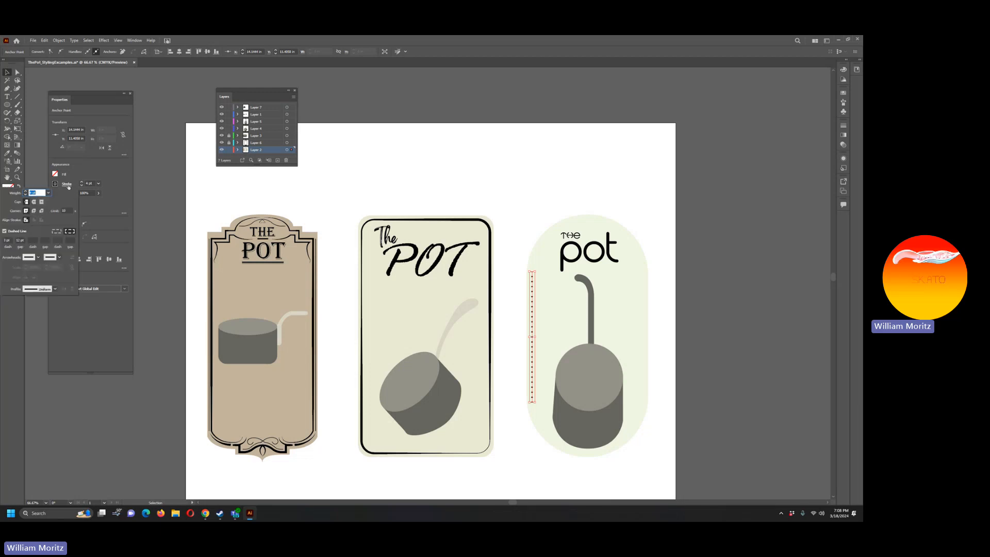
{"action": "left_click", "coordinate": [20, 240]}
{"action": "key", "text": "Escape"}
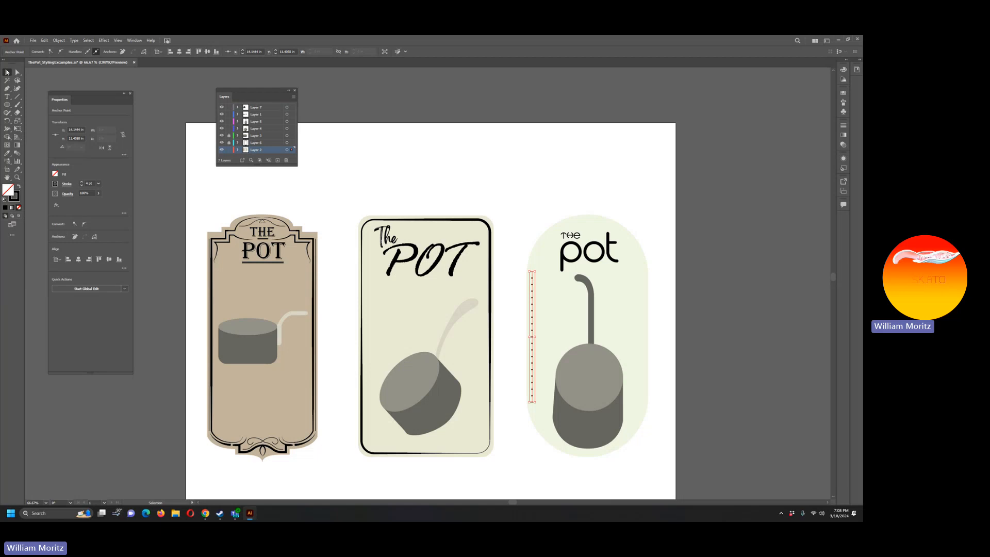
{"action": "left_click", "coordinate": [45, 84]}
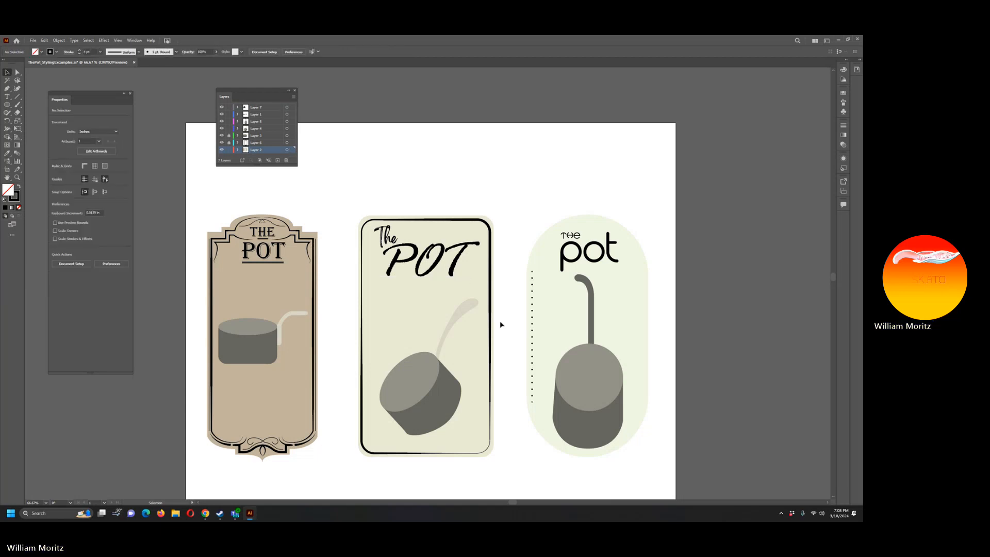
Step: Duplicate the dotted line in place and shift the copy horizontally to just inside the right label's right edge
{"action": "left_click", "coordinate": [532, 353]}
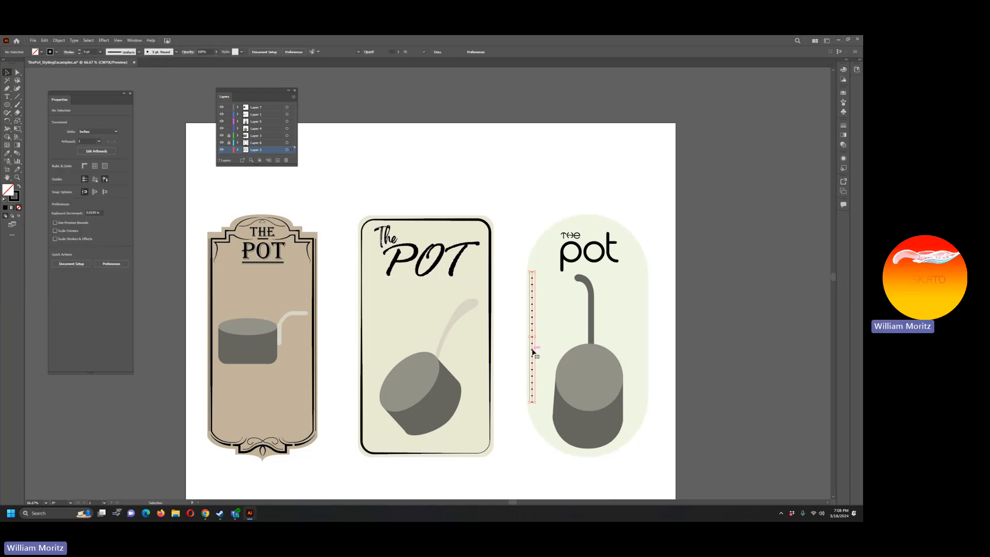
{"action": "key", "text": "ctrl+c"}
{"action": "key", "text": "ctrl+f"}
{"action": "key", "text": "shift+Right"}
{"action": "key", "text": "shift+Right"}
{"action": "key", "text": "shift+Right"}
{"action": "key", "text": "shift+Right"}
{"action": "key", "text": "shift+Right"}
{"action": "key", "text": "shift+Right"}
{"action": "key", "text": "shift+Right"}
{"action": "key", "text": "shift+Right"}
{"action": "key", "text": "shift+Right"}
{"action": "key", "text": "shift+Right"}
{"action": "key", "text": "shift+Right"}
{"action": "key", "text": "shift+Right"}
{"action": "key", "text": "shift+Right"}
{"action": "key", "text": "shift+Right"}
{"action": "key", "text": "shift+Right"}
{"action": "key", "text": "shift+Right"}
{"action": "key", "text": "shift+Right"}
{"action": "key", "text": "shift+Right"}
{"action": "key", "text": "shift+Right"}
{"action": "key", "text": "shift+Right"}
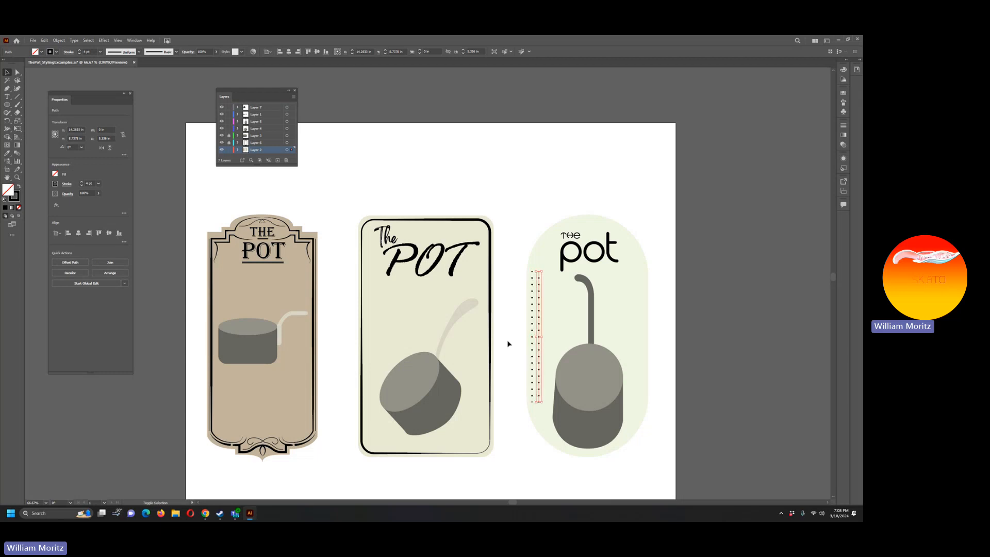
{"action": "key", "text": "Left"}
{"action": "key", "text": "Left"}
{"action": "key", "text": "Left"}
{"action": "key", "text": "Left"}
{"action": "key", "text": "Left"}
{"action": "key", "text": "Left"}
{"action": "key", "text": "Left"}
{"action": "key", "text": "Left"}
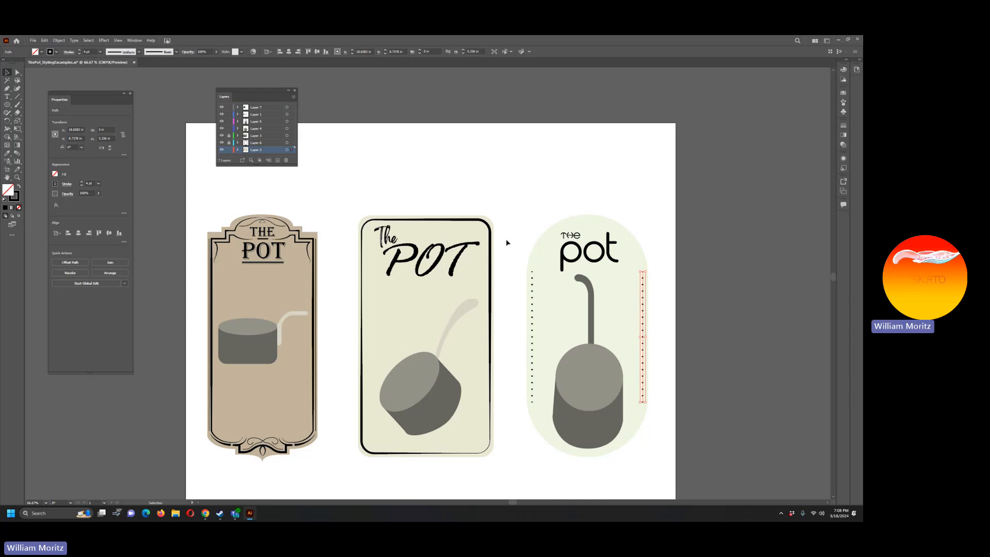
{"action": "left_click", "coordinate": [506, 192]}
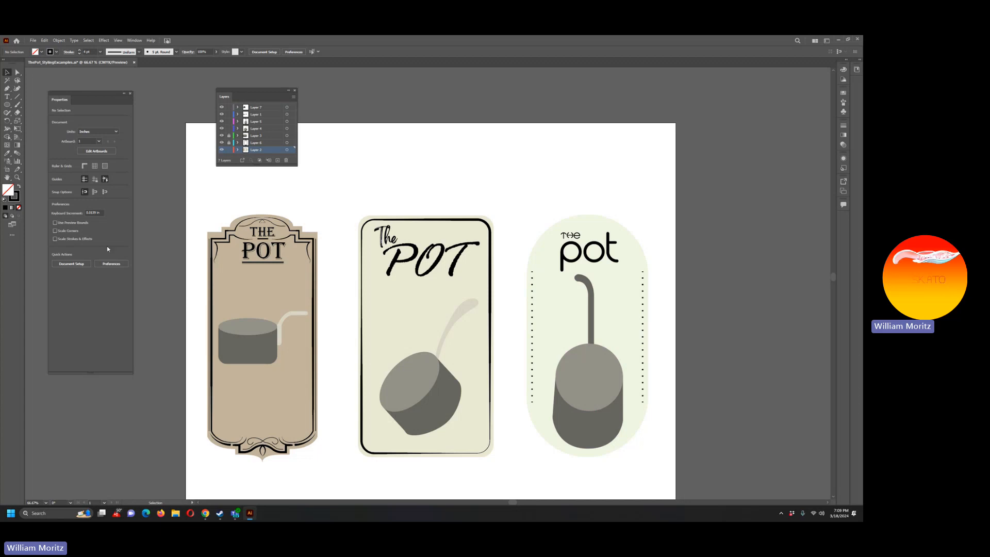
Step: Transfer the middle label's inset outline and the right label's two dotted lines from Layer 2 to Layer 6, keeping their positions
{"action": "key", "text": "z"}
{"action": "left_click", "coordinate": [382, 231], "text": "alt"}
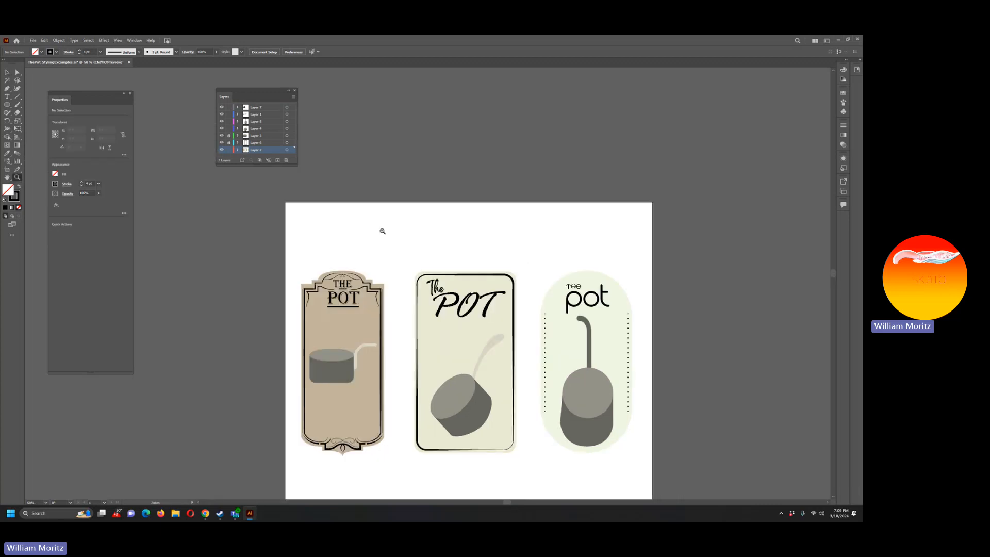
{"action": "left_click", "coordinate": [382, 231], "text": "alt"}
{"action": "scroll", "coordinate": [438, 268], "scroll_direction": "down", "scroll_amount": 1}
{"action": "key", "text": "v"}
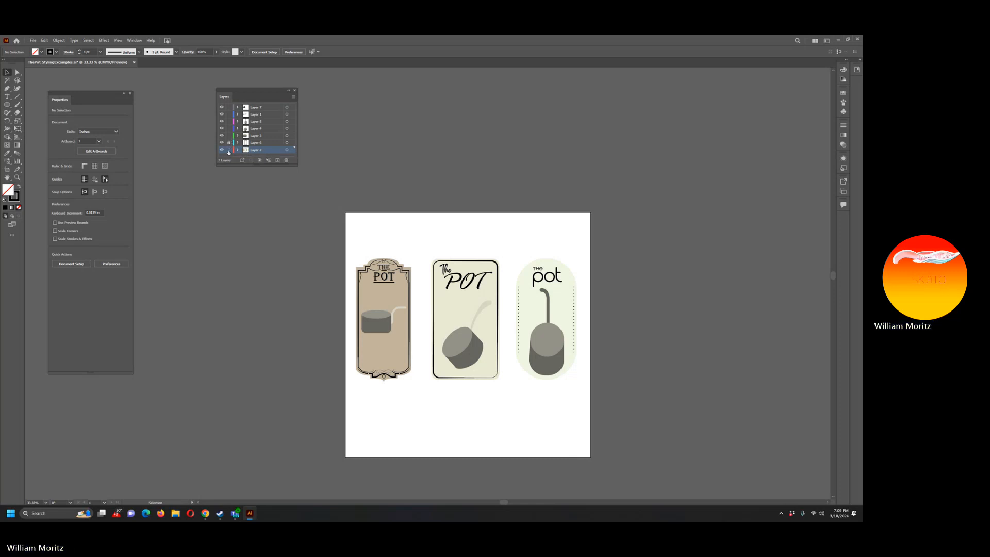
{"action": "left_click", "coordinate": [222, 150]}
{"action": "left_click", "coordinate": [222, 151]}
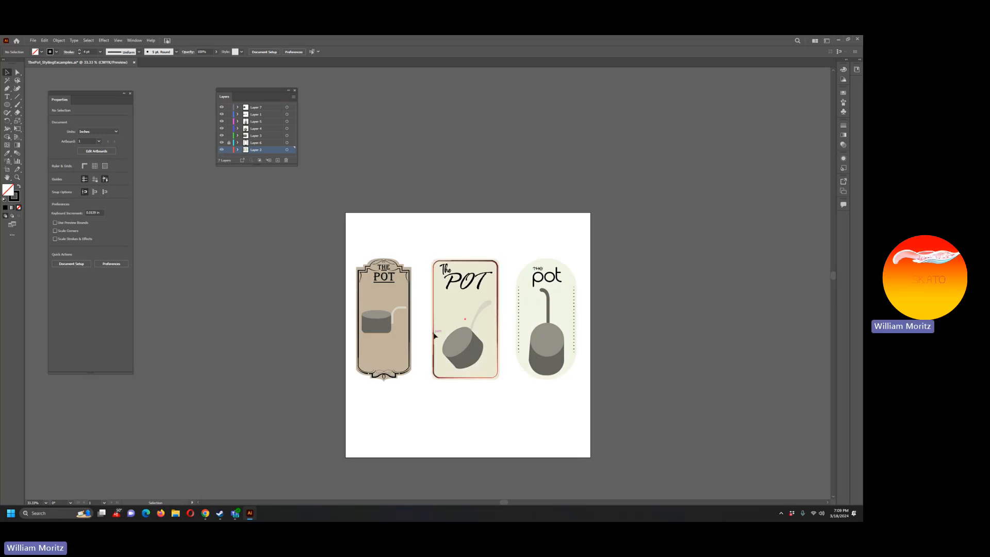
{"action": "left_click", "coordinate": [496, 294]}
{"action": "left_click", "coordinate": [519, 308], "text": "shift"}
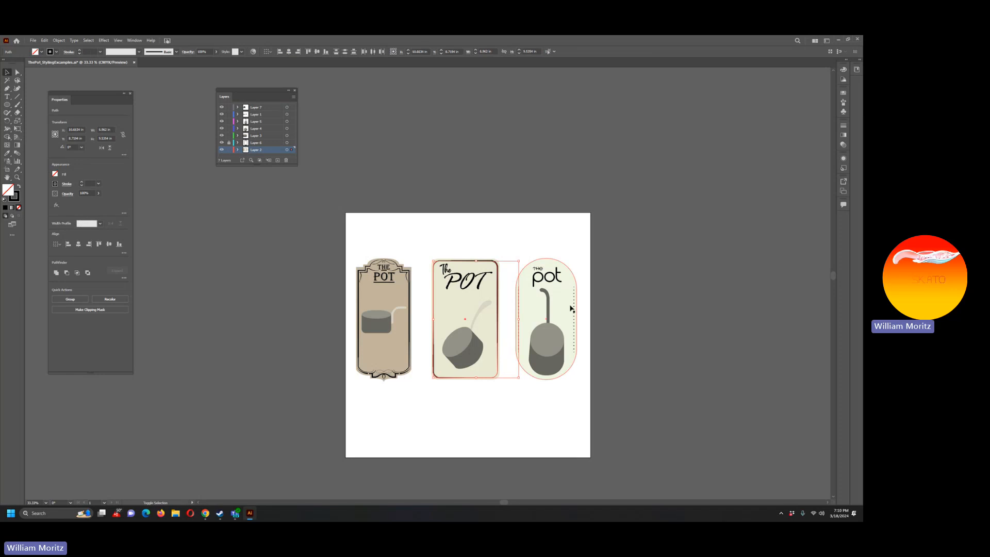
{"action": "left_click", "coordinate": [363, 196]}
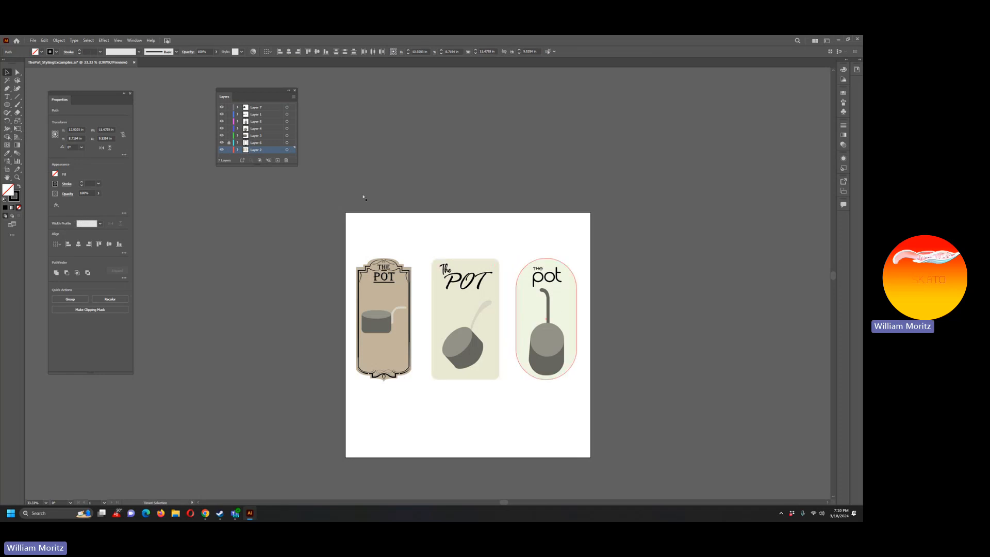
{"action": "left_click", "coordinate": [247, 145]}
{"action": "key", "text": "ctrl+shift+v"}
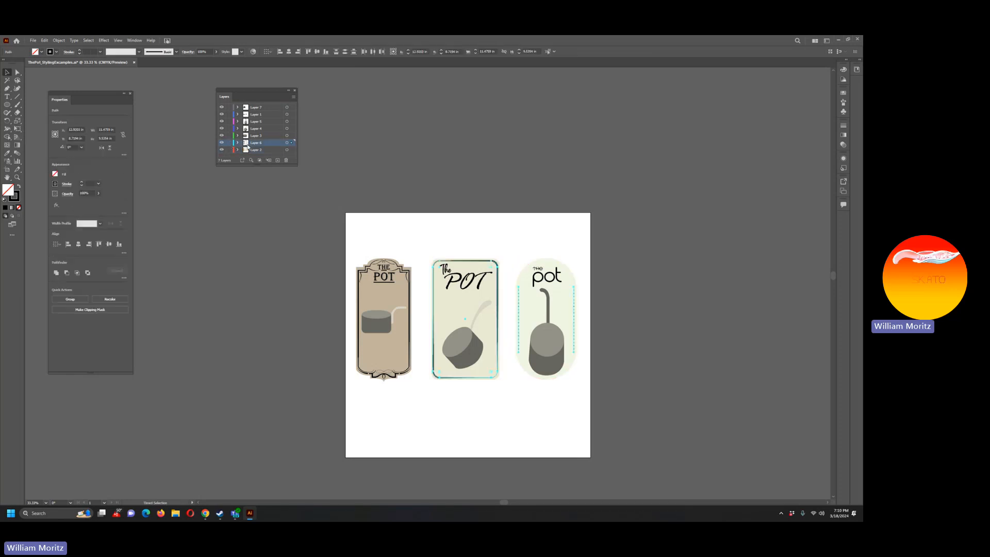
{"action": "left_click", "coordinate": [238, 188]}
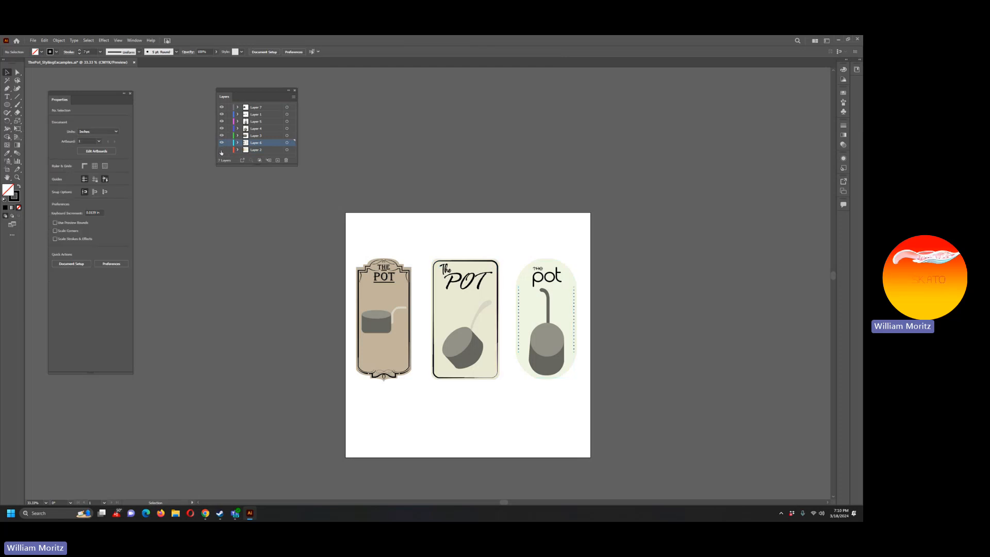
Step: Check which artwork Layer 2, Layer 6 and Layer 5 contain by hiding and showing each layer
{"action": "left_click", "coordinate": [222, 150]}
{"action": "left_click", "coordinate": [222, 150]}
{"action": "left_click", "coordinate": [222, 144]}
{"action": "left_click", "coordinate": [222, 143]}
{"action": "left_click", "coordinate": [255, 122]}
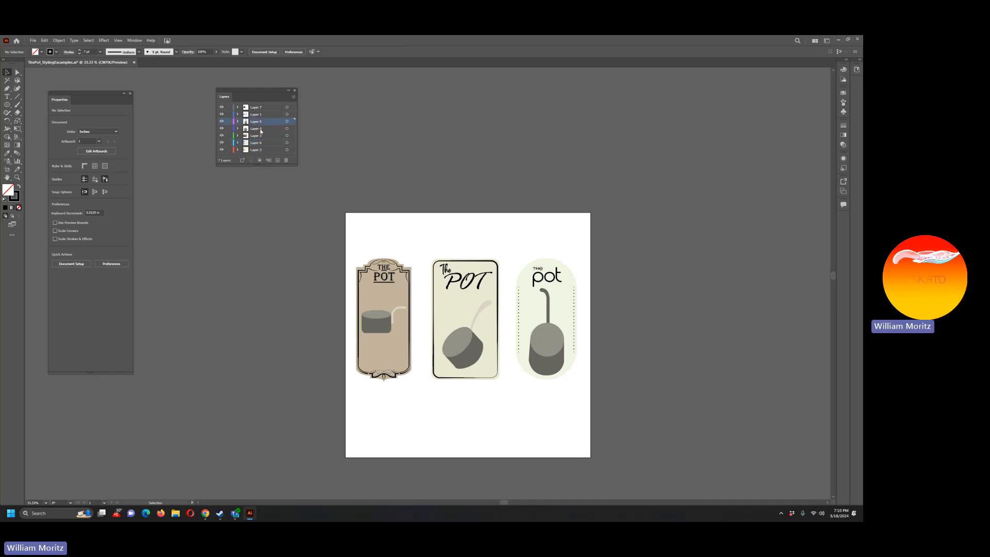
{"action": "left_click", "coordinate": [221, 121]}
{"action": "left_click", "coordinate": [222, 121]}
Step: Transfer the left label's THE and POT title text from Layer 7 to Layer 1, keeping its position
{"action": "left_click", "coordinate": [385, 268]}
{"action": "left_click", "coordinate": [388, 279], "text": "shift"}
{"action": "key", "text": "ctrl+x"}
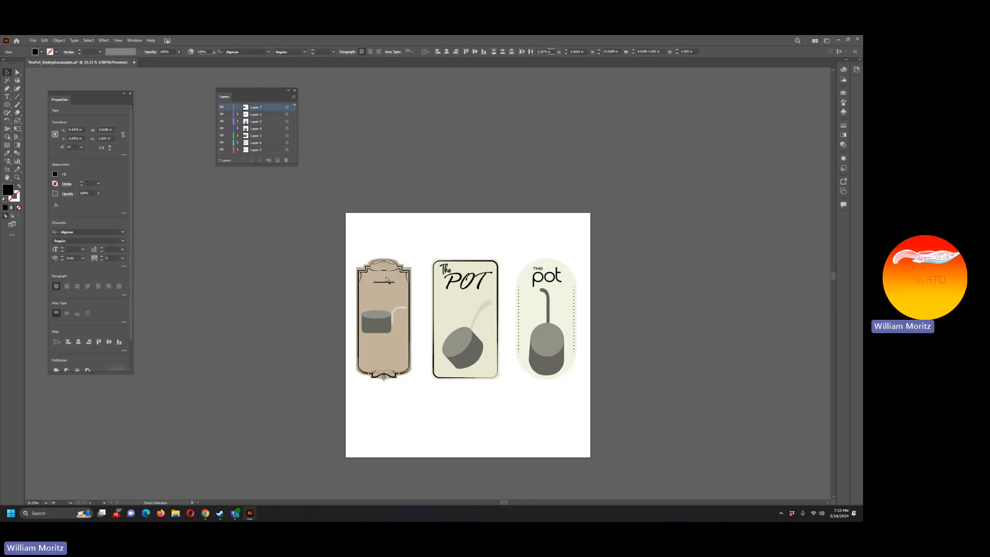
{"action": "left_click", "coordinate": [255, 114]}
{"action": "key", "text": "ctrl+f"}
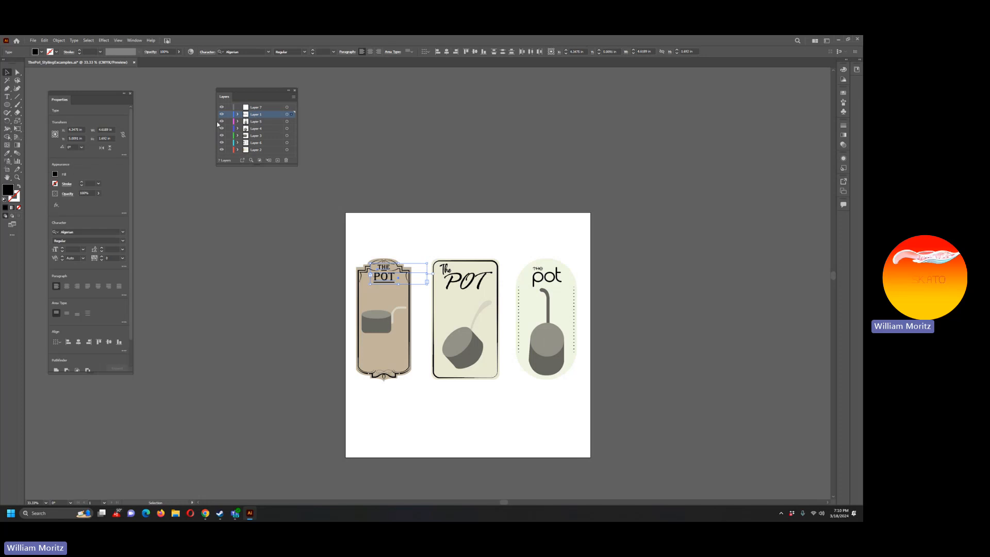
{"action": "left_click", "coordinate": [226, 206]}
Step: Lock the five layers below Layer 1 and move all three titles straight up above their labels
{"action": "left_click_drag", "start_coordinate": [229, 122], "coordinate": [231, 151]}
{"action": "left_click_drag", "start_coordinate": [603, 302], "coordinate": [422, 221]}
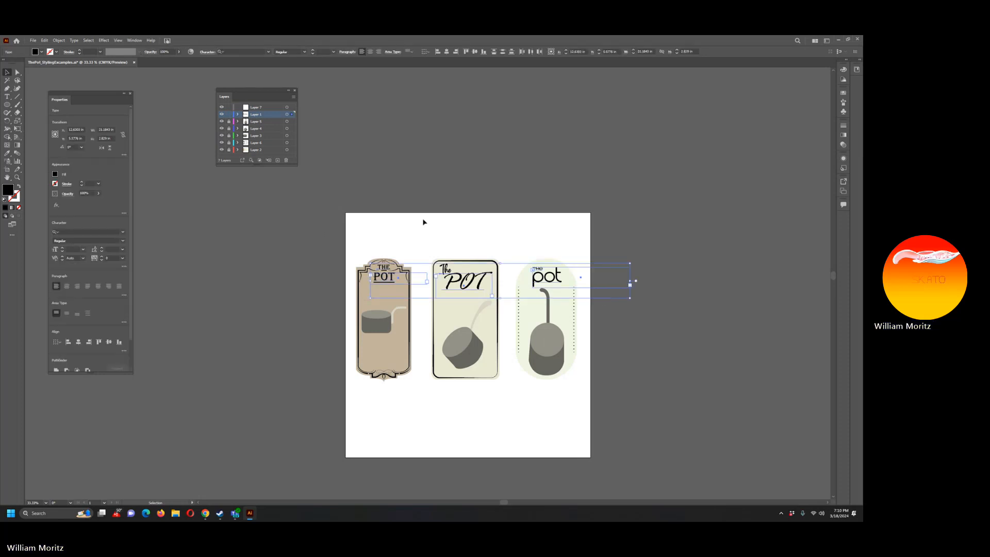
{"action": "key", "text": "shift+Up"}
{"action": "key", "text": "shift+Up"}
{"action": "key", "text": "shift+Up"}
{"action": "key", "text": "shift+Up"}
{"action": "key", "text": "shift+Up"}
{"action": "key", "text": "shift+Up"}
{"action": "key", "text": "shift+Up"}
{"action": "key", "text": "shift+Up"}
{"action": "key", "text": "shift+Up"}
{"action": "key", "text": "shift+Up"}
{"action": "key", "text": "shift+Up"}
{"action": "key", "text": "shift+Up"}
{"action": "key", "text": "shift+Up"}
{"action": "key", "text": "shift+Up"}
{"action": "key", "text": "shift+Up"}
{"action": "key", "text": "shift+Up"}
{"action": "key", "text": "shift+Up"}
{"action": "key", "text": "shift+Up"}
{"action": "key", "text": "shift+Up"}
{"action": "key", "text": "shift+Up"}
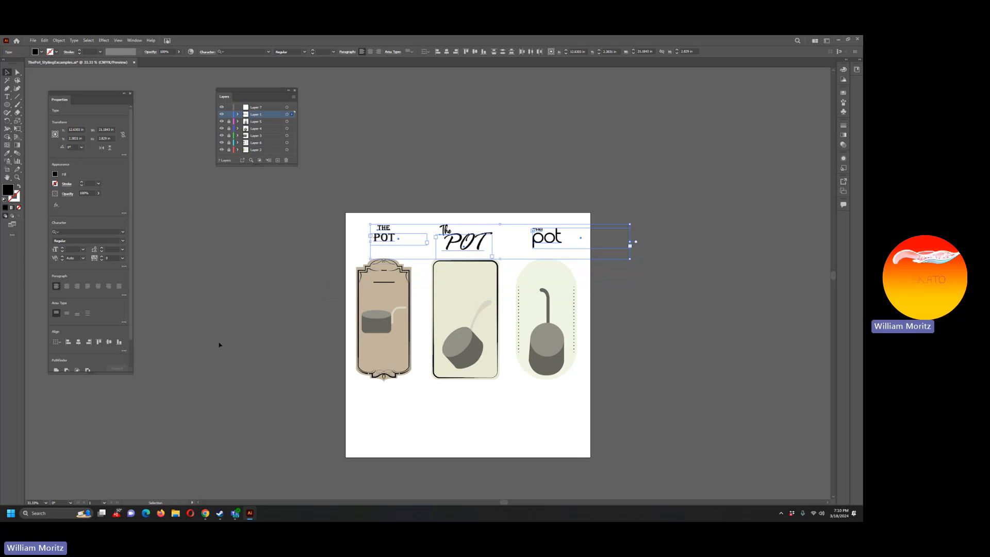
{"action": "left_click", "coordinate": [293, 347]}
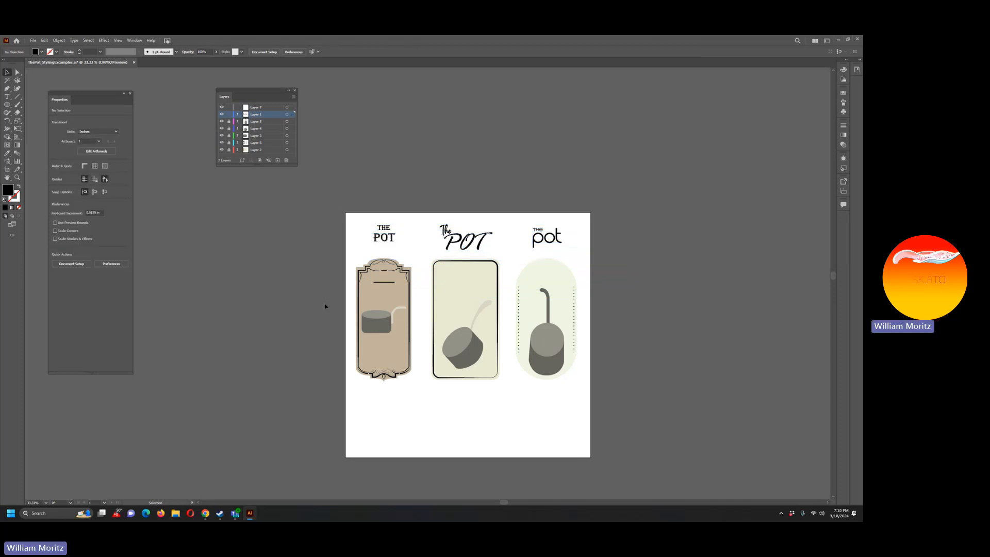
Step: Unlock the three pot layers and move all three pot illustrations straight down until they clear the labels
{"action": "left_click", "coordinate": [229, 121]}
{"action": "left_click_drag", "start_coordinate": [346, 276], "coordinate": [559, 399]}
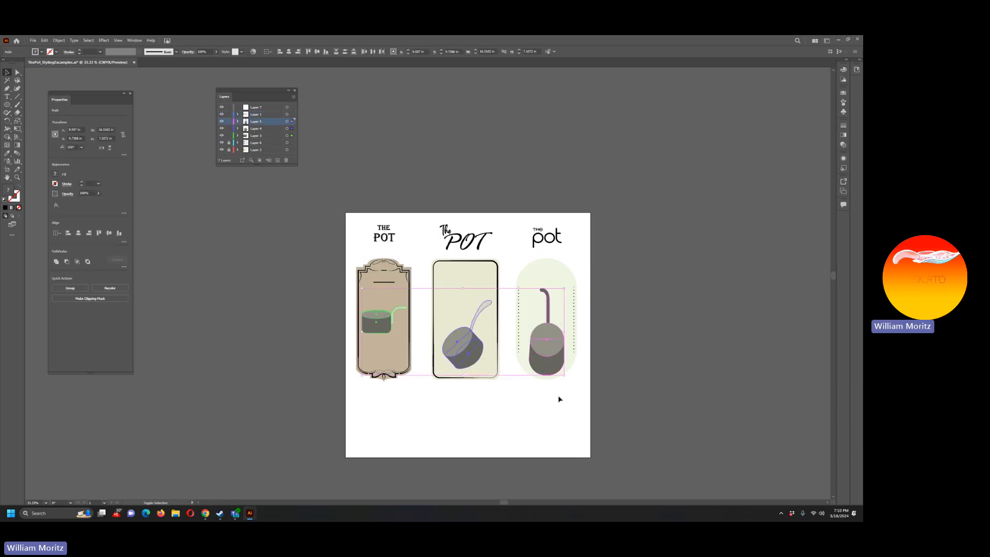
{"action": "key", "text": "shift+Down"}
{"action": "key", "text": "shift+Down"}
{"action": "key", "text": "shift+Down"}
{"action": "key", "text": "shift+Down"}
{"action": "key", "text": "shift+Down"}
{"action": "key", "text": "shift+Down"}
{"action": "key", "text": "shift+Down"}
{"action": "key", "text": "shift+Down"}
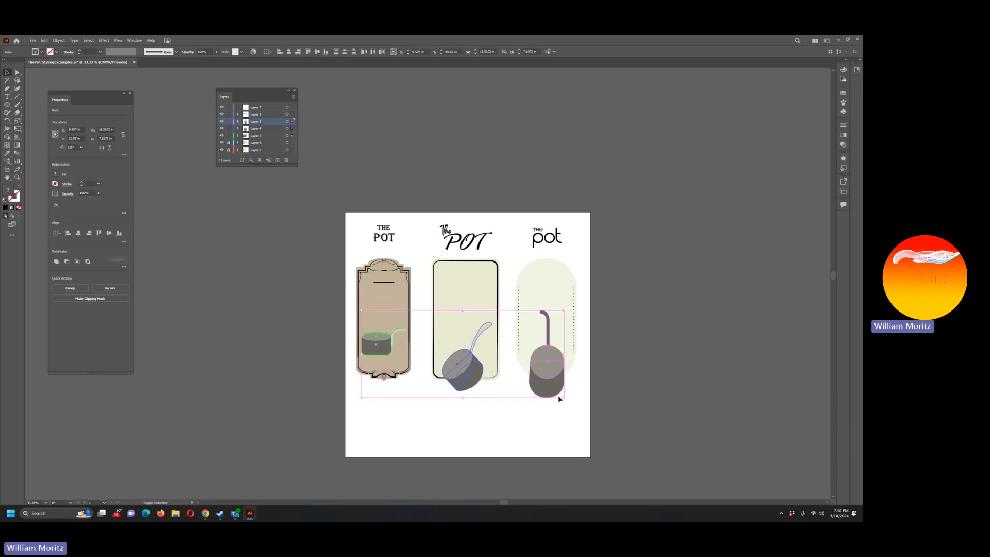
{"action": "key", "text": "shift+Down"}
{"action": "key", "text": "shift+Down"}
{"action": "key", "text": "shift+Down"}
{"action": "key", "text": "shift+Down"}
{"action": "key", "text": "shift+Down"}
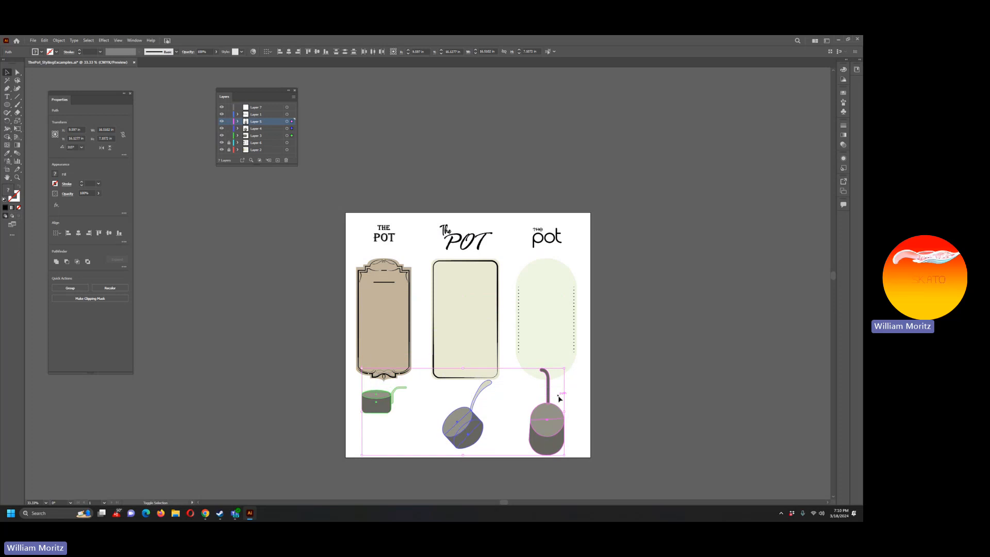
{"action": "key", "text": "shift+Down"}
{"action": "key", "text": "shift+Down"}
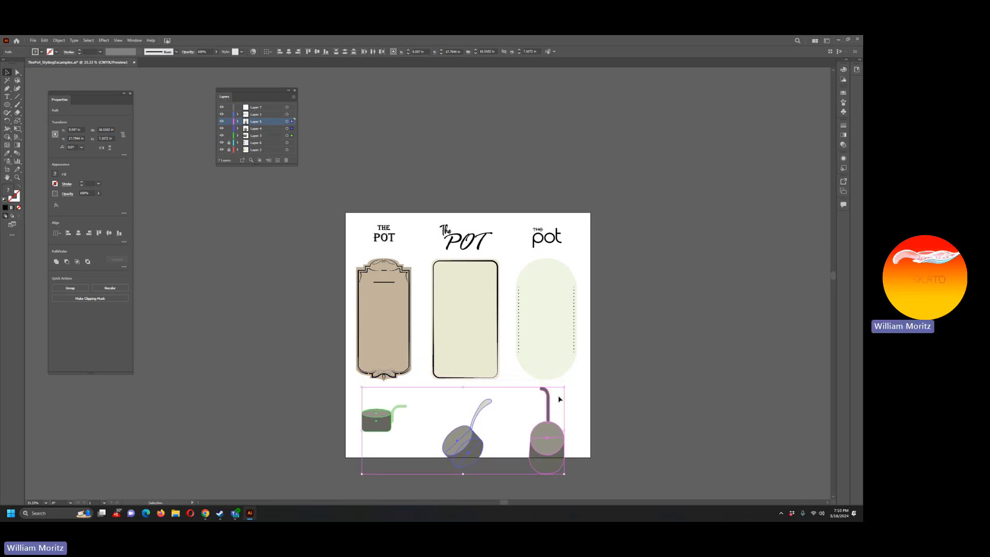
{"action": "left_click", "coordinate": [628, 300]}
Step: Extend the artboard's bottom edge to a height of about 22 in so it contains all three pots
{"action": "scroll", "coordinate": [556, 296], "scroll_direction": "down", "scroll_amount": 3}
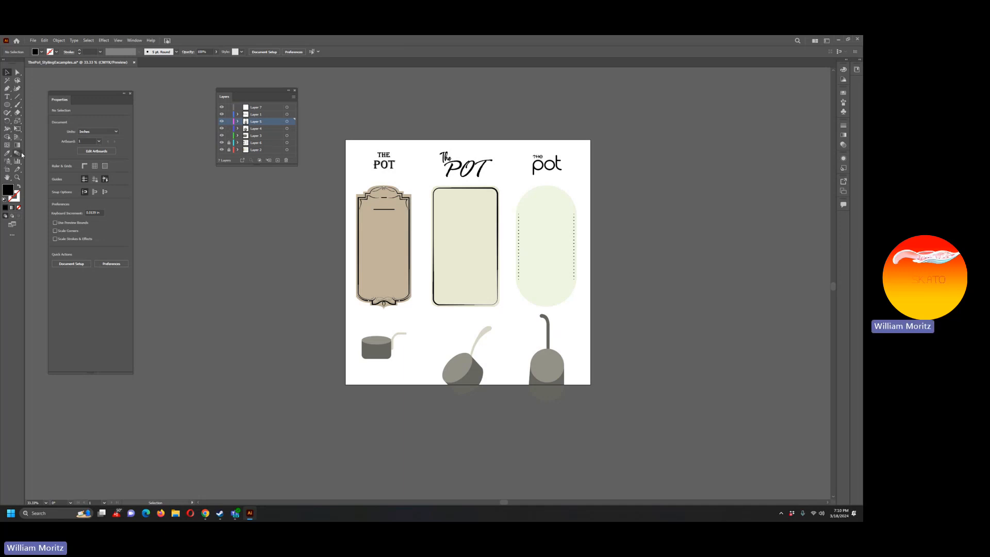
{"action": "left_click", "coordinate": [18, 124]}
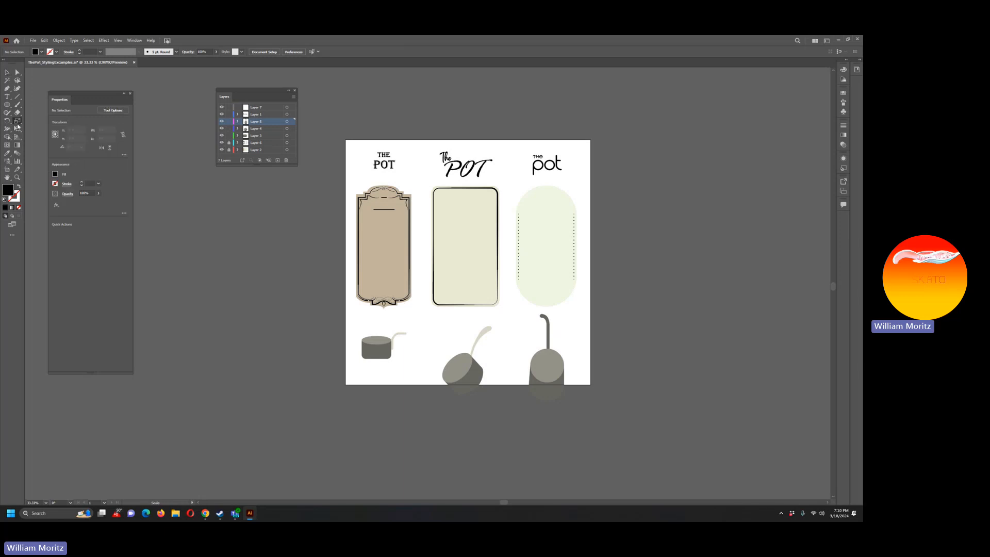
{"action": "left_click", "coordinate": [7, 169]}
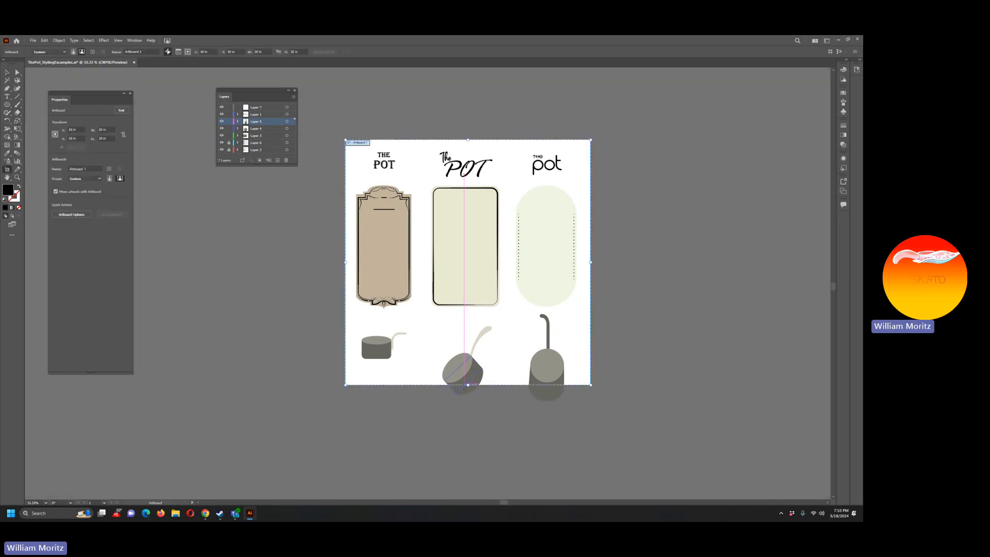
{"action": "left_click_drag", "start_coordinate": [470, 388], "coordinate": [475, 409]}
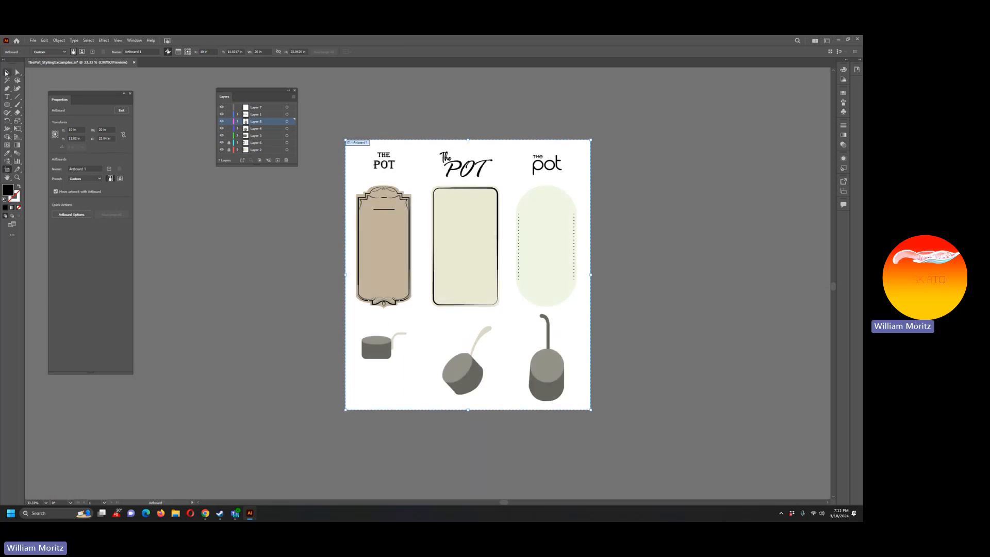
{"action": "left_click", "coordinate": [7, 72]}
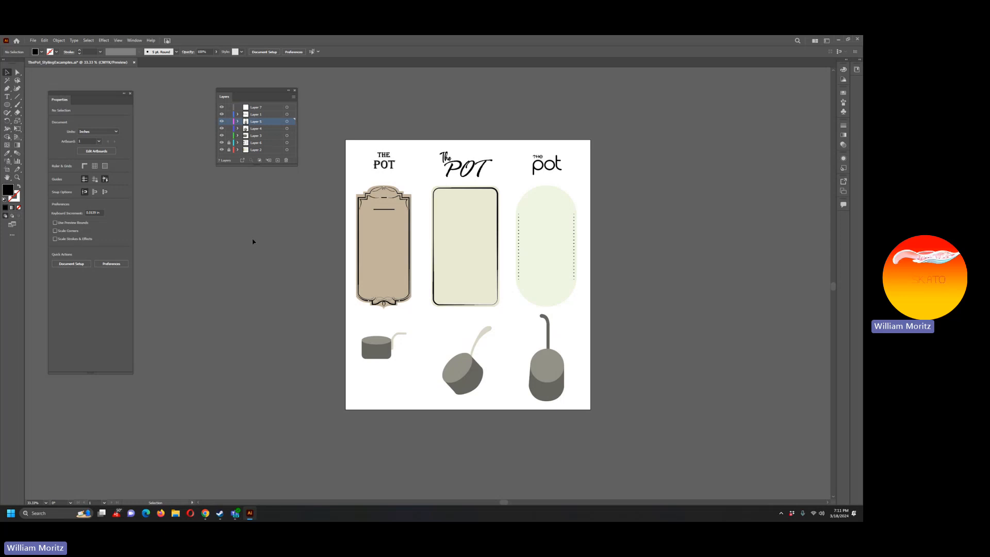
Step: Save the document and export it as ThePot_StylingExcamples.png at 150 ppi with a transparent background
{"action": "key", "text": "a"}
{"action": "key", "text": "ctrl+s"}
{"action": "left_click", "coordinate": [33, 40]}
{"action": "mouse_move", "coordinate": [109, 174]}
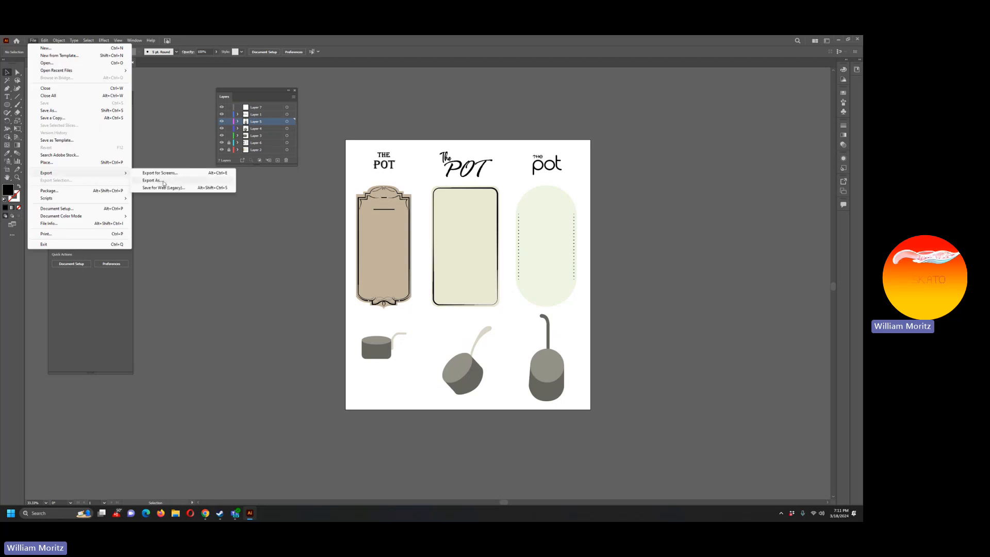
{"action": "left_click", "coordinate": [162, 181]}
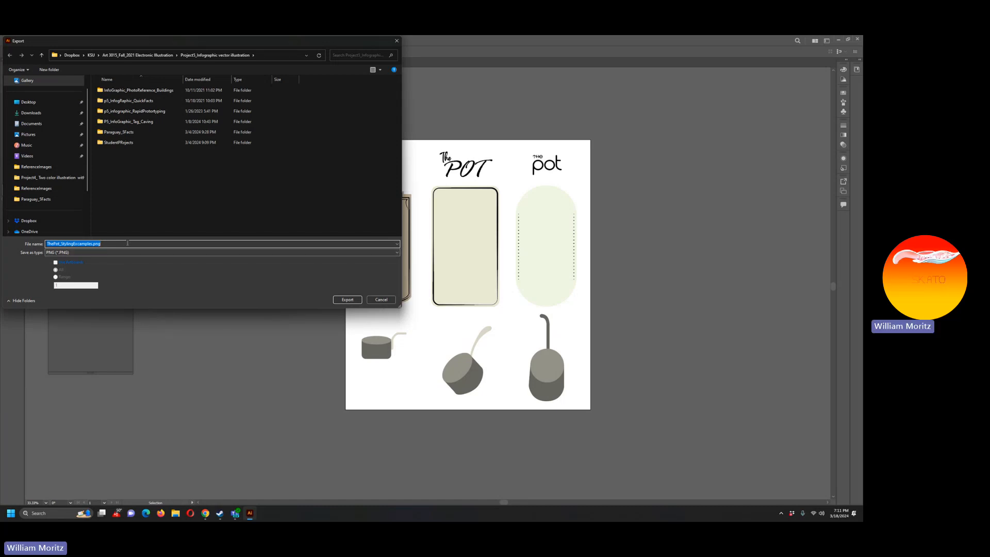
{"action": "left_click", "coordinate": [351, 302]}
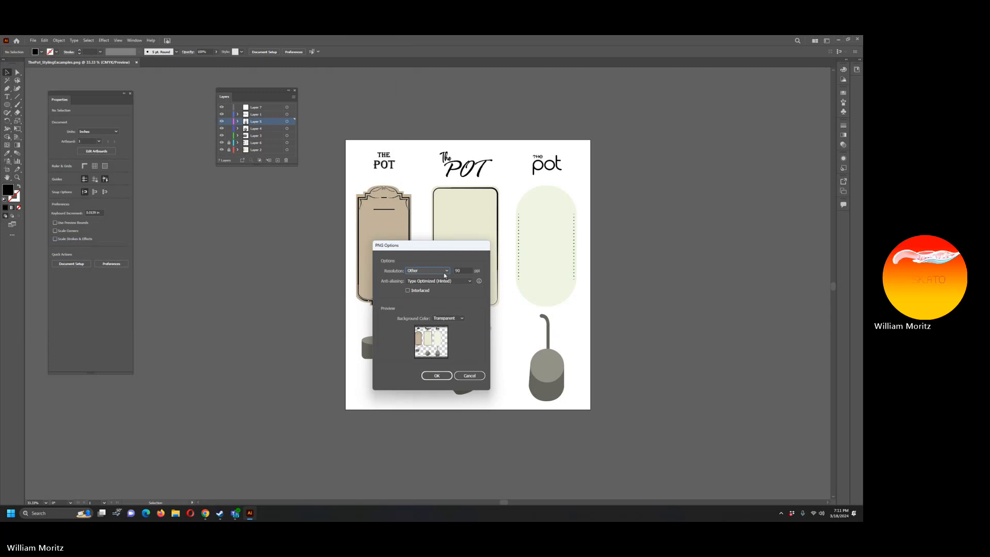
{"action": "key", "text": "Tab"}
{"action": "type", "text": "150"}
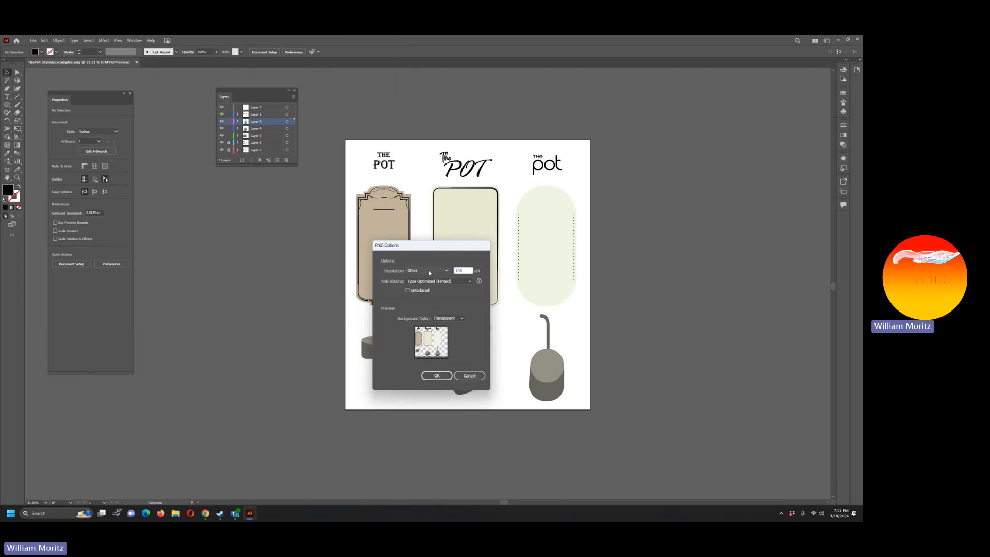
{"action": "left_click", "coordinate": [437, 377]}
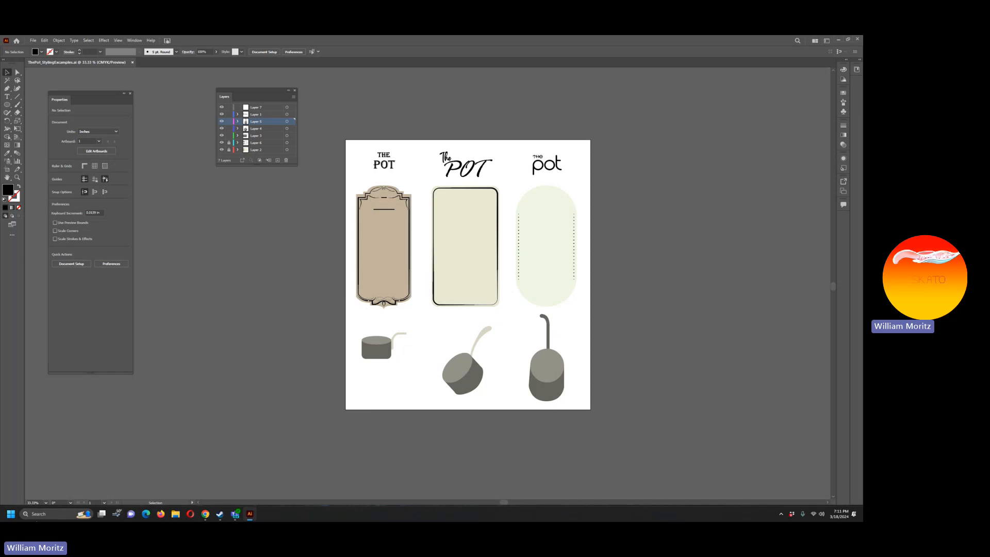
Step: Switch to Photoshop 2022 and open ThePot_StylingExcamples.png from the Project5_Infographic vector illustration folder
{"action": "left_click", "coordinate": [10, 513]}
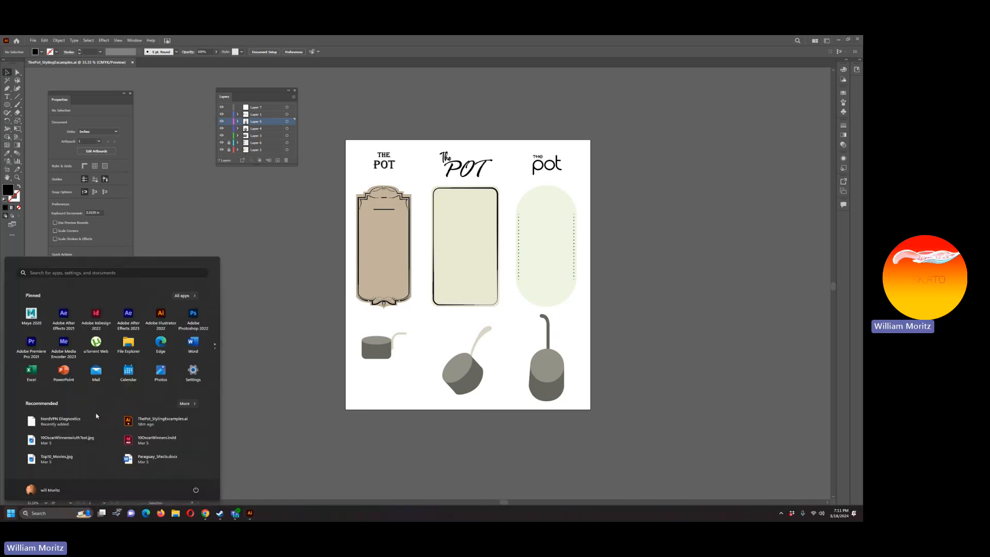
{"action": "left_click", "coordinate": [193, 319]}
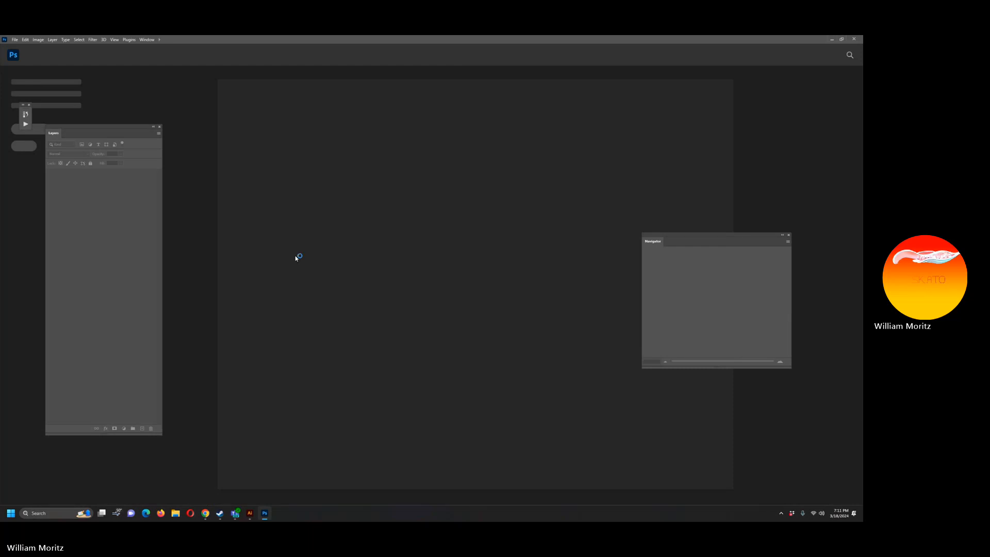
{"action": "left_click", "coordinate": [19, 40]}
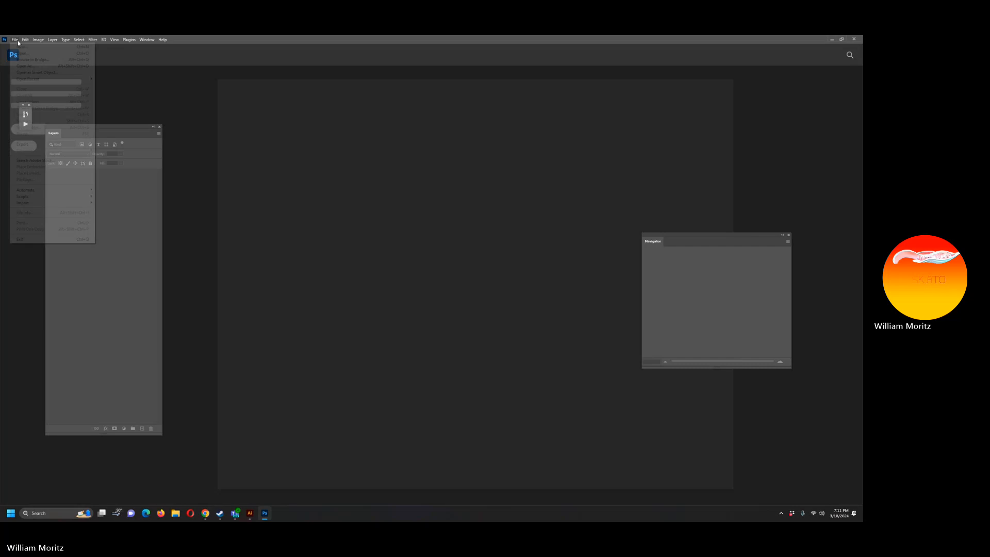
{"action": "left_click", "coordinate": [22, 54]}
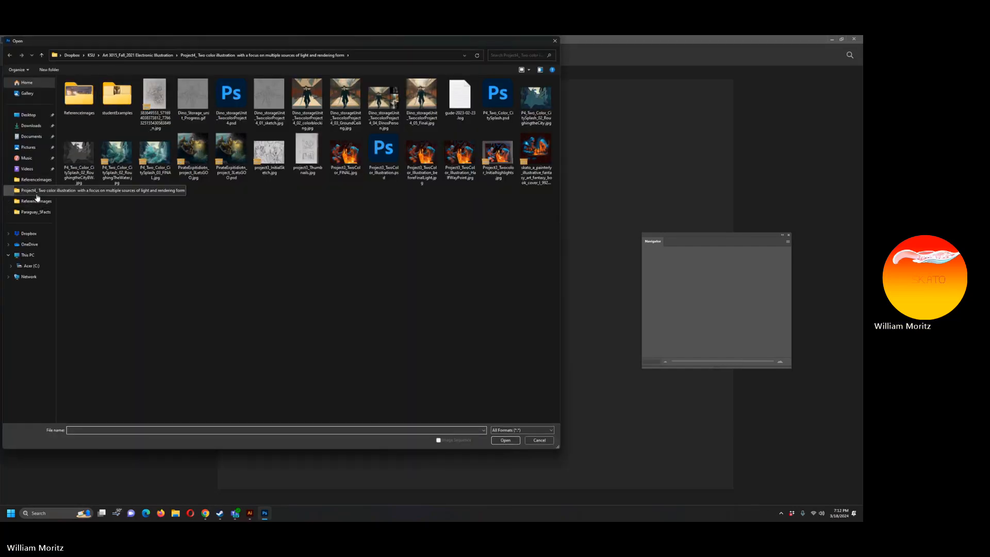
{"action": "left_click", "coordinate": [35, 194]}
{"action": "left_click", "coordinate": [157, 57]}
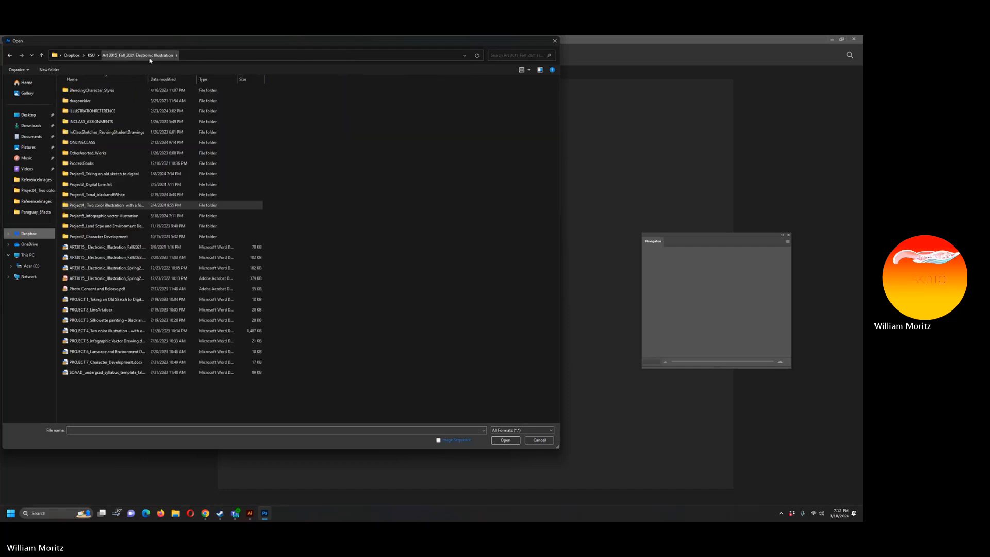
{"action": "double_click", "coordinate": [110, 215]}
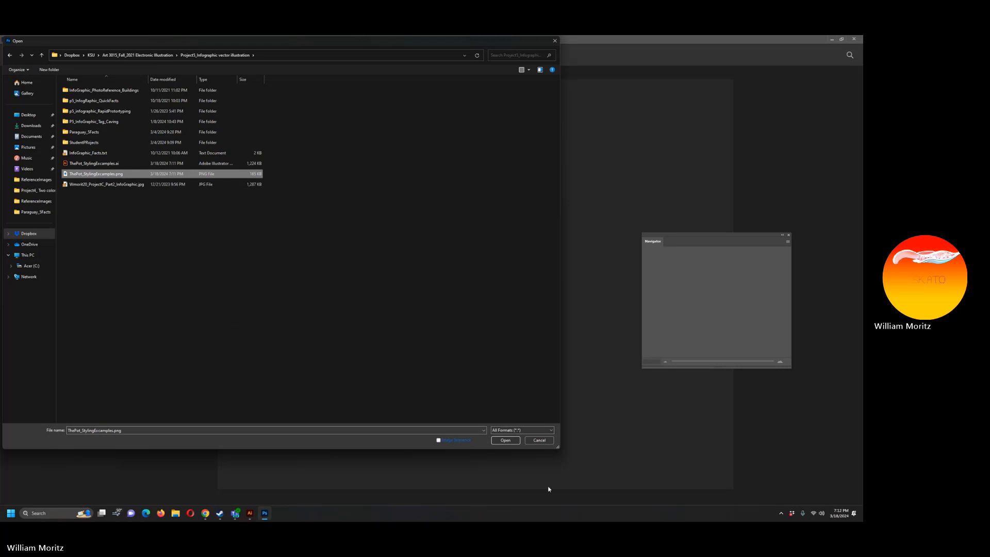
{"action": "left_click", "coordinate": [506, 440]}
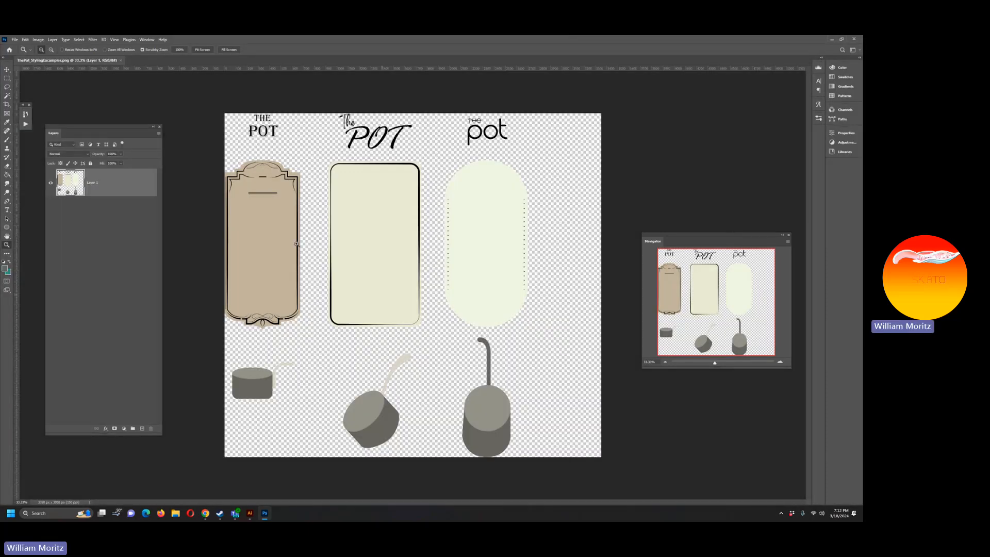
Step: Add a new empty layer and place it beneath the pot label artwork
{"action": "left_click", "coordinate": [8, 79]}
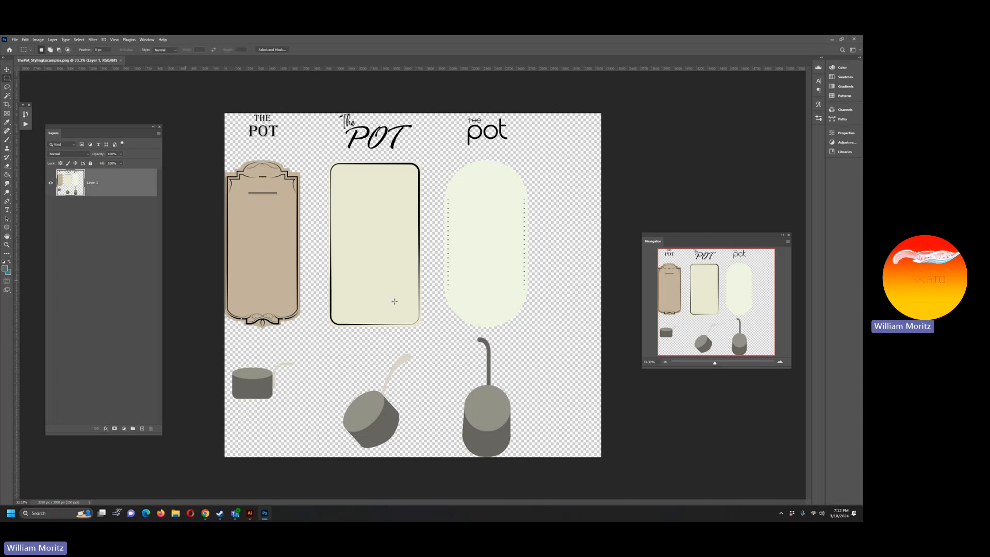
{"action": "left_click", "coordinate": [142, 428]}
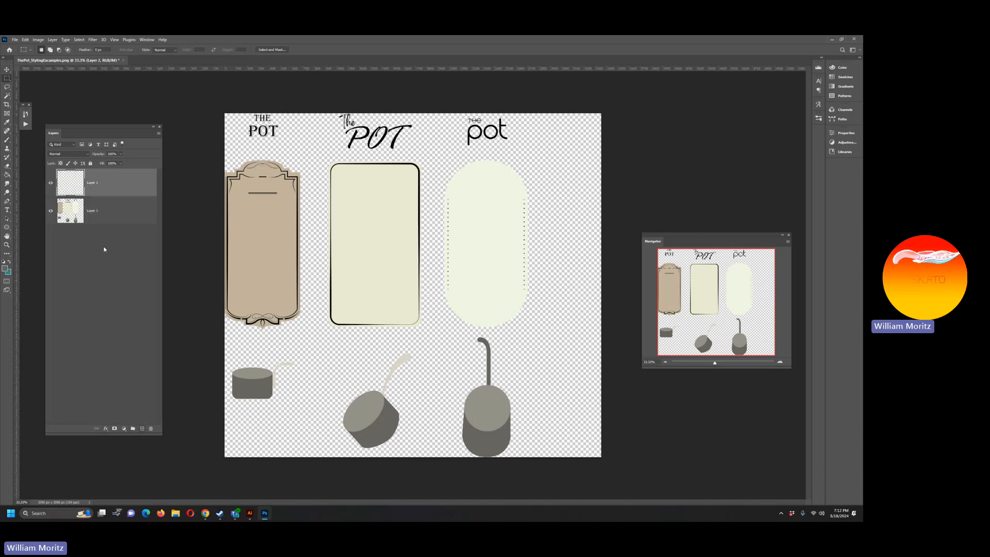
{"action": "left_click_drag", "start_coordinate": [117, 211], "coordinate": [118, 236]}
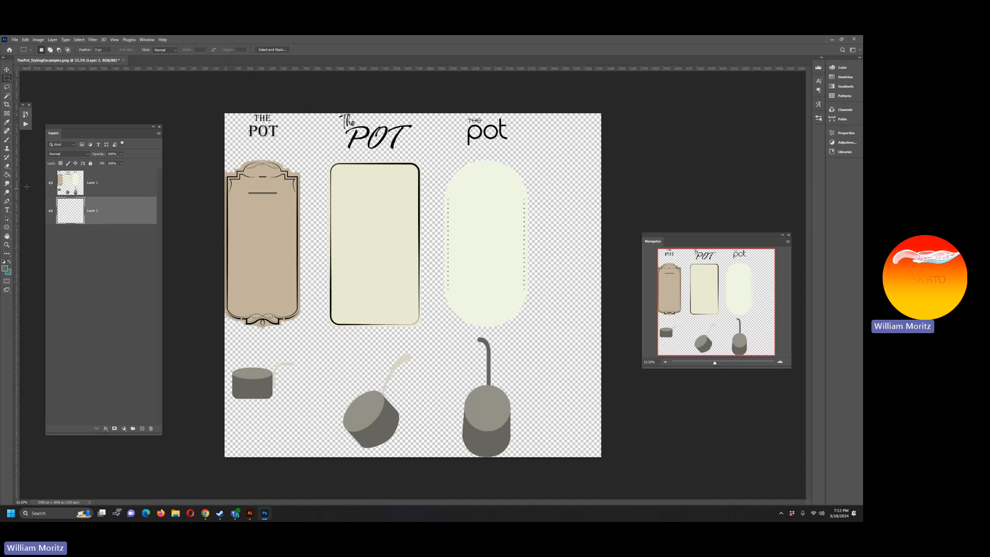
Step: Set the foreground color to white and fill the bottom layer with it as a background
{"action": "left_click", "coordinate": [4, 268]}
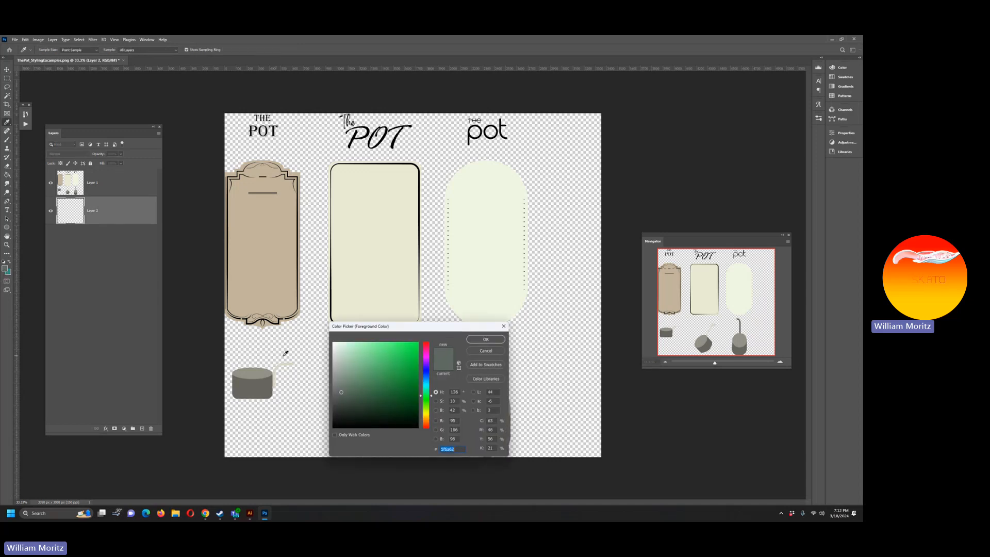
{"action": "left_click", "coordinate": [331, 372]}
{"action": "left_click_drag", "start_coordinate": [361, 352], "coordinate": [314, 323]}
{"action": "left_click", "coordinate": [485, 340]}
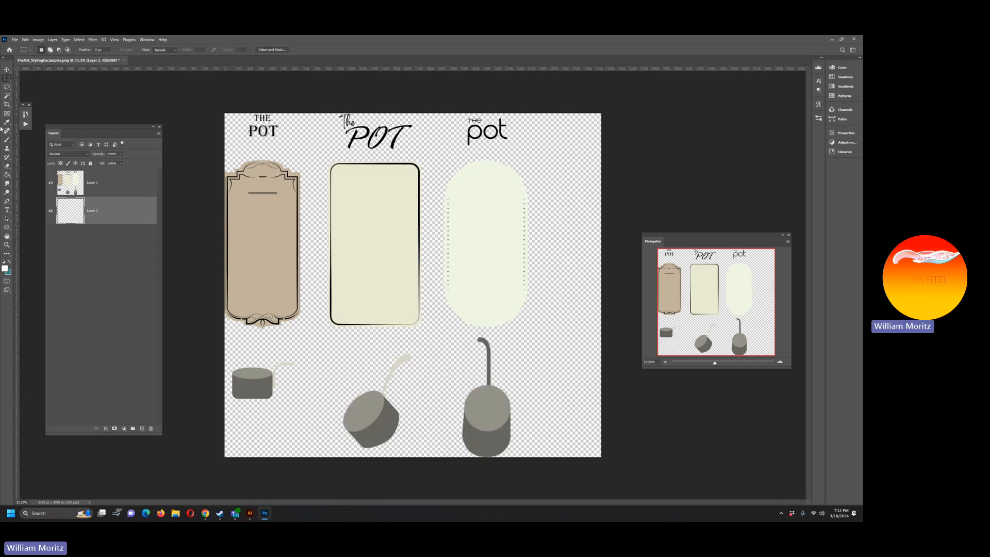
{"action": "left_click", "coordinate": [6, 174]}
{"action": "left_click", "coordinate": [442, 169]}
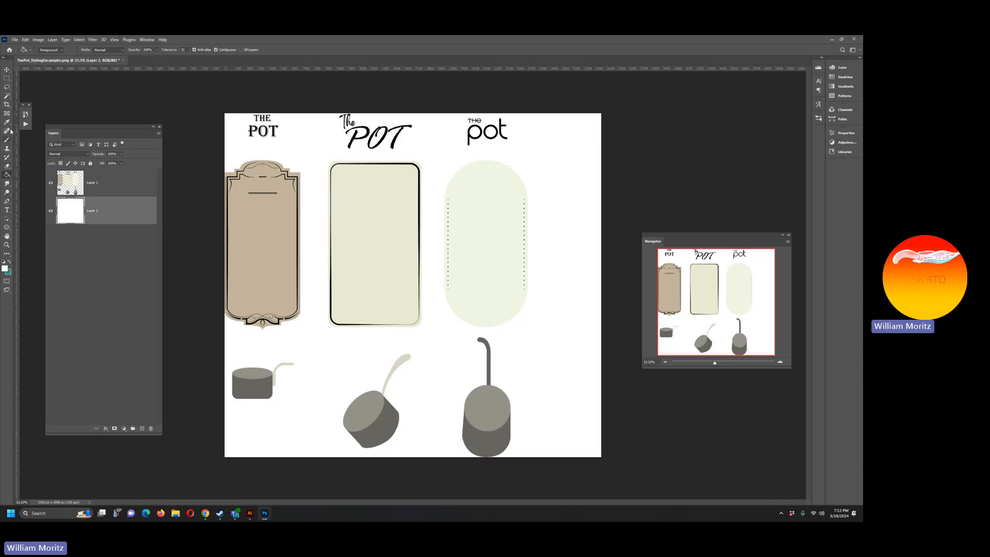
Step: Extend the canvas beyond the artwork on the left, top and bottom with the Crop tool, and fill the new margins white
{"action": "left_click", "coordinate": [6, 104]}
{"action": "left_click_drag", "start_coordinate": [225, 289], "coordinate": [200, 289]}
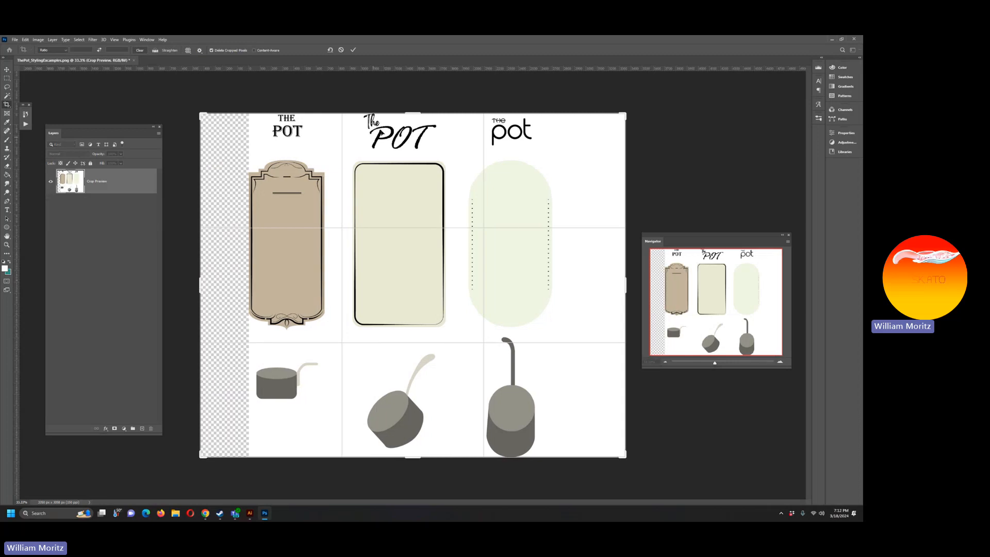
{"action": "left_click_drag", "start_coordinate": [416, 111], "coordinate": [419, 91]}
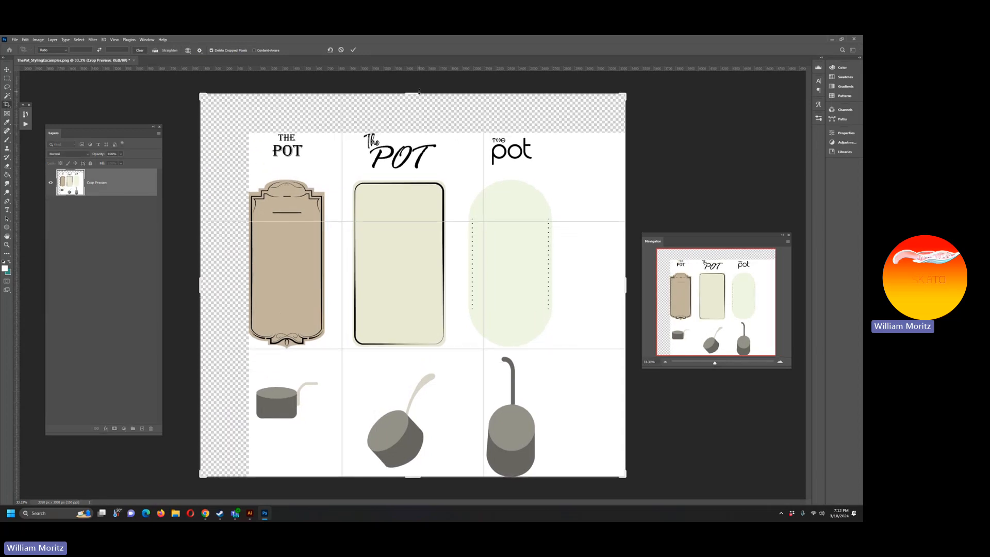
{"action": "key", "text": "Return"}
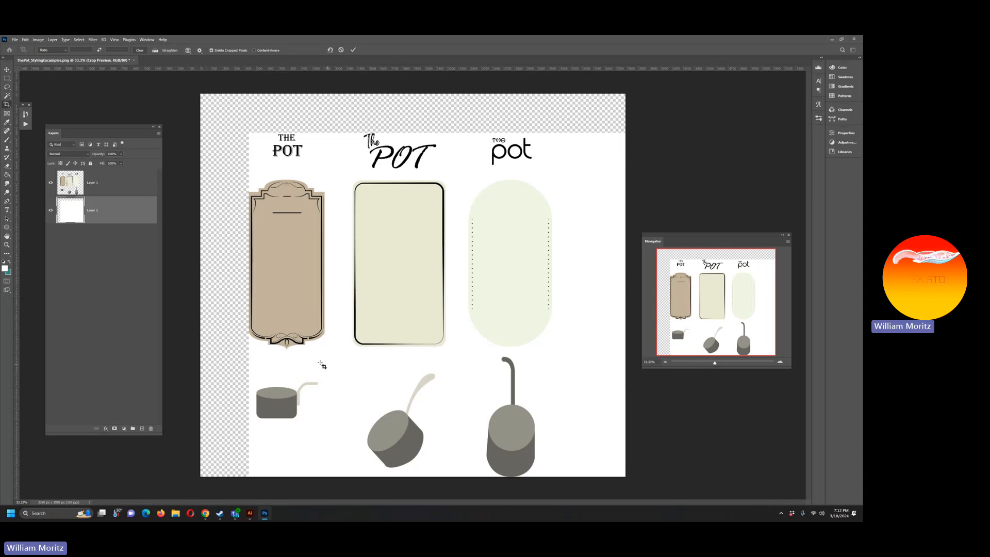
{"action": "left_click", "coordinate": [7, 105]}
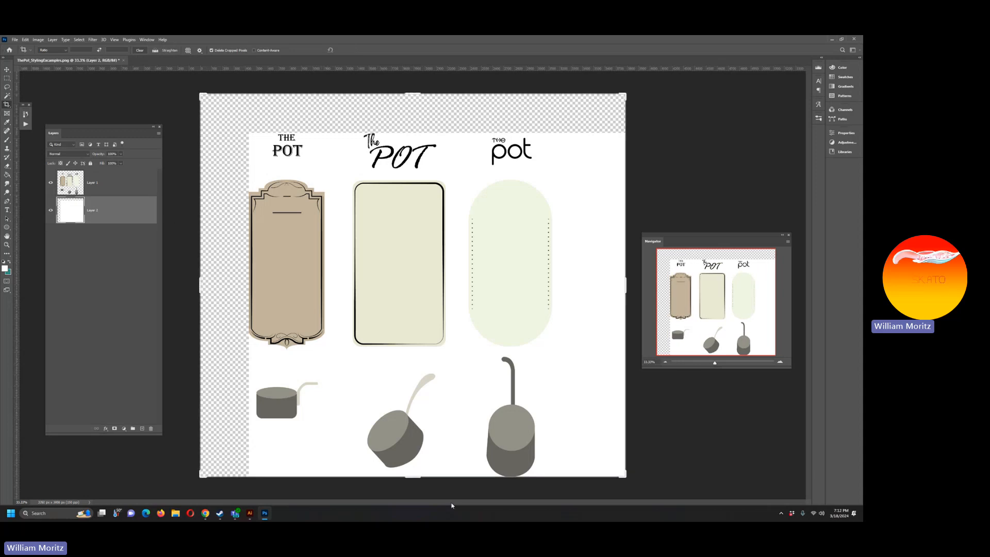
{"action": "left_click_drag", "start_coordinate": [411, 477], "coordinate": [411, 485]}
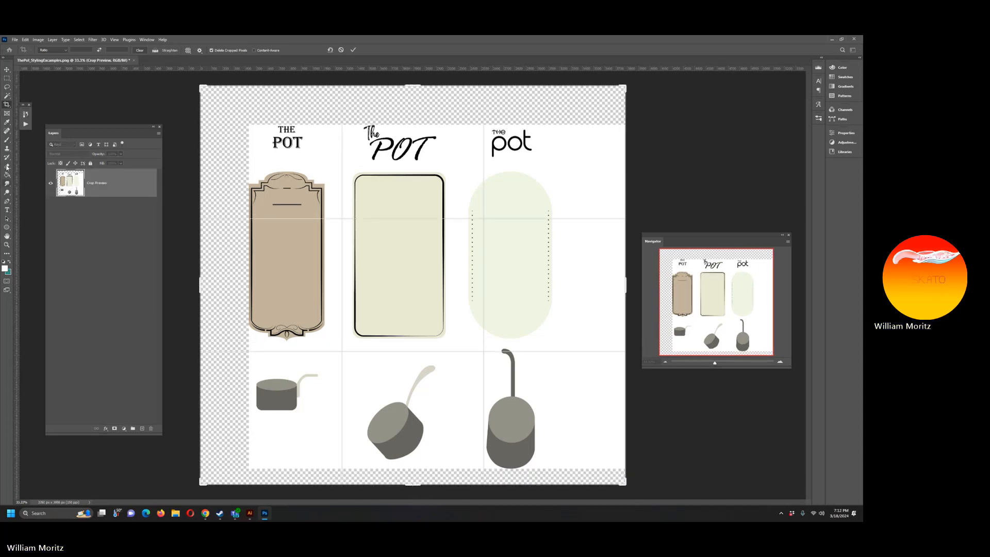
{"action": "left_click", "coordinate": [8, 87]}
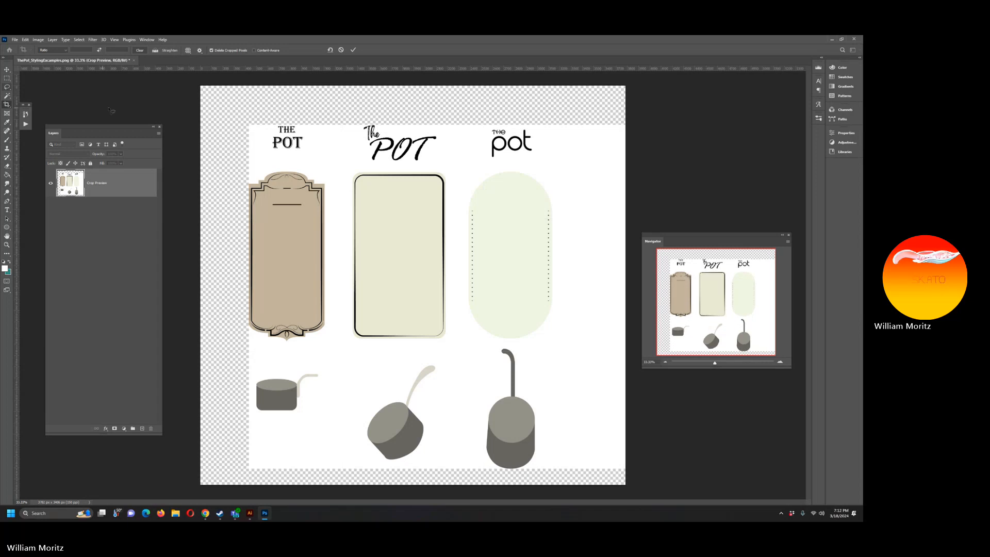
{"action": "left_click", "coordinate": [7, 175]}
{"action": "left_click", "coordinate": [225, 175]}
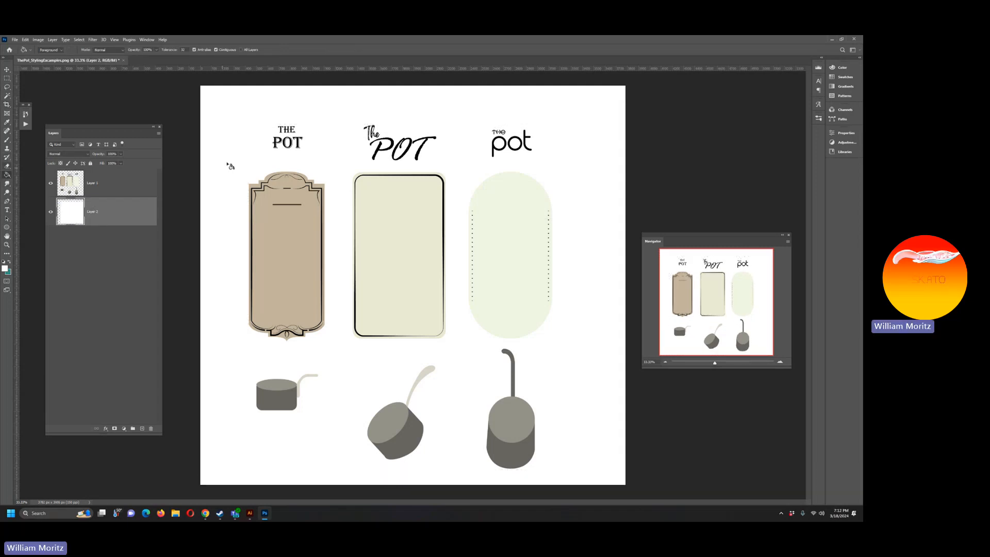
Step: Cut the three pots from Layer 1 onto their own layer and move them straight up onto their labels
{"action": "left_click", "coordinate": [8, 87]}
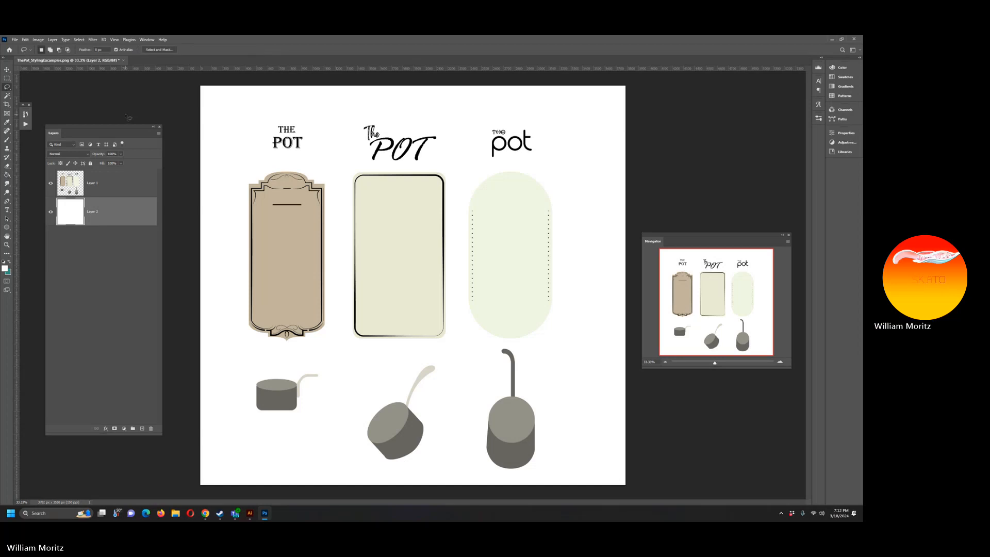
{"action": "left_click", "coordinate": [6, 79]}
{"action": "left_click", "coordinate": [103, 183]}
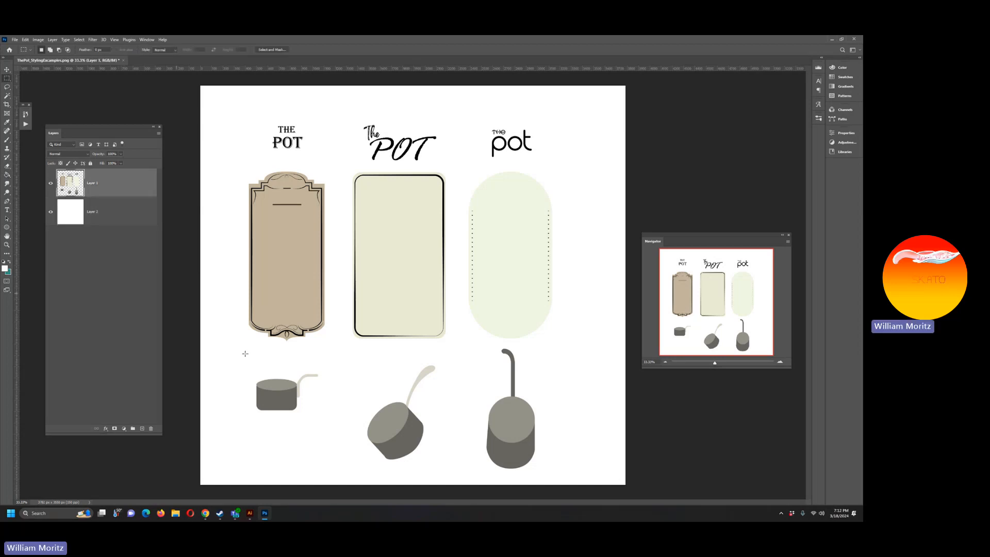
{"action": "left_click_drag", "start_coordinate": [246, 352], "coordinate": [564, 479]}
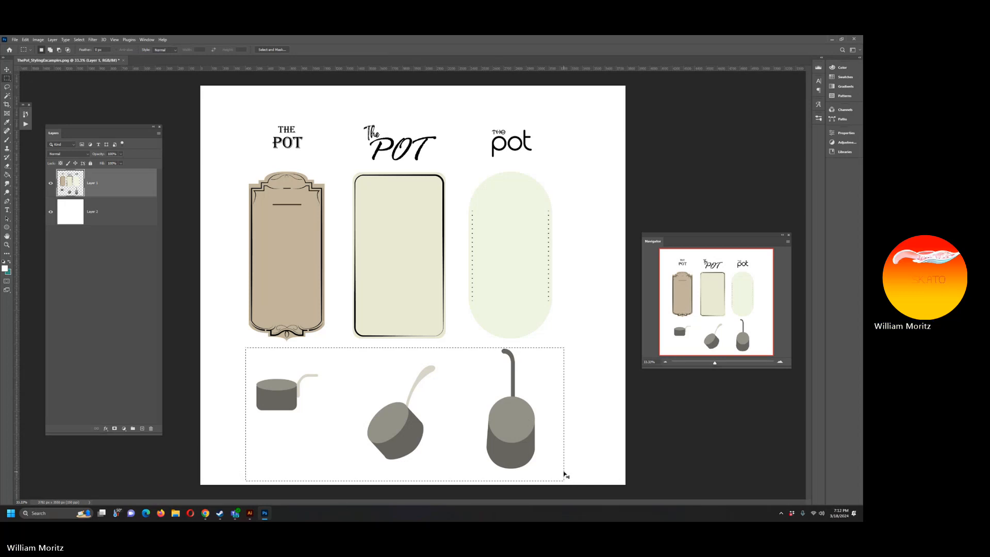
{"action": "key", "text": "ctrl+x"}
{"action": "key", "text": "ctrl+v"}
{"action": "key", "text": "v"}
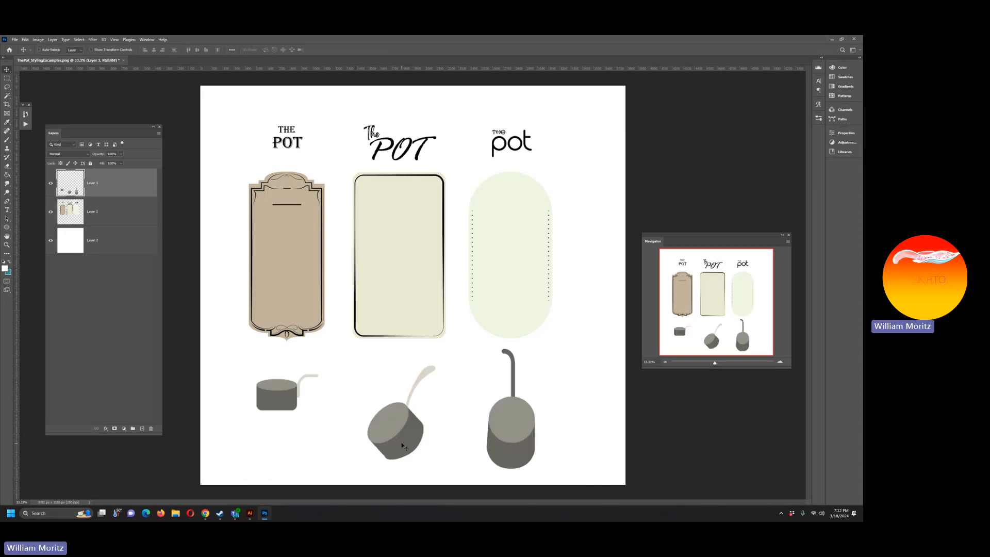
{"action": "left_click_drag", "start_coordinate": [407, 423], "coordinate": [414, 309]}
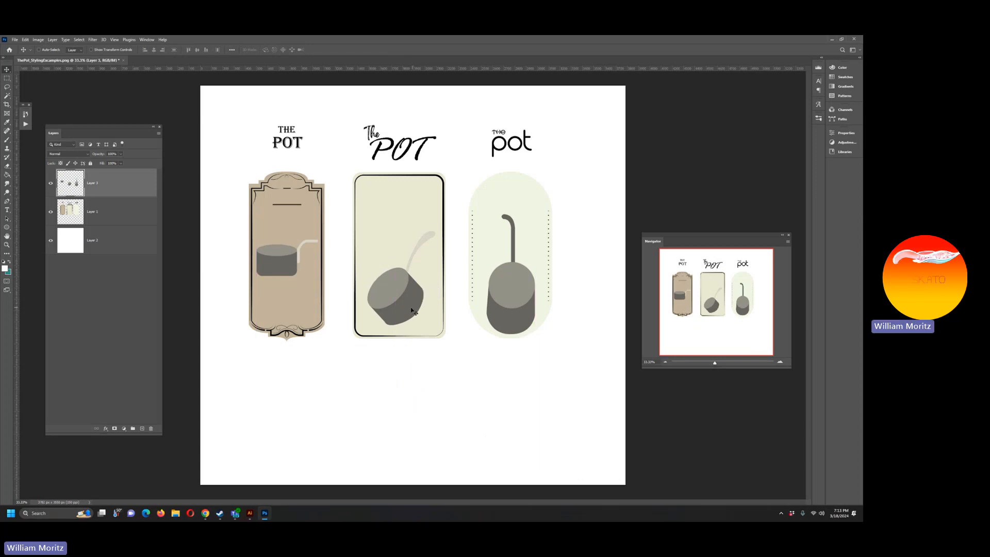
Step: Cut the three pot titles from Layer 1 onto their own layer and move them down into the upper part of their labels
{"action": "left_click", "coordinate": [89, 217]}
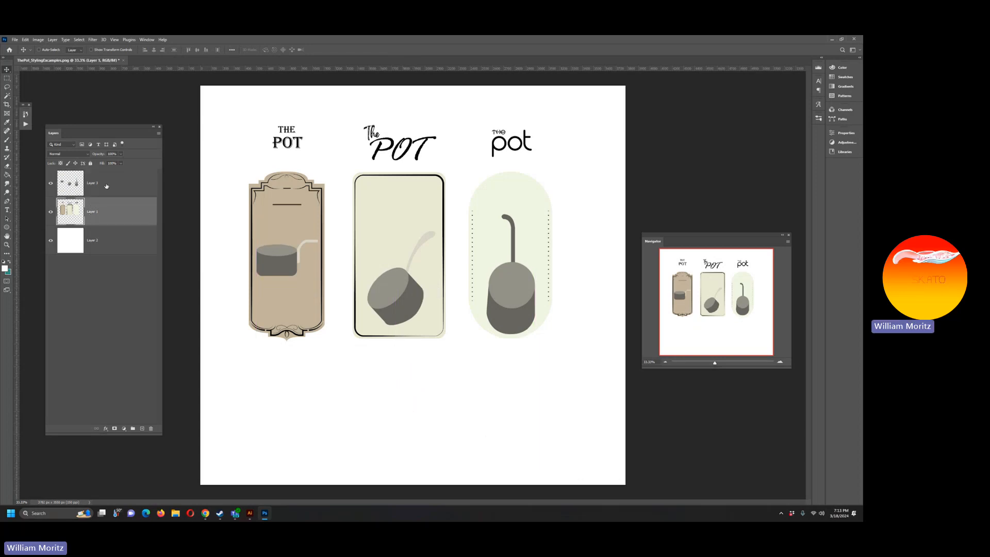
{"action": "key", "text": "m"}
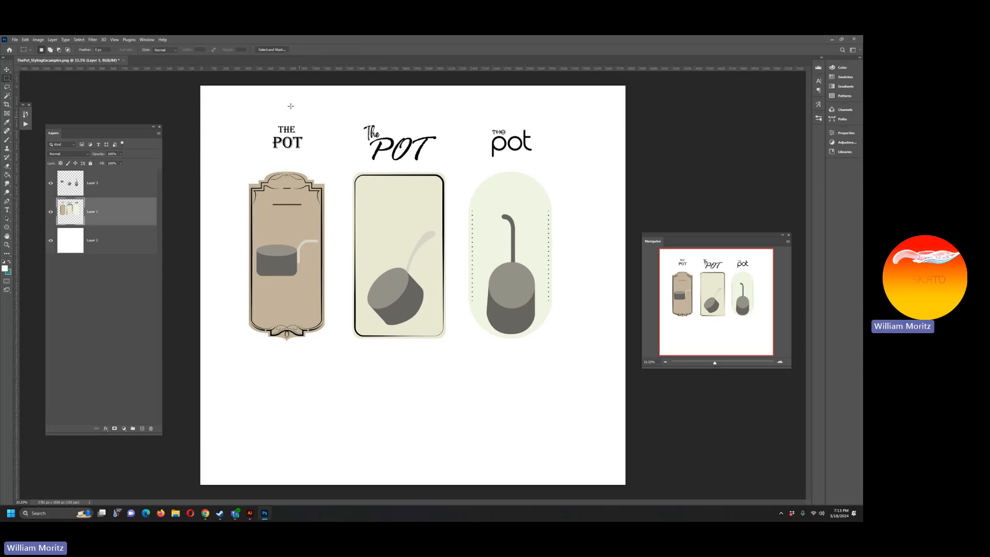
{"action": "left_click_drag", "start_coordinate": [239, 108], "coordinate": [585, 167]}
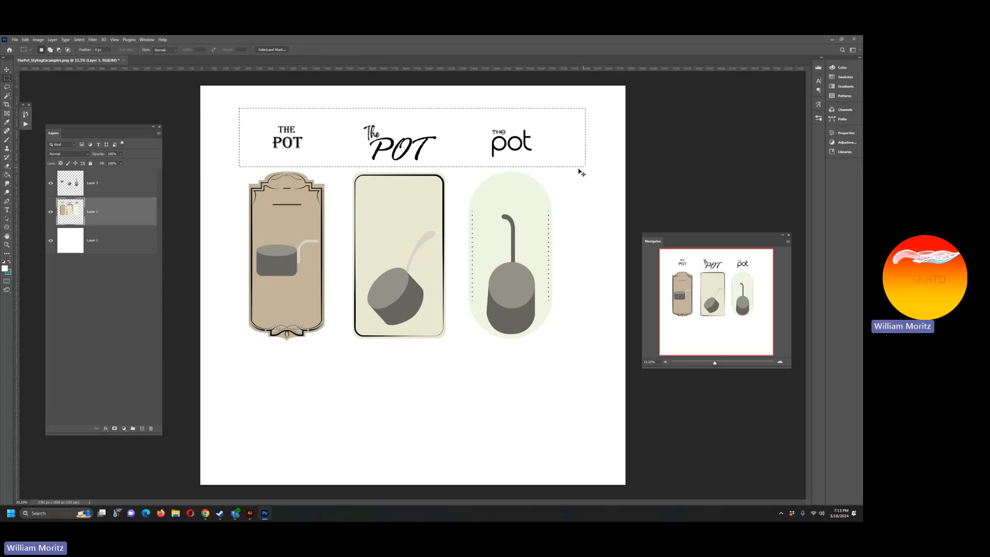
{"action": "key", "text": "ctrl+j"}
{"action": "key", "text": "v"}
{"action": "key", "text": "ctrl+z"}
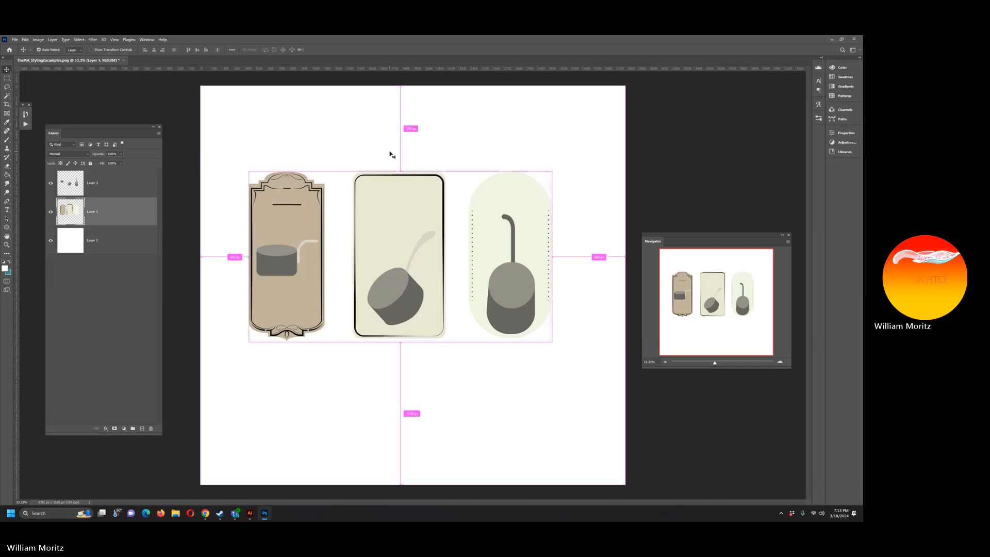
{"action": "key", "text": "ctrl+j"}
{"action": "left_click_drag", "start_coordinate": [395, 154], "coordinate": [417, 202]}
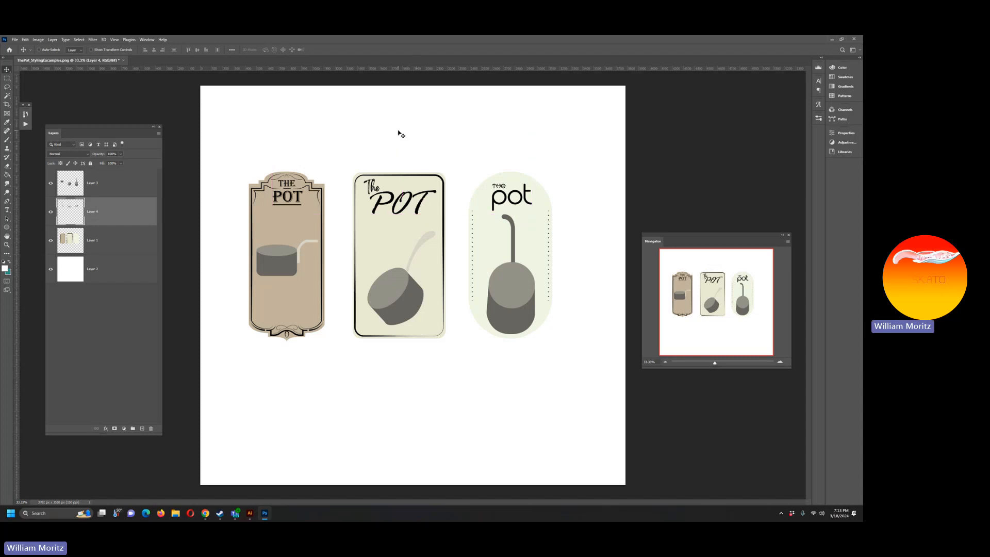
Step: Save the document as a Photoshop PSD file under its existing name in the Project5_Infographic vector illustration folder
{"action": "key", "text": "ctrl+shift+s"}
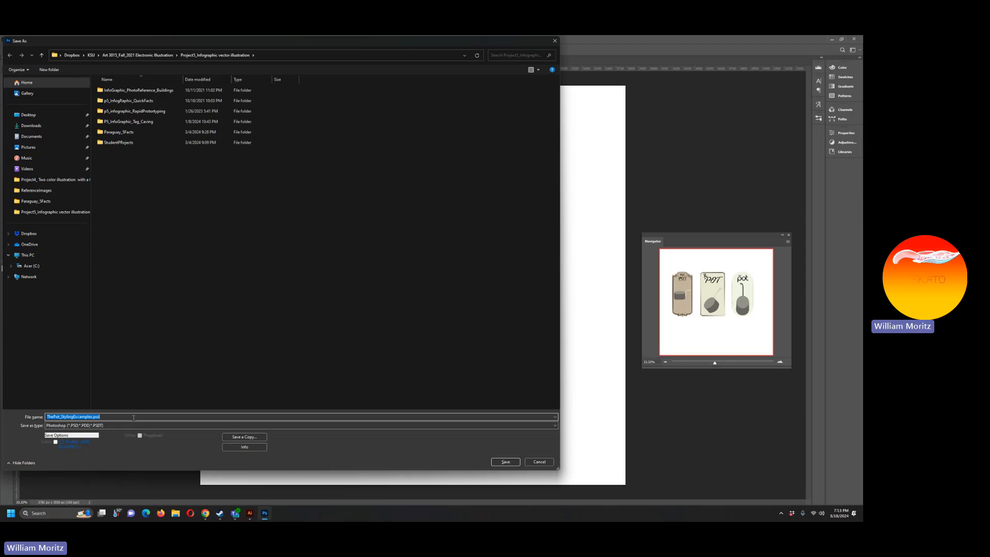
{"action": "key", "text": "Return"}
{"action": "key", "text": "Return"}
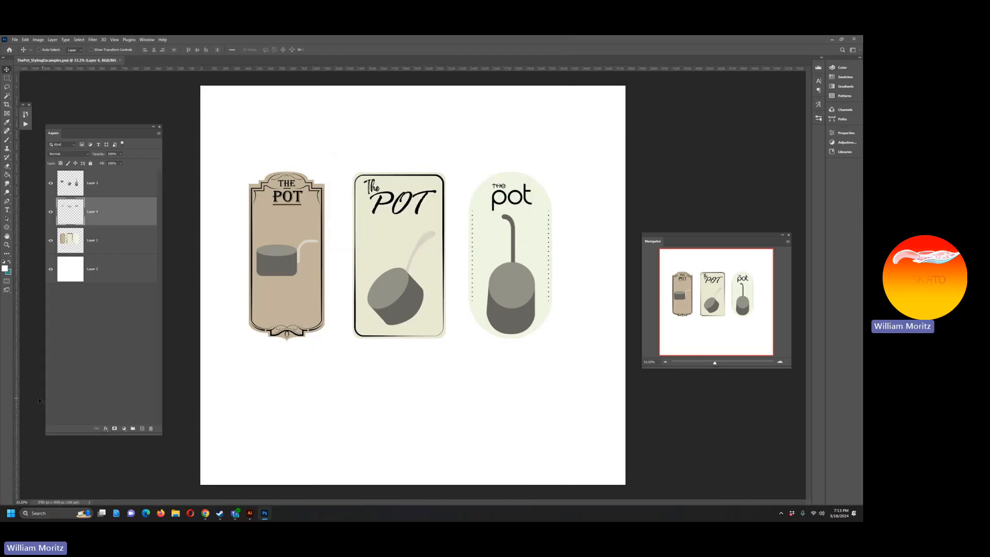
Step: Cut the first label's pot from Layer 3 onto its own layer and add an empty layer above it
{"action": "left_click", "coordinate": [7, 245]}
{"action": "left_click", "coordinate": [259, 255]}
{"action": "left_click", "coordinate": [275, 266]}
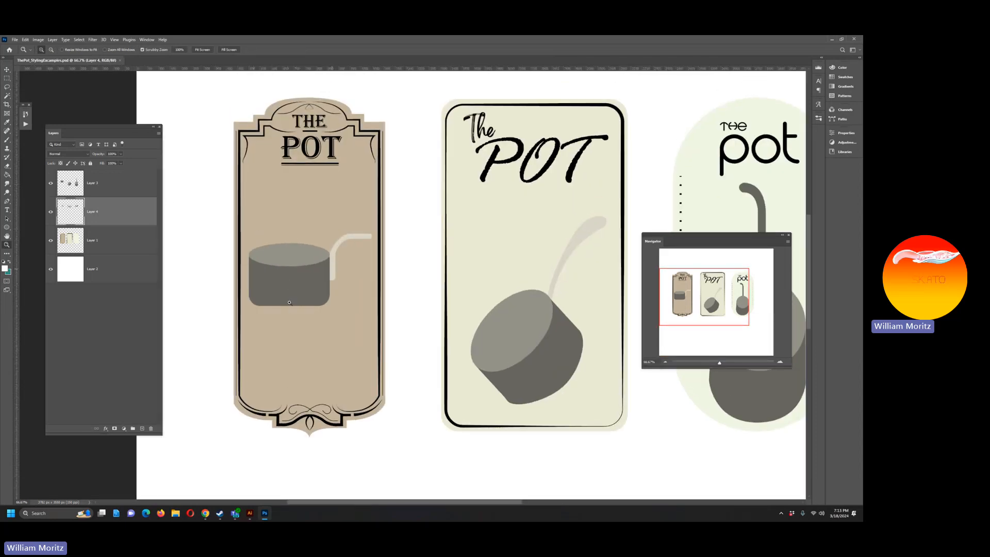
{"action": "key", "text": "v"}
{"action": "right_click", "coordinate": [307, 271]}
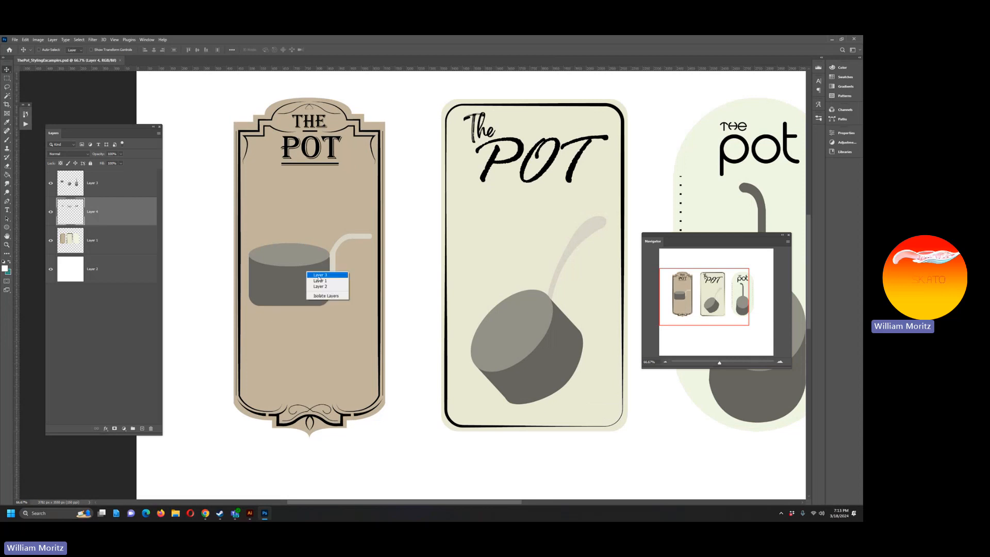
{"action": "left_click", "coordinate": [322, 275]}
{"action": "left_click", "coordinate": [7, 77]}
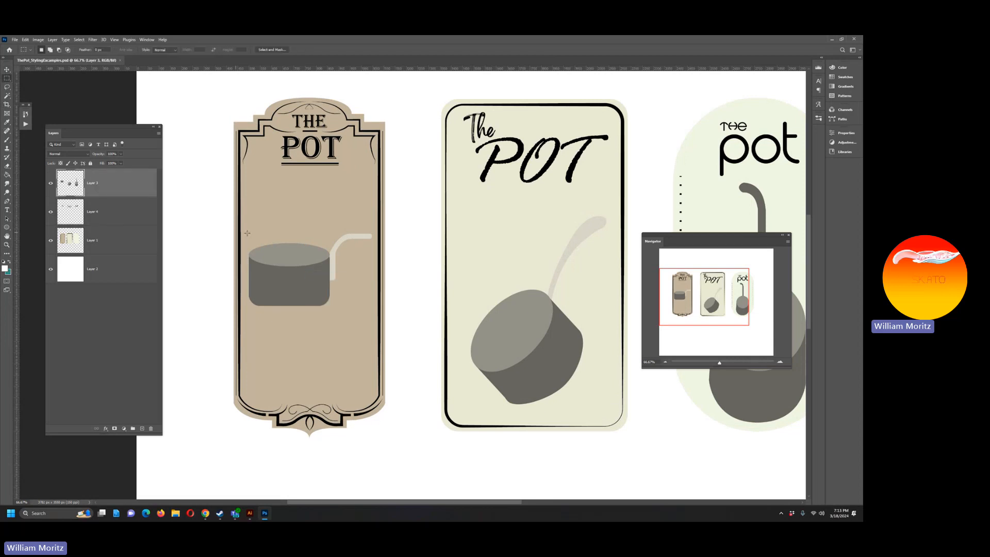
{"action": "left_click_drag", "start_coordinate": [193, 185], "coordinate": [388, 329]}
{"action": "key", "text": "ctrl+x"}
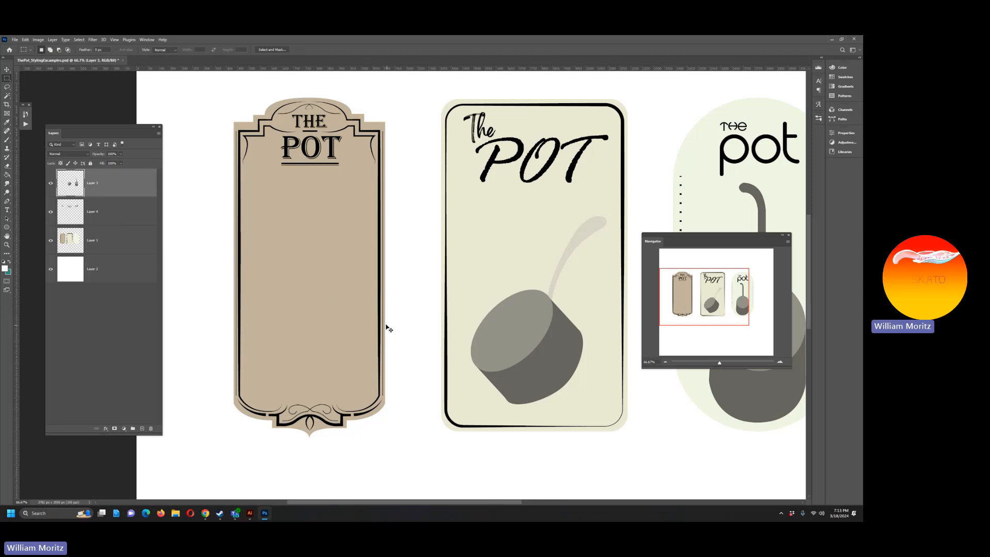
{"action": "key", "text": "ctrl+v"}
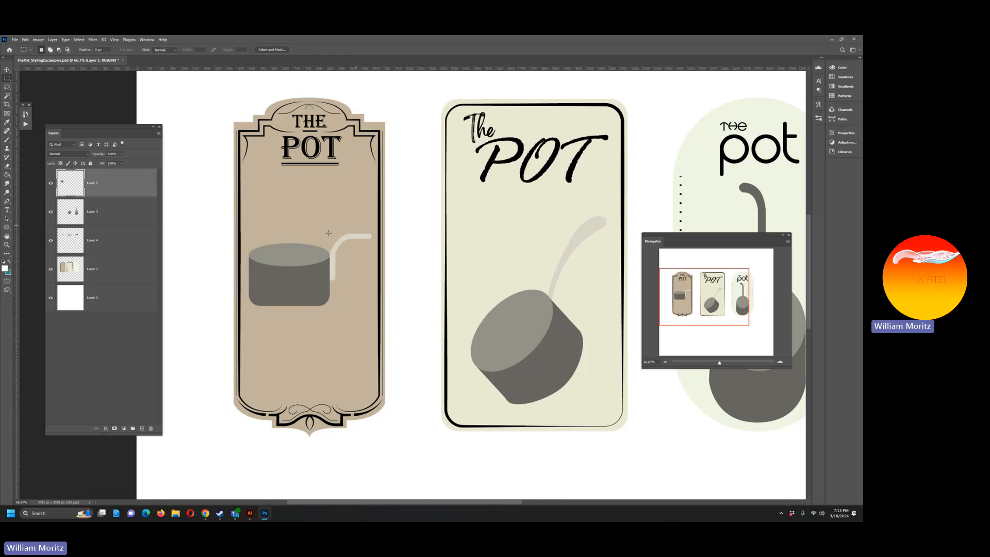
{"action": "left_click", "coordinate": [142, 429]}
{"action": "key", "text": "v"}
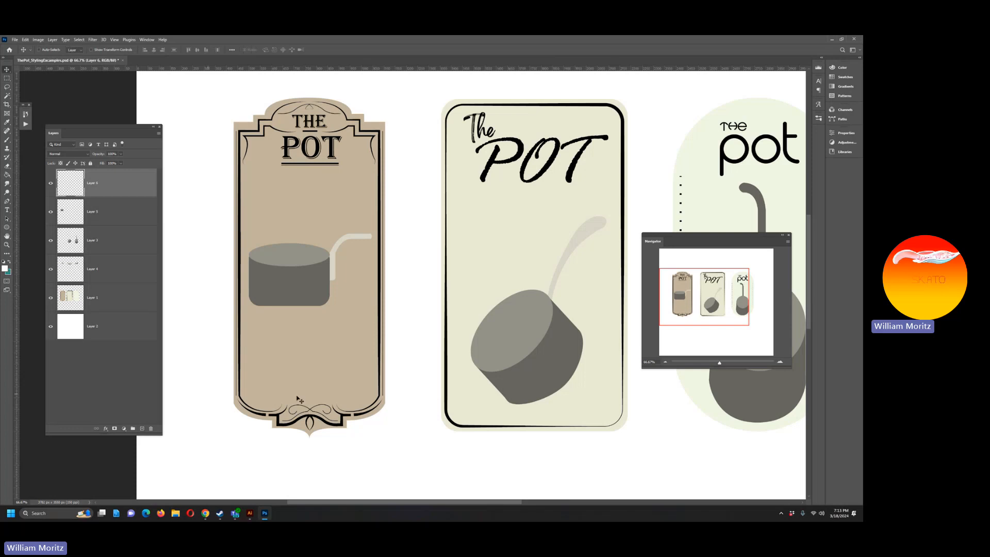
Step: Select the black line work on Layer 1 with Color Range and separate it onto its own layer
{"action": "left_click", "coordinate": [108, 300]}
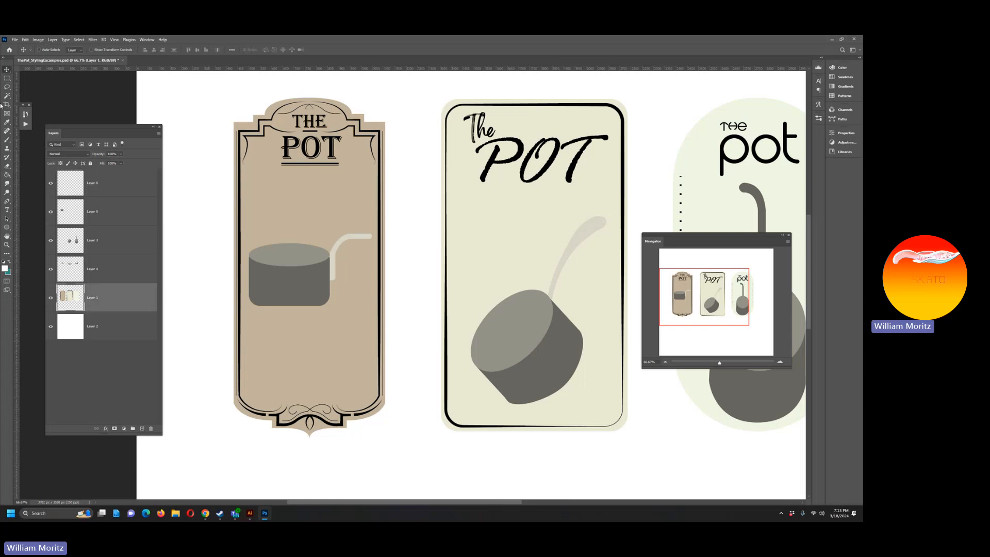
{"action": "key", "text": "w"}
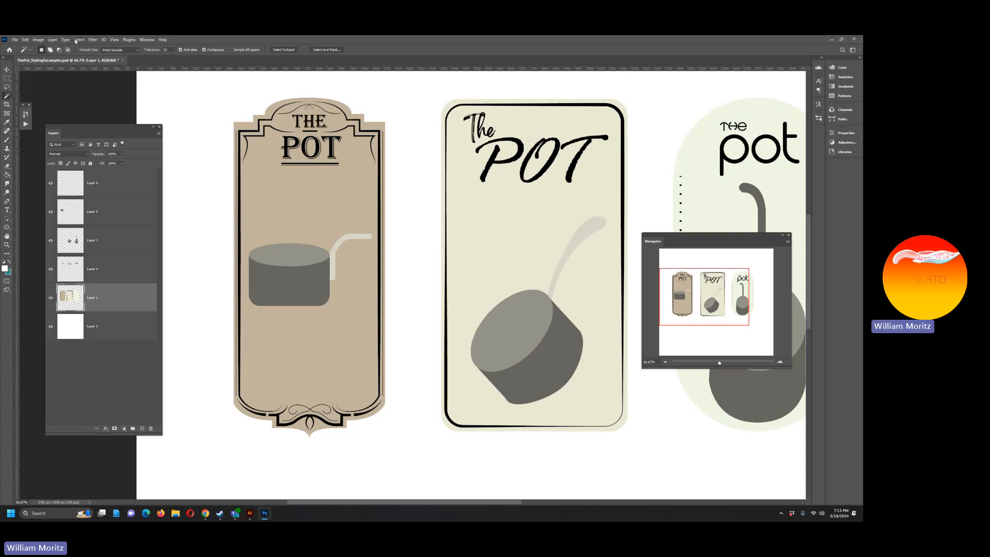
{"action": "left_click", "coordinate": [79, 40]}
{"action": "left_click", "coordinate": [105, 106]}
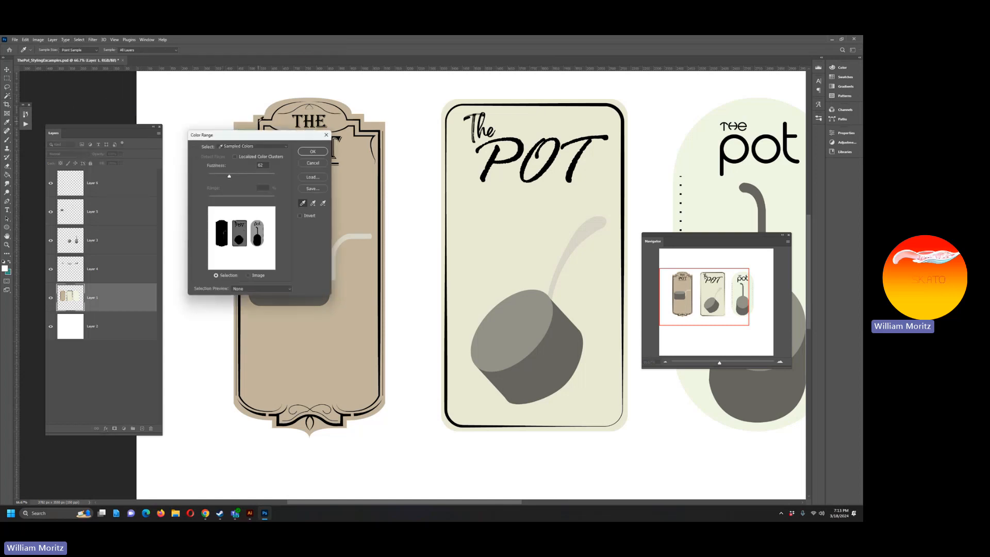
{"action": "left_click", "coordinate": [260, 120]}
{"action": "left_click", "coordinate": [311, 151]}
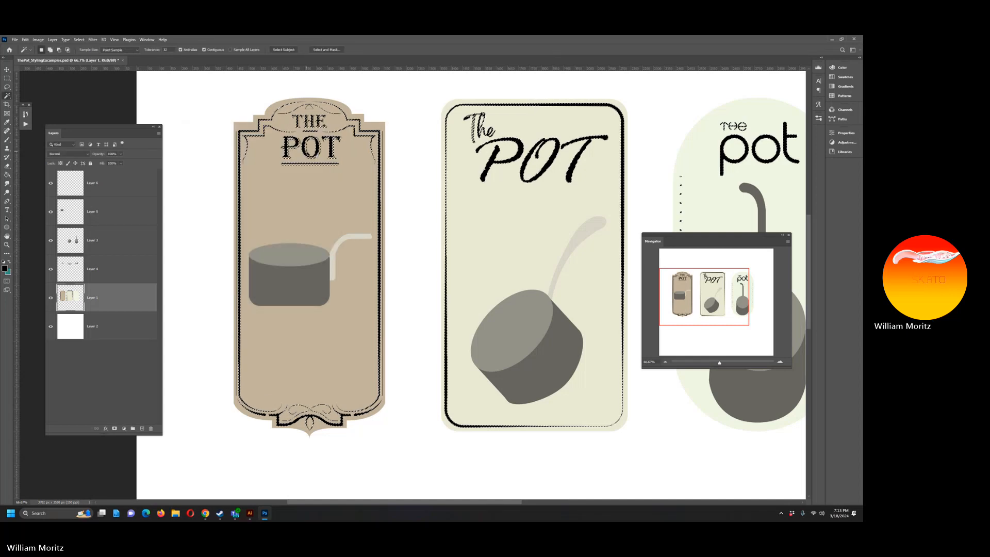
{"action": "key", "text": "ctrl+j"}
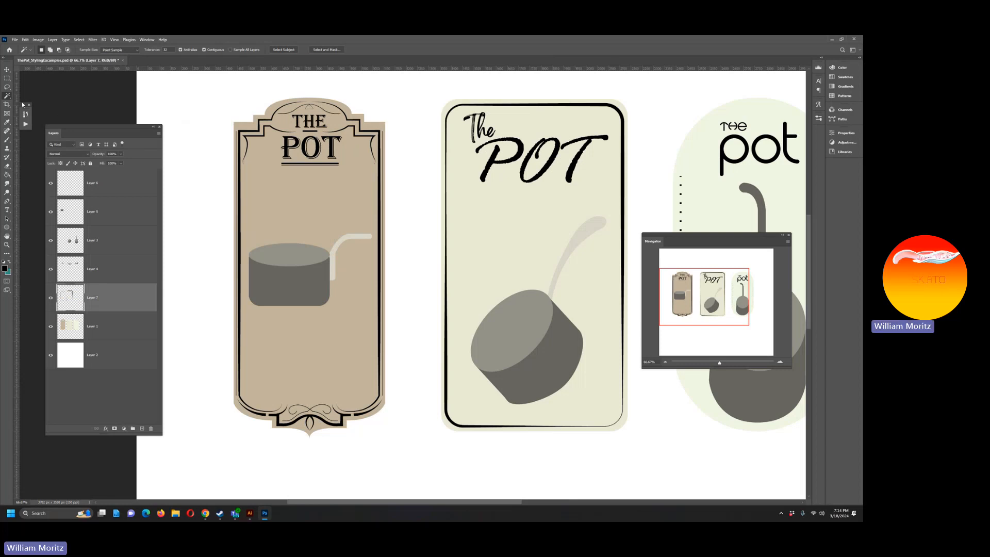
{"action": "left_click", "coordinate": [51, 298]}
{"action": "left_click", "coordinate": [51, 298]}
Step: Separate the first label's frame lines from the line work layer onto their own layer
{"action": "left_click", "coordinate": [7, 79]}
{"action": "left_click_drag", "start_coordinate": [199, 83], "coordinate": [400, 442]}
{"action": "key", "text": "ctrl+j"}
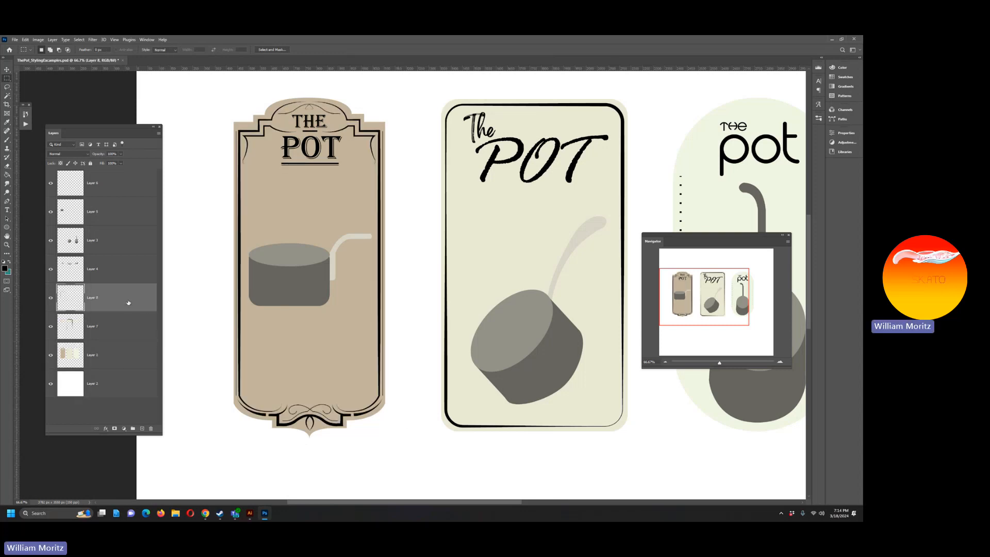
Step: Add a Color Overlay to the first label's frame lines in a tan darker than the label, #a0907b
{"action": "double_click", "coordinate": [132, 304]}
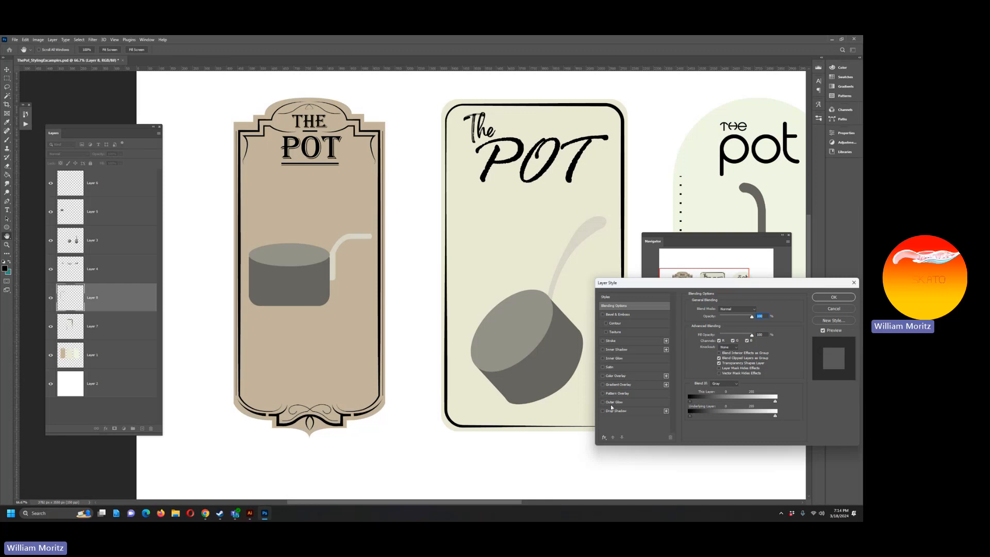
{"action": "left_click", "coordinate": [623, 376]}
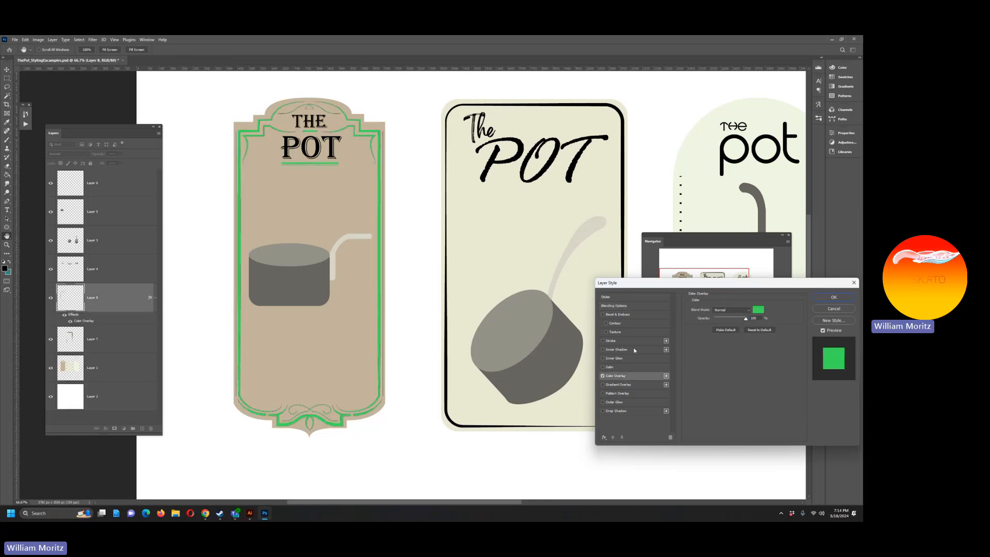
{"action": "left_click", "coordinate": [758, 310]}
{"action": "left_click", "coordinate": [355, 194]}
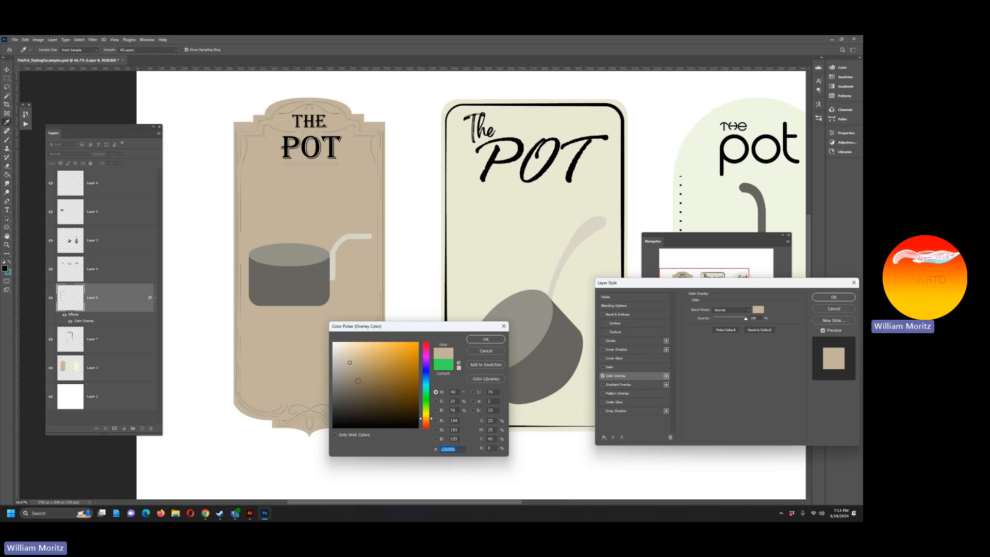
{"action": "left_click", "coordinate": [357, 379]}
{"action": "left_click", "coordinate": [363, 389]}
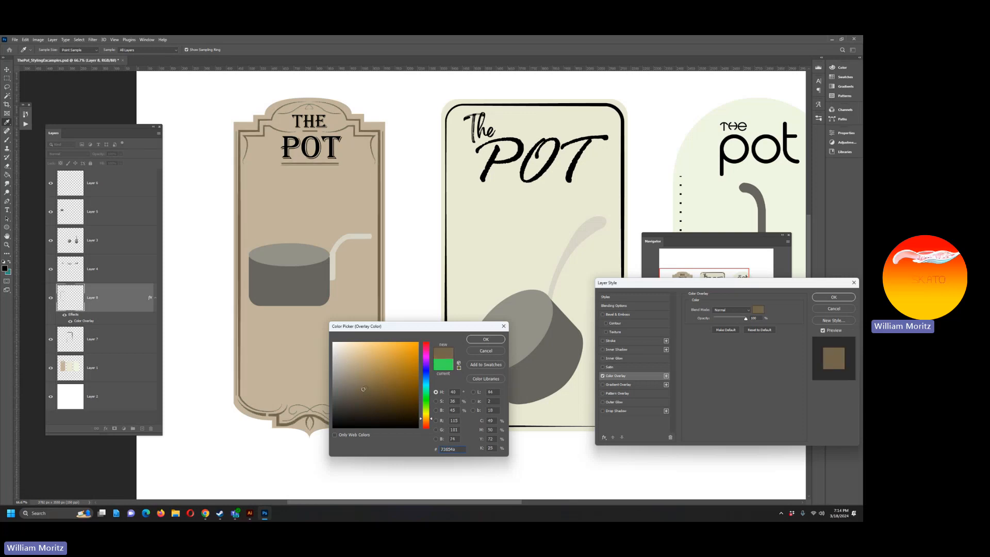
{"action": "mouse_move", "coordinate": [426, 420]}
{"action": "left_mouse_down"}
{"action": "mouse_move", "coordinate": [389, 398]}
{"action": "mouse_move", "coordinate": [376, 404]}
{"action": "mouse_move", "coordinate": [352, 374]}
{"action": "left_mouse_up"}
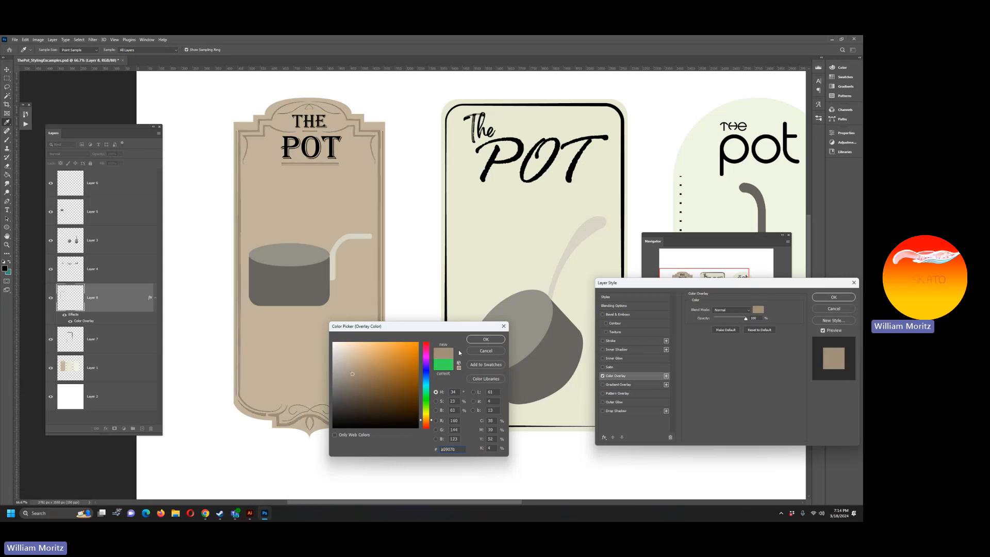
{"action": "left_click", "coordinate": [484, 339]}
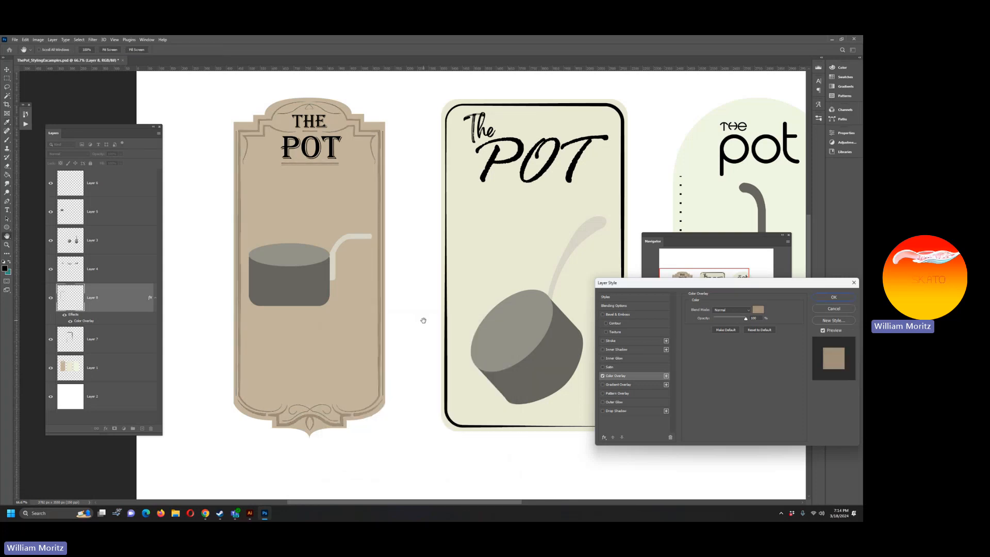
Step: Add a black Inner Shadow to the frame lines with Normal blend mode and 100% opacity, adjusting its distance and size
{"action": "key", "text": "h"}
{"action": "left_click", "coordinate": [616, 350]}
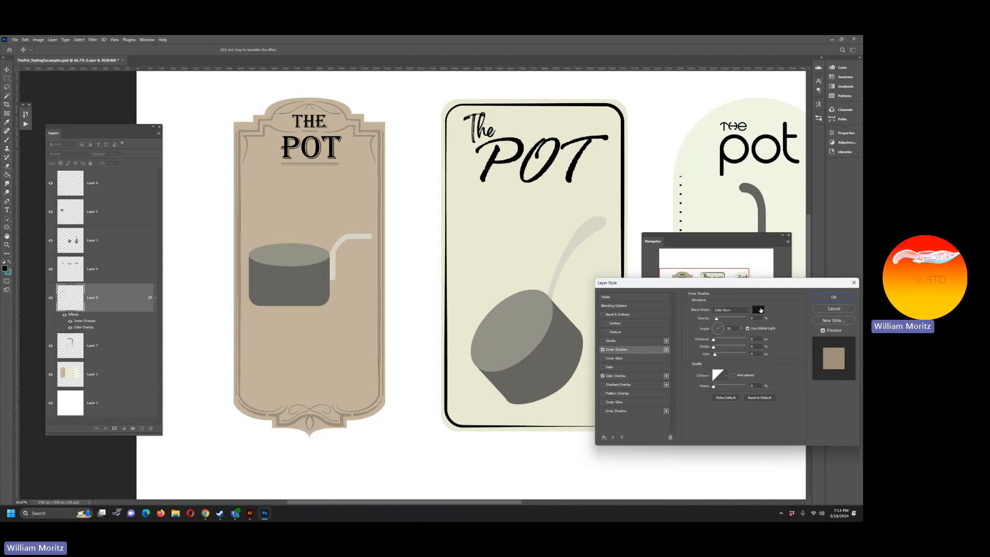
{"action": "left_click", "coordinate": [731, 310]}
{"action": "left_click", "coordinate": [725, 313]}
{"action": "left_click_drag", "start_coordinate": [714, 320], "coordinate": [752, 321]}
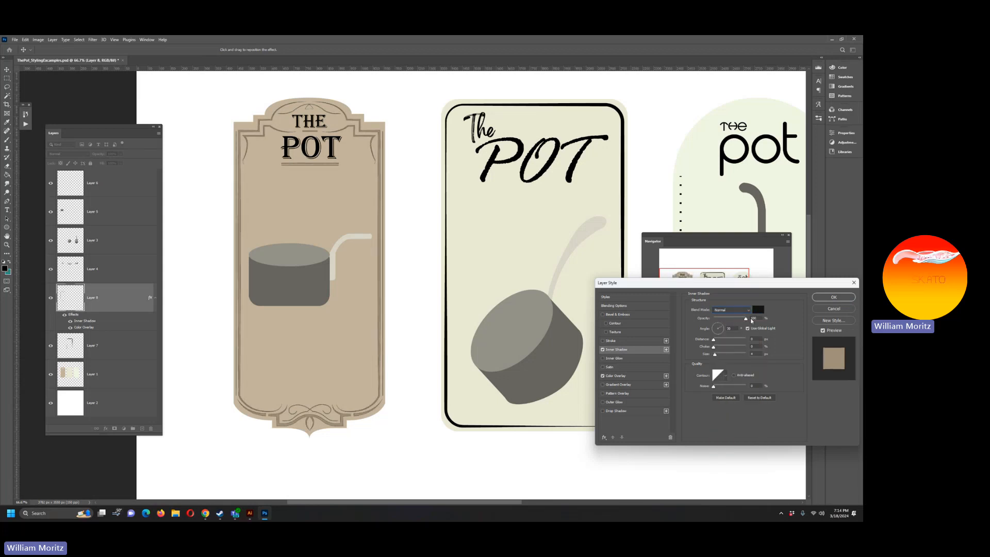
{"action": "left_click", "coordinate": [754, 318]}
{"action": "left_click_drag", "start_coordinate": [716, 355], "coordinate": [714, 342]}
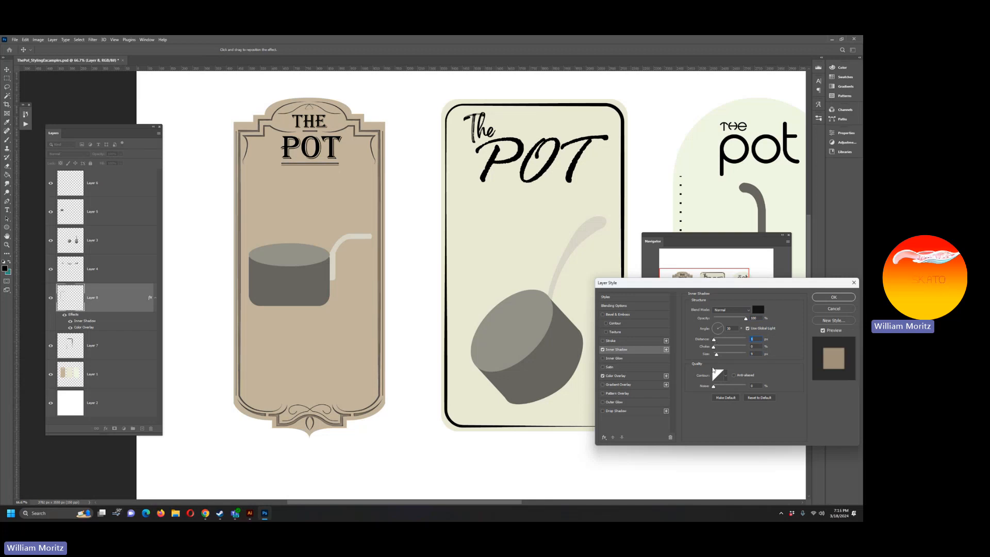
{"action": "key", "text": "Return"}
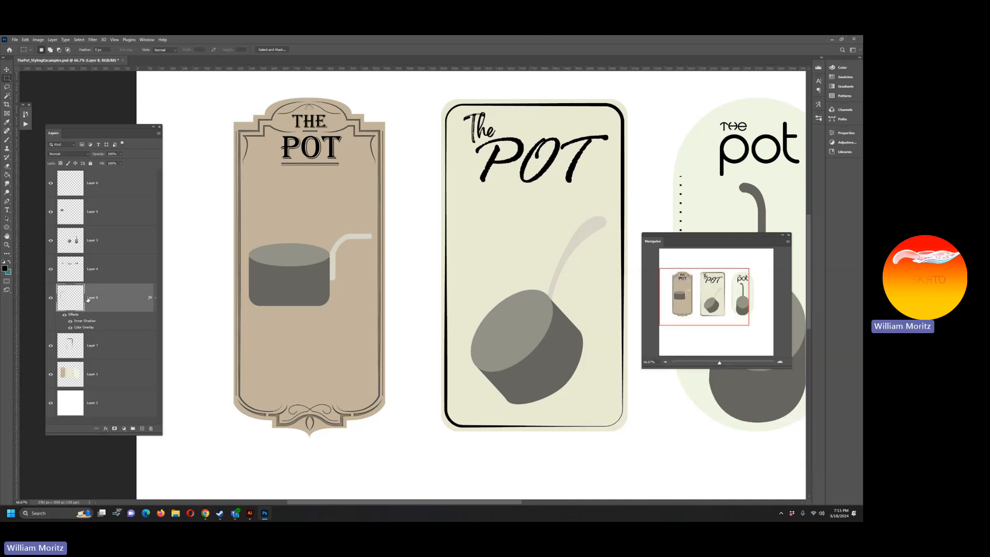
Step: Cut the first label's THE POT title from Layer 4 onto its own layer
{"action": "key", "text": "v"}
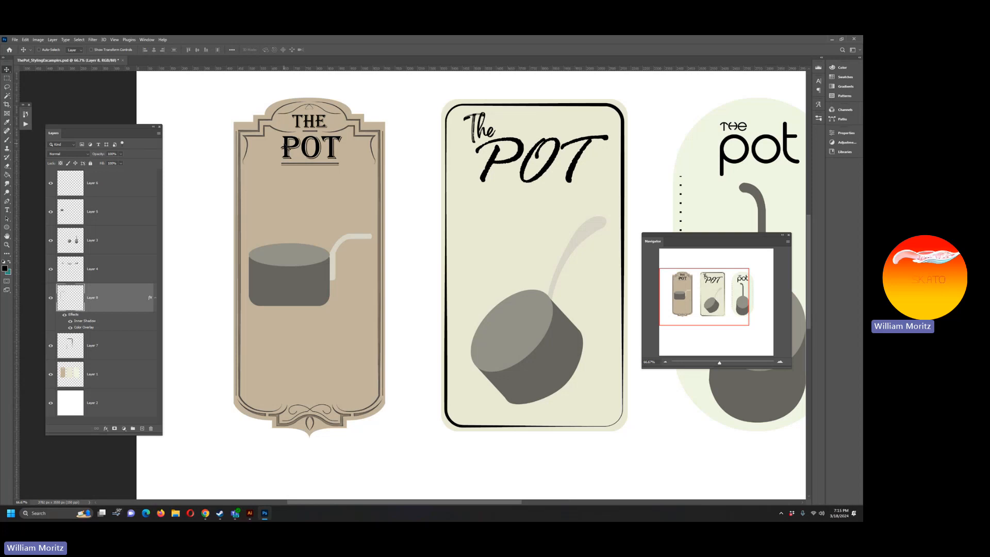
{"action": "right_click", "coordinate": [286, 146]}
{"action": "left_click", "coordinate": [292, 149]}
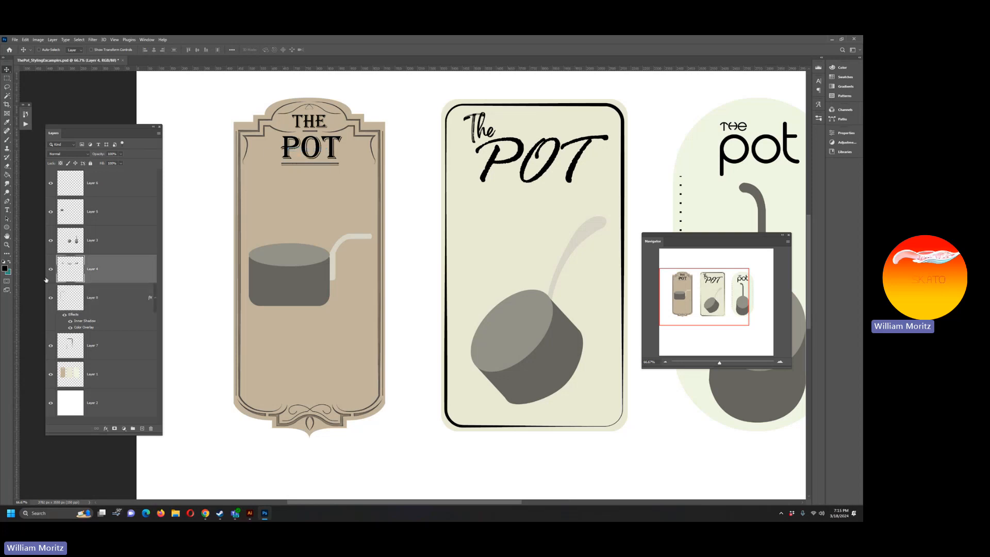
{"action": "left_click", "coordinate": [4, 78]}
{"action": "left_click_drag", "start_coordinate": [257, 94], "coordinate": [361, 183]}
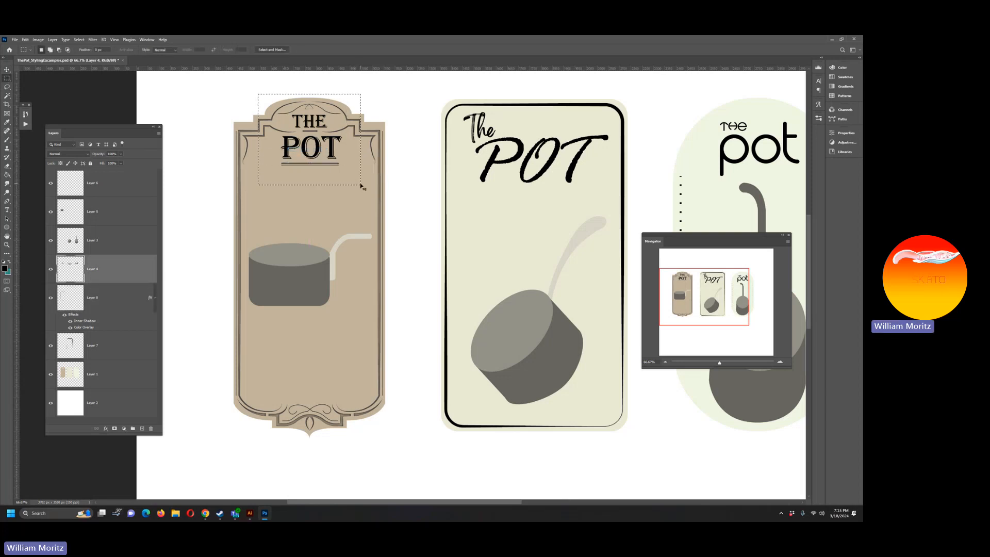
{"action": "key", "text": "ctrl+x"}
{"action": "key", "text": "ctrl+v"}
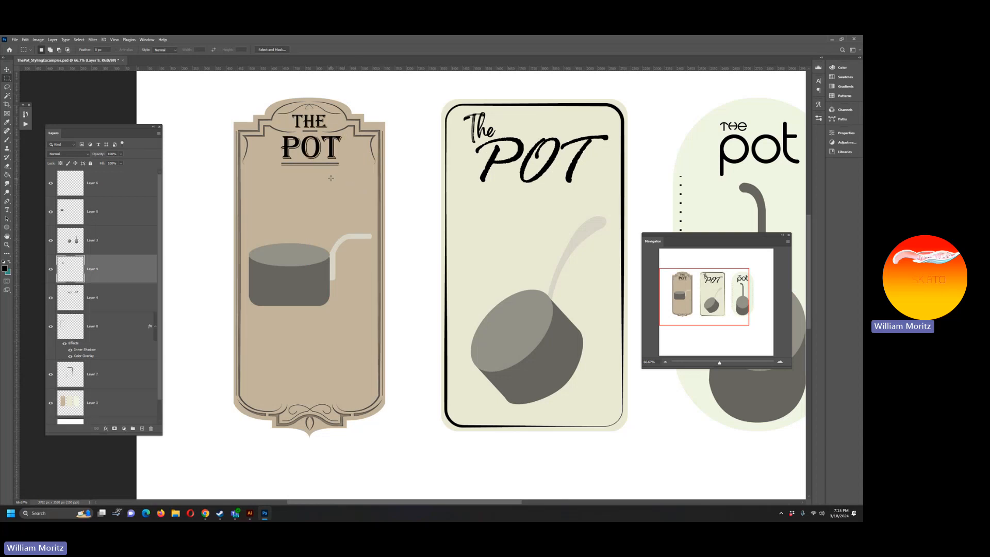
{"action": "key", "text": "v"}
{"action": "left_click_drag", "start_coordinate": [321, 139], "coordinate": [315, 222]}
{"action": "key", "text": "ctrl+z"}
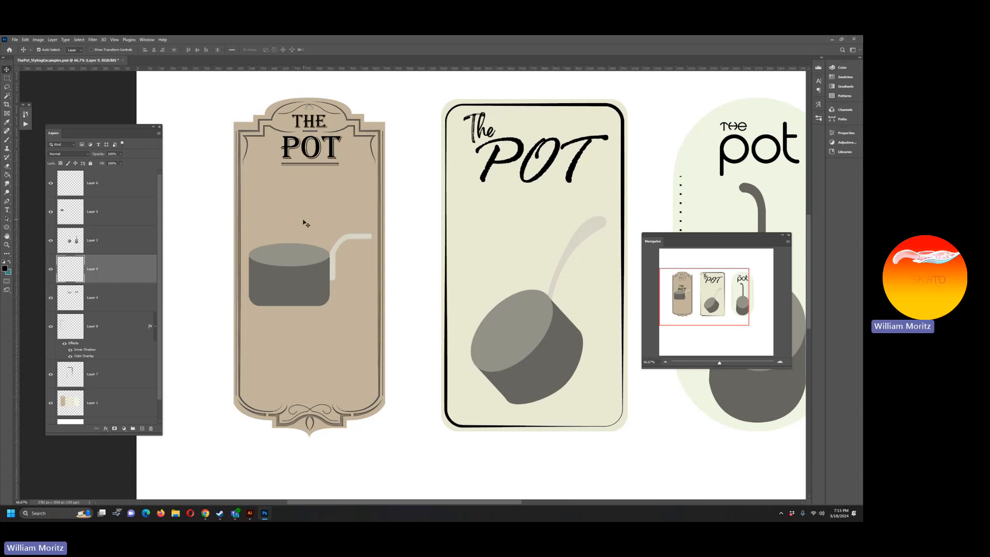
Step: Lower the opacity of the first label's title layer so the black lettering softens
{"action": "left_click", "coordinate": [121, 154]}
{"action": "left_click_drag", "start_coordinate": [112, 163], "coordinate": [115, 163]}
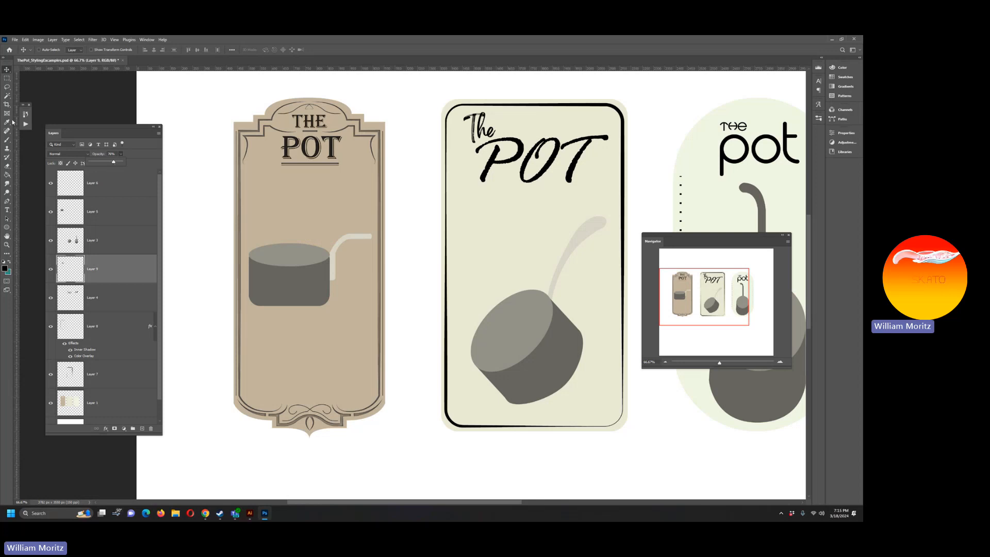
{"action": "left_click", "coordinate": [7, 244]}
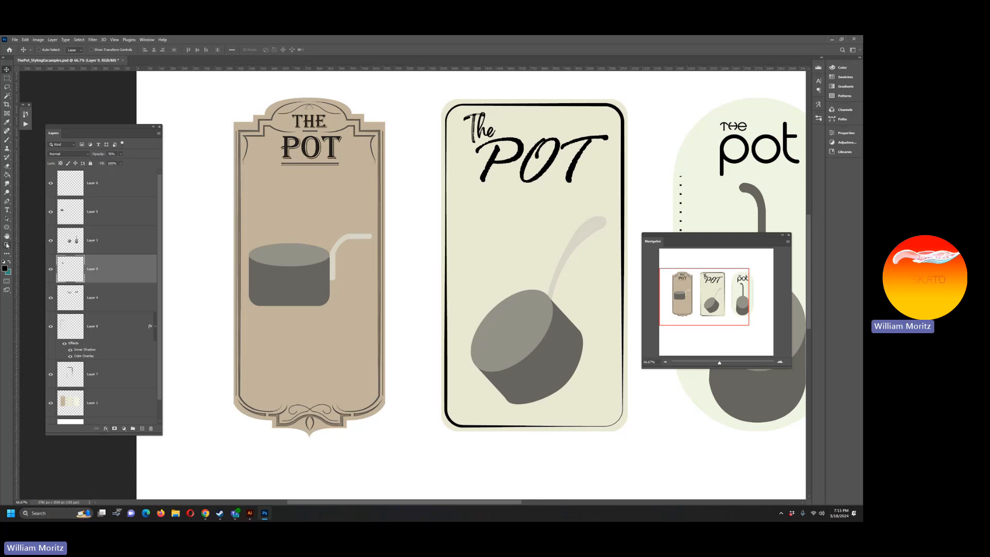
{"action": "left_click", "coordinate": [342, 236], "text": "alt"}
{"action": "left_click", "coordinate": [342, 236], "text": "alt"}
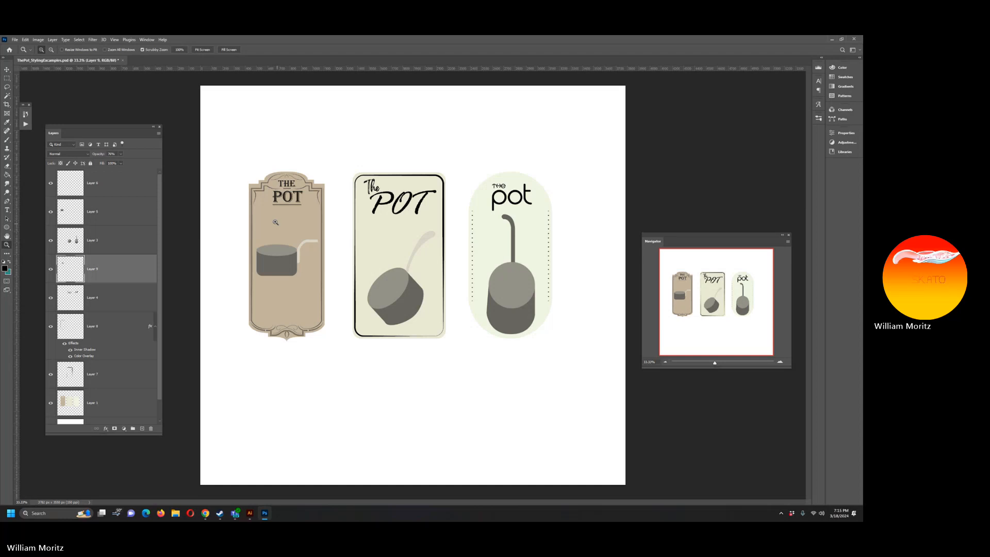
Step: Cut the first label's tan background shape from Layer 1 and paste it in place on its own layer
{"action": "left_click", "coordinate": [263, 234]}
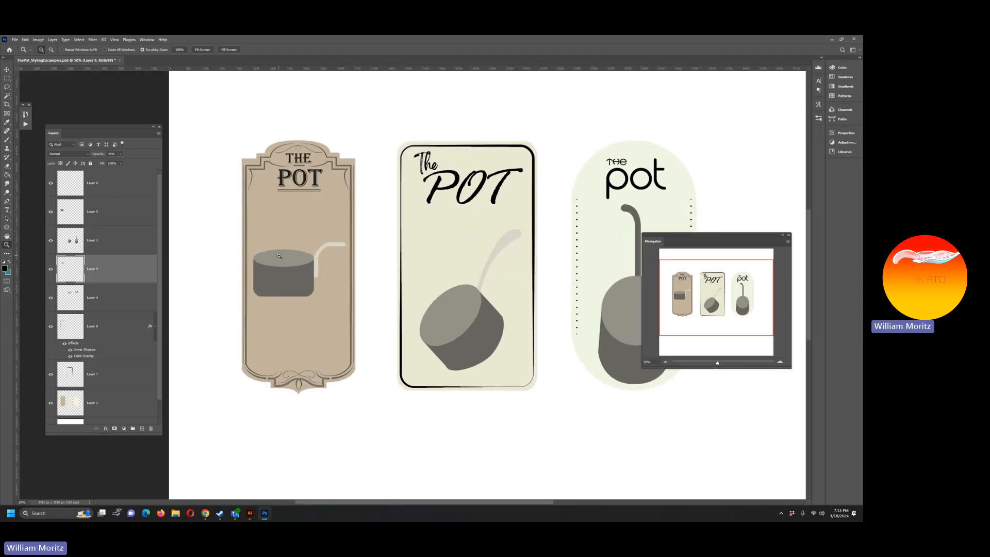
{"action": "key", "text": "v"}
{"action": "left_click", "coordinate": [103, 402]}
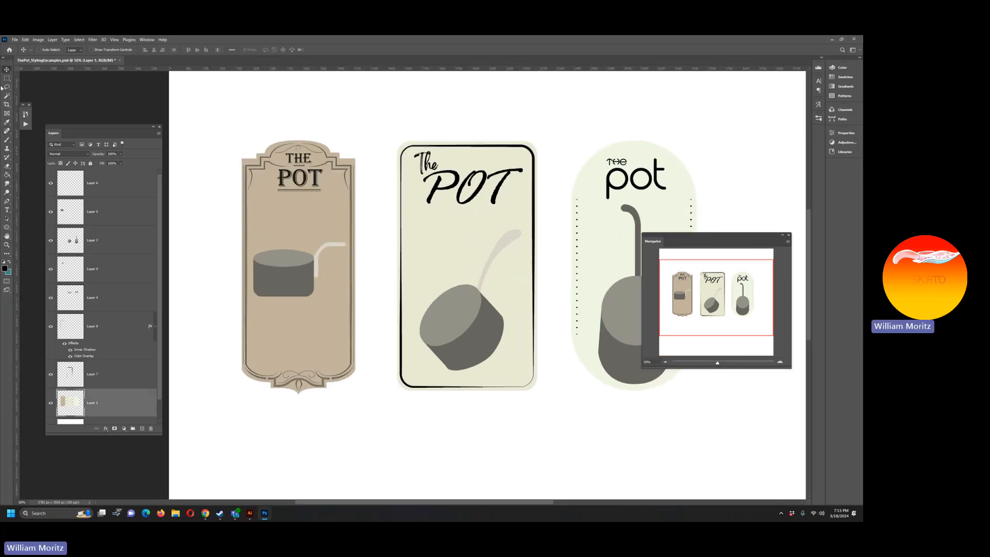
{"action": "key", "text": "m"}
{"action": "left_click_drag", "start_coordinate": [210, 104], "coordinate": [366, 405]}
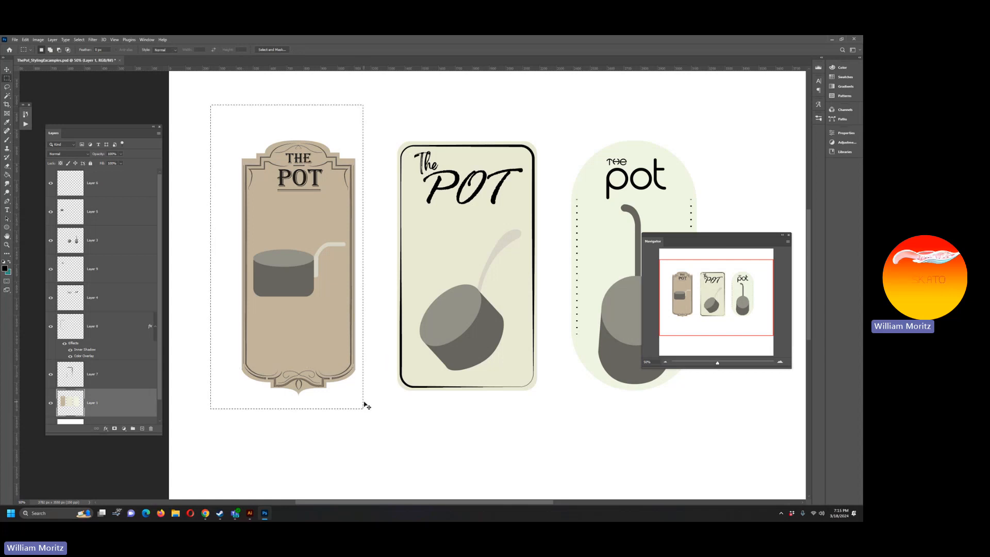
{"action": "key", "text": "ctrl+x"}
{"action": "key", "text": "ctrl+shift+v"}
{"action": "key", "text": "v"}
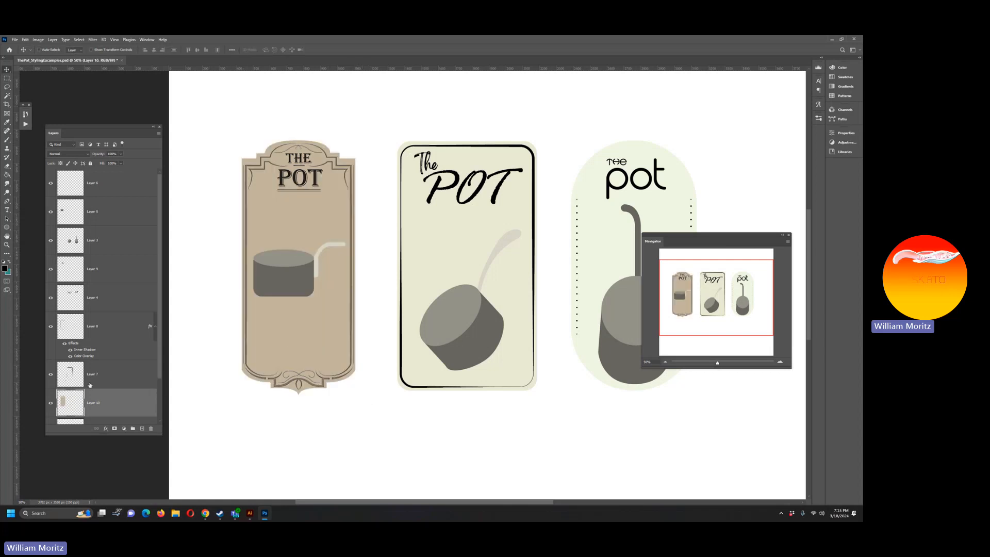
Step: Add an Outside Stroke to the first label's background in a brown sampled from its frame, #7c7060, and thicken it slightly
{"action": "double_click", "coordinate": [125, 410]}
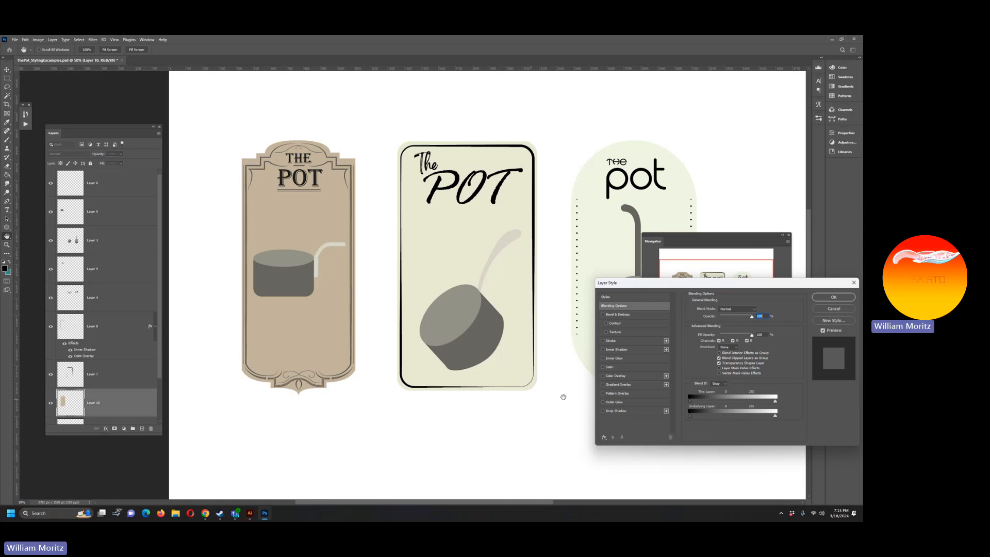
{"action": "left_click", "coordinate": [605, 341]}
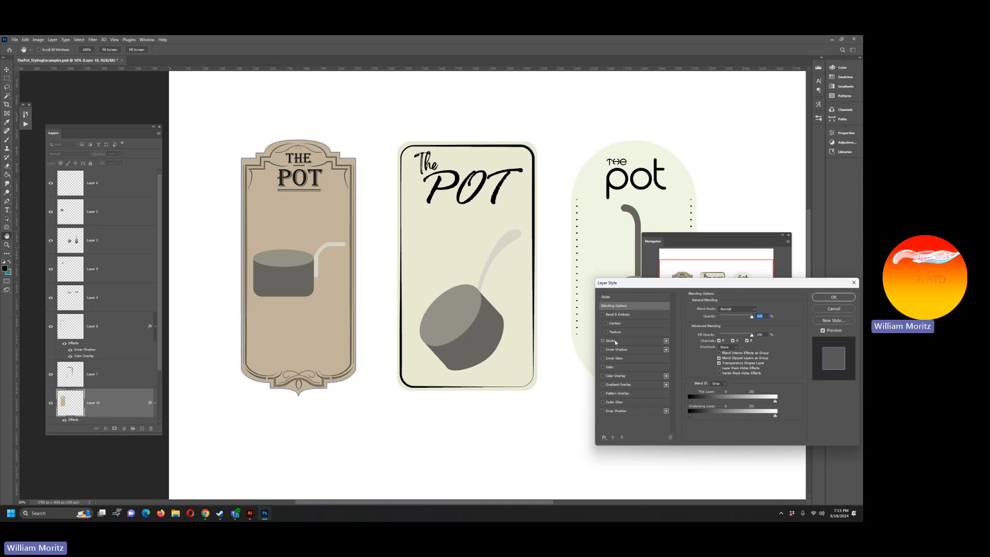
{"action": "left_click", "coordinate": [705, 358]}
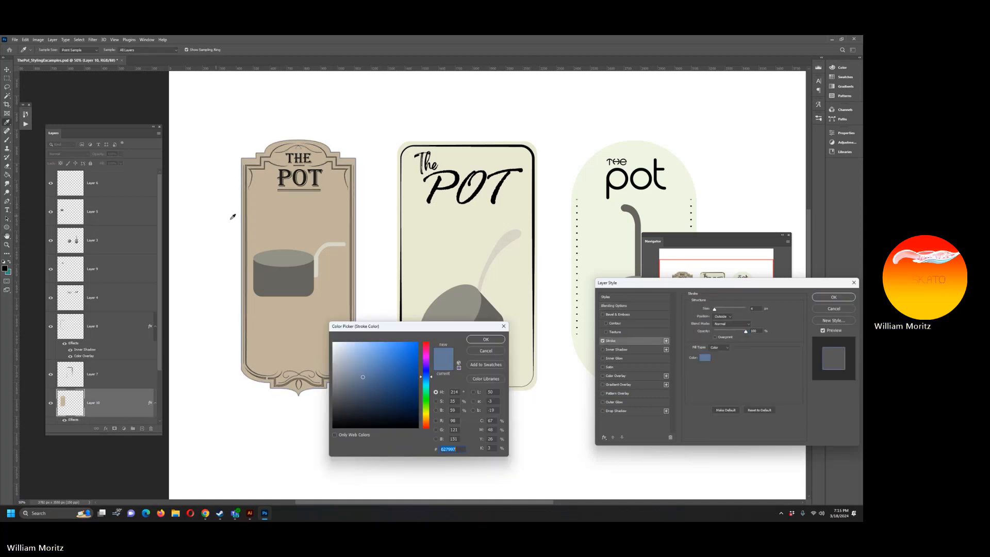
{"action": "left_click", "coordinate": [248, 225]}
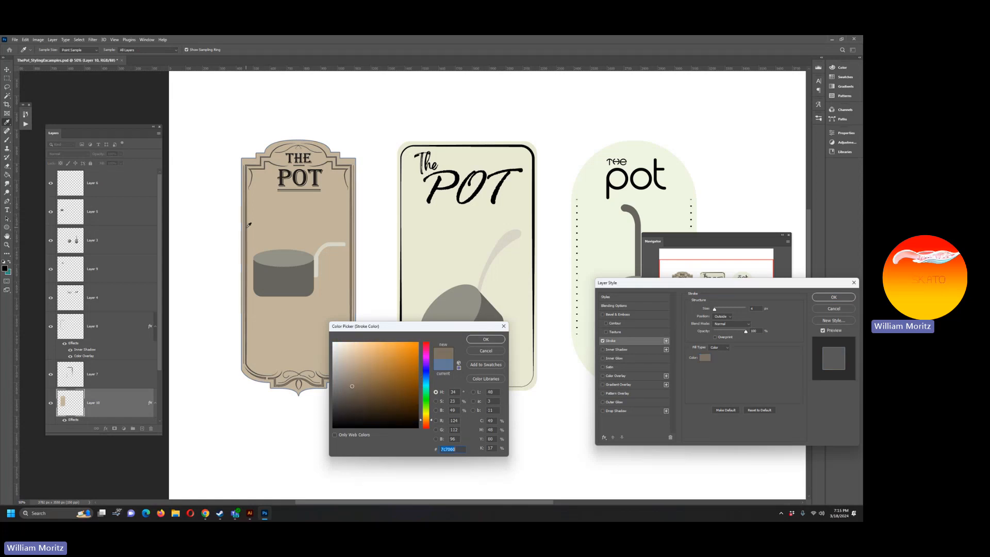
{"action": "left_click", "coordinate": [481, 340]}
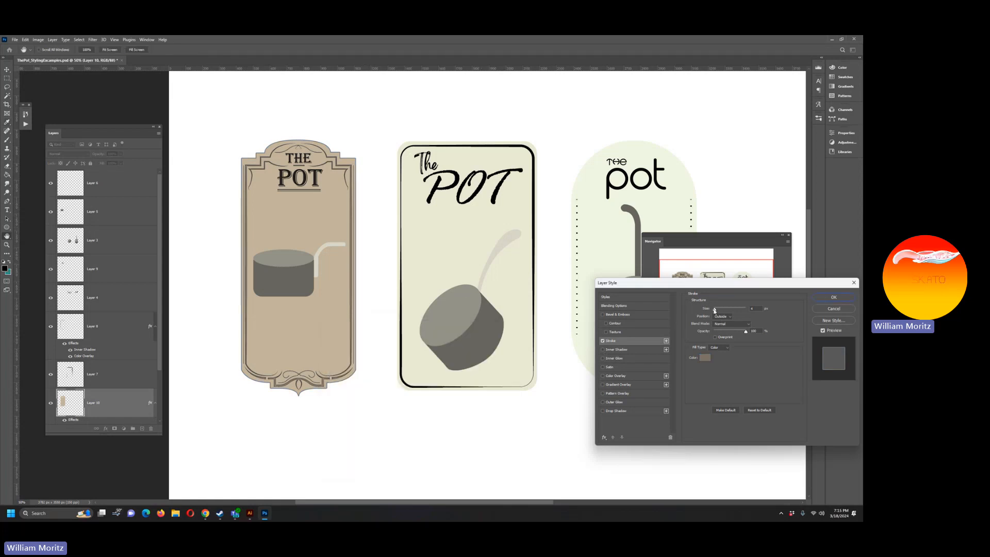
{"action": "left_click_drag", "start_coordinate": [715, 309], "coordinate": [716, 311]}
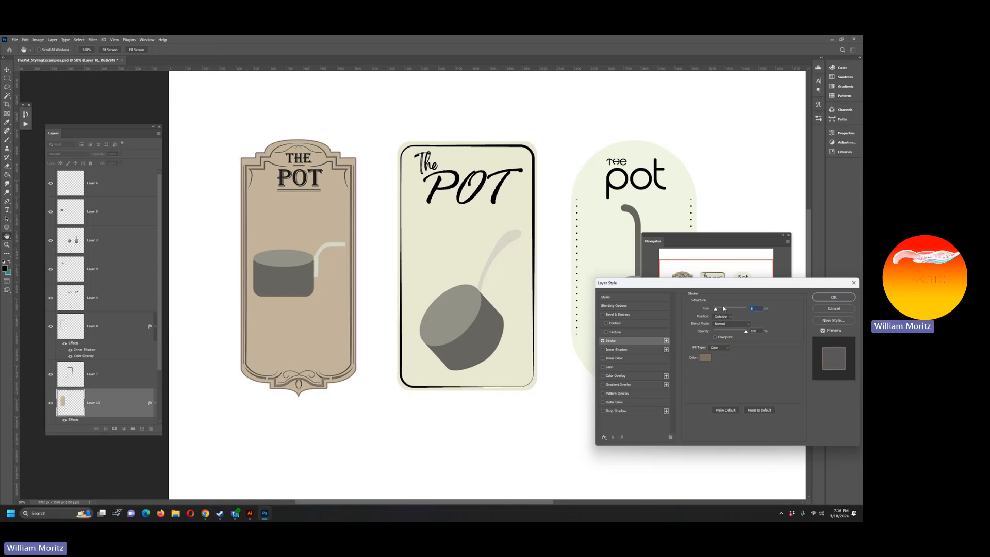
{"action": "left_click", "coordinate": [833, 297]}
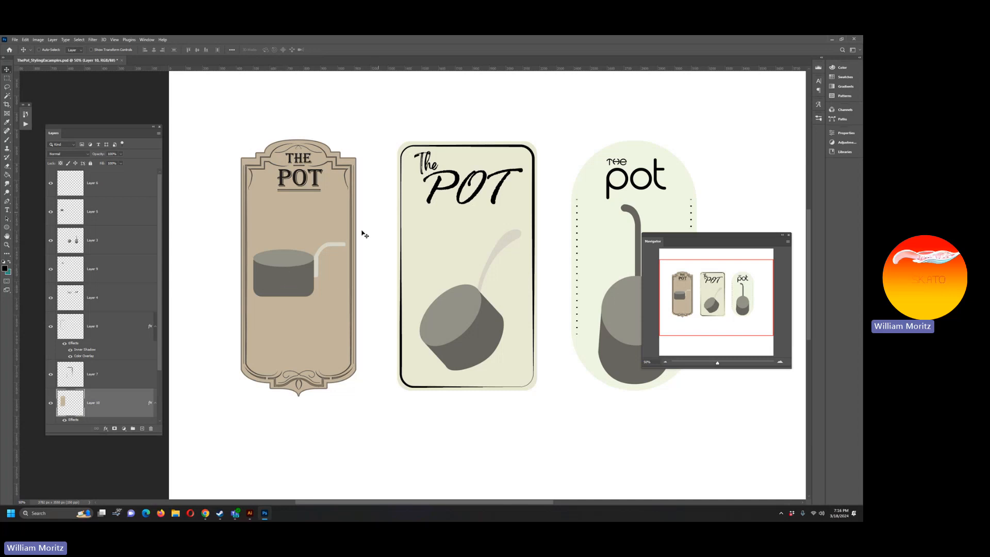
Step: Locate the first label's pot layer, Layer 5, and add a new empty layer above it
{"action": "right_click", "coordinate": [292, 274]}
{"action": "left_click", "coordinate": [314, 278]}
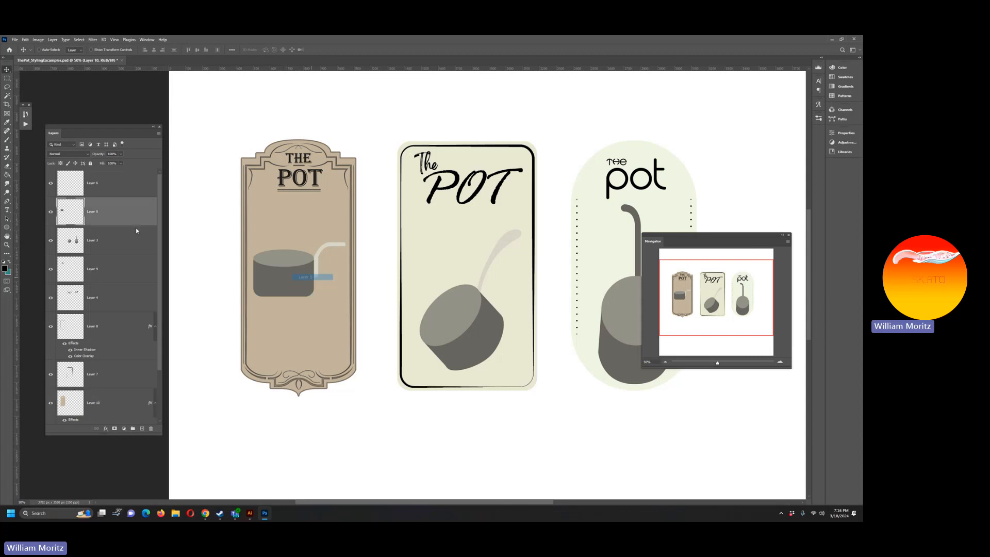
{"action": "left_click", "coordinate": [51, 213]}
{"action": "left_click", "coordinate": [51, 212]}
{"action": "left_click", "coordinate": [143, 429]}
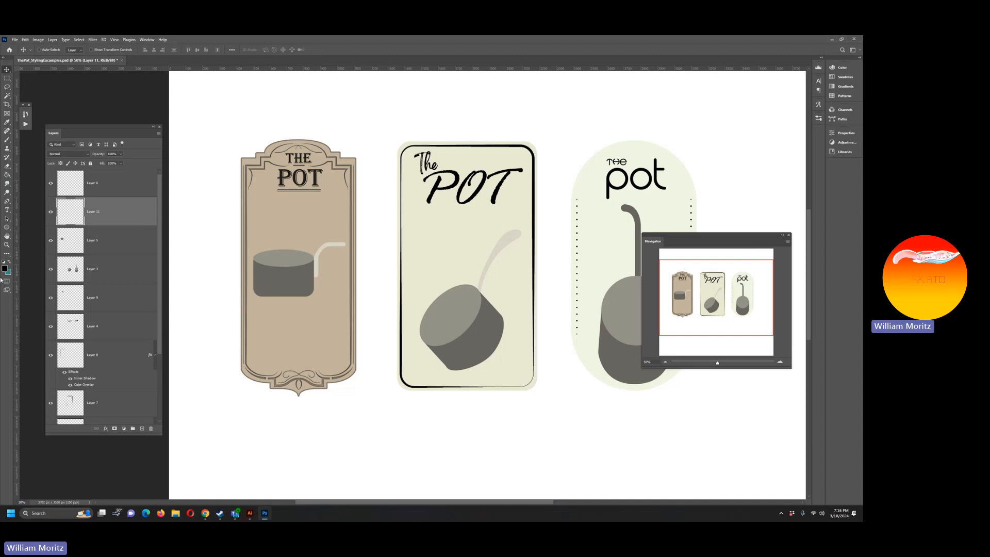
Step: Brush thin black outlines along the first pot's right edge and around its curved handle, painting on the pot's own layer
{"action": "left_click", "coordinate": [7, 245]}
{"action": "left_click", "coordinate": [310, 267]}
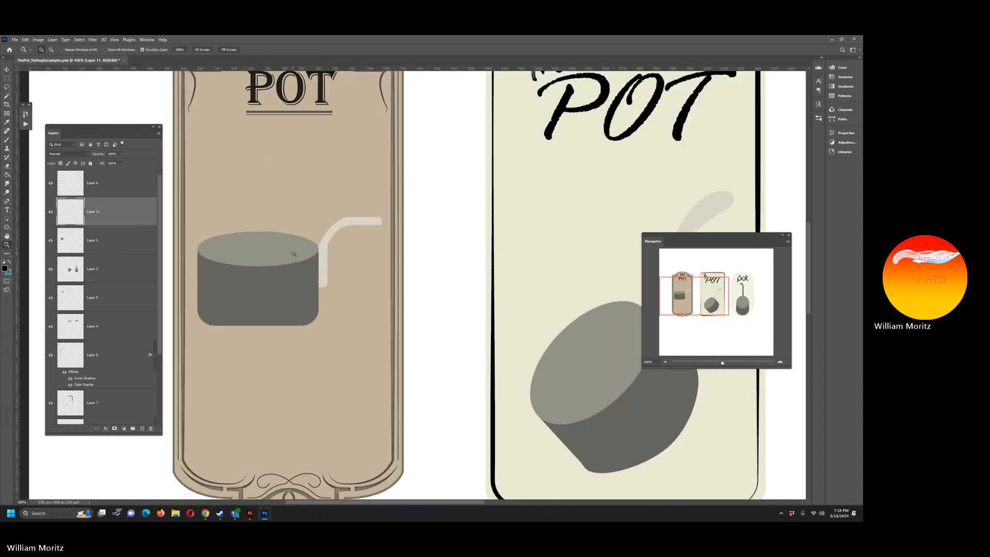
{"action": "key", "text": "i"}
{"action": "key", "text": "b"}
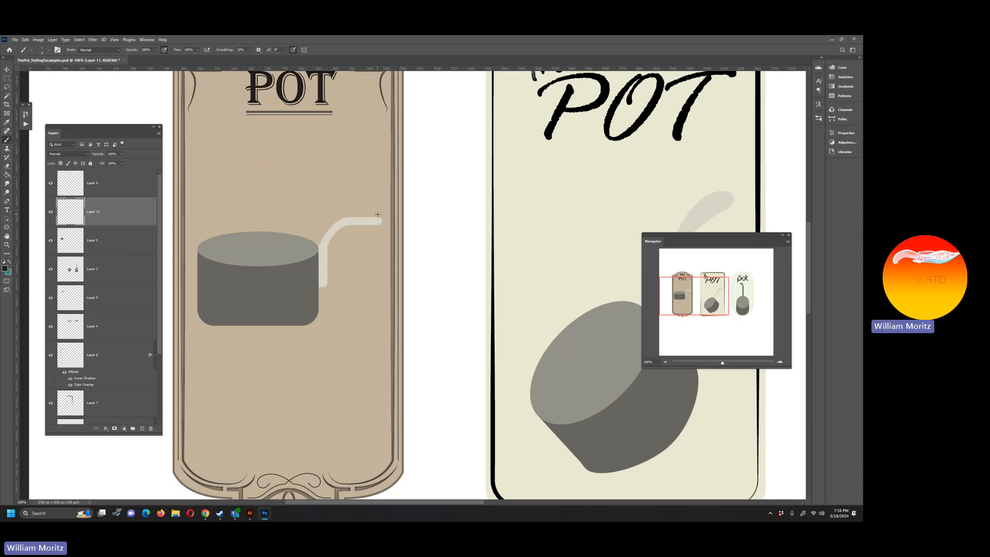
{"action": "left_click", "coordinate": [119, 240]}
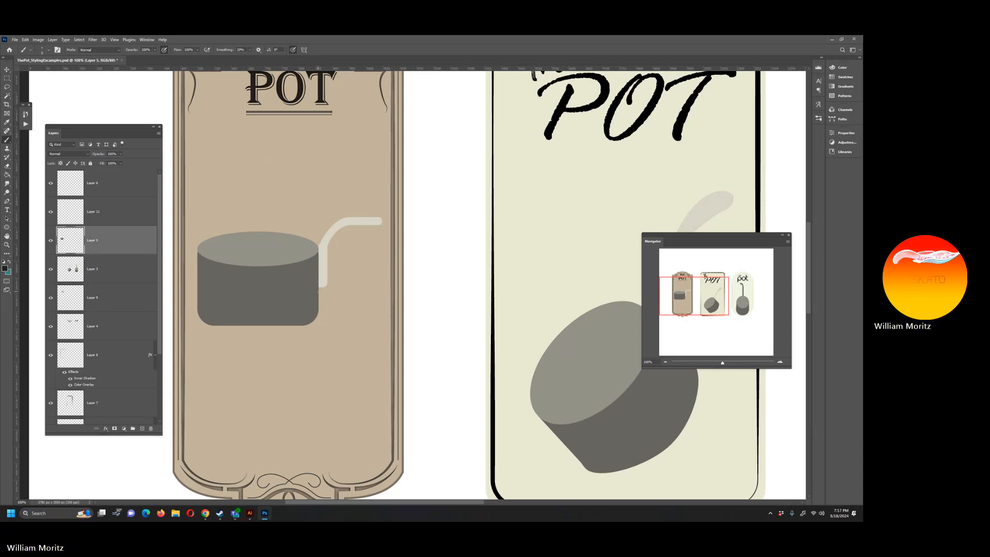
{"action": "left_click_drag", "start_coordinate": [318, 294], "coordinate": [318, 305]}
{"action": "left_click_drag", "start_coordinate": [318, 246], "coordinate": [319, 278]}
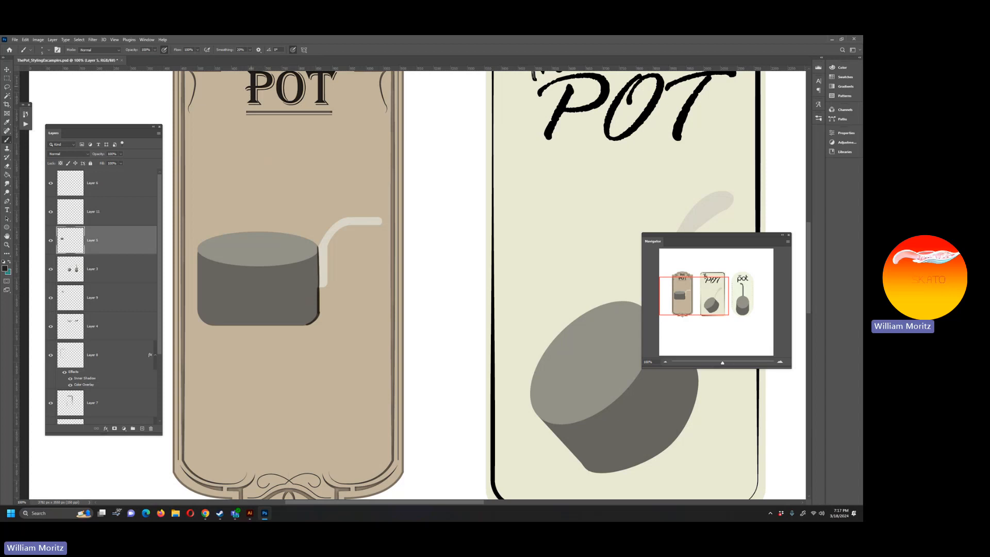
{"action": "left_click_drag", "start_coordinate": [247, 86], "coordinate": [237, 105]}
{"action": "key", "text": "ctrl+z"}
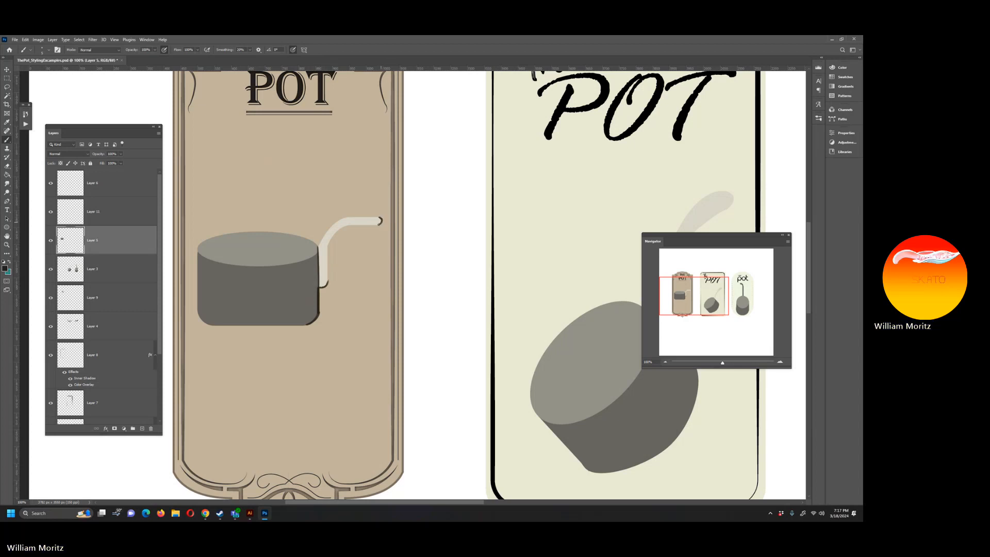
{"action": "left_click_drag", "start_coordinate": [368, 225], "coordinate": [356, 224]}
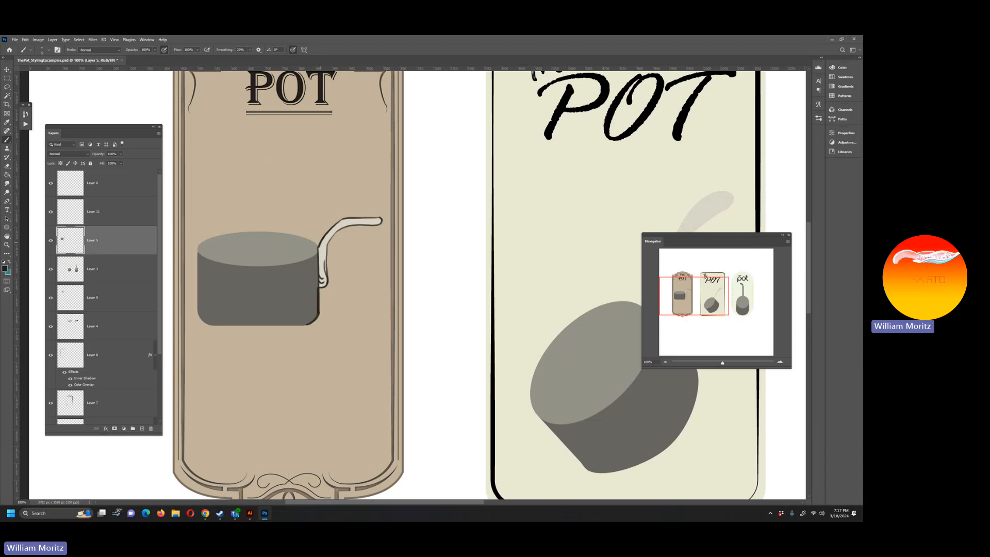
Step: Continue the black brush outline along the first pot's bottom edge, left side and the back of its rim
{"action": "right_click", "coordinate": [330, 233]}
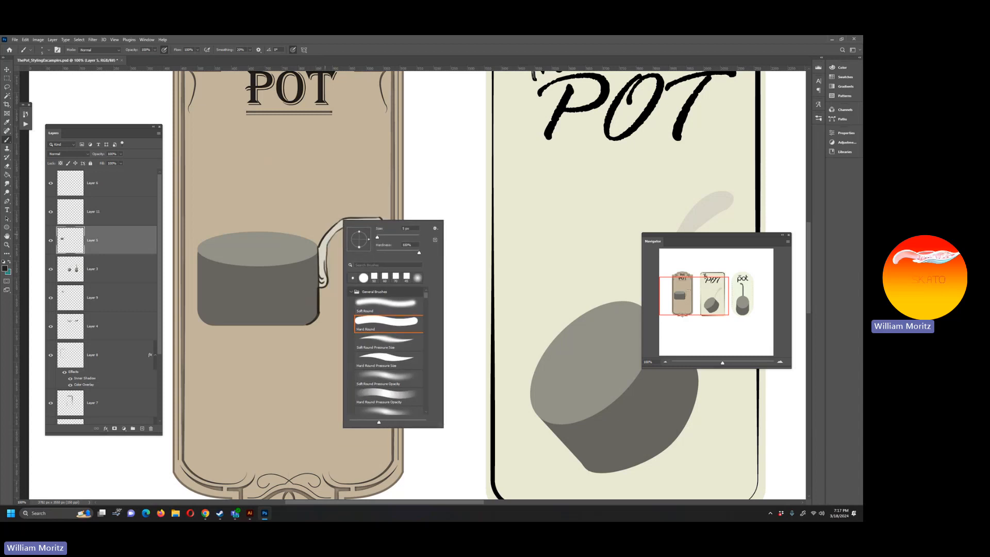
{"action": "key", "text": "Escape"}
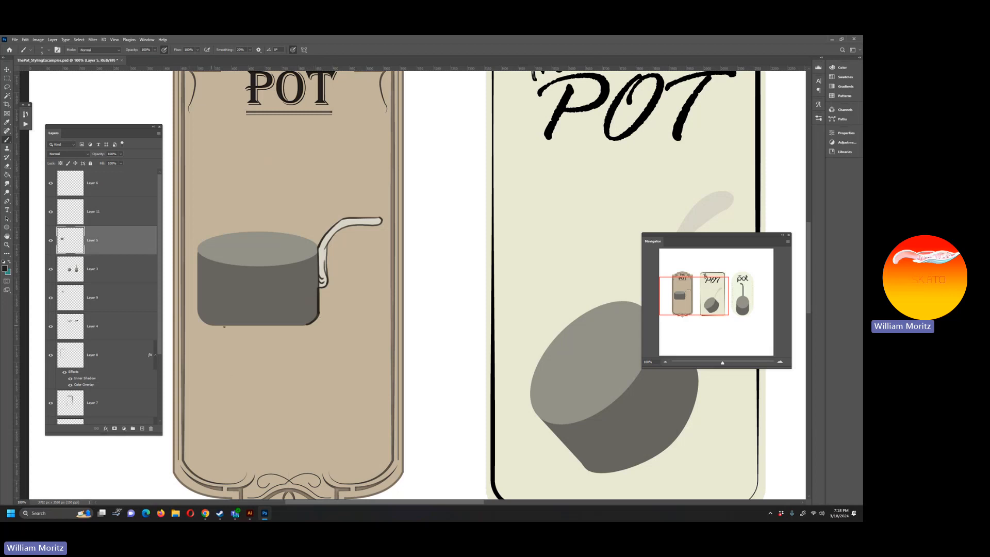
{"action": "left_click_drag", "start_coordinate": [214, 325], "coordinate": [303, 325]}
{"action": "left_click_drag", "start_coordinate": [196, 248], "coordinate": [197, 308]}
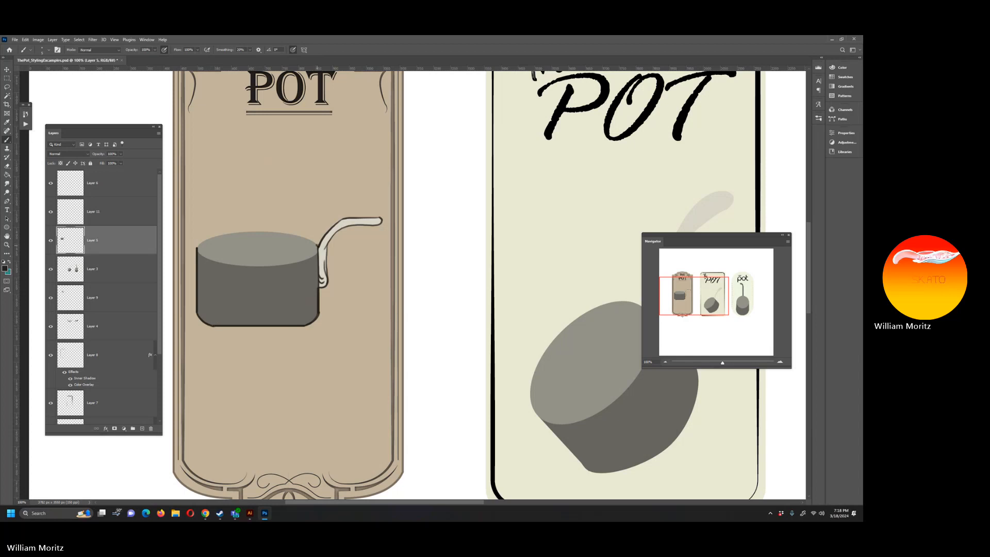
{"action": "left_click_drag", "start_coordinate": [309, 240], "coordinate": [239, 233]}
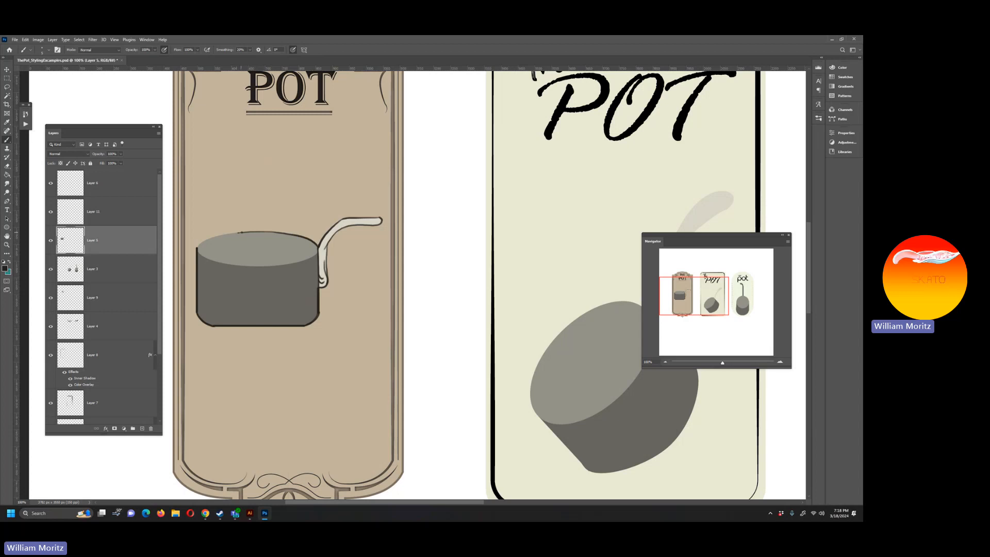
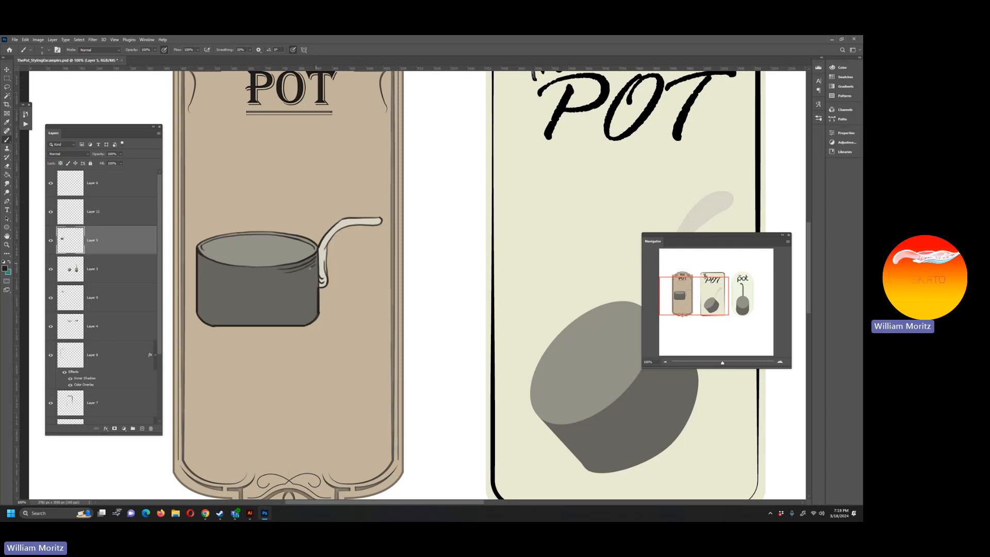
Step: Brush fine black hatching lines along the first pot's body and inner rim, and toggle the pot layer's visibility to compare
{"action": "left_click_drag", "start_coordinate": [305, 274], "coordinate": [298, 280]}
{"action": "left_click_drag", "start_coordinate": [312, 294], "coordinate": [303, 298]}
{"action": "mouse_move", "coordinate": [307, 315]}
{"action": "left_mouse_down"}
{"action": "mouse_move", "coordinate": [270, 320]}
{"action": "mouse_move", "coordinate": [314, 316]}
{"action": "mouse_move", "coordinate": [266, 323]}
{"action": "left_mouse_up"}
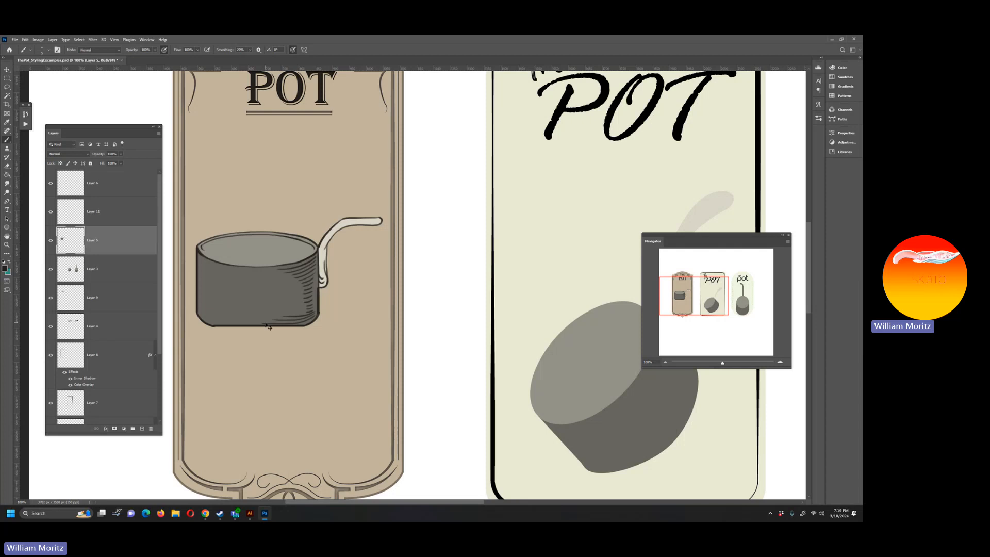
{"action": "key", "text": "ctrl+z"}
{"action": "right_click", "coordinate": [307, 319]}
{"action": "left_click", "coordinate": [308, 319]}
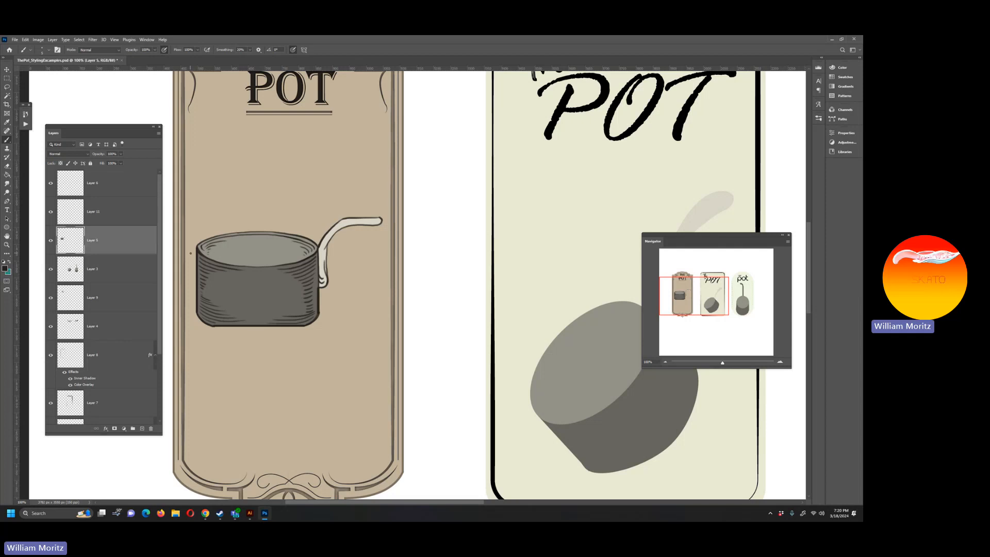
{"action": "key", "text": "e"}
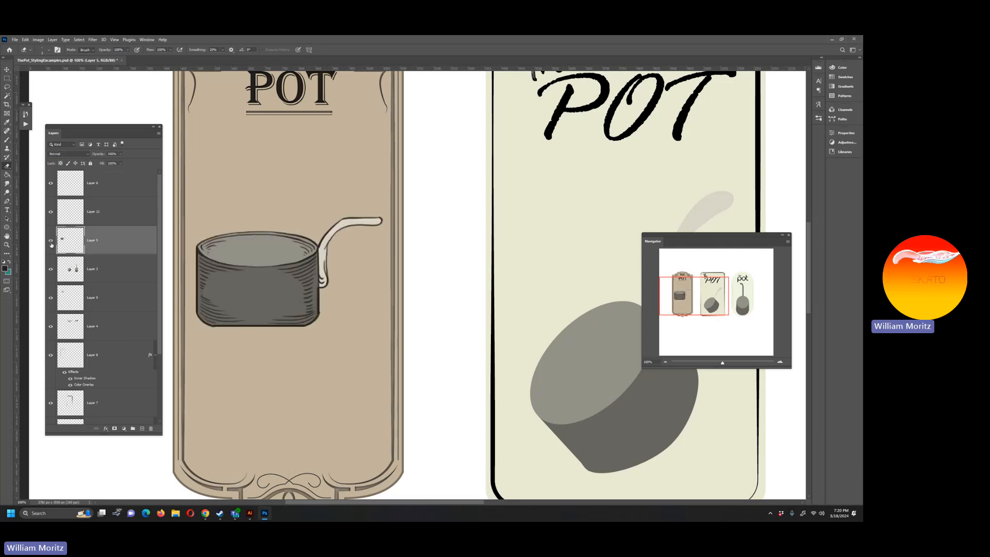
{"action": "left_click", "coordinate": [51, 241]}
{"action": "left_click", "coordinate": [51, 241]}
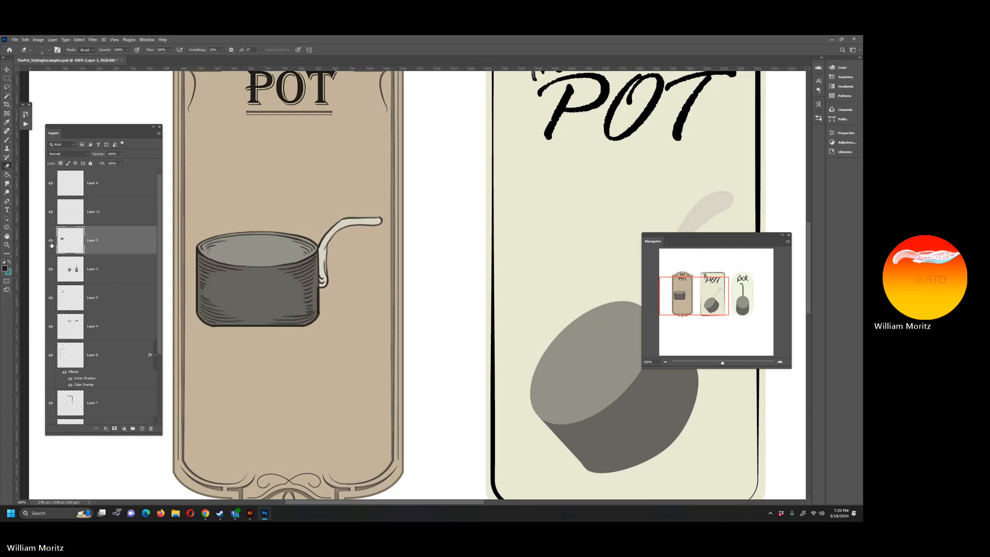
Step: Add a new empty layer above the first pot's layer and set the foreground colour to a burnt orange
{"action": "left_click", "coordinate": [142, 428]}
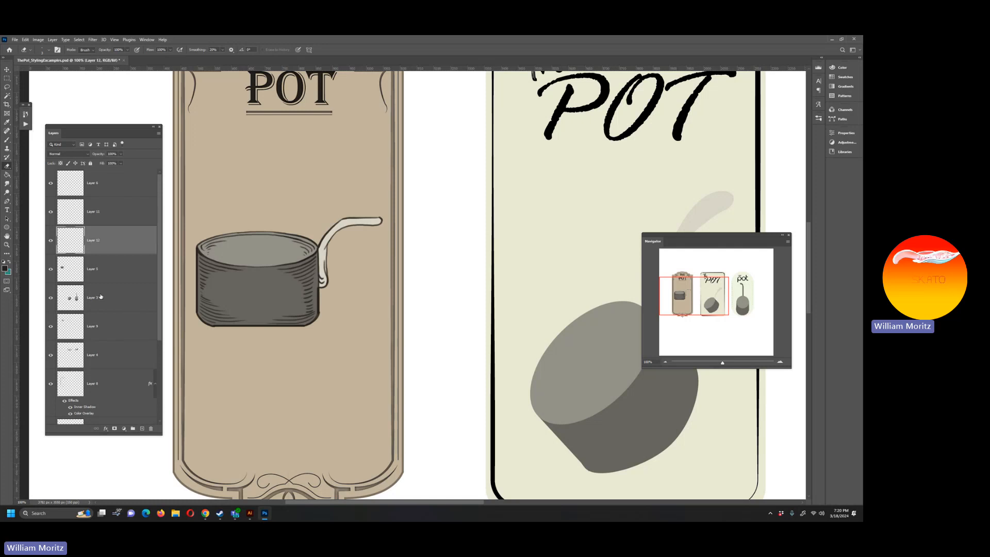
{"action": "left_click", "coordinate": [7, 244]}
{"action": "left_click", "coordinate": [272, 240], "text": "alt"}
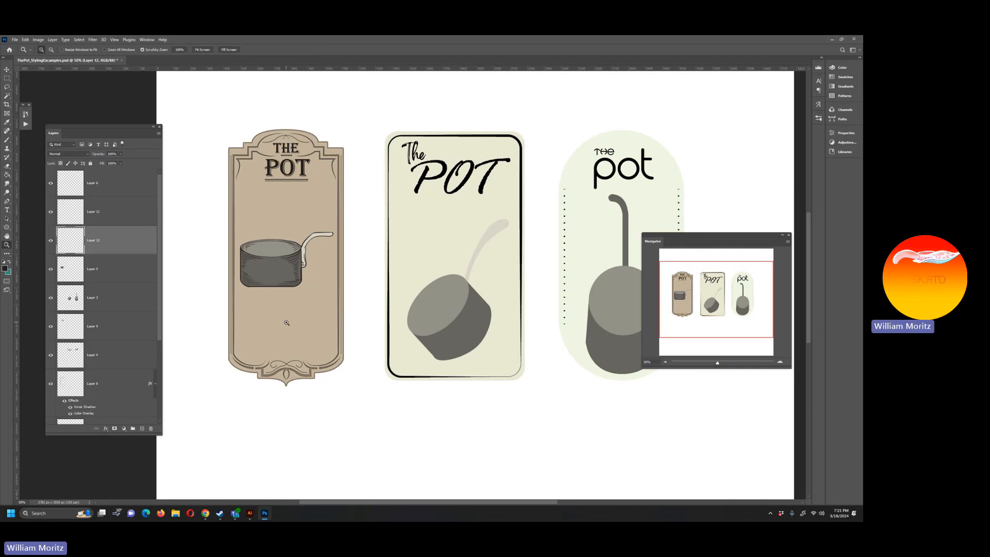
{"action": "scroll", "coordinate": [287, 322], "scroll_direction": "up", "scroll_amount": 1}
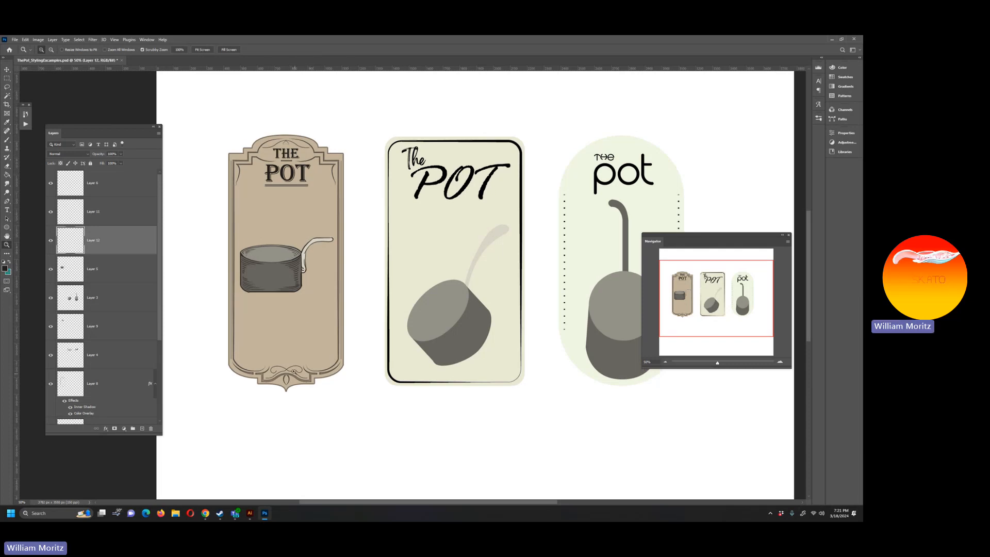
{"action": "key", "text": "v"}
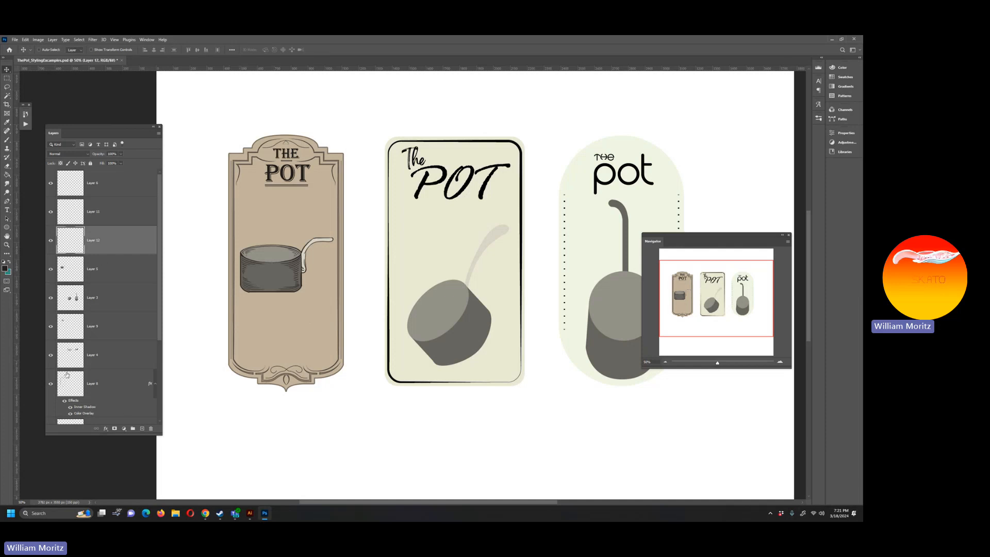
{"action": "left_click", "coordinate": [5, 268]}
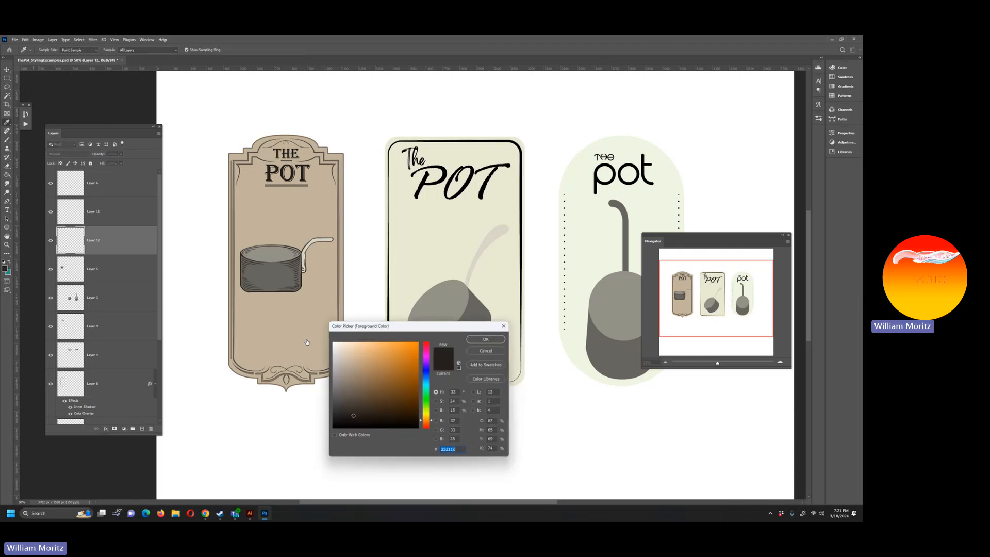
{"action": "left_click", "coordinate": [317, 280]}
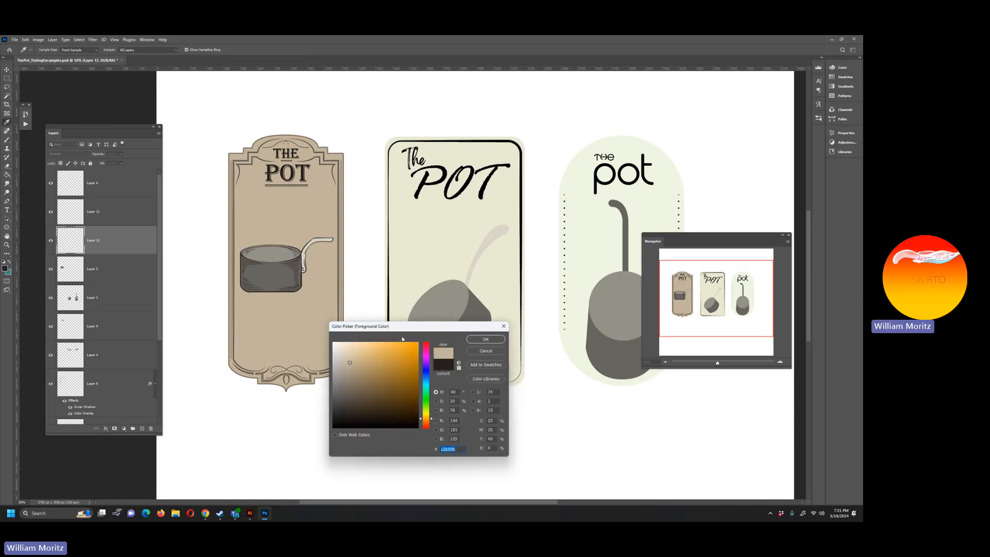
{"action": "left_click", "coordinate": [426, 348]}
{"action": "left_click", "coordinate": [384, 360]}
{"action": "left_click", "coordinate": [426, 423]}
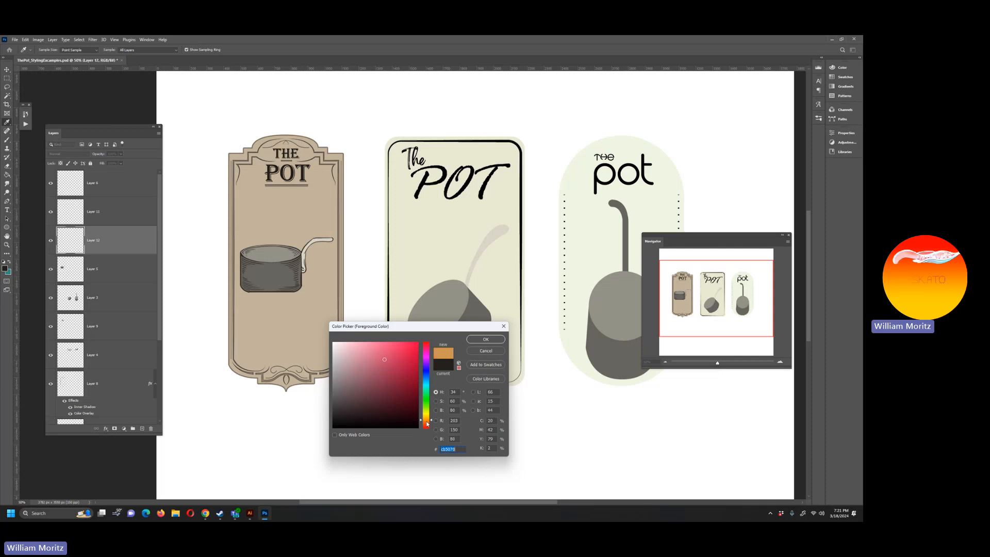
{"action": "left_click", "coordinate": [399, 366]}
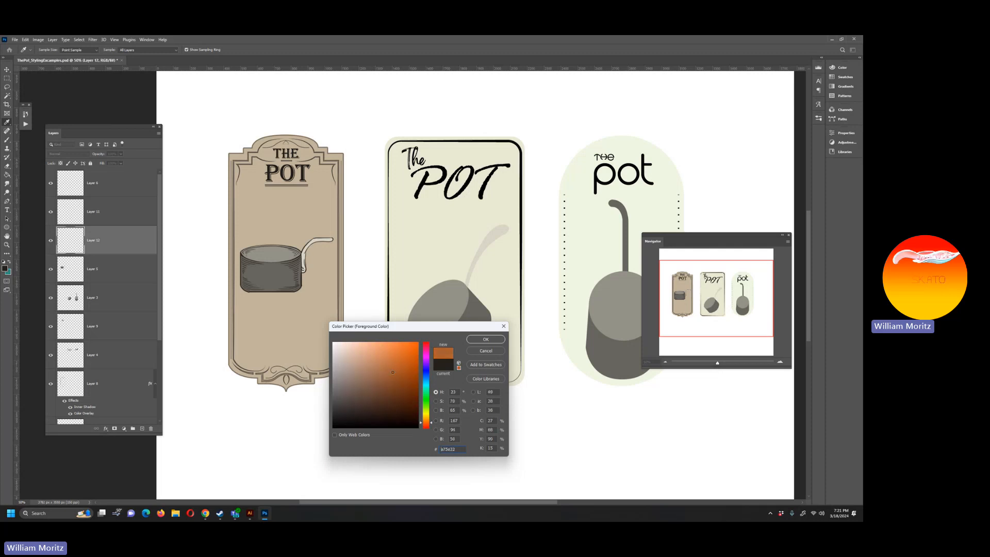
{"action": "key", "text": "Return"}
Step: Brush an orange outline of flames licking up around the base and sides of the first pot
{"action": "key", "text": "z"}
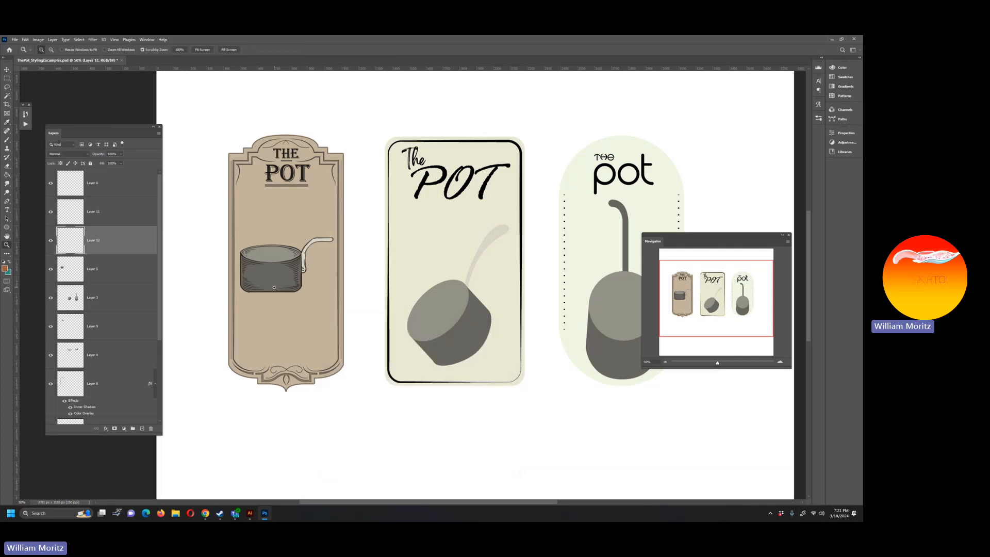
{"action": "left_click", "coordinate": [272, 288]}
{"action": "left_click", "coordinate": [271, 289]}
{"action": "key", "text": "b"}
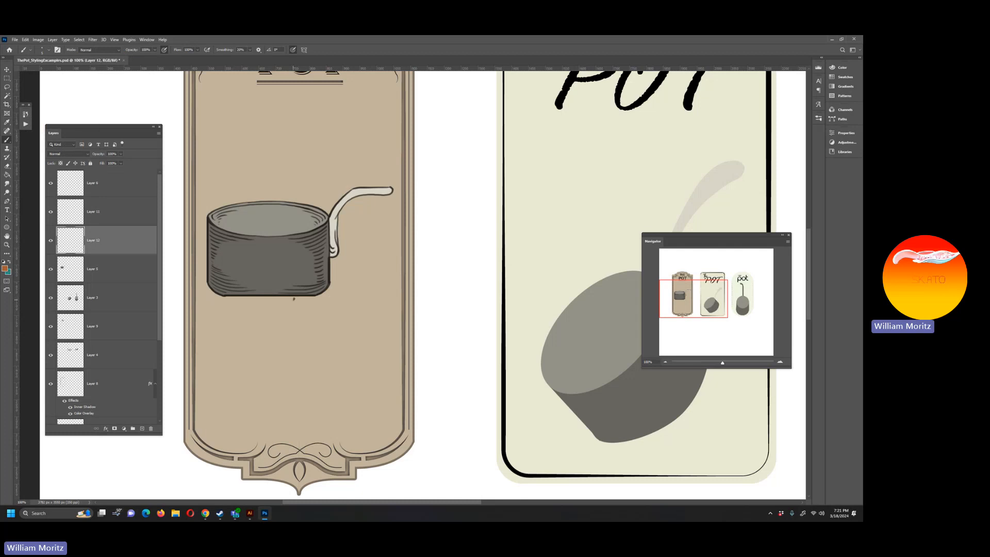
{"action": "mouse_move", "coordinate": [304, 292]}
{"action": "left_mouse_down"}
{"action": "mouse_move", "coordinate": [332, 267]}
{"action": "mouse_move", "coordinate": [327, 297]}
{"action": "mouse_move", "coordinate": [304, 306]}
{"action": "mouse_move", "coordinate": [331, 270]}
{"action": "mouse_move", "coordinate": [341, 282]}
{"action": "mouse_move", "coordinate": [359, 257]}
{"action": "mouse_move", "coordinate": [341, 301]}
{"action": "left_mouse_up"}
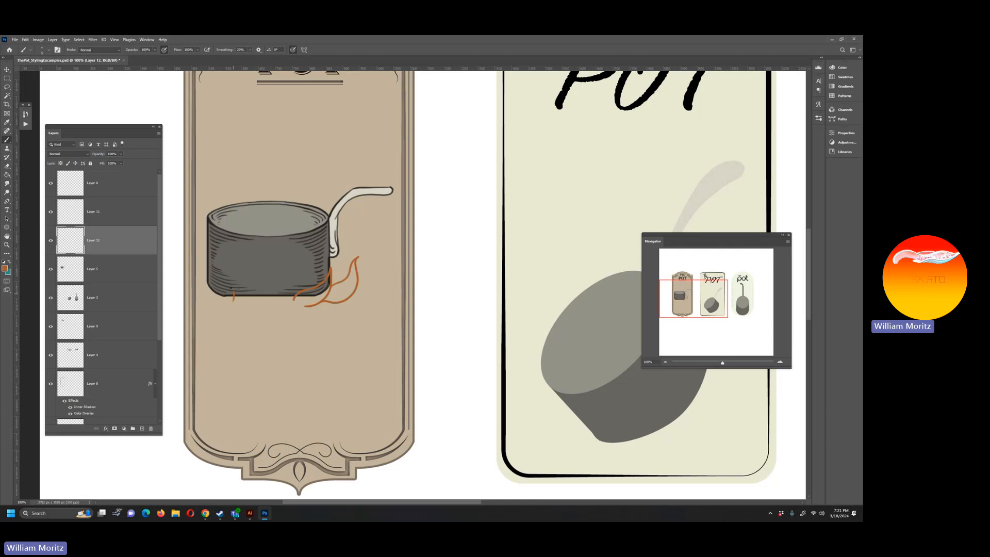
{"action": "left_click_drag", "start_coordinate": [217, 270], "coordinate": [223, 305]}
{"action": "left_click_drag", "start_coordinate": [206, 270], "coordinate": [202, 260]}
{"action": "left_click_drag", "start_coordinate": [266, 276], "coordinate": [272, 300]}
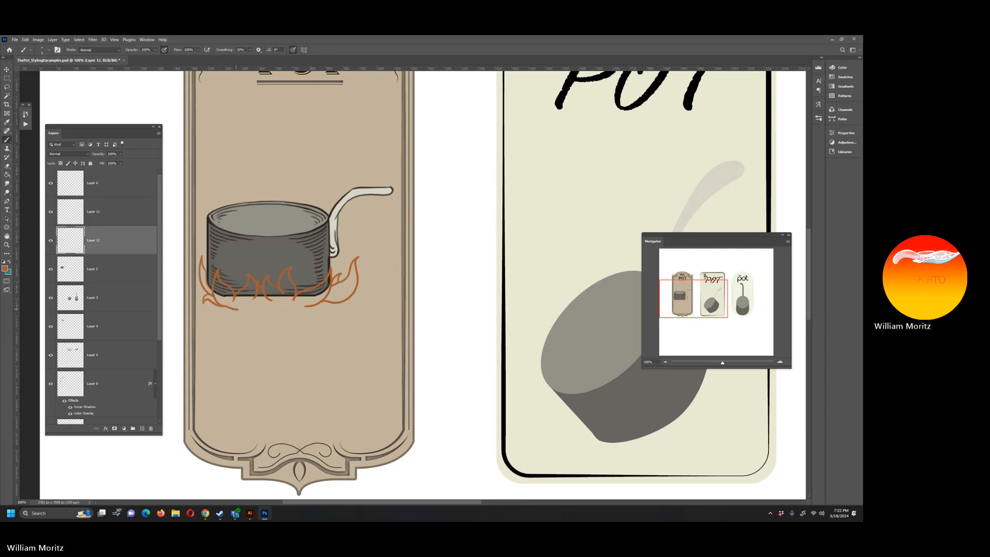
{"action": "left_click_drag", "start_coordinate": [229, 308], "coordinate": [291, 308]}
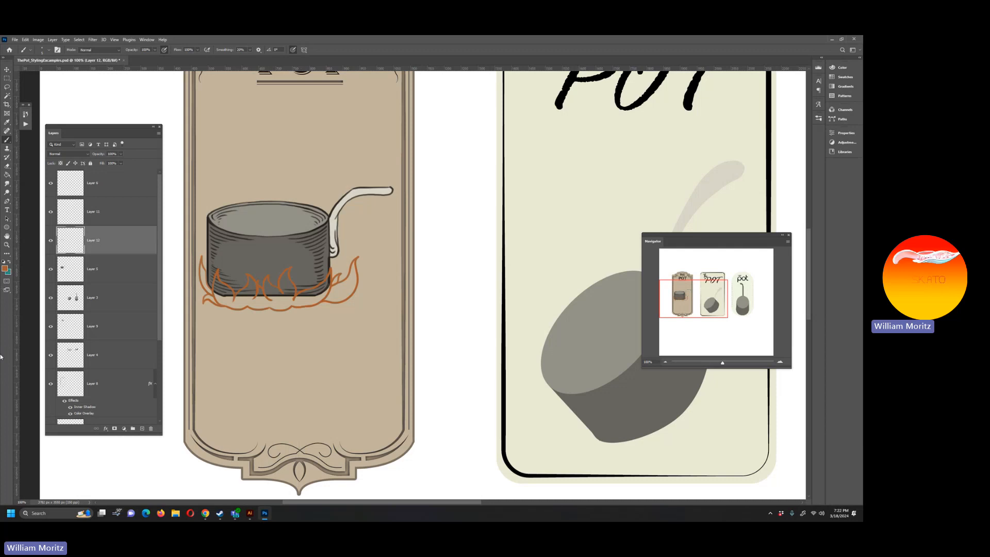
Step: Select the area enclosed by the flame outline with the Magic Wand and expand the selection
{"action": "left_click", "coordinate": [7, 96]}
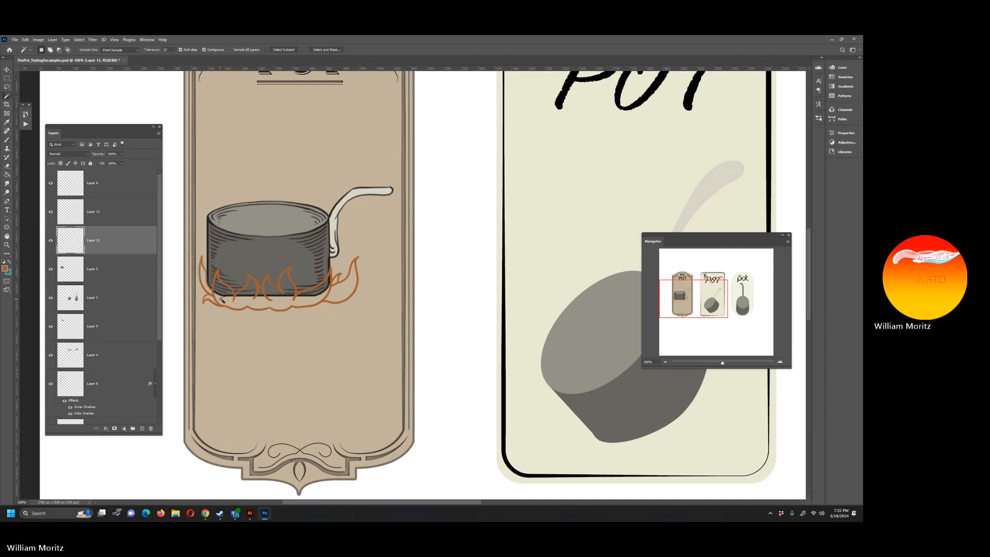
{"action": "left_click", "coordinate": [206, 287]}
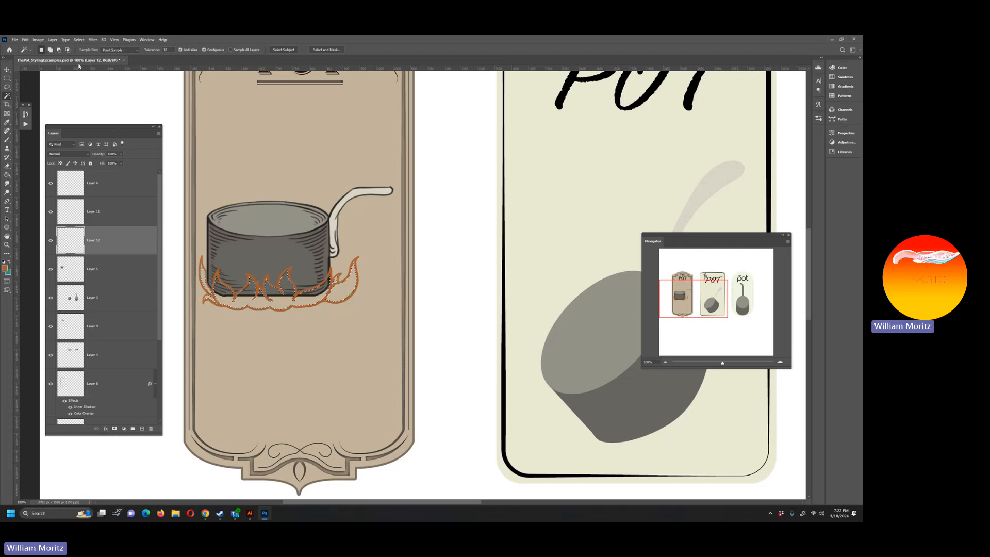
{"action": "left_click", "coordinate": [79, 39]}
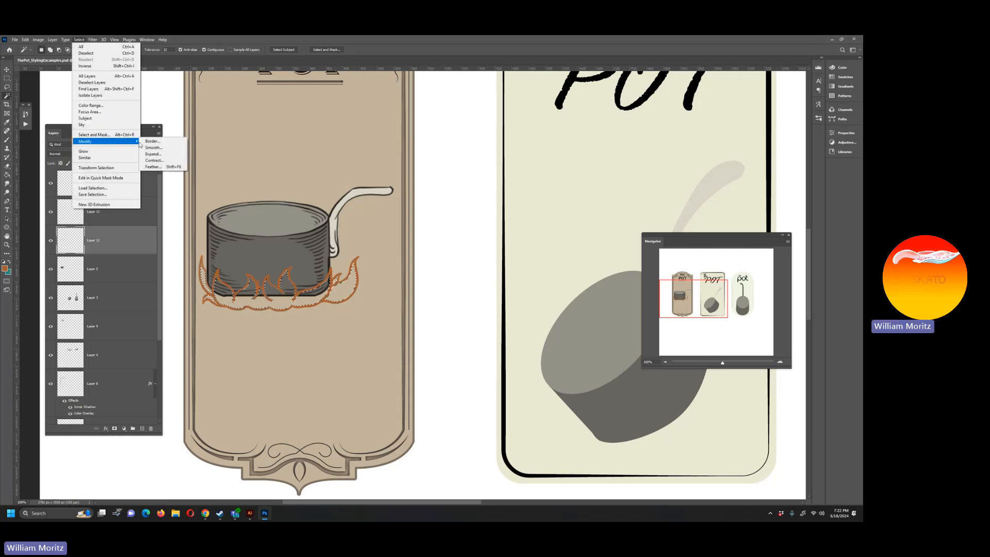
{"action": "left_click", "coordinate": [146, 153]}
{"action": "key", "text": "Return"}
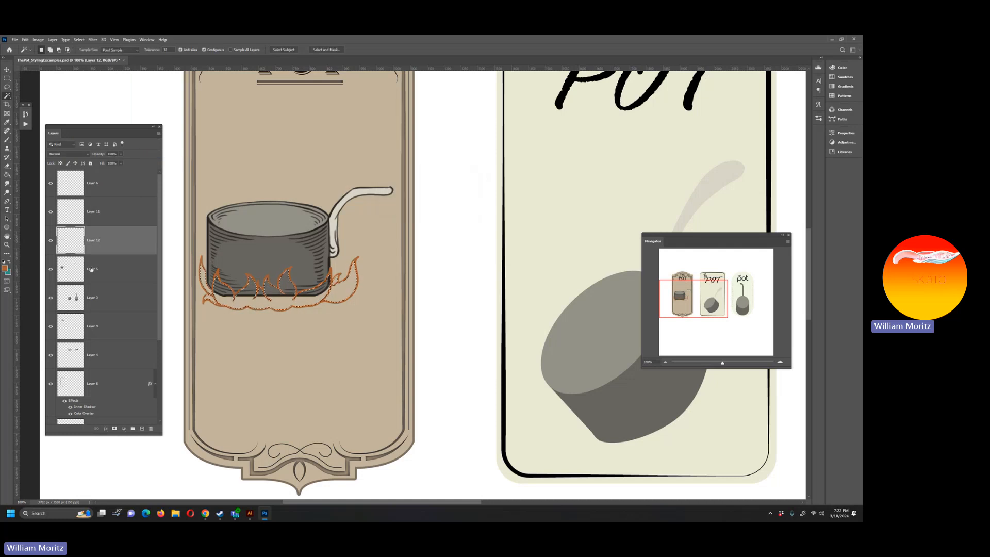
Step: Fill the flame selection with the burnt orange on a new layer beneath the outline layer, and deselect
{"action": "key", "text": "ctrl+shift+alt+n"}
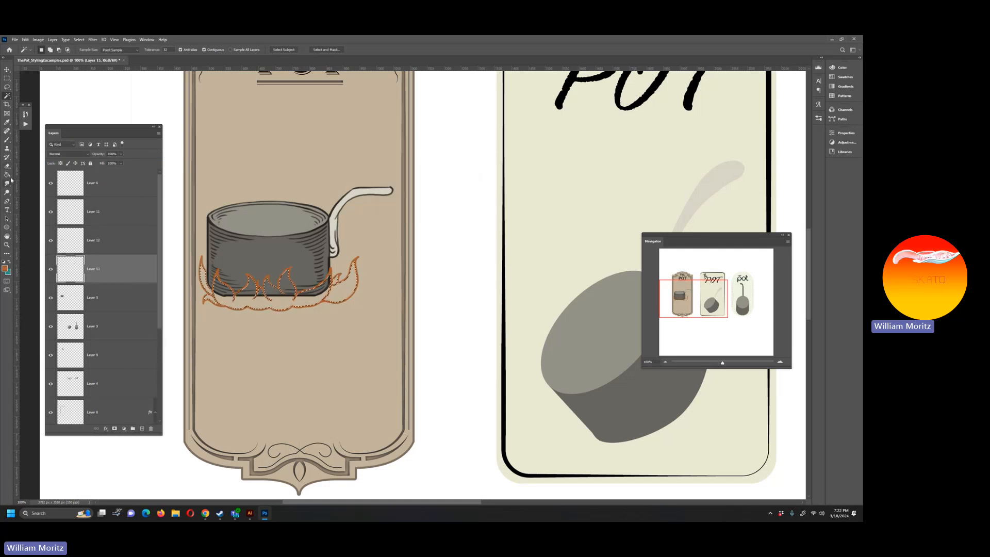
{"action": "left_click", "coordinate": [9, 176]}
{"action": "left_click", "coordinate": [267, 304]}
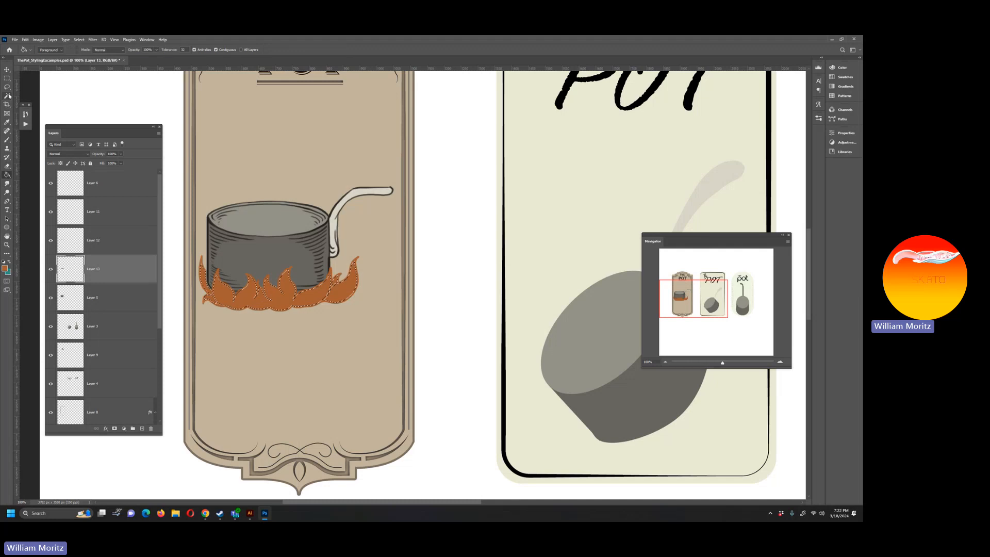
{"action": "key", "text": "ctrl+d"}
{"action": "left_click", "coordinate": [4, 139]}
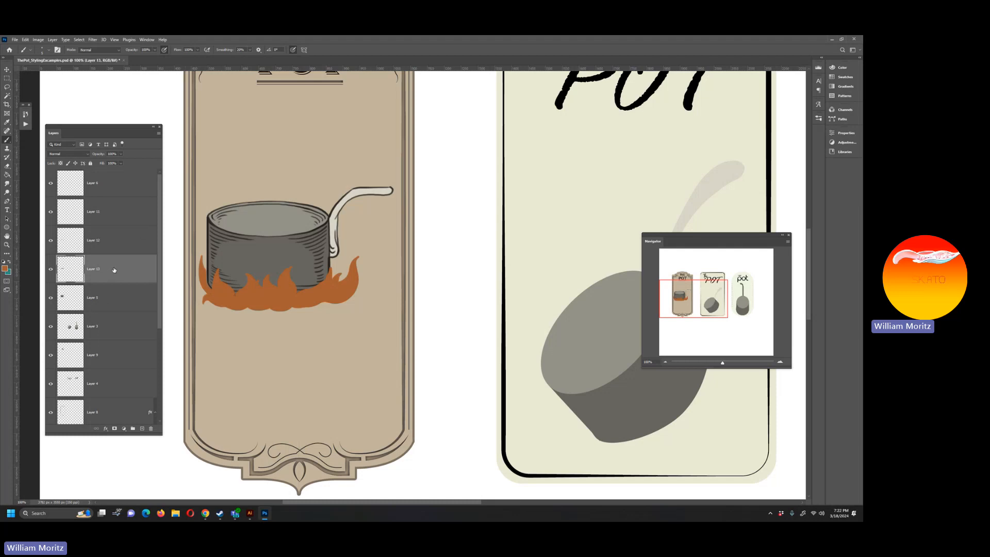
Step: Add a new layer, place it above the flame outline layer, and set the foreground to a darker shade of the flame orange
{"action": "left_click", "coordinate": [143, 428]}
{"action": "key", "text": "i"}
{"action": "left_click", "coordinate": [310, 298]}
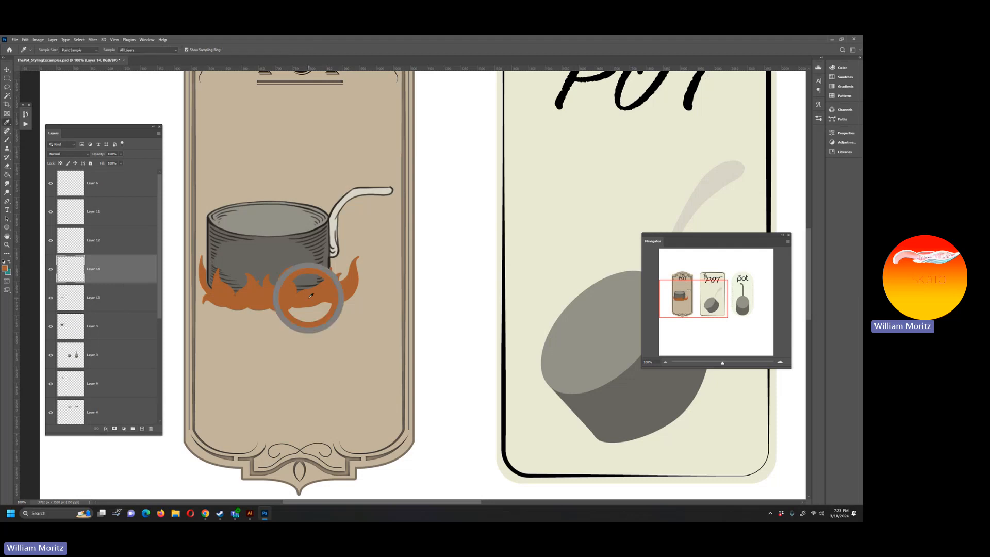
{"action": "left_click", "coordinate": [5, 268]}
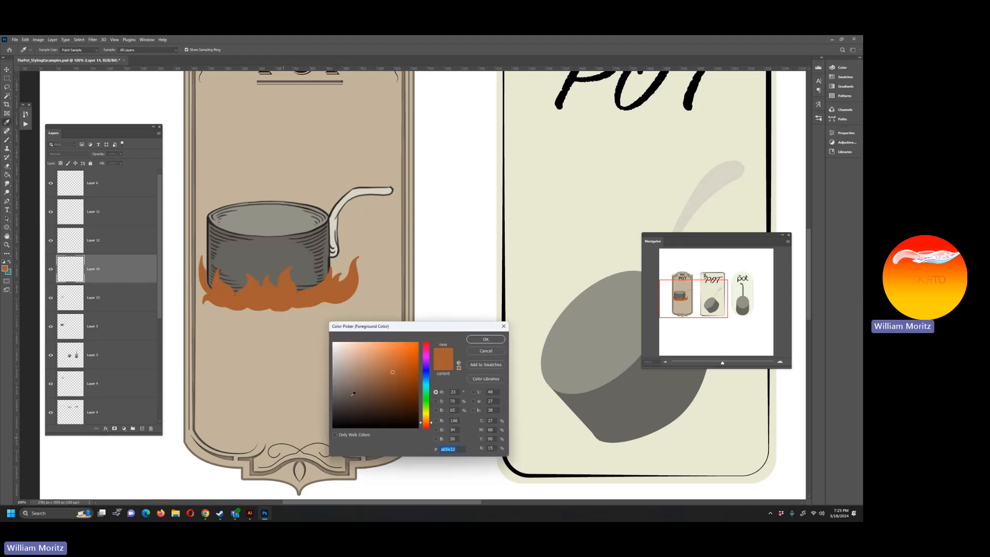
{"action": "left_click", "coordinate": [402, 389]}
{"action": "left_click", "coordinate": [485, 339]}
{"action": "key", "text": "b"}
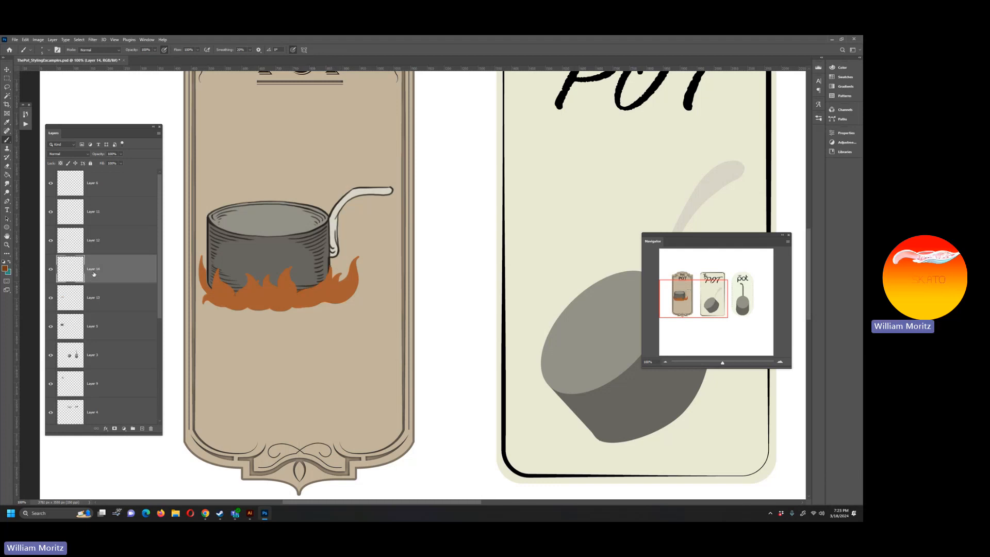
{"action": "left_click_drag", "start_coordinate": [91, 275], "coordinate": [87, 225]}
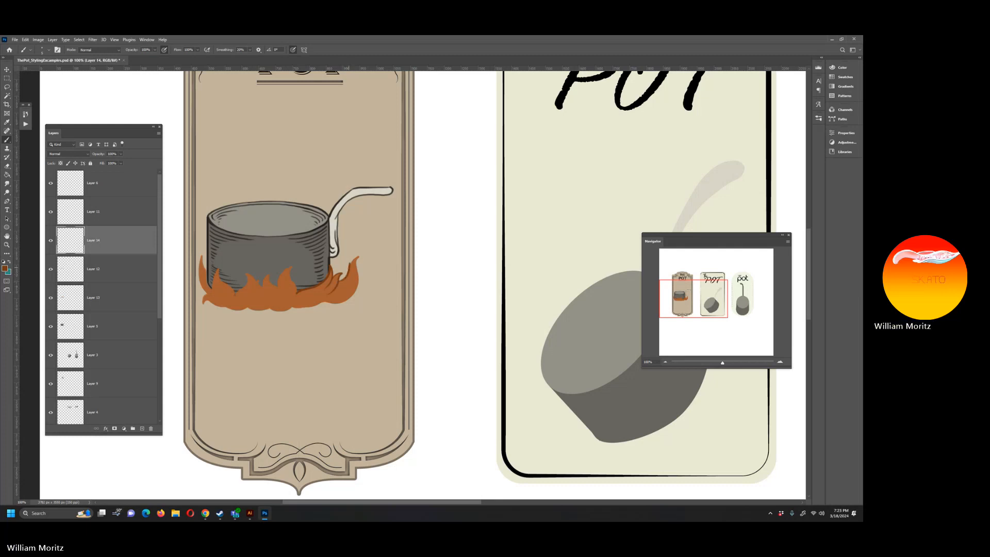
Step: Brush thin dark outlines around the flames, with loose accent strokes beside the rightmost flame's tip and outer edge
{"action": "left_click_drag", "start_coordinate": [357, 268], "coordinate": [358, 281]}
{"action": "left_click_drag", "start_coordinate": [354, 267], "coordinate": [337, 294]}
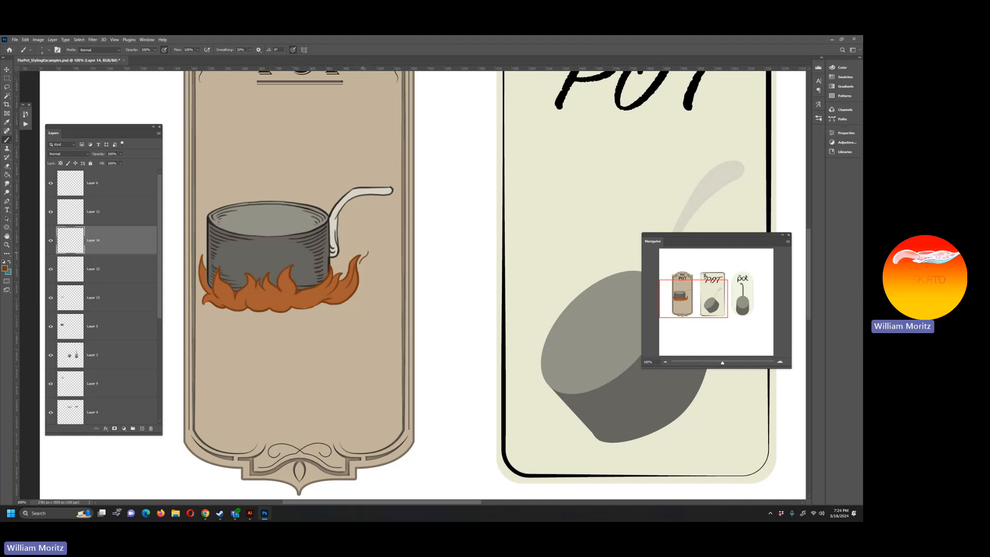
{"action": "left_click_drag", "start_coordinate": [366, 246], "coordinate": [349, 302]}
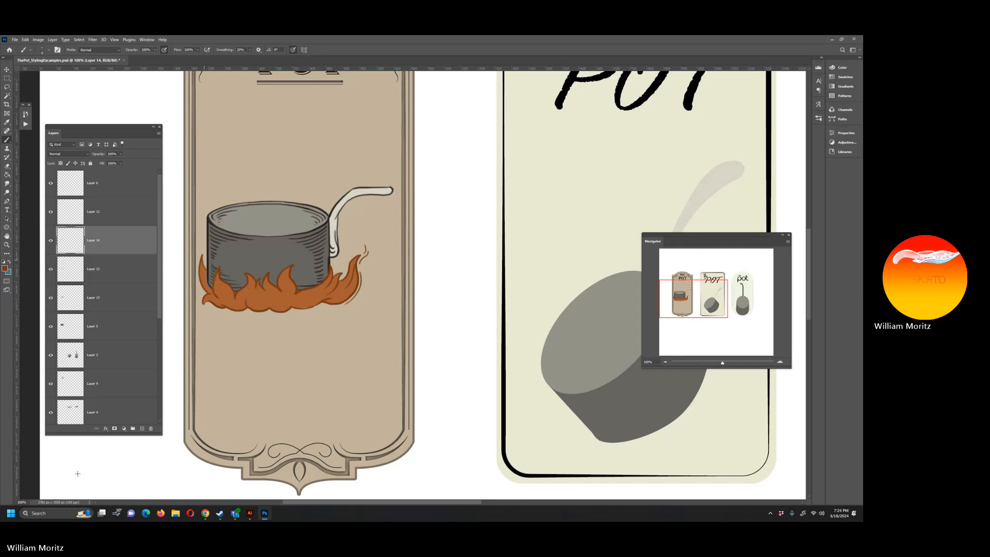
{"action": "left_click", "coordinate": [93, 110]}
{"action": "left_click_drag", "start_coordinate": [76, 476], "coordinate": [142, 471]}
{"action": "key", "text": "l"}
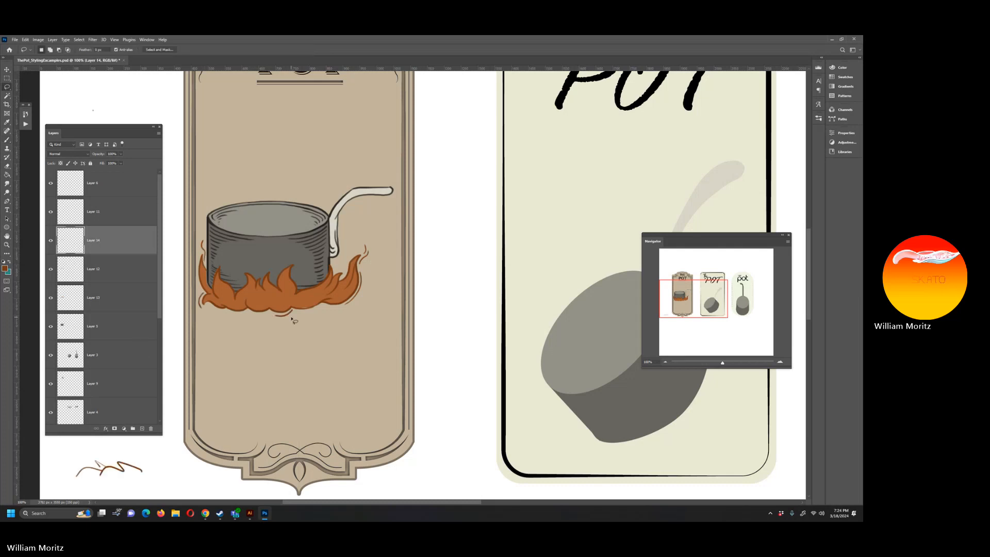
{"action": "key", "text": "ctrl+z"}
{"action": "key", "text": "ctrl+z"}
{"action": "key", "text": "ctrl+z"}
{"action": "key", "text": "b"}
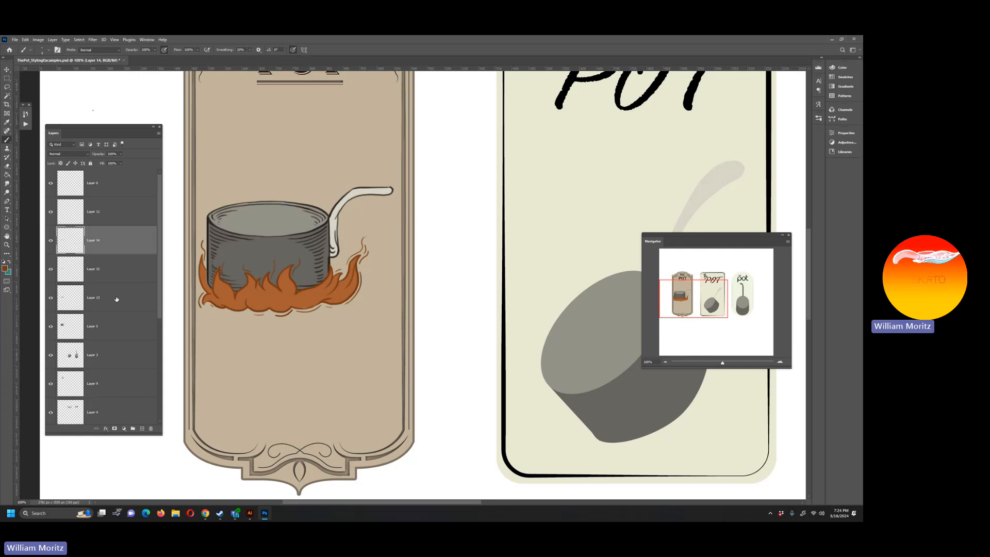
Step: Check the orange flame fill by toggling its layer's visibility, and merge the flame outline layer with it
{"action": "left_click", "coordinate": [50, 297]}
{"action": "left_click", "coordinate": [51, 297]}
{"action": "left_click", "coordinate": [85, 279]}
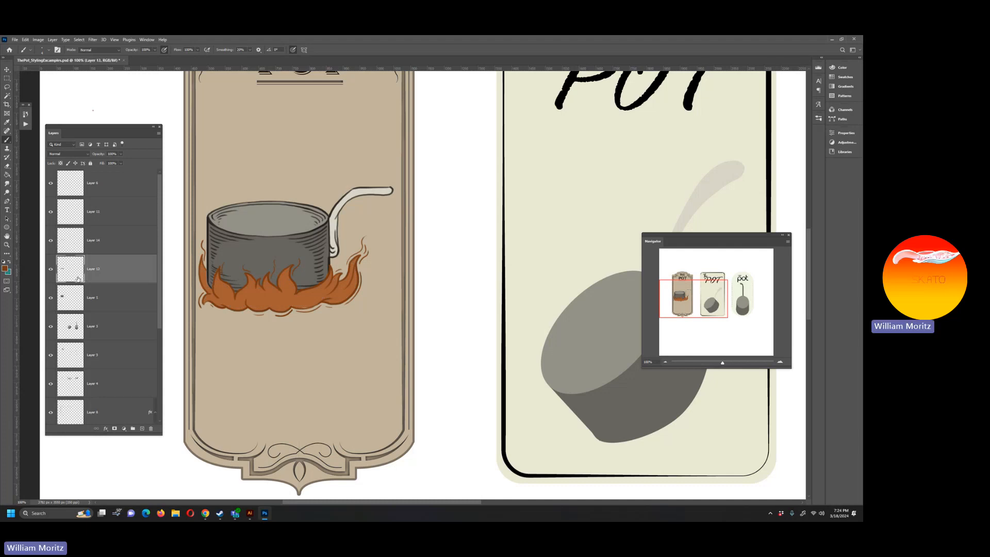
{"action": "key", "text": "ctrl+e"}
Step: Brush a highlight inside the right-hand flames on a new layer above the merged flames, using cream sampled from the pot's handle
{"action": "key", "text": "i"}
{"action": "left_click", "coordinate": [337, 219]}
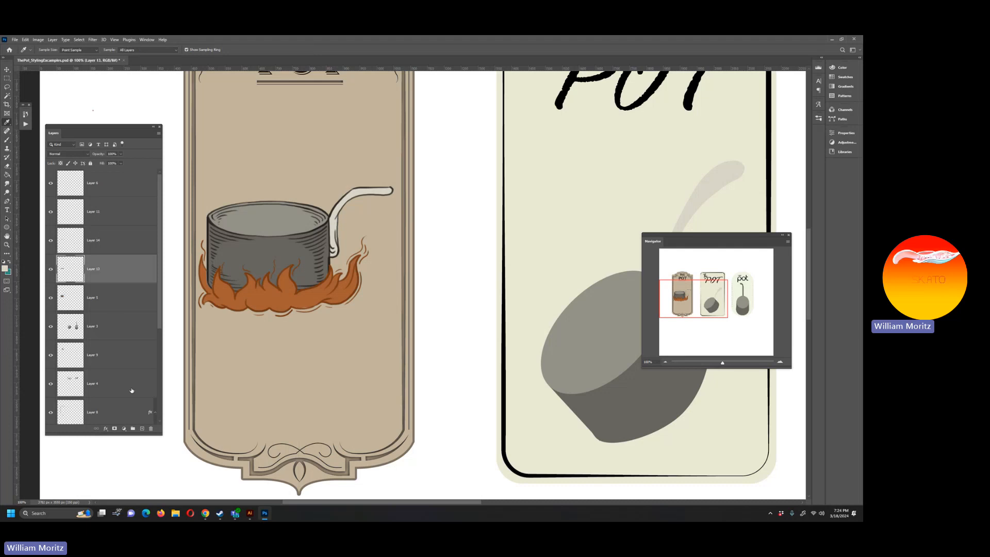
{"action": "left_click", "coordinate": [142, 428]}
{"action": "key", "text": "b"}
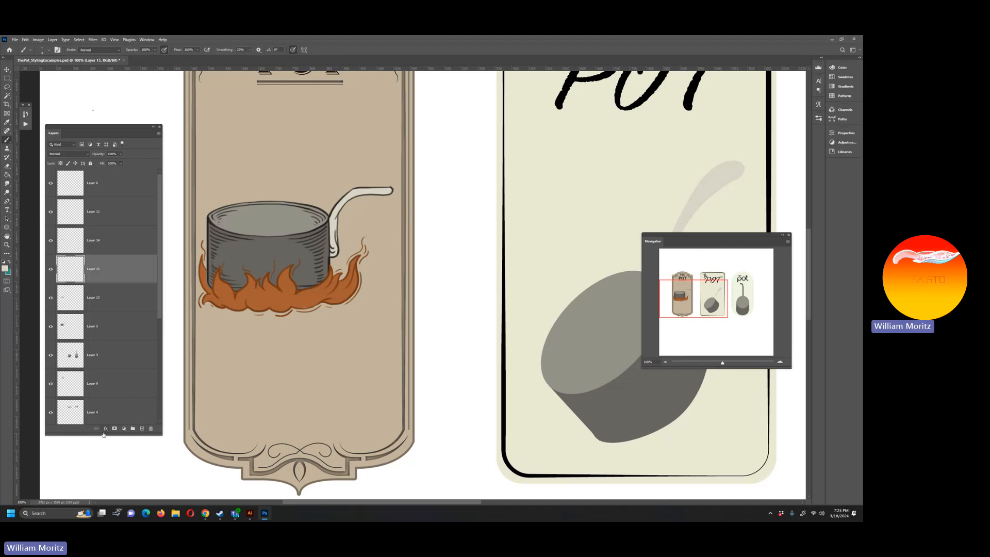
{"action": "right_click", "coordinate": [307, 300]}
{"action": "left_click", "coordinate": [301, 304]}
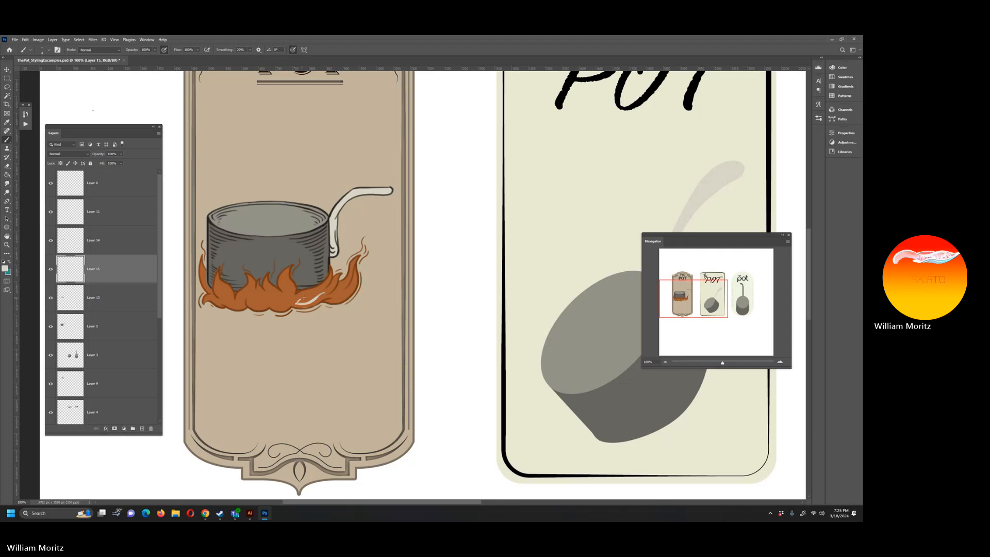
Step: Brush cream highlight strokes inside the remaining flames, from the right-hand flames across to the left side of the fire
{"action": "left_click_drag", "start_coordinate": [301, 299], "coordinate": [317, 290]}
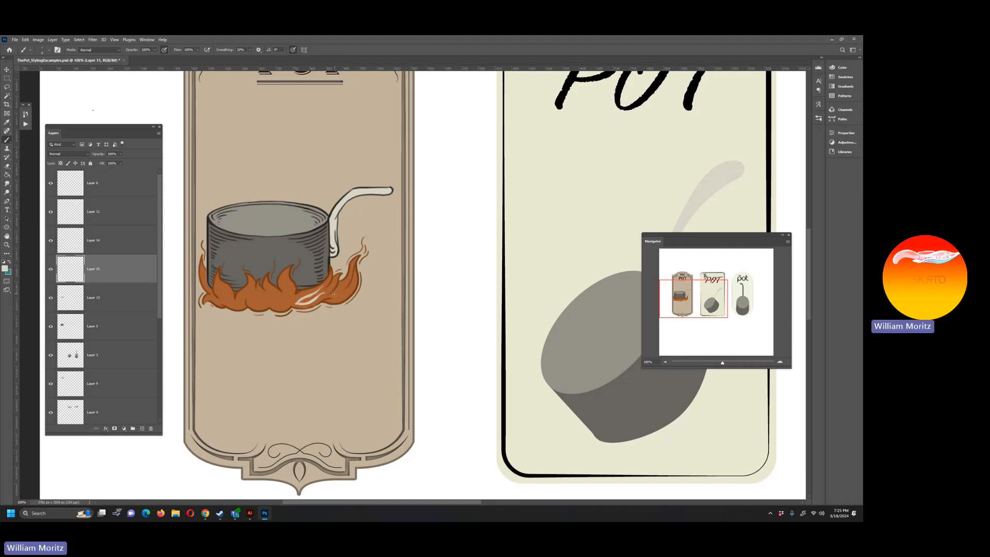
{"action": "left_click_drag", "start_coordinate": [324, 299], "coordinate": [338, 282]}
{"action": "mouse_move", "coordinate": [288, 300]}
{"action": "left_mouse_down"}
{"action": "mouse_move", "coordinate": [284, 280]}
{"action": "mouse_move", "coordinate": [285, 304]}
{"action": "left_mouse_up"}
{"action": "left_click_drag", "start_coordinate": [231, 298], "coordinate": [224, 290]}
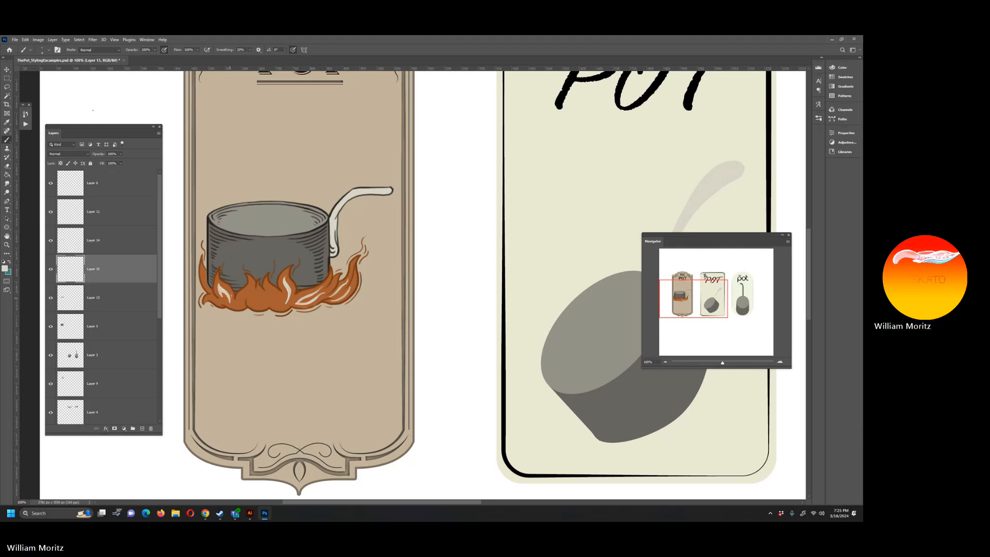
{"action": "left_click_drag", "start_coordinate": [243, 298], "coordinate": [248, 289]}
{"action": "mouse_move", "coordinate": [260, 305]}
{"action": "left_mouse_down"}
{"action": "mouse_move", "coordinate": [259, 291]}
{"action": "mouse_move", "coordinate": [256, 303]}
{"action": "left_mouse_up"}
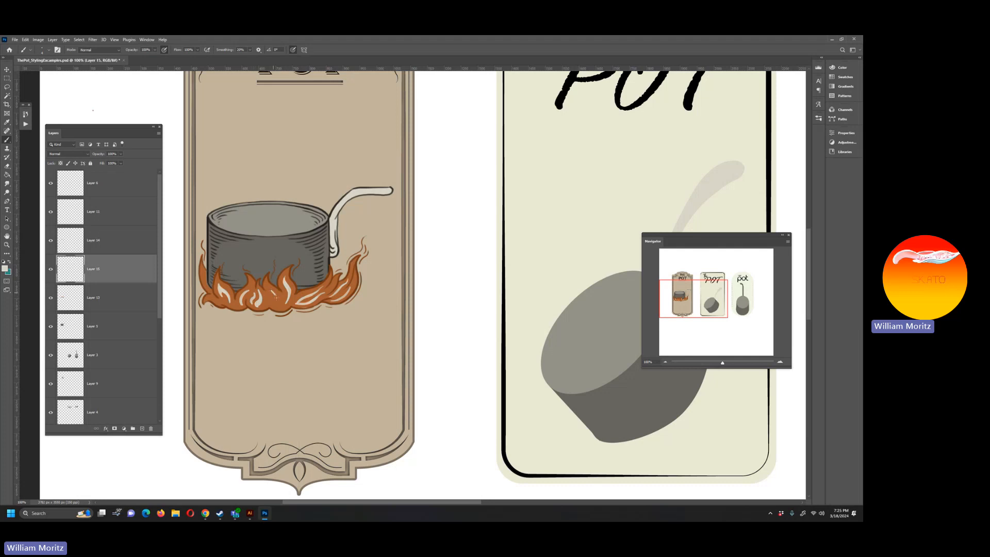
{"action": "left_click_drag", "start_coordinate": [276, 298], "coordinate": [273, 306]}
Step: On a new layer above the pot's base layer, brush cream highlights along the pot's rim and on the upper front of its body
{"action": "left_click", "coordinate": [118, 326]}
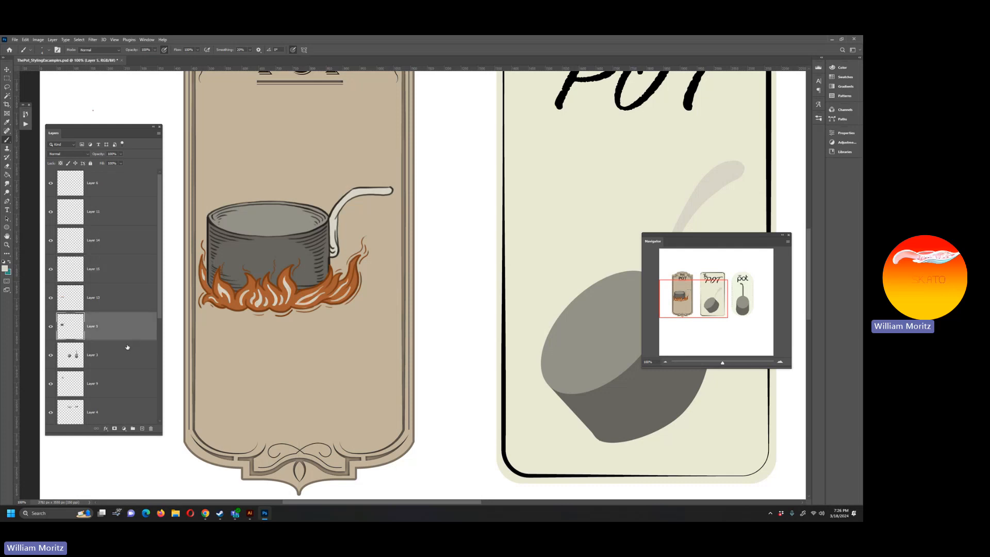
{"action": "left_click", "coordinate": [142, 428]}
{"action": "mouse_move", "coordinate": [318, 228]}
{"action": "left_mouse_down"}
{"action": "mouse_move", "coordinate": [256, 238]}
{"action": "mouse_move", "coordinate": [213, 225]}
{"action": "left_mouse_up"}
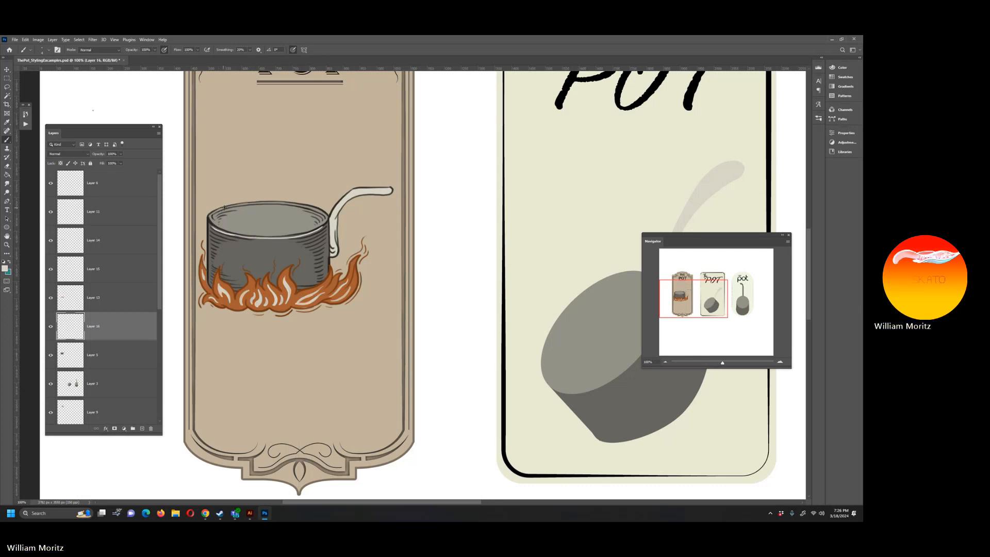
{"action": "left_click_drag", "start_coordinate": [224, 208], "coordinate": [297, 205]}
{"action": "left_click_drag", "start_coordinate": [281, 243], "coordinate": [289, 243]}
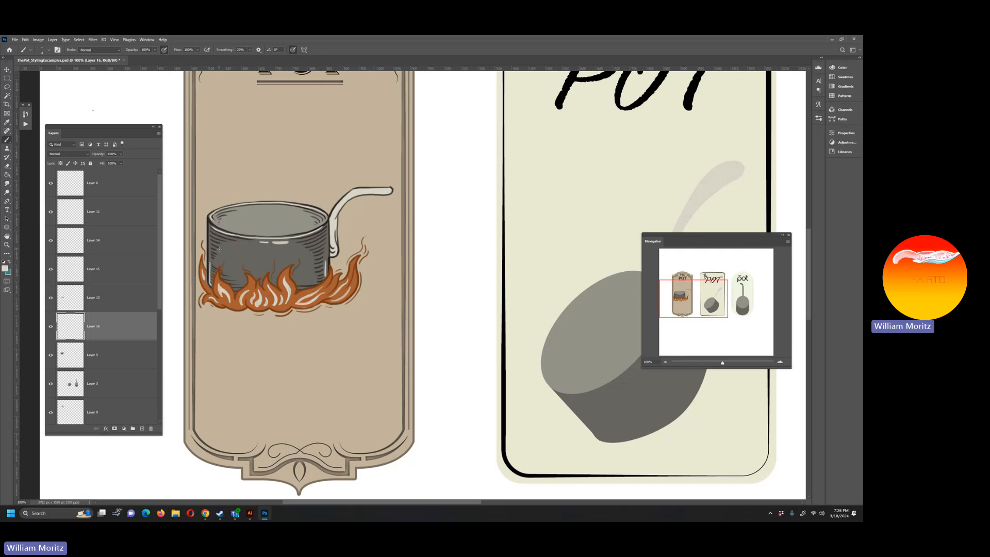
Step: Add a new layer above the flame highlight layer and ready the Brush tool for drawing above the pot
{"action": "left_click", "coordinate": [7, 245]}
{"action": "left_click", "coordinate": [318, 246], "text": "alt"}
{"action": "left_click", "coordinate": [318, 246], "text": "alt"}
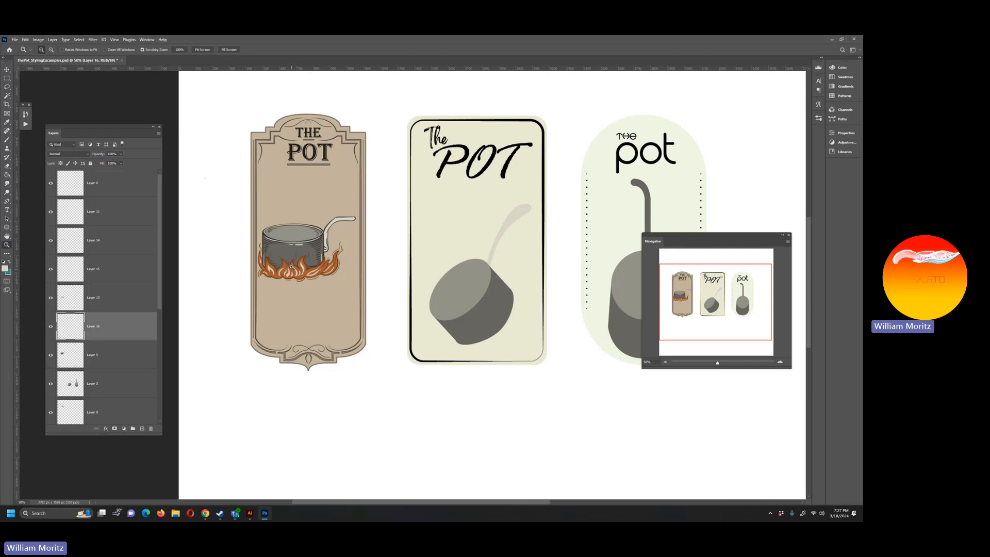
{"action": "left_click", "coordinate": [277, 238]}
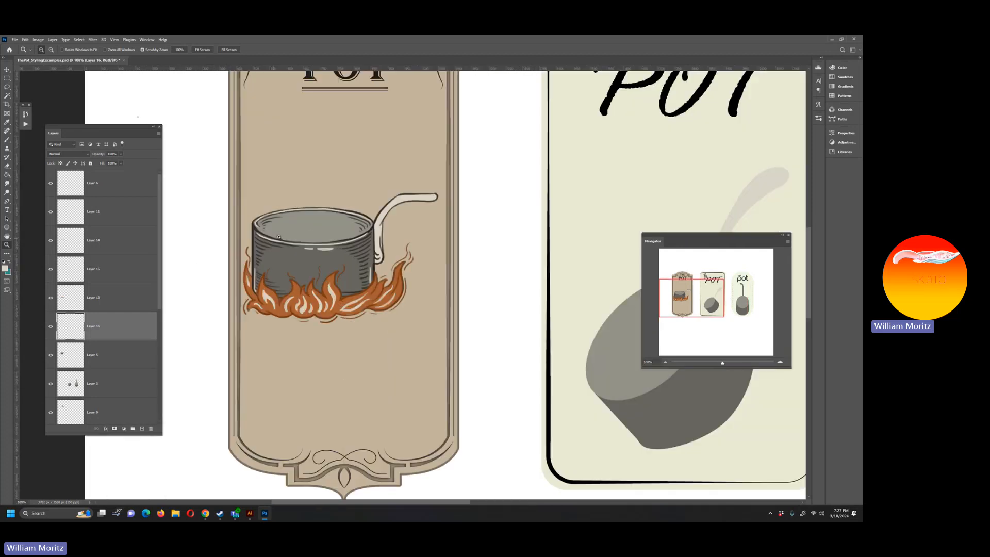
{"action": "key", "text": "i"}
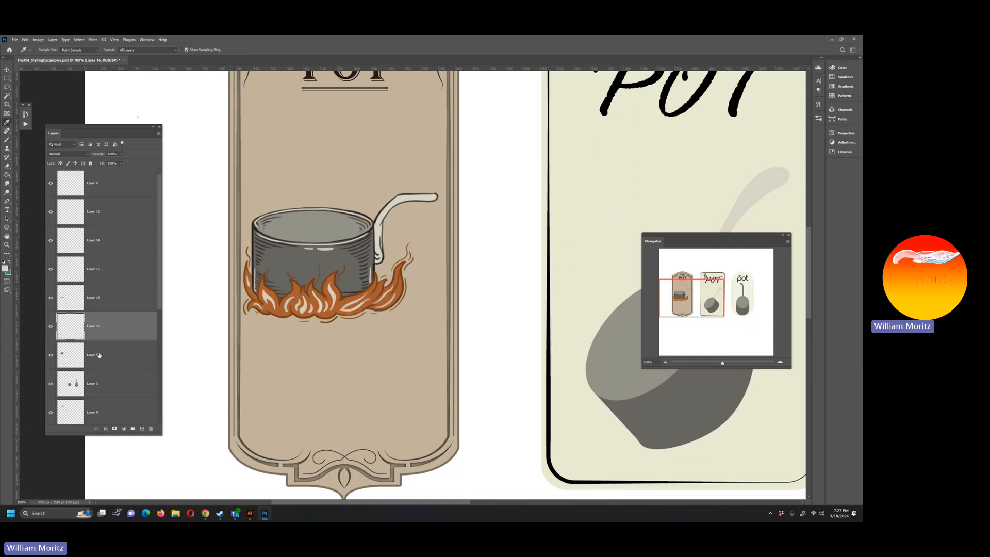
{"action": "left_click", "coordinate": [94, 275]}
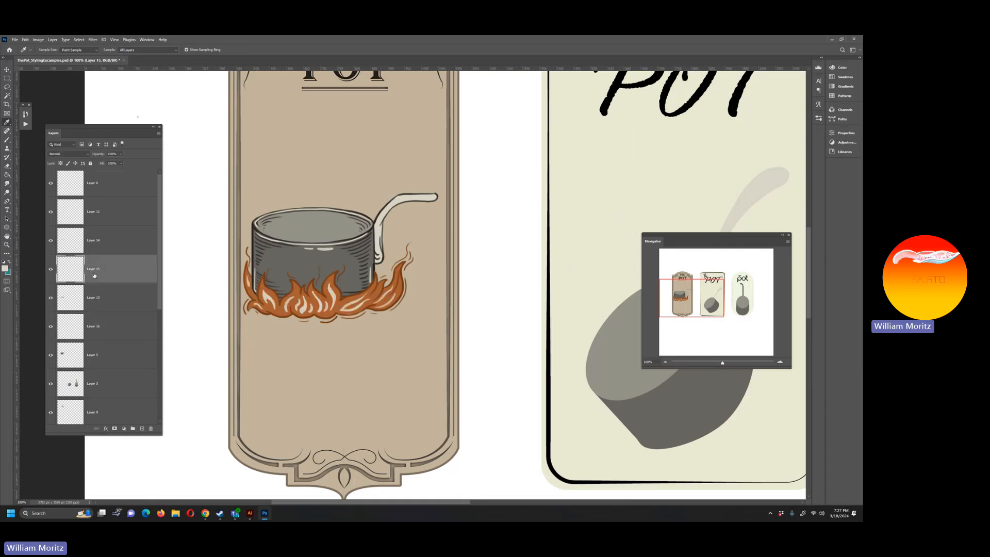
{"action": "left_click", "coordinate": [141, 429]}
{"action": "scroll", "coordinate": [220, 268], "scroll_direction": "up", "scroll_amount": 4}
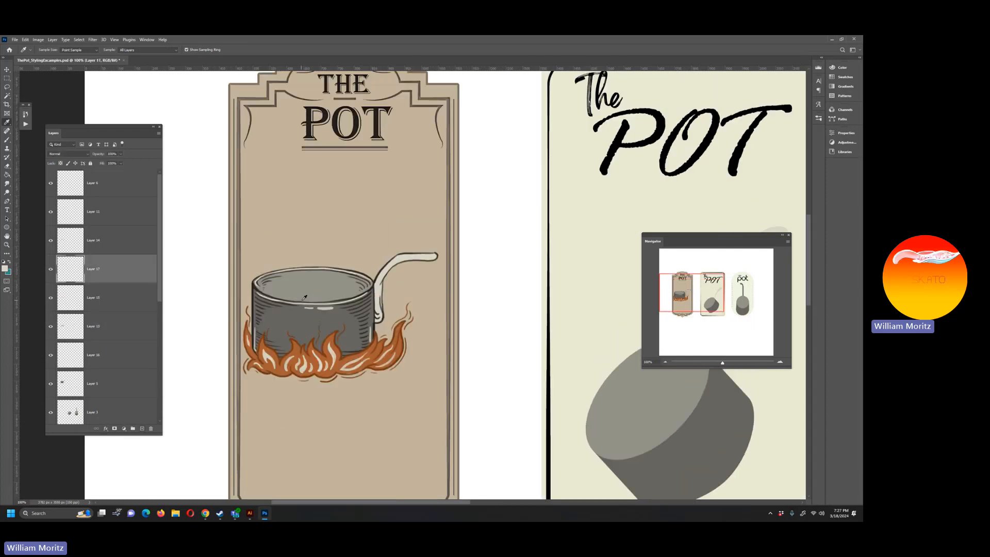
{"action": "key", "text": "b"}
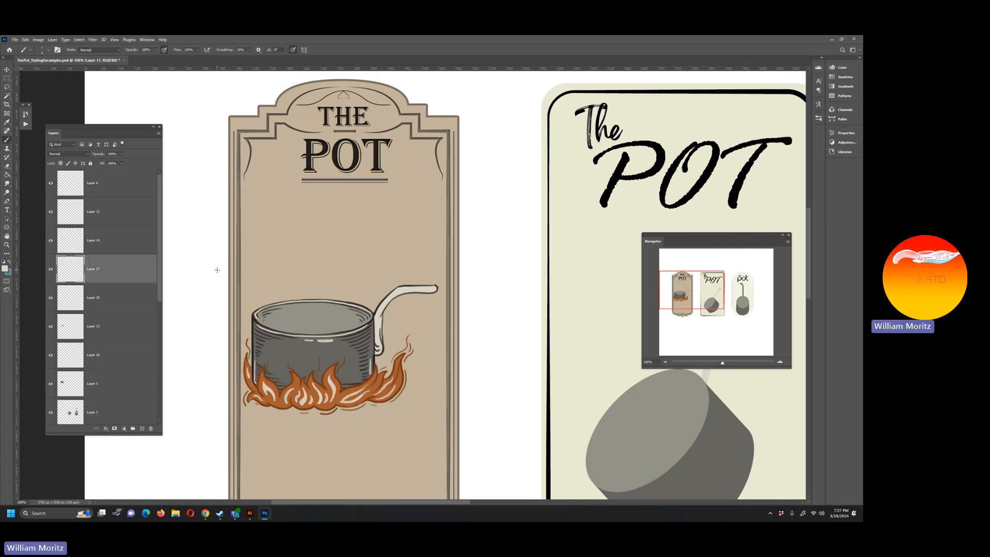
Step: Brush thin cream steam outlines with curls rising from both sides of the pot's rim, joined by a flat line beneath the title underline
{"action": "mouse_move", "coordinate": [253, 308]}
{"action": "left_mouse_down"}
{"action": "mouse_move", "coordinate": [313, 238]}
{"action": "mouse_move", "coordinate": [318, 184]}
{"action": "left_mouse_up"}
{"action": "mouse_move", "coordinate": [368, 185]}
{"action": "left_mouse_down"}
{"action": "mouse_move", "coordinate": [359, 234]}
{"action": "mouse_move", "coordinate": [345, 242]}
{"action": "left_mouse_up"}
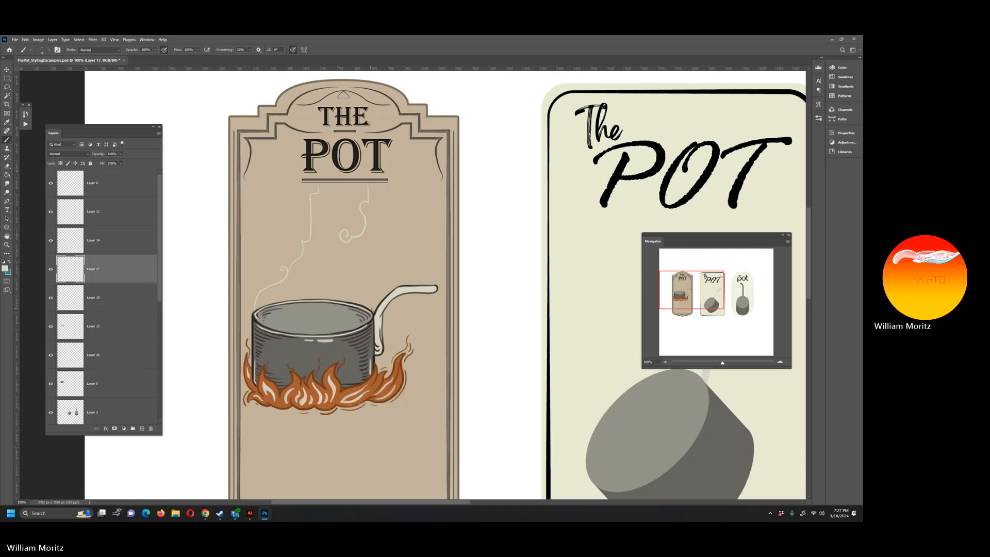
{"action": "left_click_drag", "start_coordinate": [374, 298], "coordinate": [356, 263]}
{"action": "left_click_drag", "start_coordinate": [347, 261], "coordinate": [349, 243]}
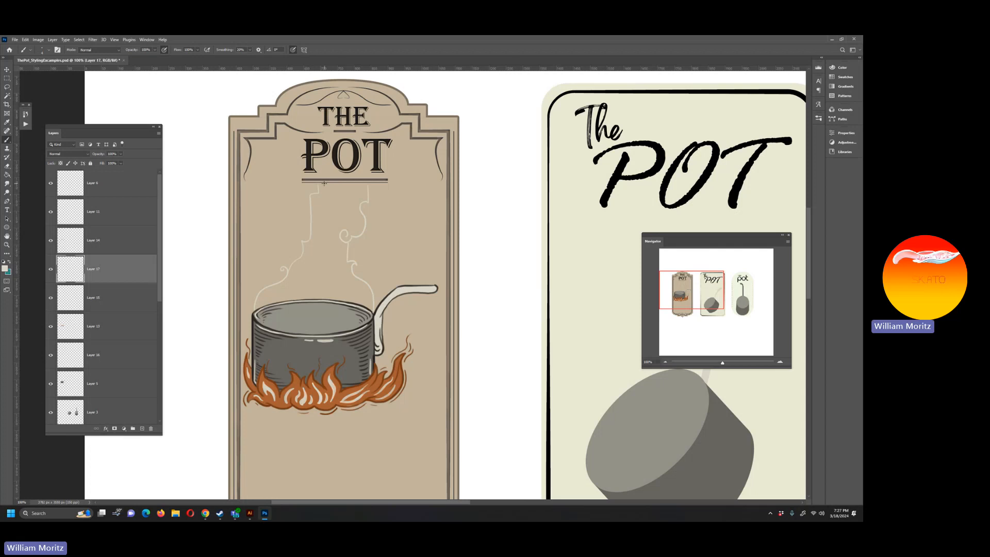
{"action": "left_click_drag", "start_coordinate": [319, 185], "coordinate": [369, 187]}
Step: Brush flowing inner steam lines rising out of the pot, with extra accent strokes inside the steam outline
{"action": "mouse_move", "coordinate": [277, 330]}
{"action": "left_mouse_down"}
{"action": "mouse_move", "coordinate": [282, 288]}
{"action": "mouse_move", "coordinate": [291, 294]}
{"action": "mouse_move", "coordinate": [311, 249]}
{"action": "left_mouse_up"}
{"action": "left_click_drag", "start_coordinate": [326, 193], "coordinate": [321, 211]}
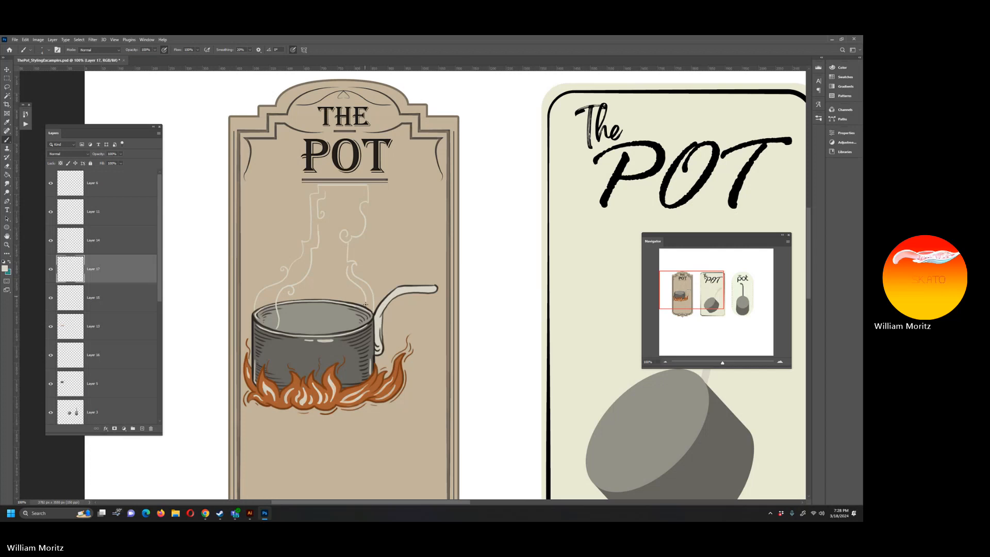
{"action": "mouse_move", "coordinate": [366, 305]}
{"action": "left_mouse_down"}
{"action": "mouse_move", "coordinate": [353, 322]}
{"action": "mouse_move", "coordinate": [352, 313]}
{"action": "mouse_move", "coordinate": [325, 320]}
{"action": "mouse_move", "coordinate": [343, 327]}
{"action": "mouse_move", "coordinate": [339, 274]}
{"action": "left_mouse_up"}
{"action": "left_click_drag", "start_coordinate": [301, 330], "coordinate": [324, 262]}
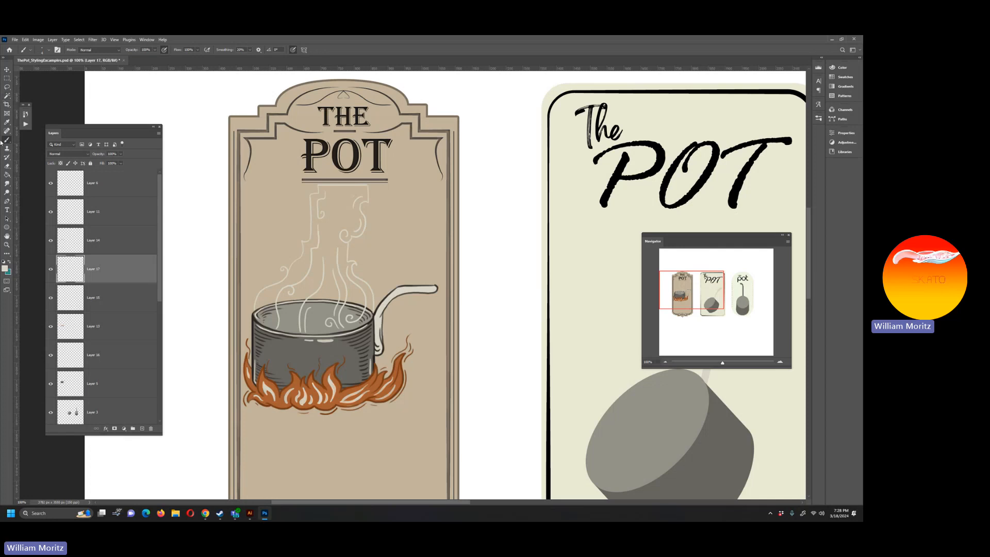
Step: On a new layer below the steam lines, brush a thick closed teal outline following the steam shape down to the pot's rim
{"action": "left_click", "coordinate": [142, 429], "text": "ctrl"}
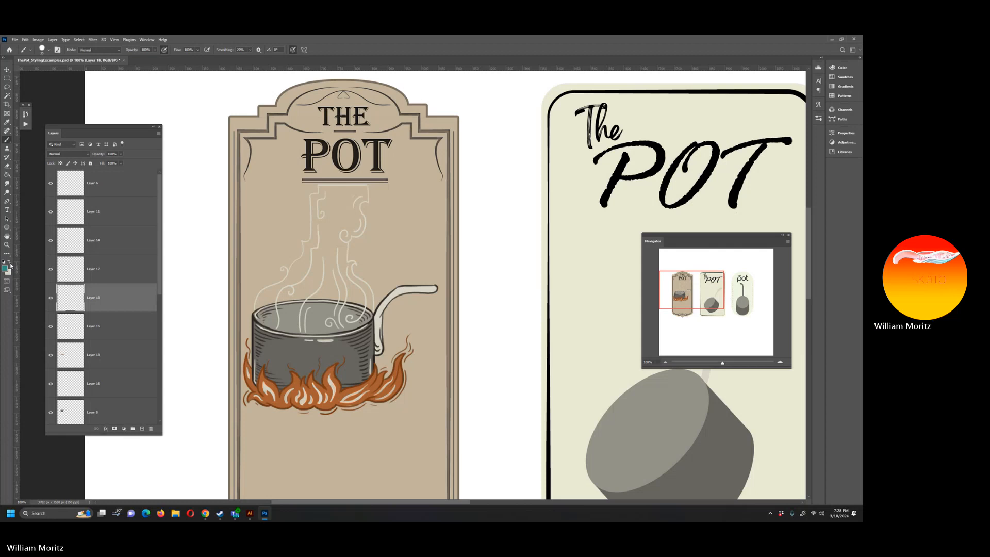
{"action": "mouse_move", "coordinate": [362, 190]}
{"action": "left_mouse_down"}
{"action": "mouse_move", "coordinate": [312, 197]}
{"action": "mouse_move", "coordinate": [313, 233]}
{"action": "mouse_move", "coordinate": [289, 279]}
{"action": "left_mouse_up"}
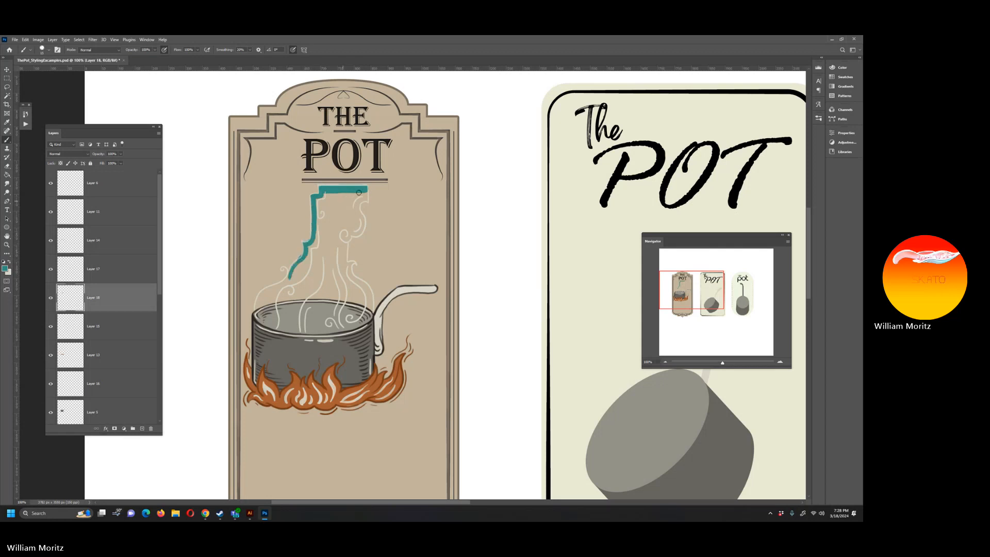
{"action": "mouse_move", "coordinate": [366, 189]}
{"action": "left_mouse_down"}
{"action": "mouse_move", "coordinate": [361, 230]}
{"action": "mouse_move", "coordinate": [341, 241]}
{"action": "mouse_move", "coordinate": [370, 295]}
{"action": "left_mouse_up"}
{"action": "left_click_drag", "start_coordinate": [289, 276], "coordinate": [262, 303]}
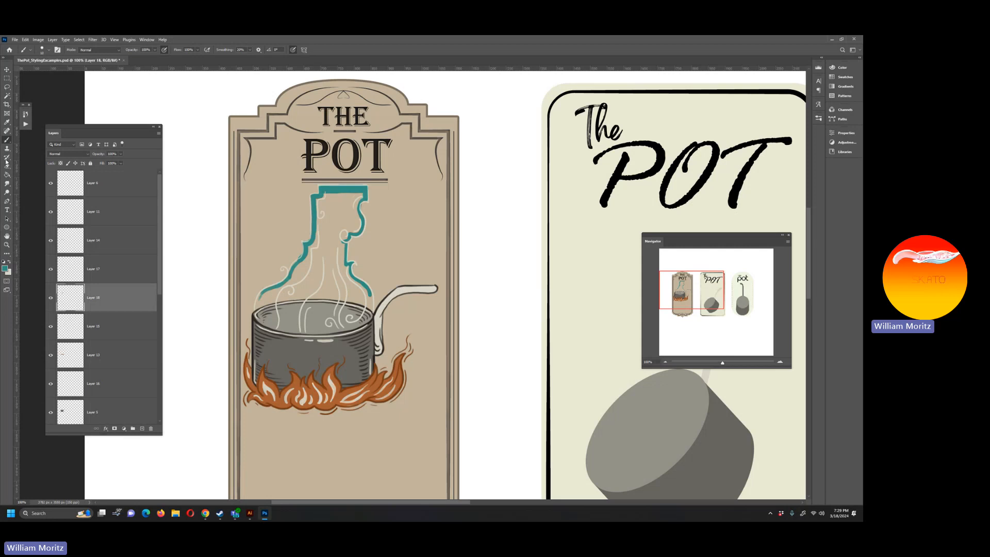
{"action": "left_click_drag", "start_coordinate": [370, 295], "coordinate": [258, 292]}
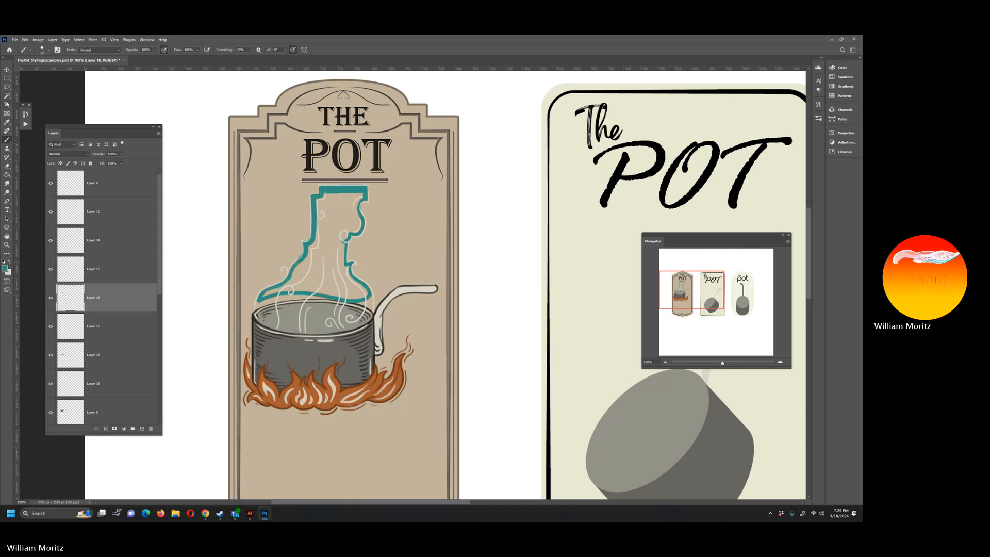
Step: Select the area inside the teal steam outline with the Magic Wand, expand the selection, fill it with teal, and deselect
{"action": "left_click", "coordinate": [6, 96]}
{"action": "left_click", "coordinate": [328, 220]}
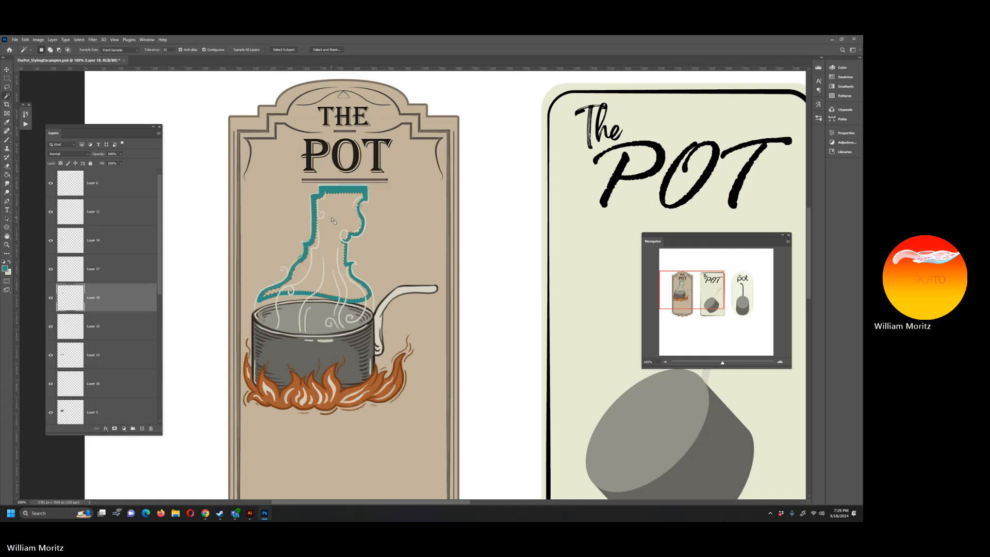
{"action": "left_click", "coordinate": [78, 40]}
{"action": "mouse_move", "coordinate": [116, 139]}
{"action": "left_click", "coordinate": [153, 154]}
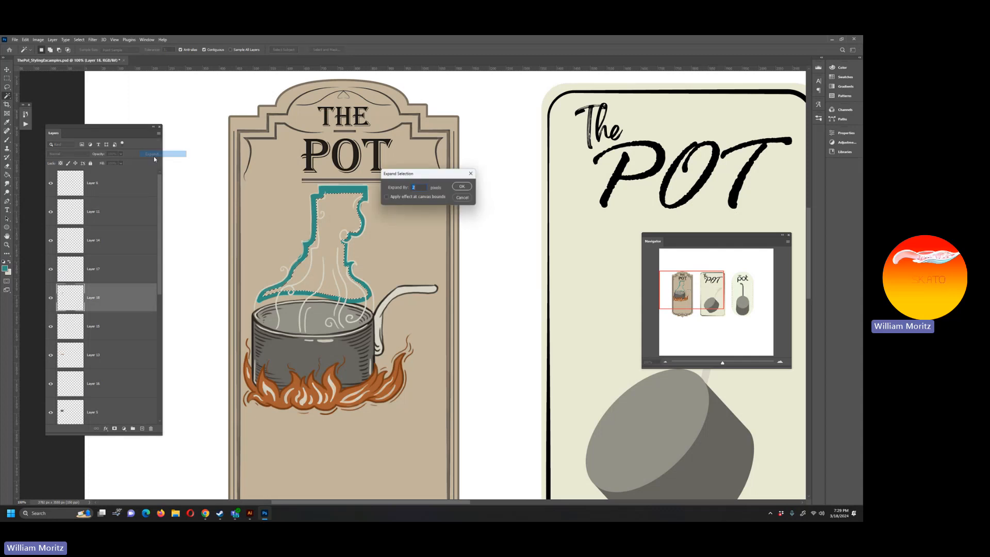
{"action": "key", "text": "Return"}
{"action": "key", "text": "g"}
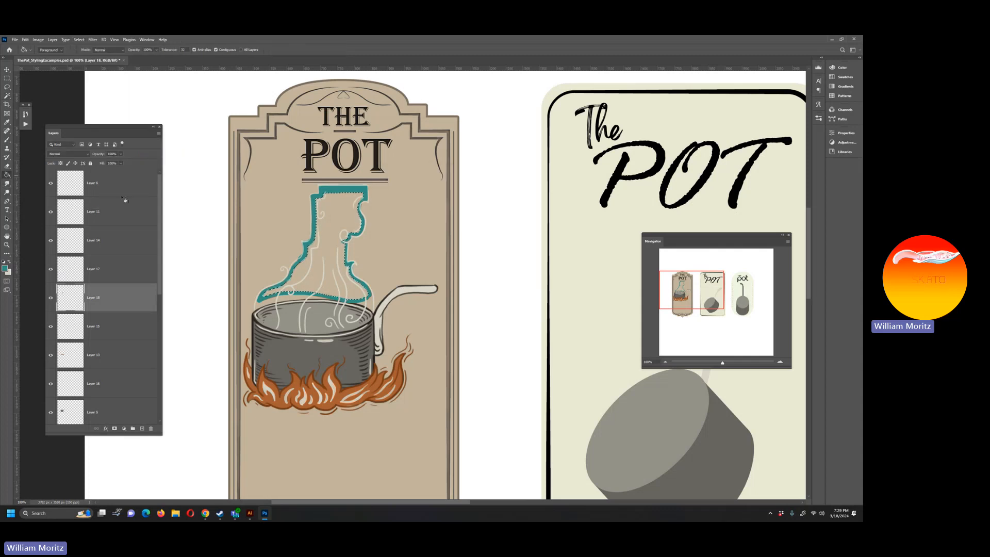
{"action": "left_click", "coordinate": [306, 263]}
{"action": "key", "text": "l"}
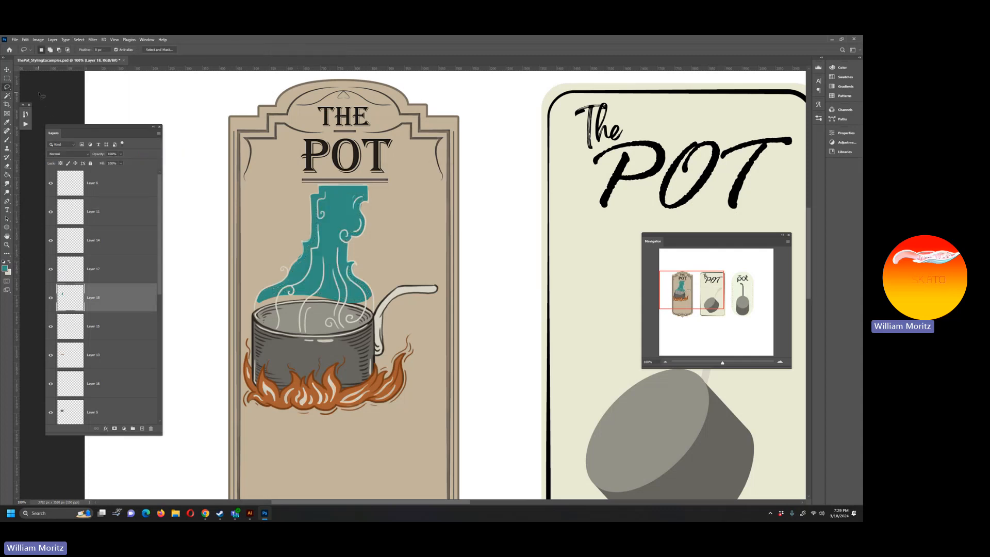
Step: Fade out the lower part of the teal steam fill above the pot using a Soft Round eraser at reduced opacity
{"action": "key", "text": "e"}
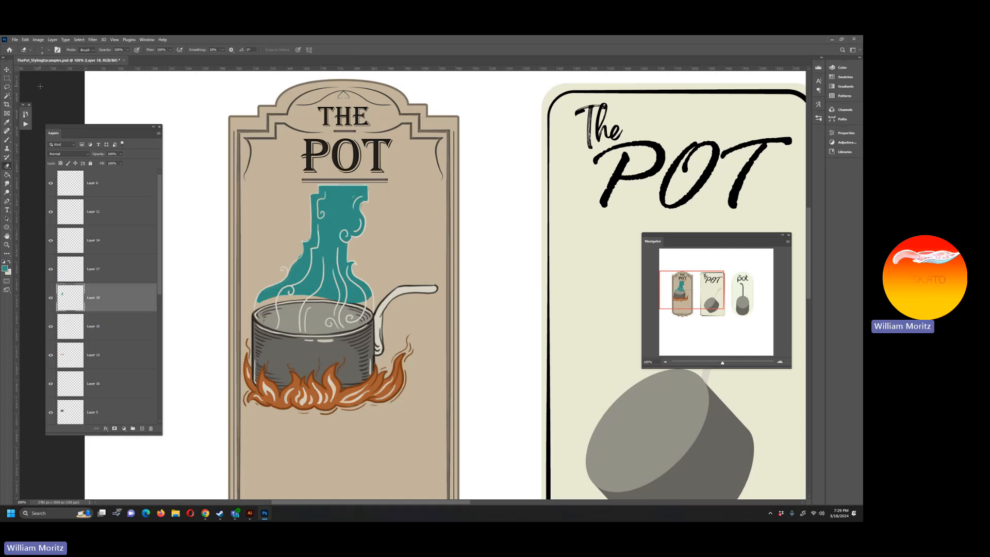
{"action": "left_click", "coordinate": [44, 50]}
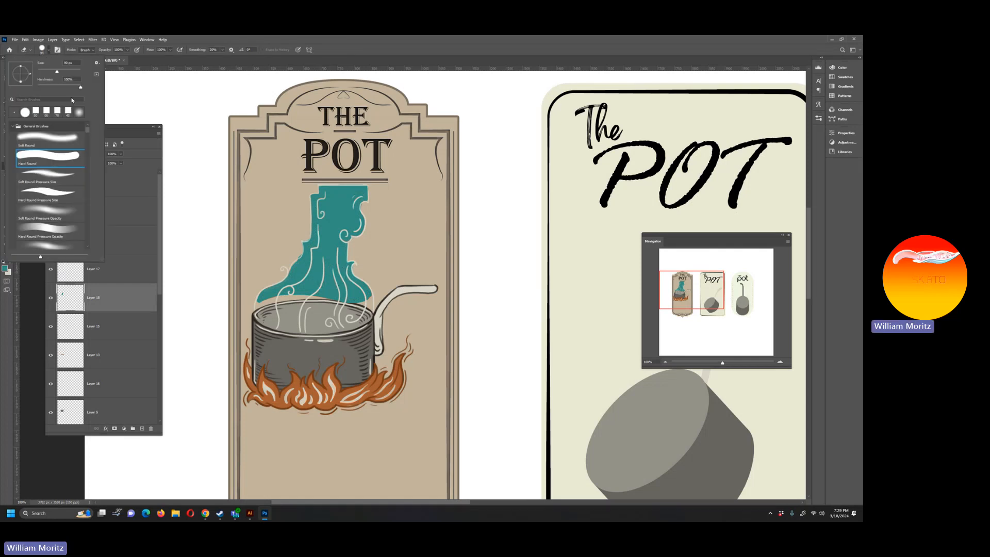
{"action": "left_click", "coordinate": [56, 139]}
{"action": "left_click", "coordinate": [197, 304]}
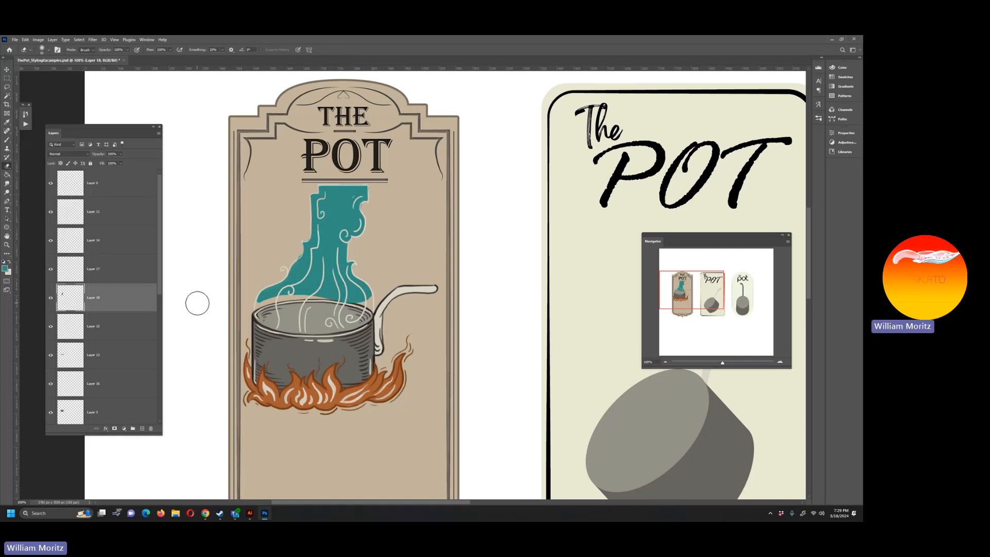
{"action": "left_click", "coordinate": [128, 51]}
{"action": "key", "text": "bracketright"}
{"action": "key", "text": "bracketright"}
{"action": "mouse_move", "coordinate": [374, 299]}
{"action": "left_mouse_down"}
{"action": "mouse_move", "coordinate": [245, 315]}
{"action": "mouse_move", "coordinate": [300, 299]}
{"action": "mouse_move", "coordinate": [375, 300]}
{"action": "mouse_move", "coordinate": [249, 313]}
{"action": "mouse_move", "coordinate": [371, 300]}
{"action": "mouse_move", "coordinate": [272, 310]}
{"action": "mouse_move", "coordinate": [354, 307]}
{"action": "mouse_move", "coordinate": [284, 309]}
{"action": "mouse_move", "coordinate": [331, 282]}
{"action": "mouse_move", "coordinate": [289, 290]}
{"action": "mouse_move", "coordinate": [315, 285]}
{"action": "left_mouse_up"}
{"action": "key", "text": "bracketleft"}
{"action": "key", "text": "bracketleft"}
{"action": "key", "text": "bracketleft"}
{"action": "key", "text": "bracketleft"}
{"action": "key", "text": "bracketleft"}
{"action": "key", "text": "bracketleft"}
{"action": "key", "text": "bracketleft"}
{"action": "key", "text": "bracketleft"}
{"action": "key", "text": "bracketleft"}
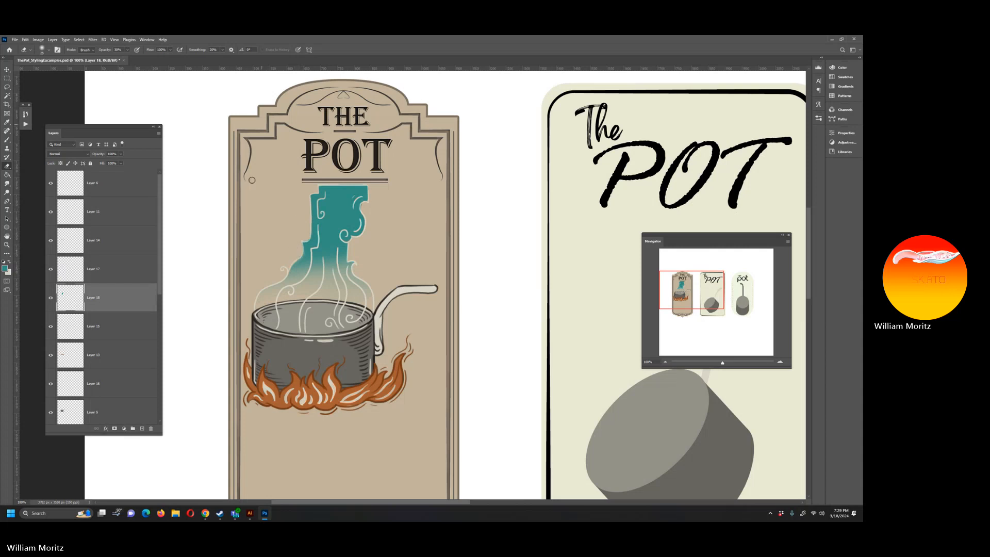
Step: Apply a Color Overlay to the steam fill layer, using cream sampled from the pot's handle
{"action": "key", "text": "i"}
{"action": "left_click", "coordinate": [332, 212]}
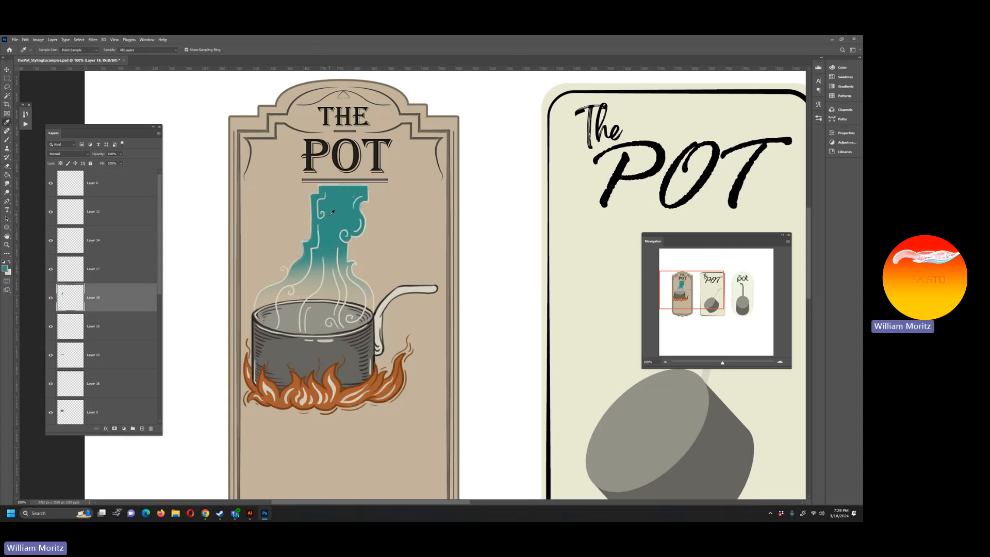
{"action": "double_click", "coordinate": [124, 295]}
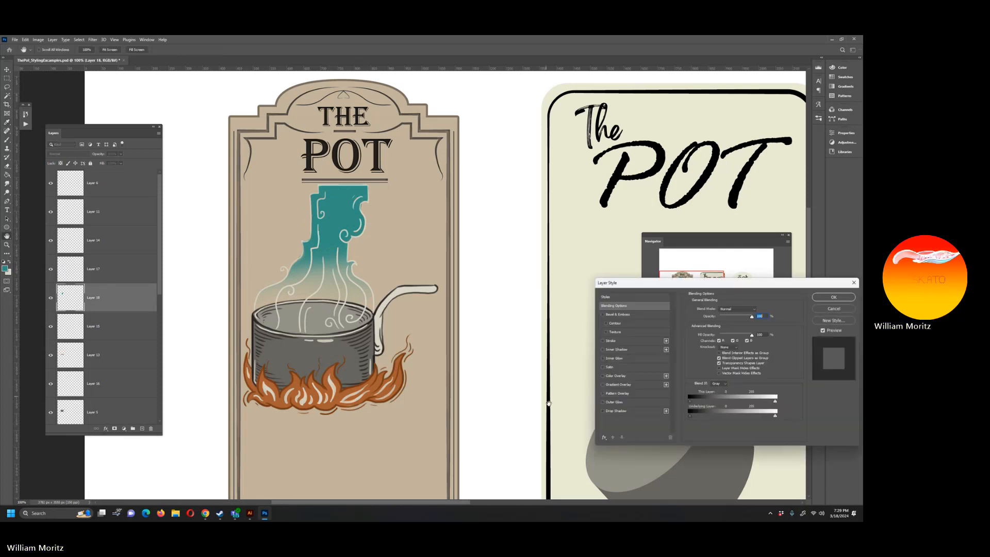
{"action": "left_click", "coordinate": [627, 378]}
{"action": "left_click", "coordinate": [754, 310]}
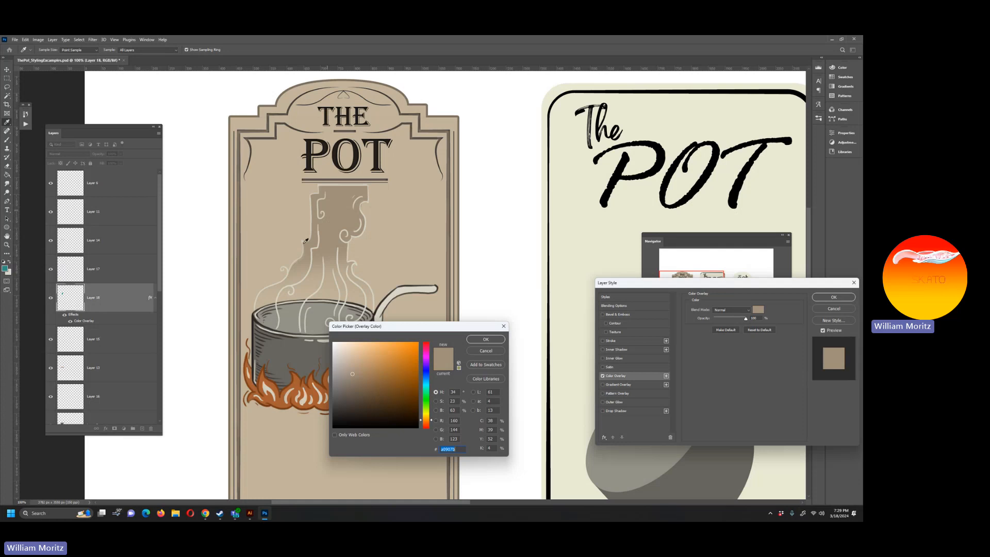
{"action": "left_click", "coordinate": [412, 287]}
{"action": "left_click", "coordinate": [474, 340]}
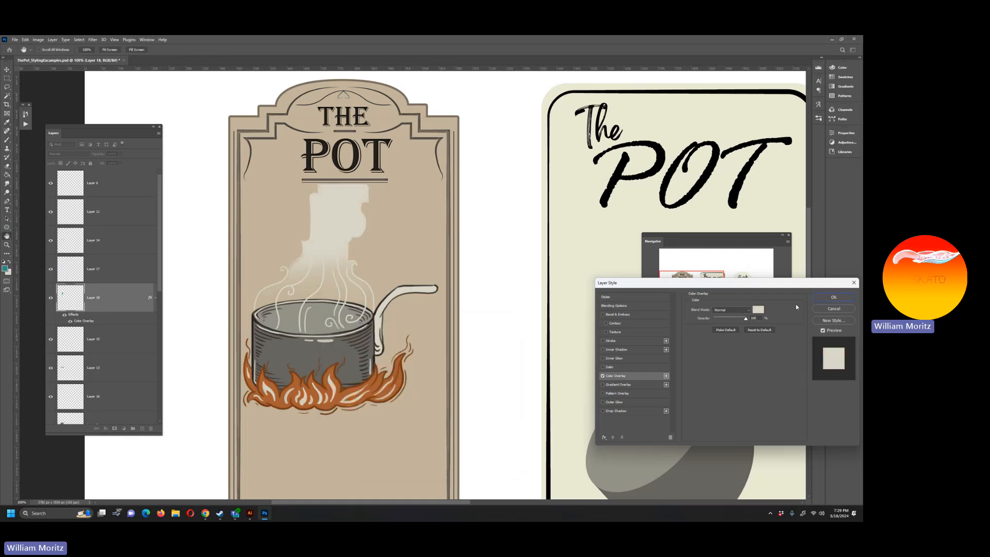
{"action": "left_click", "coordinate": [833, 298]}
Step: Rasterize the steam fill's layer style and lower the layer's opacity to about 48%
{"action": "right_click", "coordinate": [129, 297]}
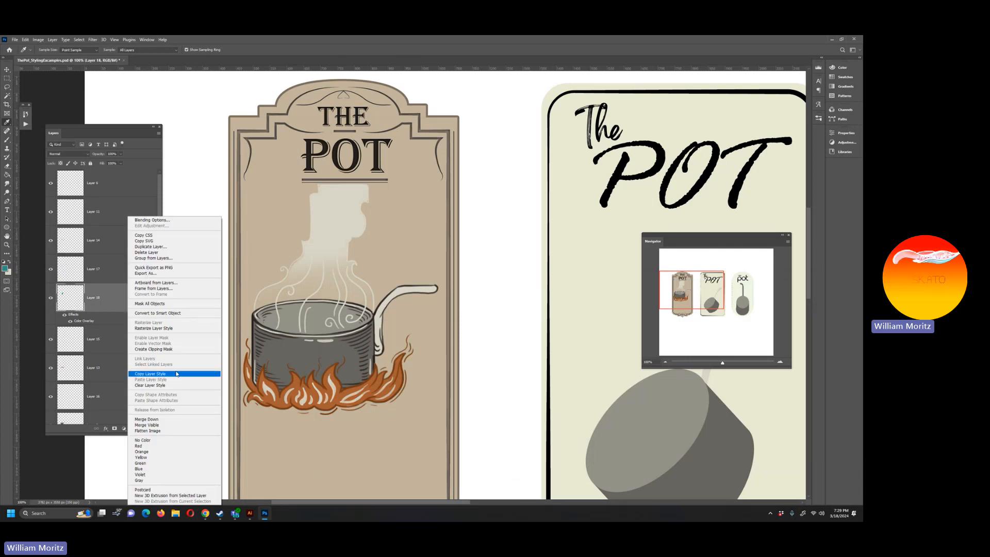
{"action": "left_click", "coordinate": [154, 328]}
{"action": "left_click", "coordinate": [121, 163]}
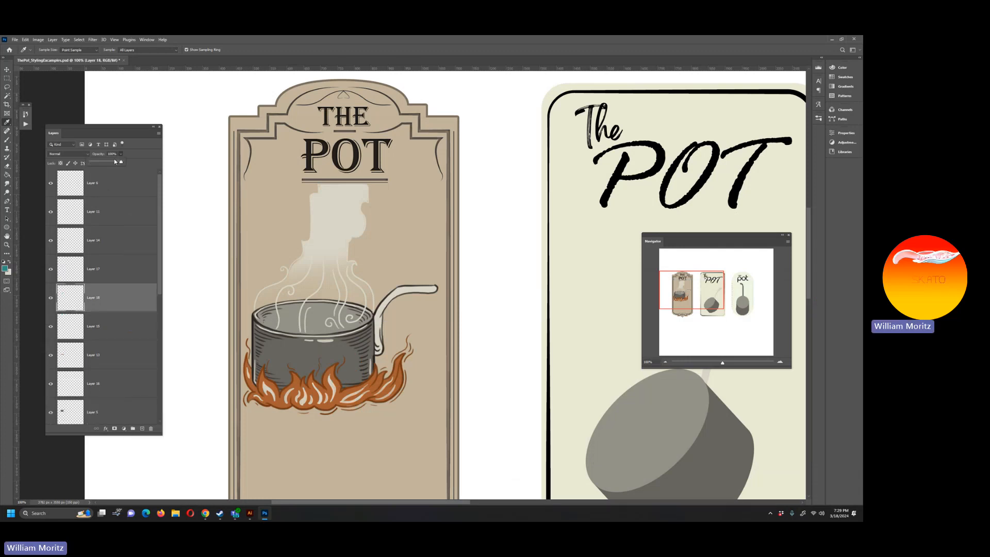
{"action": "left_click_drag", "start_coordinate": [115, 162], "coordinate": [105, 164]}
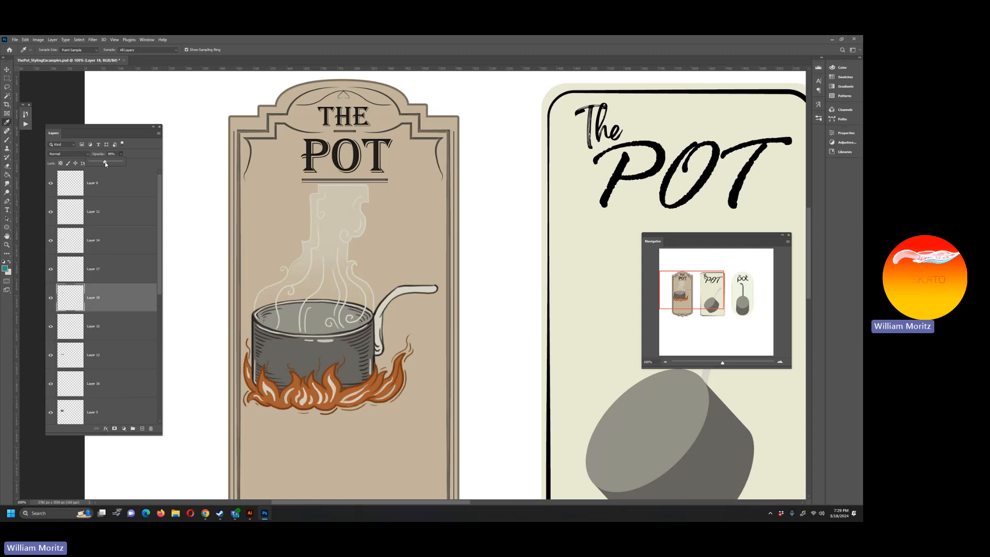
Step: Sample the black of the first label's POT title and set the foreground colour to near-black 080707
{"action": "left_click", "coordinate": [7, 236]}
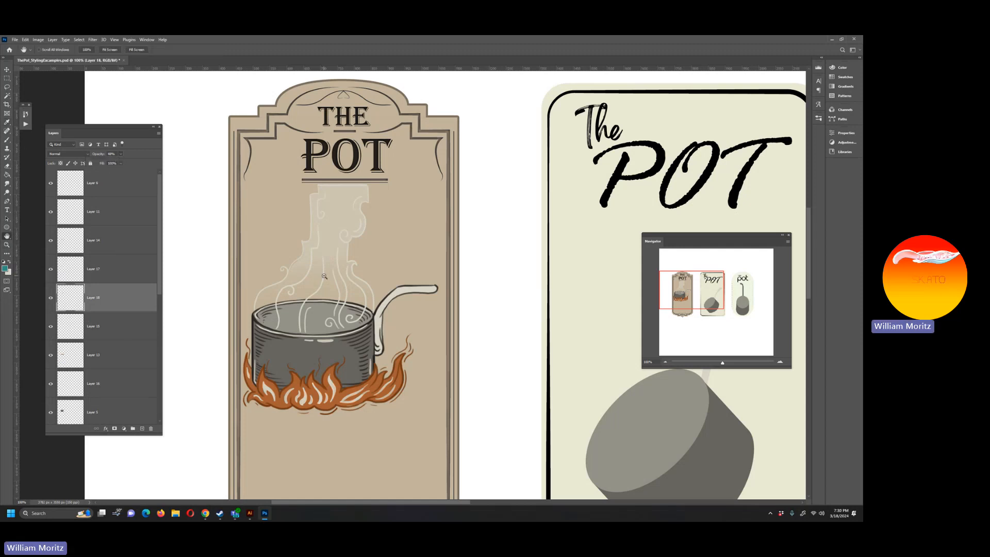
{"action": "scroll", "coordinate": [336, 271], "scroll_direction": "down", "scroll_amount": 2}
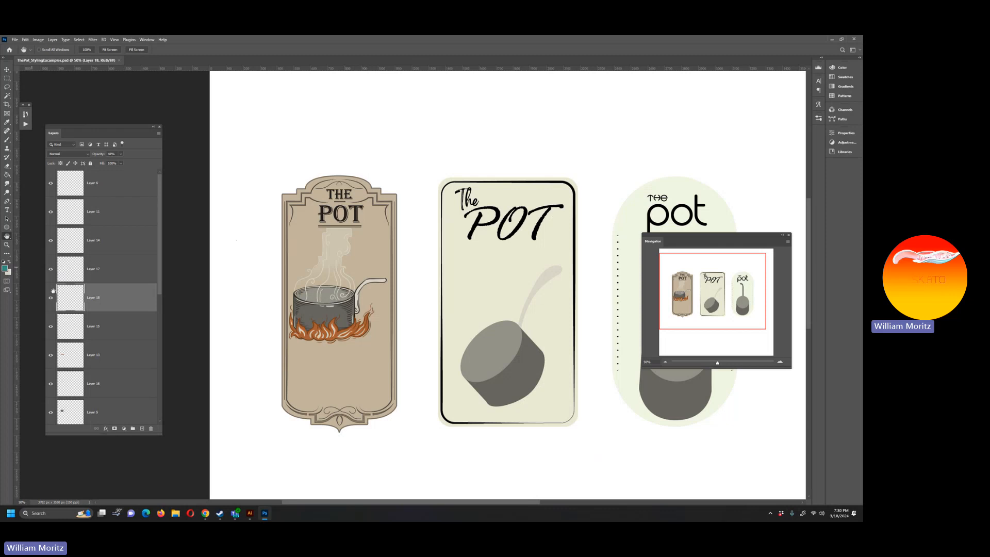
{"action": "key", "text": "i"}
{"action": "left_click", "coordinate": [320, 207]}
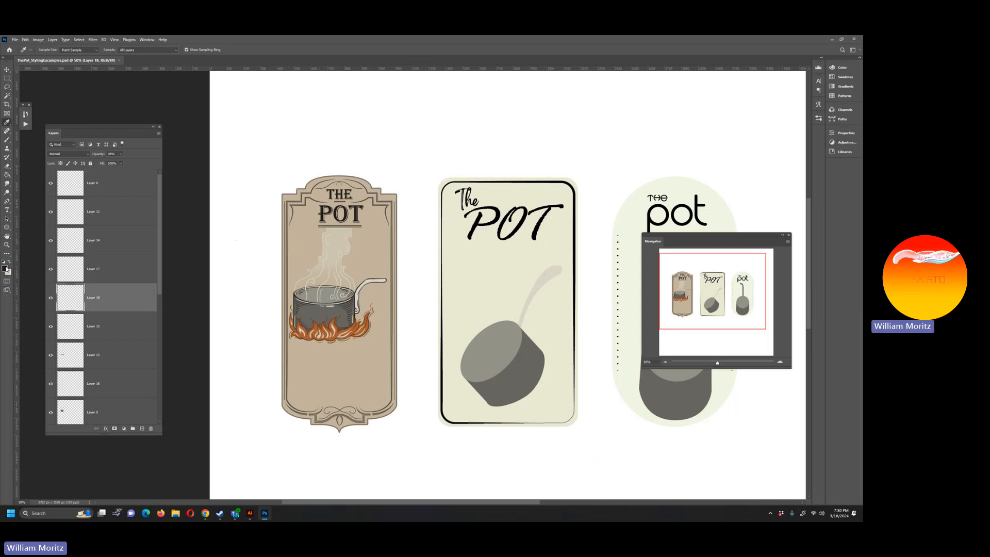
{"action": "left_click", "coordinate": [5, 268]}
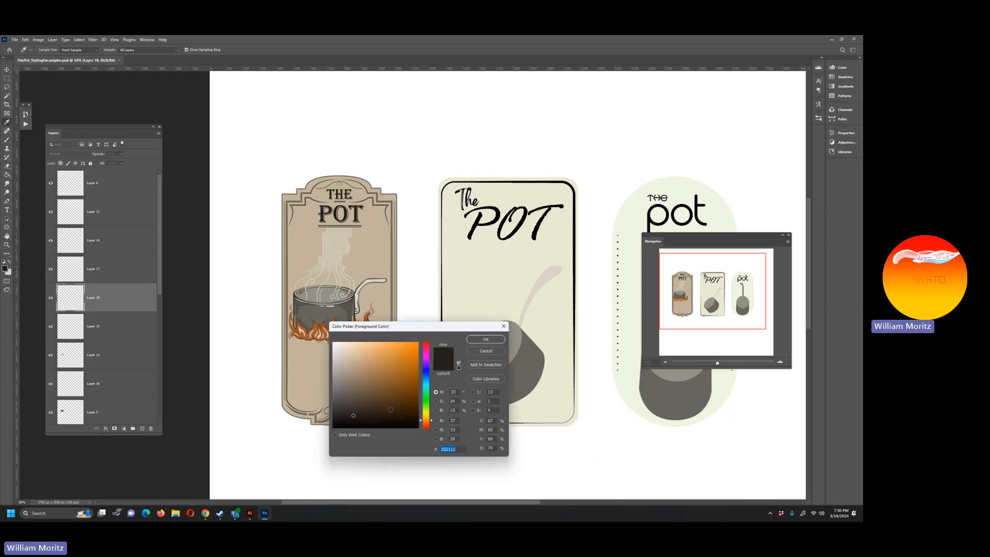
{"action": "left_click", "coordinate": [485, 340]}
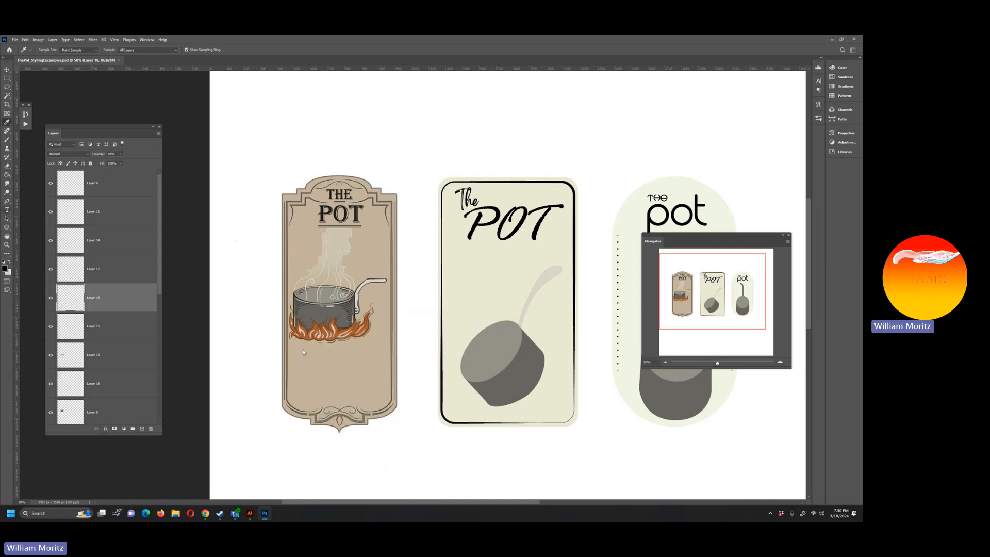
Step: Create a paragraph text box below the flames on the first label and set its font size to 16 pt
{"action": "key", "text": "t"}
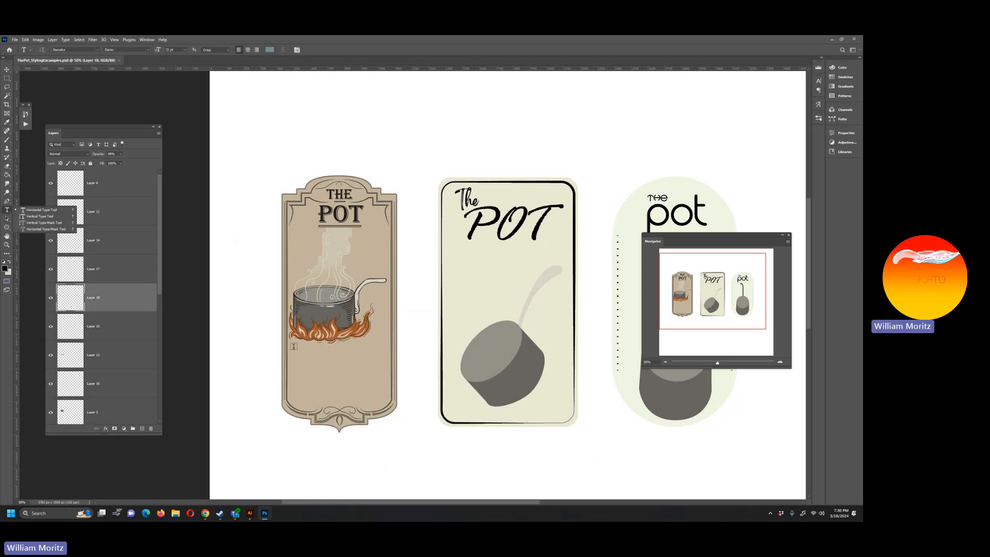
{"action": "left_click_drag", "start_coordinate": [294, 347], "coordinate": [383, 398]}
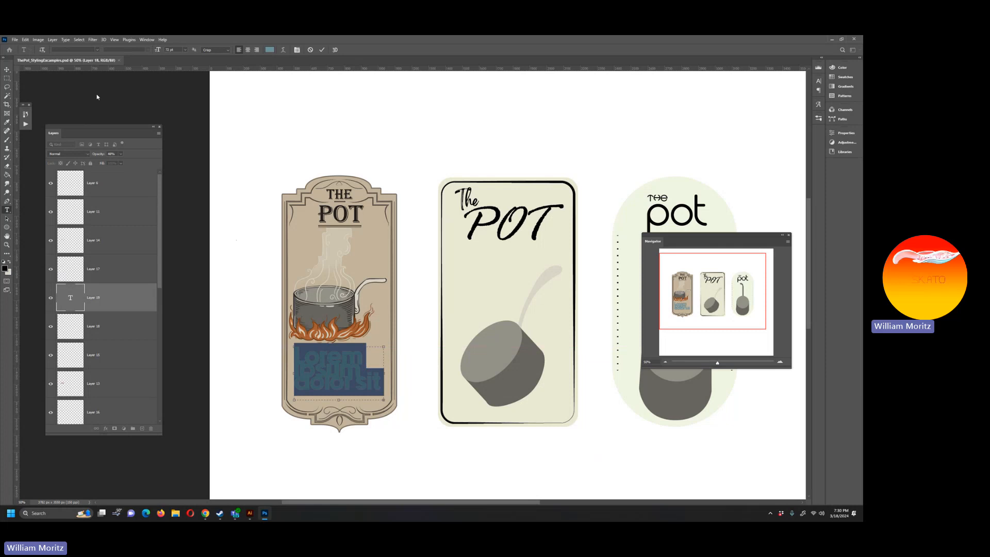
{"action": "left_click", "coordinate": [184, 49]}
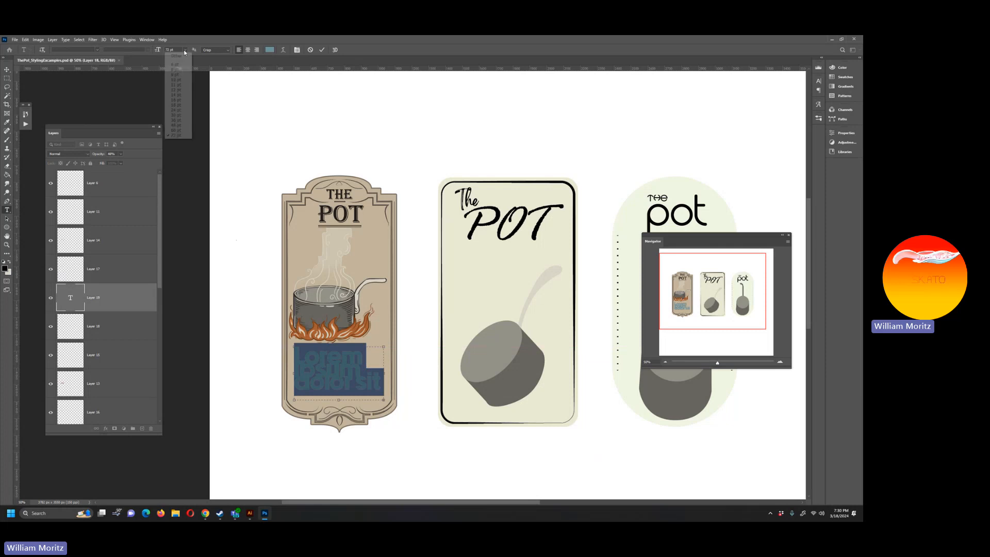
{"action": "left_click", "coordinate": [179, 115]}
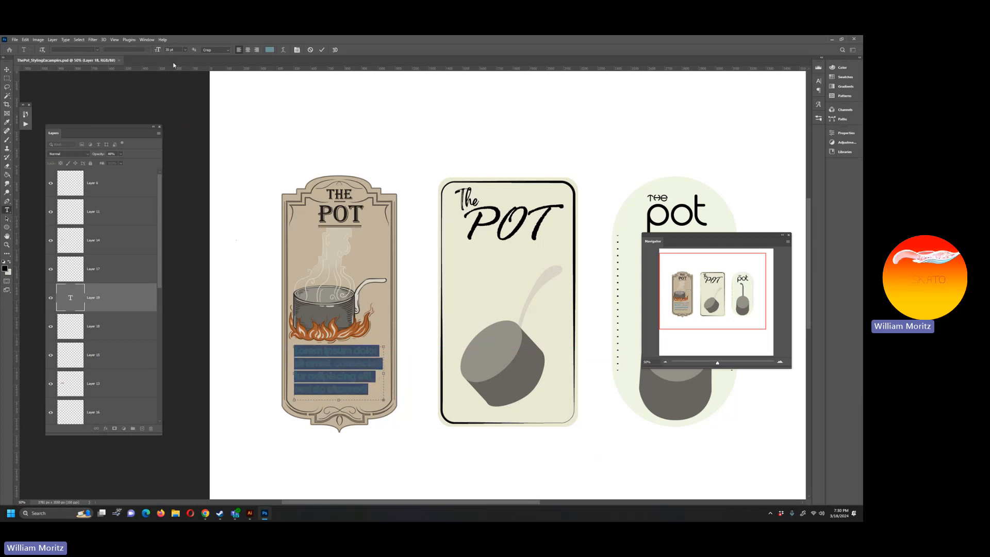
{"action": "left_click", "coordinate": [184, 50]}
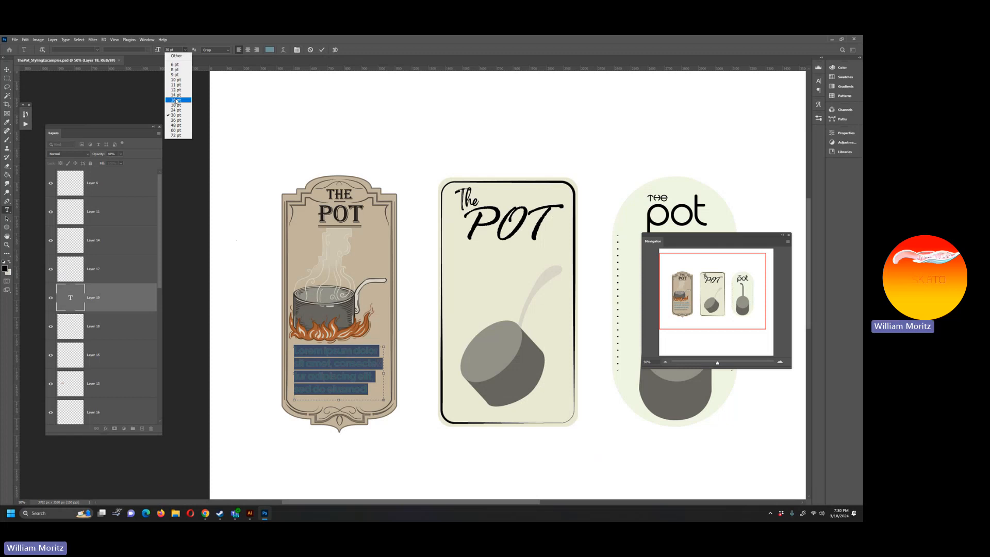
{"action": "left_click", "coordinate": [176, 101]}
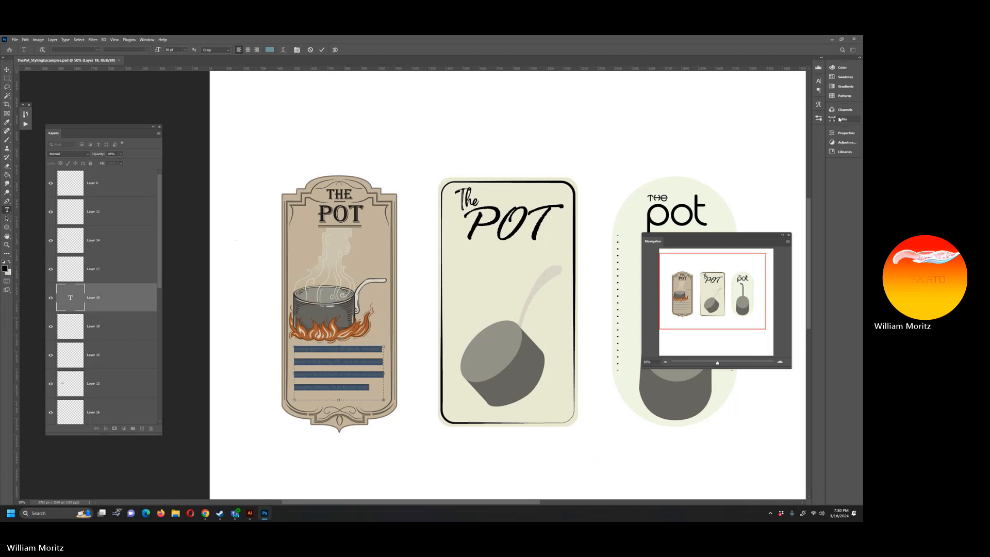
Step: Set the leading of the placeholder paragraph below the flames to Auto
{"action": "left_click", "coordinate": [817, 91]}
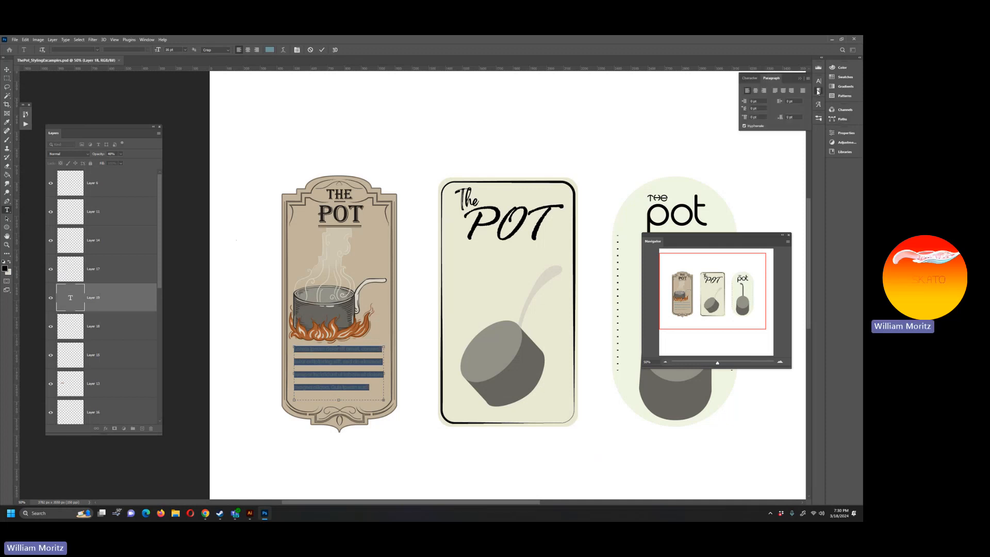
{"action": "left_click", "coordinate": [817, 83]}
{"action": "left_click", "coordinate": [808, 99]}
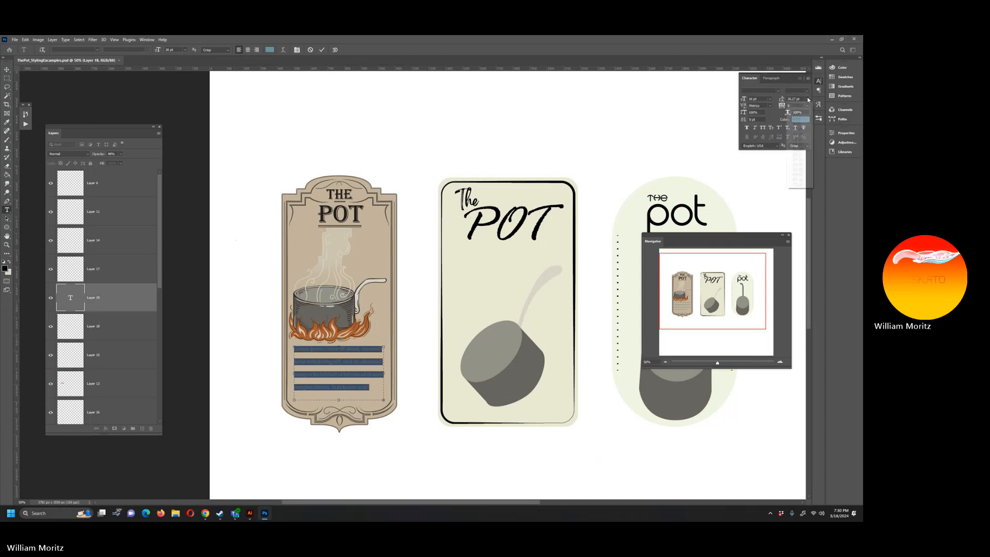
{"action": "left_click", "coordinate": [794, 107]}
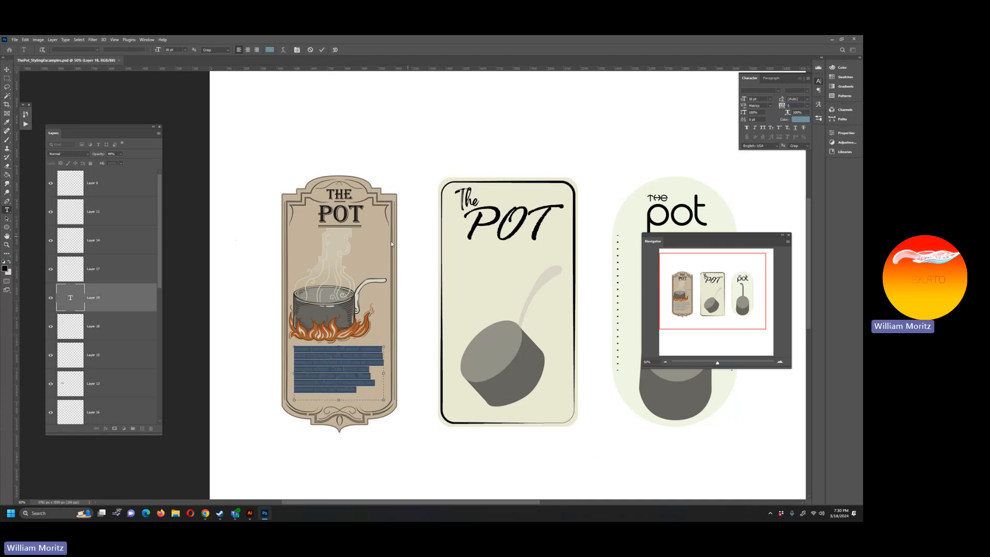
Step: Replace the placeholder text with "This is the last pot you will ever need to buy"
{"action": "type", "text": "This is t"}
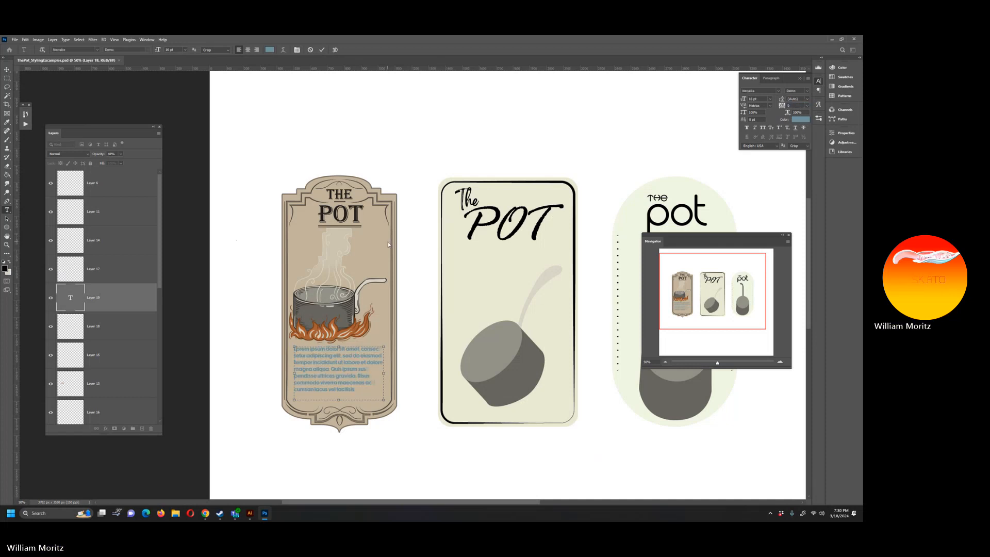
{"action": "type", "text": "he last pot"}
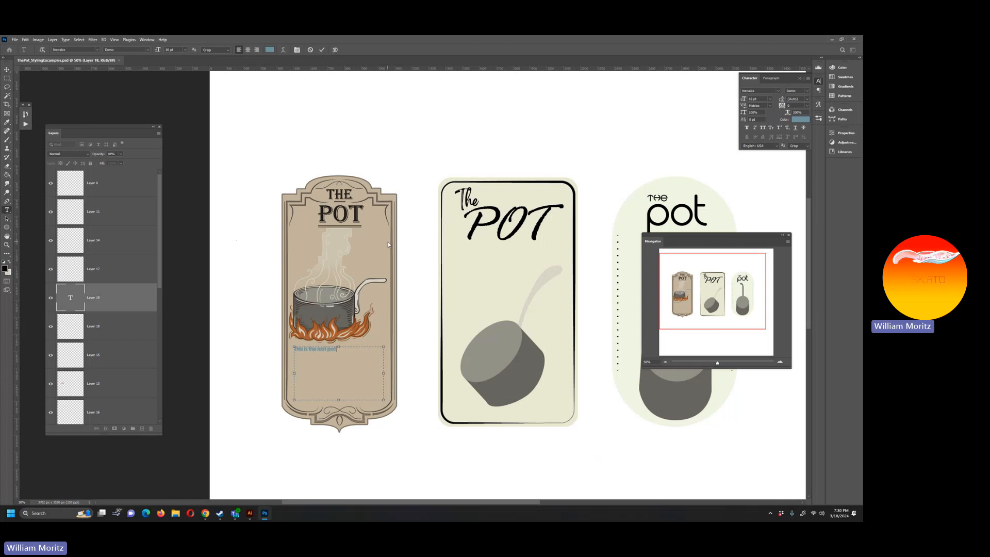
{"action": "type", "text": " you will ever need to buy"}
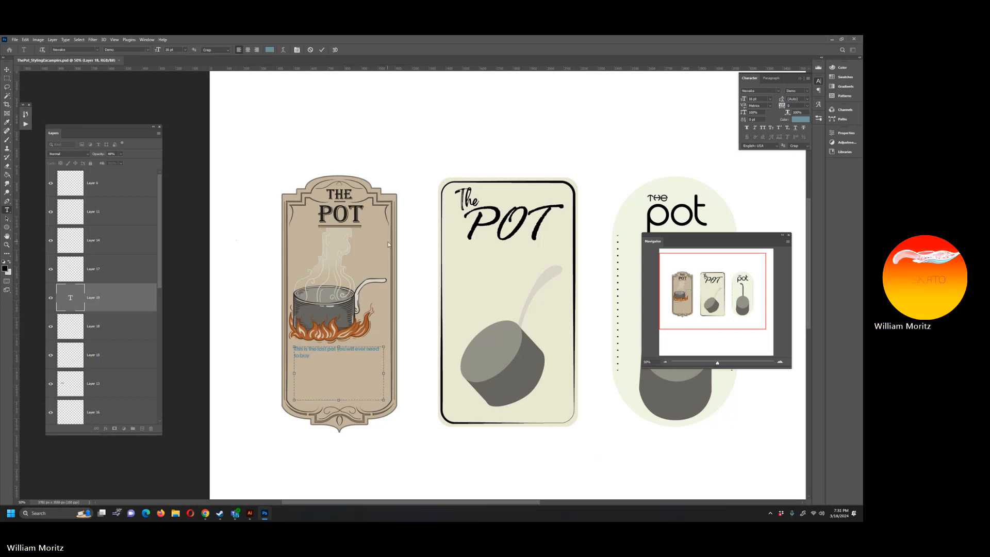
{"action": "key", "text": "BackSpace"}
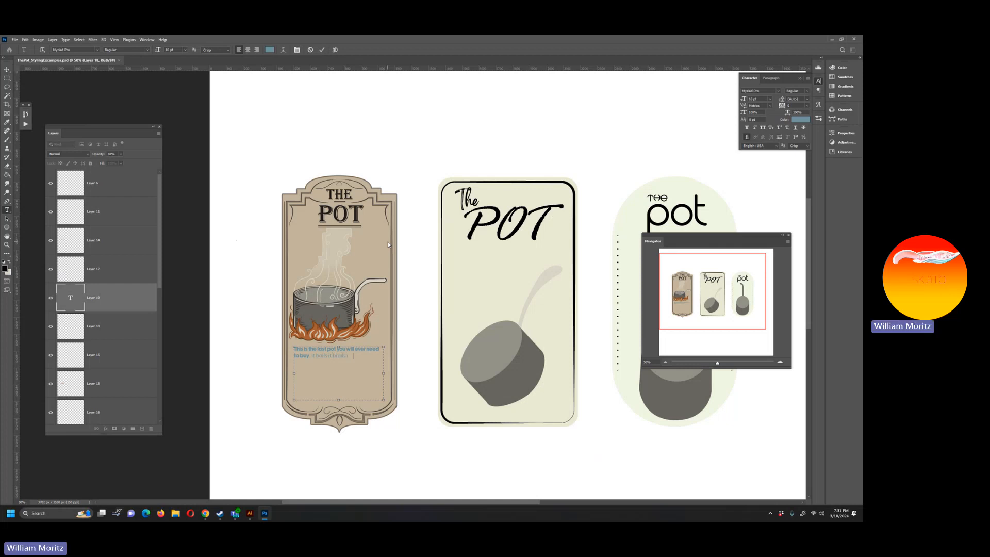
Step: Continue the description with "it boils it broils it cooks and practically cleans itself"
{"action": "type", "text": "it broils i"}
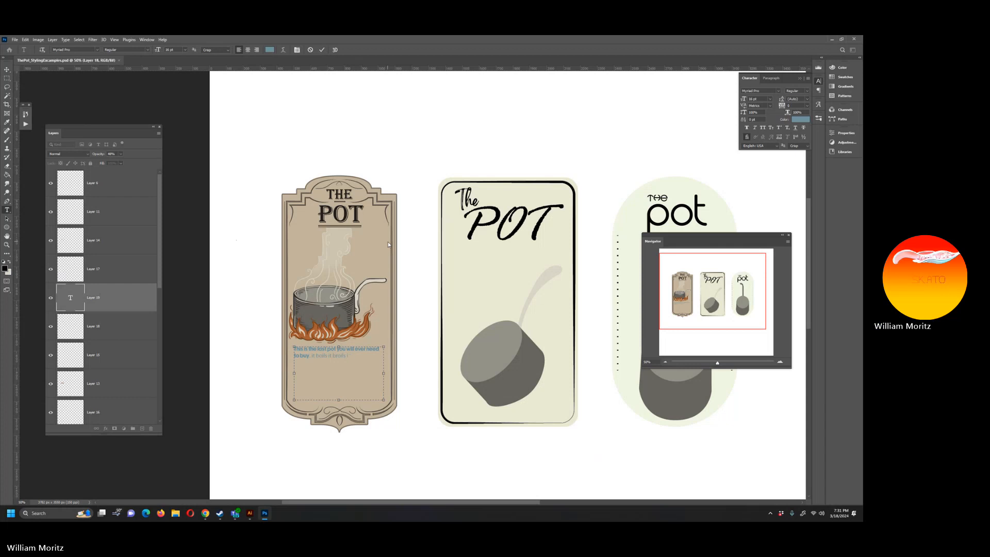
{"action": "type", "text": "t cooks"}
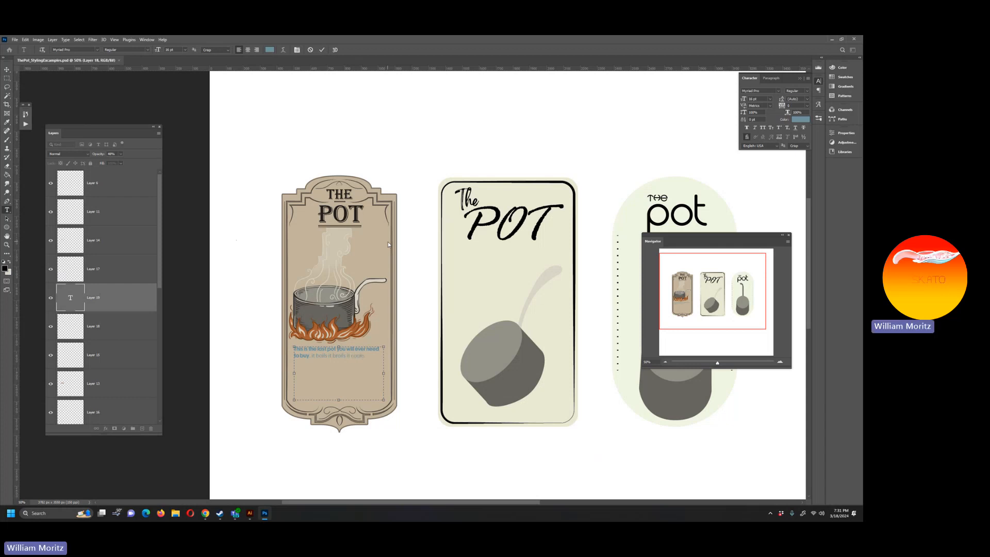
{"action": "type", "text": " and p"}
{"action": "type", "text": "ractically"}
{"action": "type", "text": " cleans itsel"}
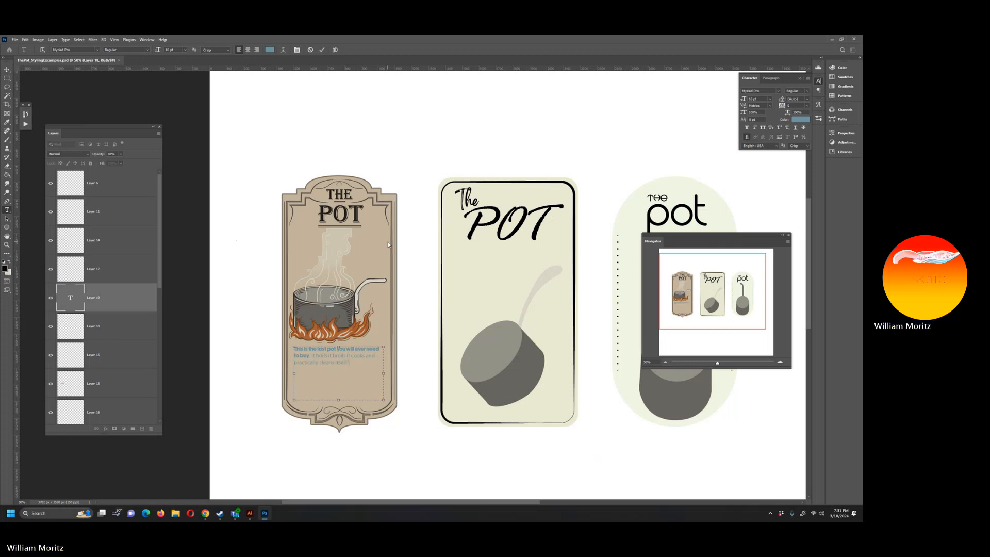
{"action": "type", "text": "f. This rev"}
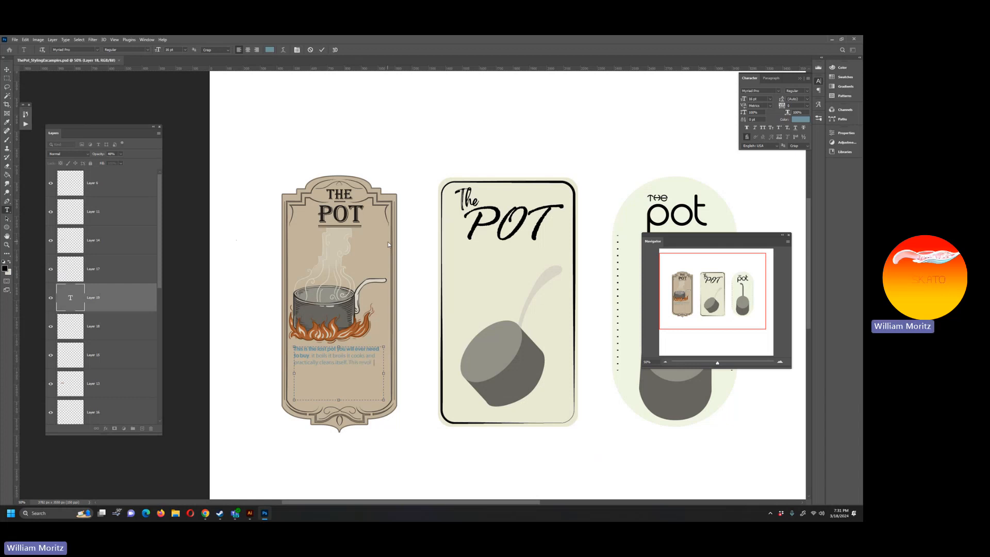
{"action": "type", "text": "olutionary m"}
{"action": "type", "text": "etal composit is"}
{"action": "type", "text": " the"}
Step: Add the closing sentence "This revolutionary metal composit is the chef's kiss in every Parisian establishment." to the description
{"action": "type", "text": "ever"}
{"action": "type", "text": "y di"}
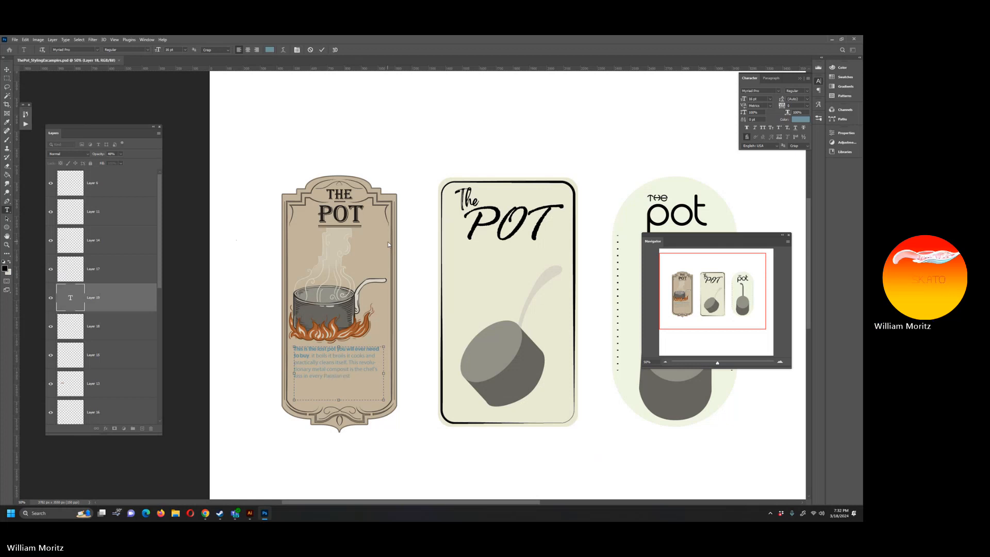
{"action": "type", "text": "ment. Ad th"}
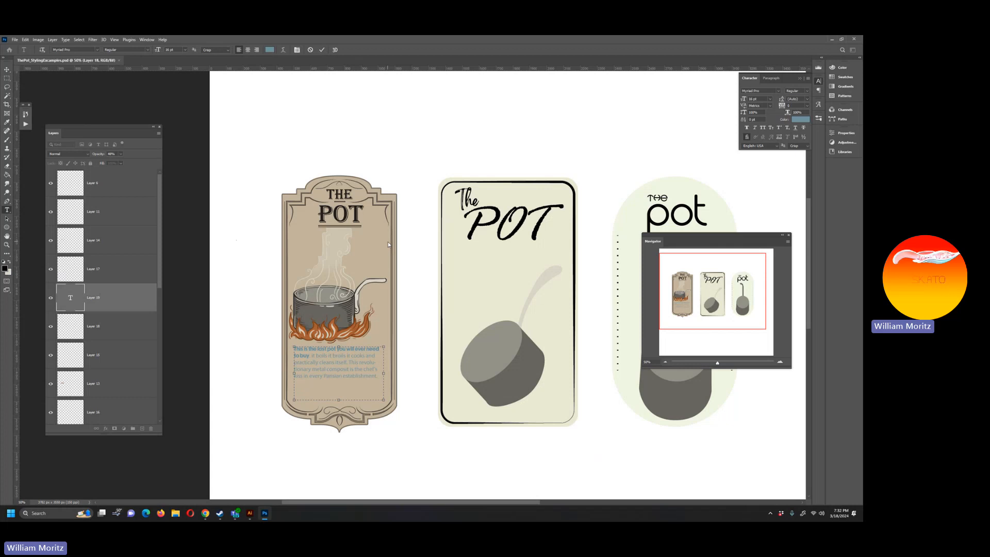
Step: Change the whole description paragraph to a handwritten script font and commit the text
{"action": "key", "text": "ctrl+a"}
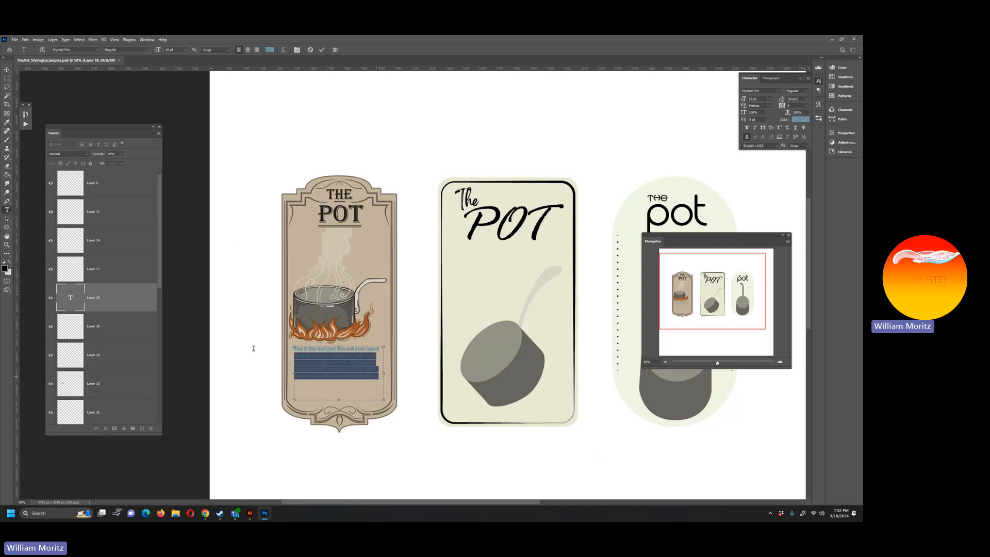
{"action": "left_click", "coordinate": [98, 50]}
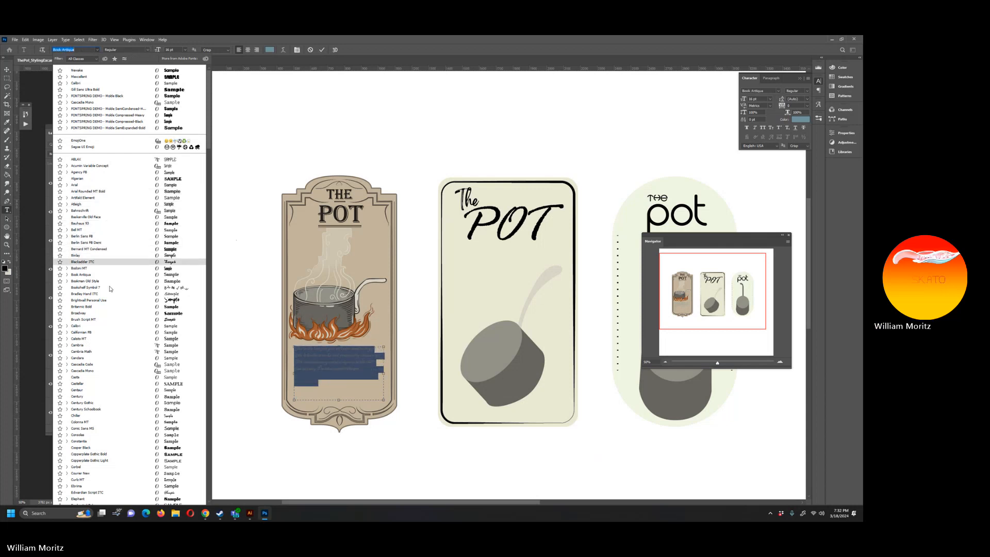
{"action": "left_click", "coordinate": [119, 261]}
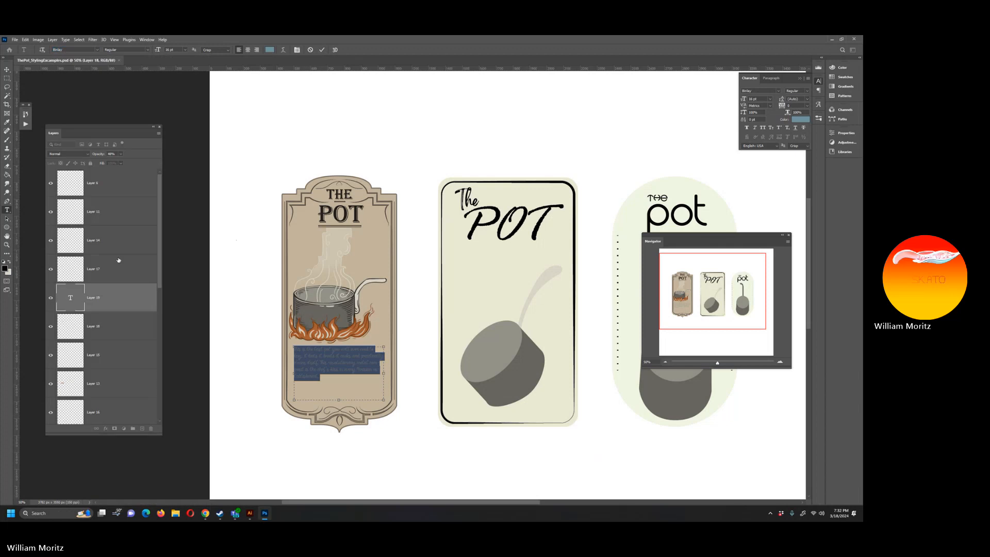
{"action": "left_click", "coordinate": [6, 86]}
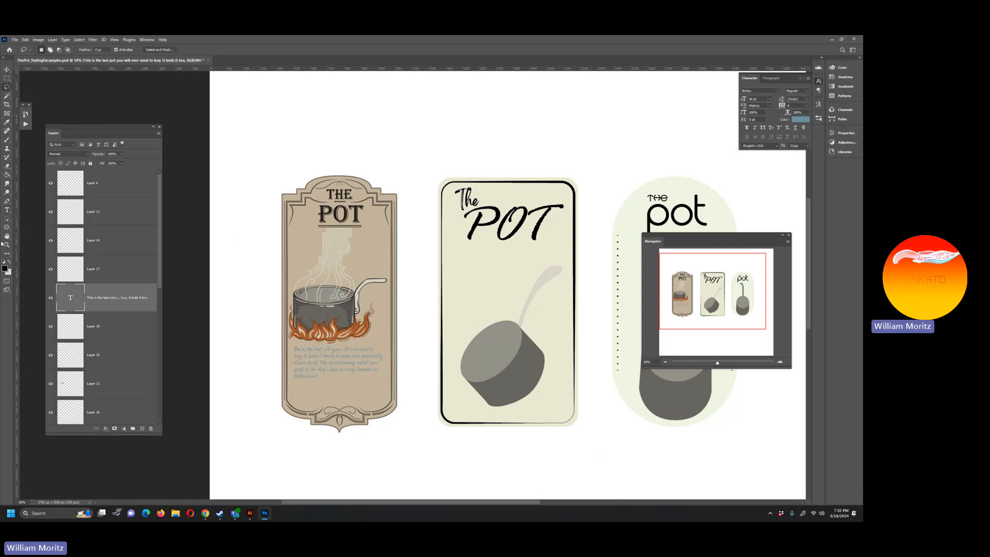
Step: Recolour the whole description text with the sampled near-black foreground colour and commit the change
{"action": "left_click", "coordinate": [7, 244]}
{"action": "left_click", "coordinate": [355, 378]}
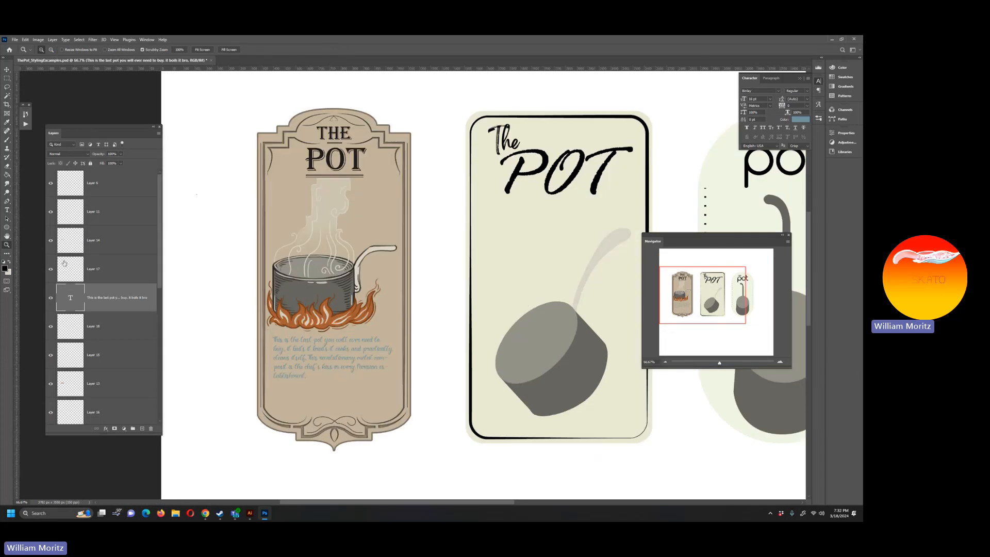
{"action": "left_click", "coordinate": [7, 210]}
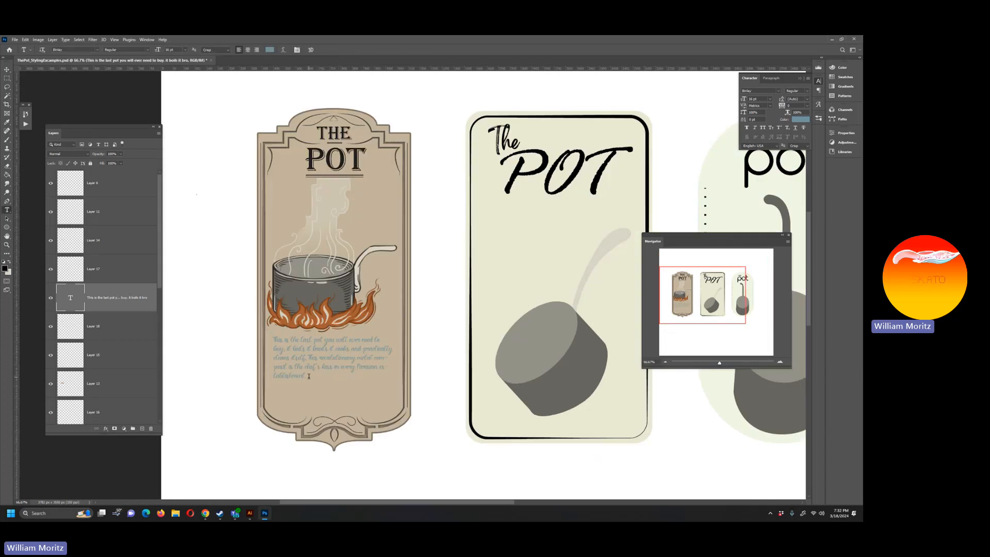
{"action": "left_click_drag", "start_coordinate": [309, 377], "coordinate": [256, 330]}
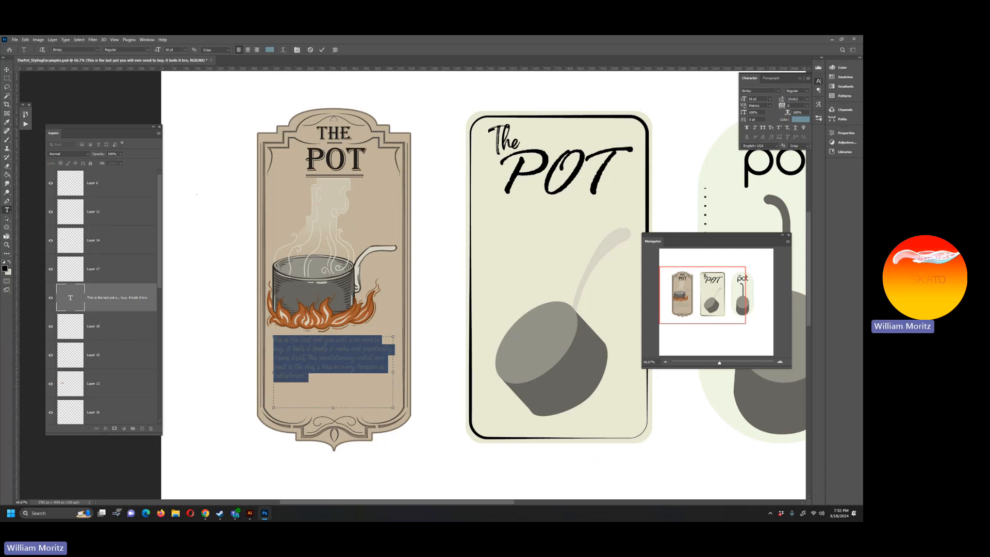
{"action": "left_click", "coordinate": [9, 263]}
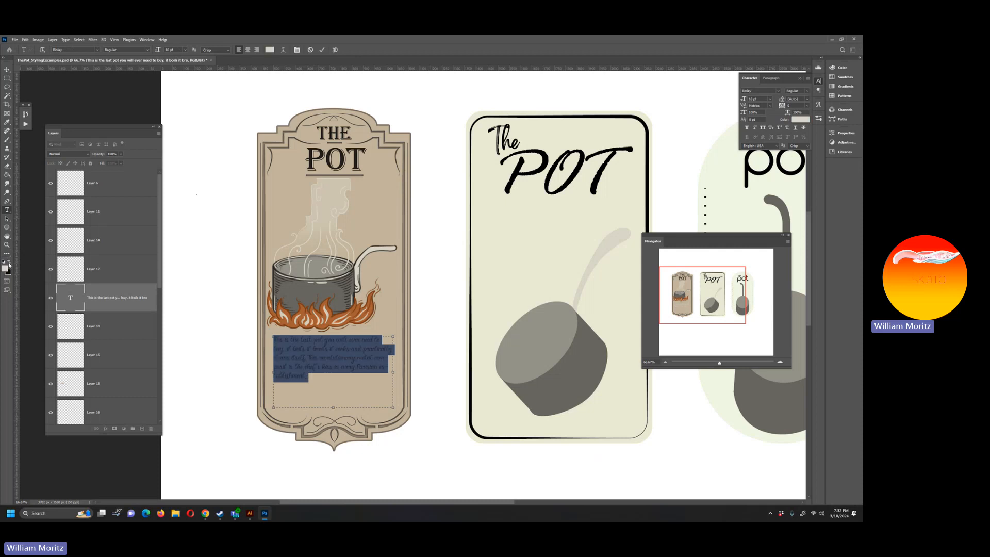
{"action": "left_click", "coordinate": [8, 263]}
{"action": "left_click", "coordinate": [7, 87]}
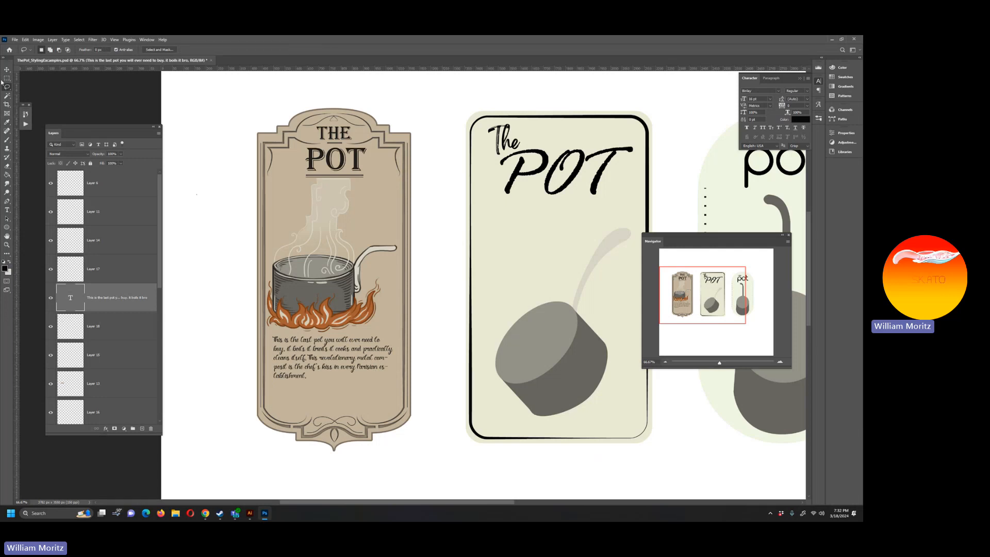
Step: Change the font of the whole description paragraph on the vintage label to Century and commit the text
{"action": "left_click", "coordinate": [7, 210]}
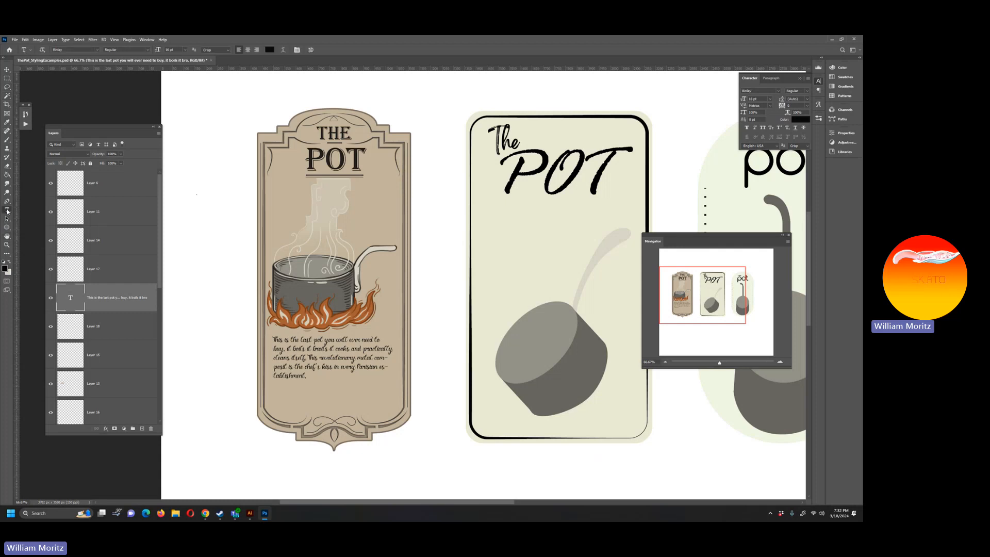
{"action": "left_click", "coordinate": [307, 376]}
{"action": "key", "text": "ctrl+a"}
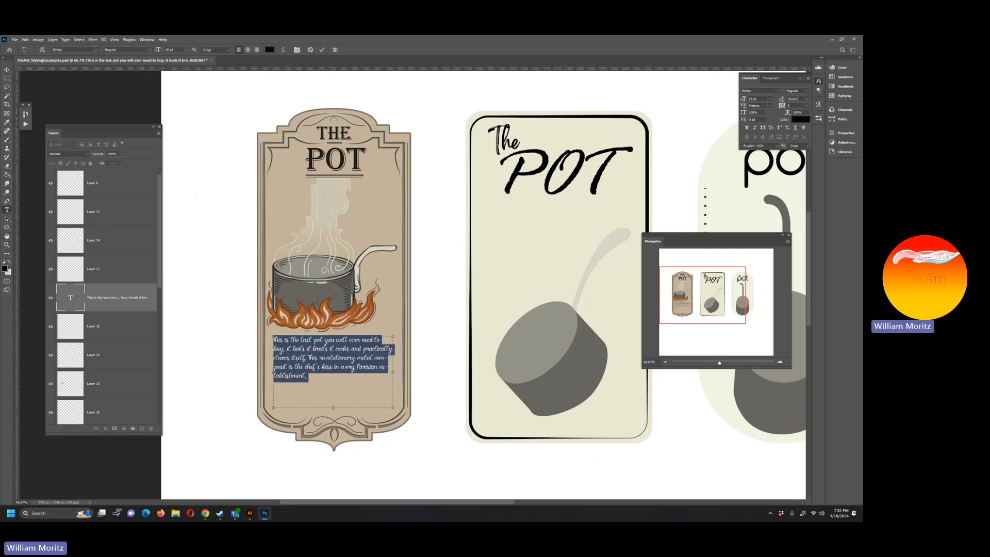
{"action": "left_click", "coordinate": [98, 52]}
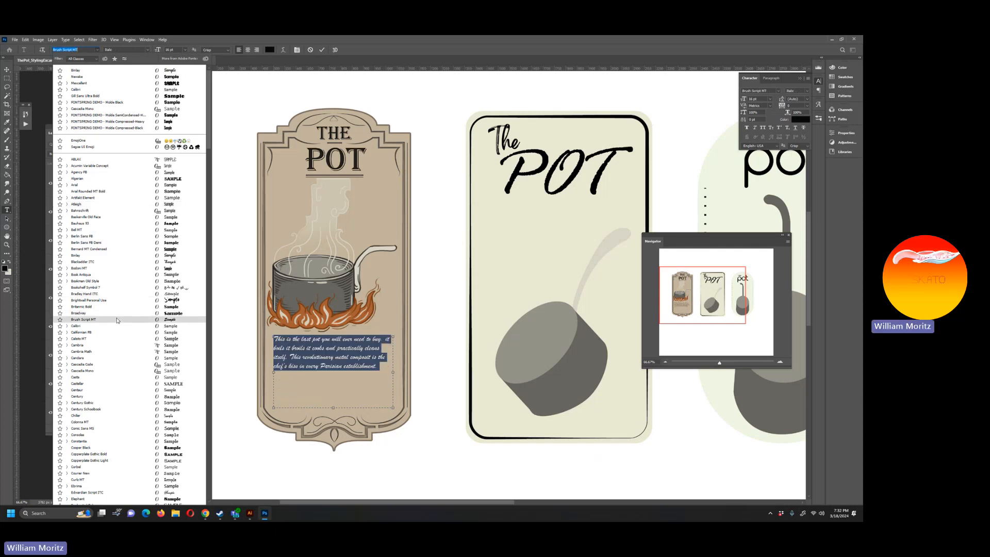
{"action": "left_click", "coordinate": [124, 398]}
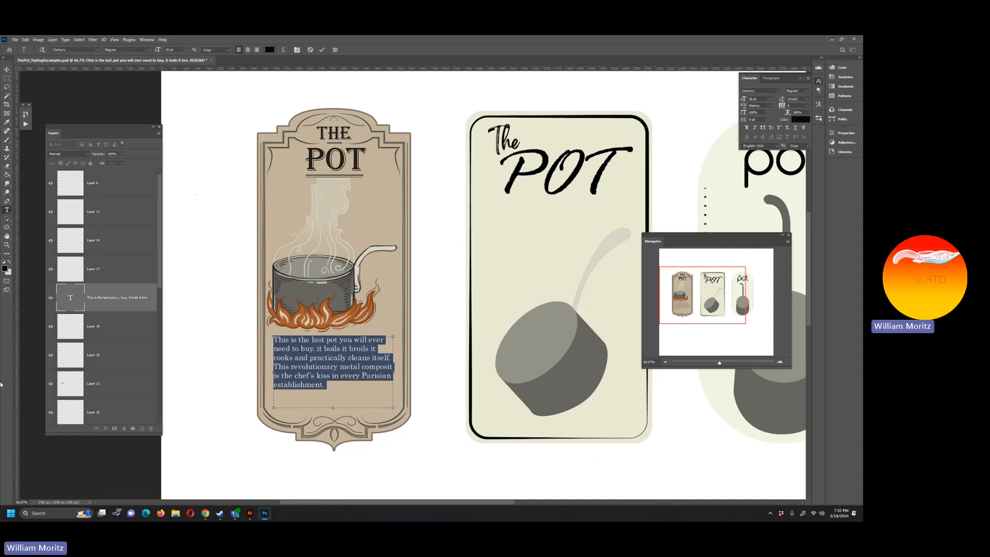
{"action": "left_click", "coordinate": [7, 70]}
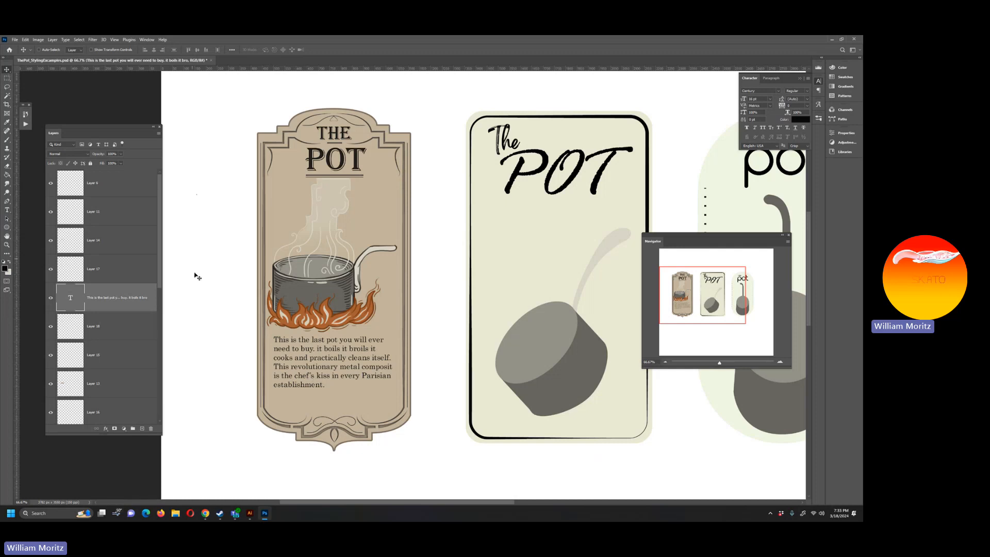
Step: Nudge the description text slightly down on the vintage label
{"action": "left_click", "coordinate": [8, 244]}
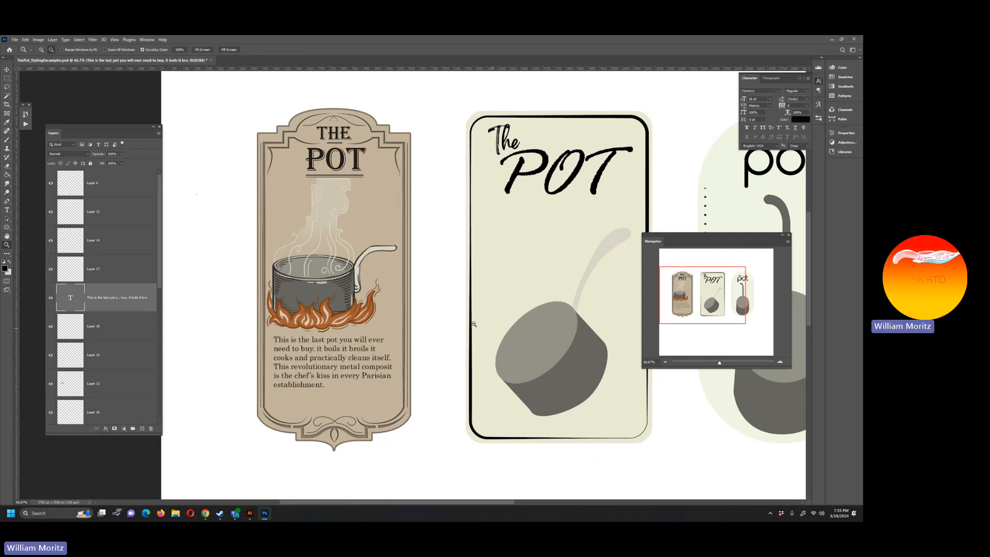
{"action": "left_click", "coordinate": [333, 305], "text": "alt"}
{"action": "left_click", "coordinate": [333, 305], "text": "alt"}
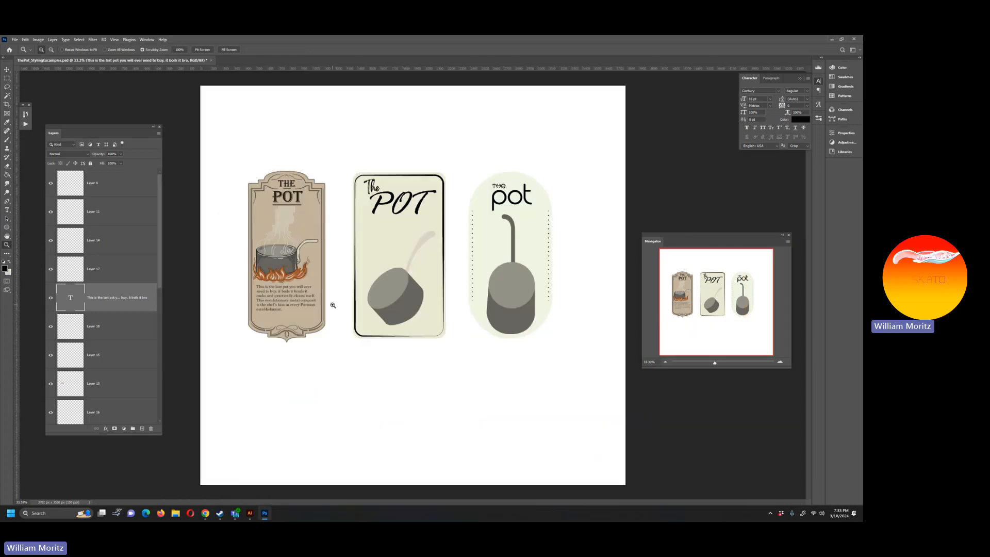
{"action": "left_click", "coordinate": [4, 70]}
{"action": "key", "text": "shift+Down"}
{"action": "key", "text": "shift+Down"}
{"action": "key", "text": "shift+Down"}
{"action": "key", "text": "shift+Down"}
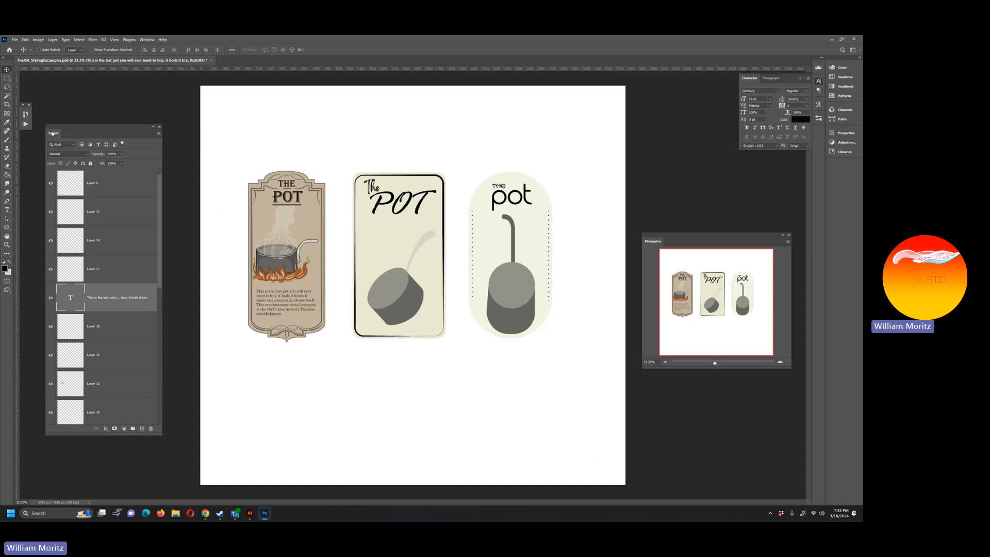
Step: Sample the pale cream colour of the vintage pot's handle and add a new layer directly above the tan label's layer
{"action": "left_click", "coordinate": [7, 244]}
{"action": "left_click", "coordinate": [300, 289]}
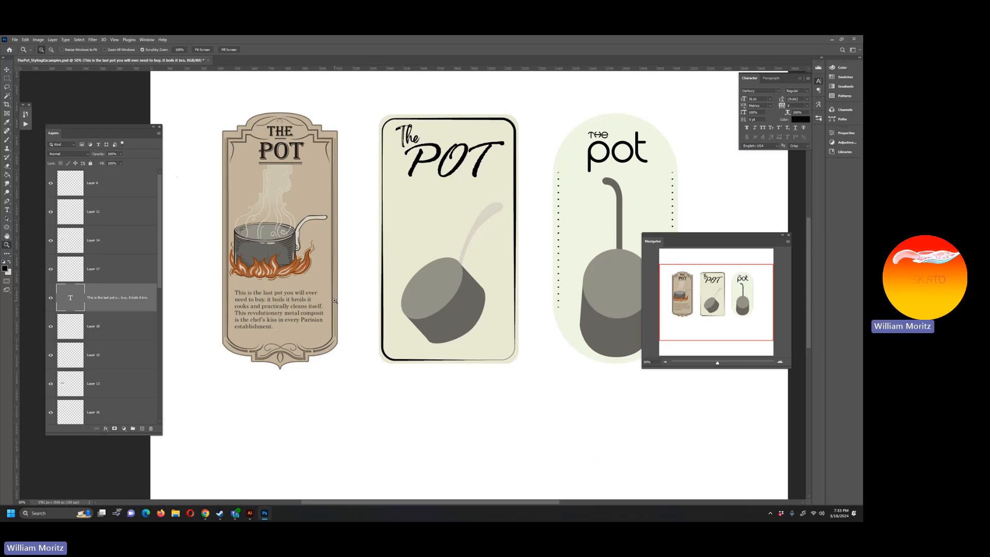
{"action": "key", "text": "i"}
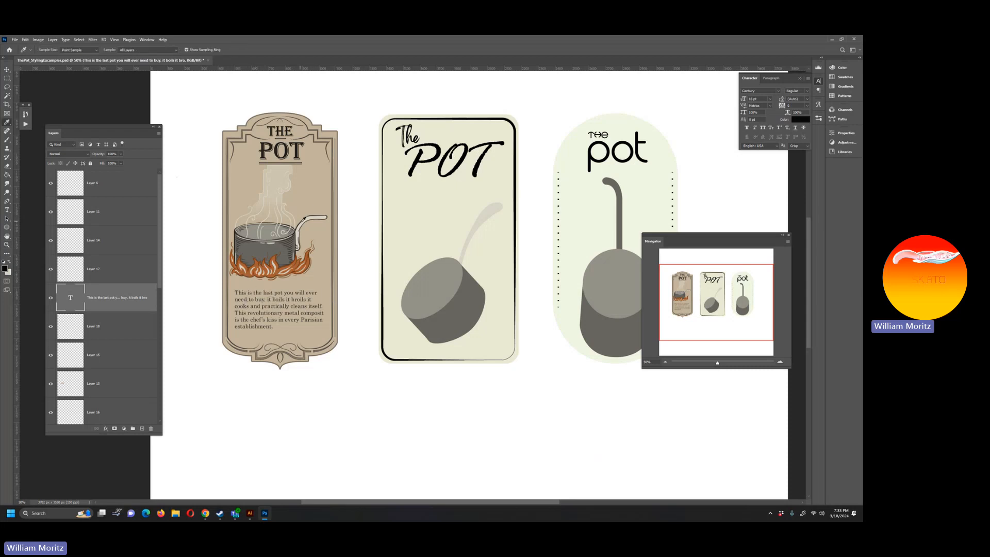
{"action": "left_click", "coordinate": [310, 218]}
{"action": "scroll", "coordinate": [119, 380], "scroll_direction": "down", "scroll_amount": 5}
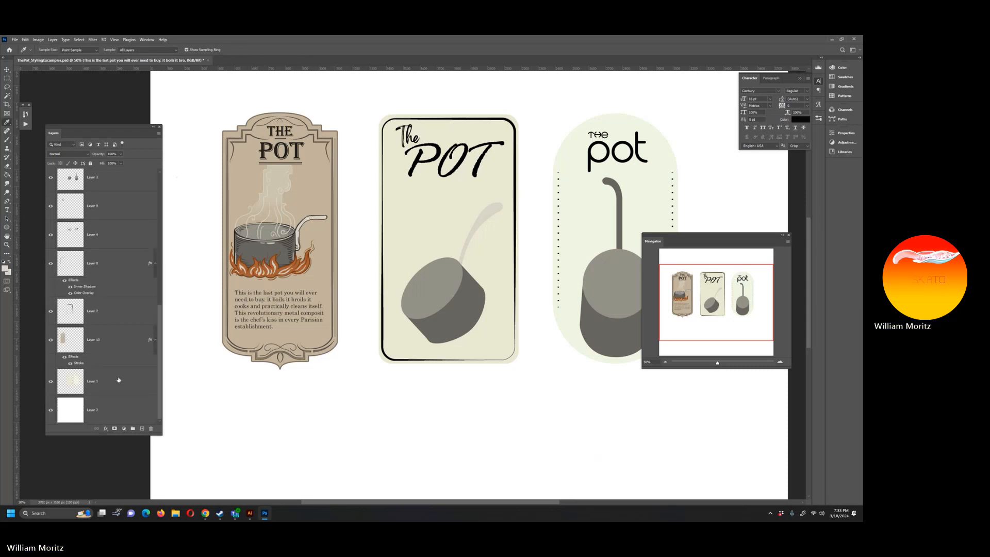
{"action": "left_click", "coordinate": [116, 339]}
{"action": "left_click", "coordinate": [143, 429]}
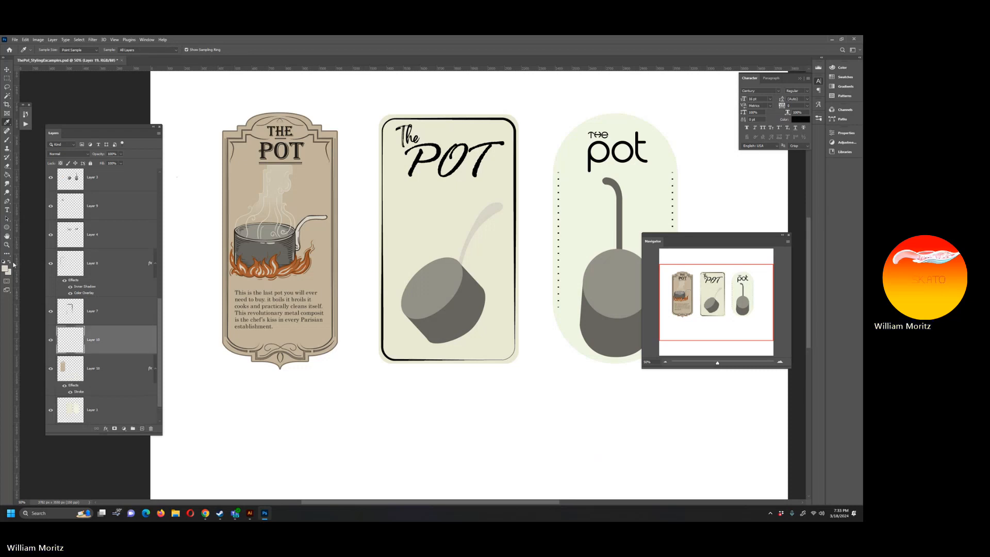
Step: Draw a closed pen path around the left half of the description area, ending at the label's centre with a curved lower edge
{"action": "key", "text": "z"}
{"action": "left_click", "coordinate": [305, 311]}
{"action": "left_click", "coordinate": [270, 321]}
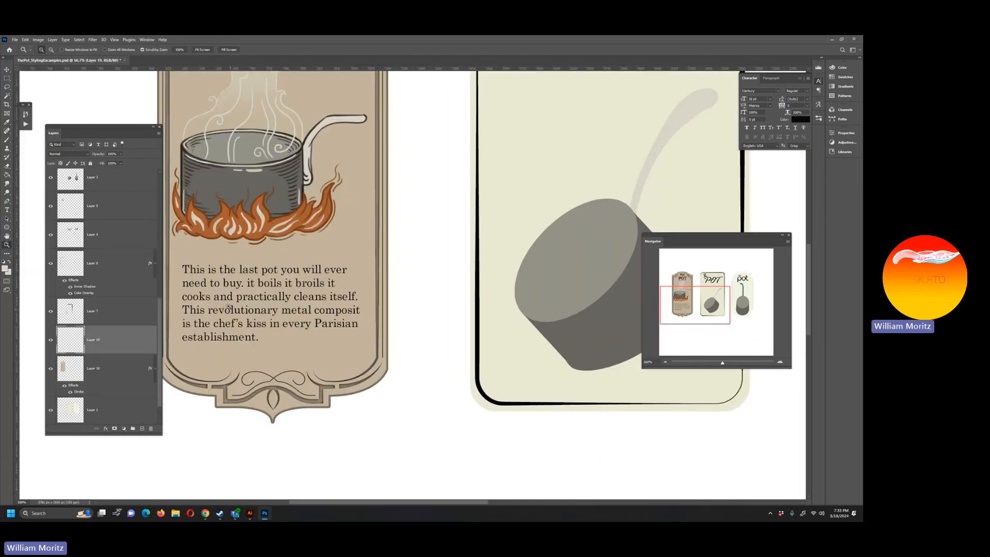
{"action": "left_click", "coordinate": [279, 283], "text": "alt"}
{"action": "left_click", "coordinate": [279, 282], "text": "alt"}
{"action": "left_click", "coordinate": [278, 282], "text": "alt"}
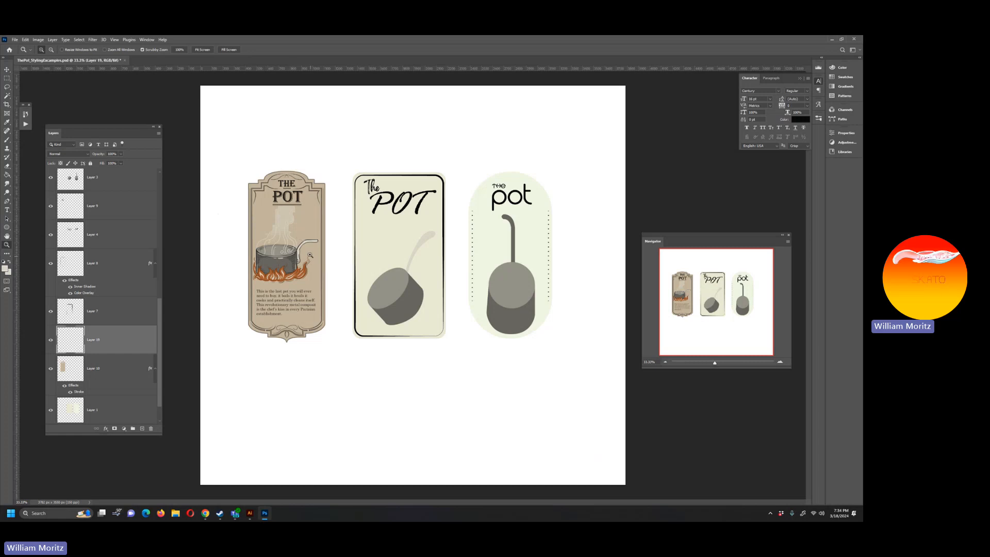
{"action": "left_click", "coordinate": [279, 304]}
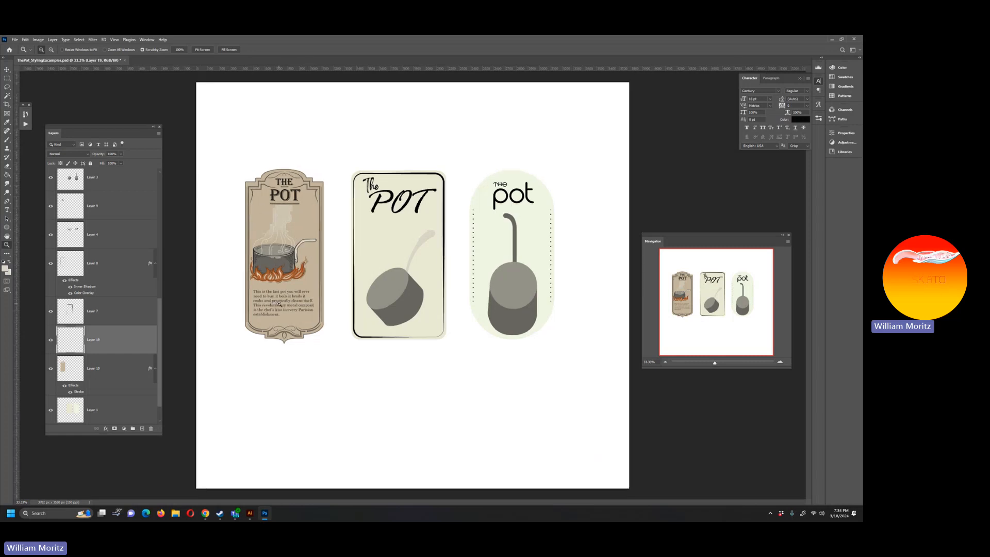
{"action": "left_click", "coordinate": [279, 303]}
{"action": "key", "text": "p"}
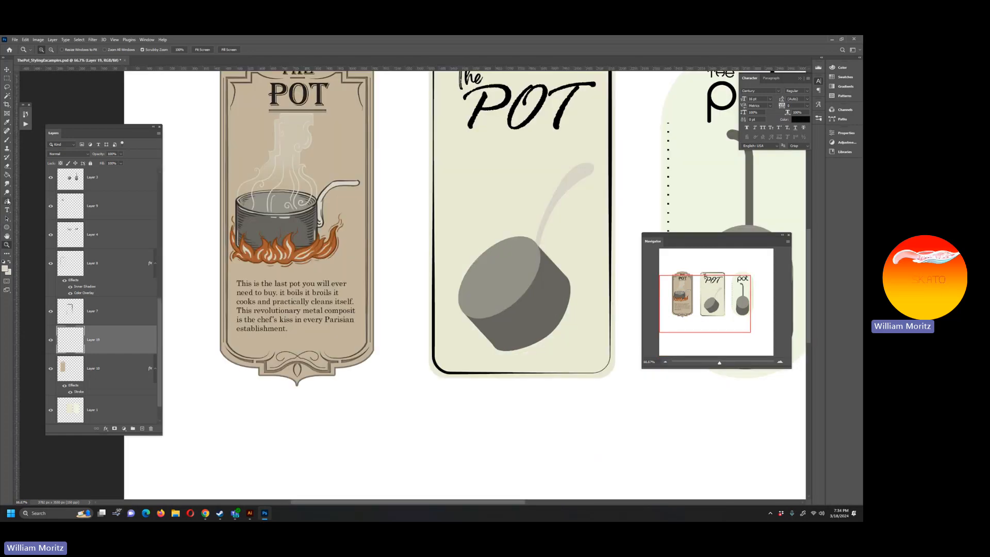
{"action": "left_click", "coordinate": [232, 271]}
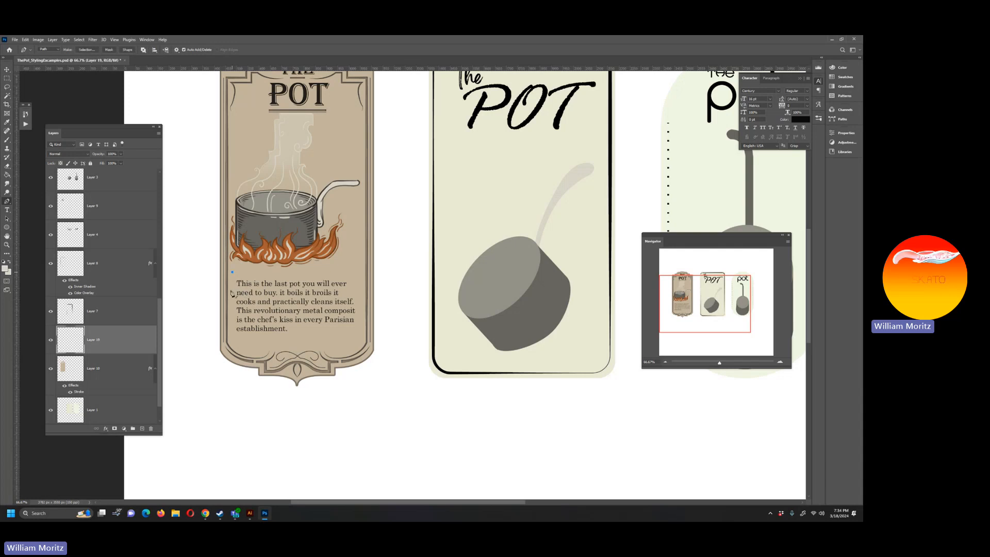
{"action": "left_click", "coordinate": [233, 339]}
{"action": "left_click_drag", "start_coordinate": [265, 343], "coordinate": [291, 338]}
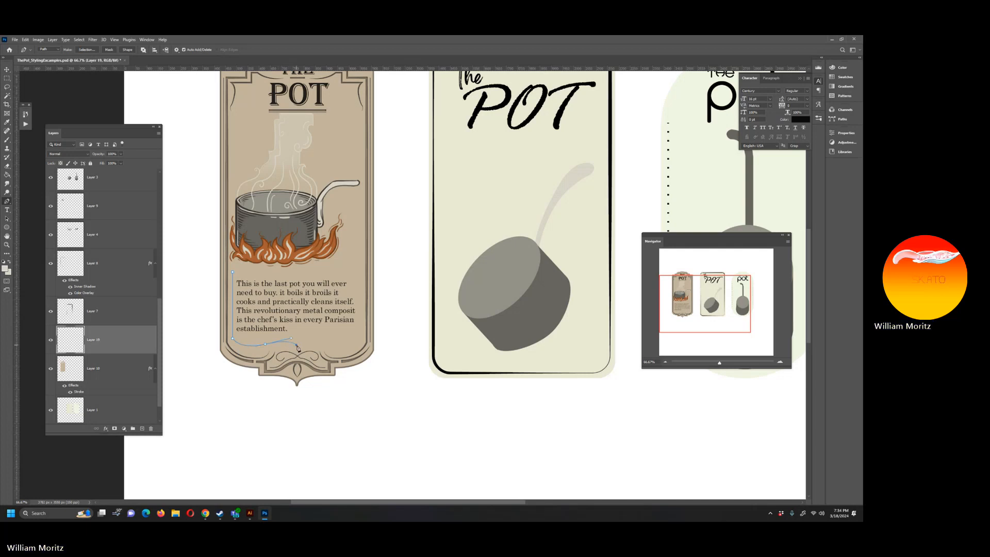
{"action": "left_click", "coordinate": [297, 346]}
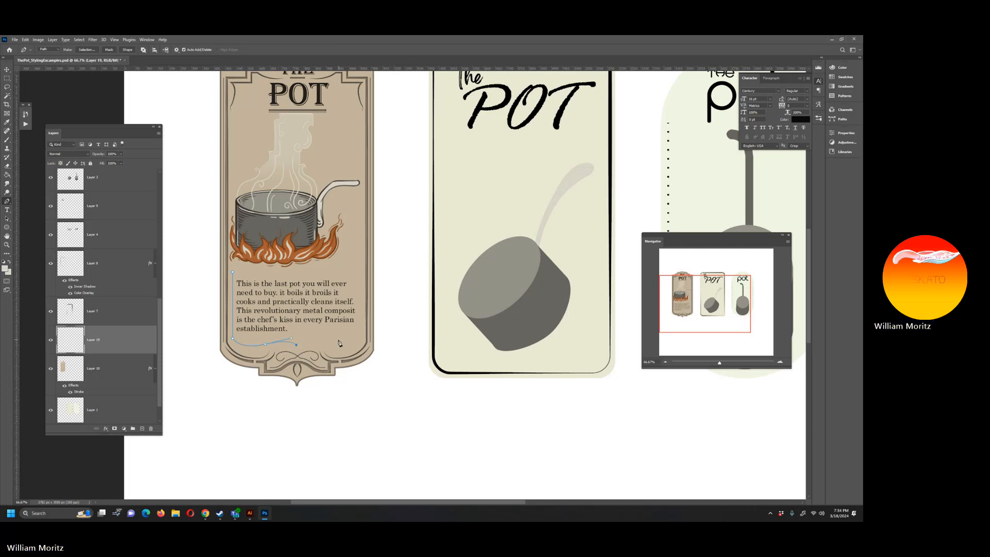
{"action": "left_click", "coordinate": [297, 271]}
{"action": "left_click", "coordinate": [233, 273]}
Step: Convert the pen path to a selection, fill it with the sampled cream colour and deselect
{"action": "right_click", "coordinate": [276, 293]}
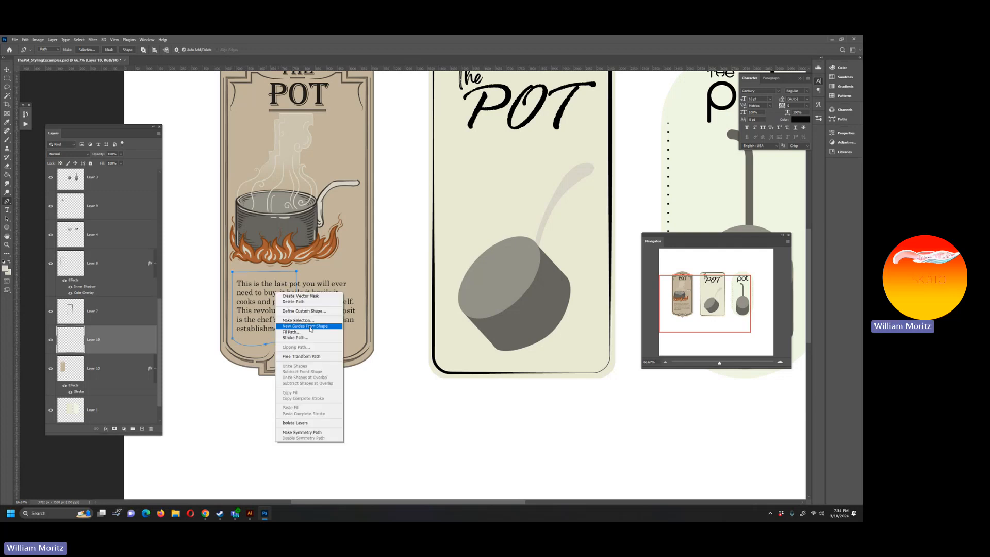
{"action": "left_click", "coordinate": [314, 319]}
{"action": "key", "text": "Return"}
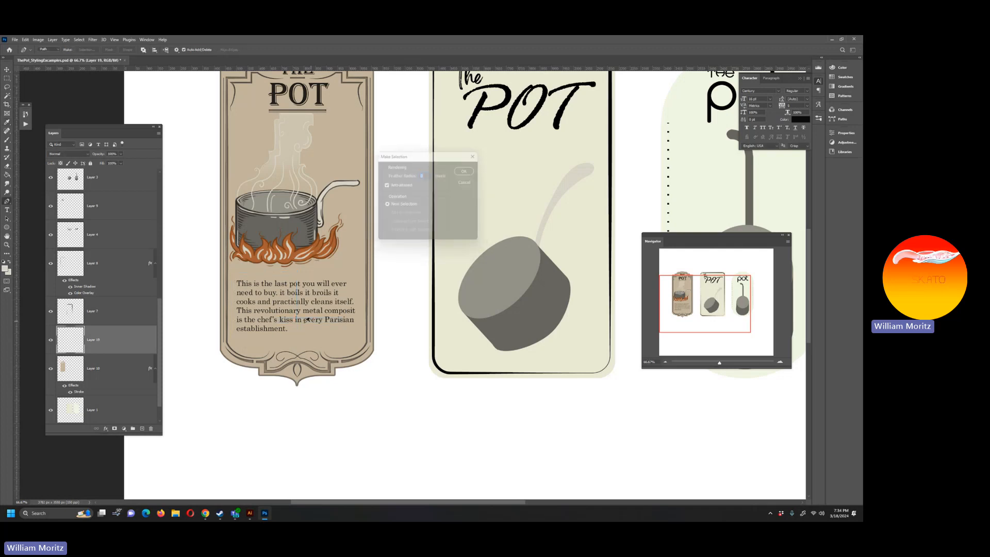
{"action": "key", "text": "g"}
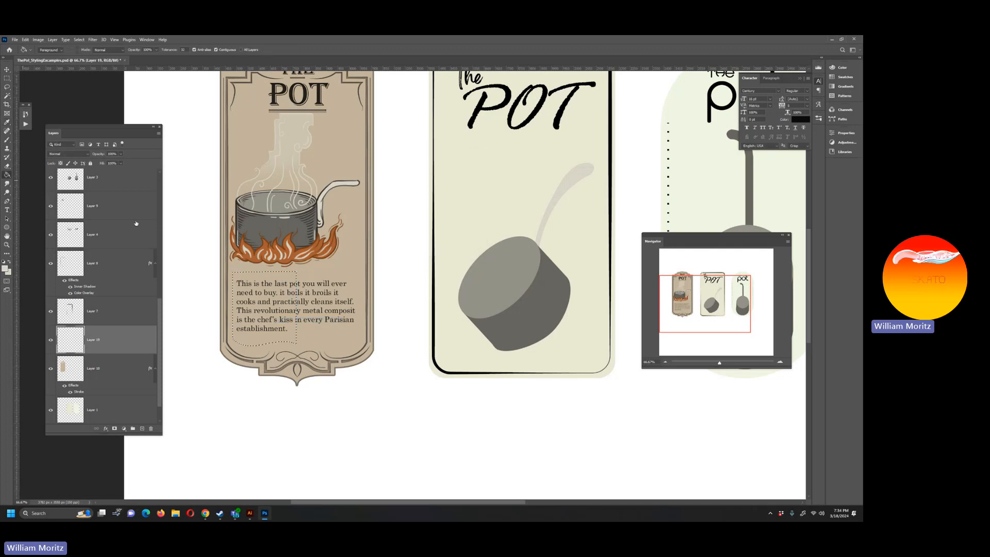
{"action": "left_click", "coordinate": [274, 325]}
{"action": "key", "text": "ctrl+d"}
Step: Select the area around the cream half panel with a rectangular marquee and duplicate it in place on a new layer
{"action": "left_click", "coordinate": [7, 78]}
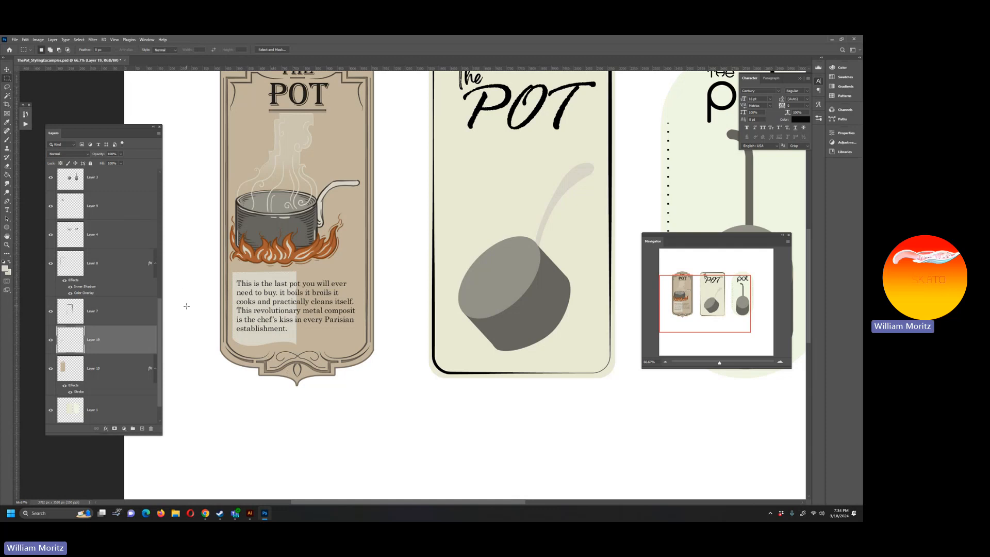
{"action": "key", "text": "v"}
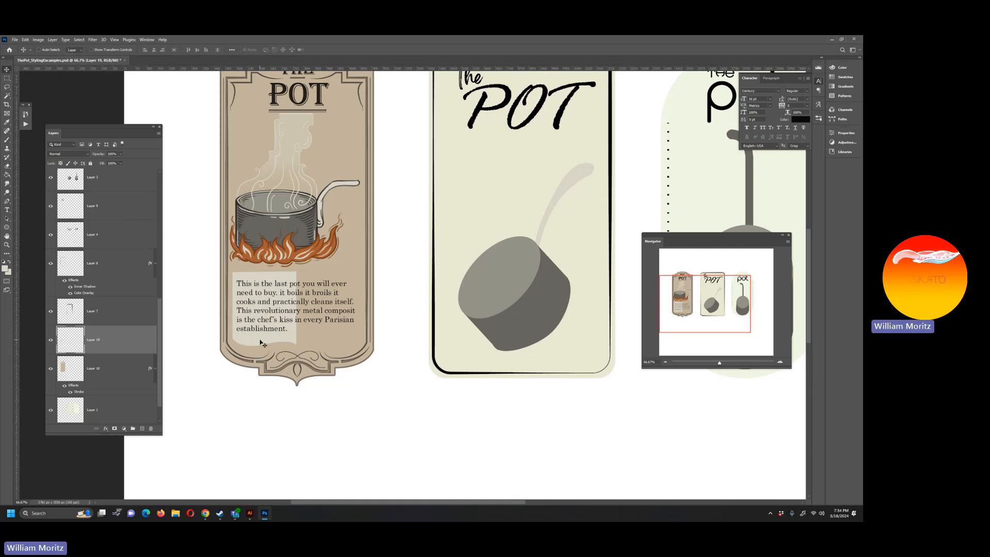
{"action": "left_click", "coordinate": [7, 78]}
{"action": "left_click_drag", "start_coordinate": [190, 232], "coordinate": [335, 379]}
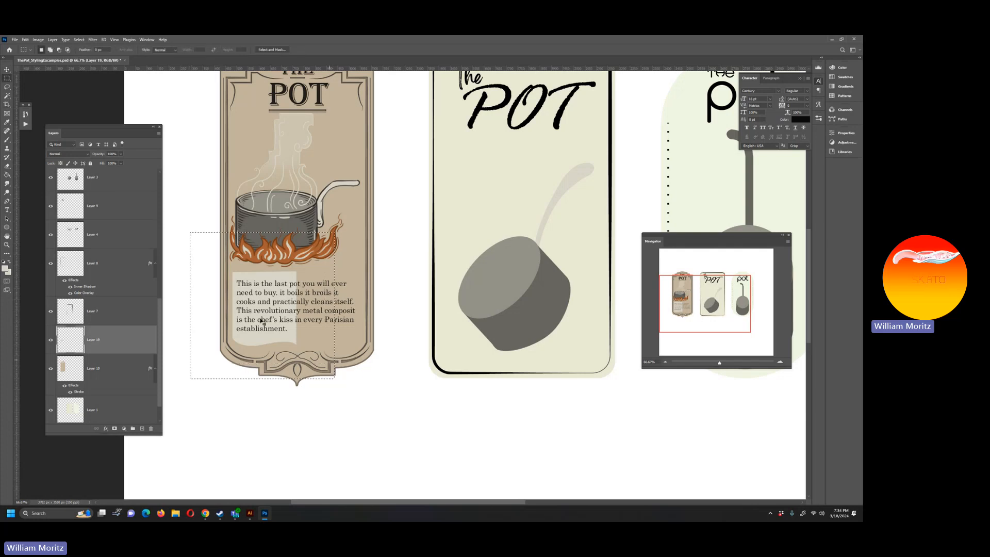
{"action": "key", "text": "ctrl+j"}
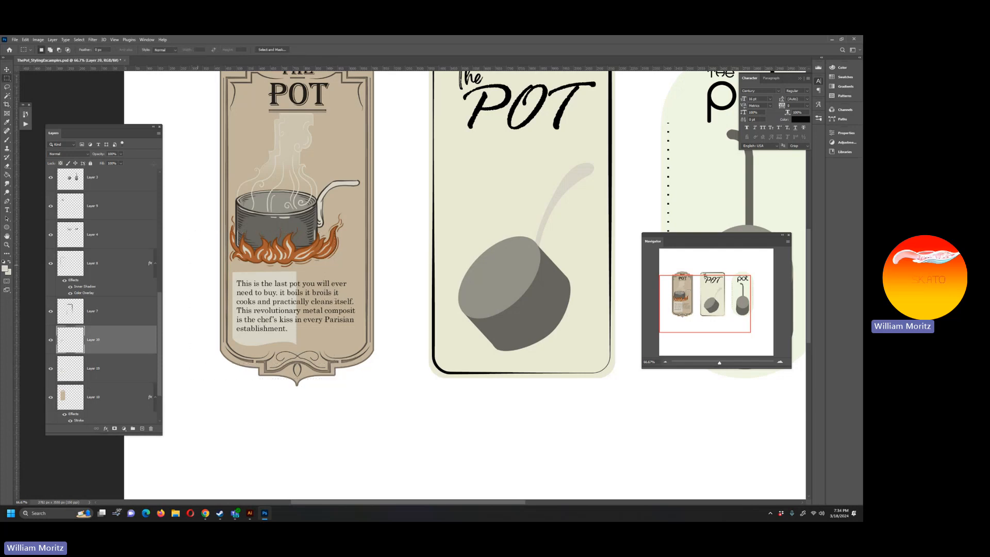
Step: Flip the duplicated half panel horizontally and move it right to meet the original as one symmetrical panel behind the text
{"action": "left_click", "coordinate": [27, 40]}
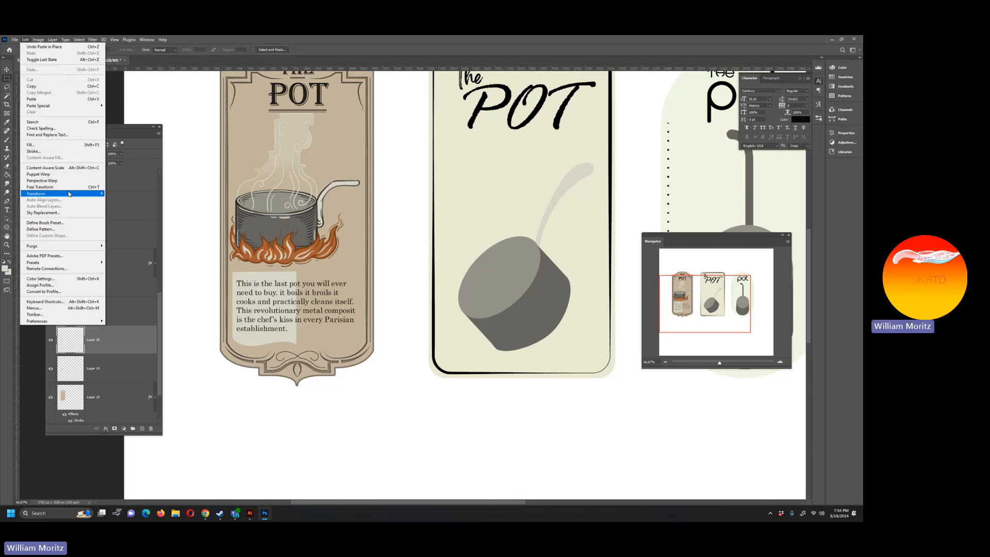
{"action": "mouse_move", "coordinate": [77, 193]}
{"action": "left_click", "coordinate": [148, 318]}
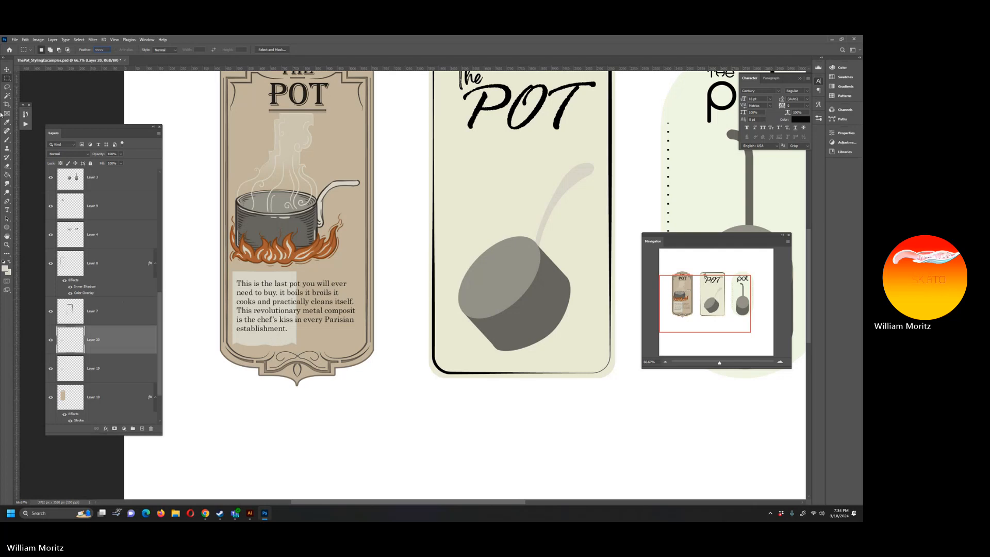
{"action": "left_click", "coordinate": [292, 315]}
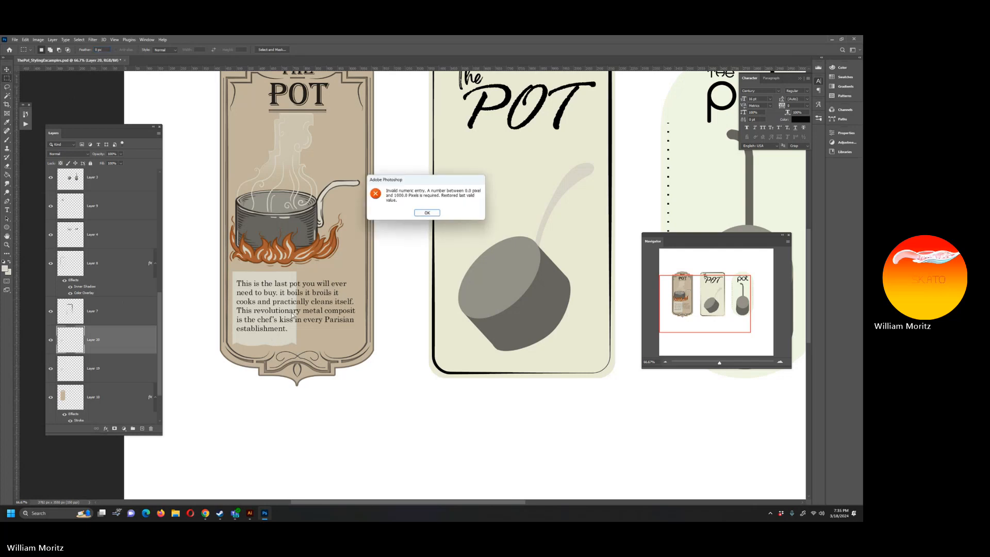
{"action": "left_click", "coordinate": [427, 212]}
{"action": "key", "text": "v"}
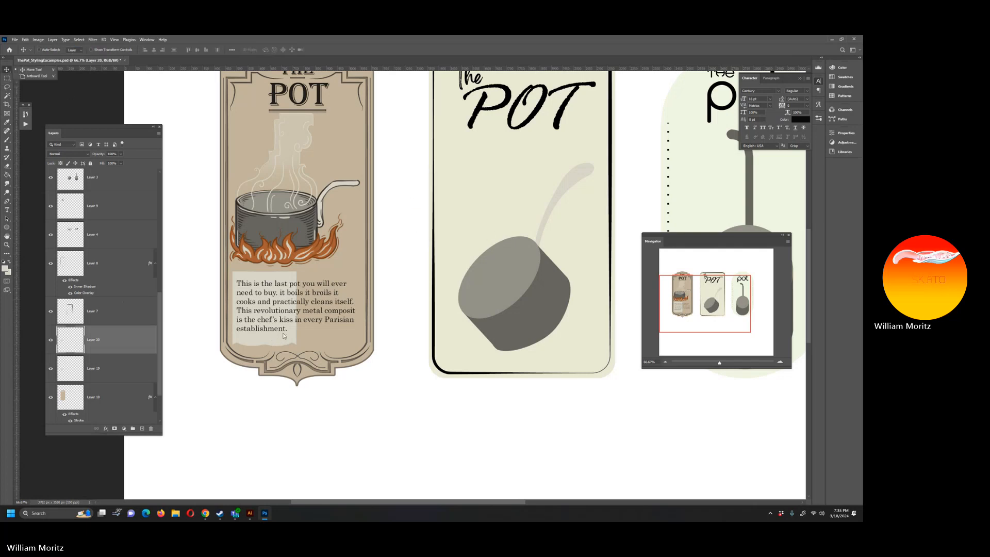
{"action": "left_click", "coordinate": [7, 87]}
{"action": "left_click", "coordinate": [7, 70]}
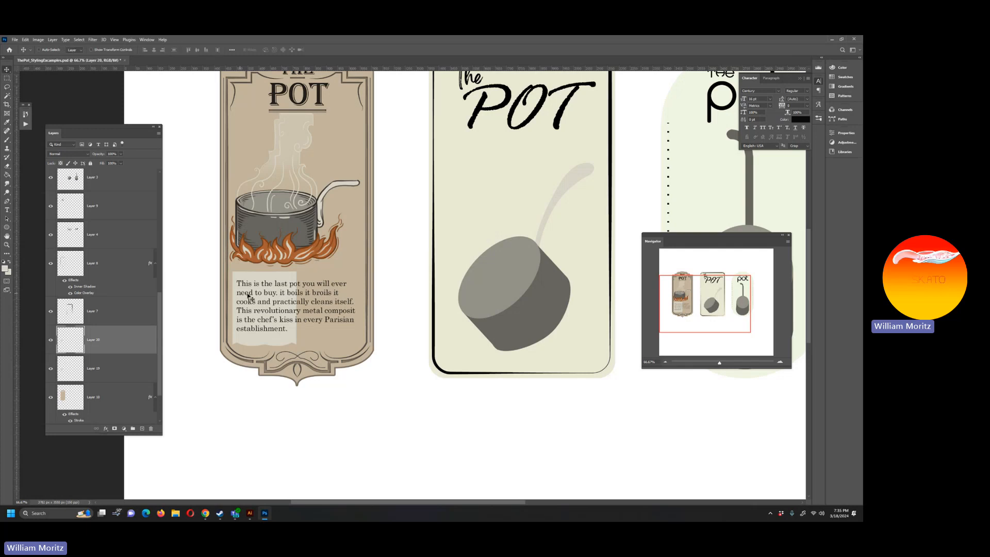
{"action": "left_click_drag", "start_coordinate": [258, 329], "coordinate": [321, 330]}
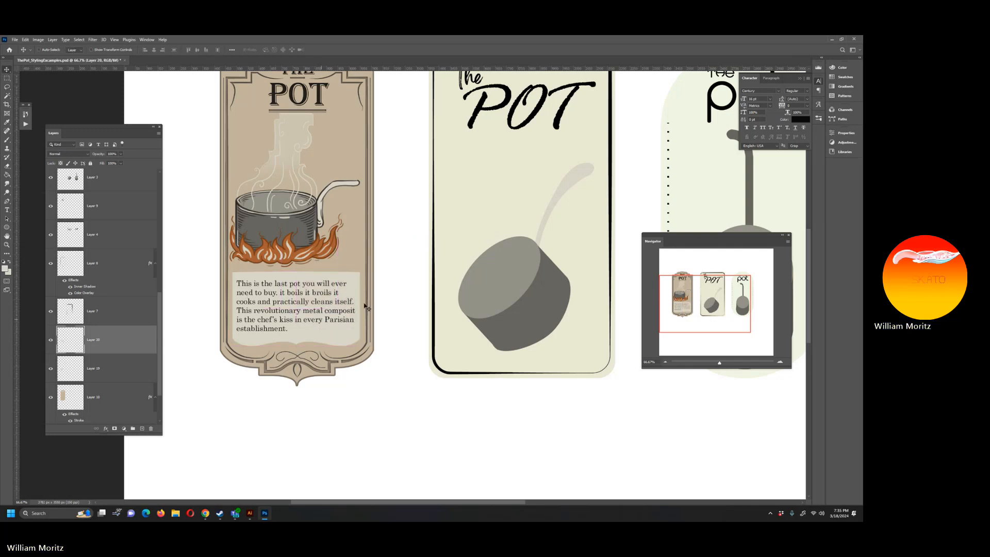
Step: Merge the two panel halves into one layer and widen the cream panel slightly on both sides
{"action": "key", "text": "Delete"}
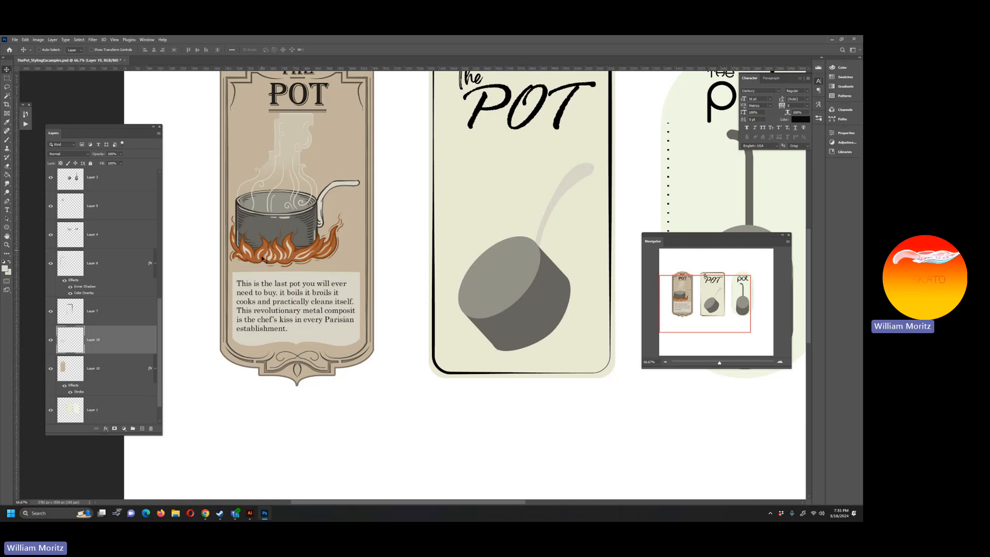
{"action": "key", "text": "ctrl+t"}
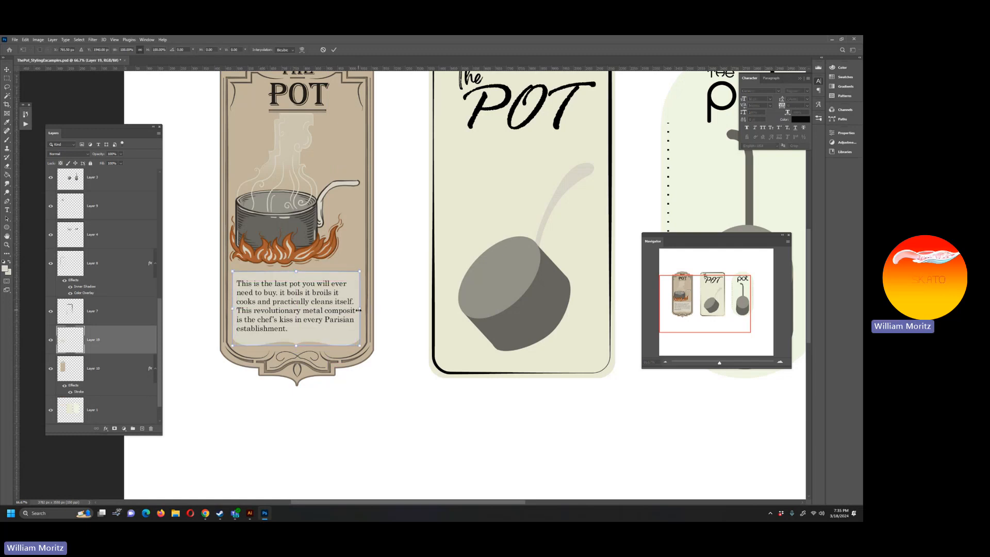
{"action": "left_click_drag", "start_coordinate": [359, 309], "coordinate": [363, 310]}
{"action": "left_click_drag", "start_coordinate": [233, 309], "coordinate": [230, 310]}
{"action": "key", "text": "Return"}
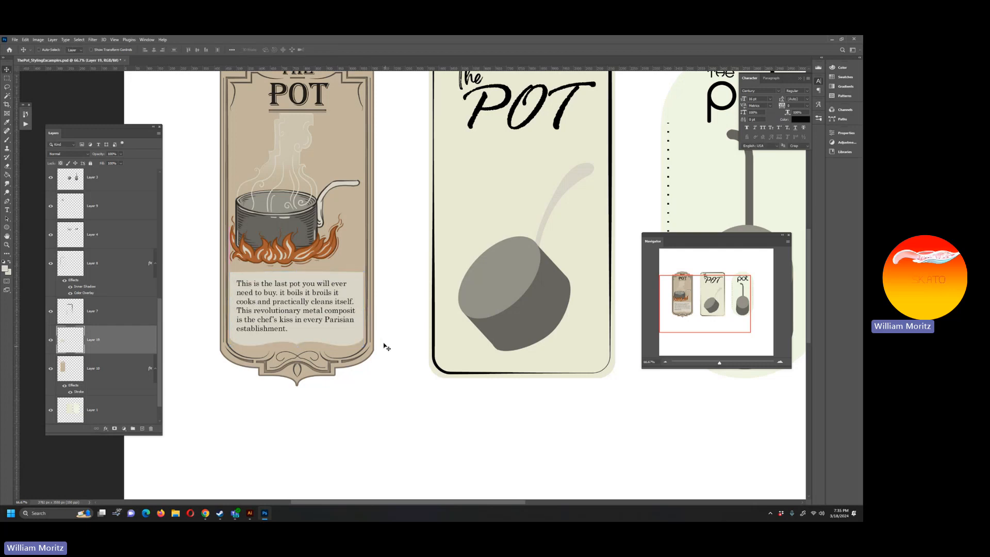
{"action": "key", "text": "ctrl"}
{"action": "key", "text": "ctrl+t"}
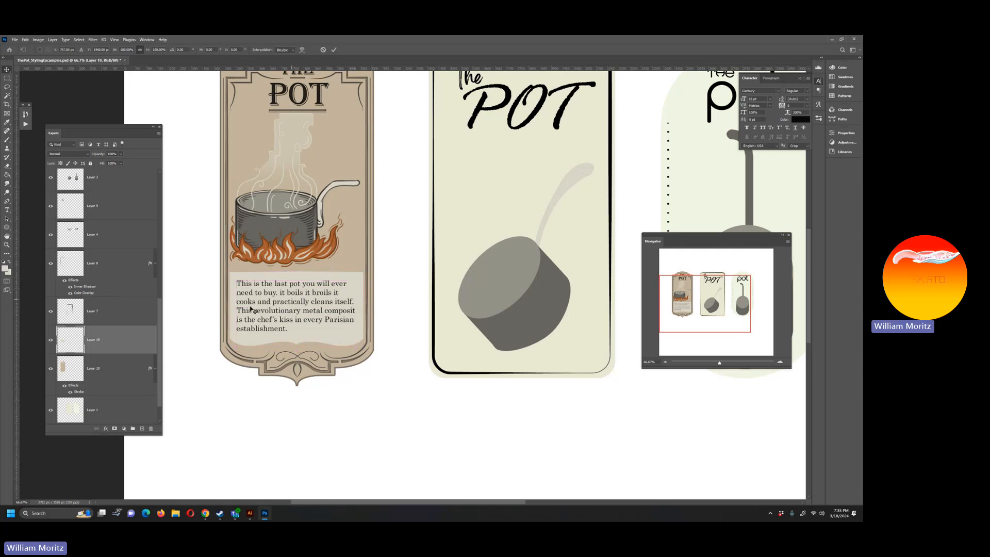
{"action": "left_click_drag", "start_coordinate": [231, 309], "coordinate": [230, 308]}
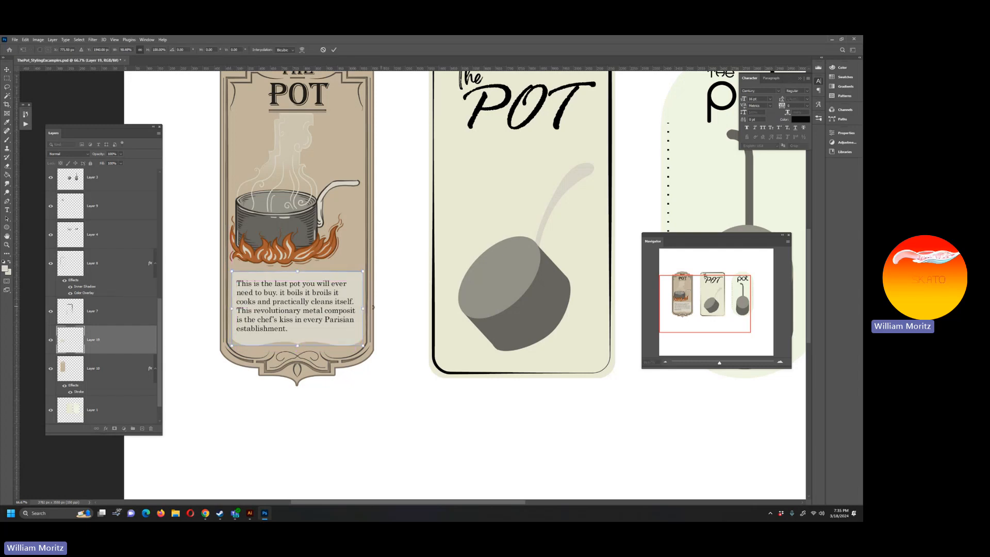
{"action": "left_click_drag", "start_coordinate": [361, 309], "coordinate": [361, 309]}
{"action": "key", "text": "Escape"}
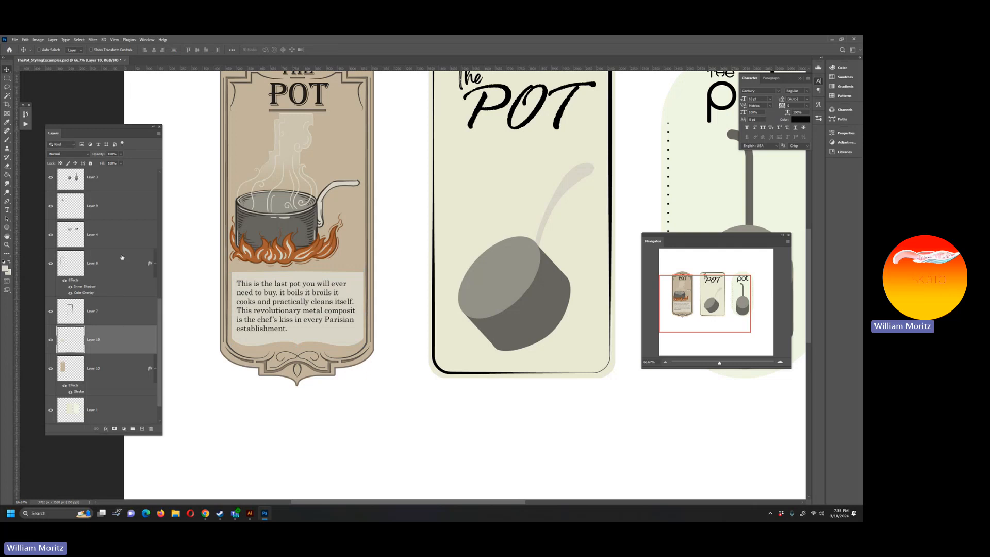
Step: Scale the vintage label's description text block down slightly within the cream panel
{"action": "right_click", "coordinate": [302, 296]}
{"action": "left_click", "coordinate": [308, 299]}
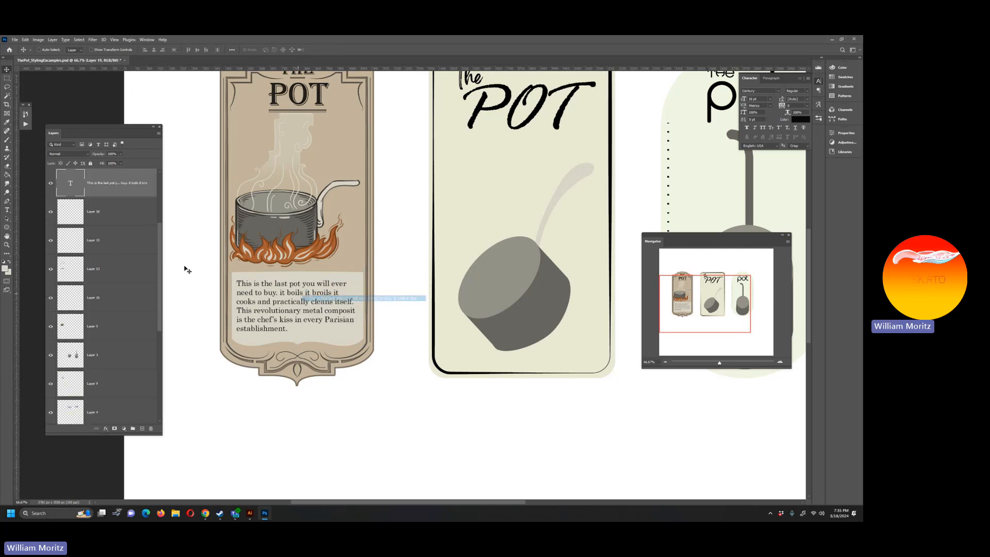
{"action": "key", "text": "ctrl+t"}
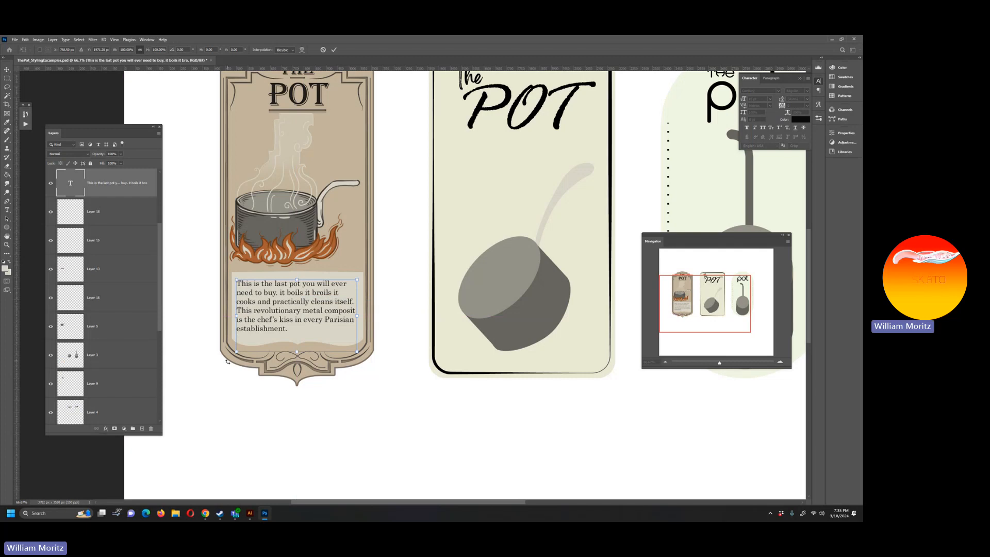
{"action": "left_click_drag", "start_coordinate": [236, 350], "coordinate": [223, 346]}
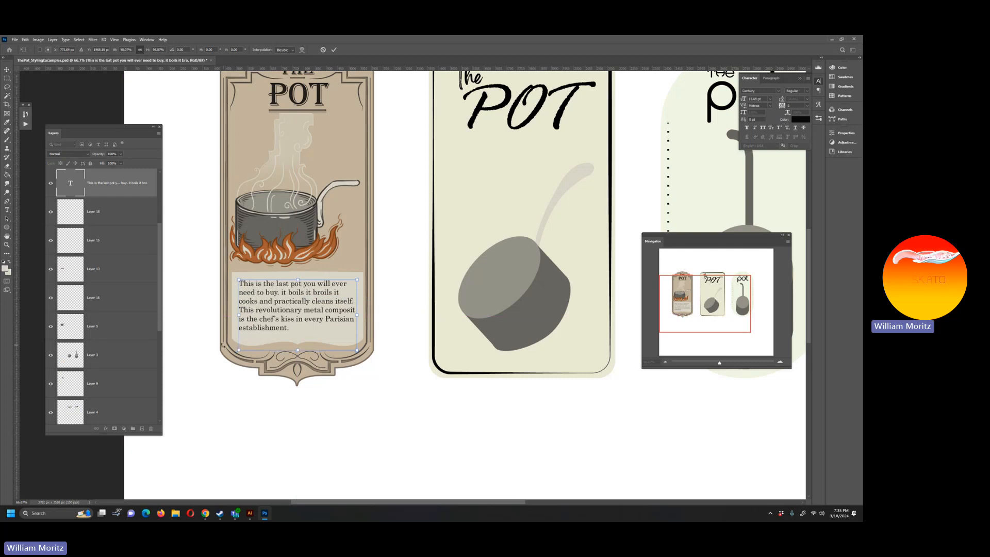
{"action": "key", "text": "Return"}
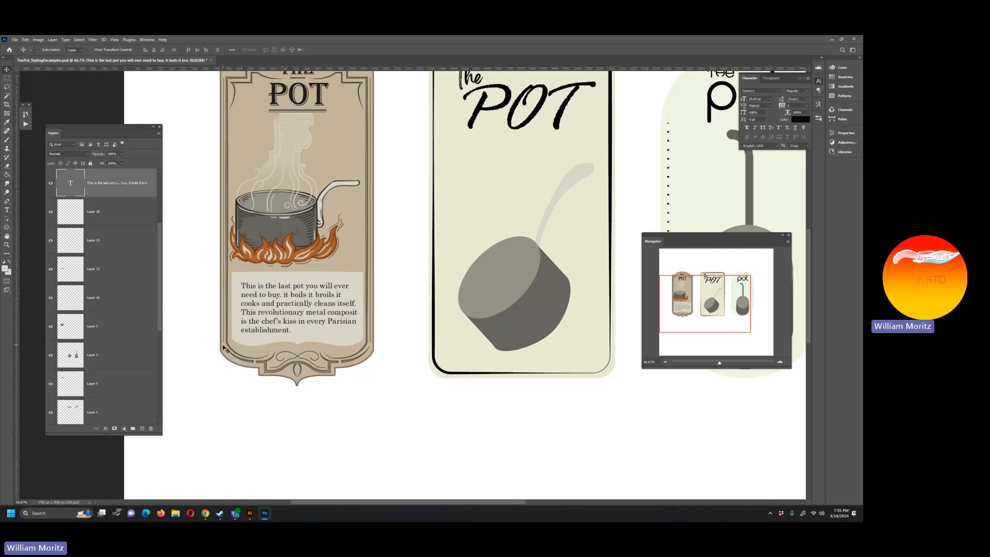
Step: Enlarge the opening letter "T" of the description text to 24 pt as a drop cap
{"action": "key", "text": "t"}
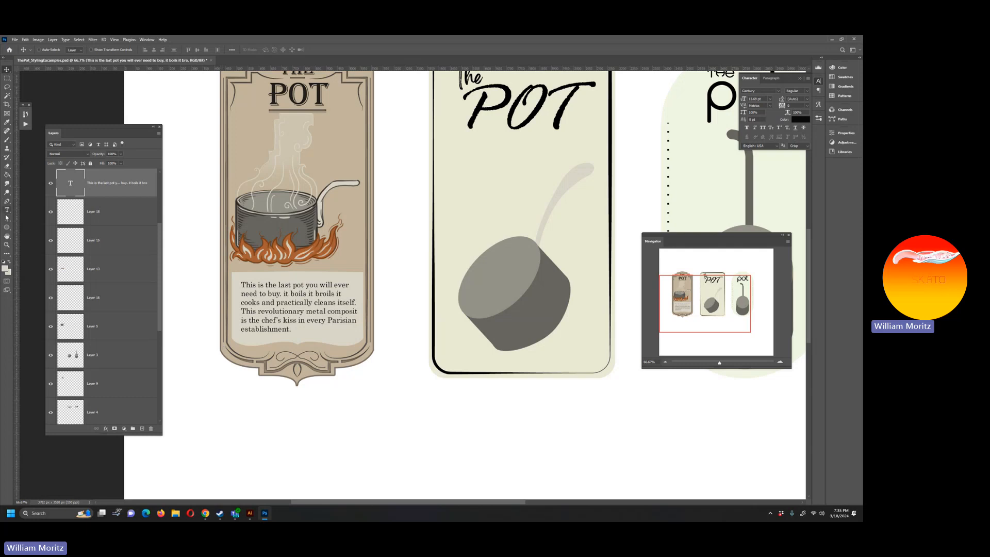
{"action": "left_click_drag", "start_coordinate": [241, 284], "coordinate": [246, 284]}
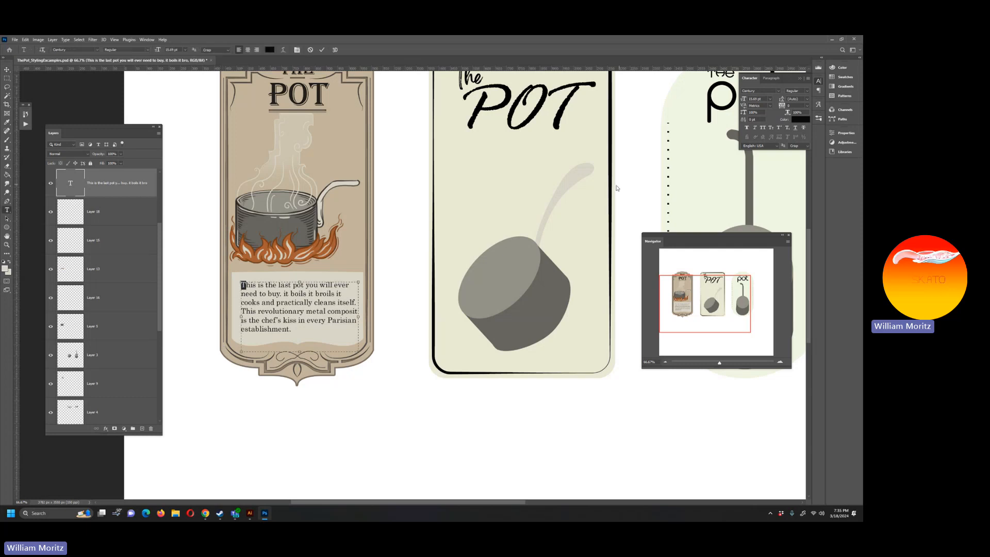
{"action": "left_click", "coordinate": [770, 99]}
{"action": "left_click", "coordinate": [763, 156]}
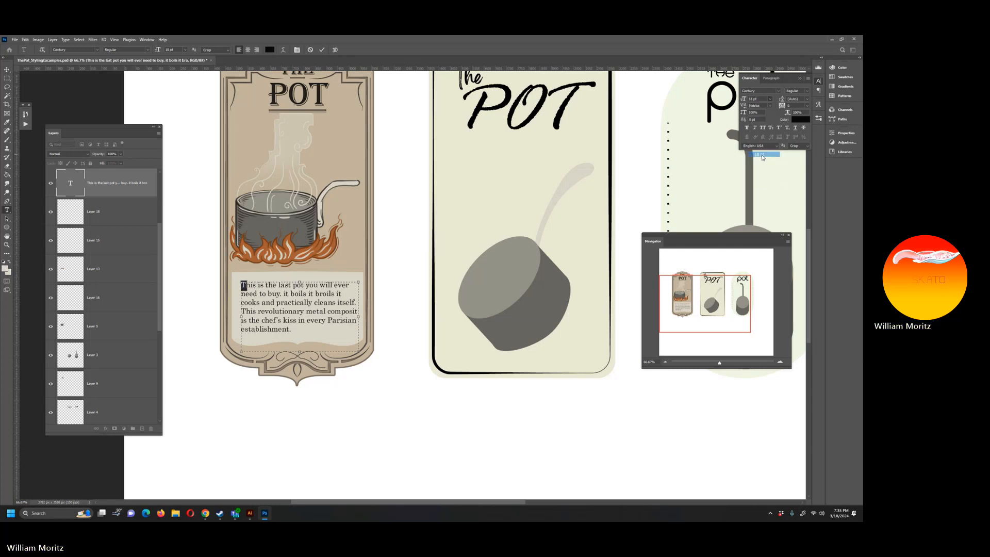
{"action": "left_click", "coordinate": [770, 99]}
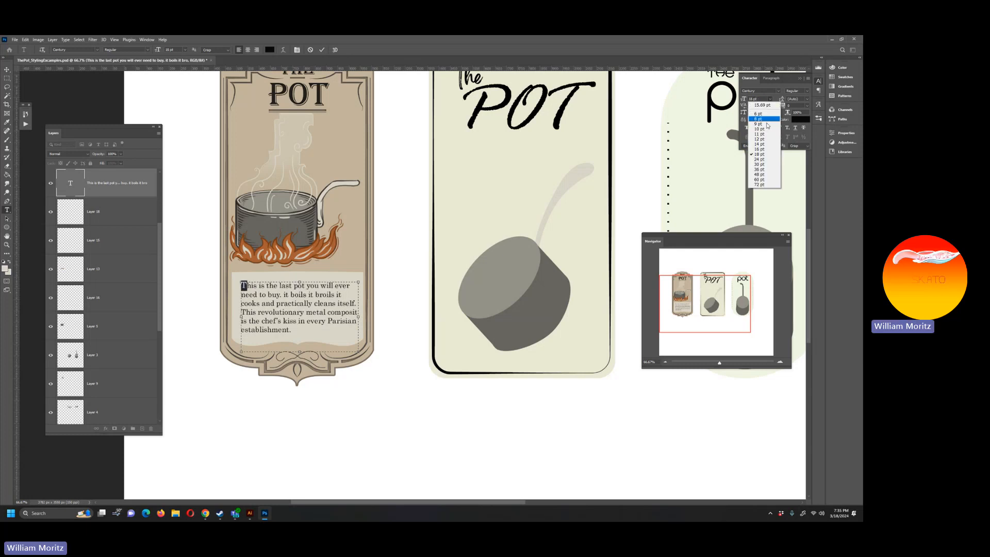
{"action": "left_click", "coordinate": [763, 162]}
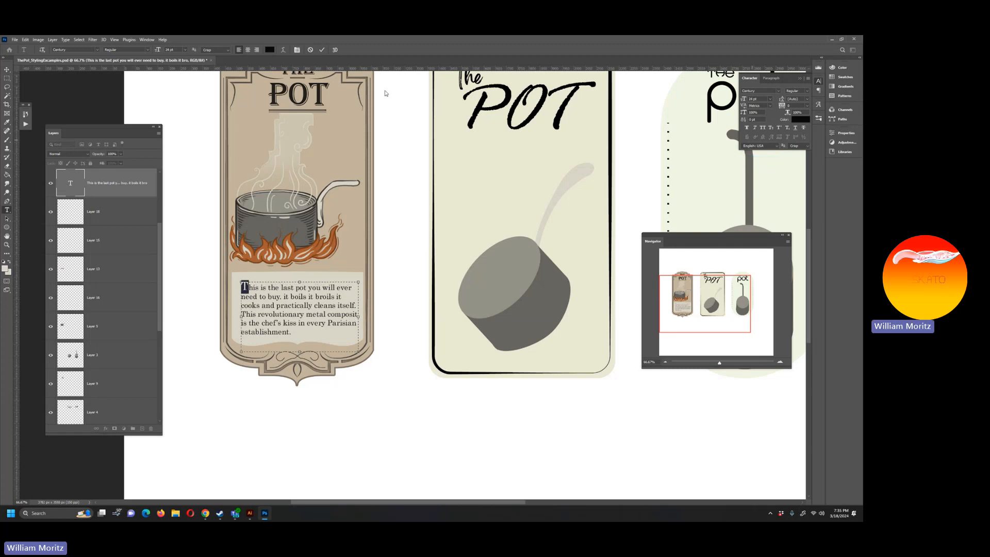
{"action": "left_click", "coordinate": [7, 69]}
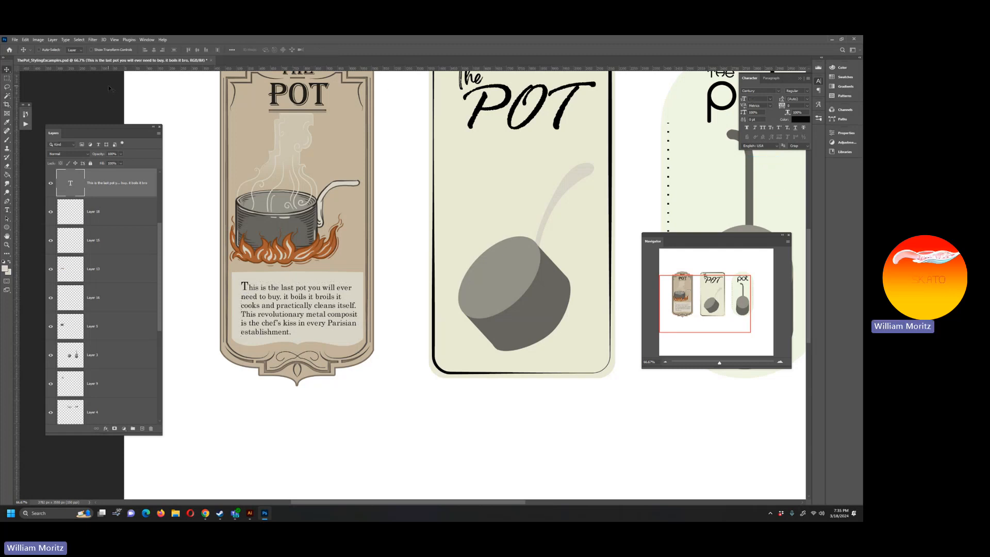
Step: Nudge the description text up and slightly left to centre it on the cream panel
{"action": "key", "text": "shift+Up"}
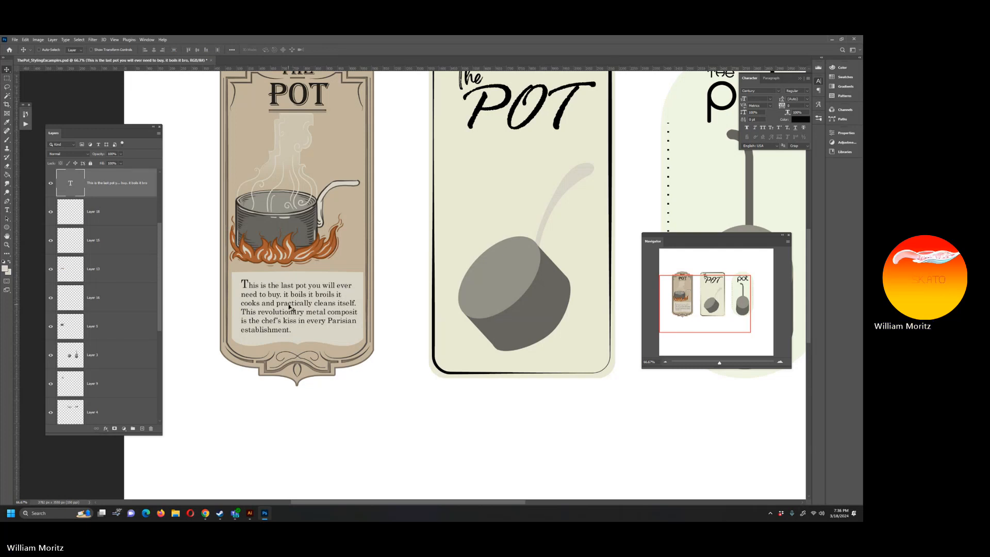
{"action": "key", "text": "Left"}
{"action": "key", "text": "Left"}
{"action": "key", "text": "Left"}
{"action": "key", "text": "Left"}
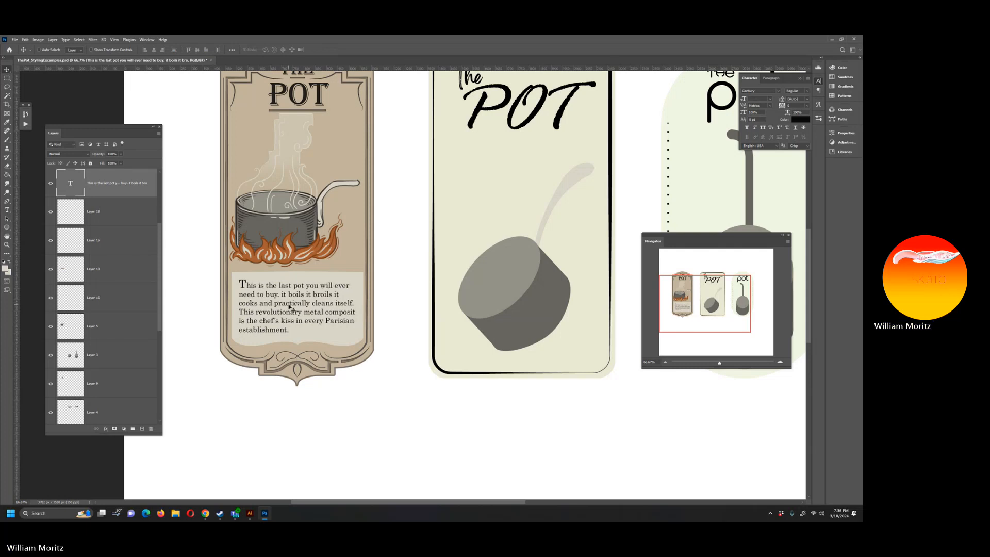
{"action": "key", "text": "Up"}
{"action": "key", "text": "Up"}
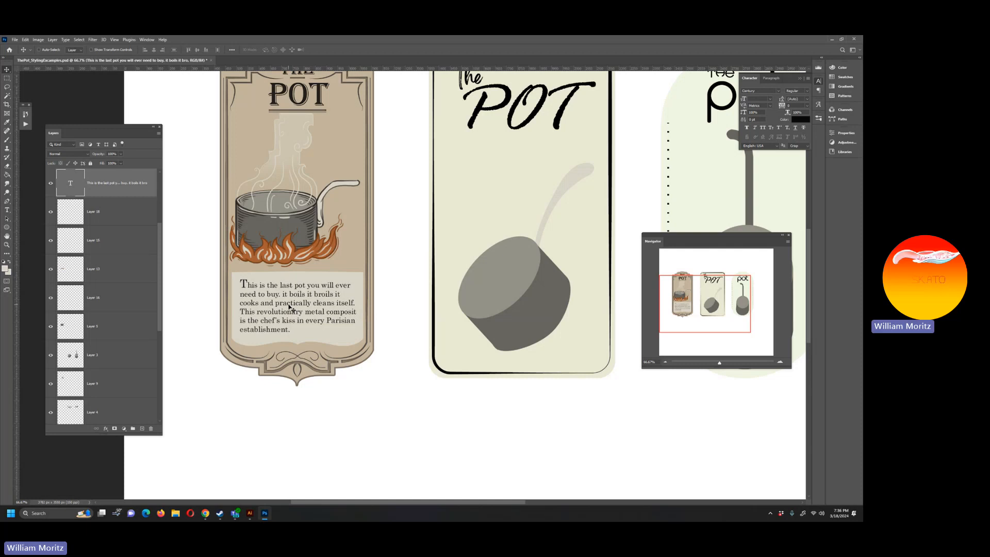
{"action": "key", "text": "Down"}
Step: Add a 2 px brown outside Stroke layer style to the cream panel behind the text
{"action": "scroll", "coordinate": [119, 335], "scroll_direction": "down", "scroll_amount": 4}
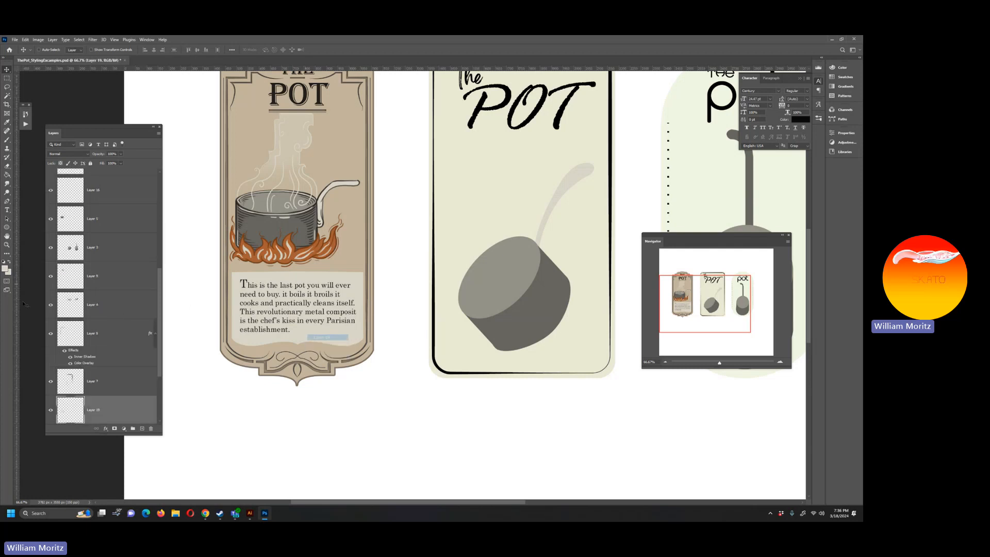
{"action": "left_click", "coordinate": [125, 409]}
{"action": "double_click", "coordinate": [126, 409]}
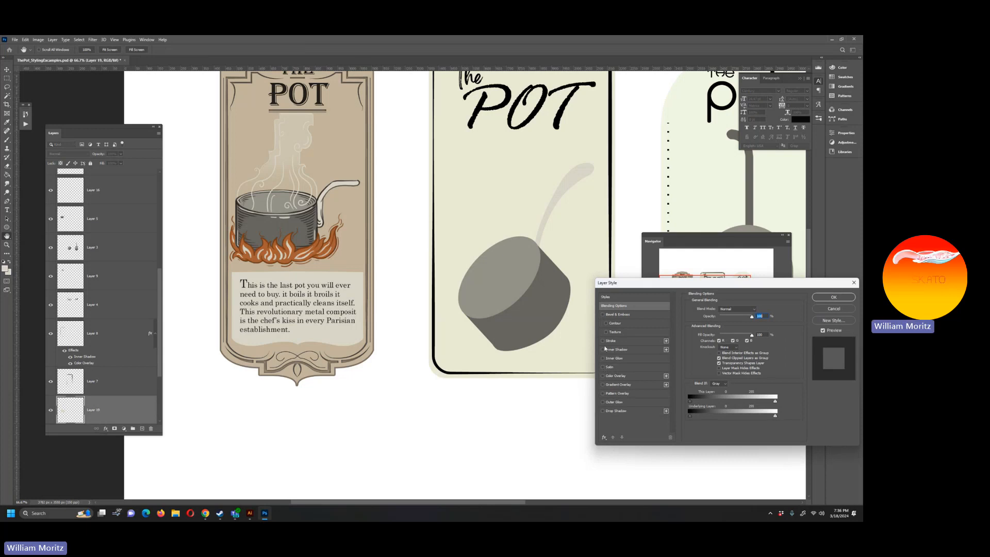
{"action": "left_click", "coordinate": [608, 341]}
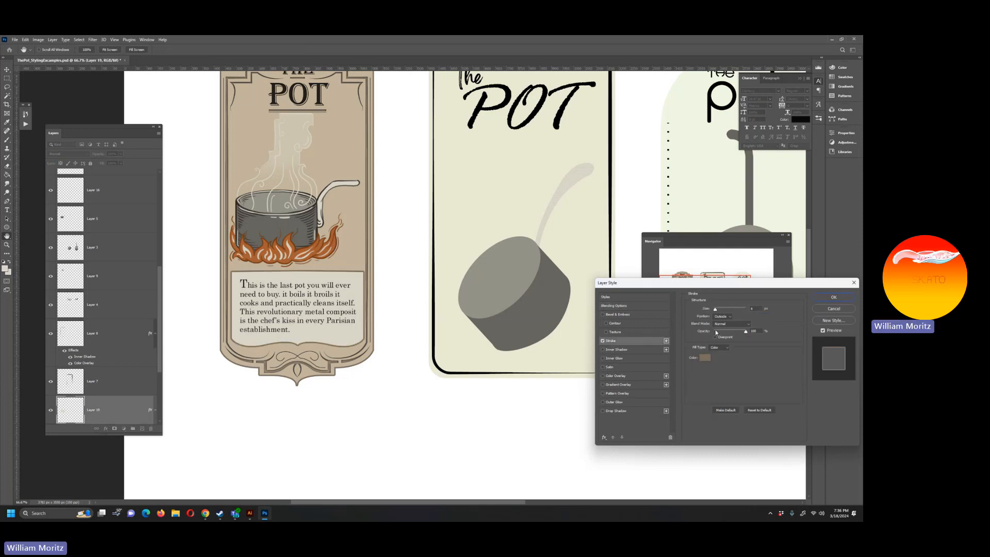
{"action": "left_click_drag", "start_coordinate": [757, 309], "coordinate": [736, 310]}
{"action": "type", "text": "2"}
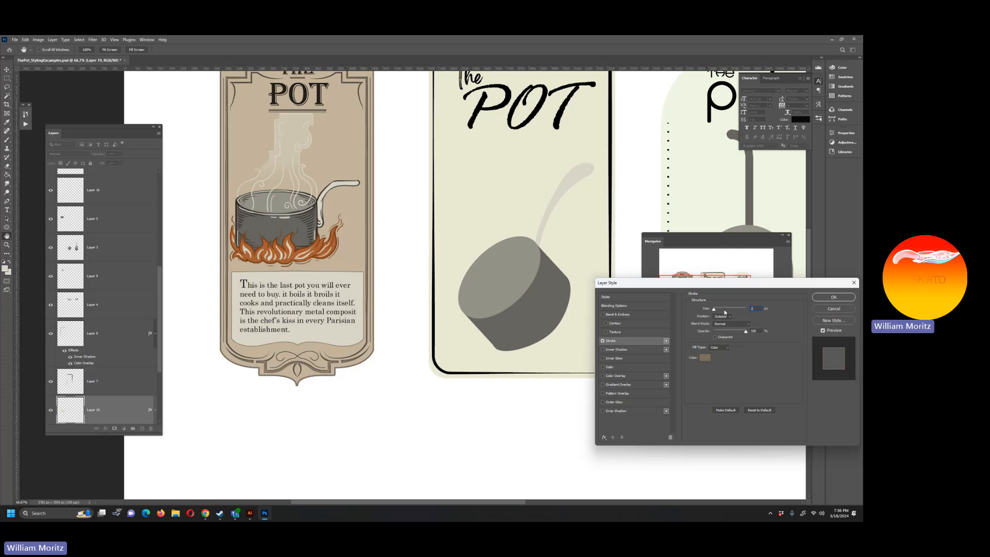
Step: Try an Inner Glow on the cream panel, replace it with a low-opacity Inner Shadow and close the layer style settings
{"action": "left_click", "coordinate": [623, 359]}
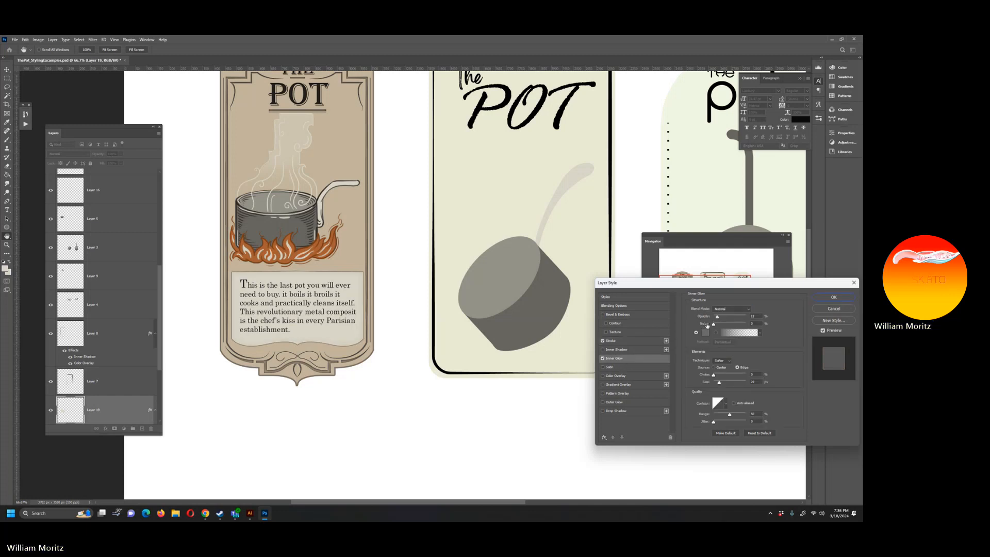
{"action": "left_click", "coordinate": [602, 358]}
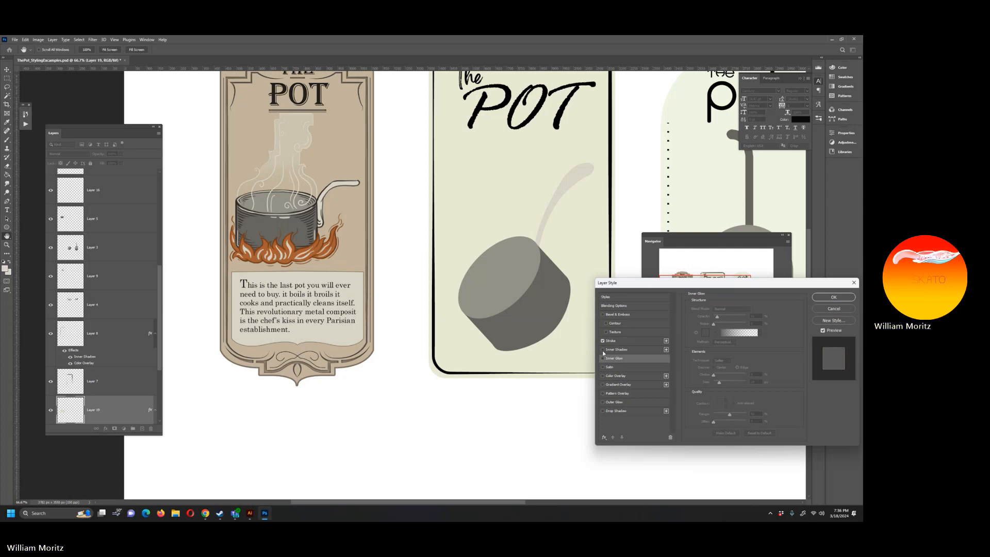
{"action": "left_click", "coordinate": [602, 350]}
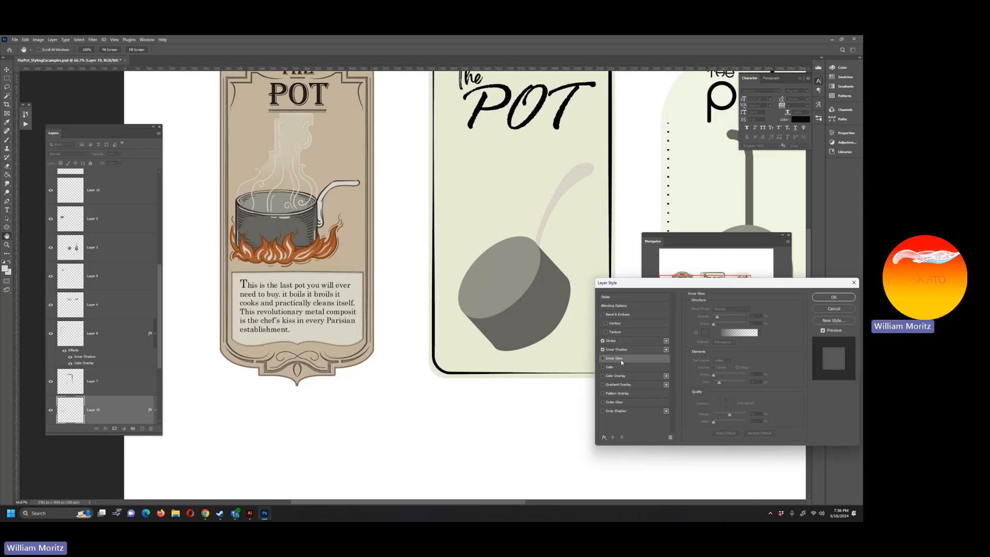
{"action": "left_click", "coordinate": [638, 350]}
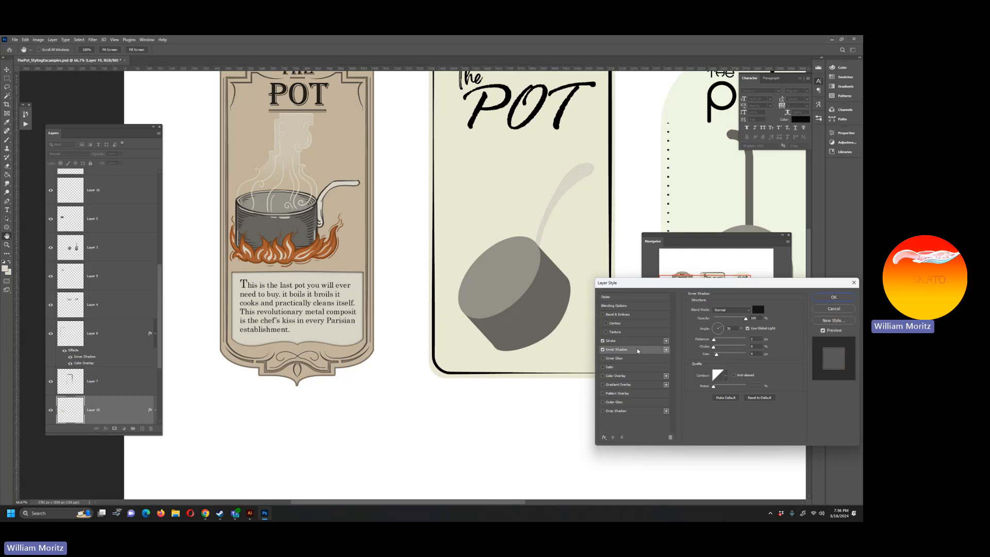
{"action": "left_click_drag", "start_coordinate": [739, 320], "coordinate": [720, 325]}
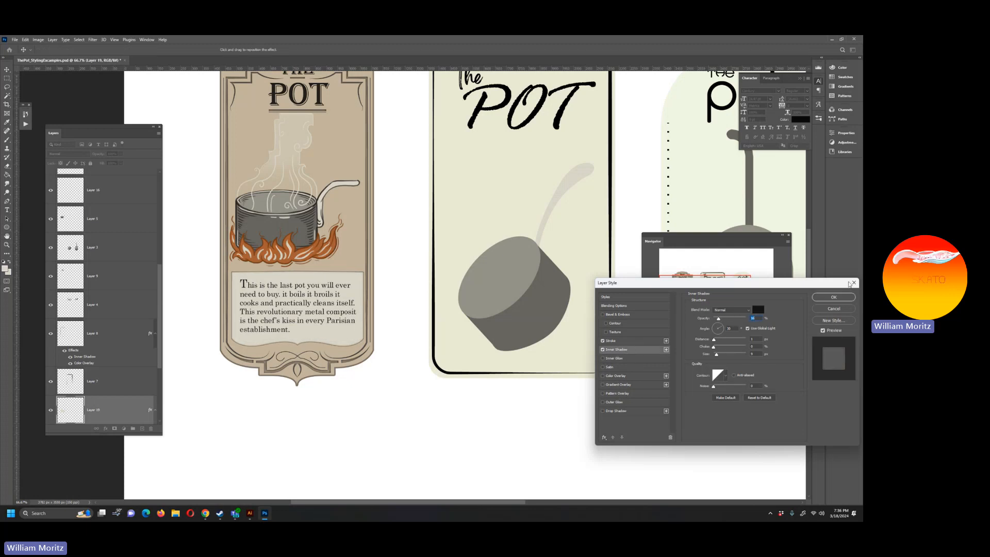
{"action": "left_click", "coordinate": [854, 283]}
{"action": "left_click", "coordinate": [8, 246]}
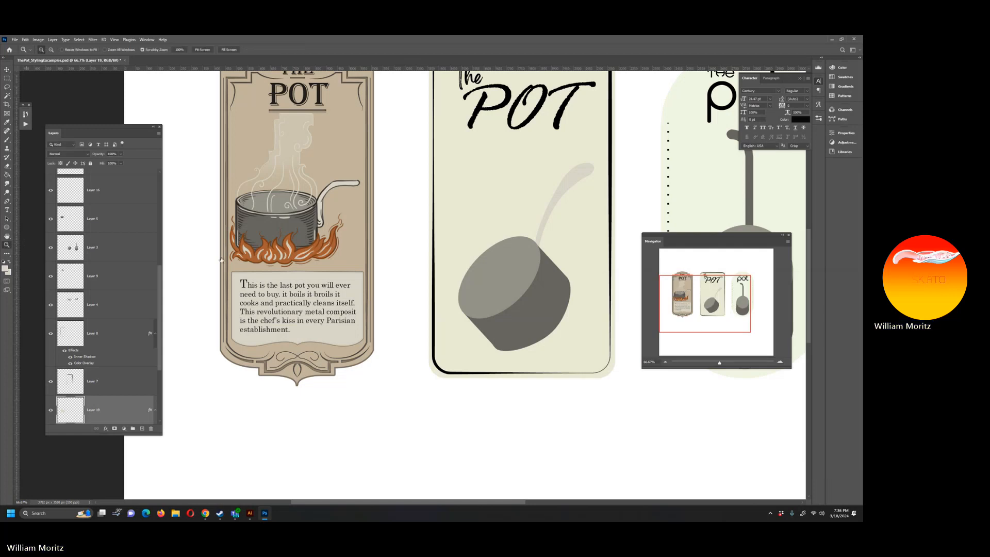
{"action": "left_click", "coordinate": [300, 217], "text": "alt"}
{"action": "left_click", "coordinate": [300, 218], "text": "alt"}
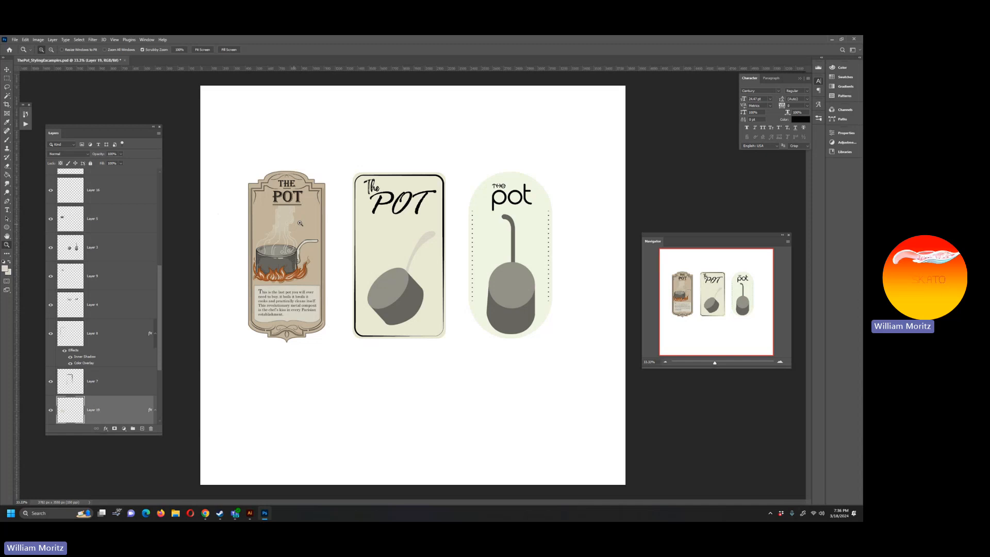
Step: Switch to Chrome and open the Google homepage in a new tab
{"action": "left_click", "coordinate": [205, 513]}
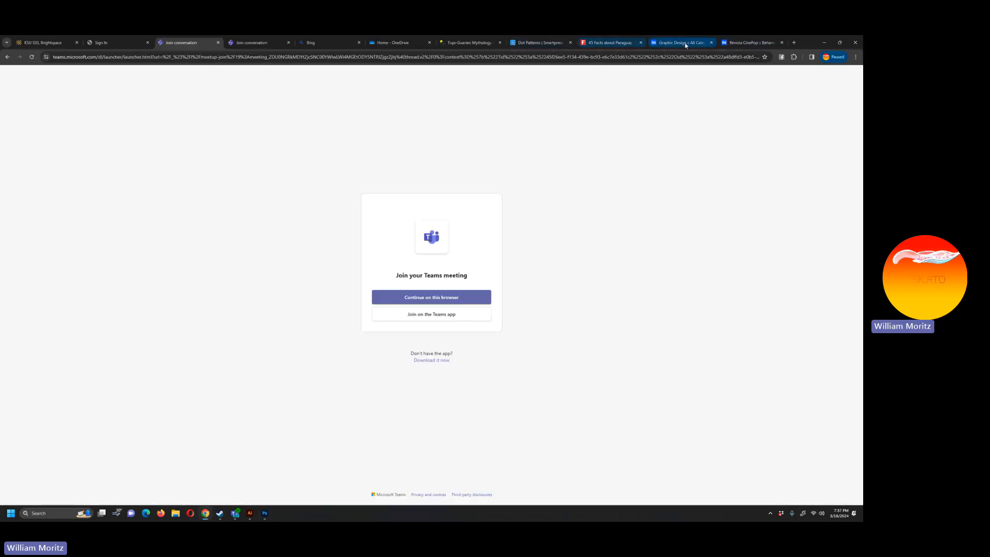
{"action": "left_click", "coordinate": [794, 42]}
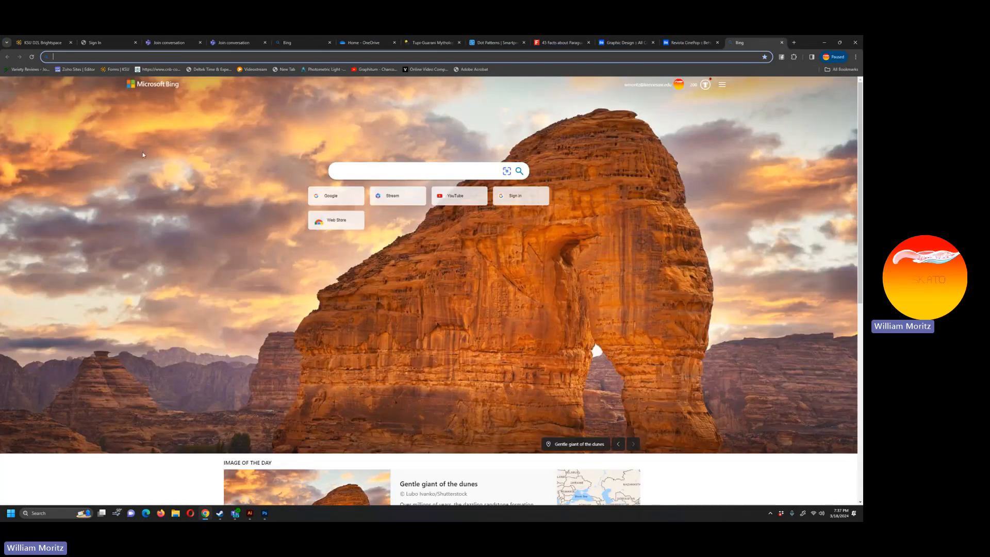
{"action": "type", "text": "www.goo"}
{"action": "key", "text": "Return"}
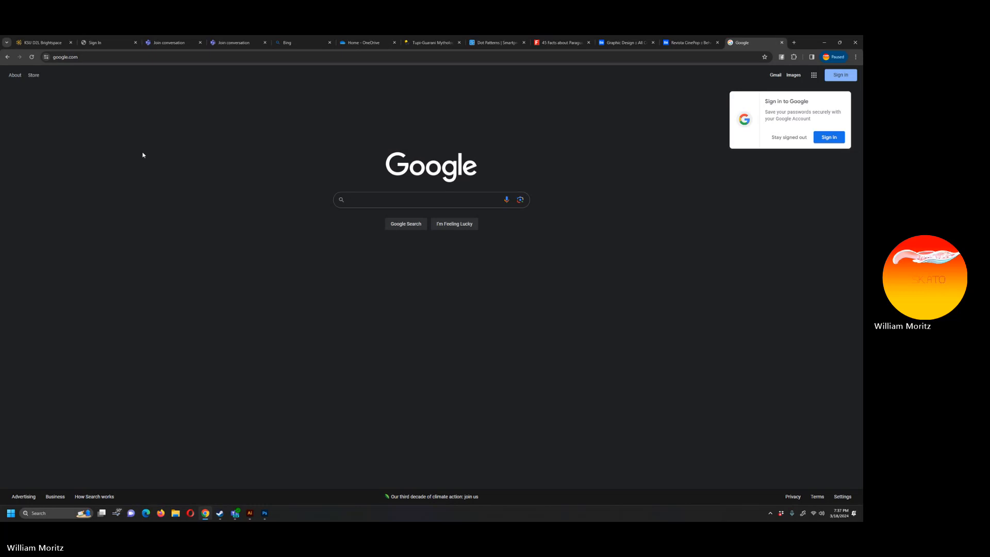
Step: Search Google Images for "1800's advertisement" and browse the vintage advert designs for style references
{"action": "type", "text": "1800"}
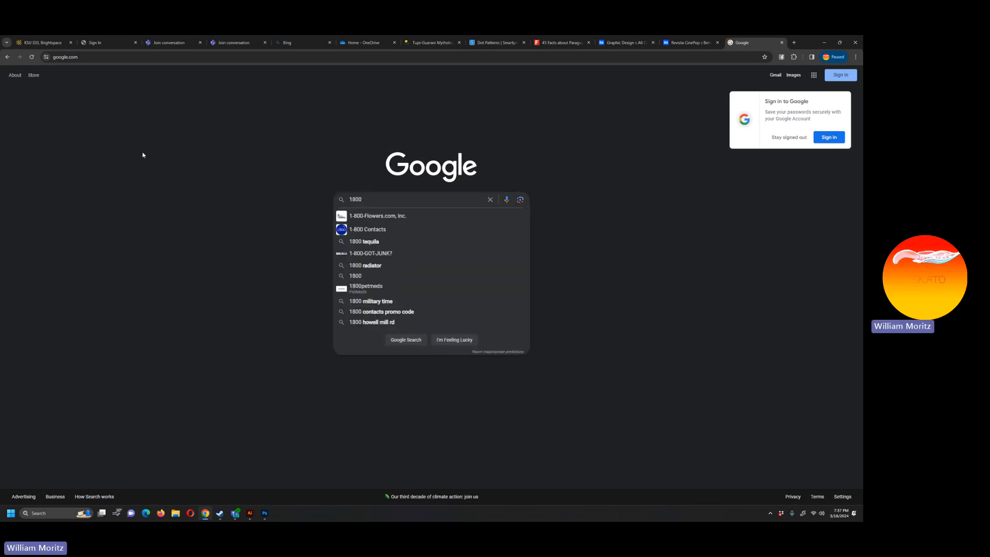
{"action": "type", "text": "'s advertisem"}
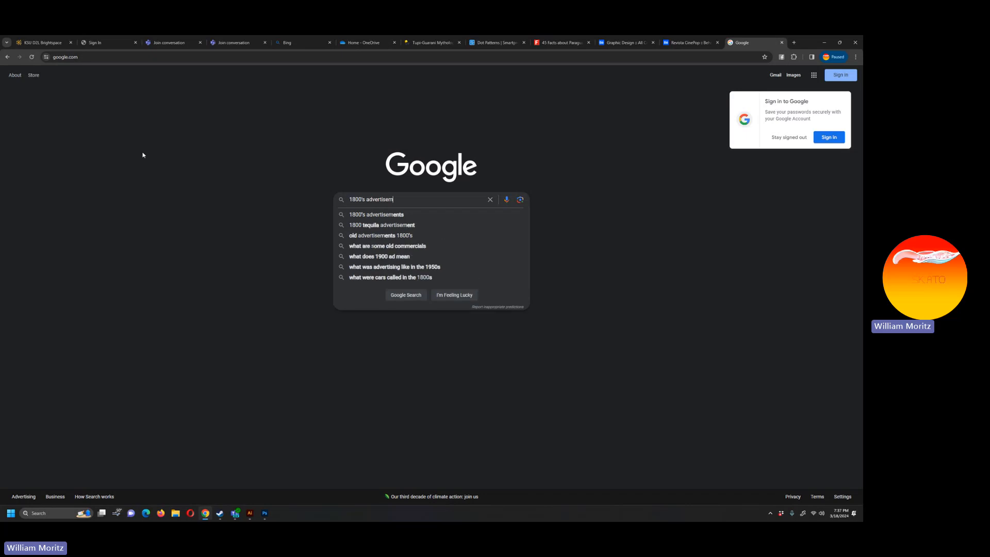
{"action": "type", "text": "ent"}
{"action": "key", "text": "Return"}
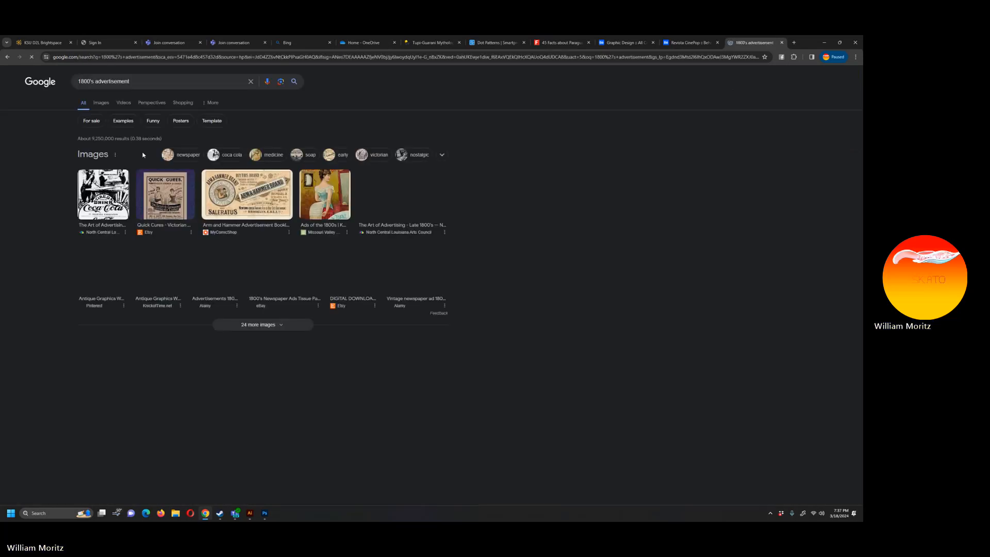
{"action": "left_click", "coordinate": [101, 105]}
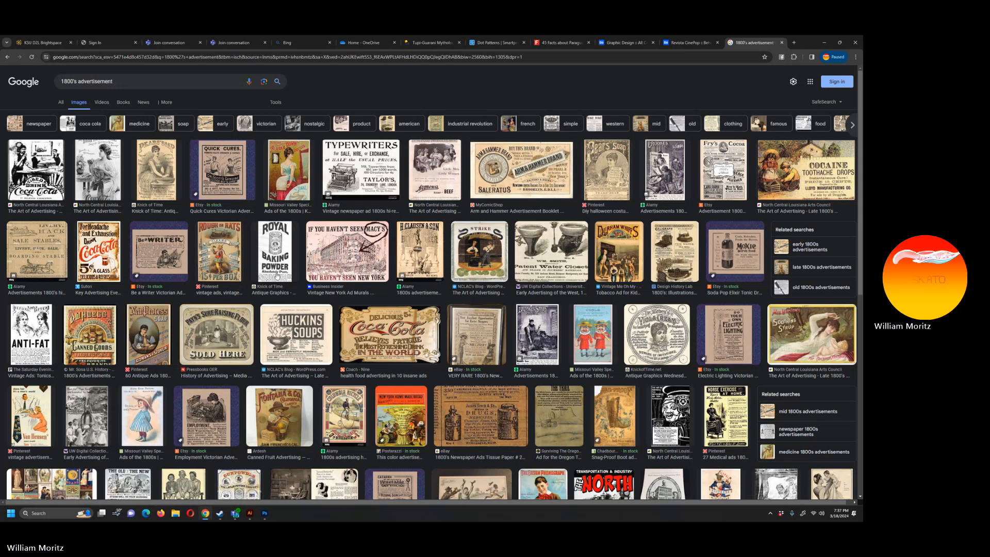
{"action": "scroll", "coordinate": [277, 276], "scroll_direction": "down", "scroll_amount": 3}
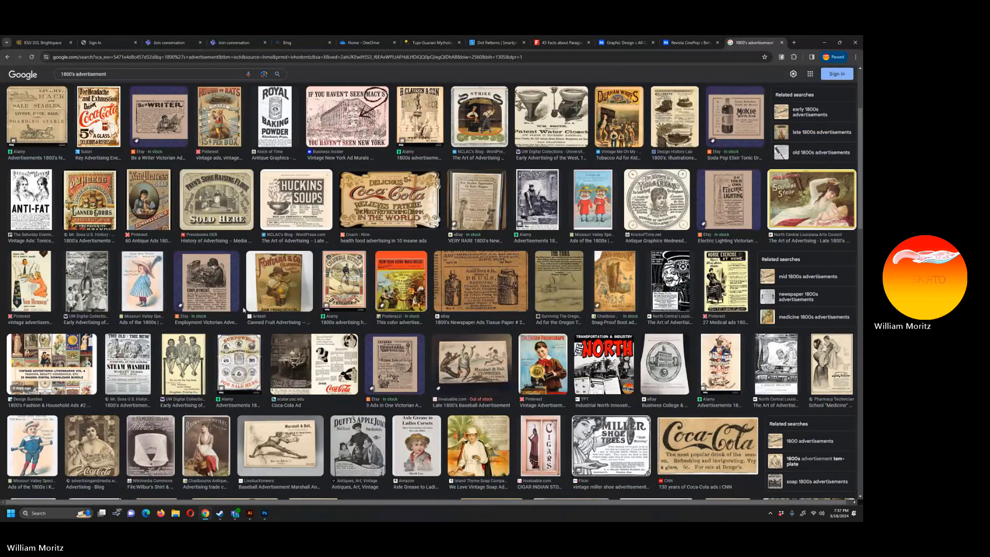
Step: Open the Laflin Powder Company gunpowder advert from the image results and copy the image
{"action": "left_click", "coordinate": [235, 381]}
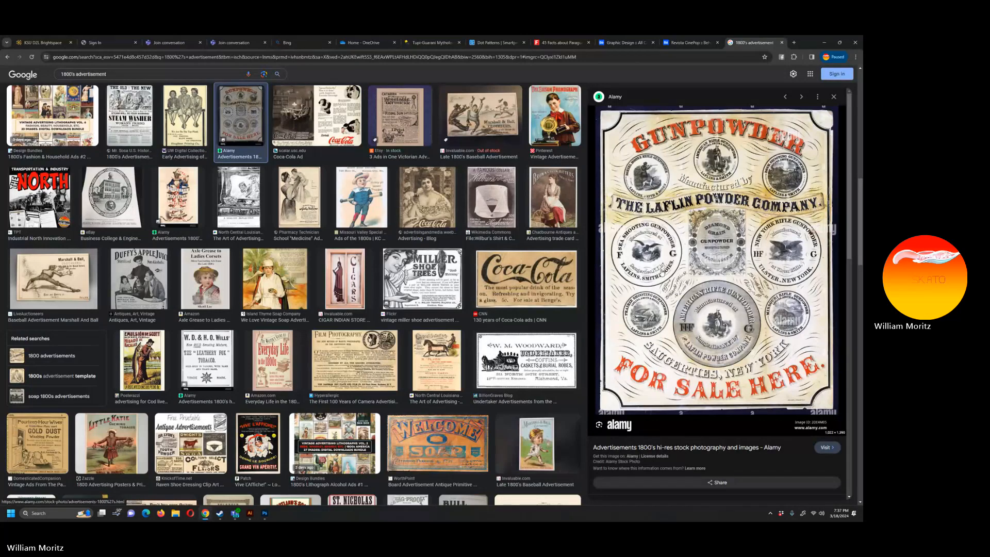
{"action": "right_click", "coordinate": [670, 253]}
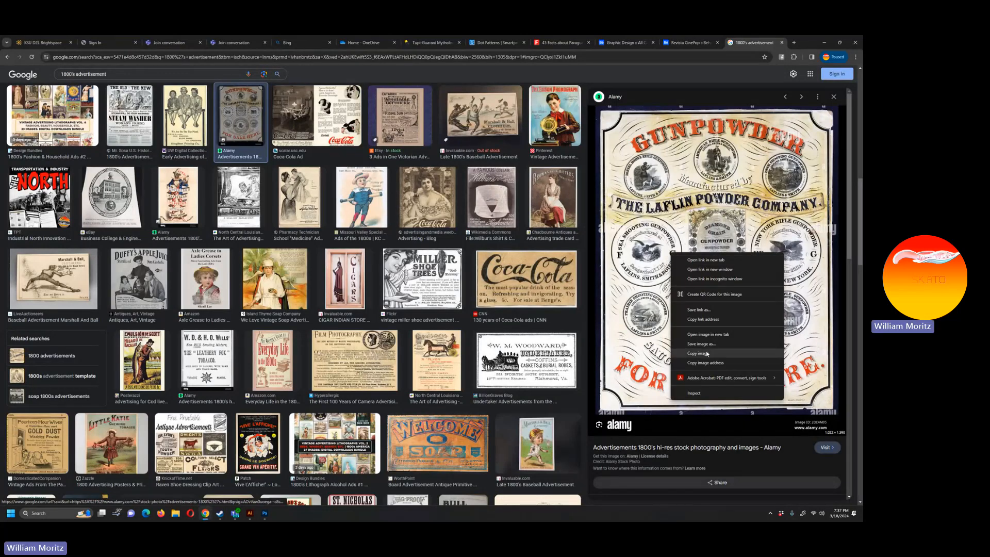
{"action": "left_click", "coordinate": [707, 354]}
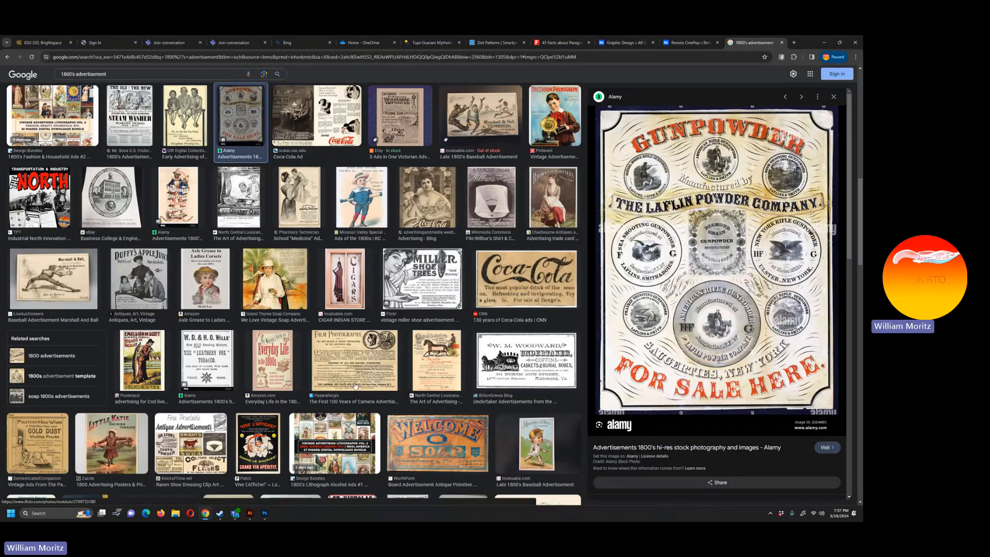
Step: Switch to Photoshop, paste the gunpowder advert and move it into the empty space below the three labels
{"action": "left_click", "coordinate": [265, 514]}
{"action": "key", "text": "ctrl+v"}
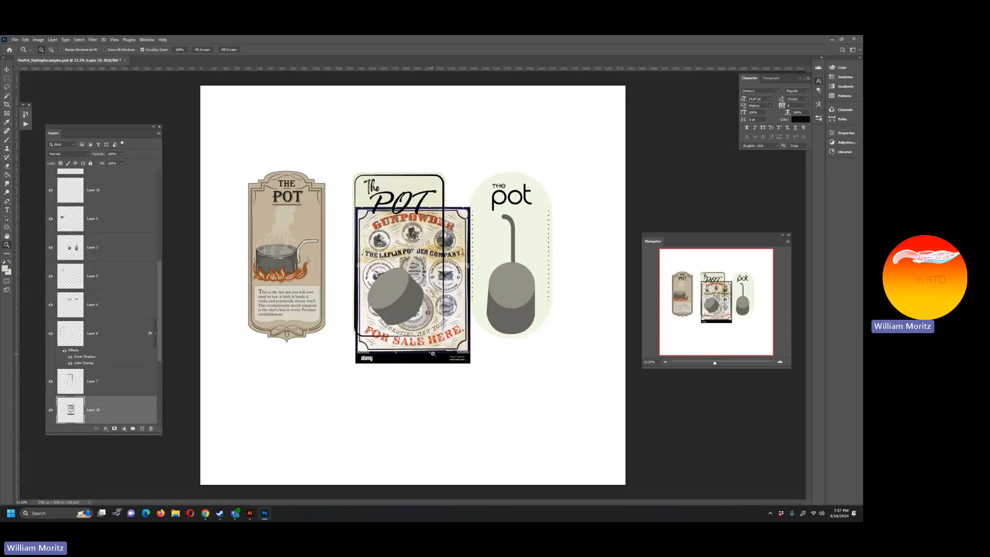
{"action": "key", "text": "v"}
{"action": "left_click_drag", "start_coordinate": [434, 342], "coordinate": [492, 482]}
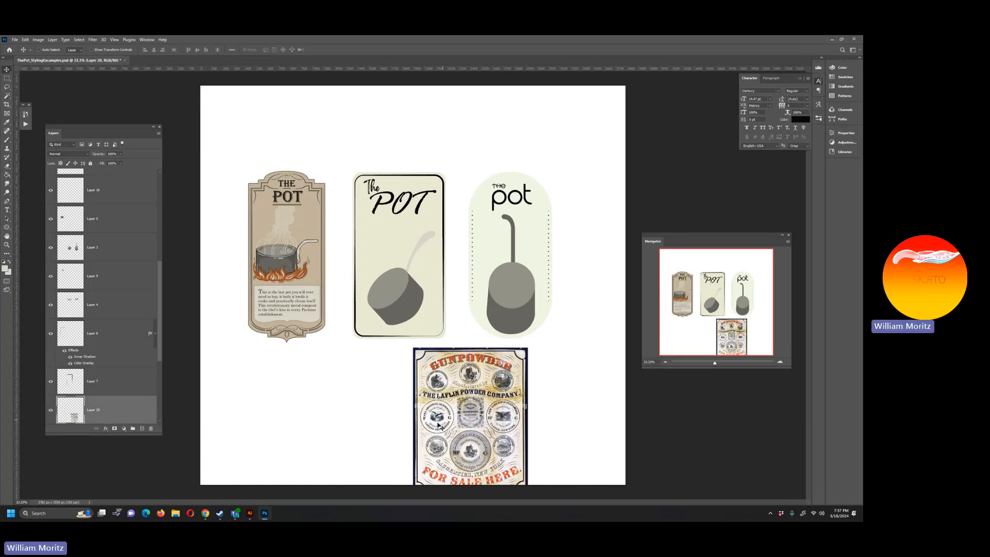
Step: Isolate the advert's circular "Sea Shooting Gunpowder" eagle seal on its own layer and delete the rest of the advert
{"action": "key", "text": "z"}
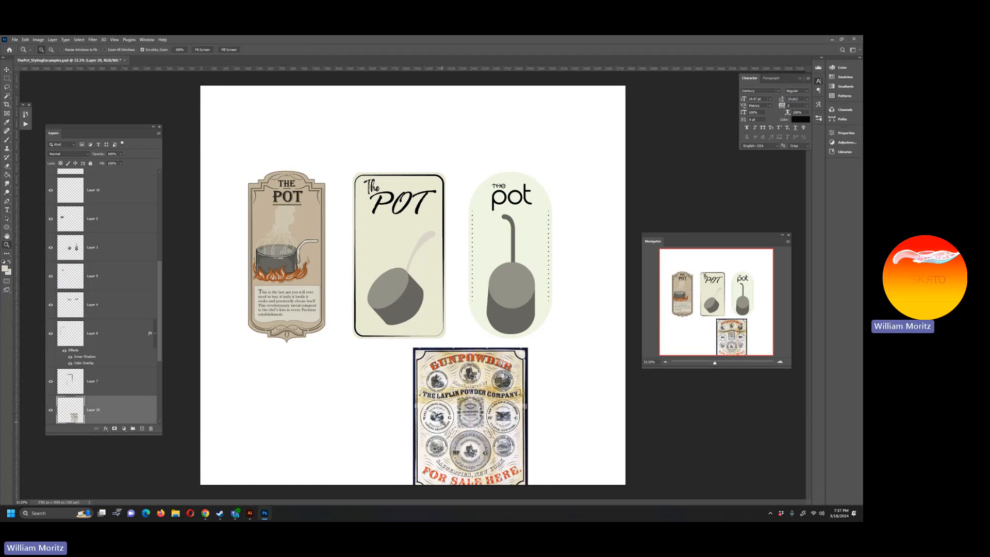
{"action": "left_click", "coordinate": [440, 419]}
{"action": "left_click", "coordinate": [439, 419]}
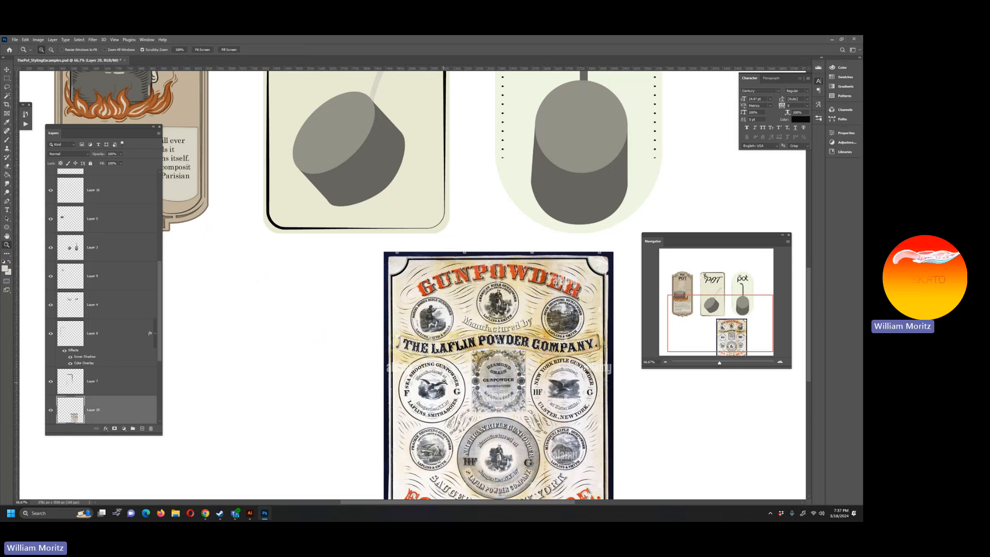
{"action": "key", "text": "v"}
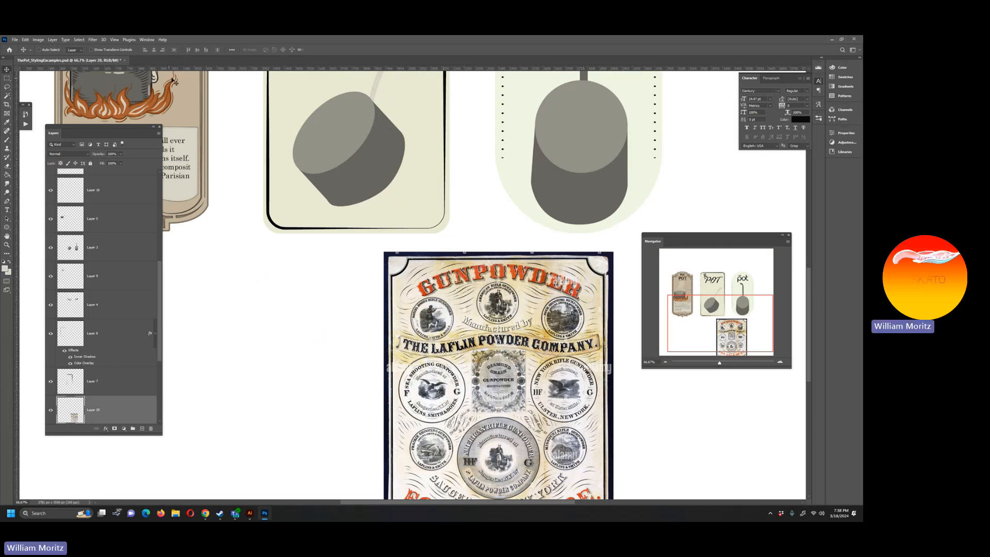
{"action": "left_click", "coordinate": [8, 88]}
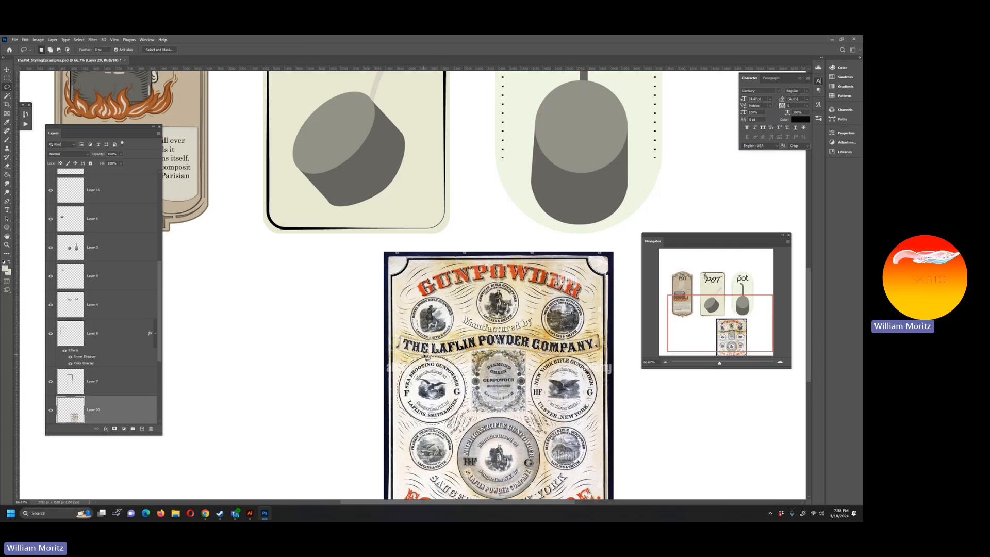
{"action": "left_click", "coordinate": [142, 428]}
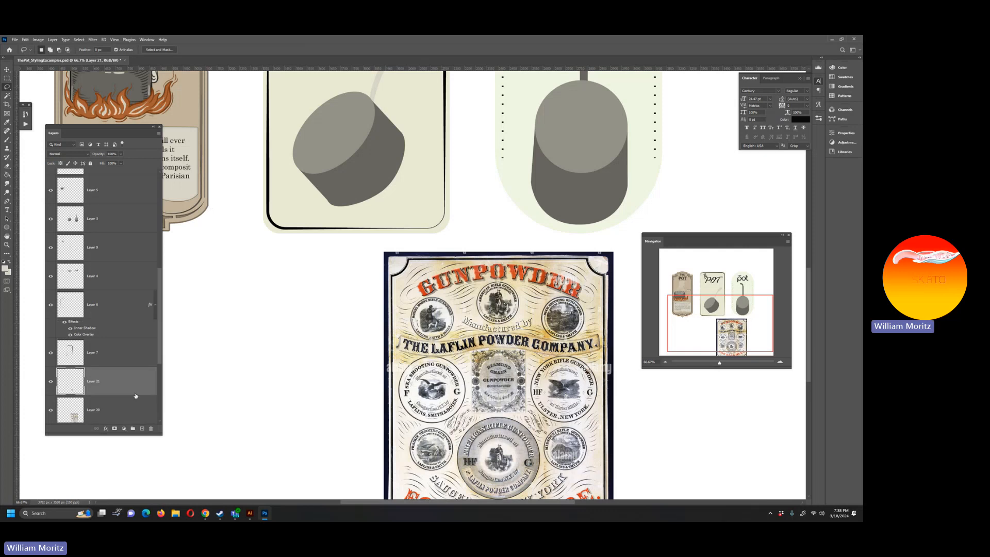
{"action": "left_click", "coordinate": [151, 429]}
{"action": "key", "text": "Return"}
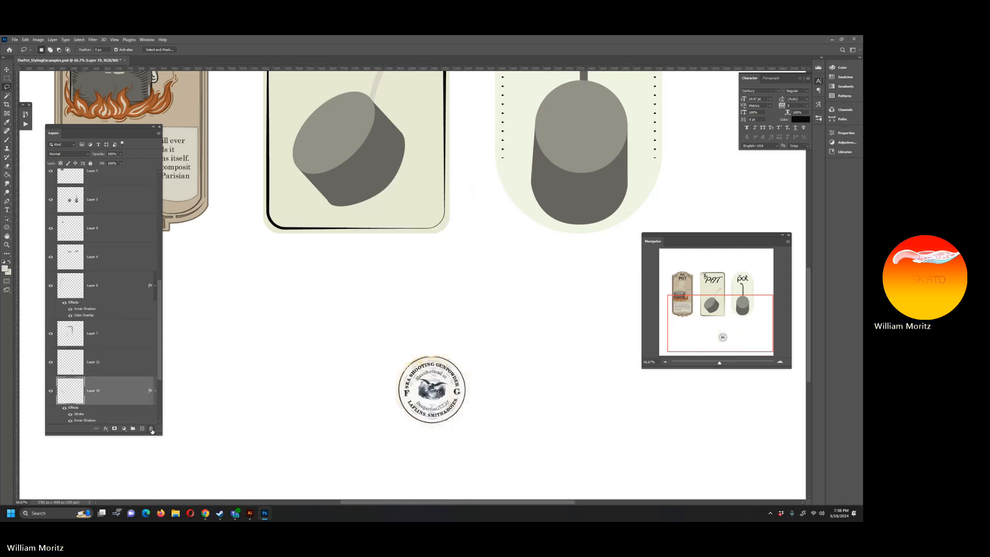
Step: Try to move the circular seal up toward the vintage label and undo the move
{"action": "mouse_move", "coordinate": [407, 375]}
{"action": "left_mouse_down"}
{"action": "mouse_move", "coordinate": [287, 283]}
{"action": "mouse_move", "coordinate": [298, 286]}
{"action": "left_mouse_up"}
{"action": "key", "text": "ctrl+d"}
{"action": "key", "text": "v"}
{"action": "left_click_drag", "start_coordinate": [414, 371], "coordinate": [261, 205]}
{"action": "left_click", "coordinate": [111, 362]}
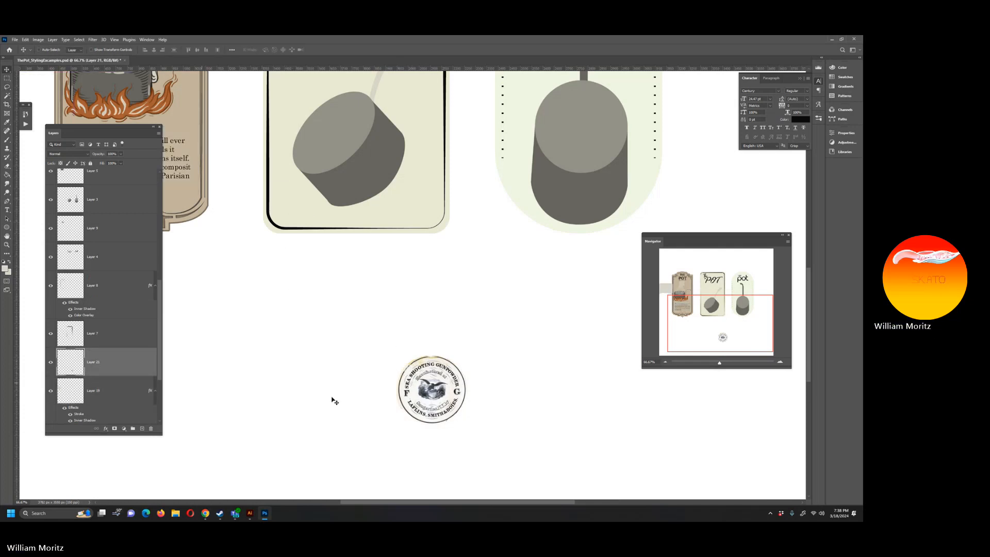
{"action": "left_click_drag", "start_coordinate": [381, 365], "coordinate": [247, 248]}
{"action": "left_click_drag", "start_coordinate": [314, 334], "coordinate": [541, 490]}
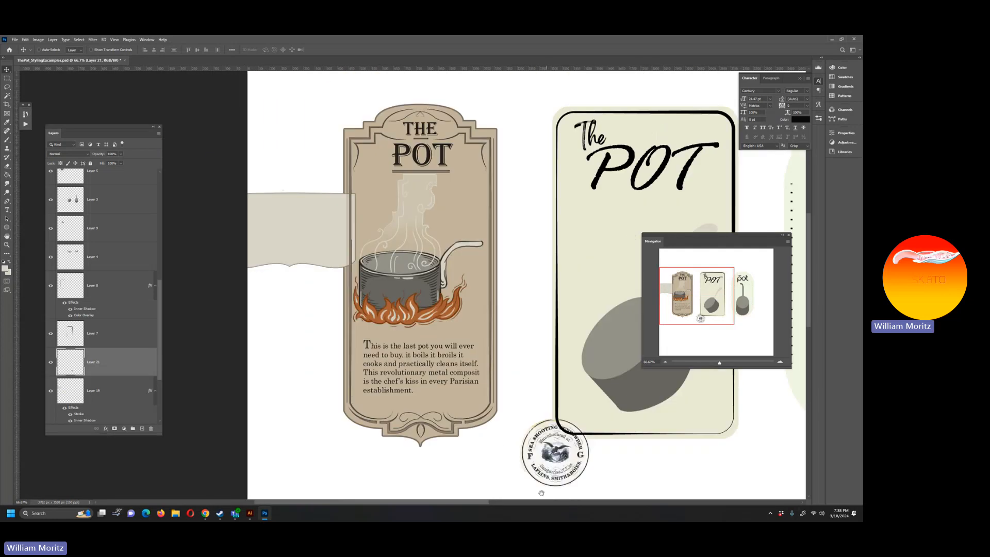
{"action": "key", "text": "ctrl+z"}
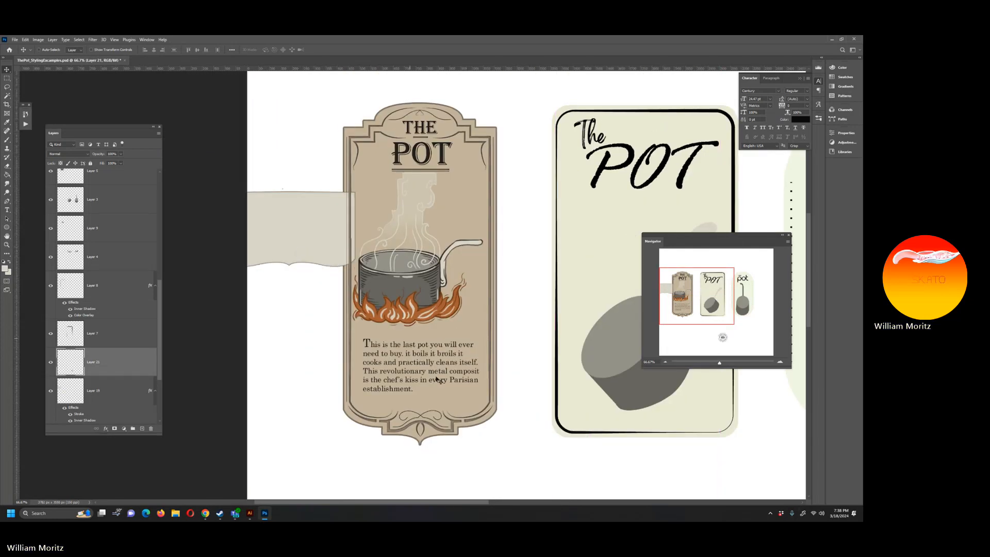
Step: Move the displaced cream panel back behind the vintage label's body text and nudge it into alignment
{"action": "right_click", "coordinate": [304, 232]}
{"action": "left_click", "coordinate": [316, 238]}
{"action": "left_click_drag", "start_coordinate": [307, 241], "coordinate": [437, 382]}
{"action": "key", "text": "Up"}
{"action": "key", "text": "Up"}
{"action": "key", "text": "Up"}
{"action": "key", "text": "Up"}
{"action": "key", "text": "Up"}
{"action": "key", "text": "Up"}
{"action": "key", "text": "Up"}
{"action": "key", "text": "Up"}
{"action": "key", "text": "Up"}
{"action": "key", "text": "Up"}
{"action": "key", "text": "Up"}
{"action": "key", "text": "Up"}
{"action": "key", "text": "Up"}
{"action": "key", "text": "Up"}
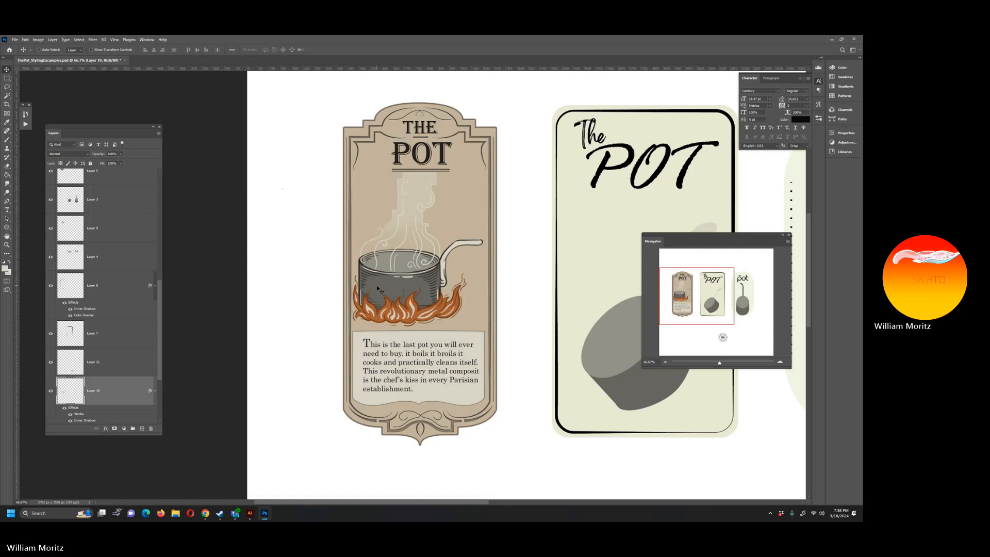
{"action": "key", "text": "Left"}
{"action": "key", "text": "Left"}
{"action": "key", "text": "Left"}
{"action": "key", "text": "Left"}
{"action": "key", "text": "Left"}
{"action": "key", "text": "Left"}
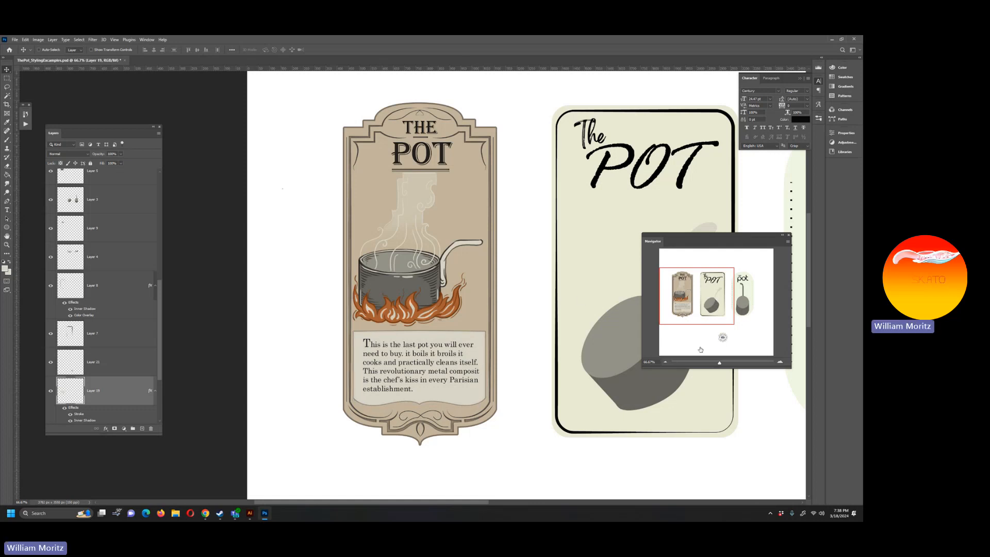
Step: Move the circular seal onto the vintage label above the pot and scale it down over the steam
{"action": "left_click", "coordinate": [121, 362]}
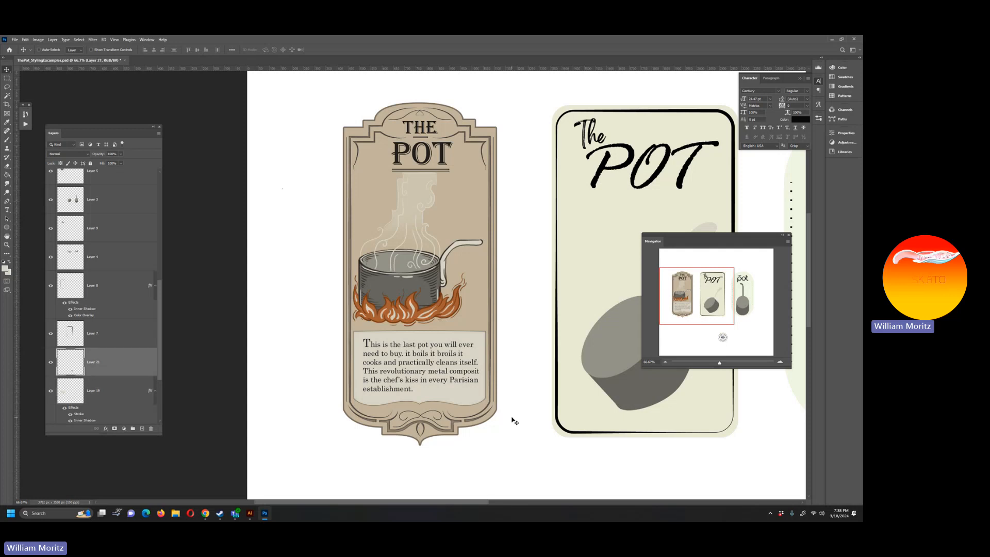
{"action": "left_click_drag", "start_coordinate": [548, 435], "coordinate": [391, 207]}
{"action": "left_click_drag", "start_coordinate": [396, 212], "coordinate": [453, 218]}
{"action": "key", "text": "ctrl+t"}
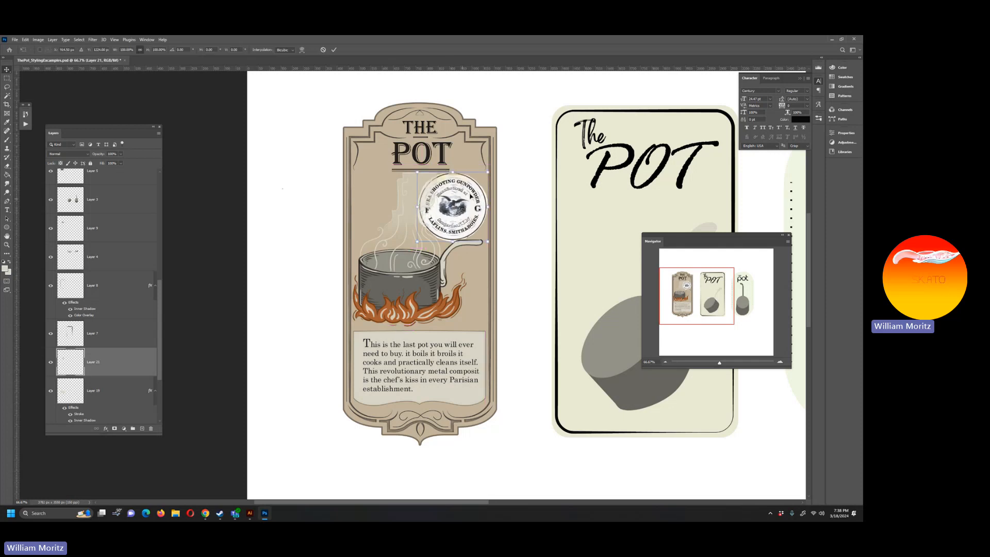
{"action": "left_click_drag", "start_coordinate": [485, 173], "coordinate": [425, 207]}
{"action": "key", "text": "Return"}
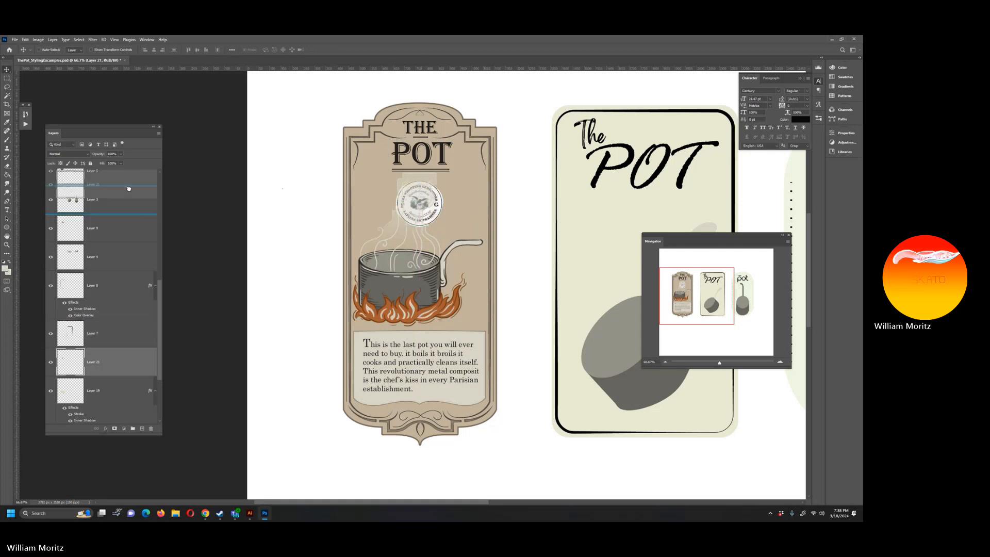
Step: Raise the seal's layer to just above Layer 17 and place the seal to the left of the steam
{"action": "scroll", "coordinate": [118, 186], "scroll_direction": "up", "scroll_amount": 1}
{"action": "left_click_drag", "start_coordinate": [119, 373], "coordinate": [119, 197]}
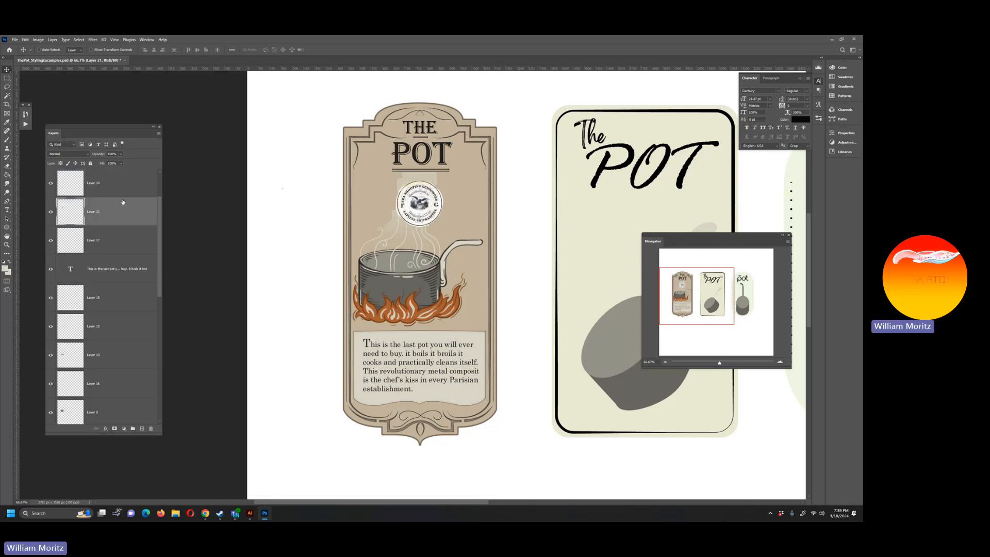
{"action": "left_click_drag", "start_coordinate": [403, 201], "coordinate": [384, 206]}
Step: Set the seal layer's blend mode to Multiply
{"action": "left_click", "coordinate": [81, 154]}
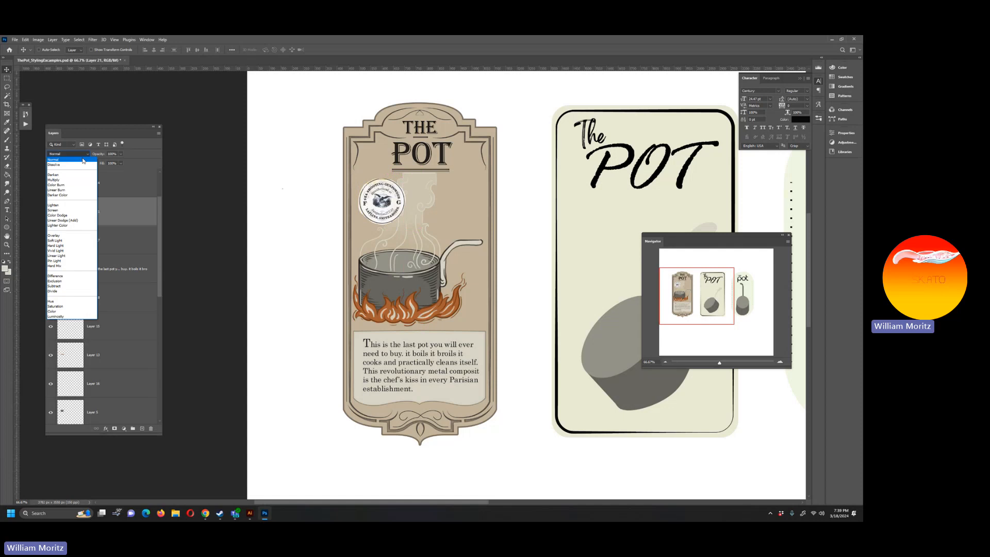
{"action": "left_click", "coordinate": [76, 165]}
{"action": "key", "text": "Down"}
{"action": "key", "text": "Down"}
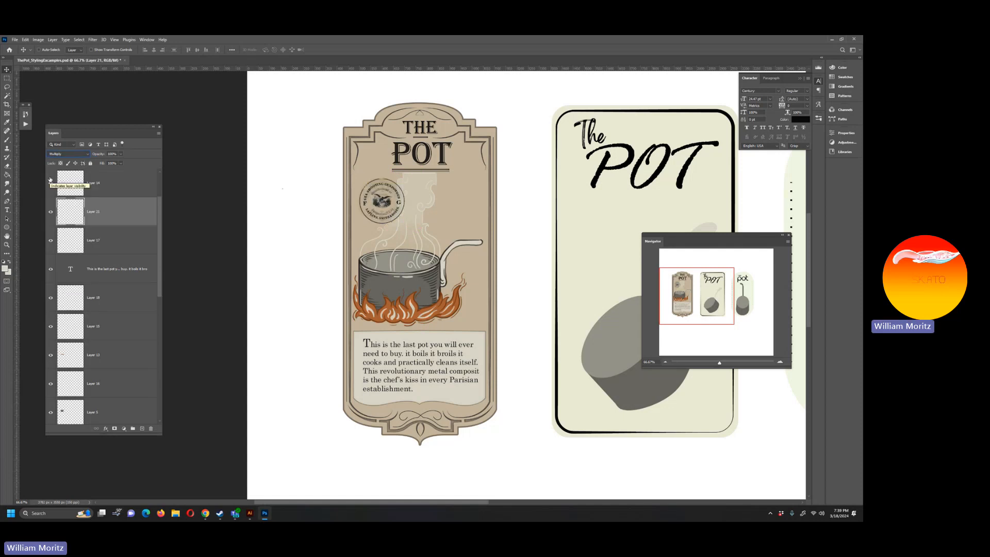
Step: Switch to Chrome and search Google Images for "old paper texture"
{"action": "left_click", "coordinate": [205, 513]}
{"action": "scroll", "coordinate": [294, 310], "scroll_direction": "down", "scroll_amount": 2}
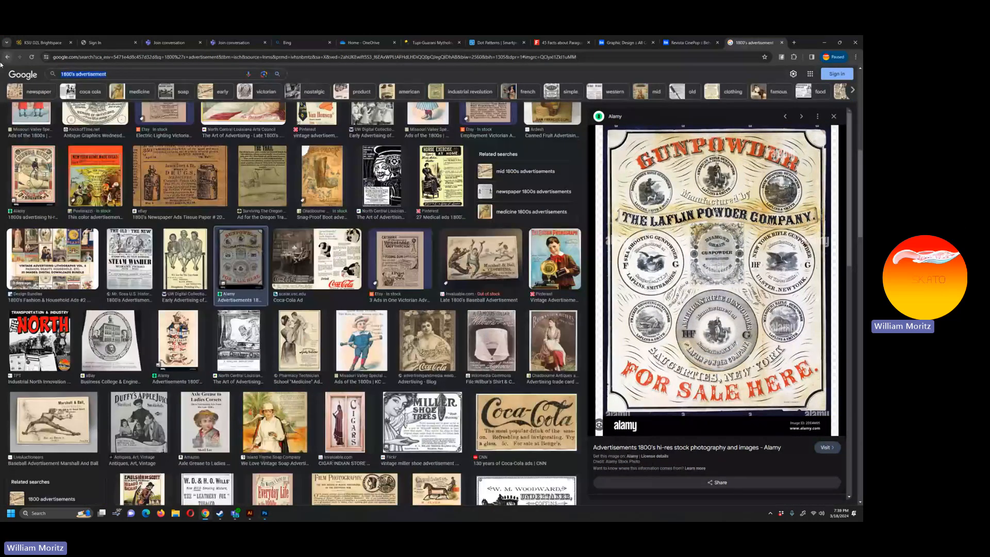
{"action": "type", "text": "old paper"}
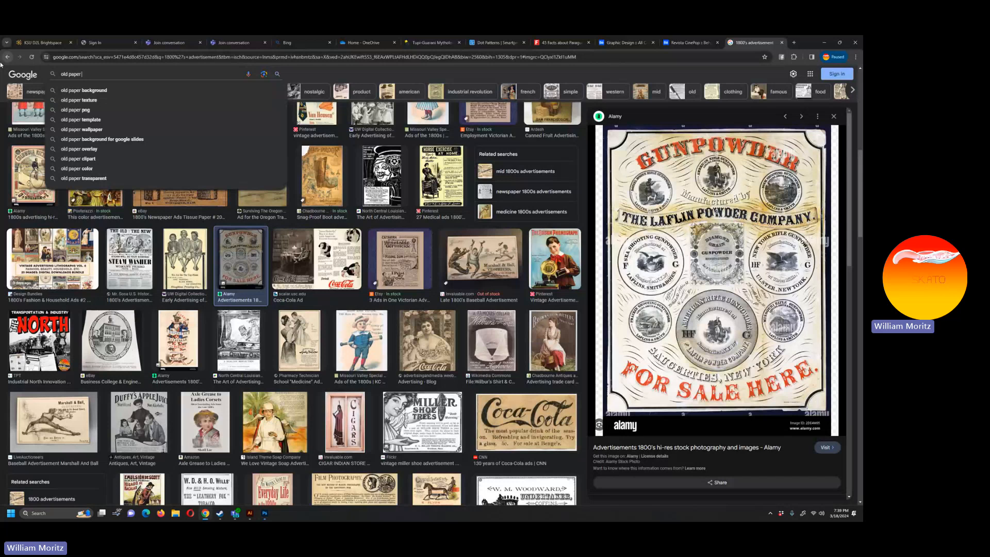
{"action": "type", "text": " texture"}
{"action": "key", "text": "Return"}
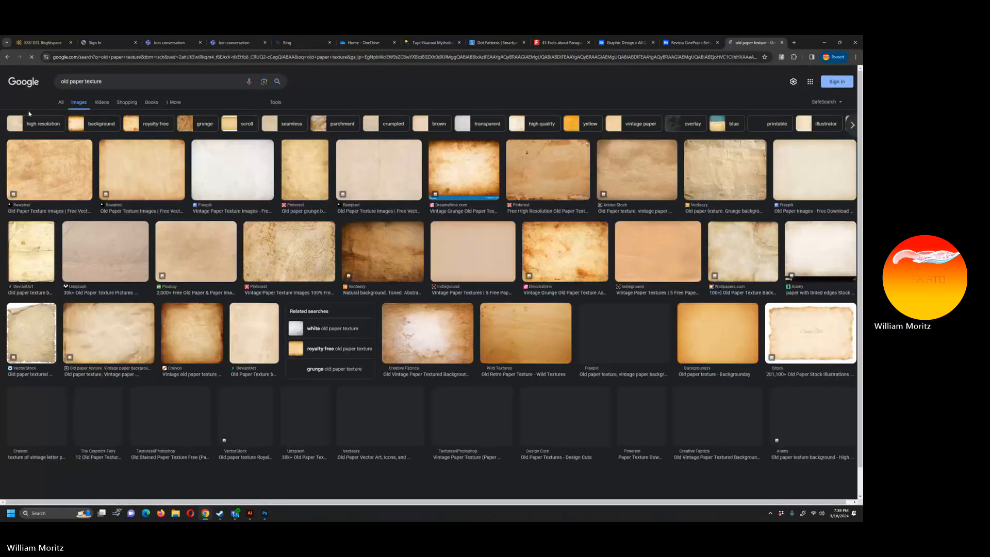
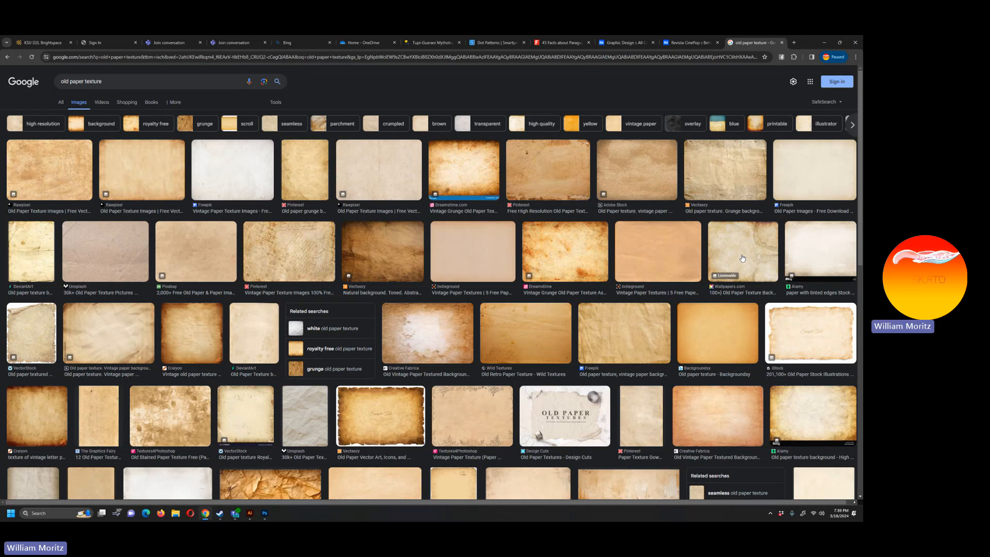
Step: Copy the cracked old paper texture image from the Wallpapers.com result and return to Photoshop
{"action": "left_click", "coordinate": [742, 258]}
{"action": "right_click", "coordinate": [665, 221]}
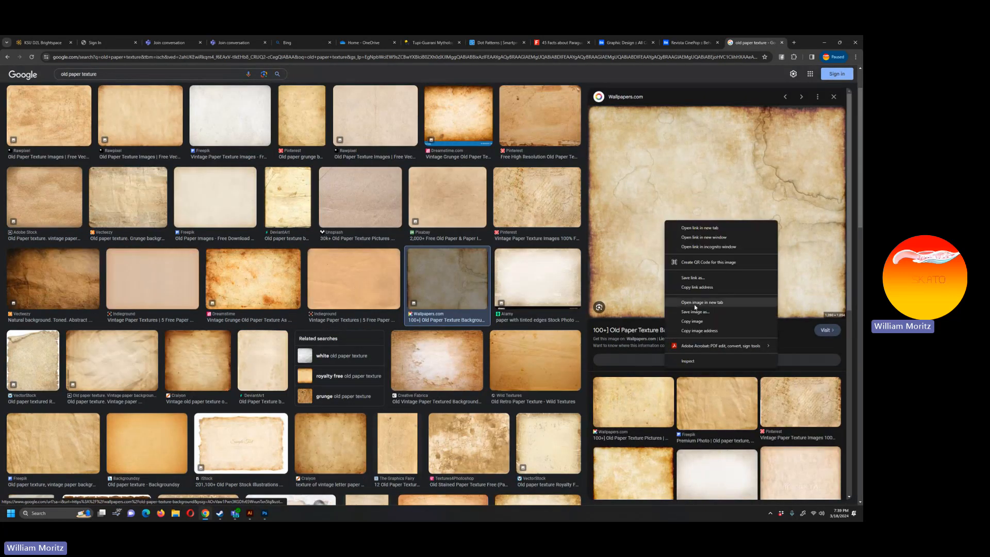
{"action": "left_click", "coordinate": [692, 321]}
{"action": "left_click", "coordinate": [824, 42]}
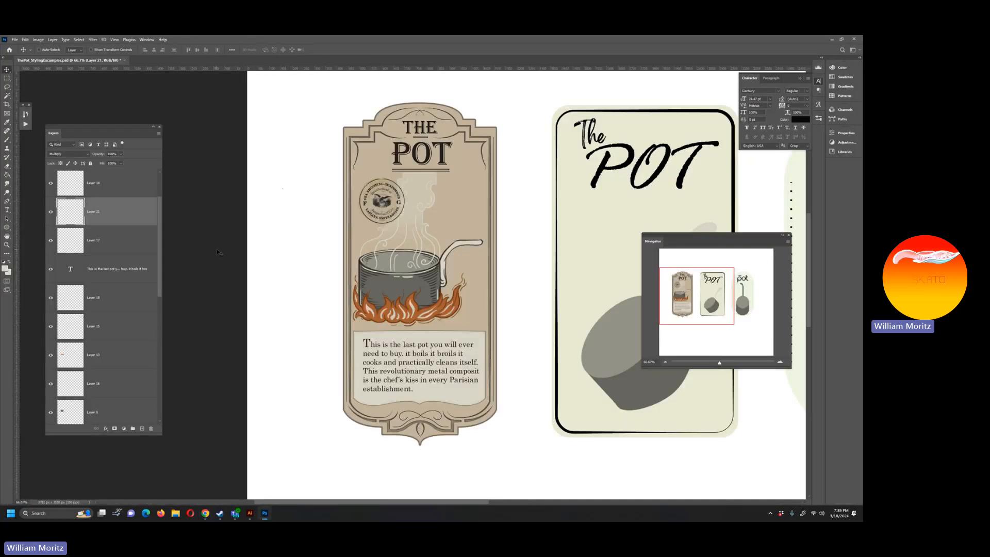
Step: Paste the paper texture directly above the vintage label's background shape layer, then position and size it to cover the whole label
{"action": "left_click", "coordinate": [6, 245]}
{"action": "left_click", "coordinate": [450, 268]}
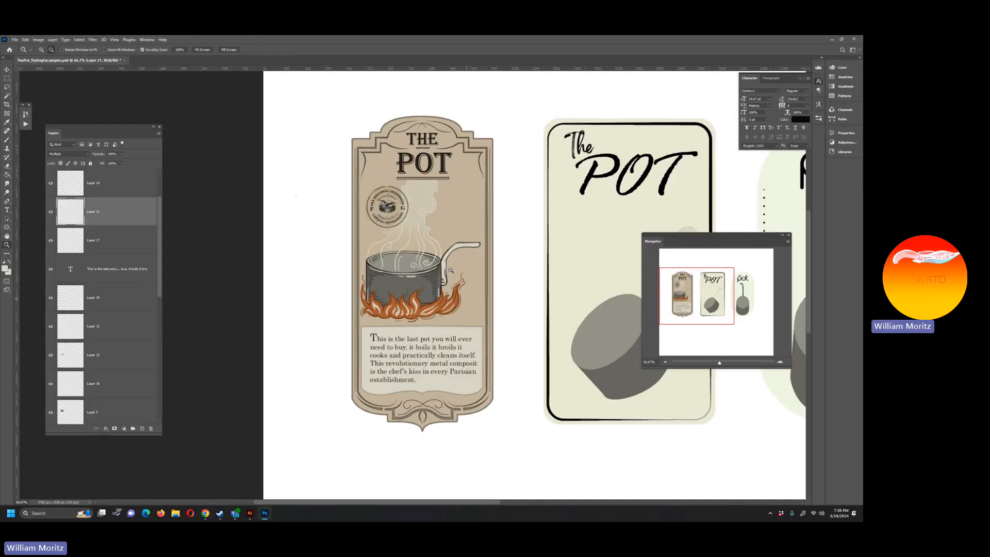
{"action": "left_click", "coordinate": [450, 268]}
{"action": "left_click", "coordinate": [449, 267]}
{"action": "key", "text": "v"}
{"action": "right_click", "coordinate": [316, 224]}
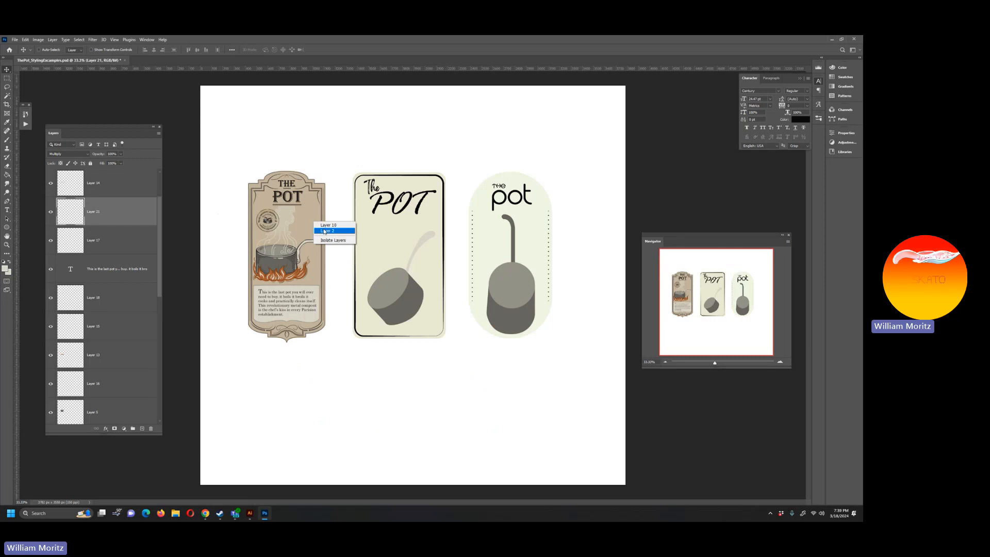
{"action": "left_click", "coordinate": [332, 228]}
{"action": "right_click", "coordinate": [299, 220]}
{"action": "left_click", "coordinate": [322, 225]}
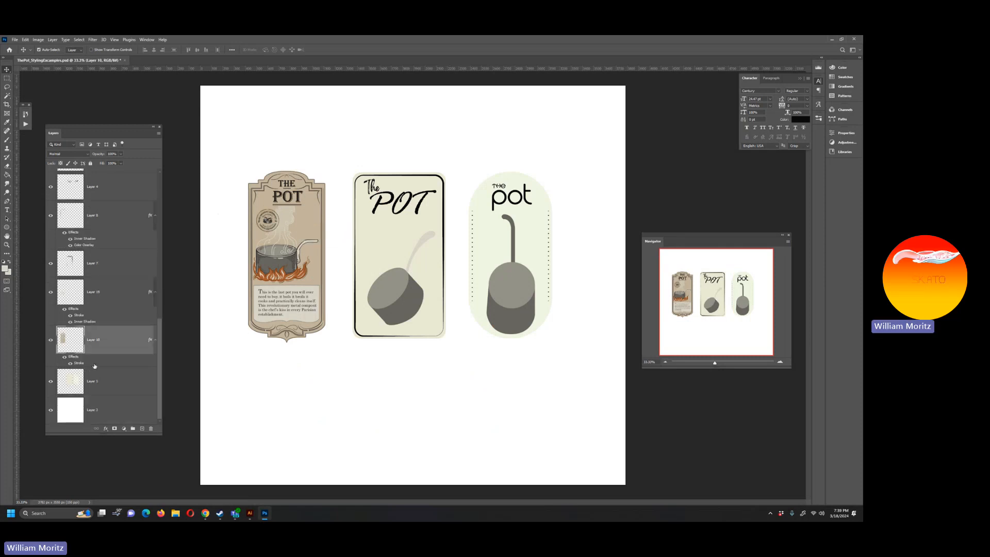
{"action": "key", "text": "ctrl+v"}
{"action": "left_click_drag", "start_coordinate": [472, 340], "coordinate": [438, 343]}
{"action": "key", "text": "ctrl+t"}
{"action": "key", "text": "Return"}
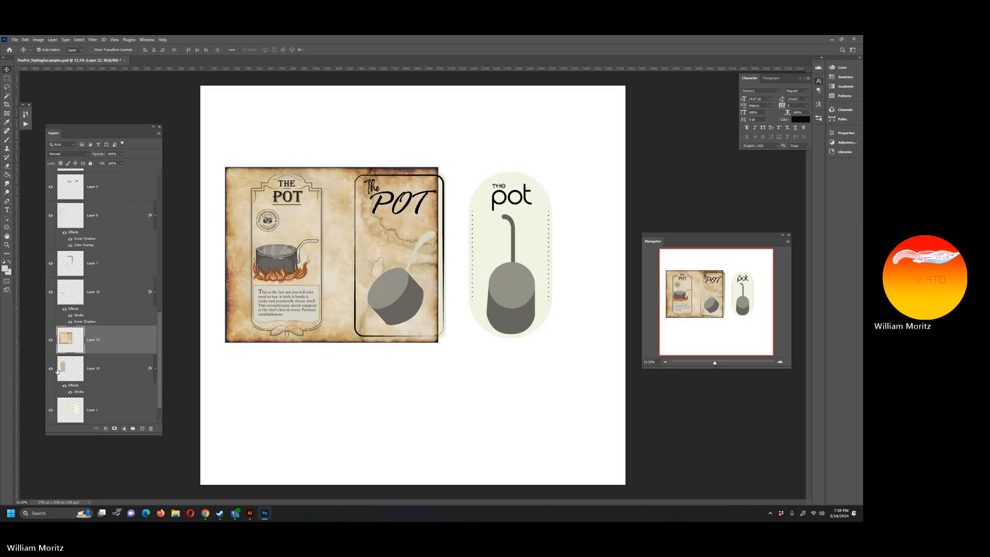
Step: Copy the part of the texture inside the vintage label's outline to a new layer and hide the full texture layer
{"action": "left_click", "coordinate": [64, 369], "text": "ctrl"}
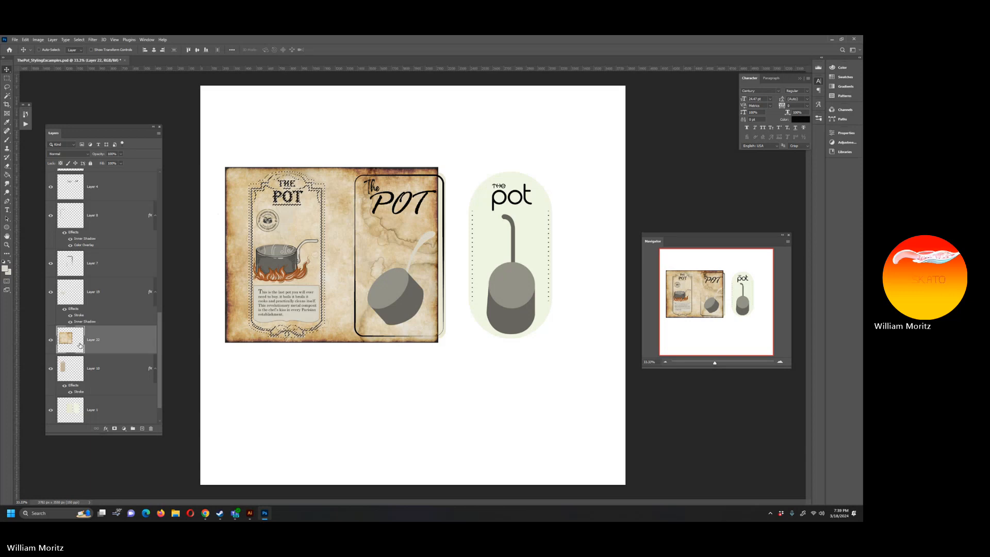
{"action": "key", "text": "ctrl+j"}
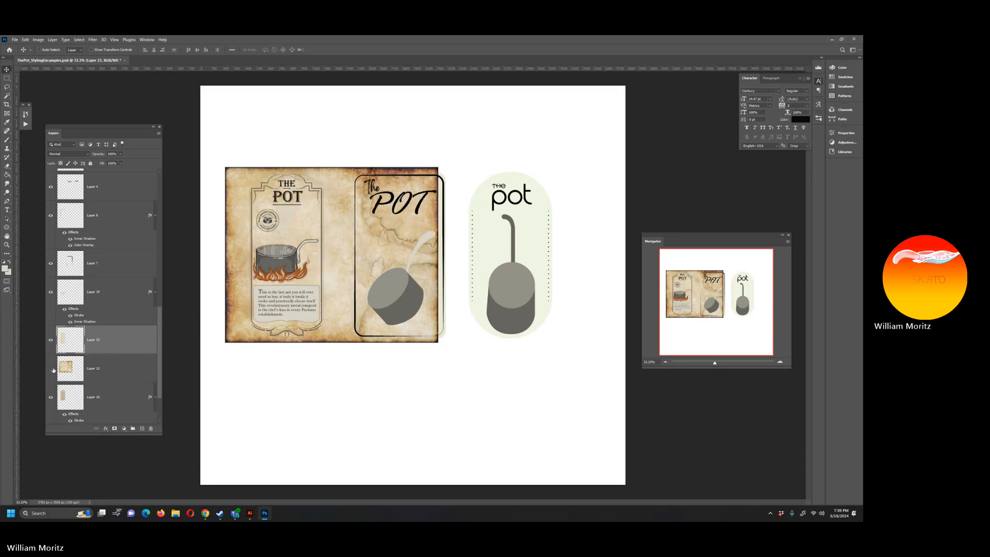
{"action": "left_click", "coordinate": [51, 368]}
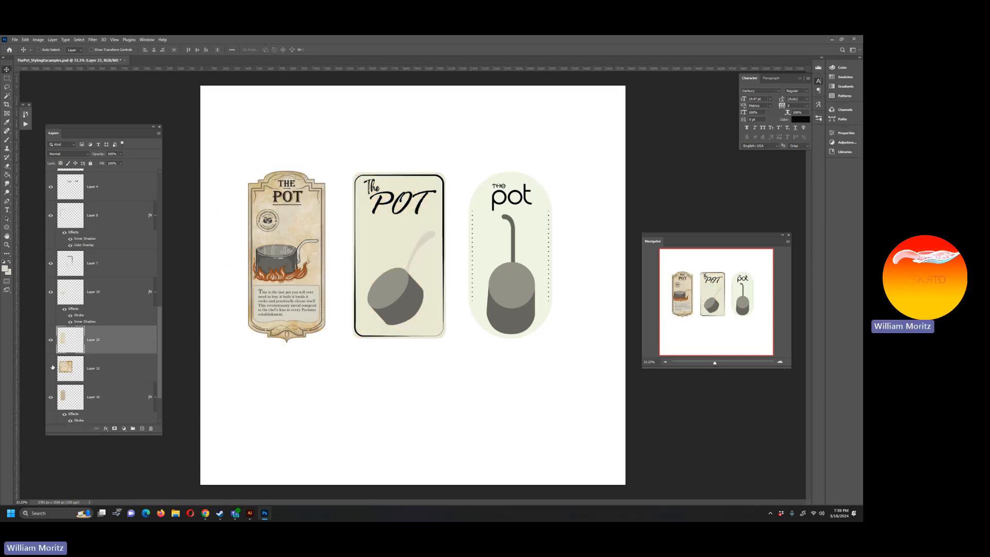
Step: Try the Linear Burn blend mode on the label-shaped texture layer
{"action": "left_click", "coordinate": [69, 155]}
{"action": "left_click", "coordinate": [22, 194]}
{"action": "key", "text": "Down"}
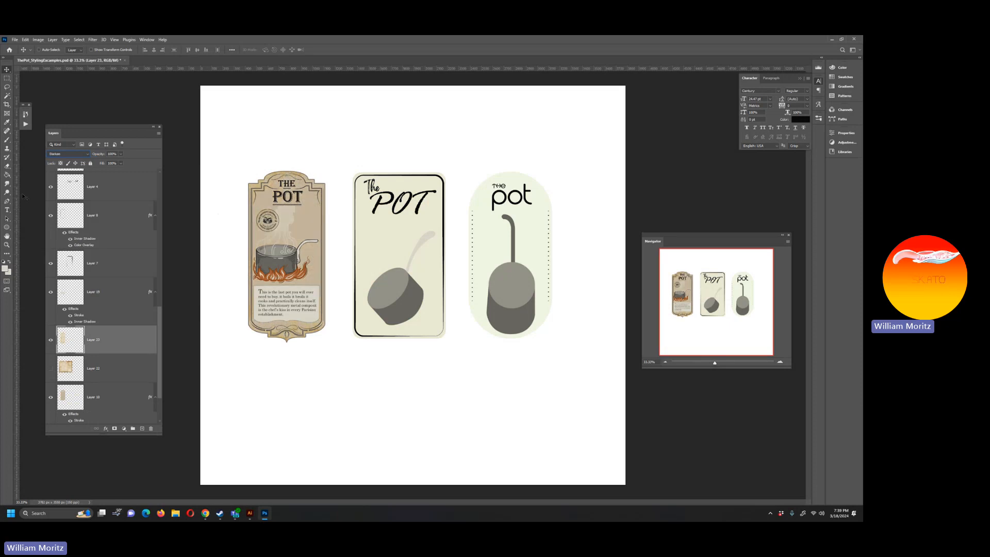
{"action": "key", "text": "Down"}
{"action": "key", "text": "Down"}
{"action": "key", "text": "Down"}
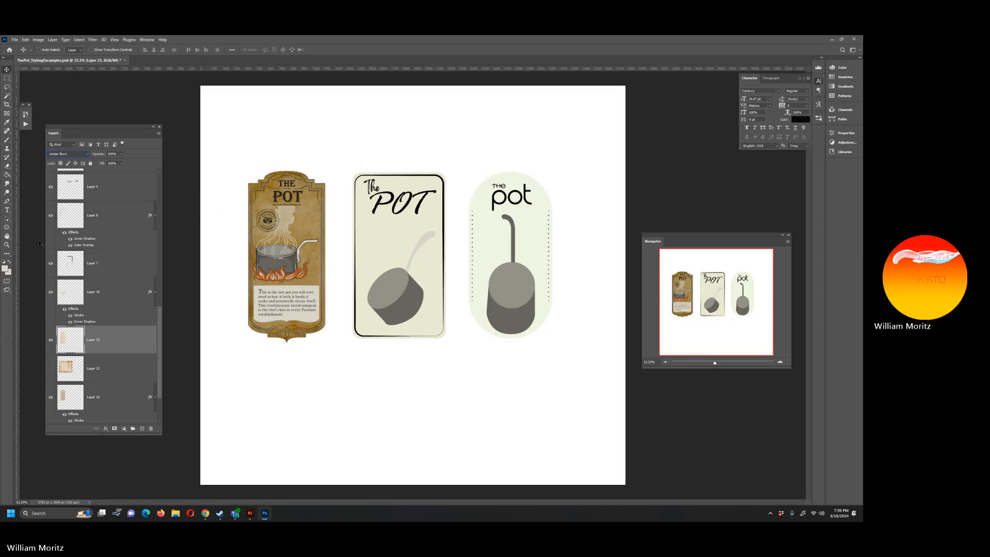
Step: Move the texture layer to just below the paragraph text layer and reset its blend mode to Normal
{"action": "scroll", "coordinate": [103, 304], "scroll_direction": "up", "scroll_amount": 2}
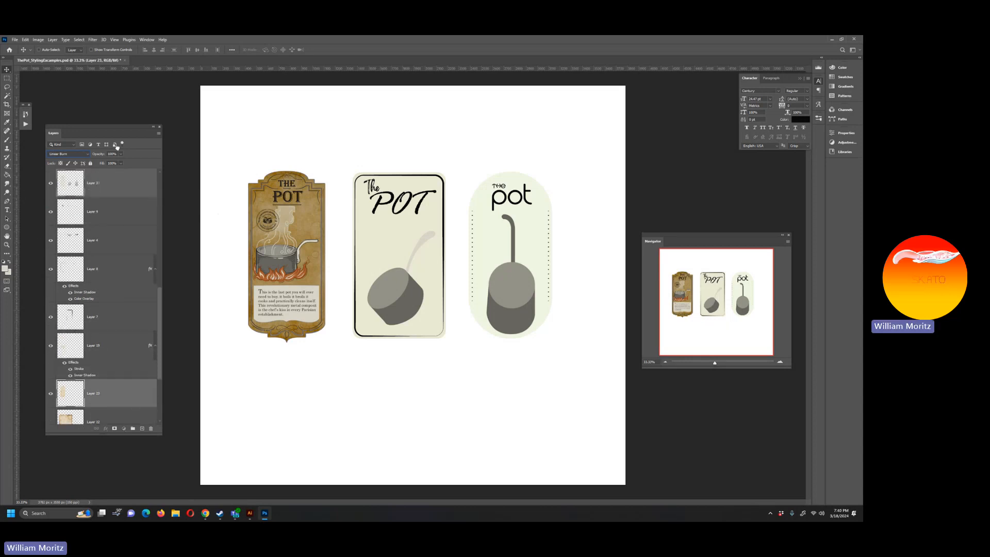
{"action": "left_click_drag", "start_coordinate": [117, 147], "coordinate": [123, 296]}
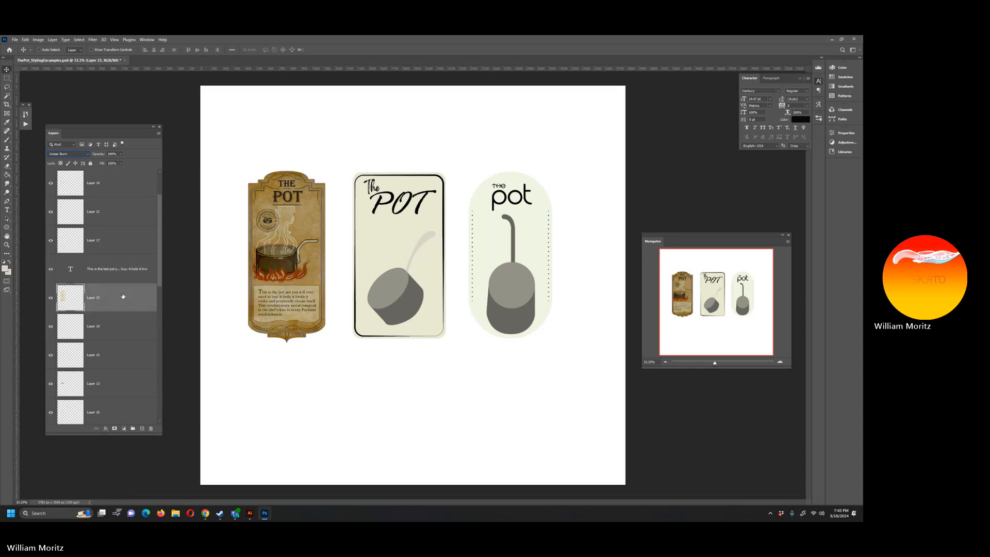
{"action": "left_click", "coordinate": [81, 155]}
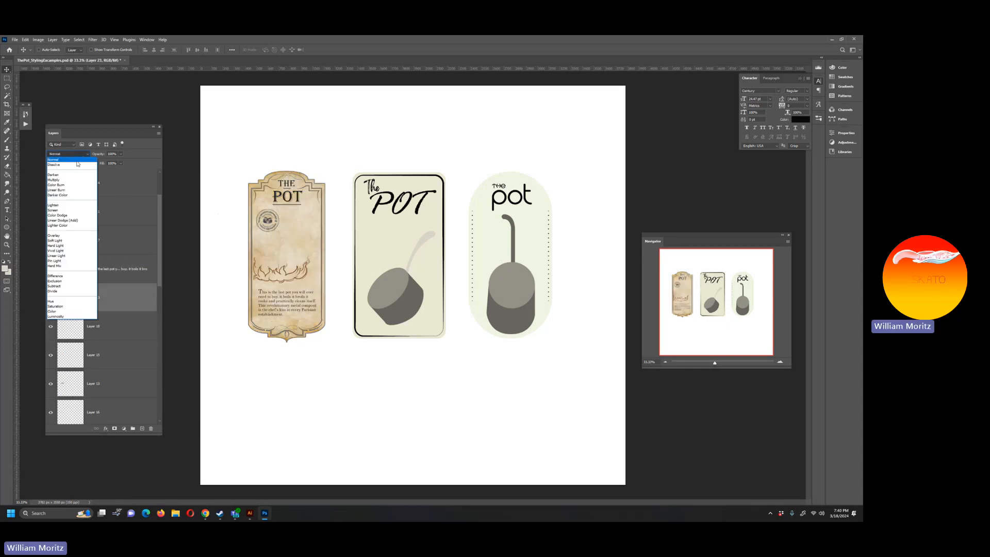
{"action": "key", "text": "Escape"}
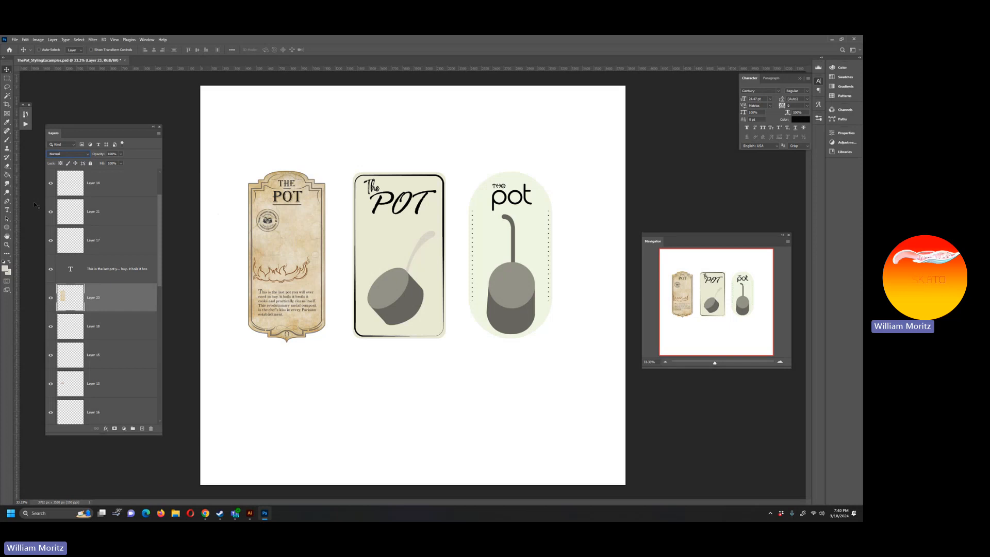
Step: Try the successive blend modes on the texture layer, from Multiply through Overlay, Soft Light and Pin Light to Divide
{"action": "key", "text": "Down"}
{"action": "key", "text": "Down"}
{"action": "key", "text": "Down"}
{"action": "key", "text": "Down"}
{"action": "key", "text": "Down"}
{"action": "key", "text": "Down"}
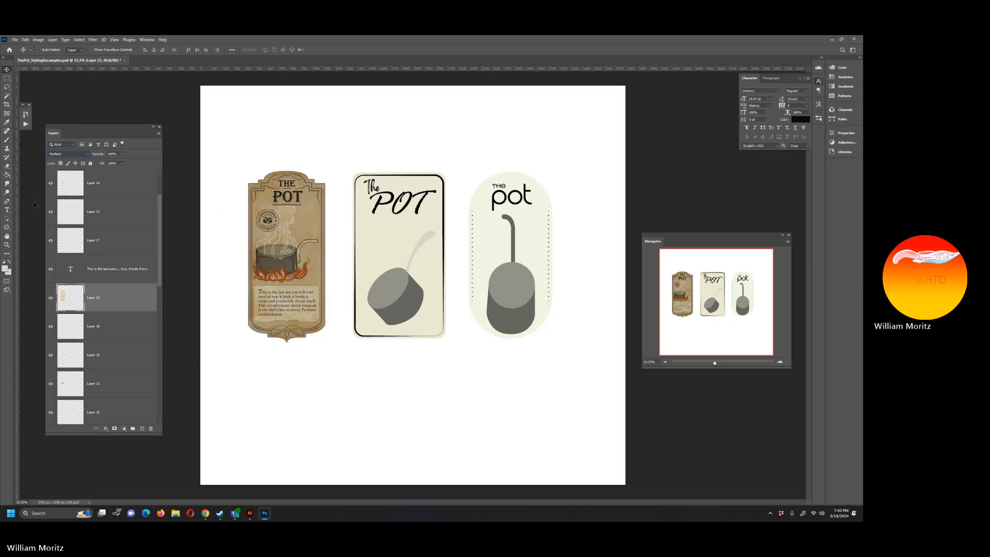
{"action": "key", "text": "Down"}
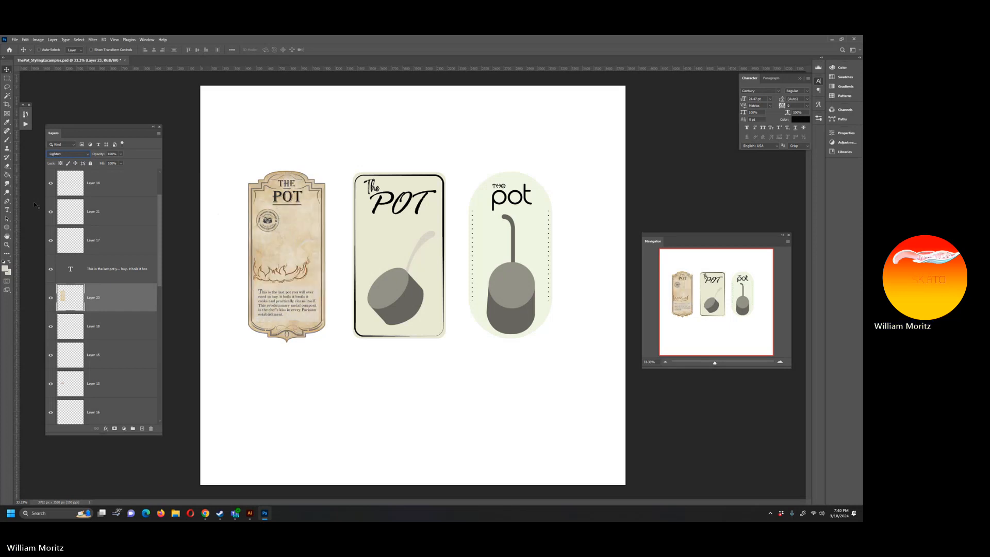
{"action": "key", "text": "Down"}
{"action": "key", "text": "Down"}
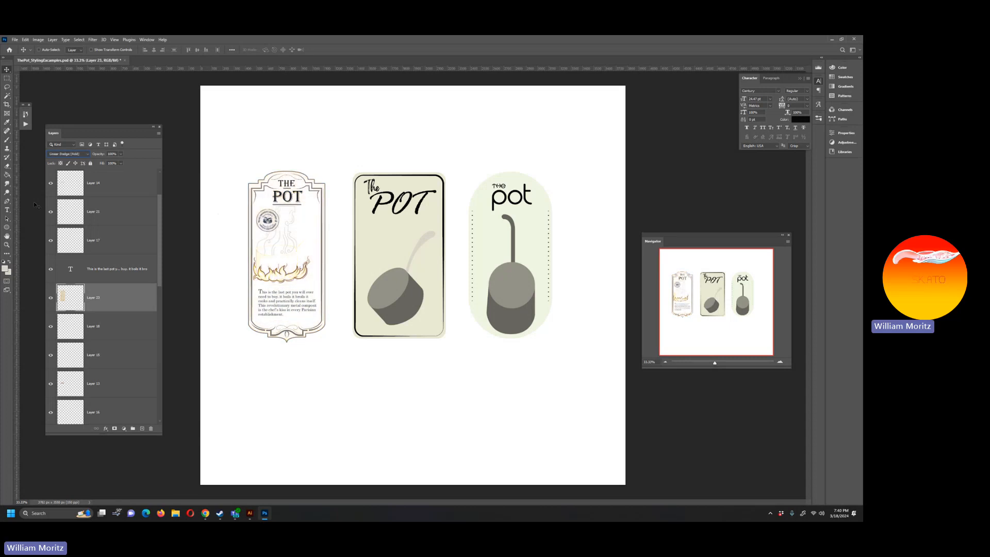
{"action": "key", "text": "Down"}
{"action": "key", "text": "Down"}
{"action": "key", "text": "Down"}
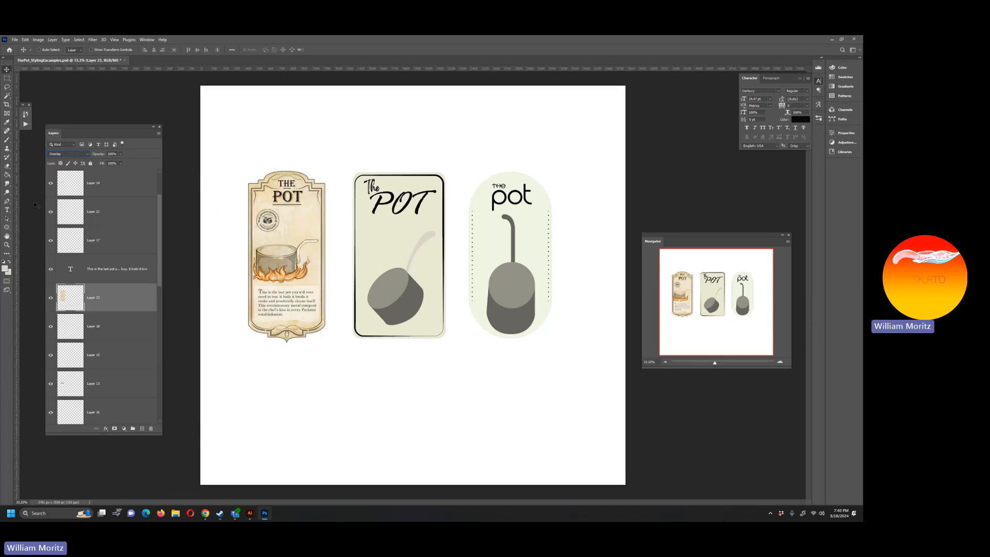
{"action": "key", "text": "Down"}
{"action": "key", "text": "Up"}
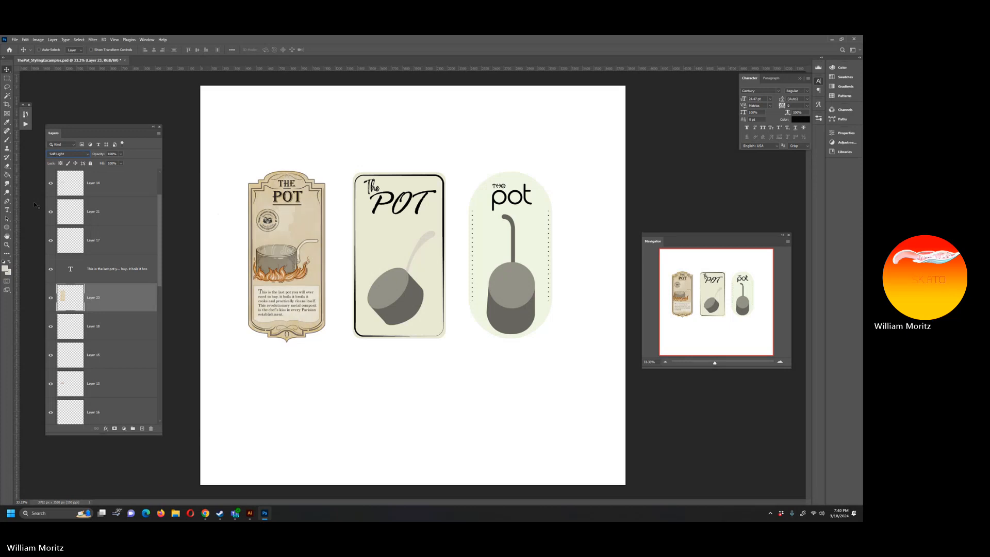
{"action": "key", "text": "Down"}
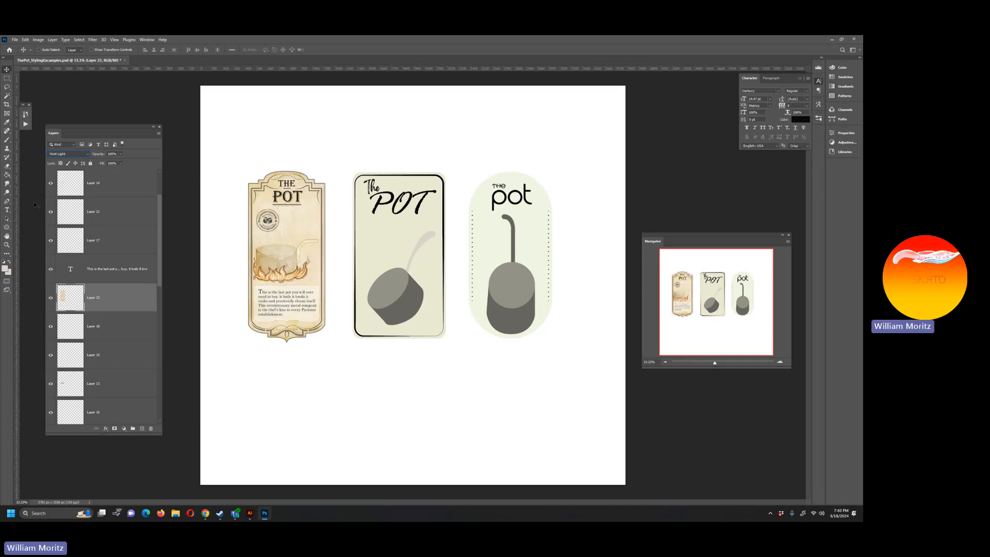
{"action": "key", "text": "Down"}
{"action": "key", "text": "Down"}
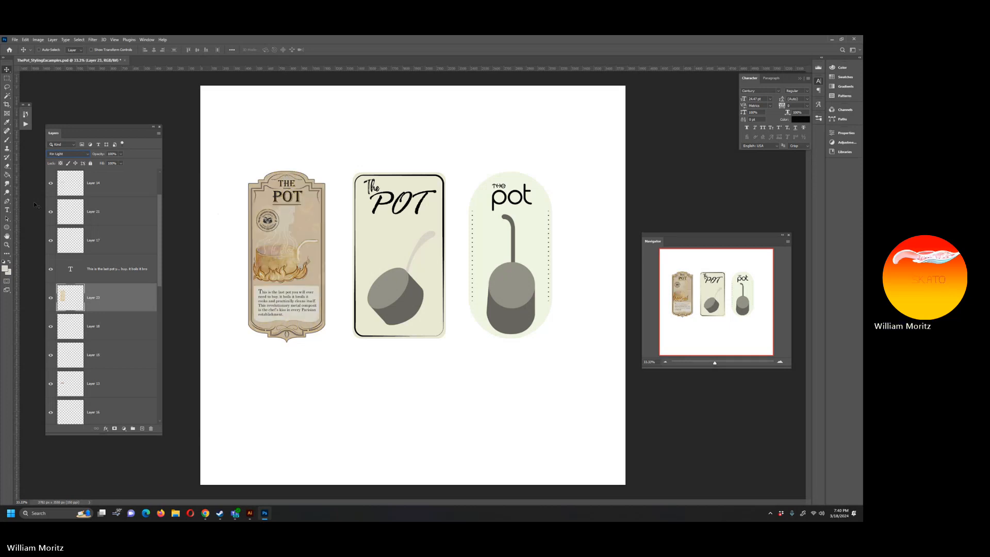
{"action": "key", "text": "Down"}
{"action": "key", "text": "Down"}
{"action": "key", "text": "Down"}
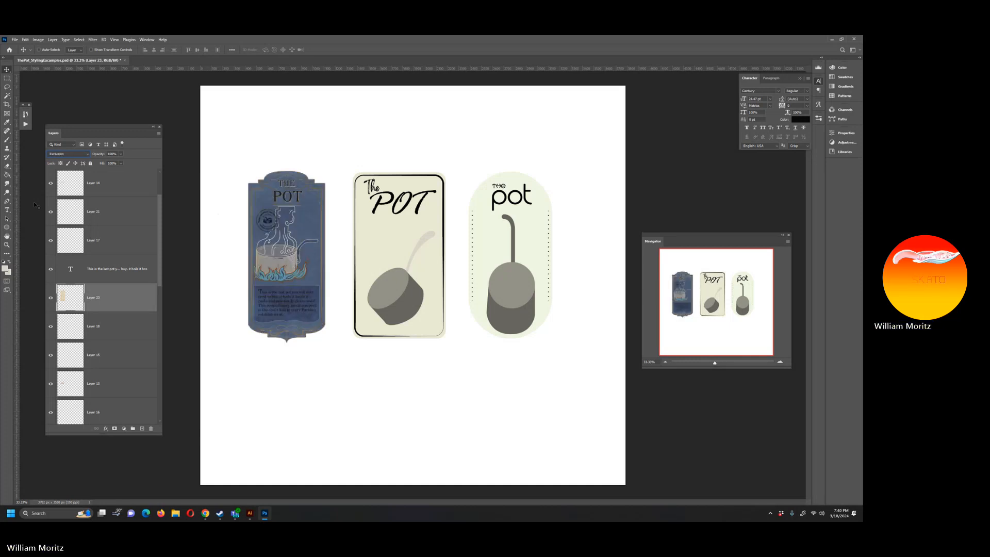
{"action": "key", "text": "Down"}
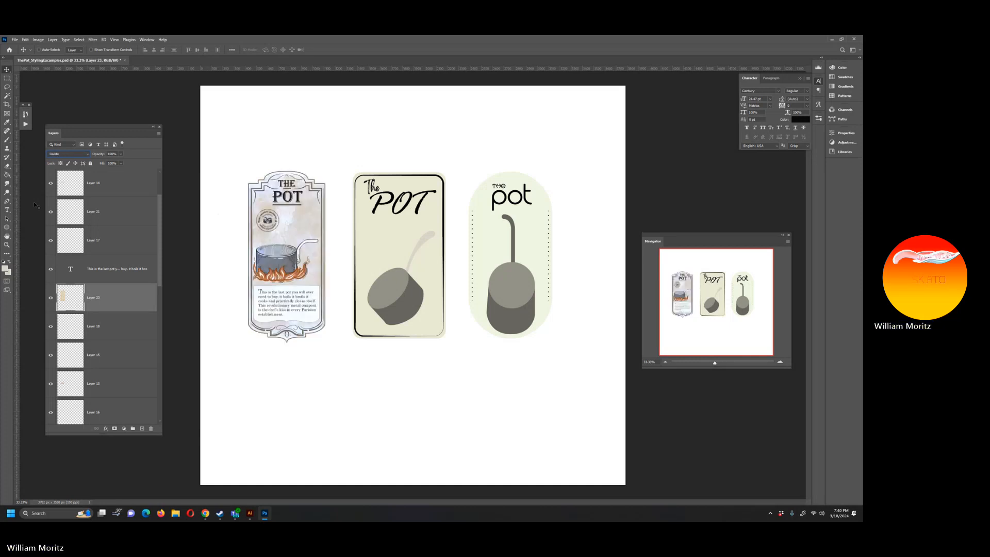
{"action": "key", "text": "Up"}
Step: Move the texture layer to the top of the layer stack and reset its blend mode to Normal
{"action": "left_click_drag", "start_coordinate": [125, 301], "coordinate": [122, 176]}
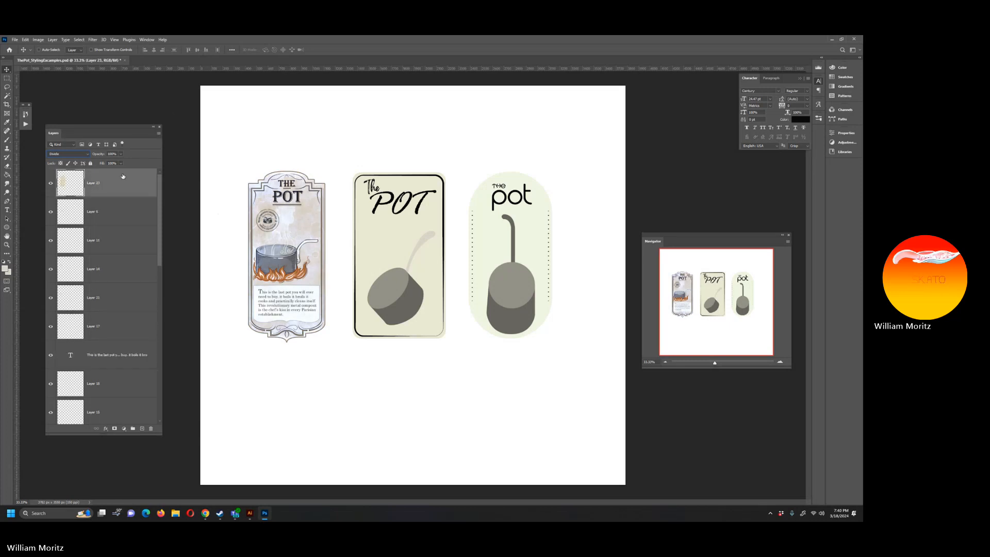
{"action": "left_click", "coordinate": [68, 153]}
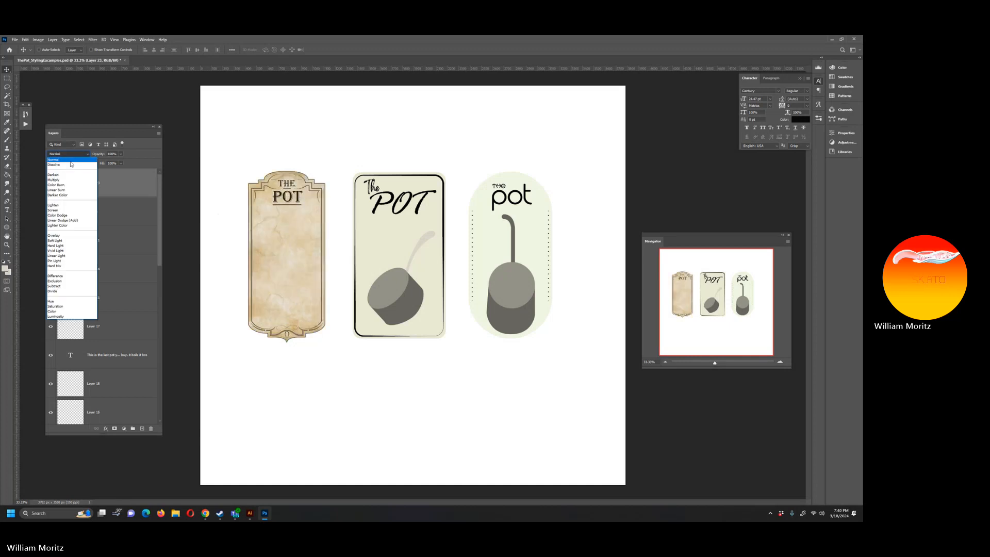
{"action": "left_click", "coordinate": [59, 155]}
Step: Compare blend modes on the topmost texture layer and set it to Overlay
{"action": "key", "text": "Down"}
{"action": "key", "text": "Down"}
{"action": "key", "text": "Down"}
{"action": "key", "text": "Down"}
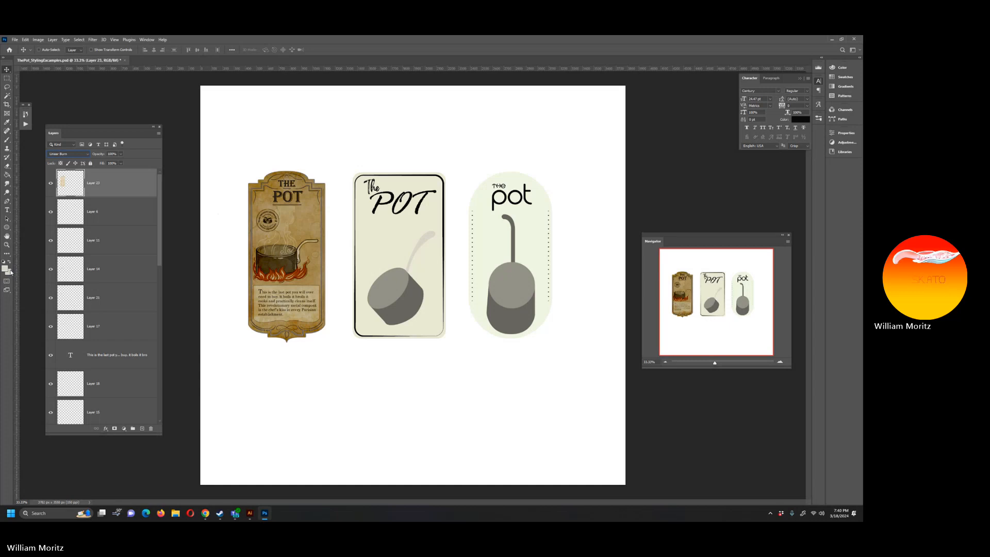
{"action": "key", "text": "Down"}
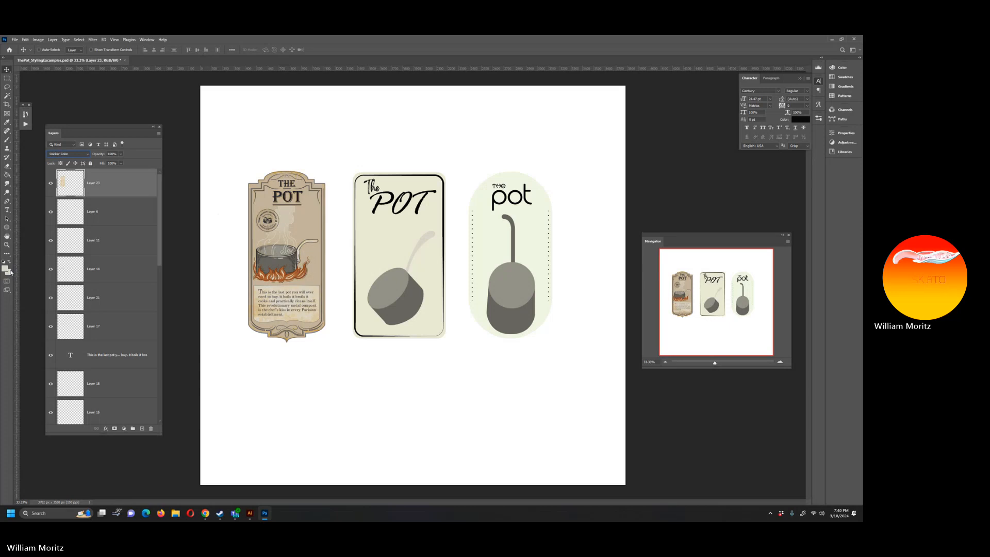
{"action": "key", "text": "Up"}
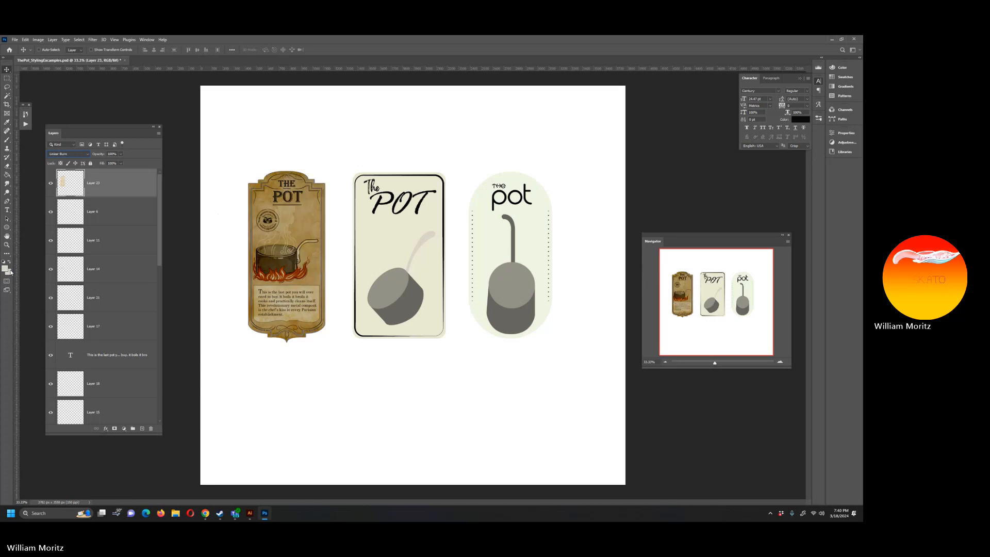
{"action": "key", "text": "Down"}
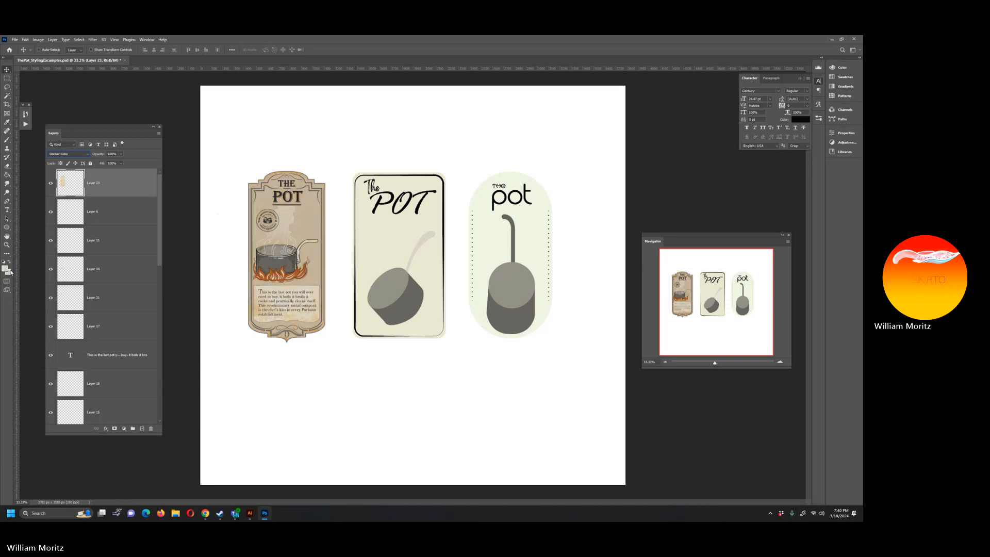
{"action": "key", "text": "Down"}
{"action": "key", "text": "Down"}
{"action": "key", "text": "Down"}
{"action": "key", "text": "Down"}
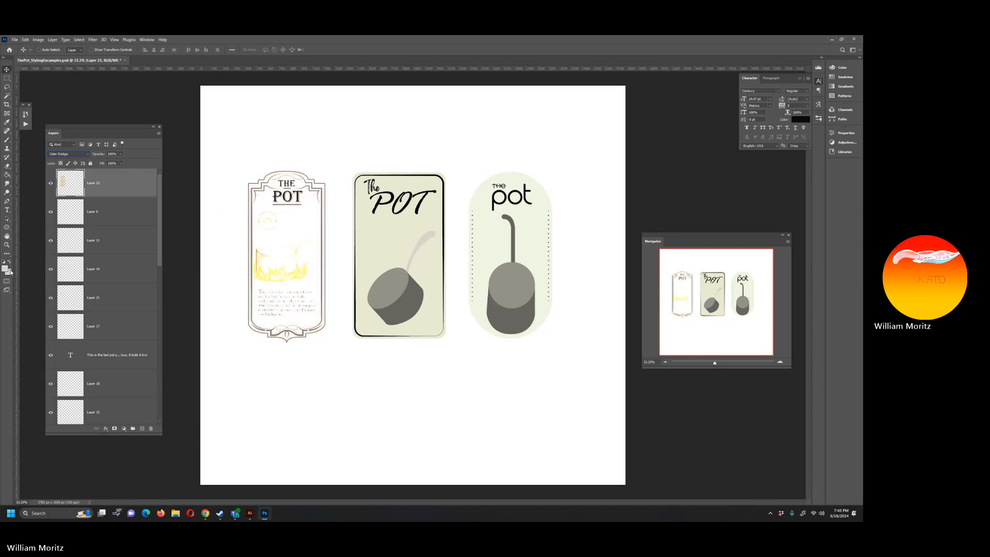
{"action": "key", "text": "Down"}
{"action": "key", "text": "Down"}
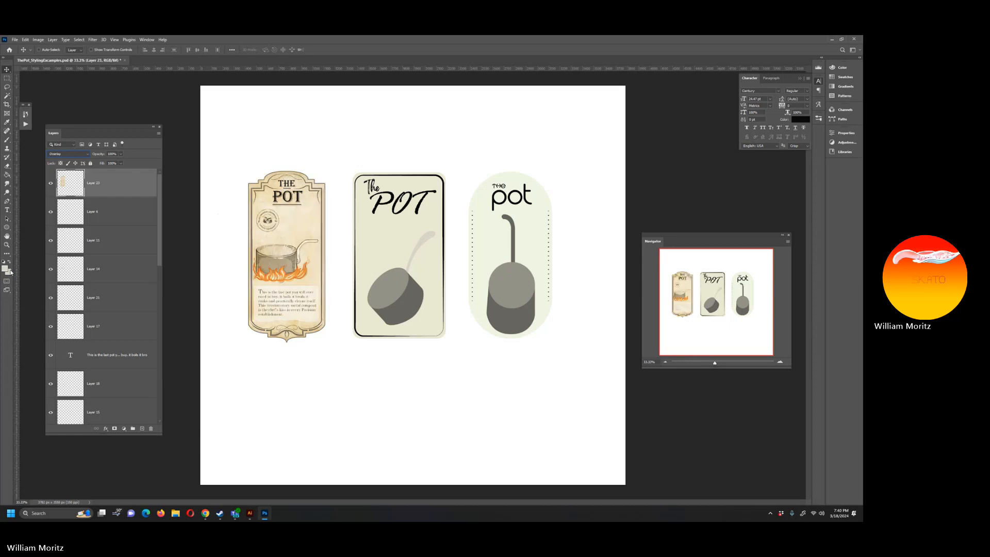
{"action": "key", "text": "Up"}
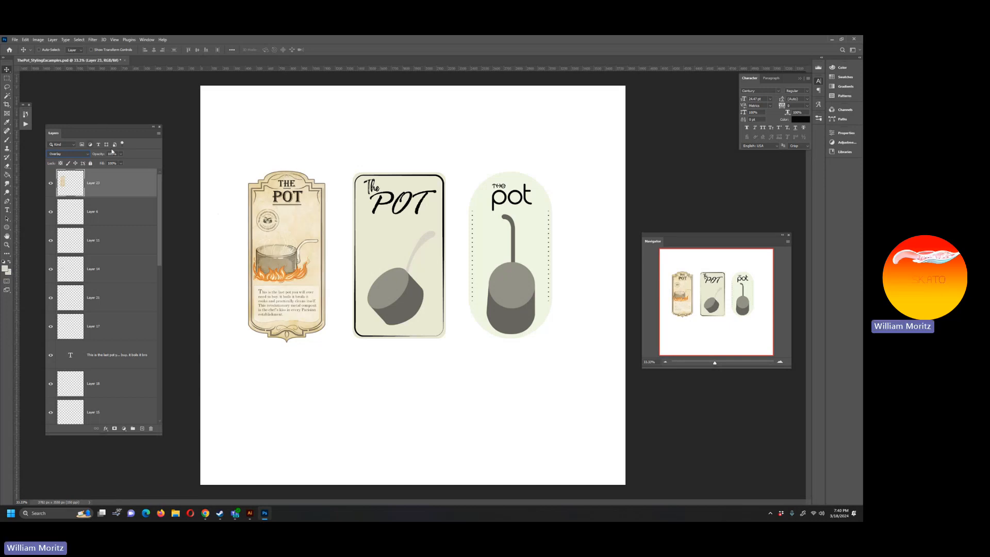
Step: Lower the texture layer's opacity to about 32% and move the paragraph text layer above it
{"action": "left_click_drag", "start_coordinate": [120, 155], "coordinate": [101, 165]}
{"action": "left_click_drag", "start_coordinate": [132, 364], "coordinate": [142, 177]}
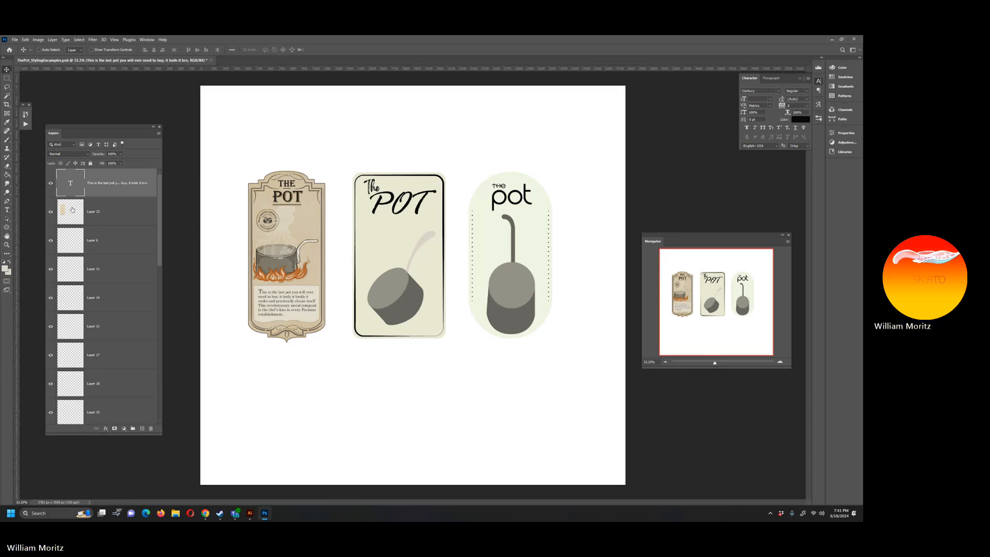
{"action": "left_click", "coordinate": [51, 184]}
{"action": "left_click", "coordinate": [51, 185]}
{"action": "left_click", "coordinate": [112, 213]}
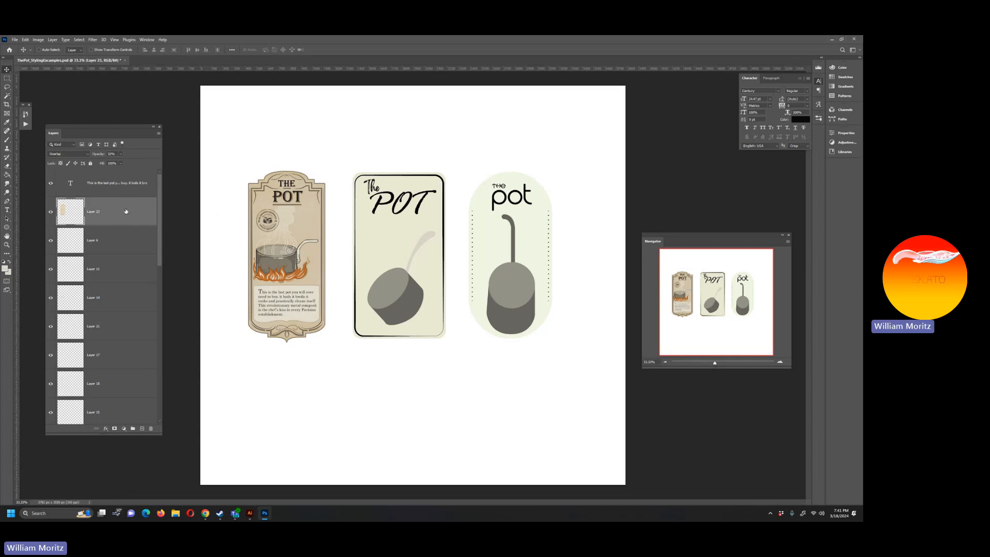
Step: Raise the texture layer's opacity to about 50%
{"action": "left_click", "coordinate": [121, 154]}
{"action": "left_click_drag", "start_coordinate": [121, 162], "coordinate": [130, 165]}
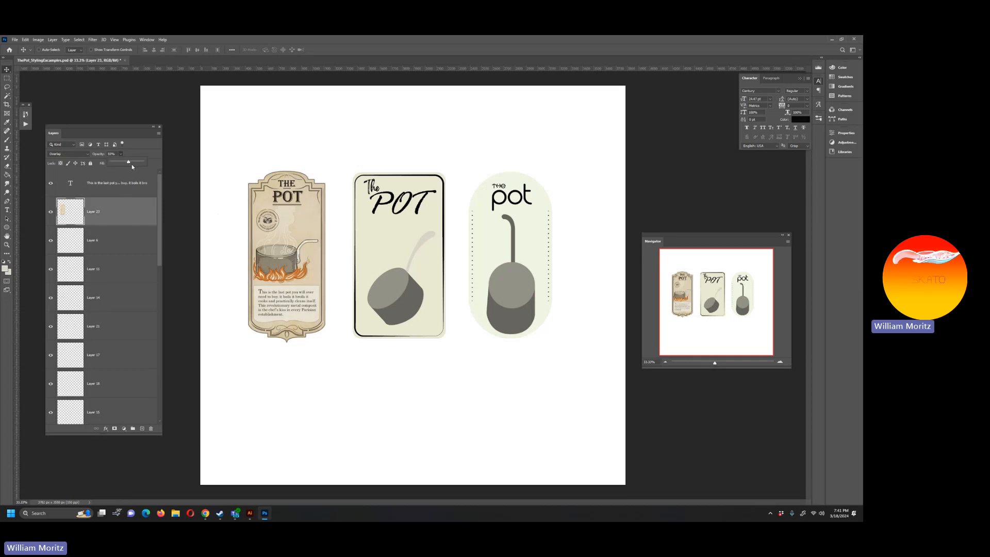
{"action": "left_click", "coordinate": [121, 154]}
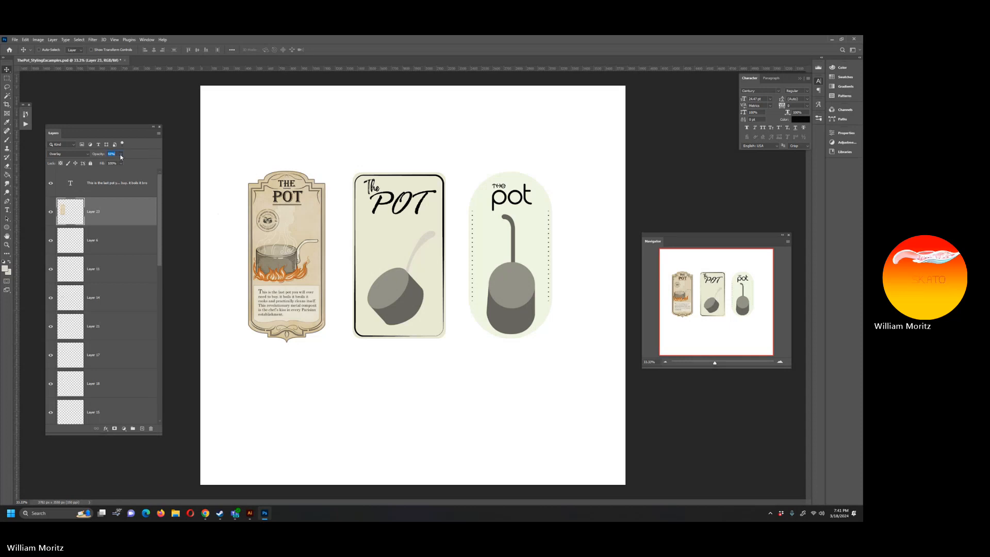
Step: Change the old paper texture layer's blend mode to Pin Light
{"action": "left_click", "coordinate": [67, 153]}
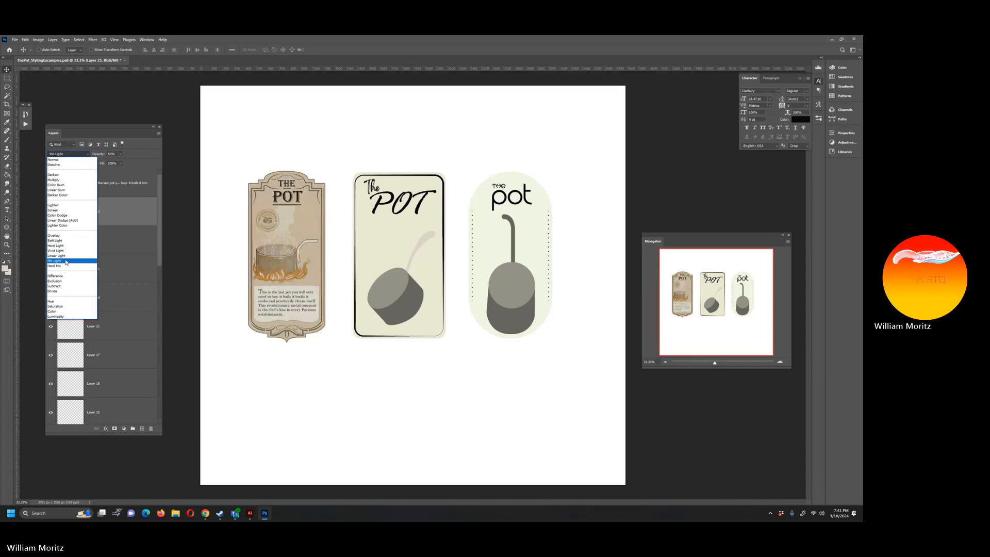
{"action": "left_click", "coordinate": [66, 262]}
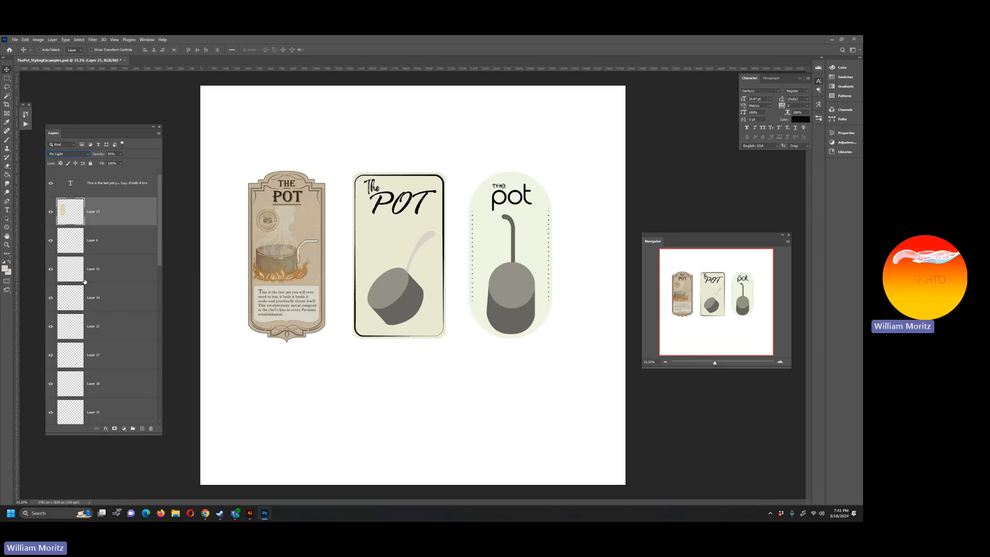
Step: Merge the five vintage pot and flame layers into one and load the merged layer's outline as a selection
{"action": "scroll", "coordinate": [91, 313], "scroll_direction": "down", "scroll_amount": 3}
{"action": "scroll", "coordinate": [93, 346], "scroll_direction": "down", "scroll_amount": 1}
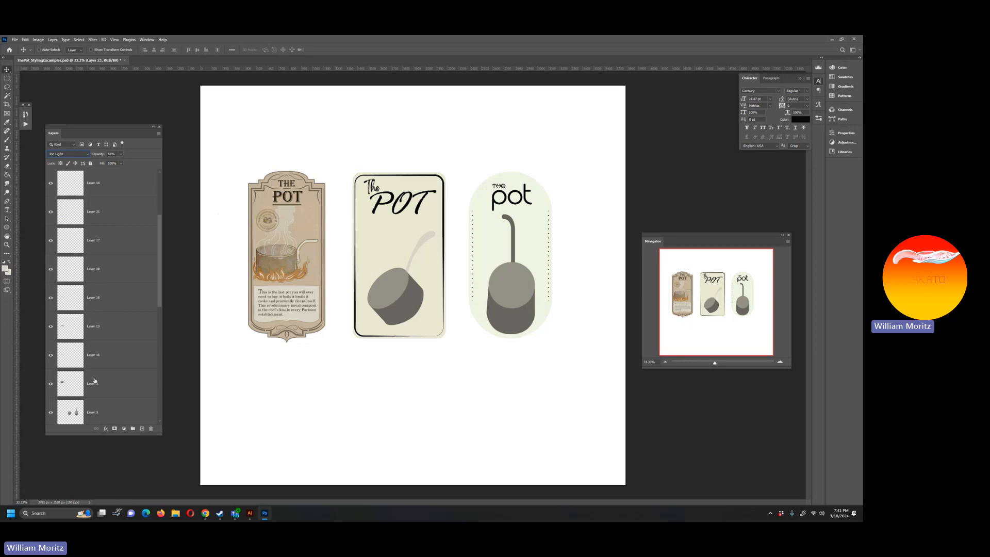
{"action": "left_click", "coordinate": [96, 388]}
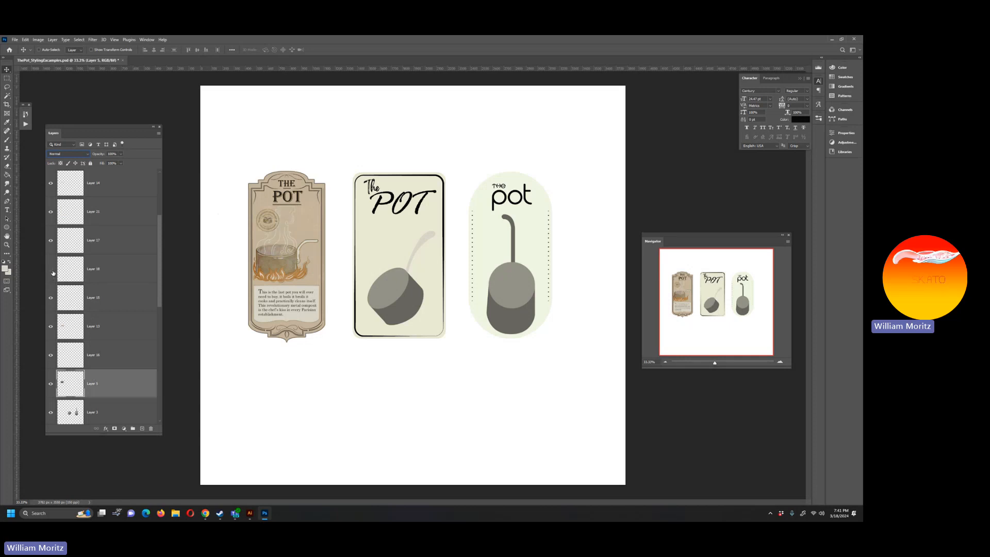
{"action": "left_click", "coordinate": [108, 274], "text": "shift"}
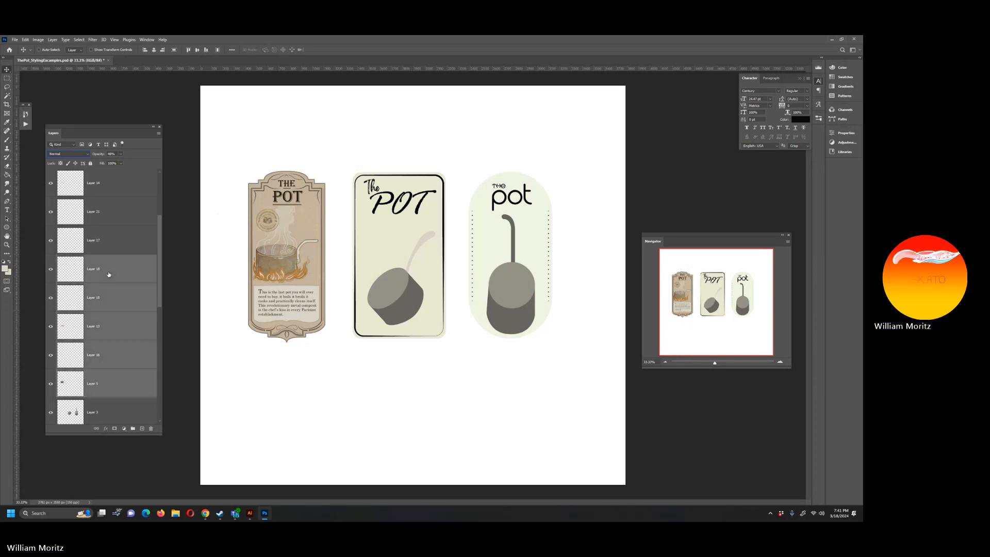
{"action": "key", "text": "ctrl+e"}
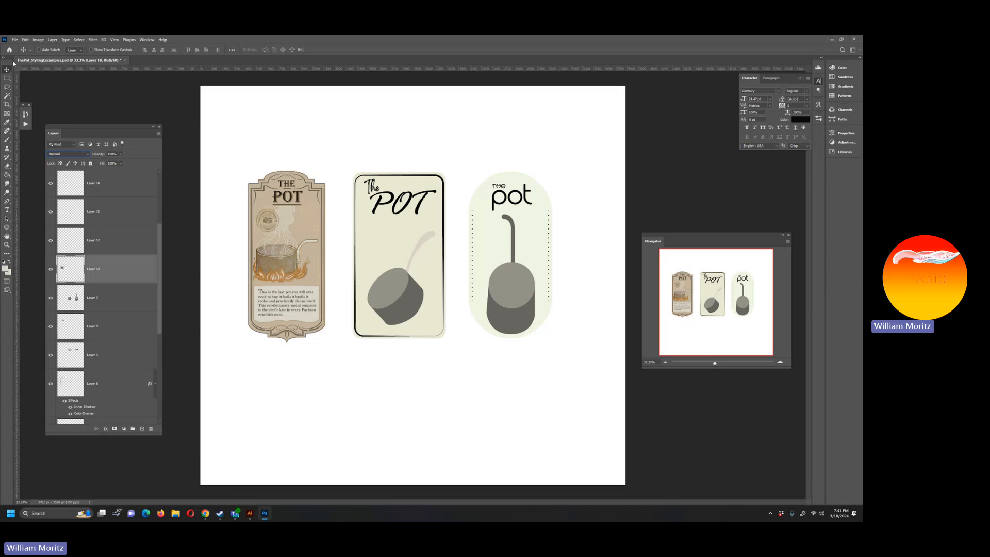
{"action": "left_click", "coordinate": [6, 78]}
{"action": "left_click", "coordinate": [70, 279], "text": "ctrl"}
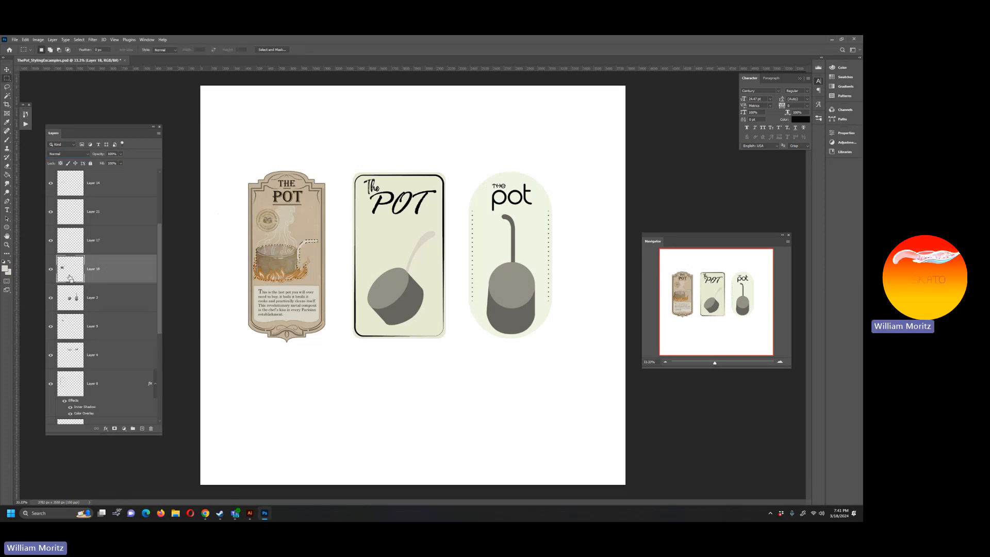
Step: Try to merge the six vintage illustration layers from Layer 6 down to the merged pot layer
{"action": "scroll", "coordinate": [92, 273], "scroll_direction": "up", "scroll_amount": 2}
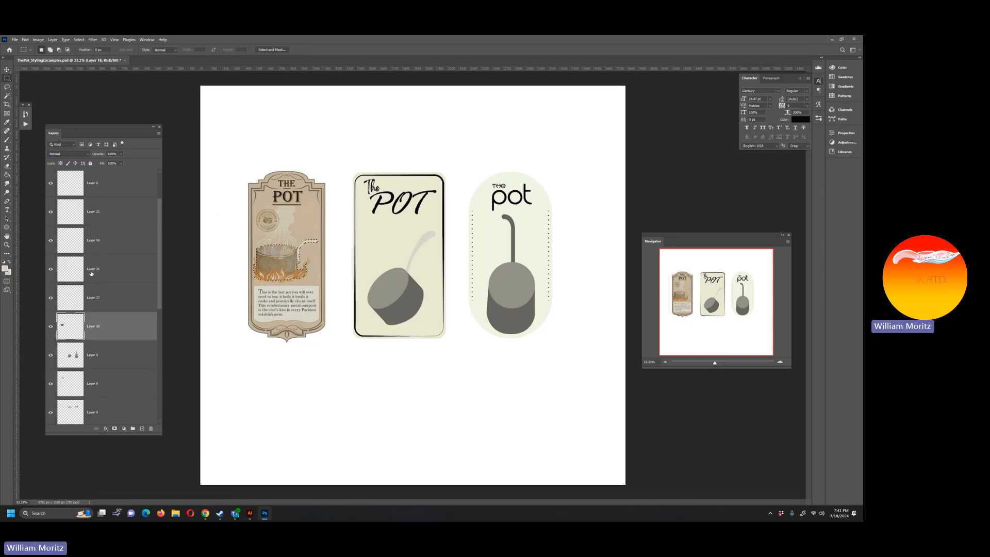
{"action": "scroll", "coordinate": [92, 273], "scroll_direction": "up", "scroll_amount": 2}
{"action": "left_click", "coordinate": [93, 240]}
{"action": "left_click", "coordinate": [107, 381], "text": "shift"}
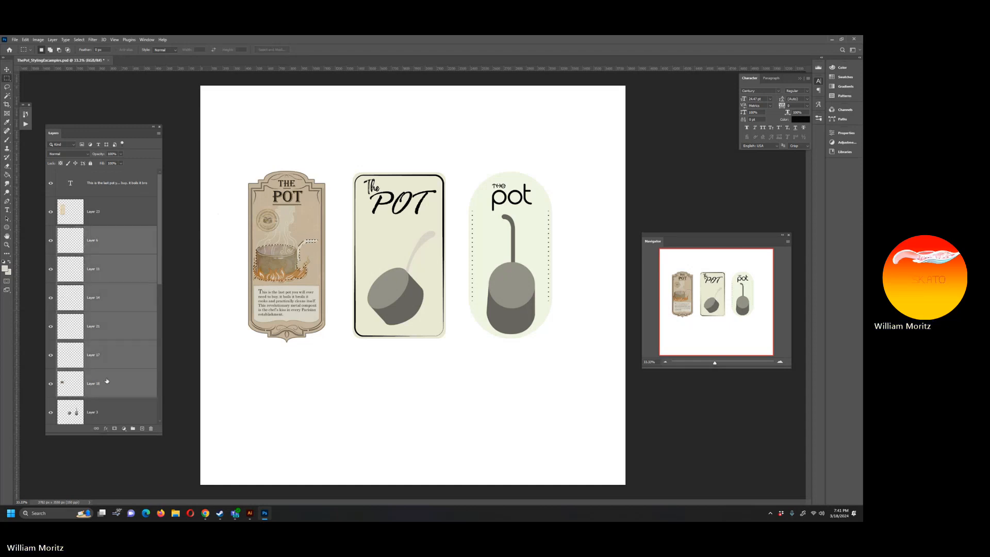
{"action": "key", "text": "ctrl+e"}
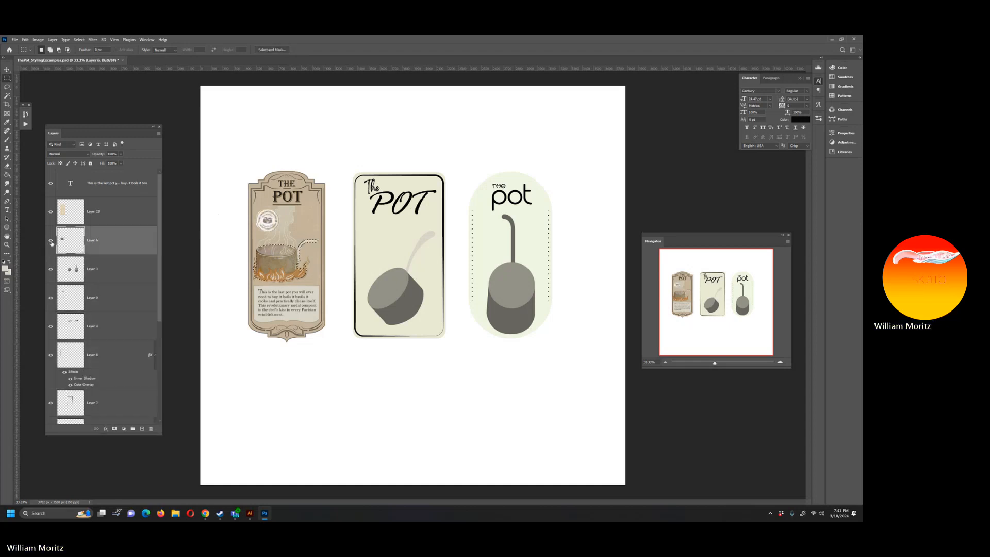
{"action": "key", "text": "ctrl+z"}
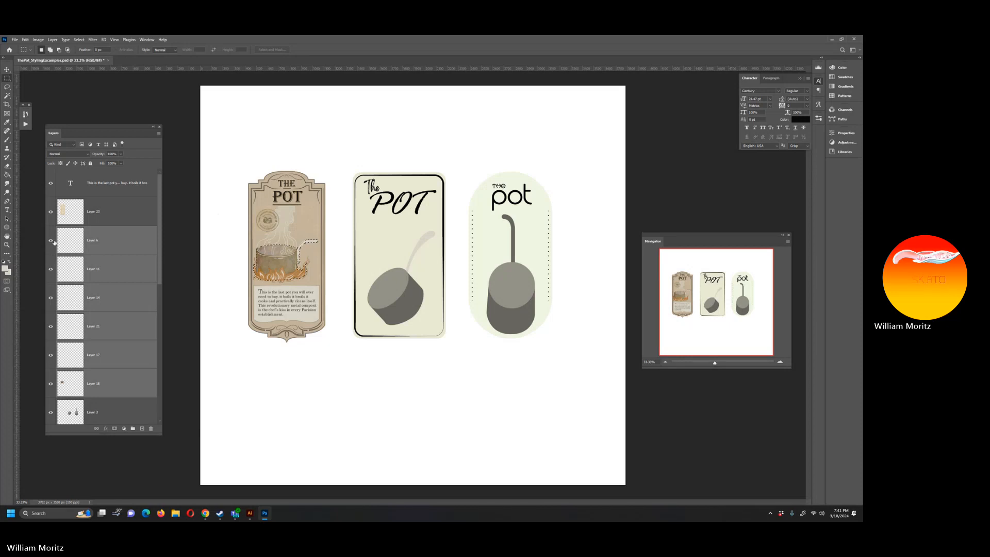
Step: Check the illustration layers by toggling their visibility and move the round badge layer directly beneath the texture layer
{"action": "left_click", "coordinate": [51, 241]}
{"action": "left_click", "coordinate": [51, 241]}
{"action": "left_click", "coordinate": [51, 270]}
{"action": "left_click", "coordinate": [51, 298]}
{"action": "left_click", "coordinate": [51, 327]}
{"action": "left_click_drag", "start_coordinate": [111, 327], "coordinate": [116, 232]}
Step: Merge the five remaining vintage illustration layers, from Layer 6 down to the merged pot layer, leaving out the badge
{"action": "left_click", "coordinate": [115, 268]}
{"action": "left_click", "coordinate": [115, 396], "text": "shift"}
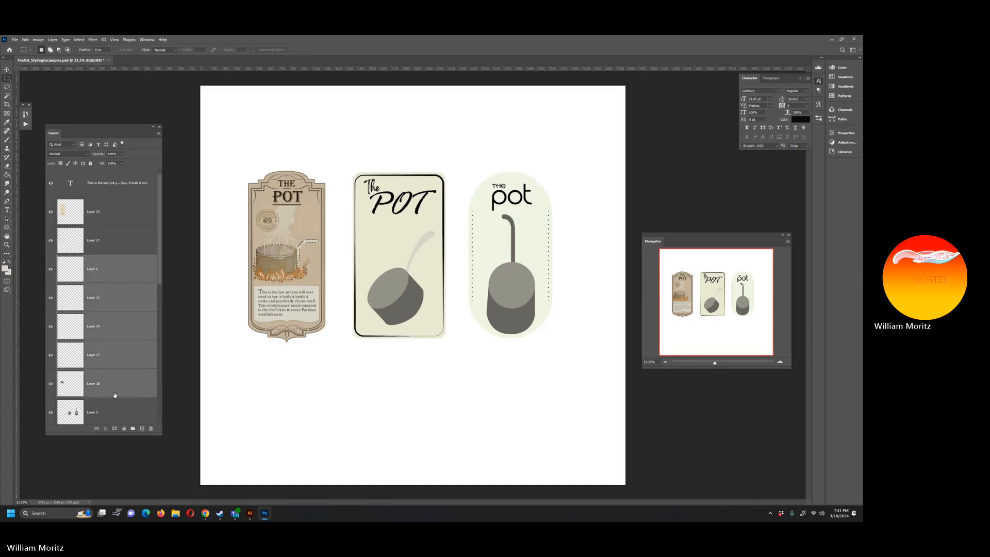
{"action": "key", "text": "ctrl+e"}
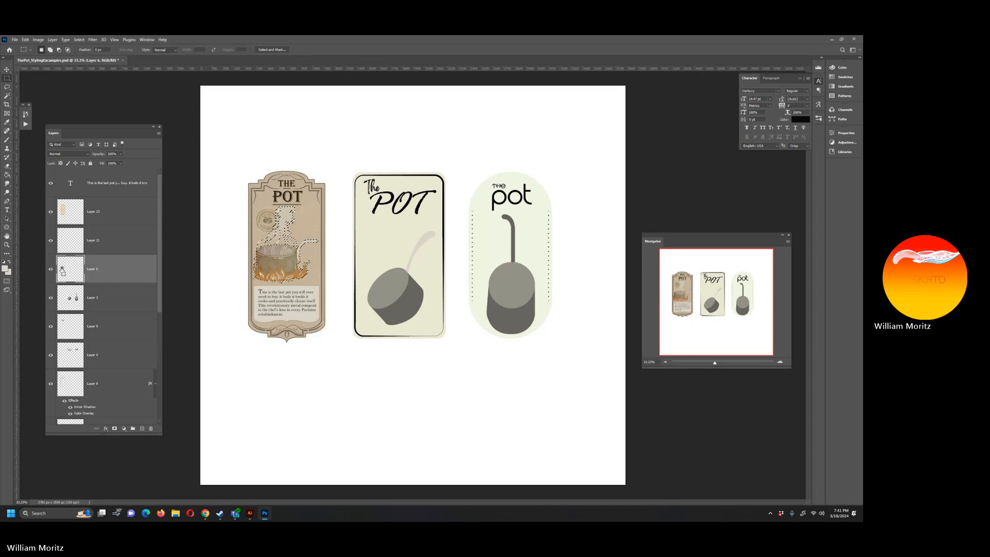
Step: Cut the paper texture inside the pot and steam selection and paste it in place as a new layer
{"action": "left_click", "coordinate": [72, 219], "text": "ctrl"}
{"action": "left_click", "coordinate": [72, 219]}
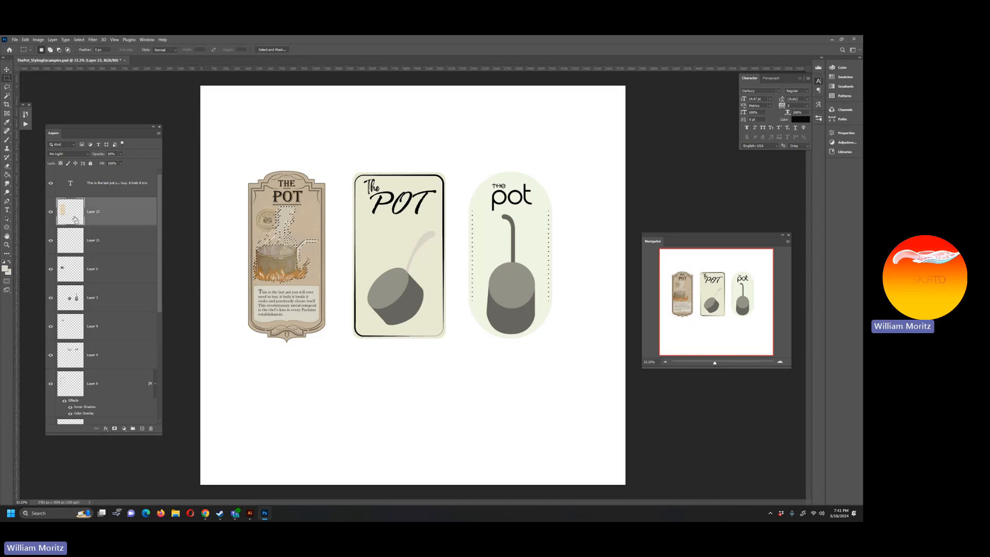
{"action": "key", "text": "ctrl+d"}
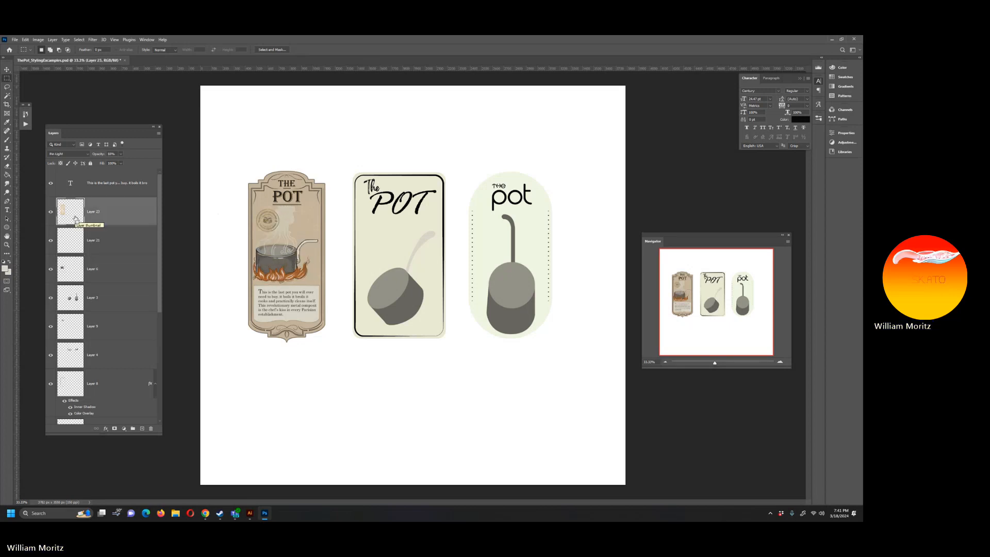
{"action": "key", "text": "ctrl+shift+v"}
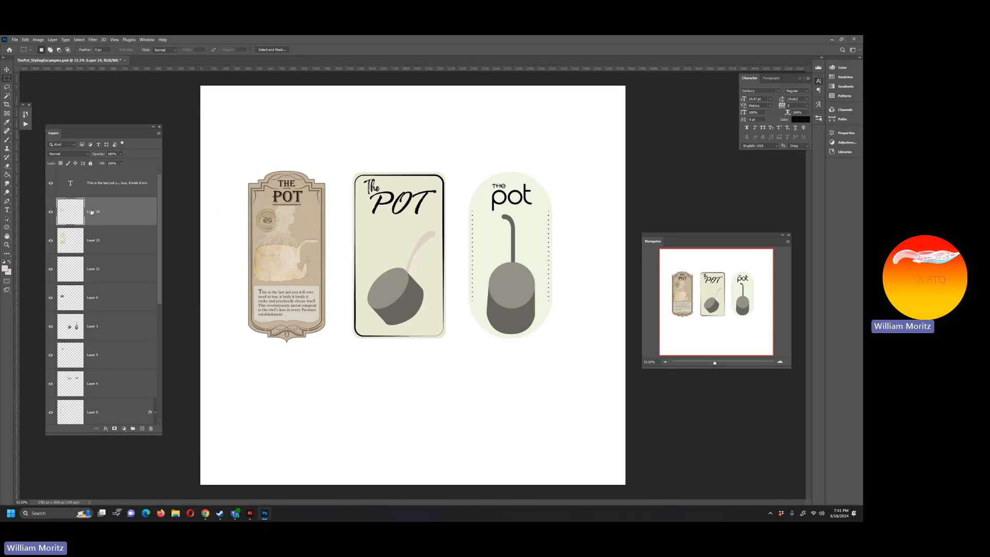
Step: Try about 10% opacity with Hard Mix blending on the pasted texture layer, comparing it hidden and shown
{"action": "left_click", "coordinate": [119, 154]}
{"action": "left_click_drag", "start_coordinate": [121, 162], "coordinate": [91, 166]}
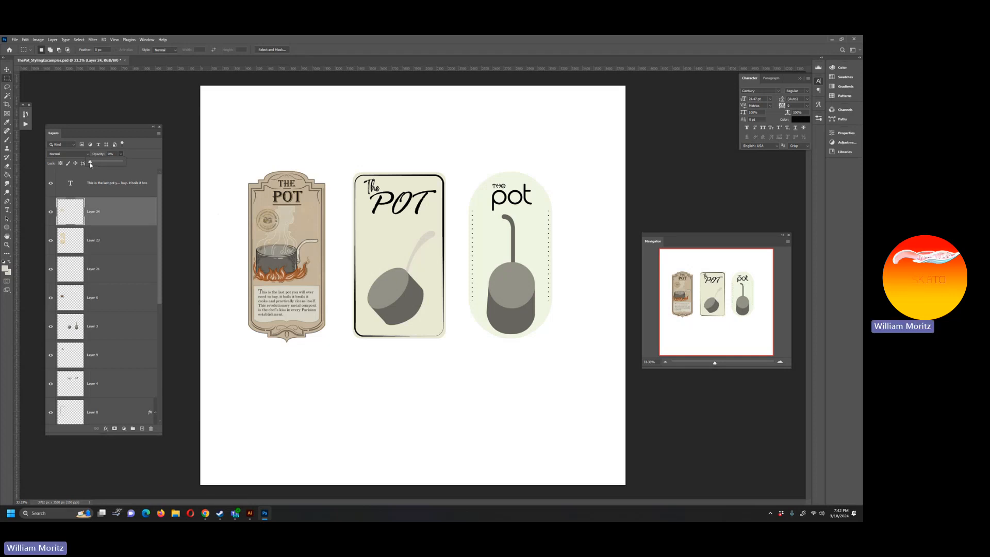
{"action": "left_click_drag", "start_coordinate": [92, 164], "coordinate": [94, 164]}
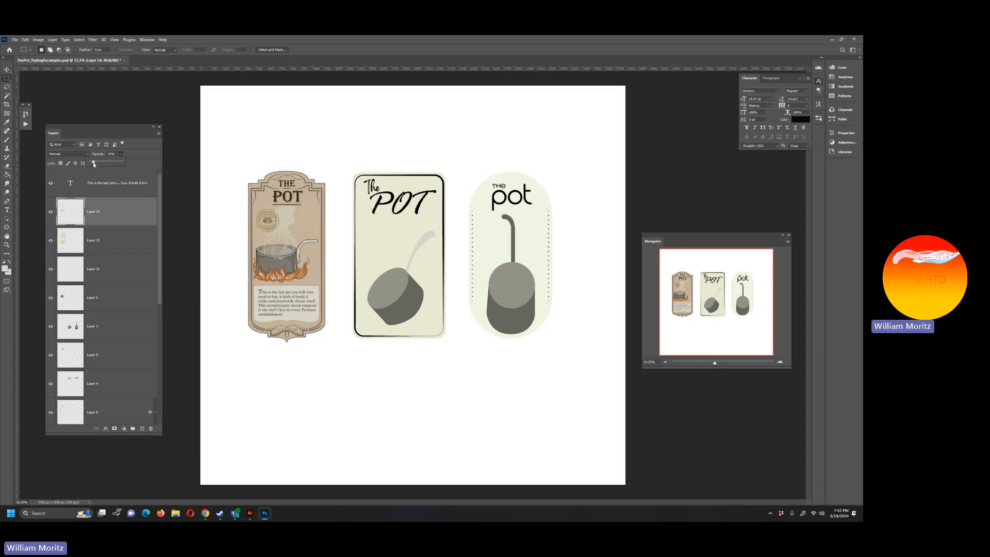
{"action": "left_click", "coordinate": [67, 153]}
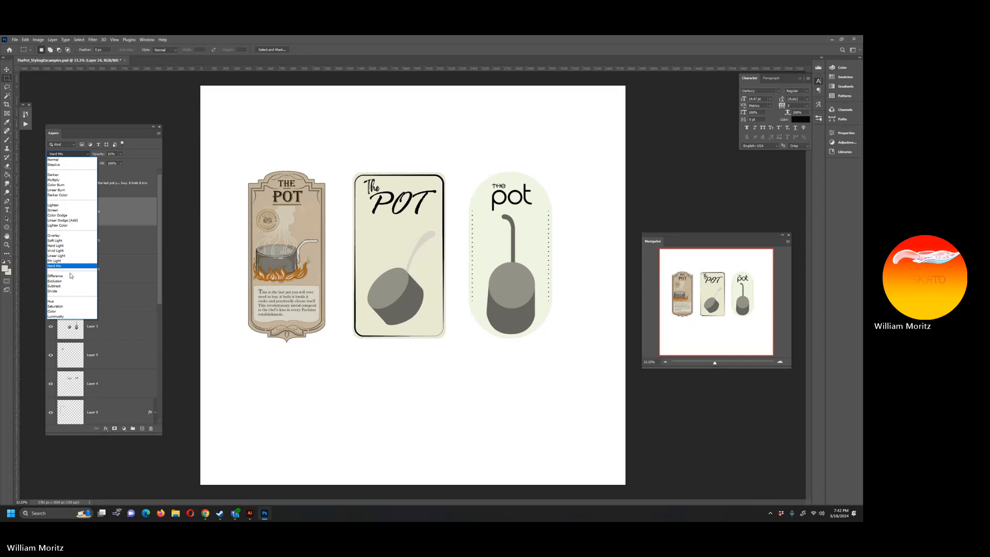
{"action": "left_click", "coordinate": [70, 266]}
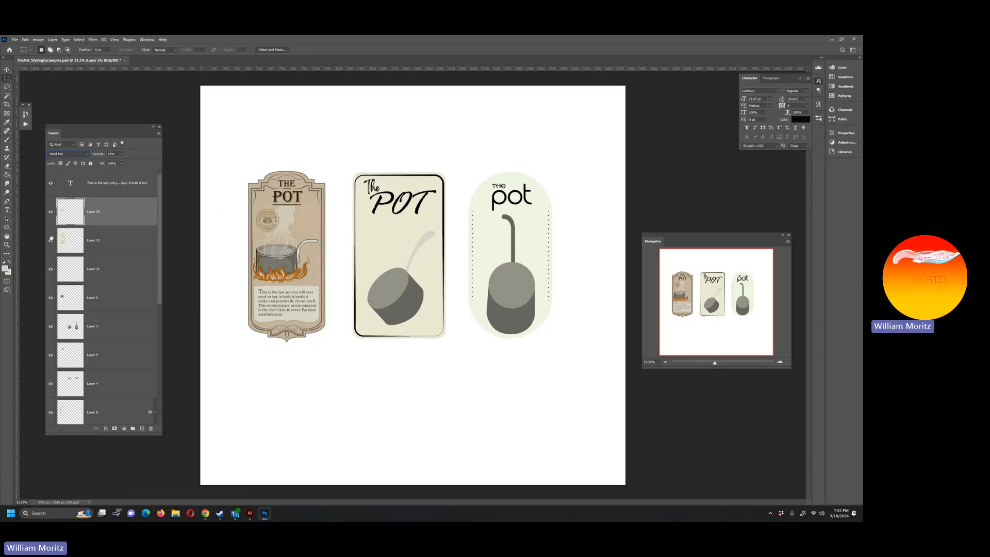
{"action": "left_click", "coordinate": [51, 211]}
{"action": "left_click", "coordinate": [51, 212]}
Step: Return the pasted texture layer to Normal blend mode at 100% opacity
{"action": "left_click", "coordinate": [85, 155]}
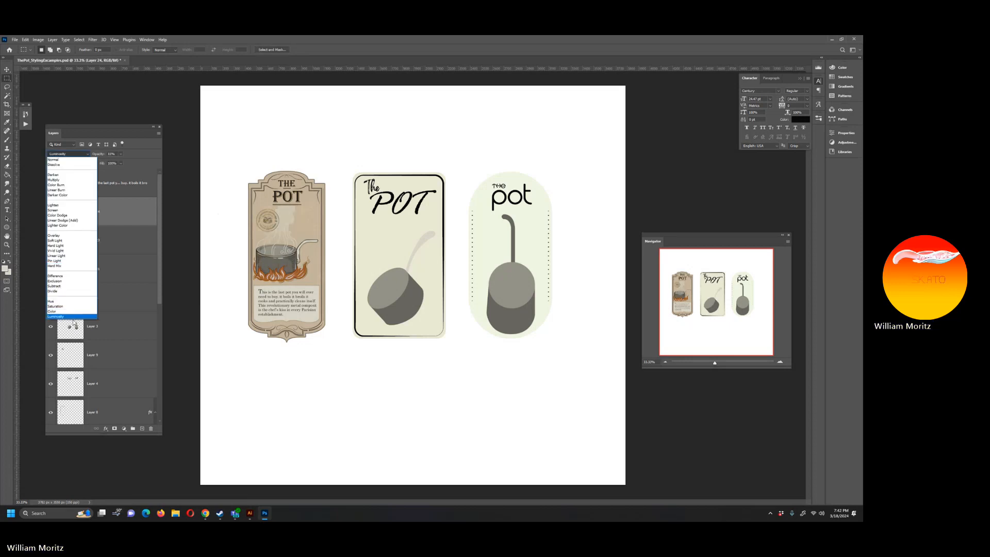
{"action": "left_click", "coordinate": [122, 155]}
{"action": "left_click_drag", "start_coordinate": [120, 162], "coordinate": [148, 162]}
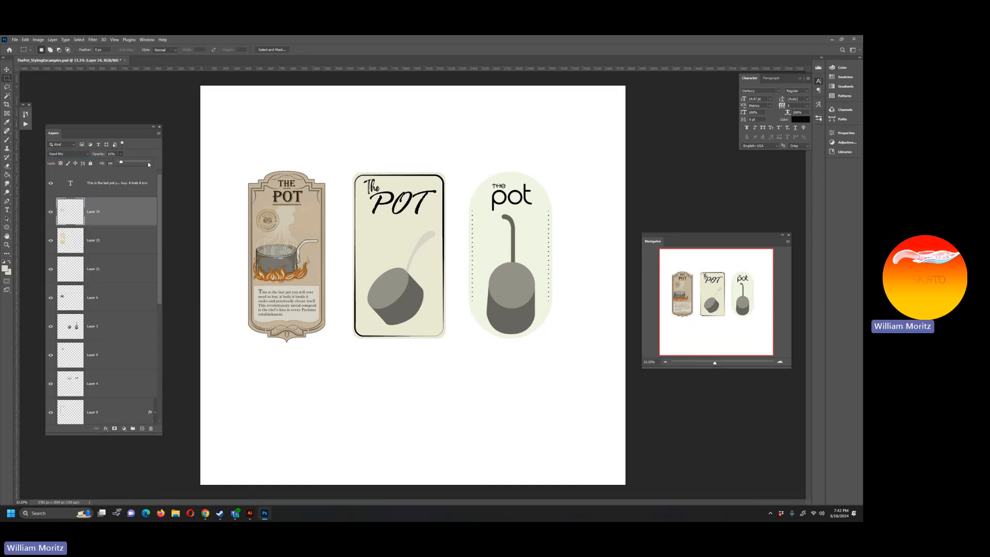
{"action": "left_click", "coordinate": [73, 154]}
{"action": "left_click", "coordinate": [69, 176]}
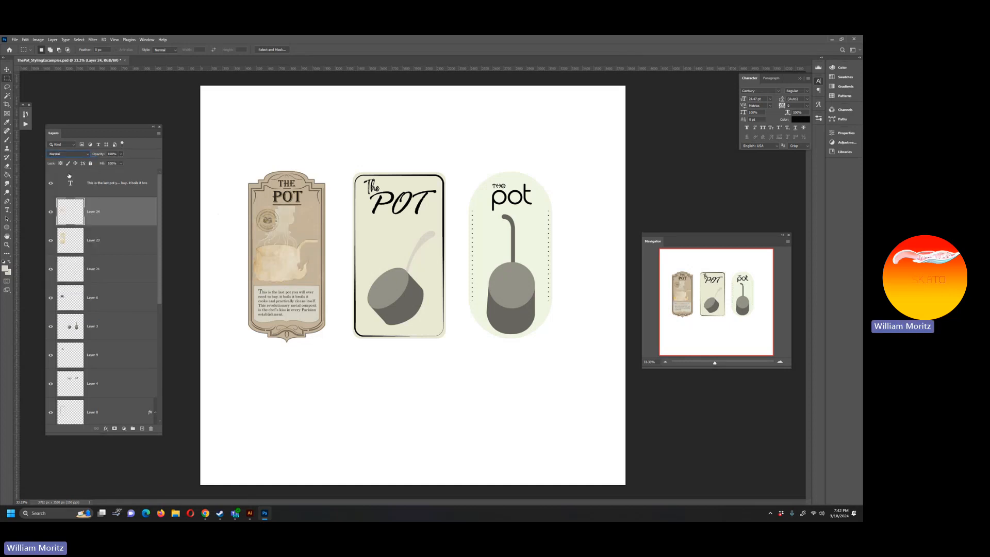
Step: Compare blend modes on the pasted texture layer, set it to Soft Light, and check it hidden and shown
{"action": "key", "text": "Down"}
{"action": "key", "text": "Down"}
{"action": "key", "text": "Down"}
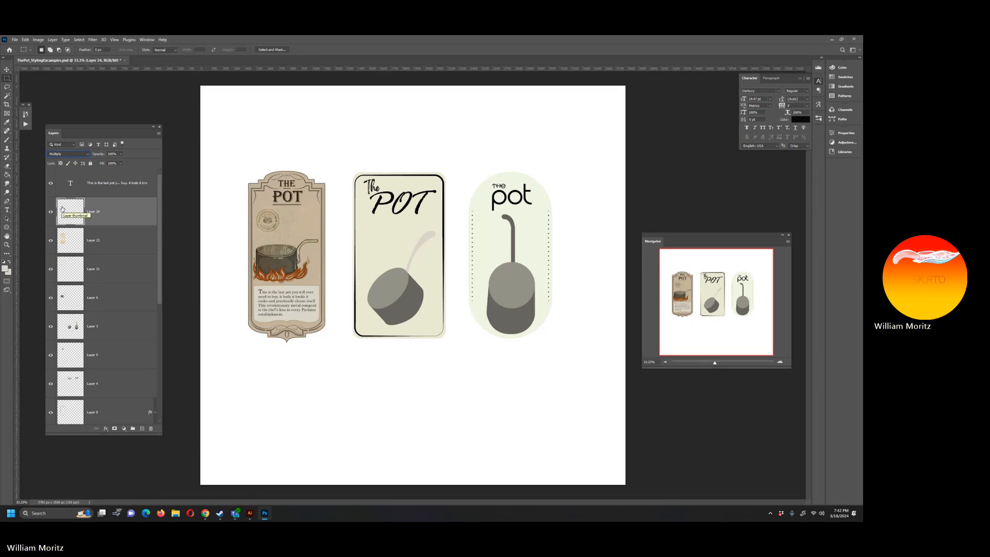
{"action": "key", "text": "Down"}
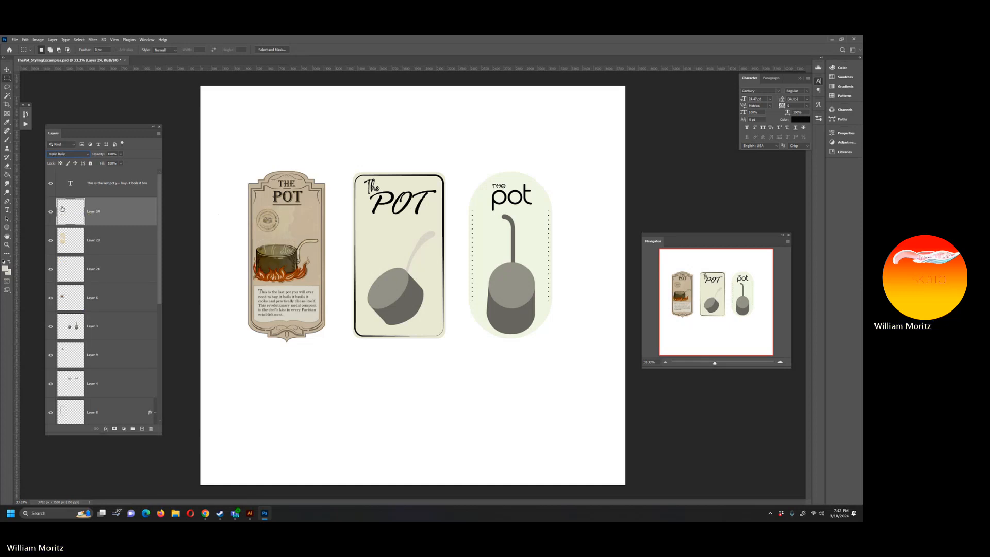
{"action": "key", "text": "Down"}
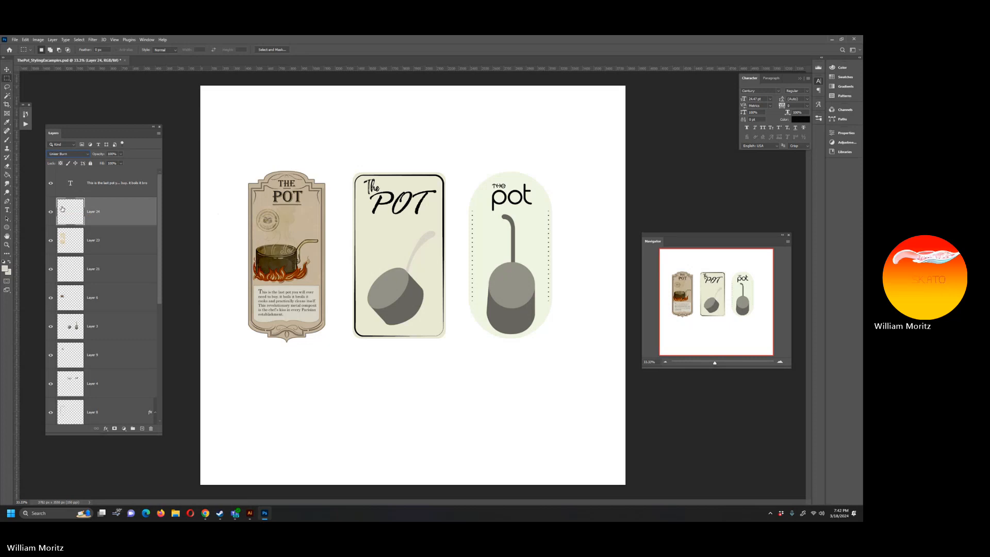
{"action": "key", "text": "Down"}
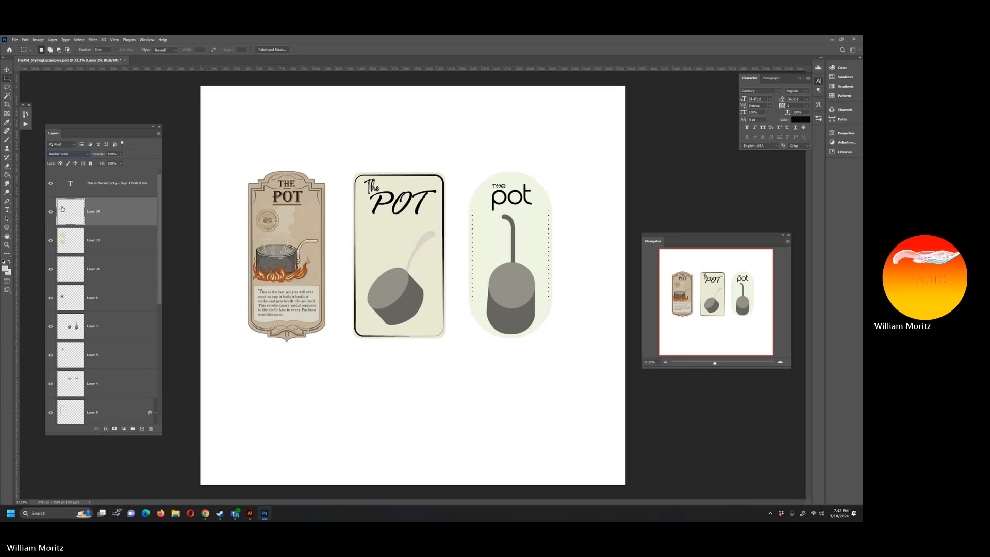
{"action": "key", "text": "Down"}
{"action": "key", "text": "Down"}
{"action": "key", "text": "Down"}
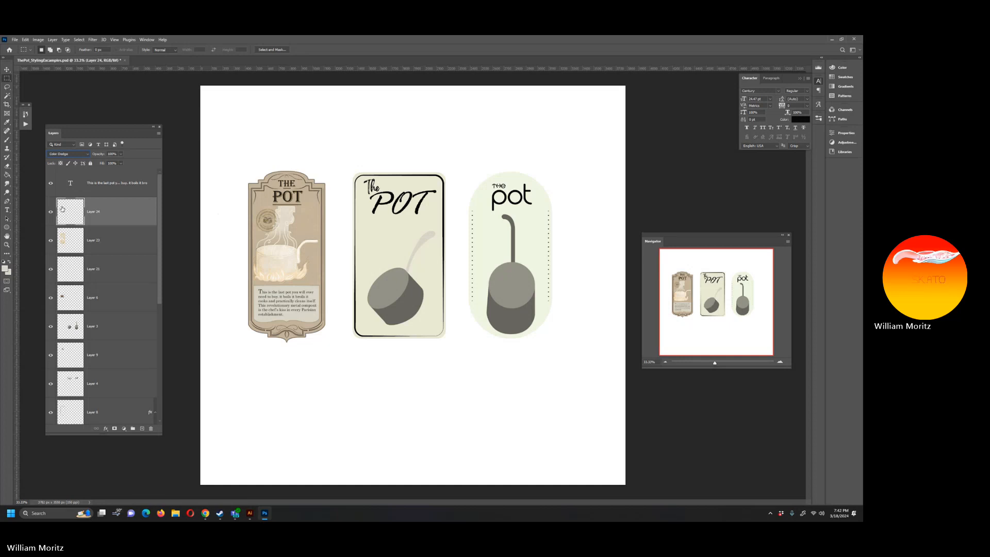
{"action": "key", "text": "Down"}
{"action": "key", "text": "Down"}
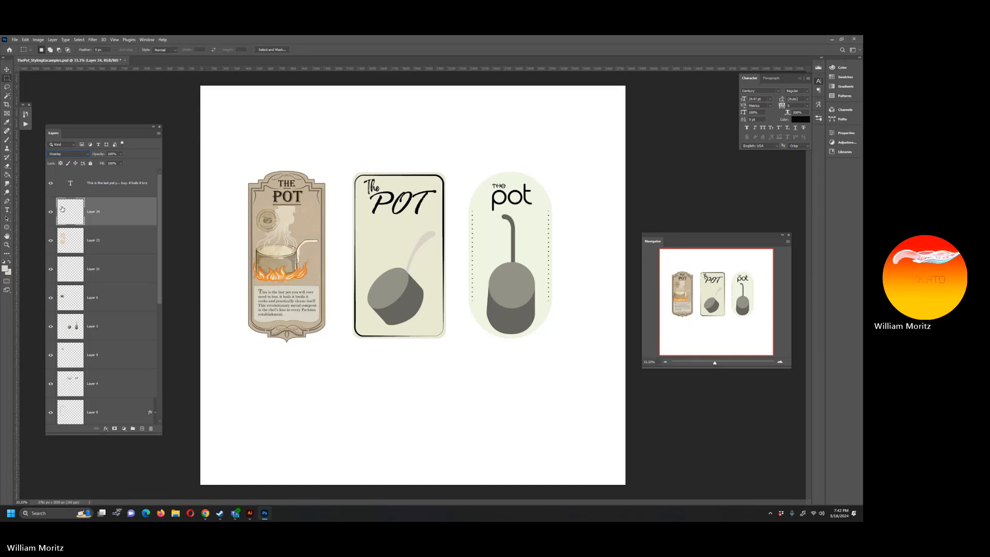
{"action": "key", "text": "Down"}
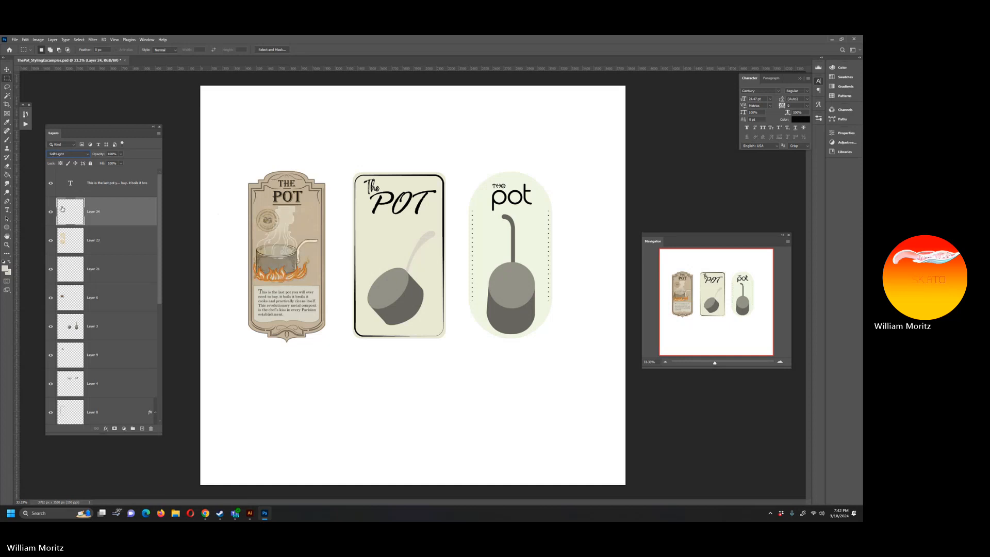
{"action": "key", "text": "Up"}
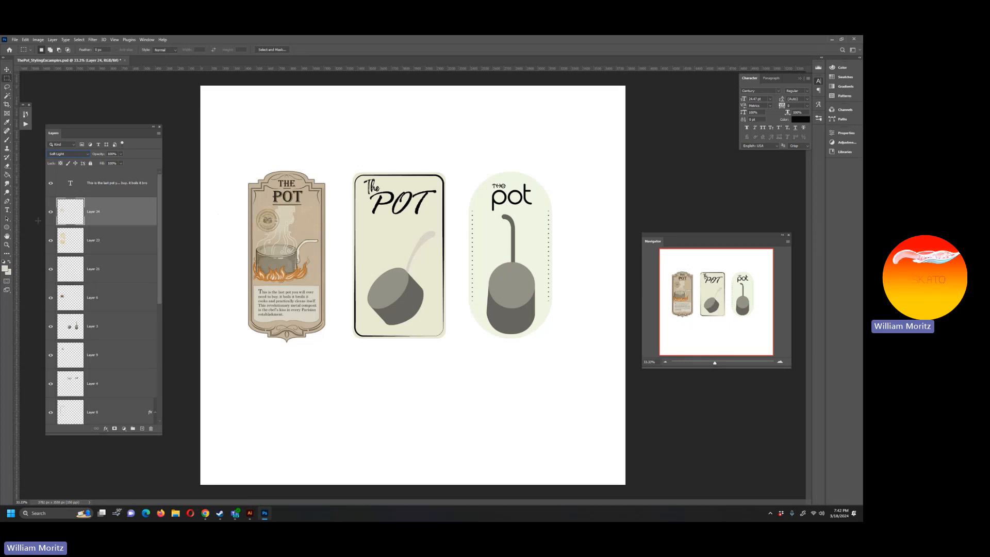
{"action": "left_click", "coordinate": [51, 212]}
{"action": "left_click", "coordinate": [52, 212]}
{"action": "key", "text": "e"}
{"action": "key", "text": "alt+e"}
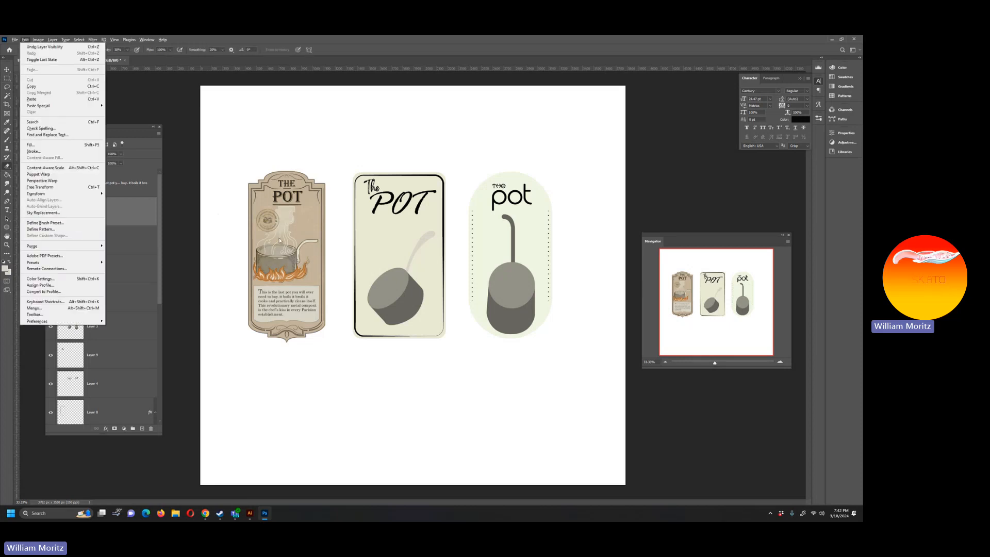
{"action": "left_click", "coordinate": [210, 316]}
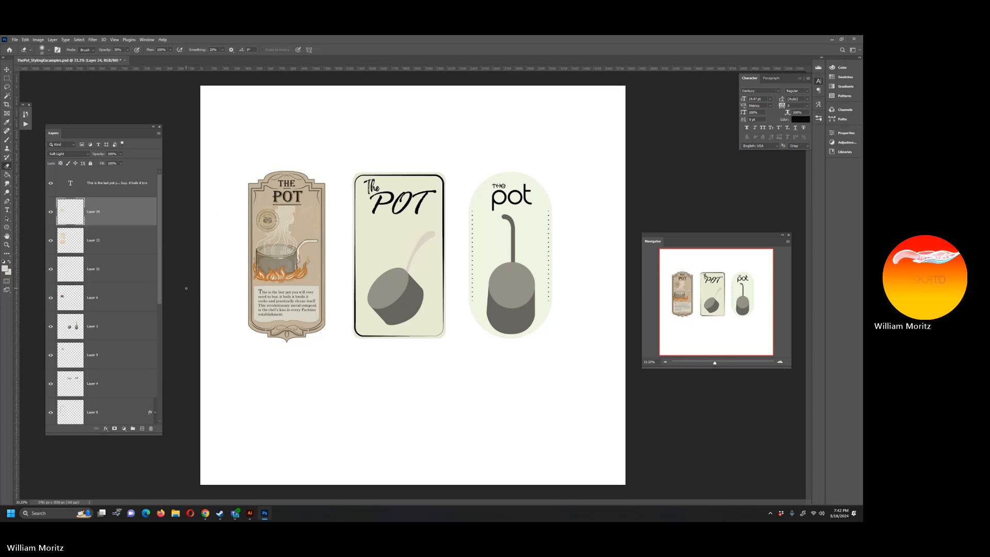
{"action": "key", "text": "m"}
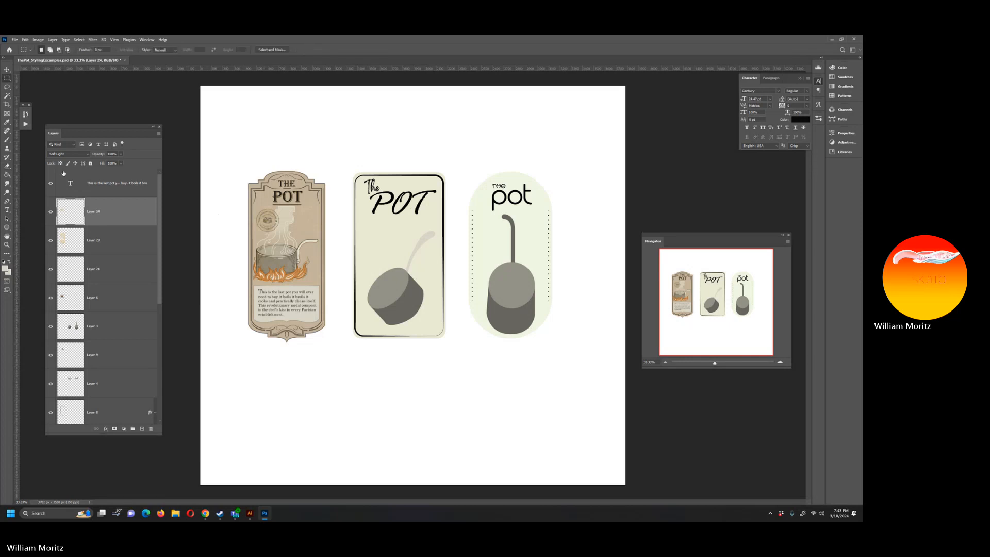
Step: Erase the pasted texture layer lightly around the vintage label's pot and flames with a reduced eraser brush
{"action": "key", "text": "e"}
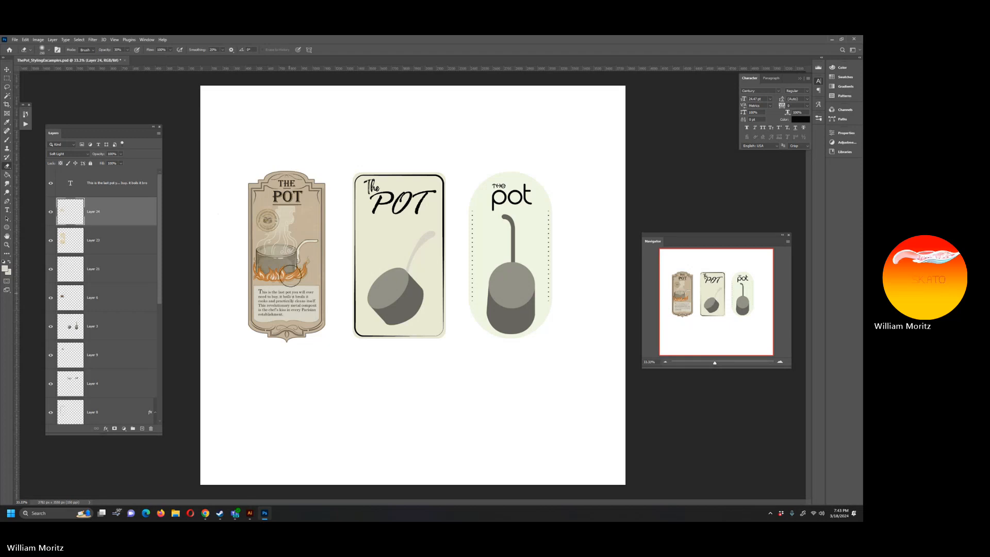
{"action": "key", "text": "["}
{"action": "key", "text": "["}
{"action": "key", "text": "["}
{"action": "key", "text": "["}
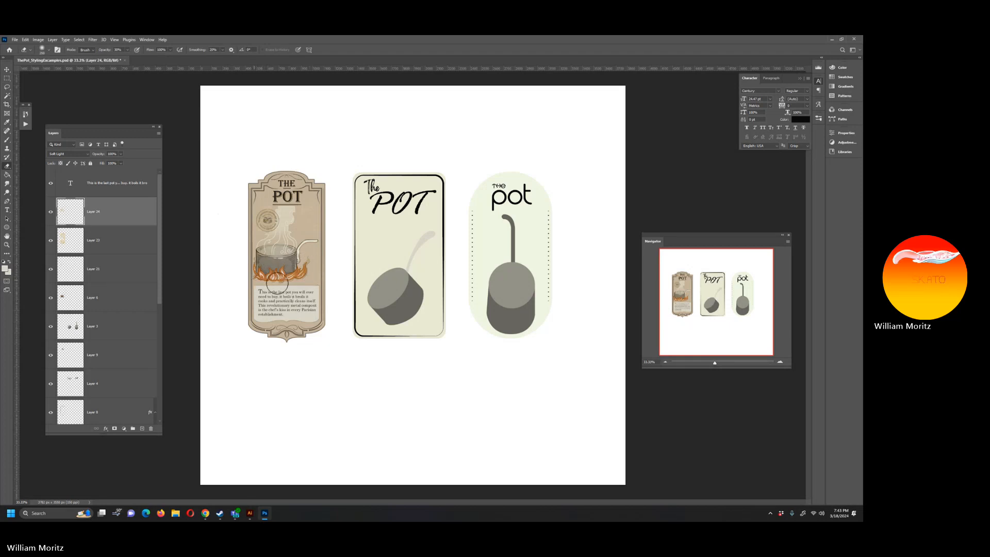
{"action": "mouse_move", "coordinate": [278, 284]}
{"action": "left_mouse_down"}
{"action": "mouse_move", "coordinate": [305, 267]}
{"action": "mouse_move", "coordinate": [305, 252]}
{"action": "mouse_move", "coordinate": [248, 255]}
{"action": "left_mouse_up"}
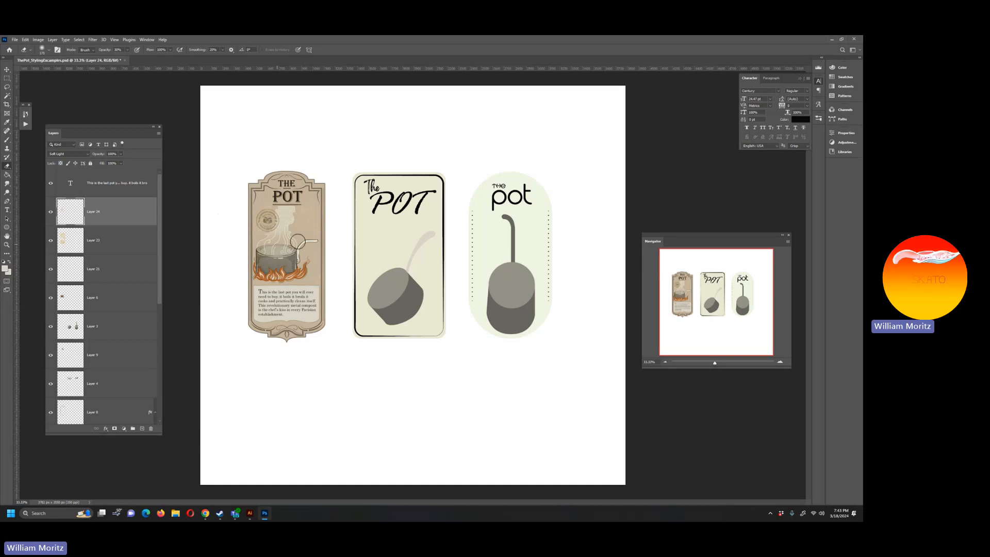
{"action": "key", "text": "["}
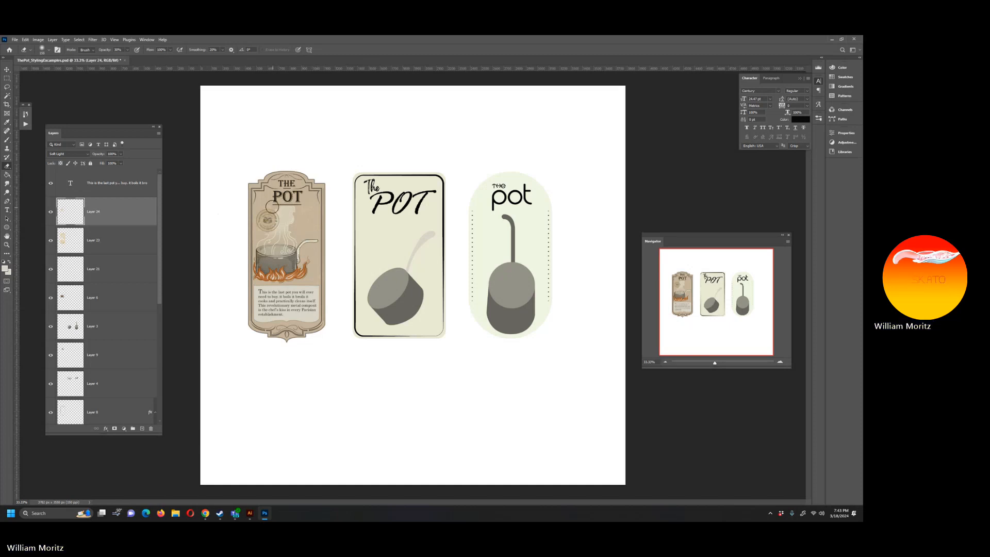
{"action": "key", "text": "["}
{"action": "key", "text": "]"}
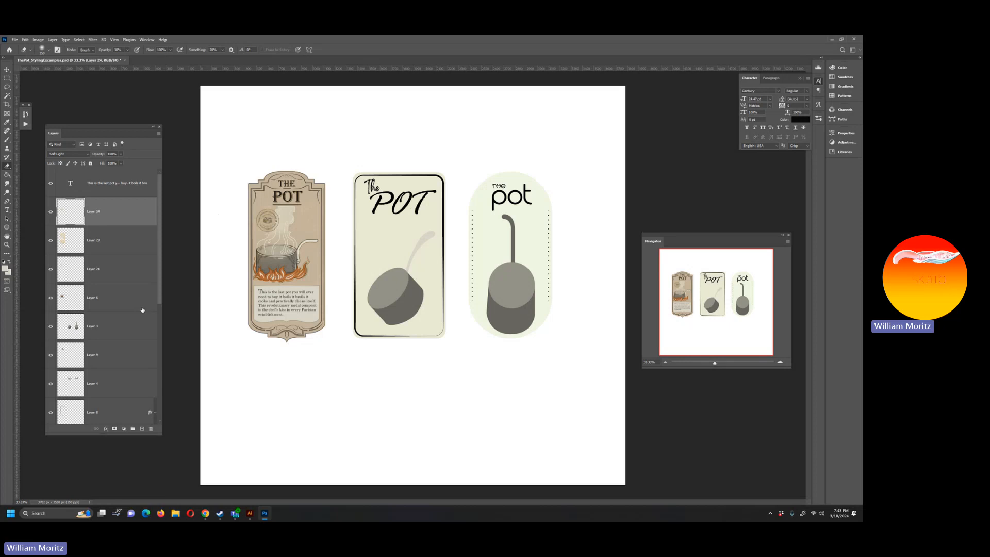
Step: Select Layer 1, the cream background shape of the middle pot label
{"action": "key", "text": "v"}
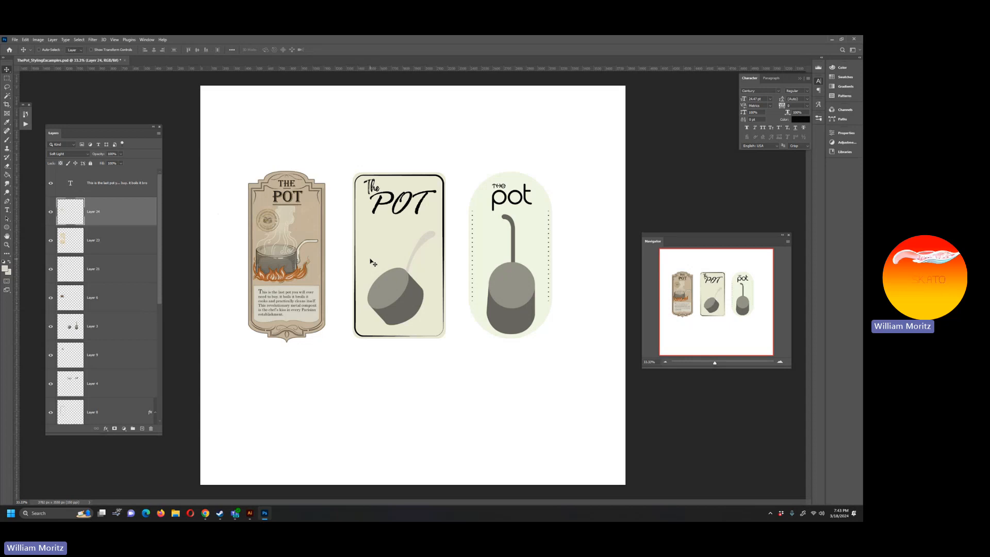
{"action": "key", "text": "z"}
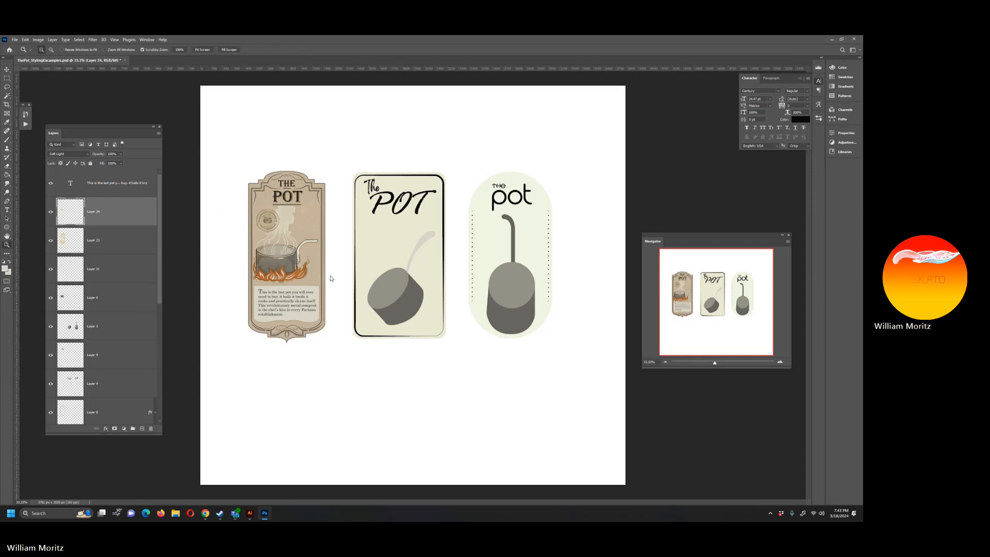
{"action": "left_click", "coordinate": [397, 252]}
{"action": "key", "text": "v"}
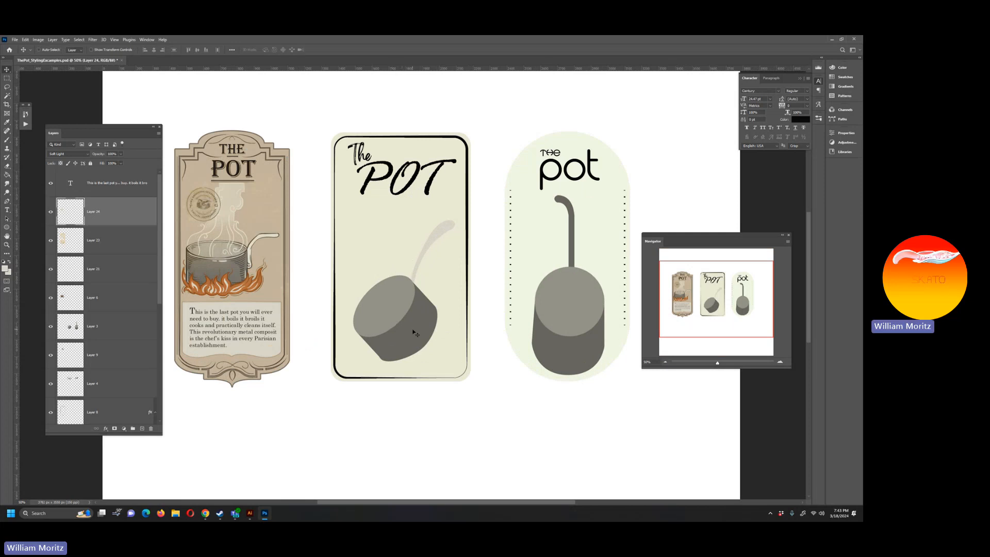
{"action": "right_click", "coordinate": [348, 228]}
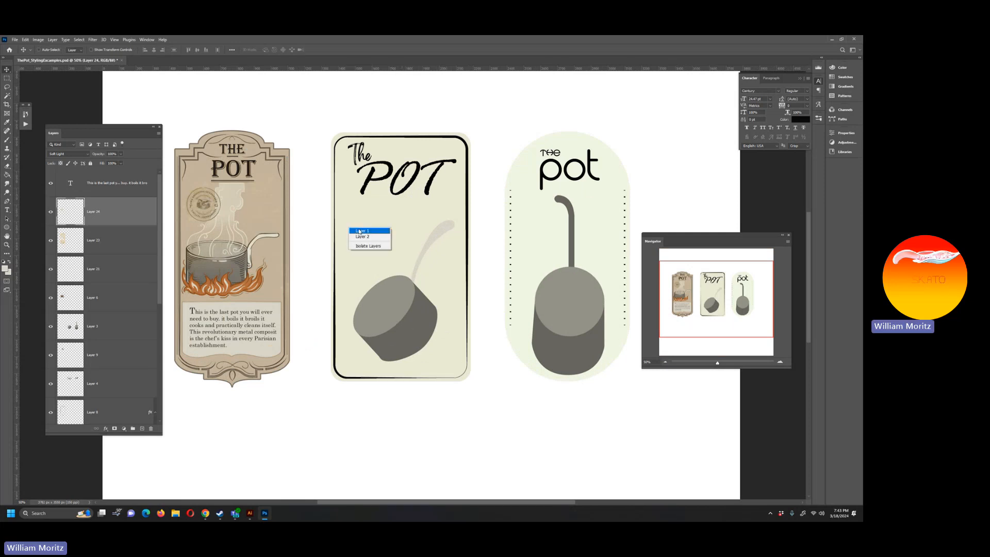
{"action": "left_click", "coordinate": [360, 231]}
Step: Switch to the Teams meeting window and request to stop the recording and transcription
{"action": "mouse_move", "coordinate": [249, 515]}
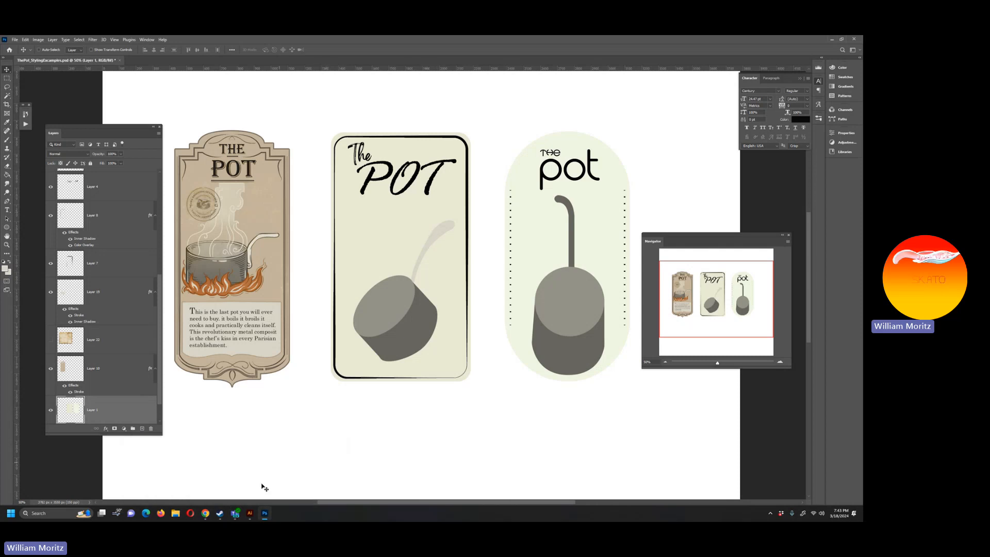
{"action": "mouse_move", "coordinate": [205, 518]}
{"action": "left_click", "coordinate": [222, 477]}
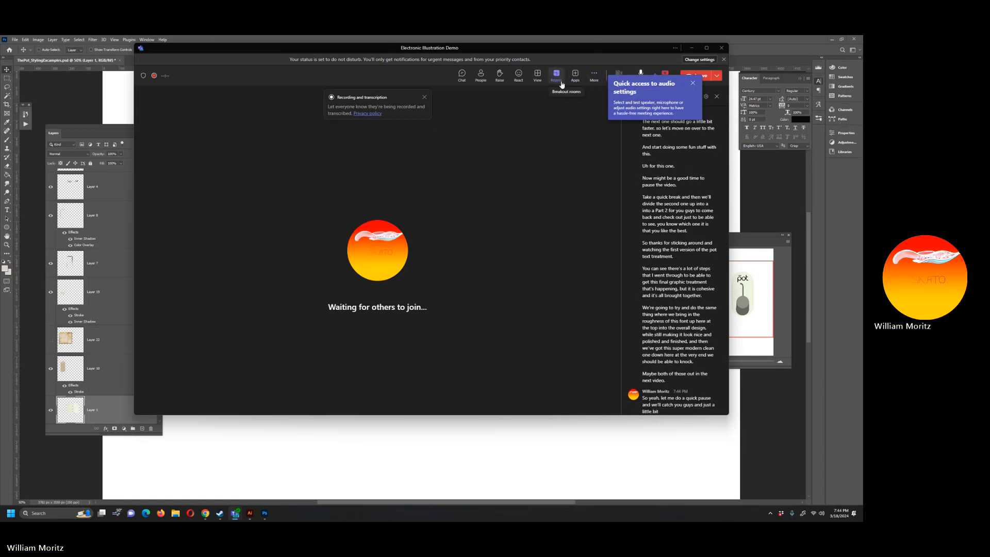
{"action": "left_click", "coordinate": [594, 75]}
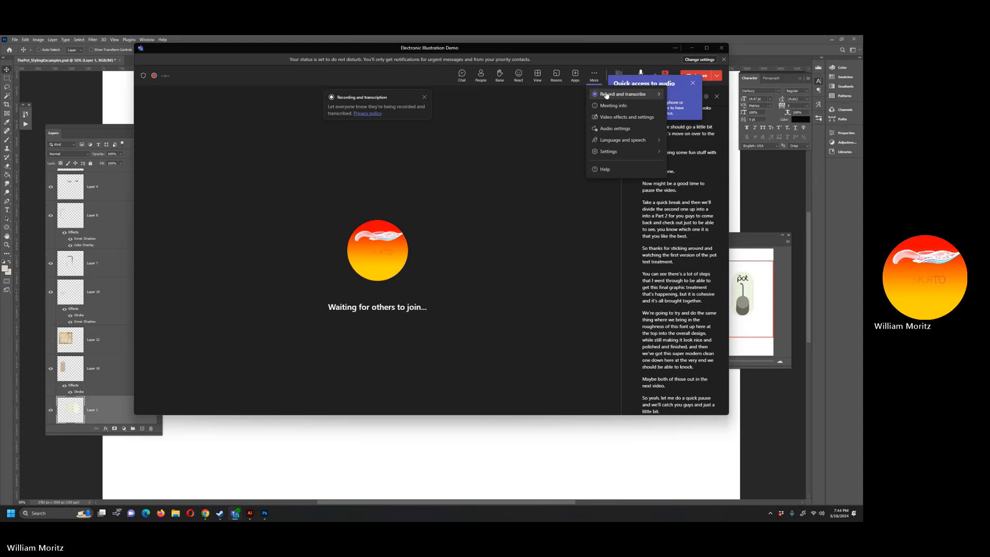
{"action": "mouse_move", "coordinate": [607, 96]}
{"action": "left_click", "coordinate": [549, 101]}
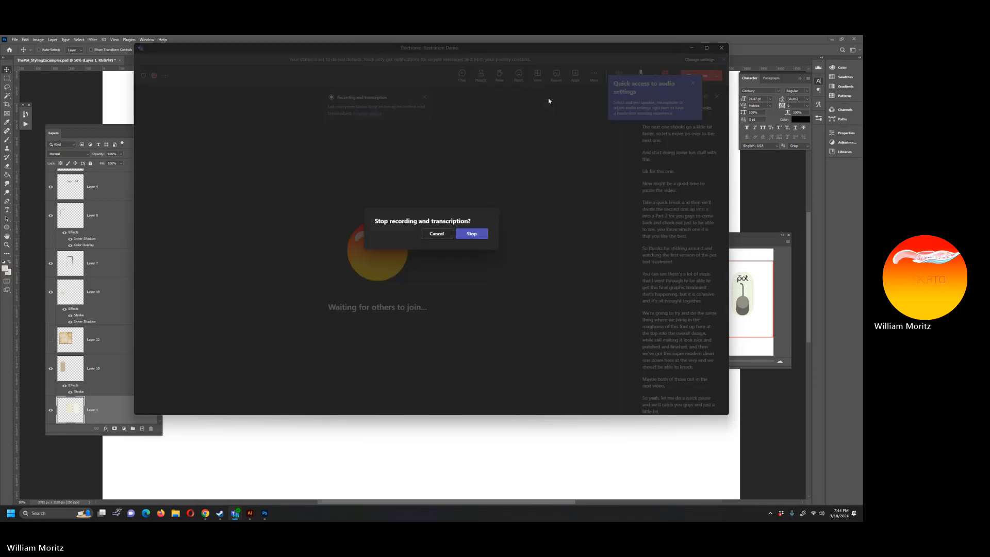